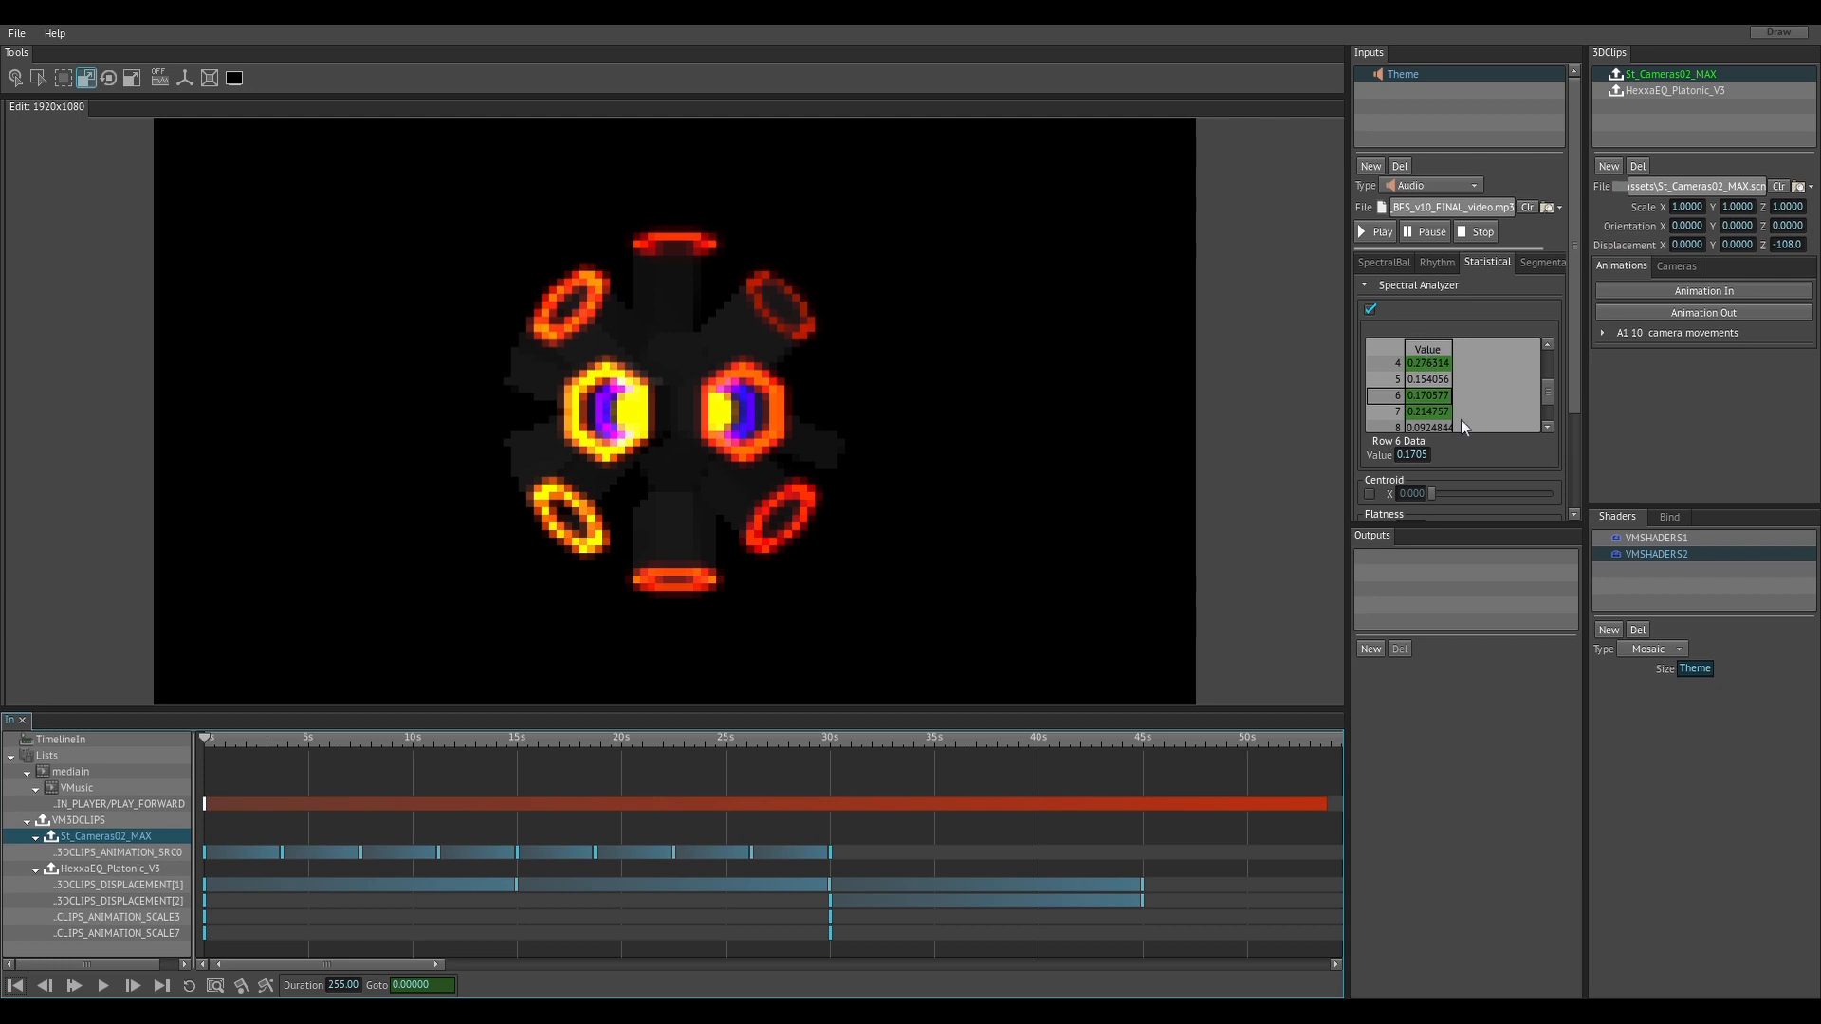
Play the finished project's timeline, and compare the scene files loaded in VM3DCLIPS1 and VM3DCLIPS2.
click(101, 987)
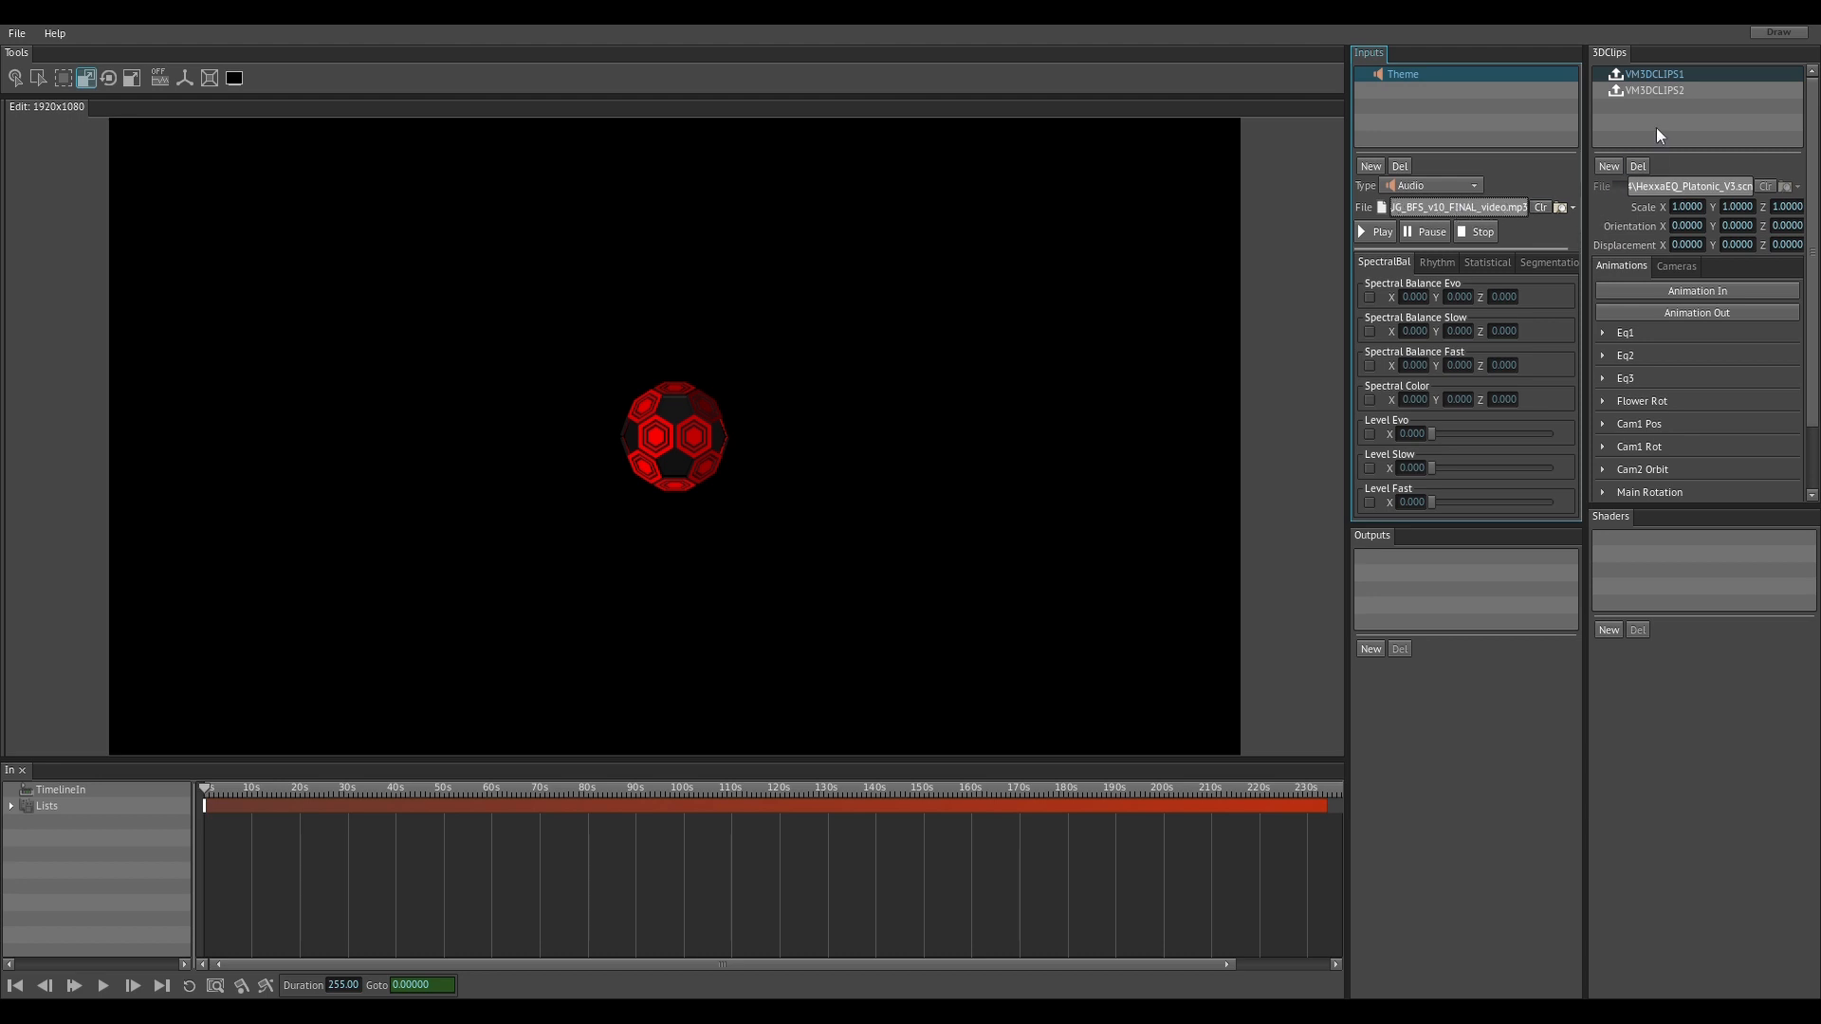
click(1648, 73)
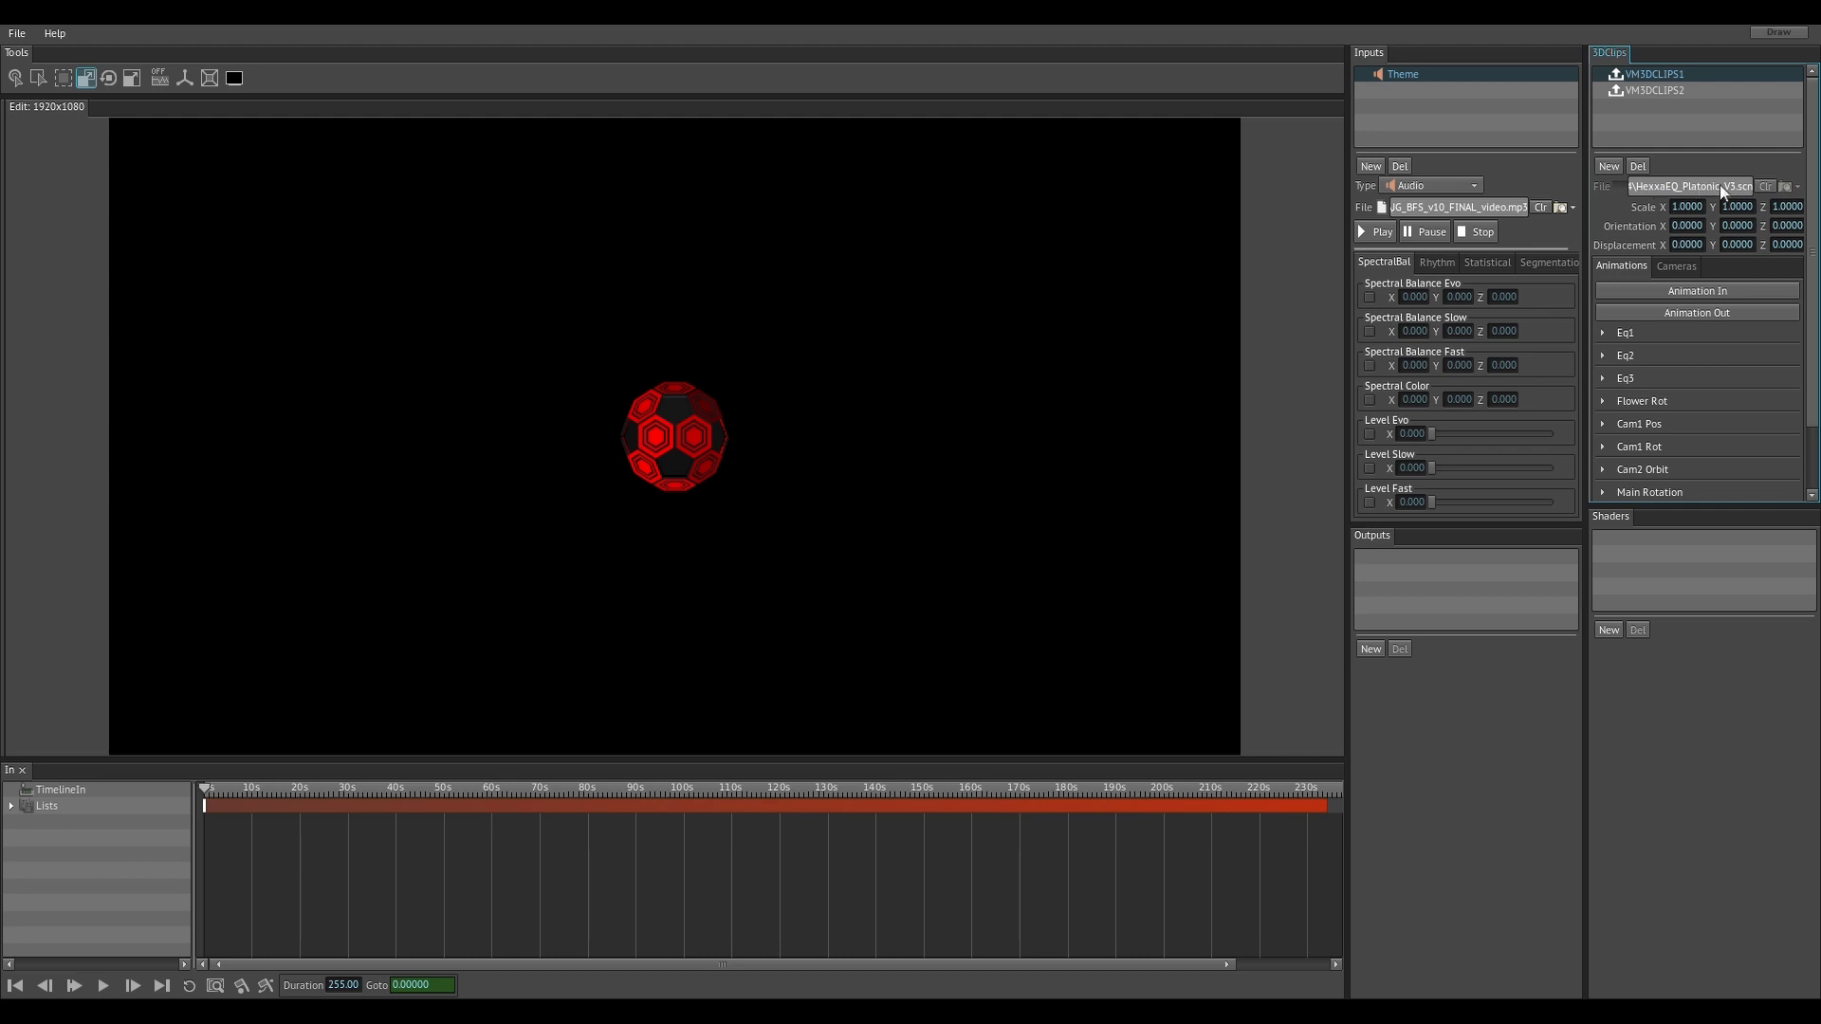
click(1648, 89)
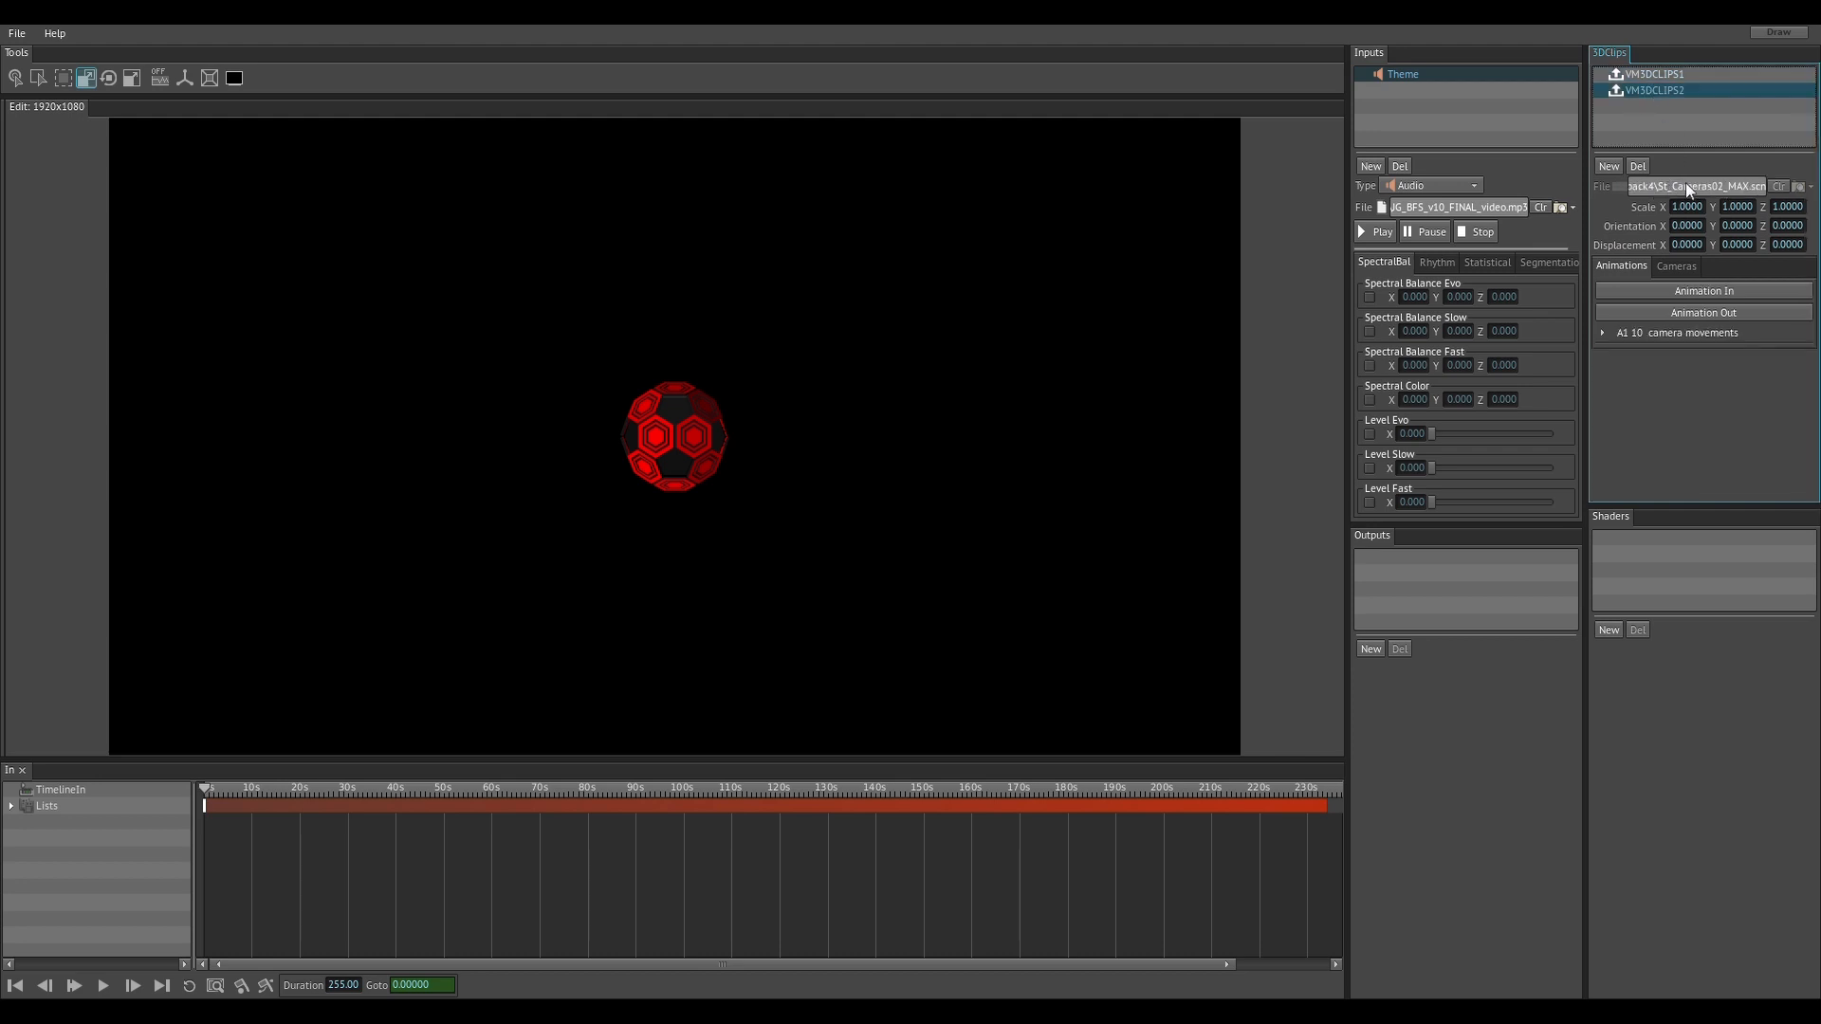
click(1666, 73)
click(1664, 91)
click(1661, 75)
Activate Camera002 of the VM3DCLIPS2 clip as the viewing camera.
click(1658, 90)
click(1676, 267)
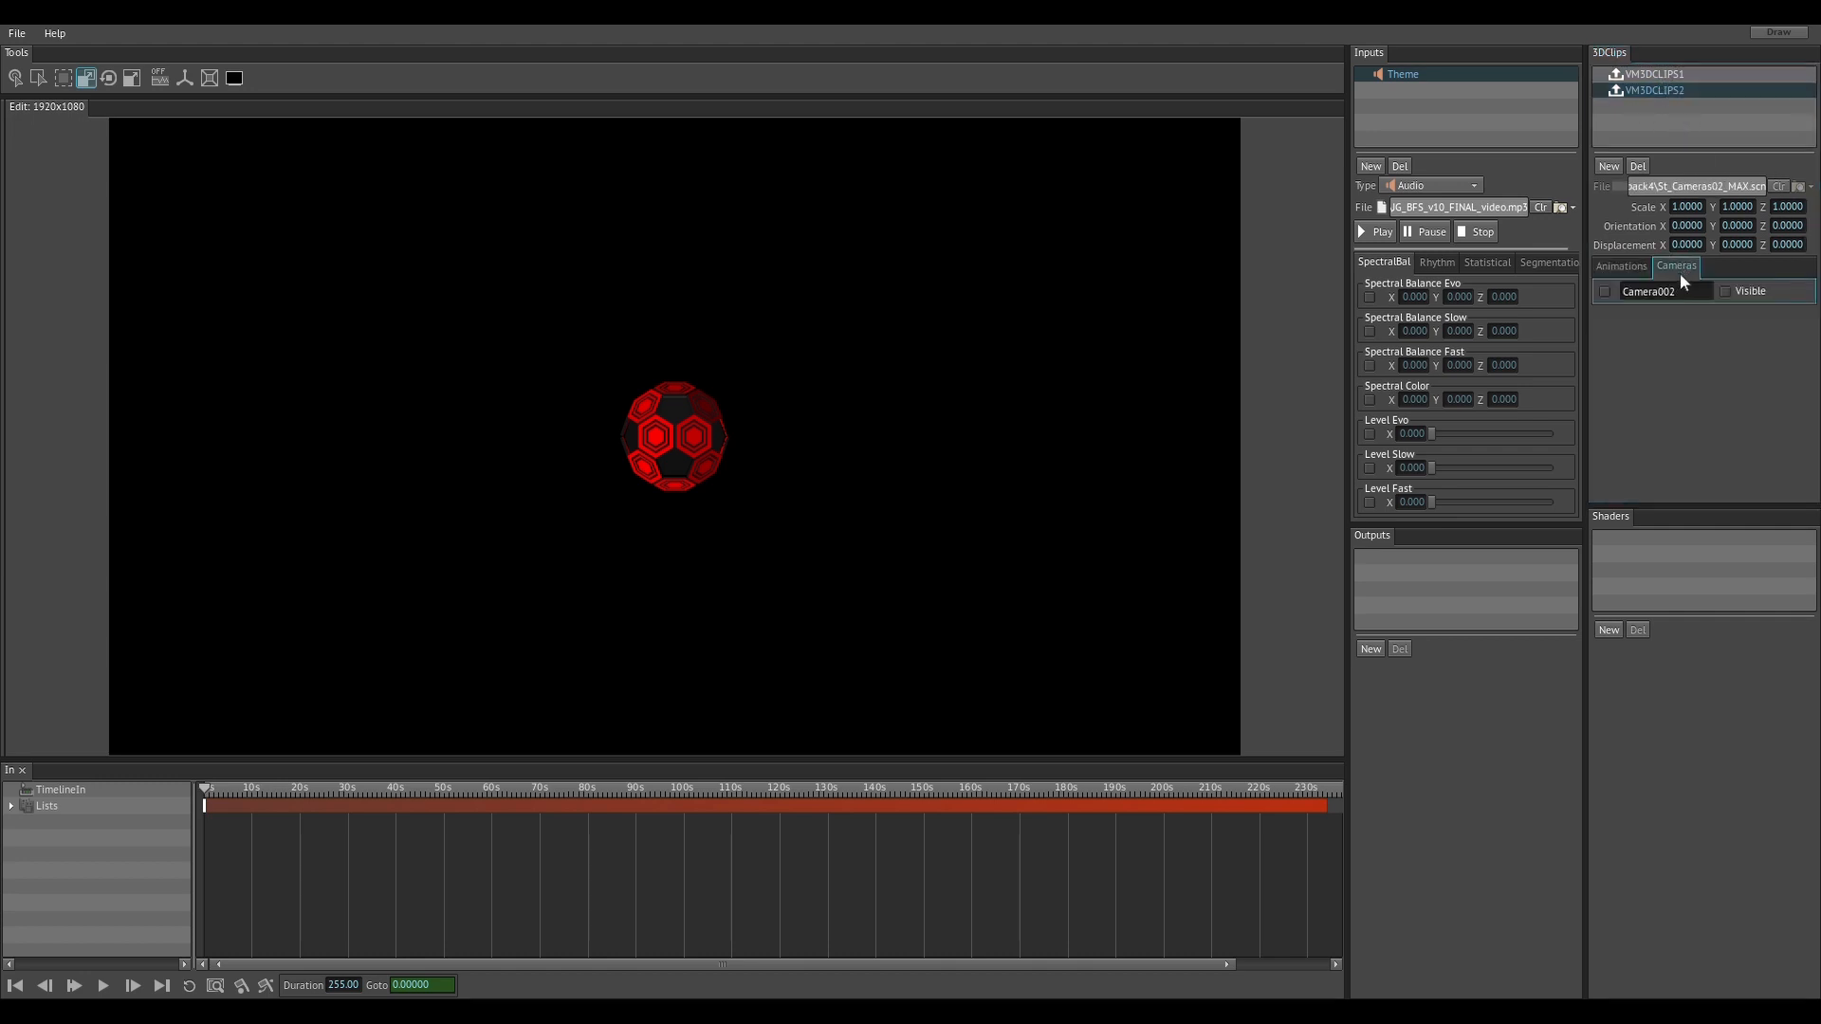
click(1604, 292)
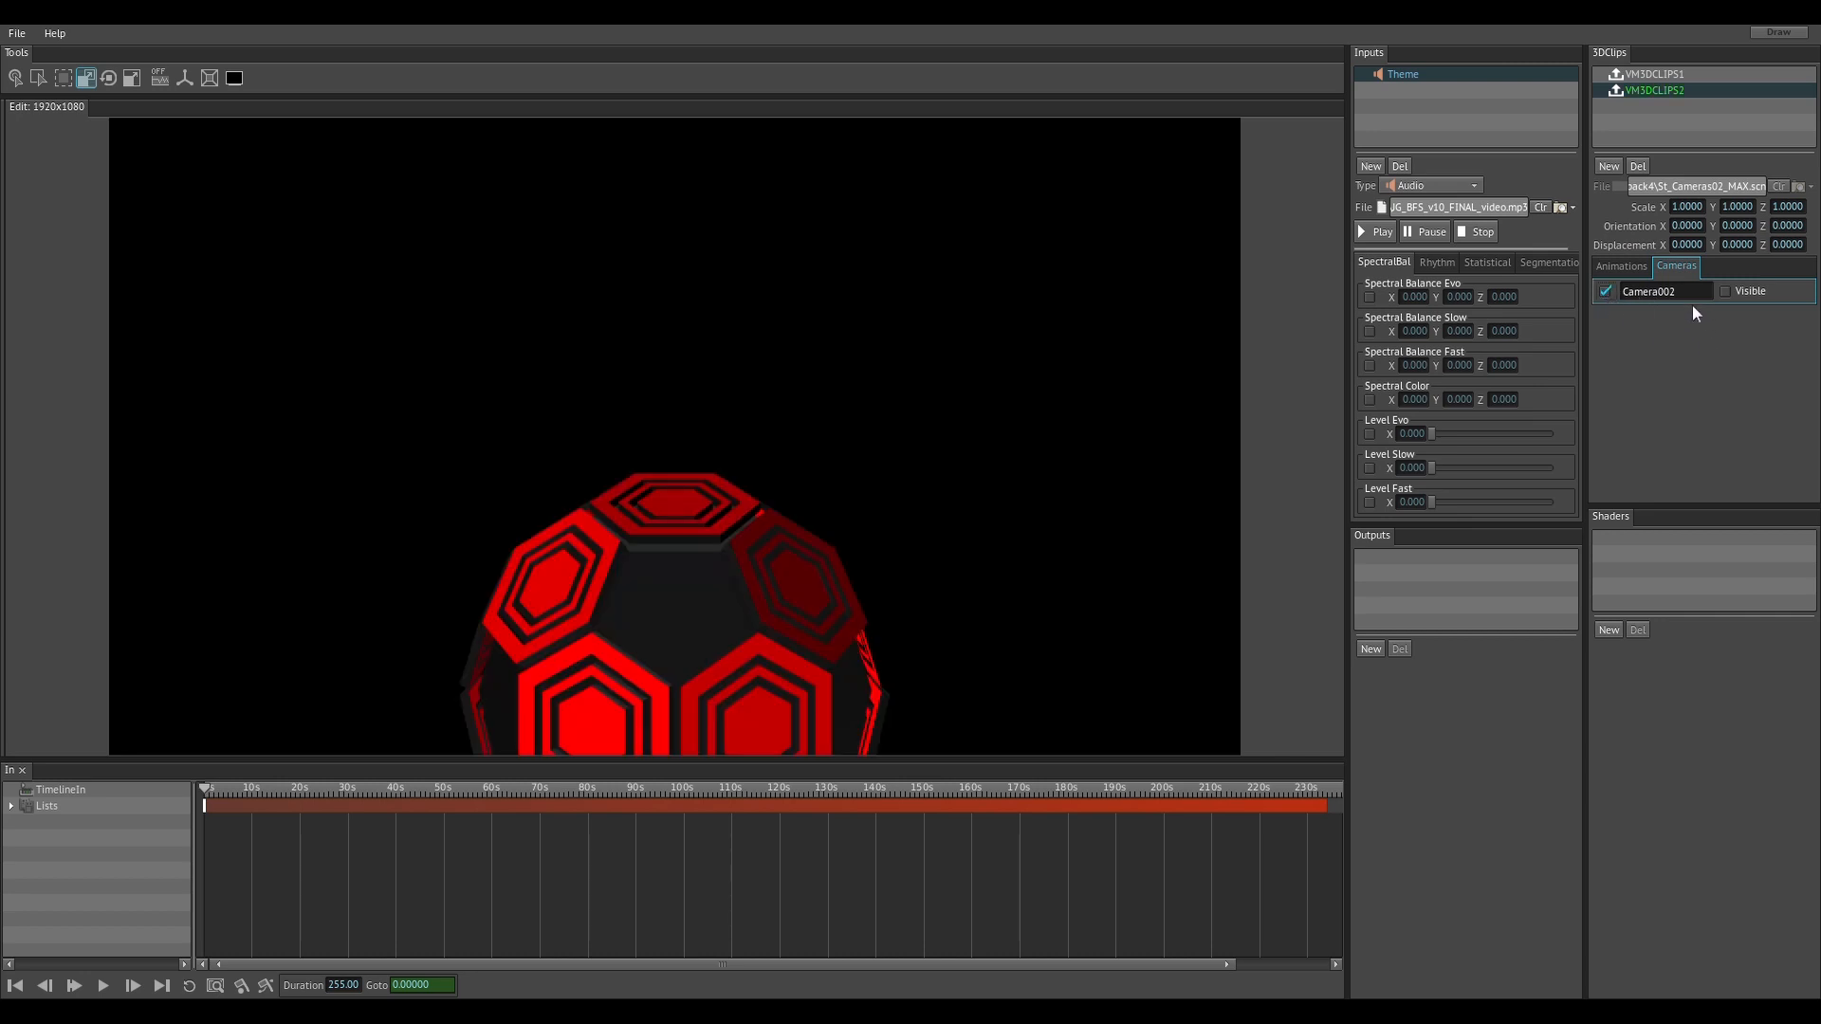
Expand the A1 10 camera movements animation of VM3DCLIPS2 and try out its In value, returning it to 0.
click(1618, 266)
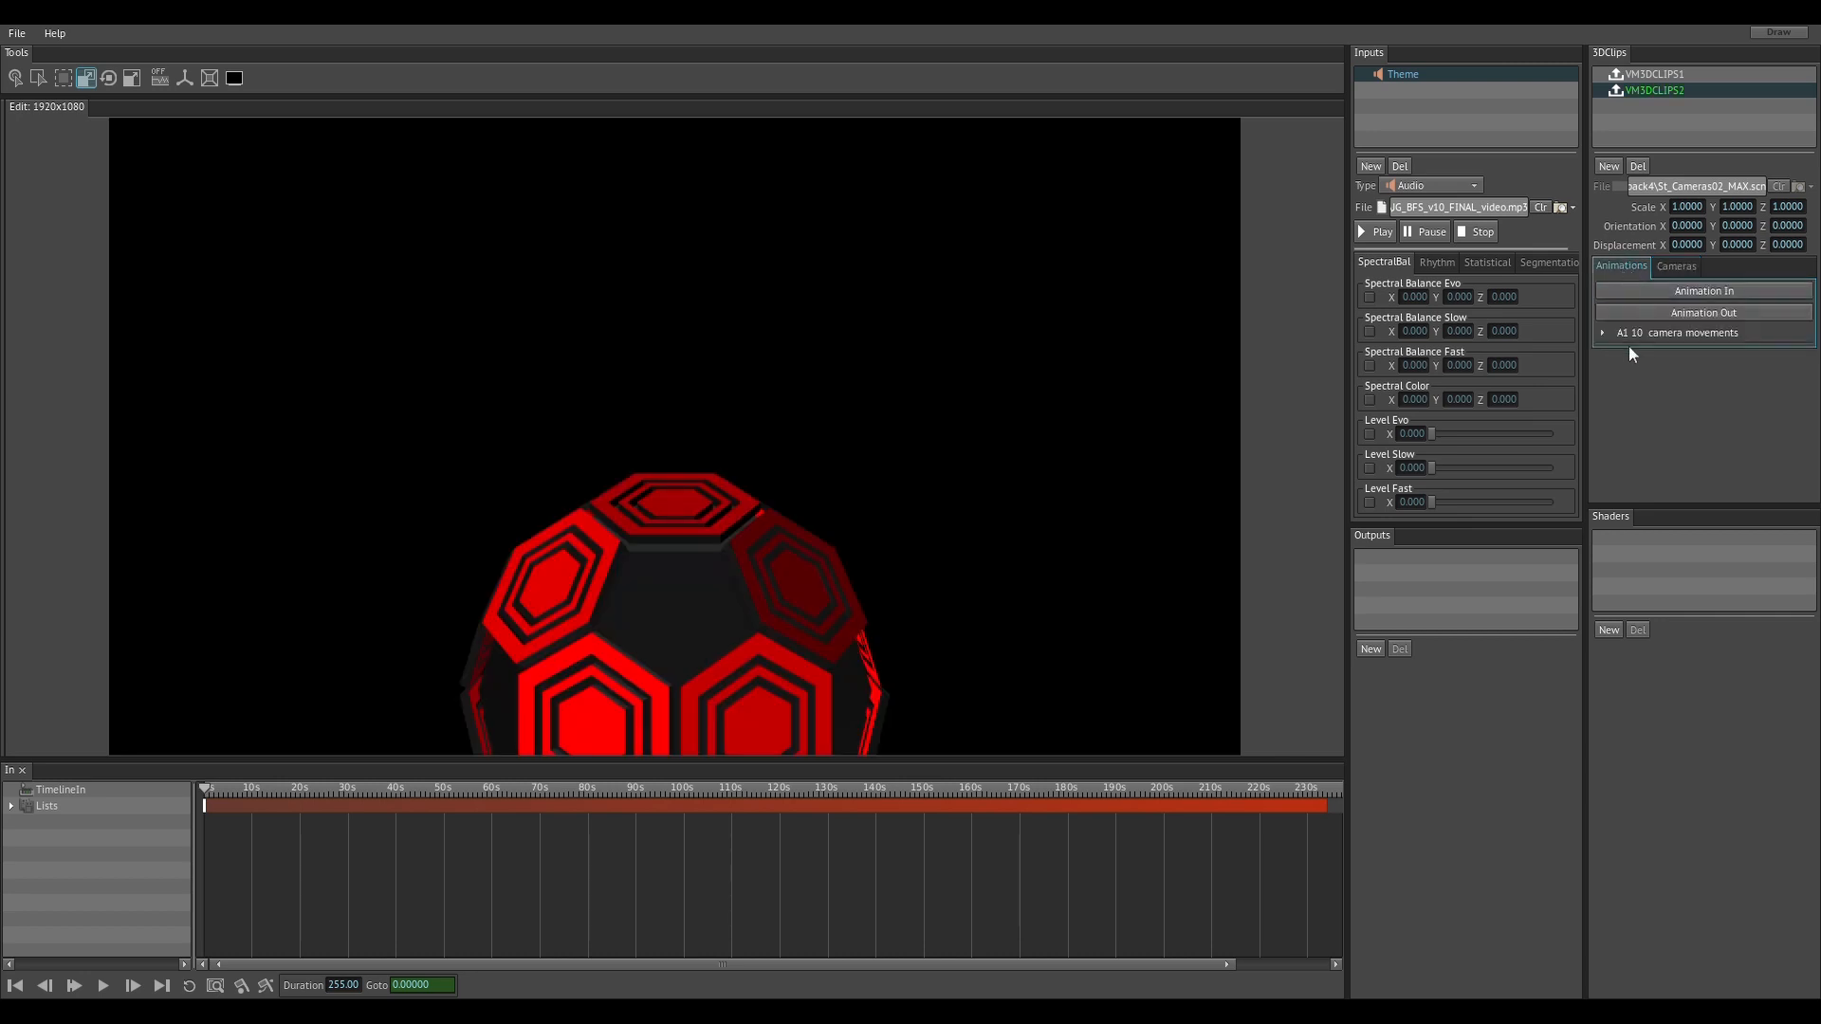
click(1602, 332)
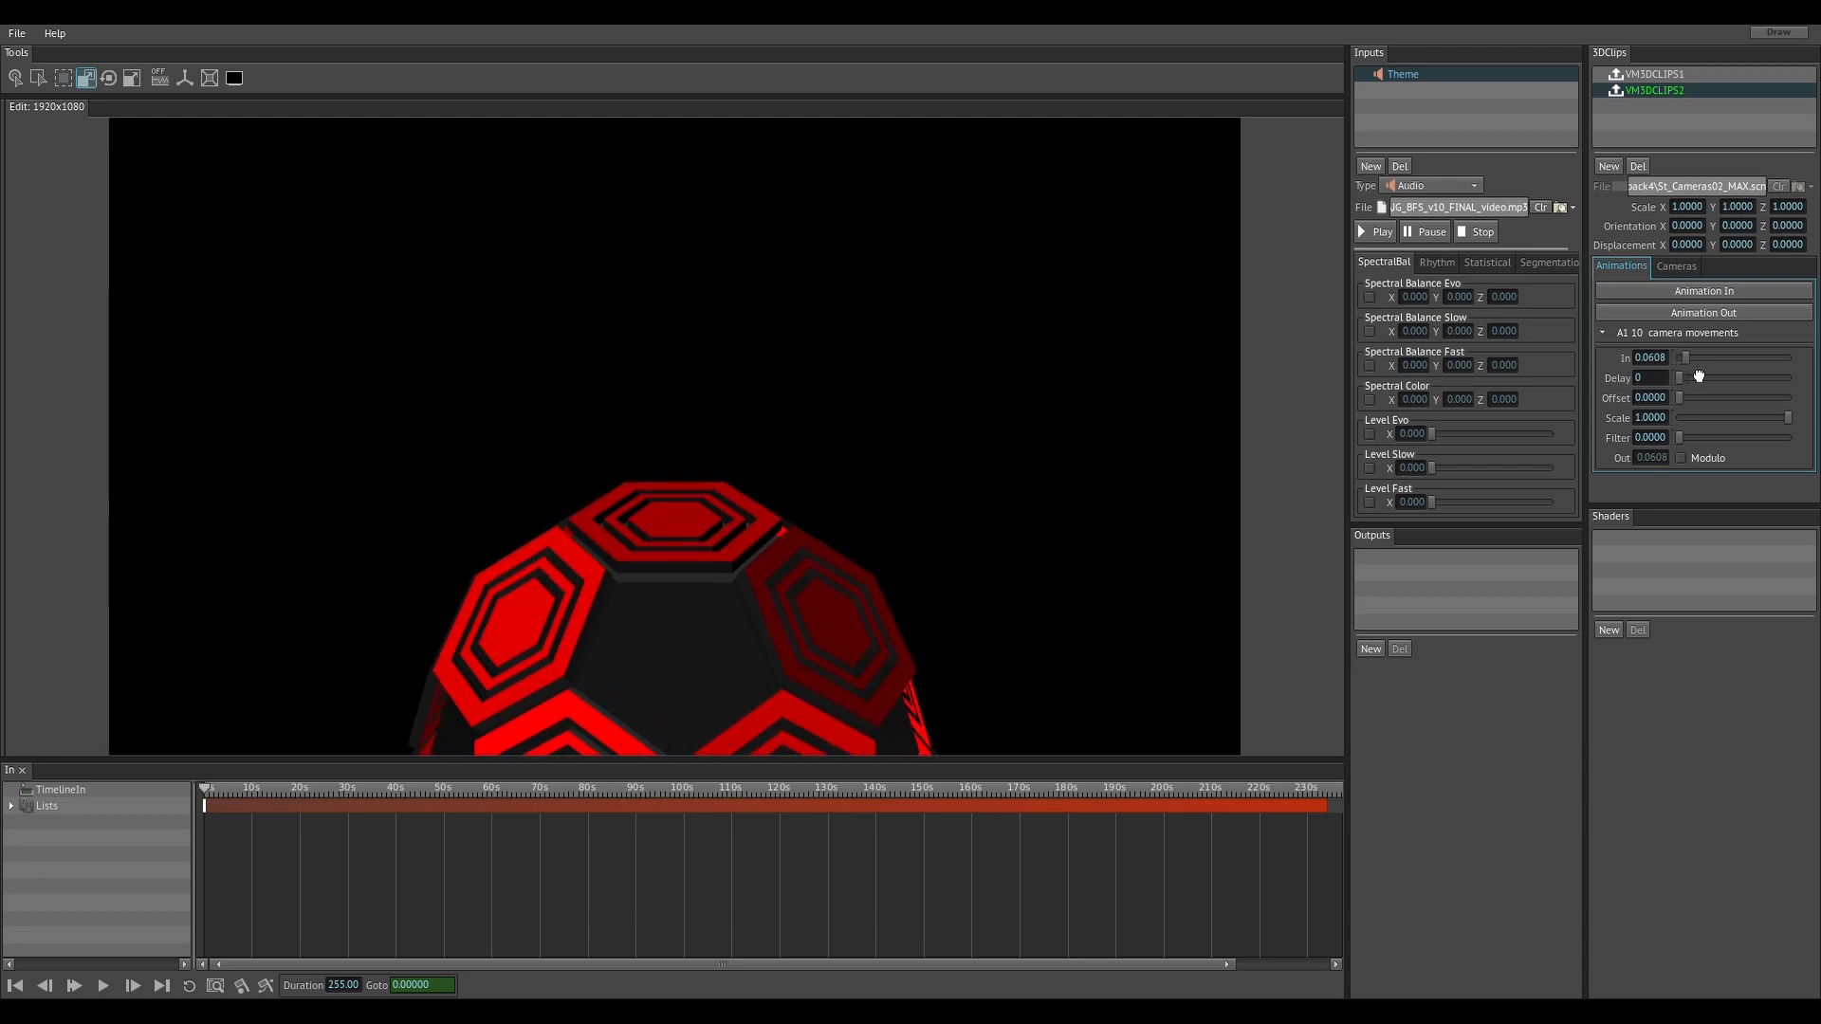
mouse_move(1693, 375)
mouse_down()
mouse_move(1792, 380)
mouse_move(1686, 374)
mouse_up()
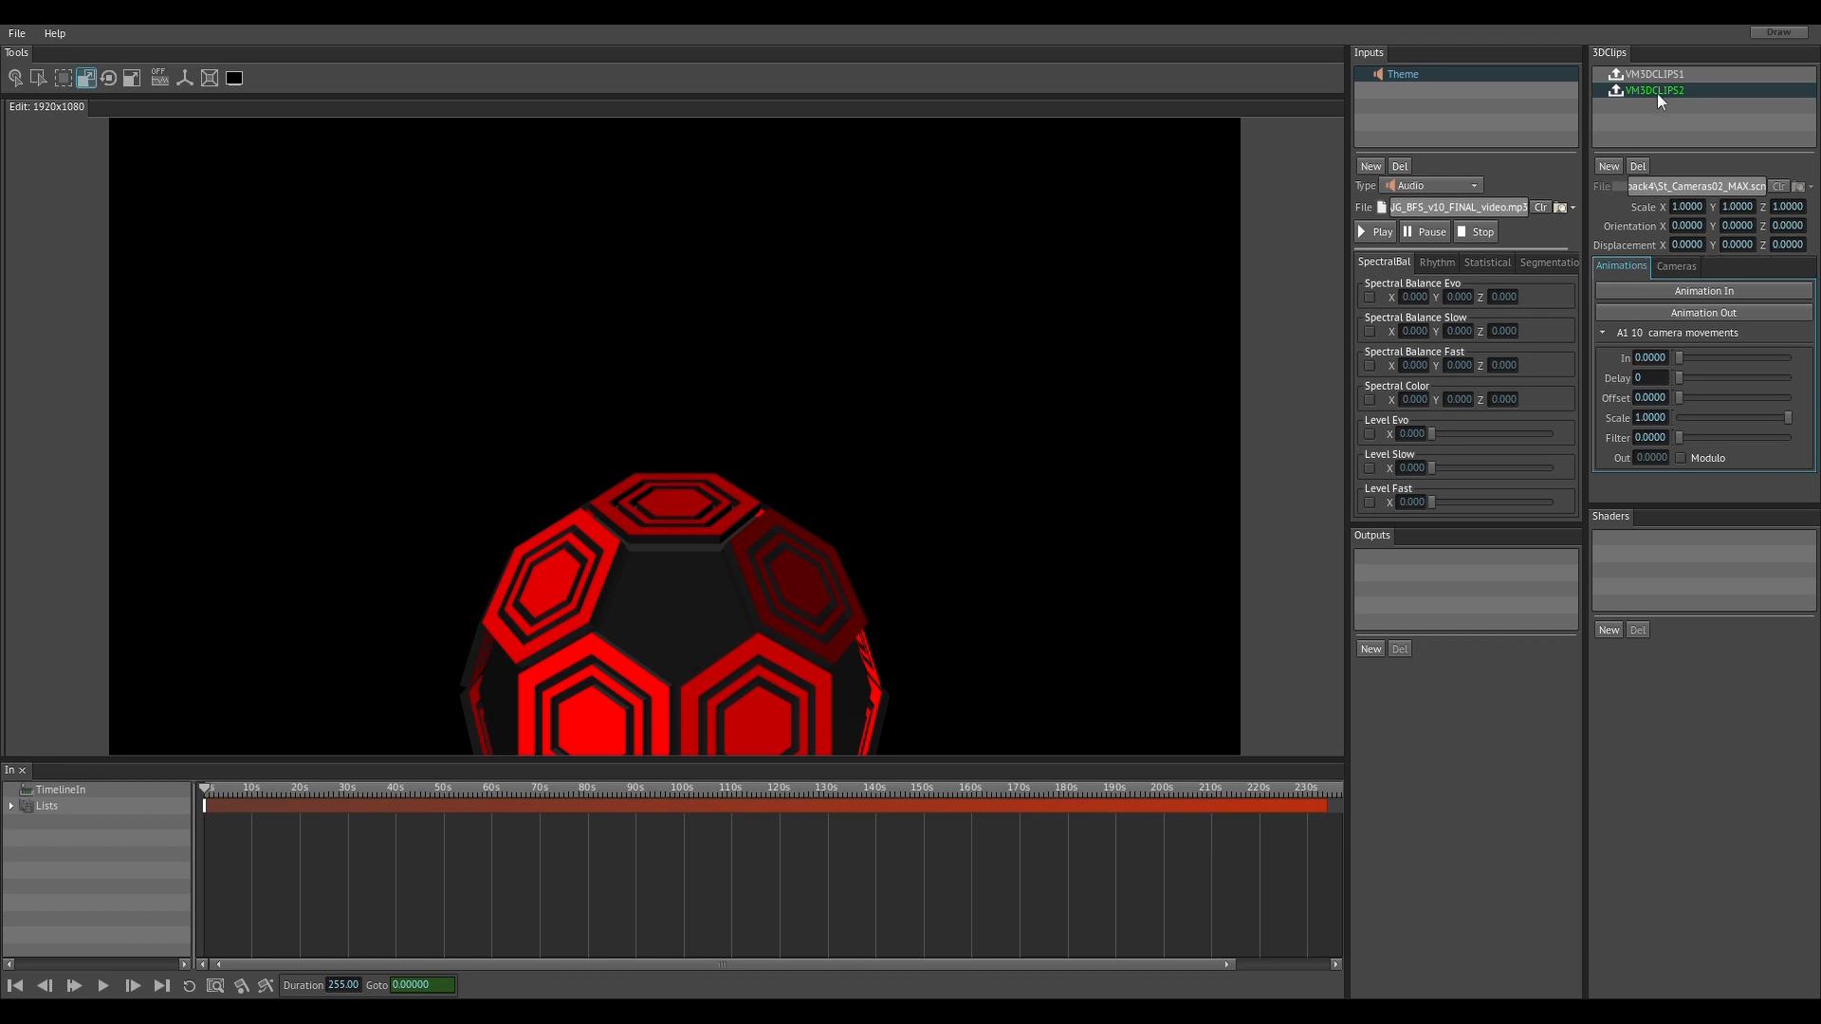
Set the Z displacement of VM3DCLIPS2 to -108 to centre the sphere in the camera view.
drag(1785, 246, 1514, 246)
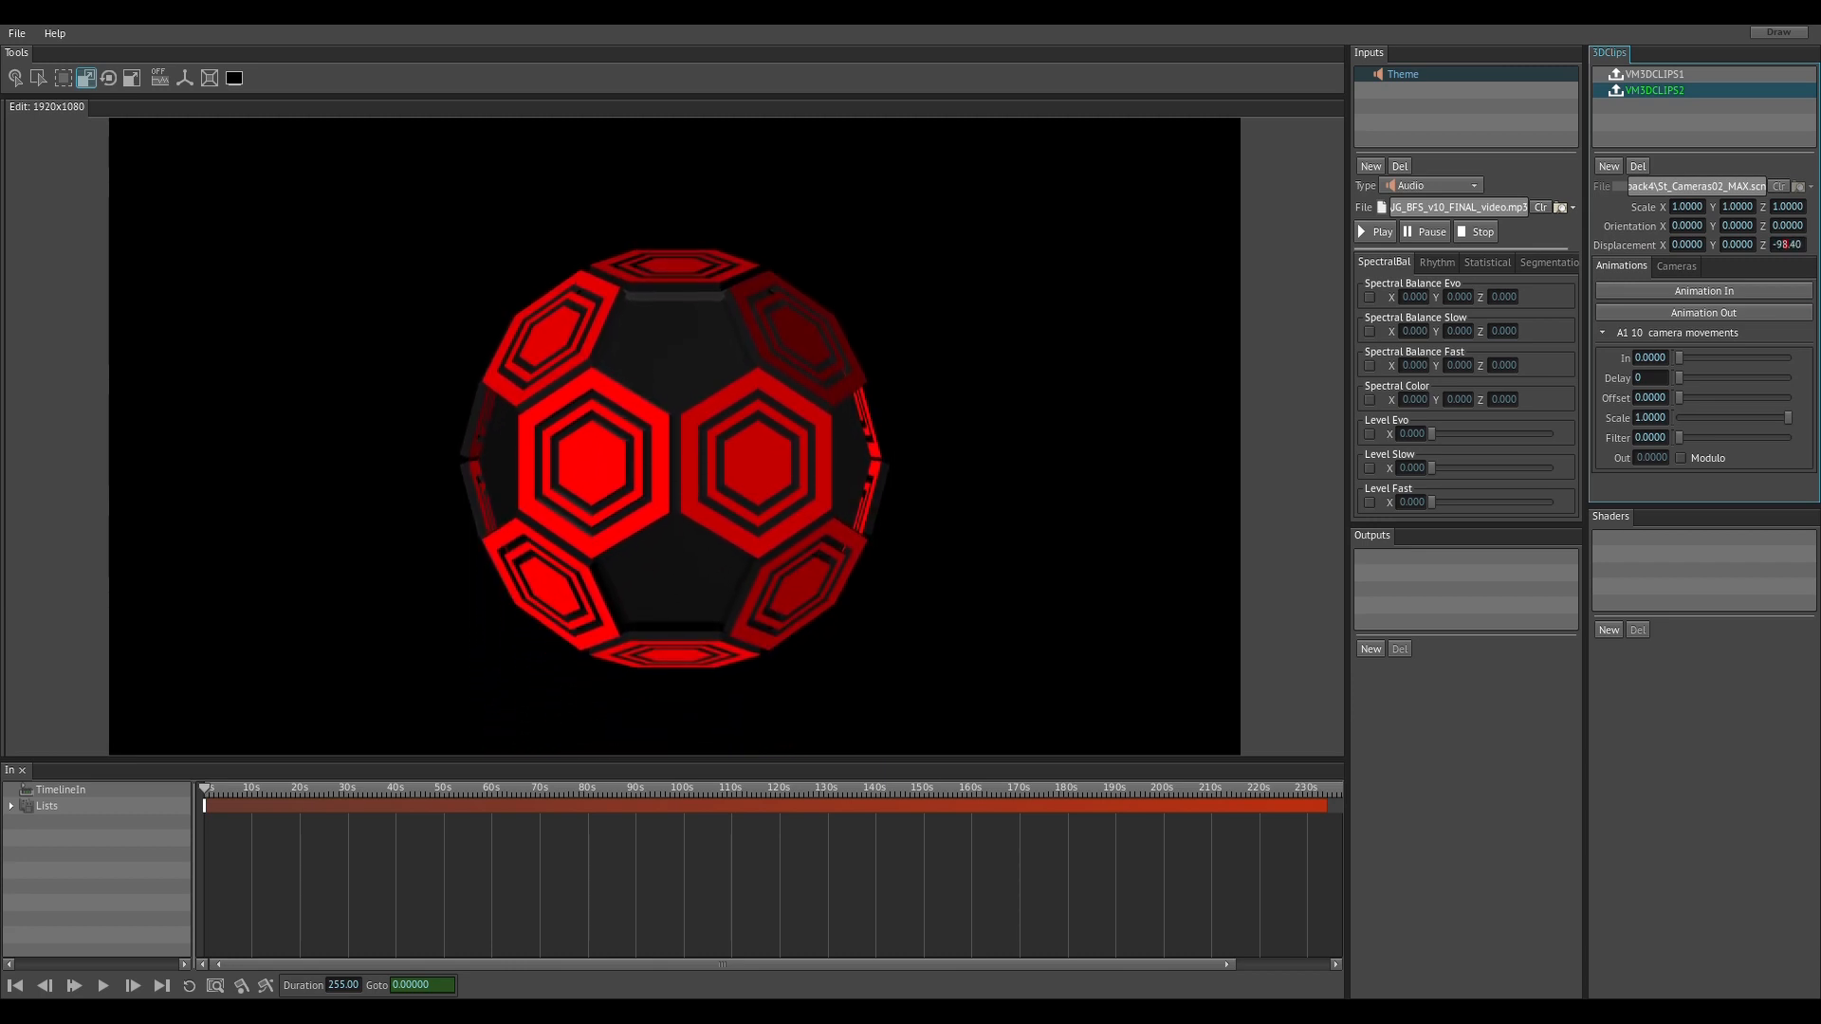
double_click(1799, 245)
text(-108)
key(Return)
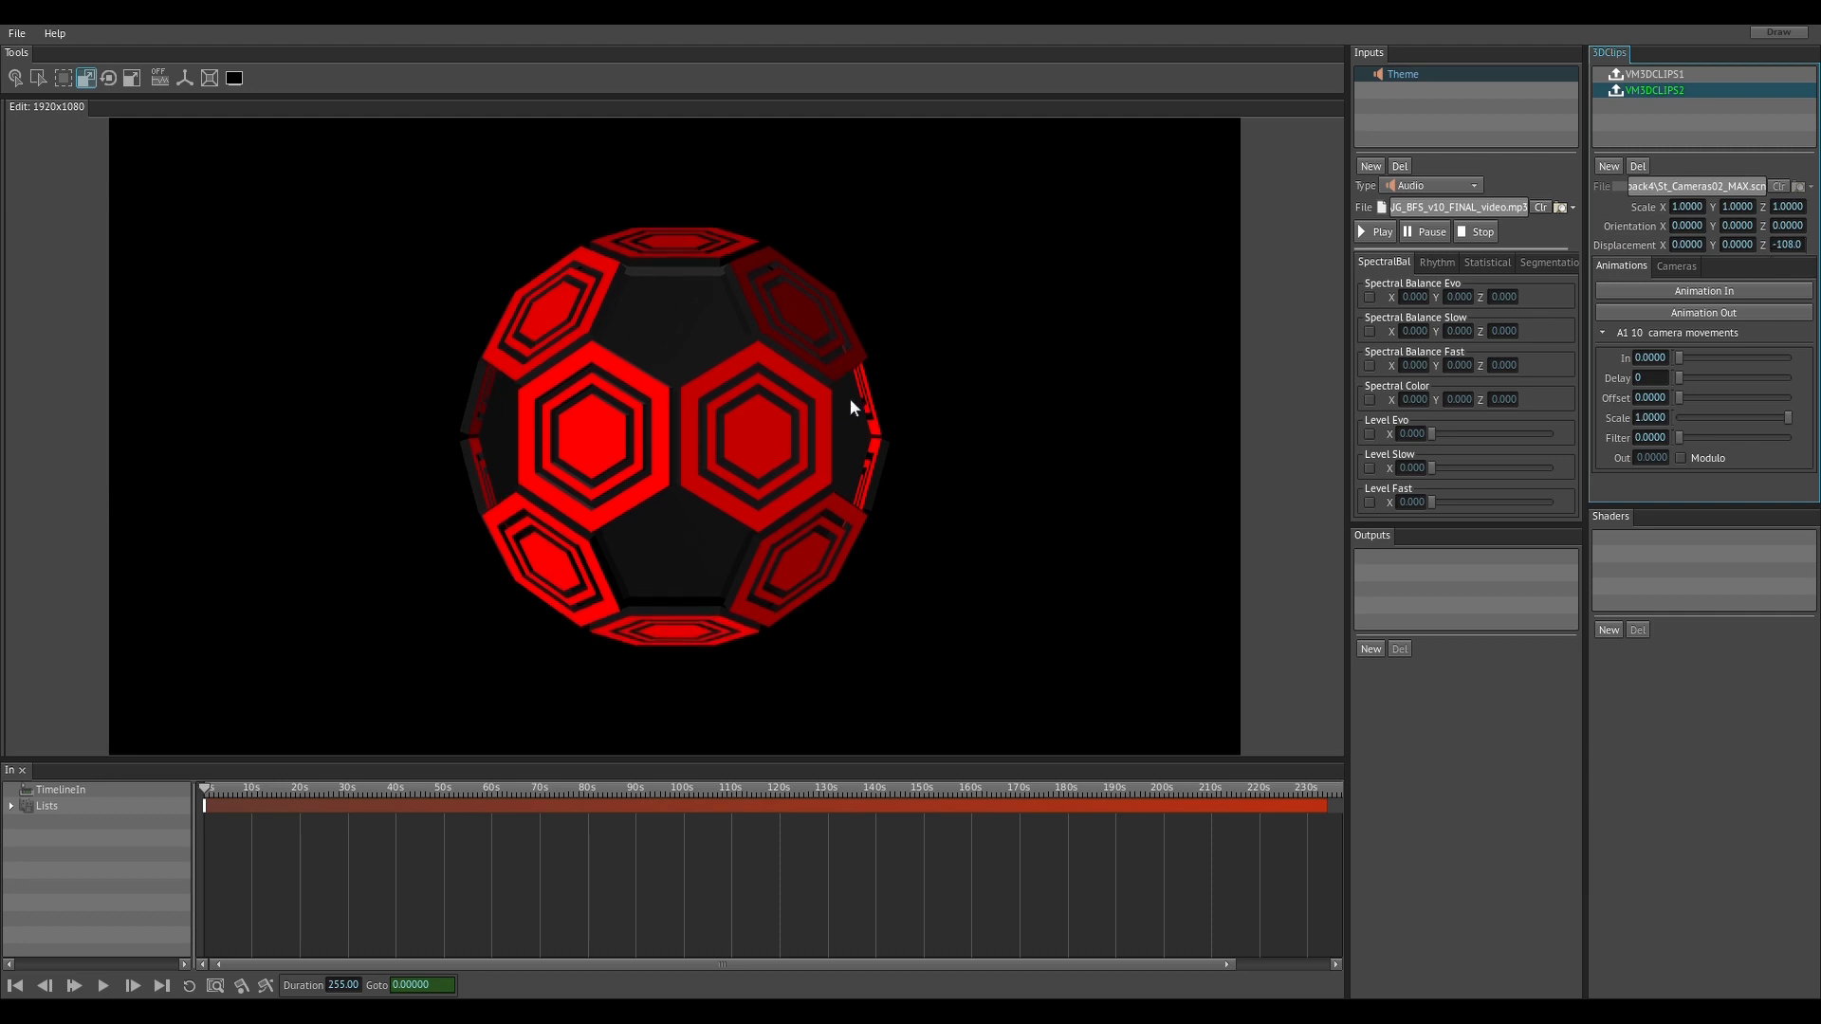
Scrub the In value of the camera movement animation to preview the zoom on the centred sphere.
mouse_move(1691, 361)
mouse_down()
mouse_move(1809, 373)
mouse_move(1679, 374)
mouse_up()
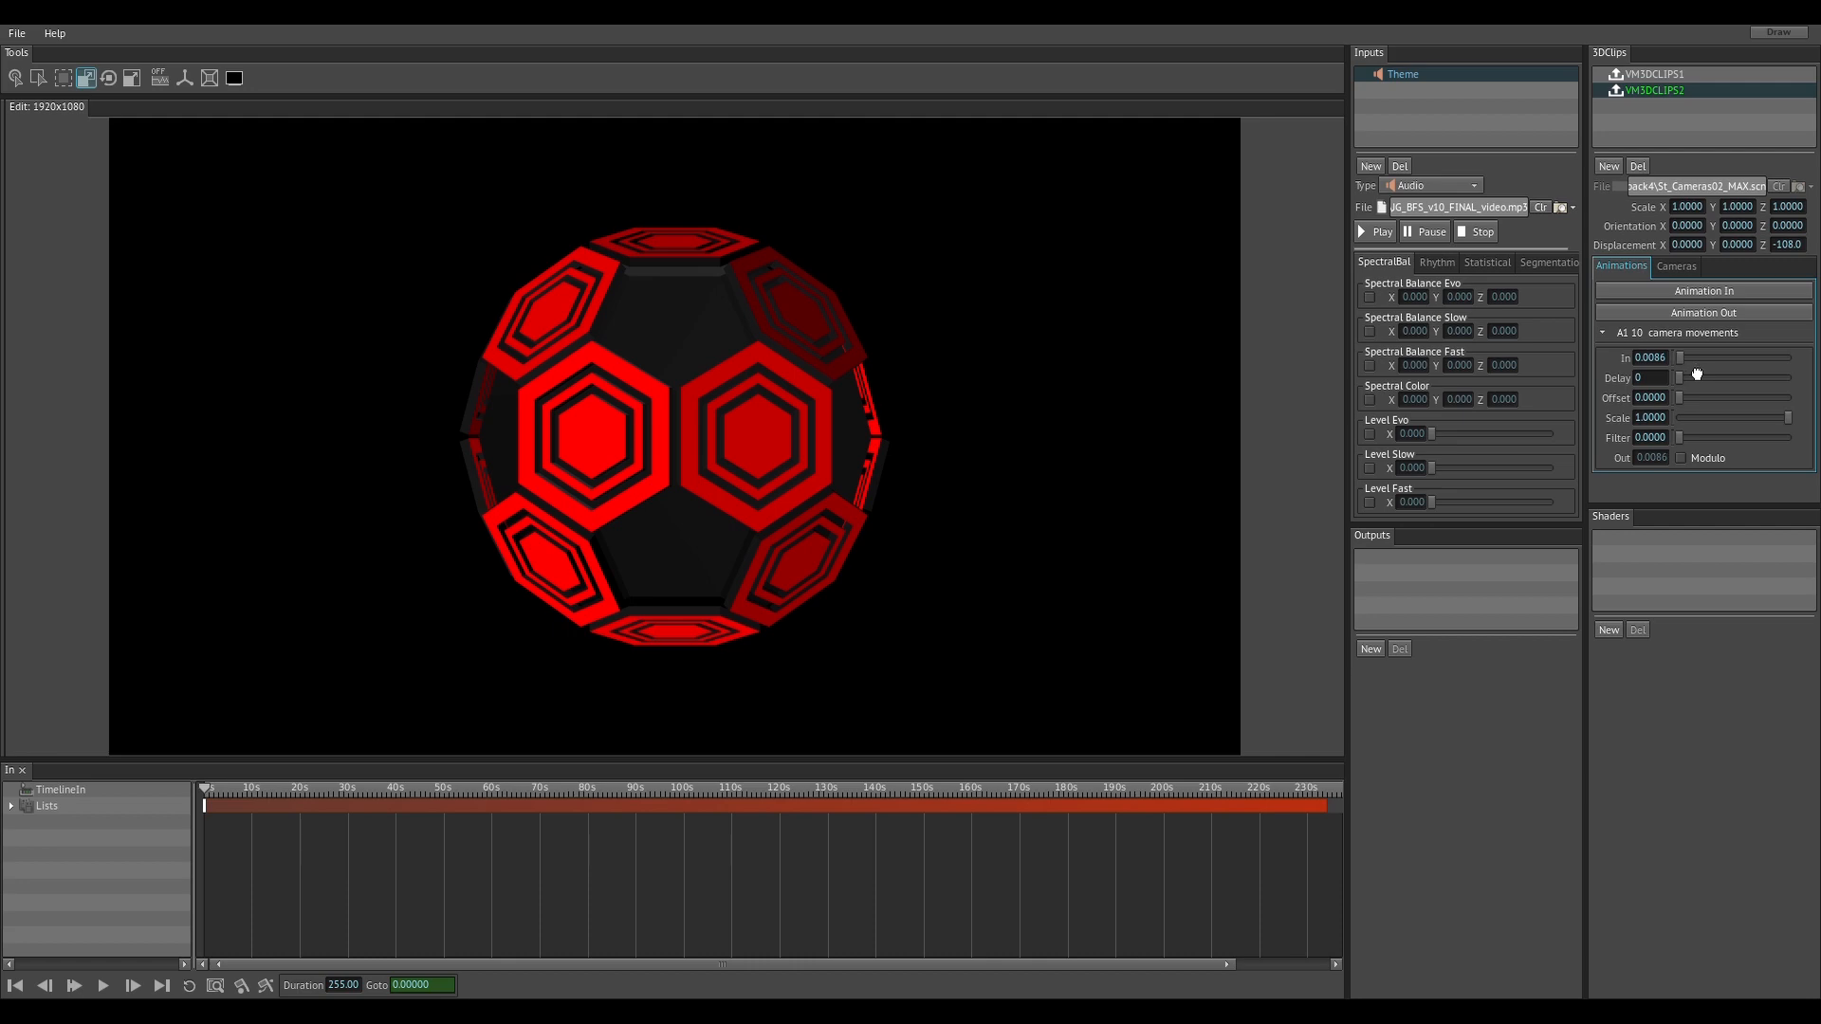
mouse_move(1697, 373)
mouse_down()
mouse_move(1759, 369)
mouse_move(1692, 375)
mouse_up()
drag(1685, 369, 1694, 369)
Play the music timeline from the start to check its timing against the beat table.
drag(1233, 967, 708, 974)
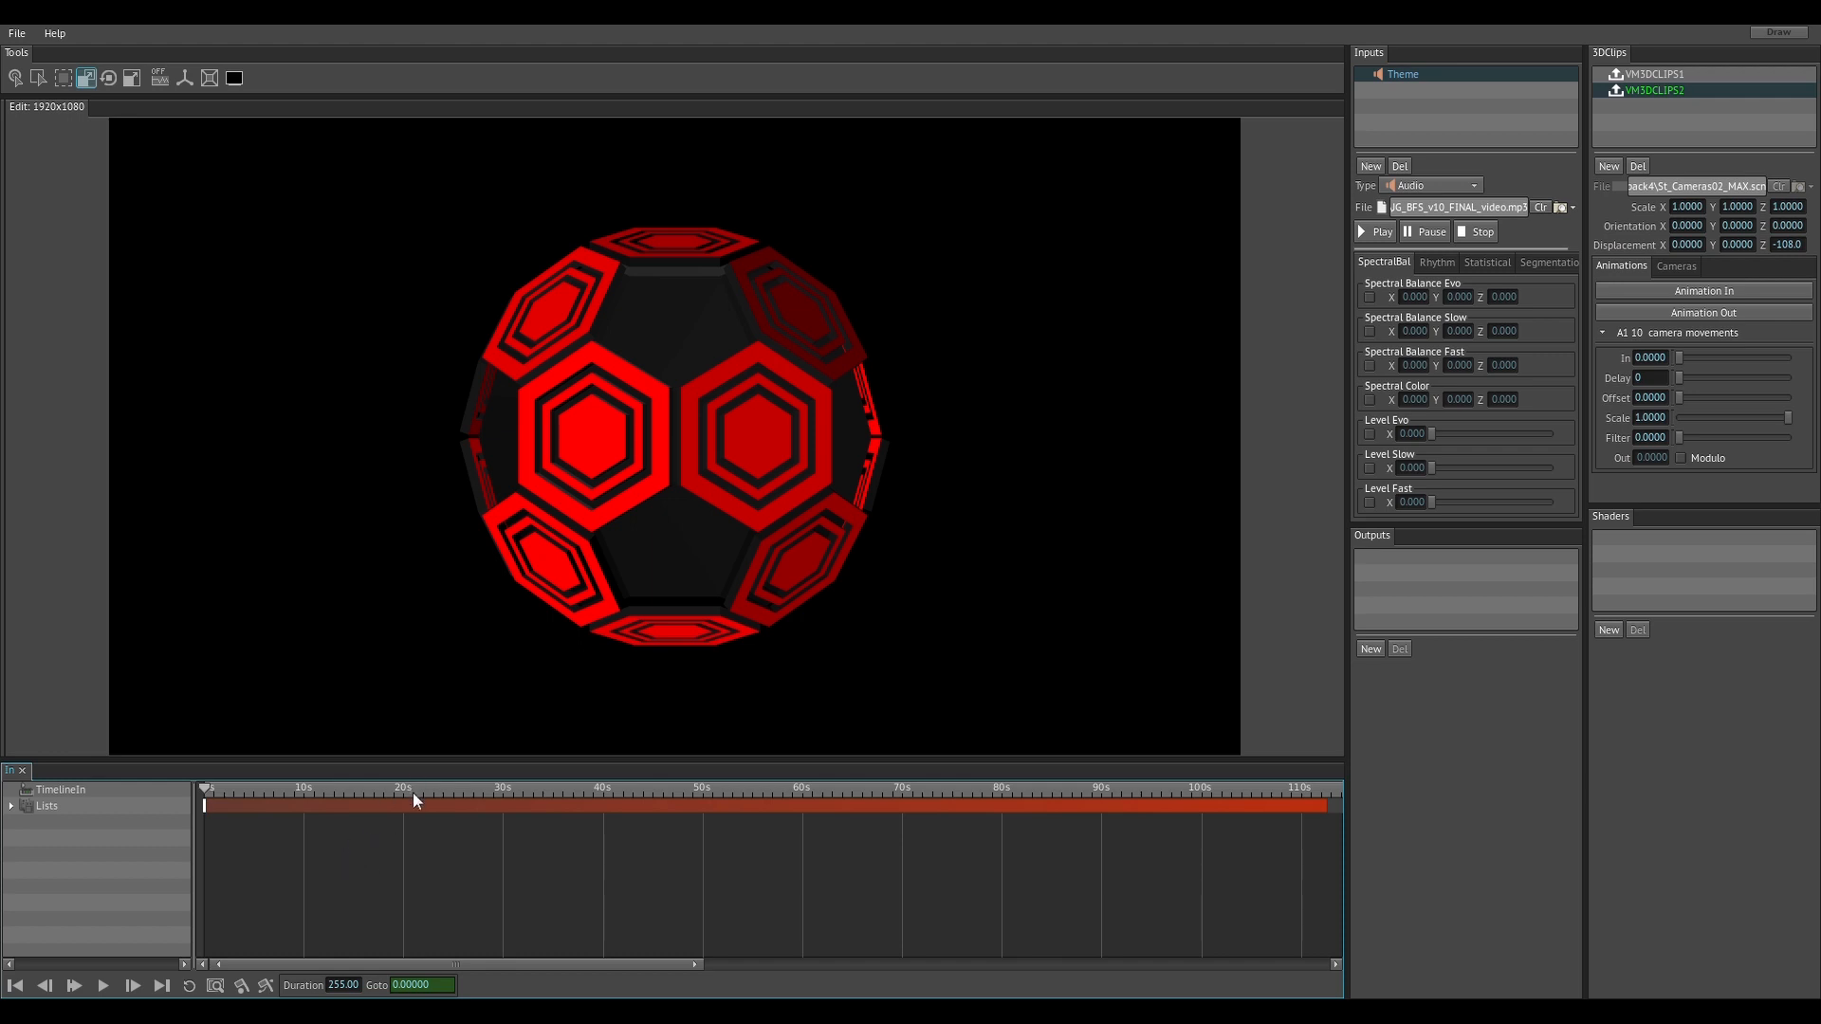
click(462, 786)
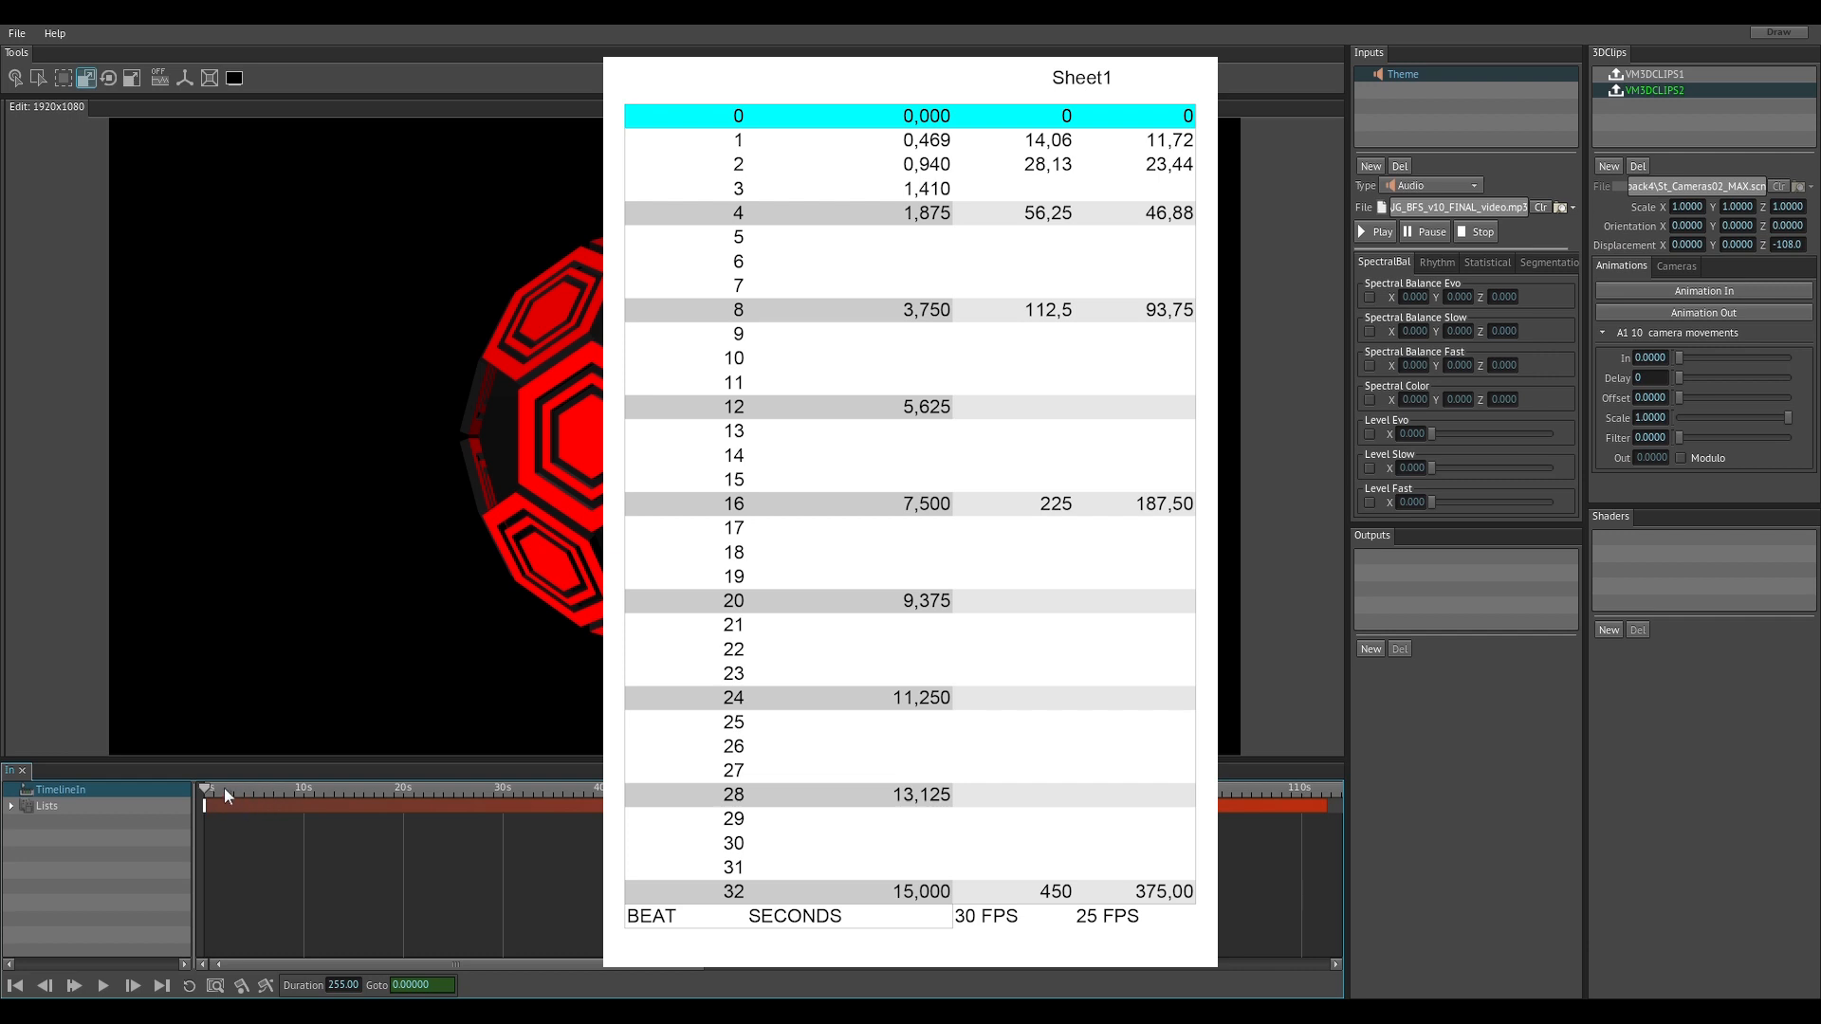
click(102, 986)
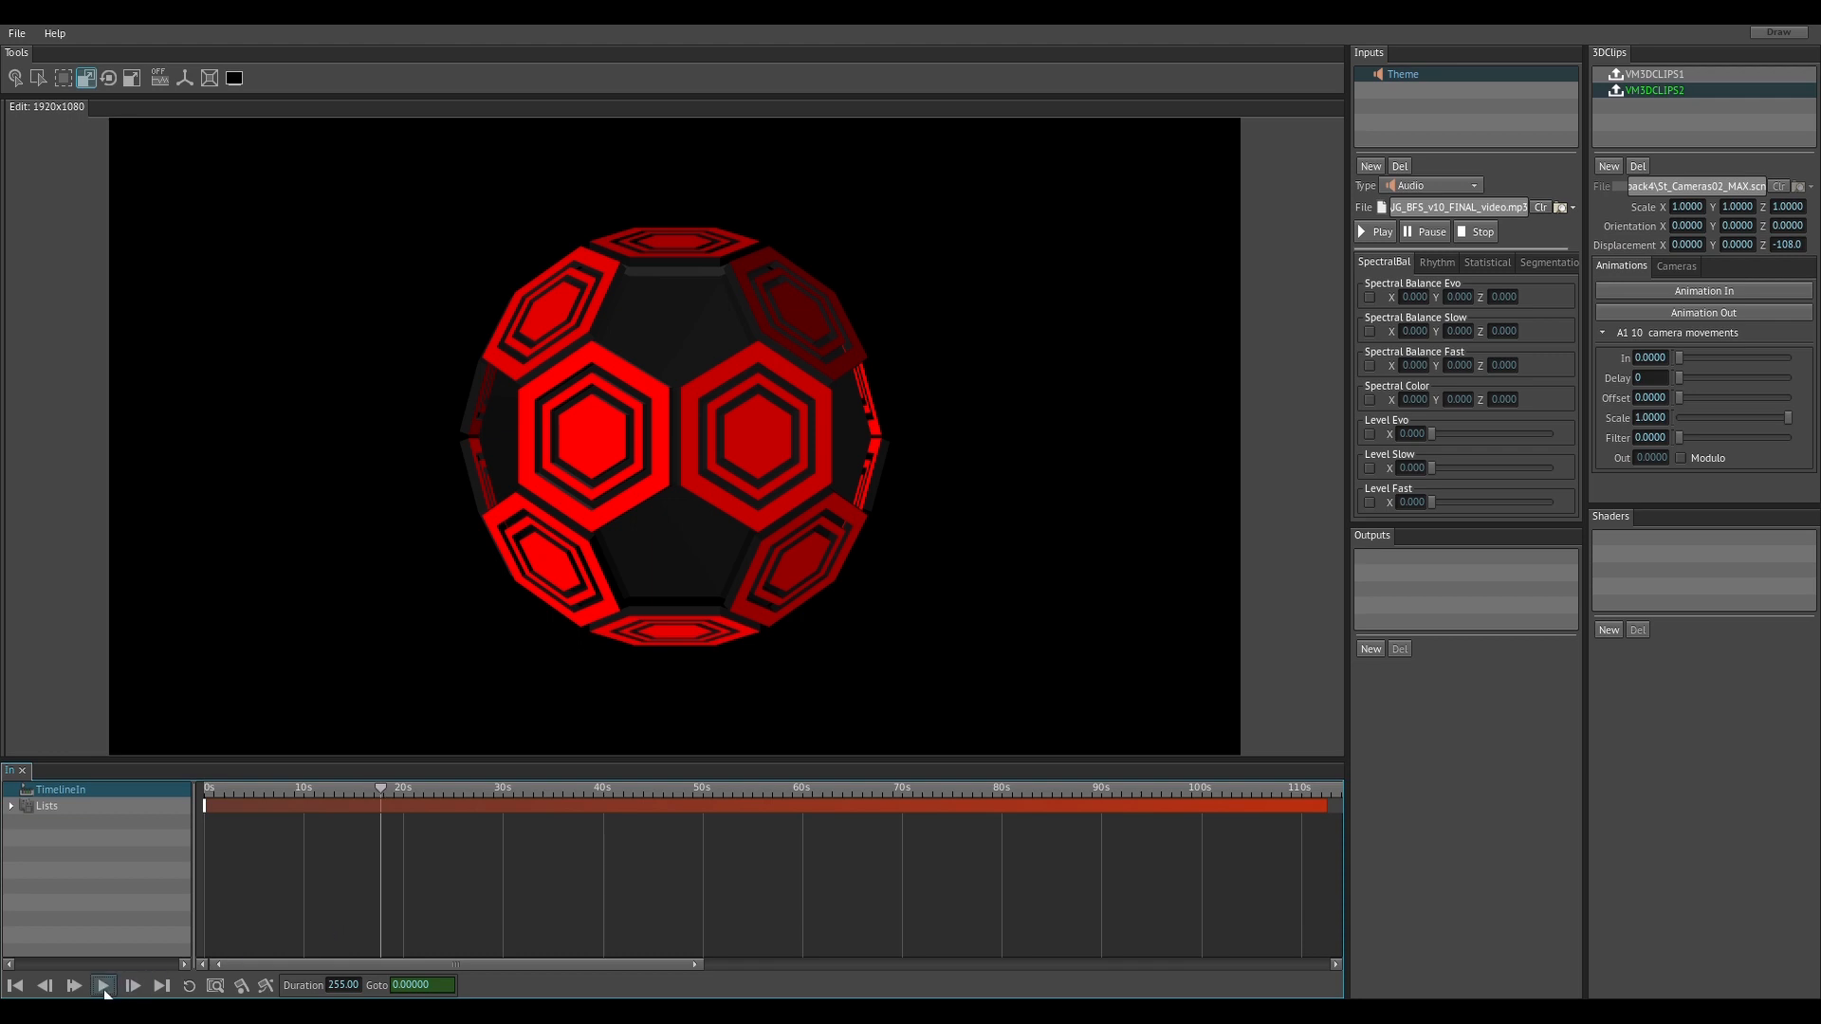
click(104, 986)
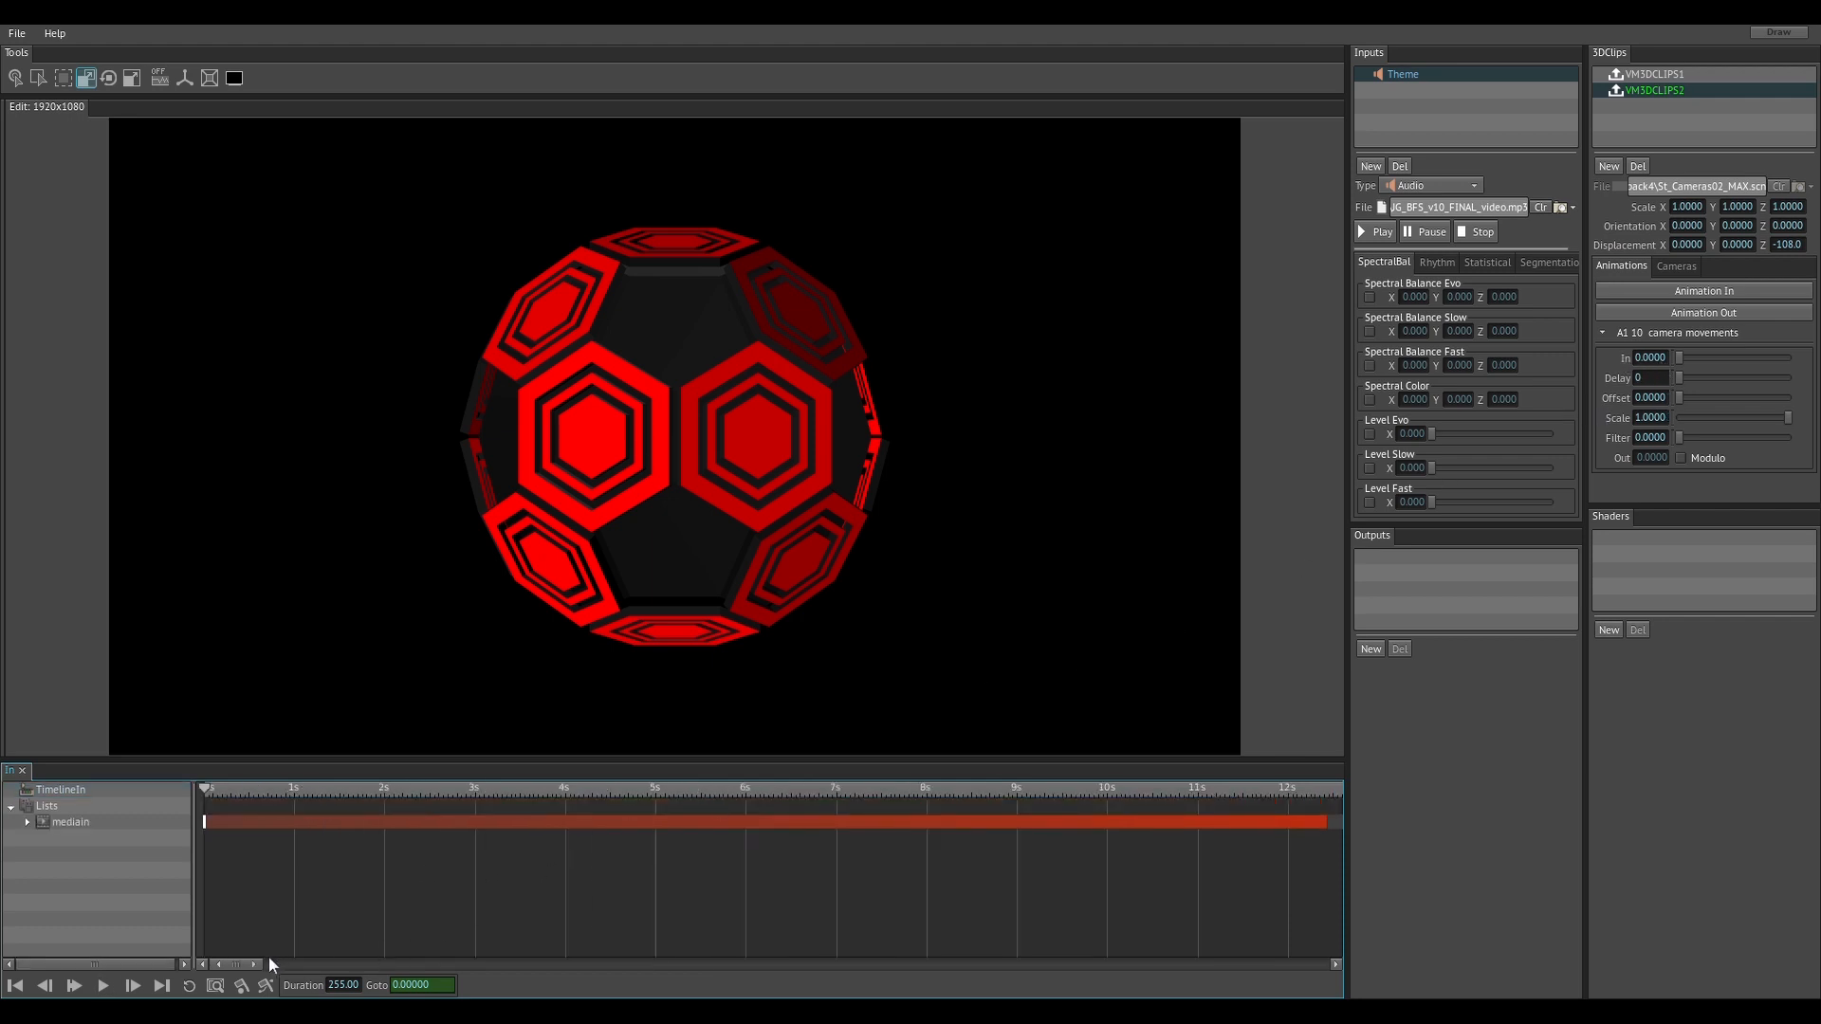
Keyframe the In value of A1 10 camera movements on the timeline, from 0 at the start to 0.09 at about 3.7 s.
mouse_move(263, 964)
mouse_down()
mouse_move(225, 975)
mouse_move(281, 979)
mouse_up()
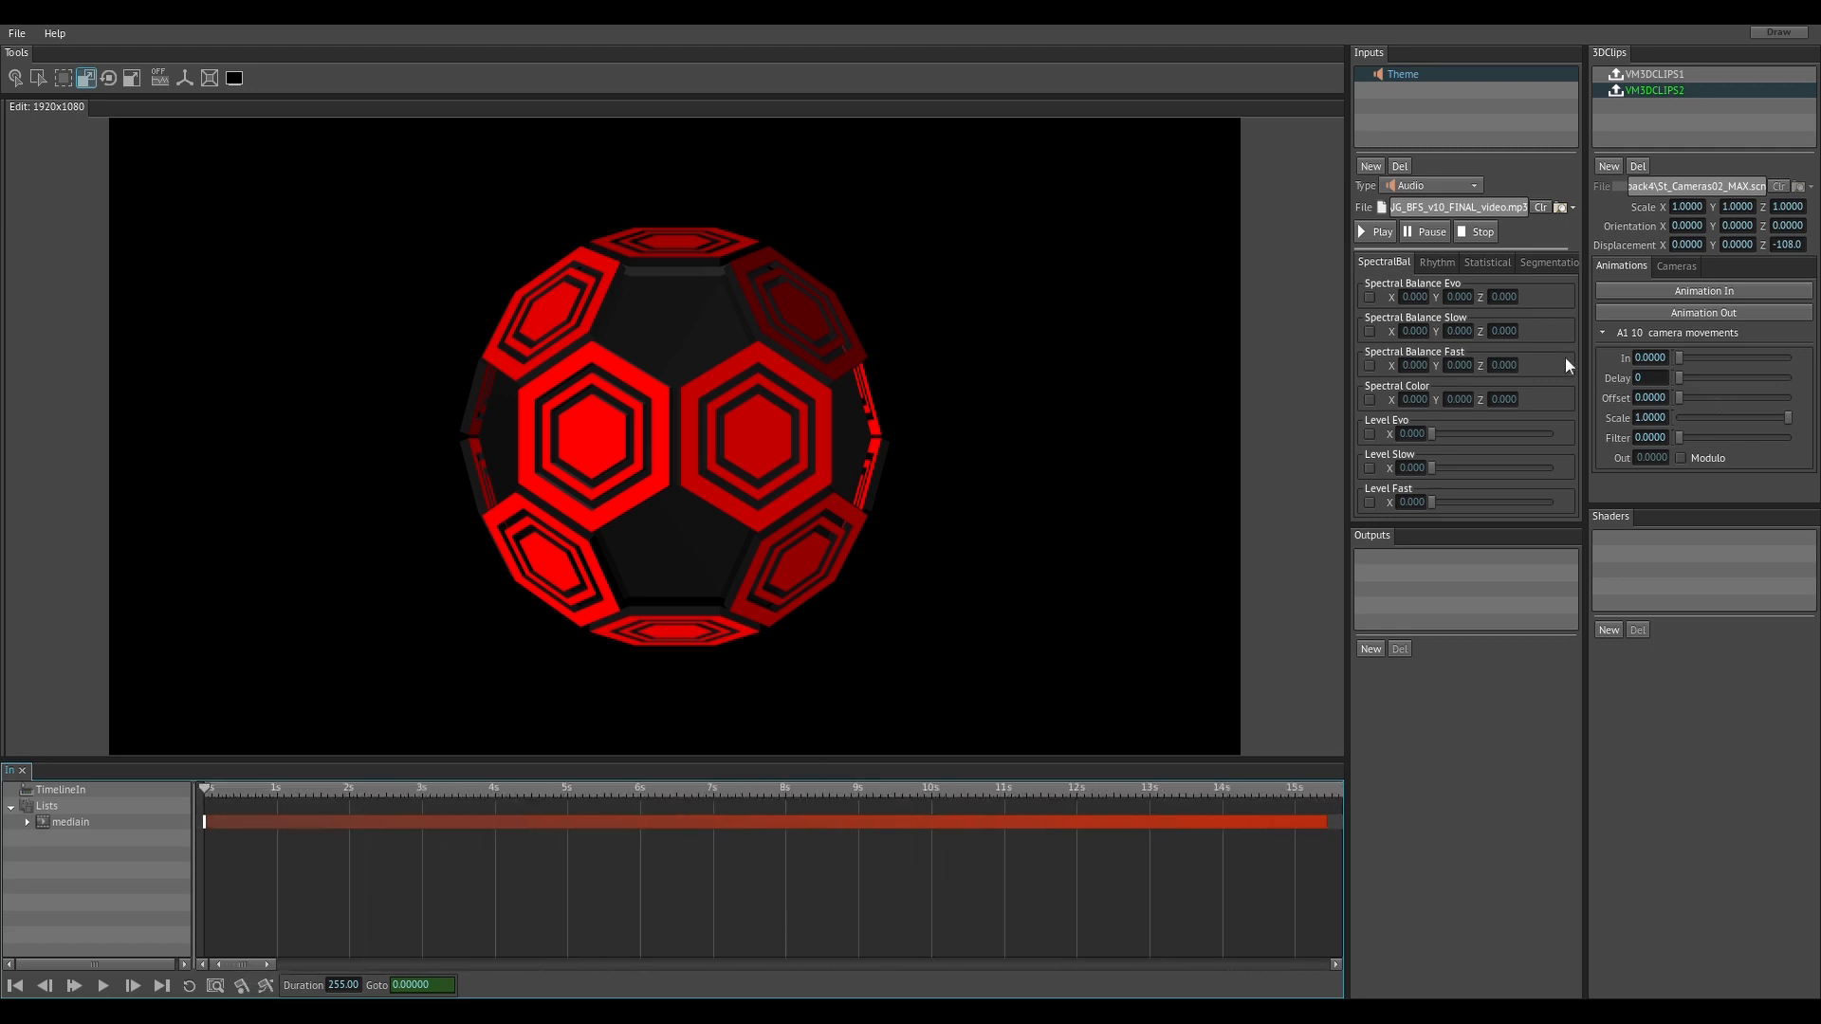
mouse_move(1625, 356)
mouse_down()
mouse_move(1234, 423)
mouse_move(869, 681)
mouse_move(294, 862)
mouse_move(200, 862)
mouse_move(220, 865)
mouse_up()
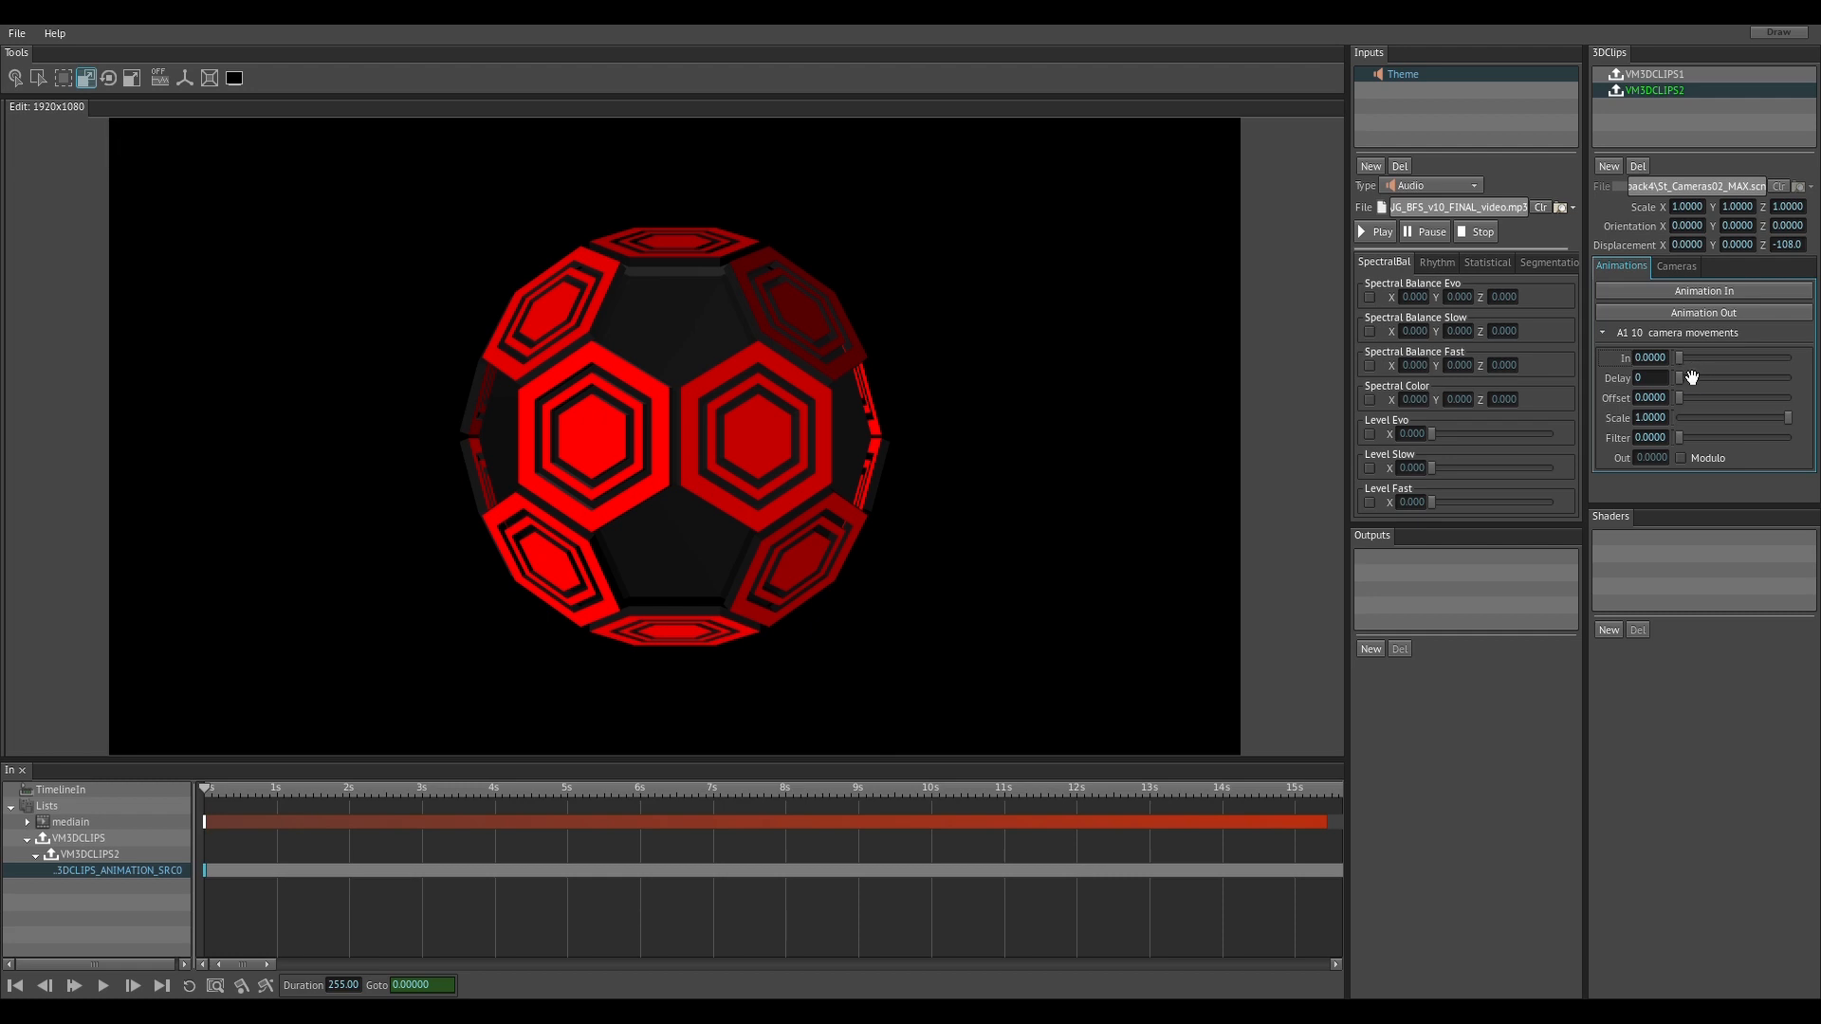
double_click(1662, 358)
text(0.09)
key(Return)
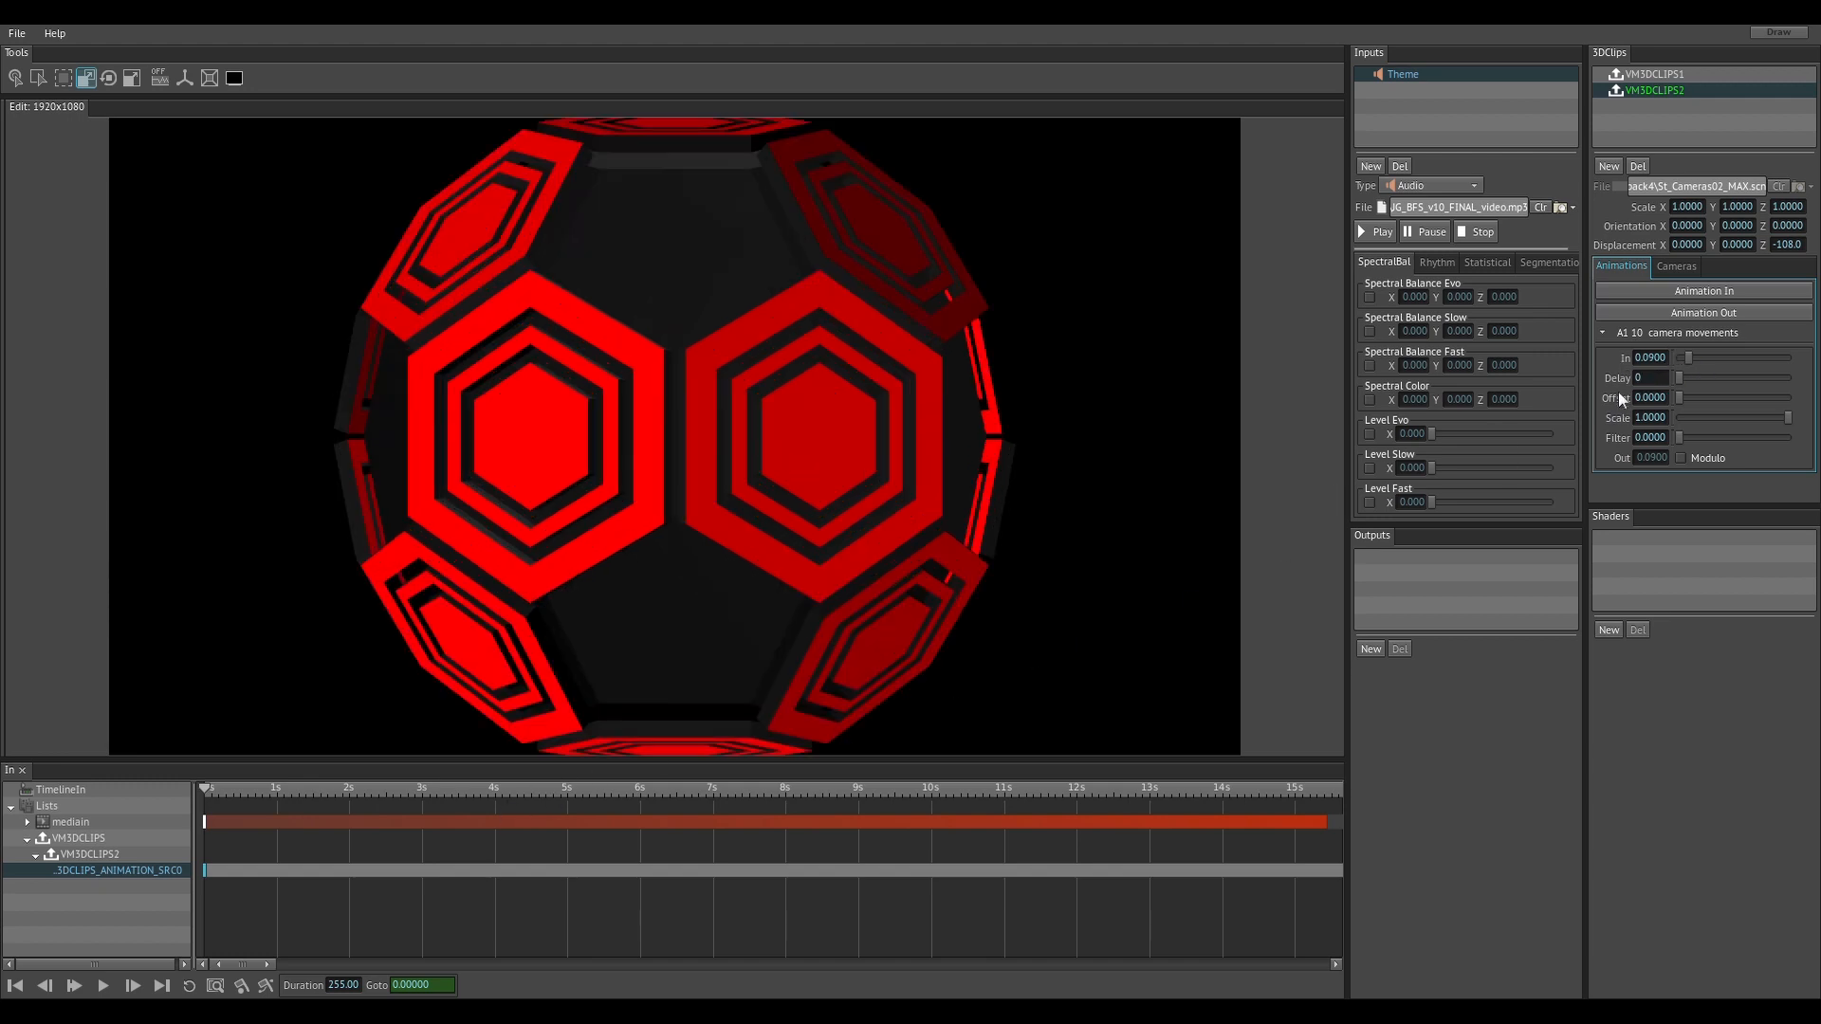
mouse_move(1624, 356)
mouse_down()
mouse_move(465, 850)
mouse_move(457, 867)
mouse_move(474, 867)
mouse_up()
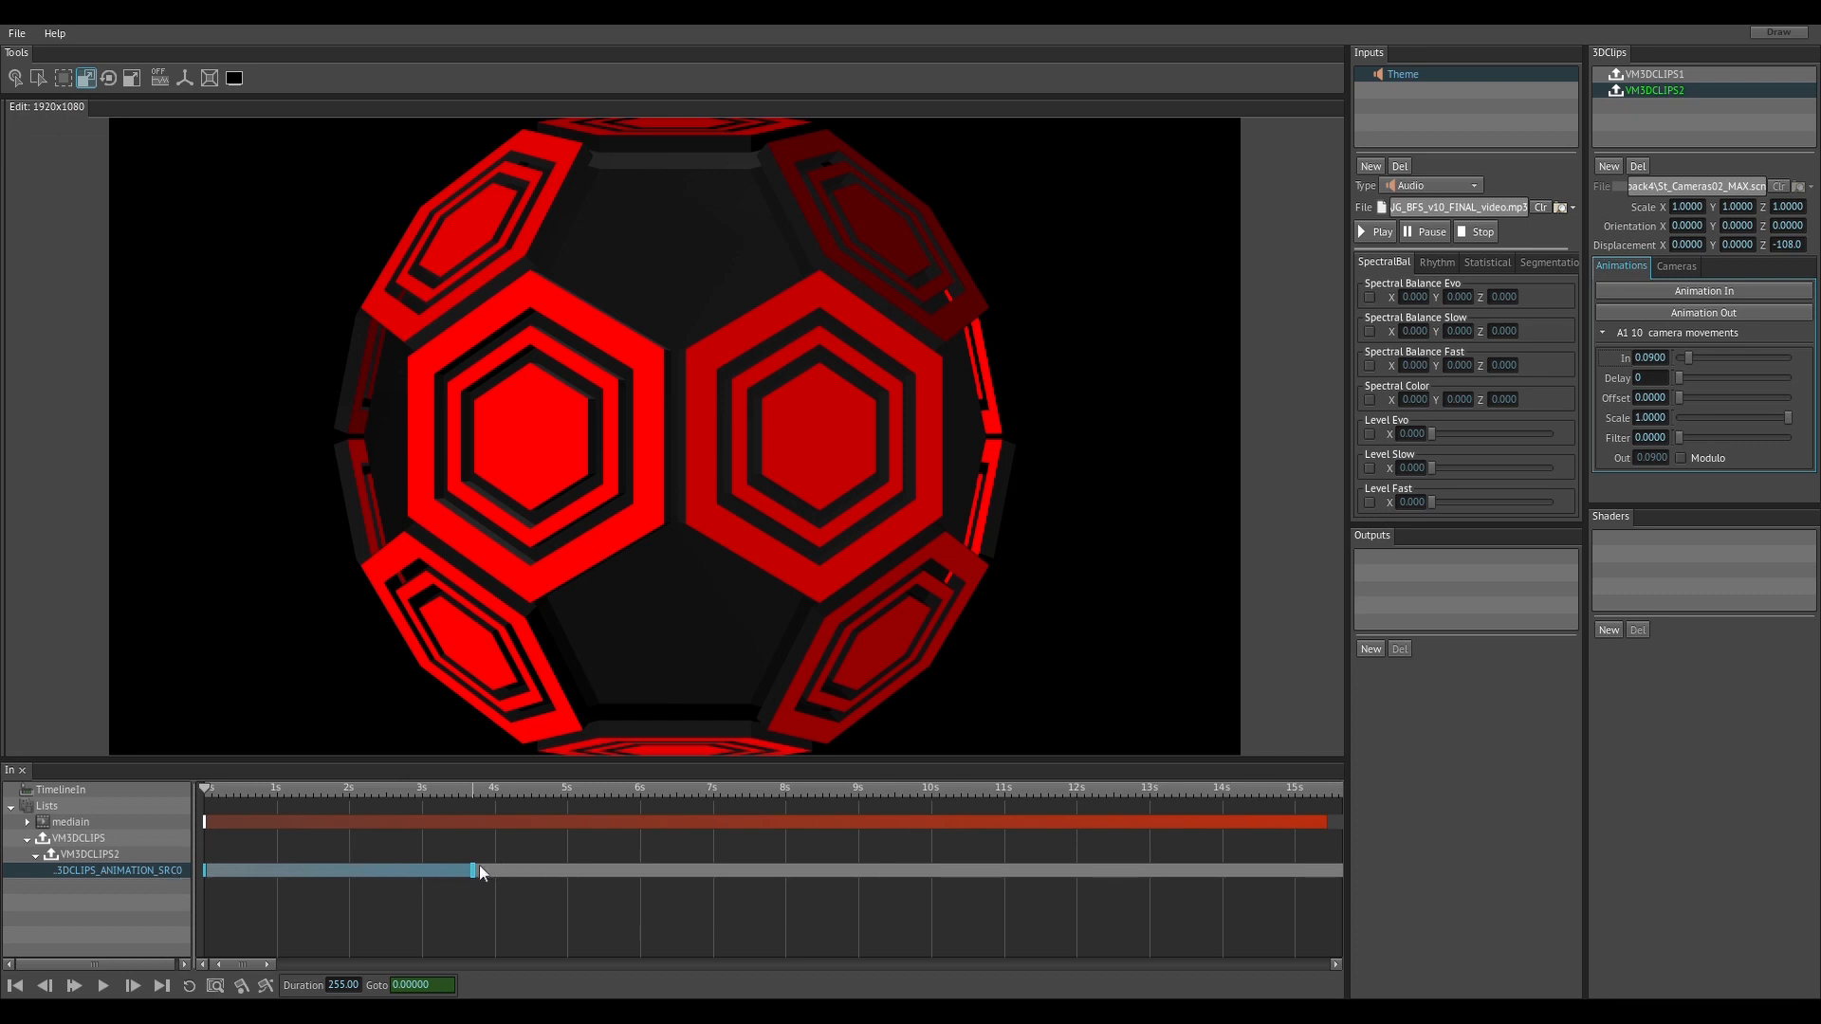
Select the two keyframes on the camera animation track and play the timeline from the start to check the movement.
click(508, 868)
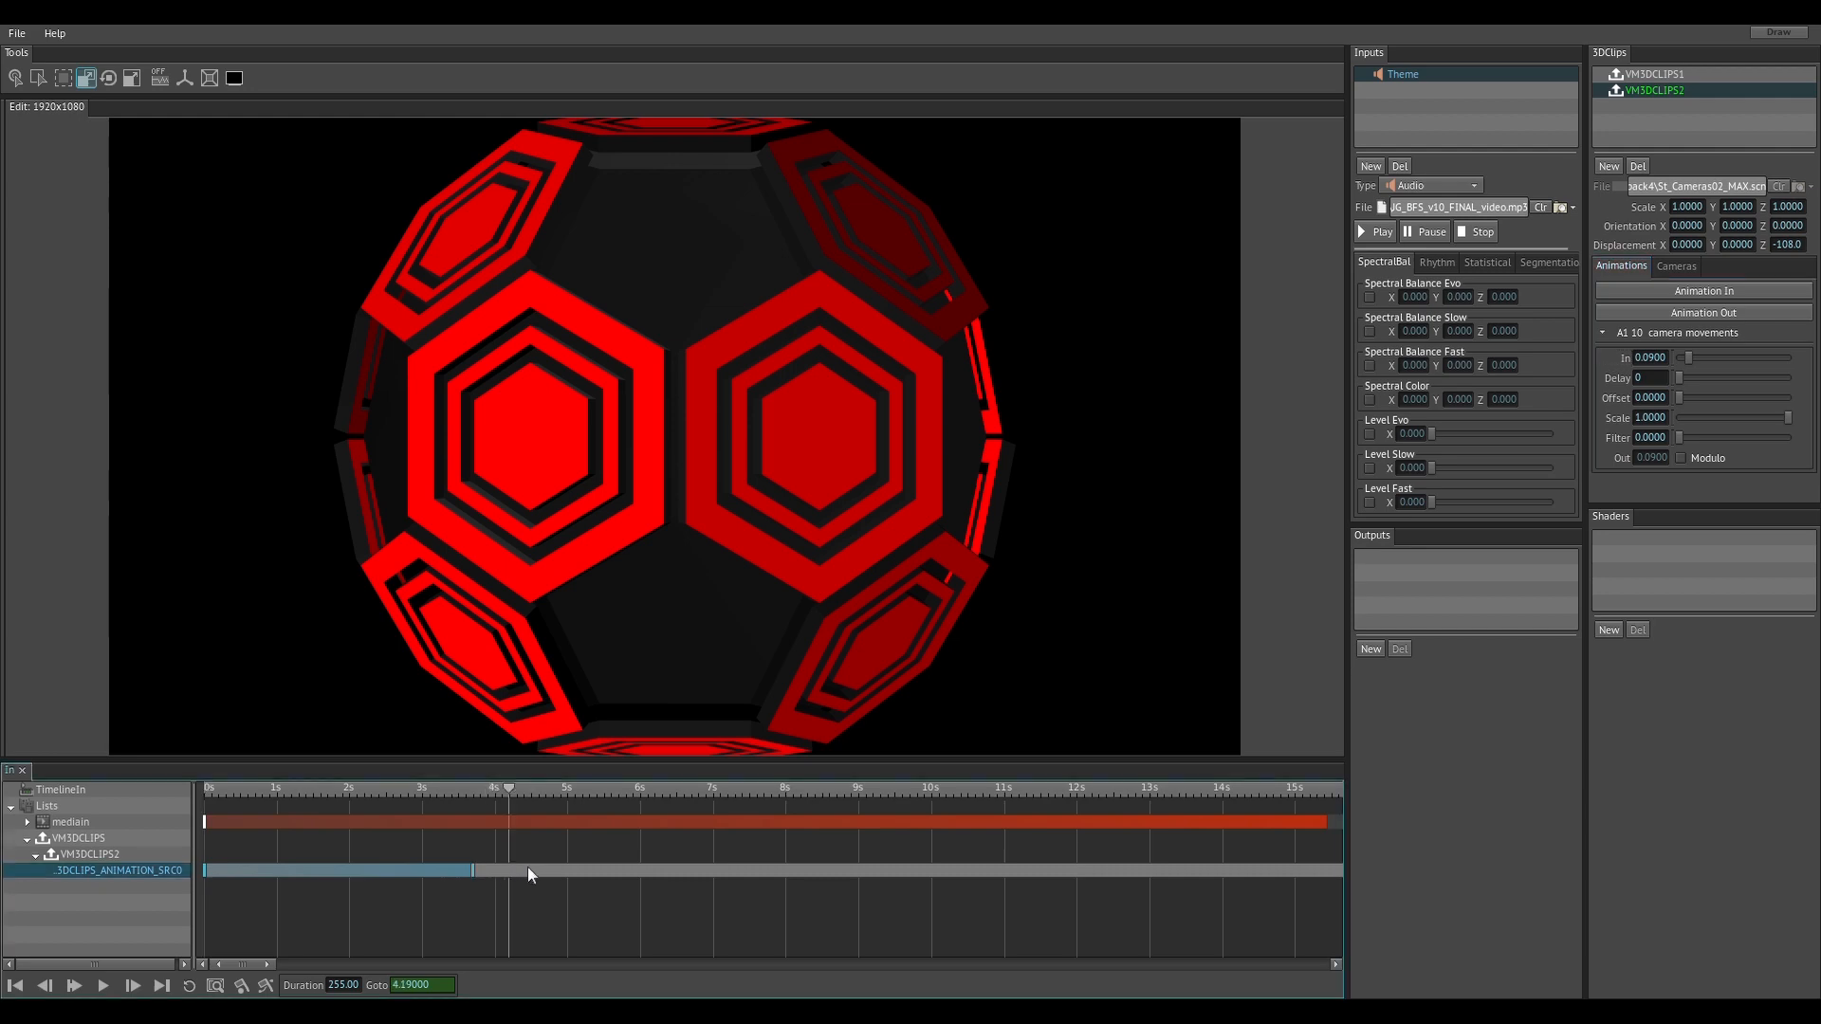
drag(533, 867, 186, 865)
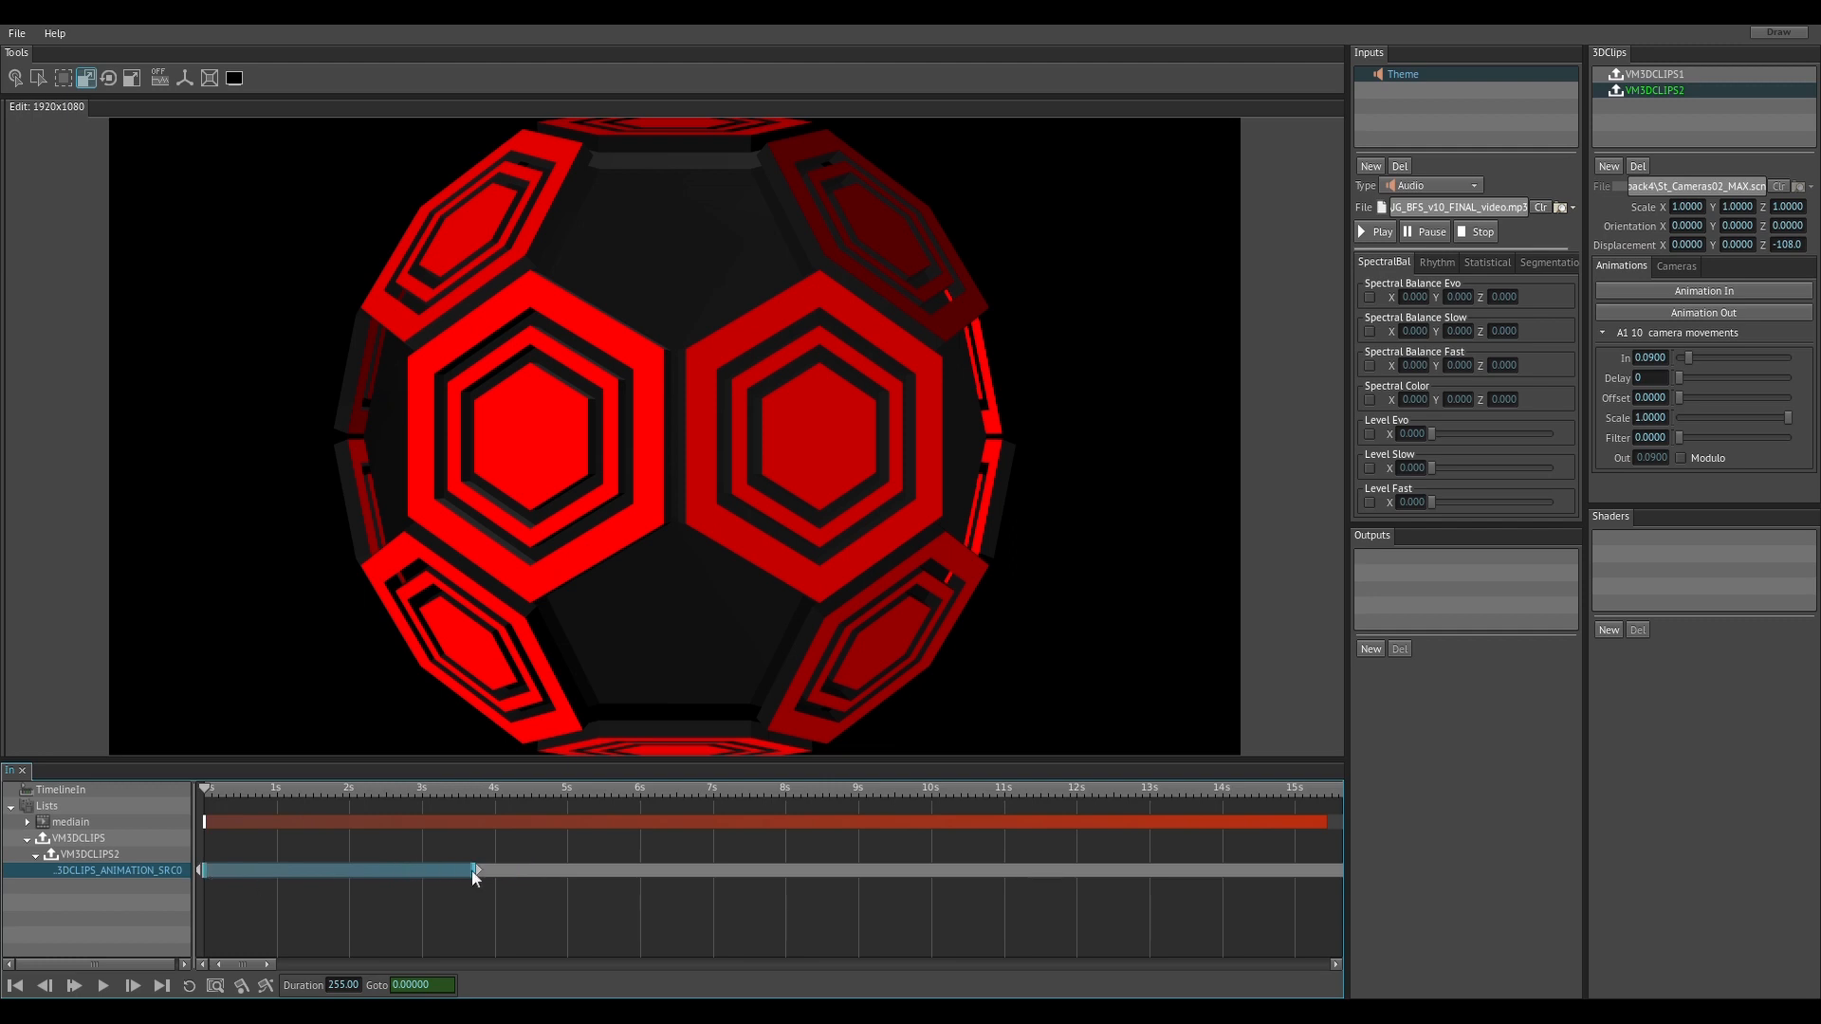
click(721, 869)
drag(509, 871, 173, 870)
click(16, 986)
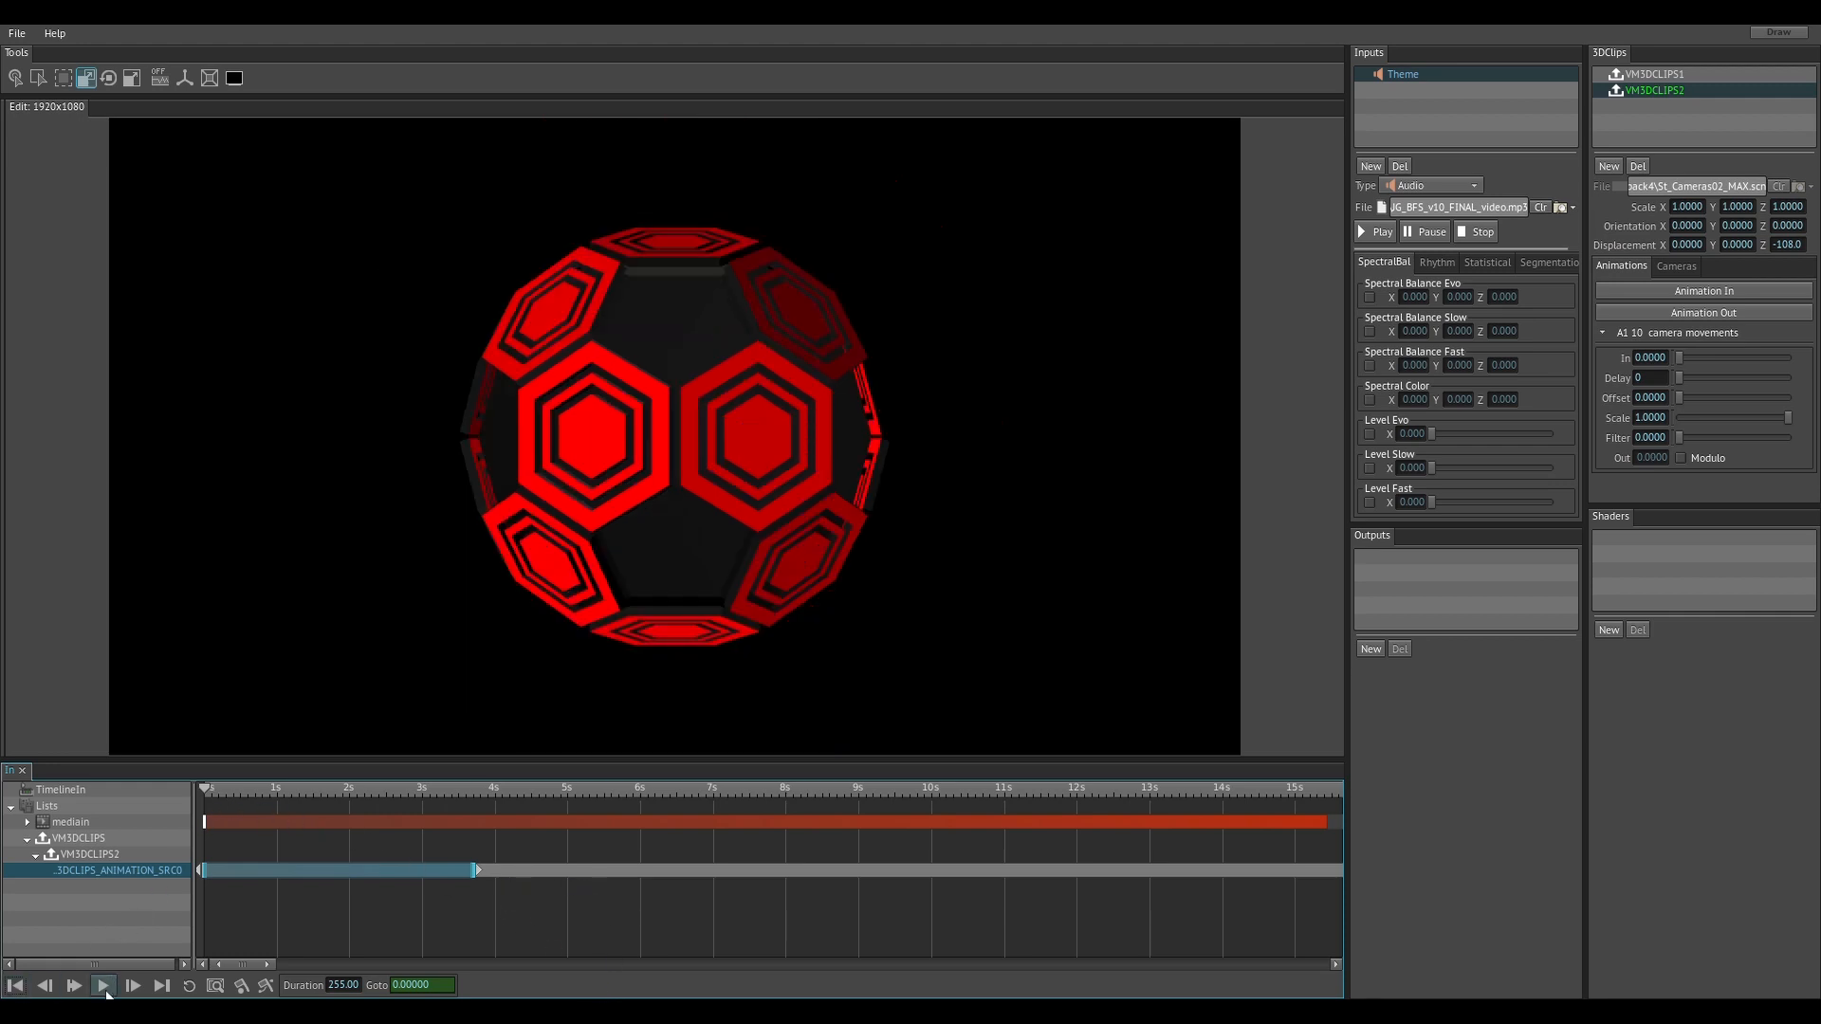
click(103, 987)
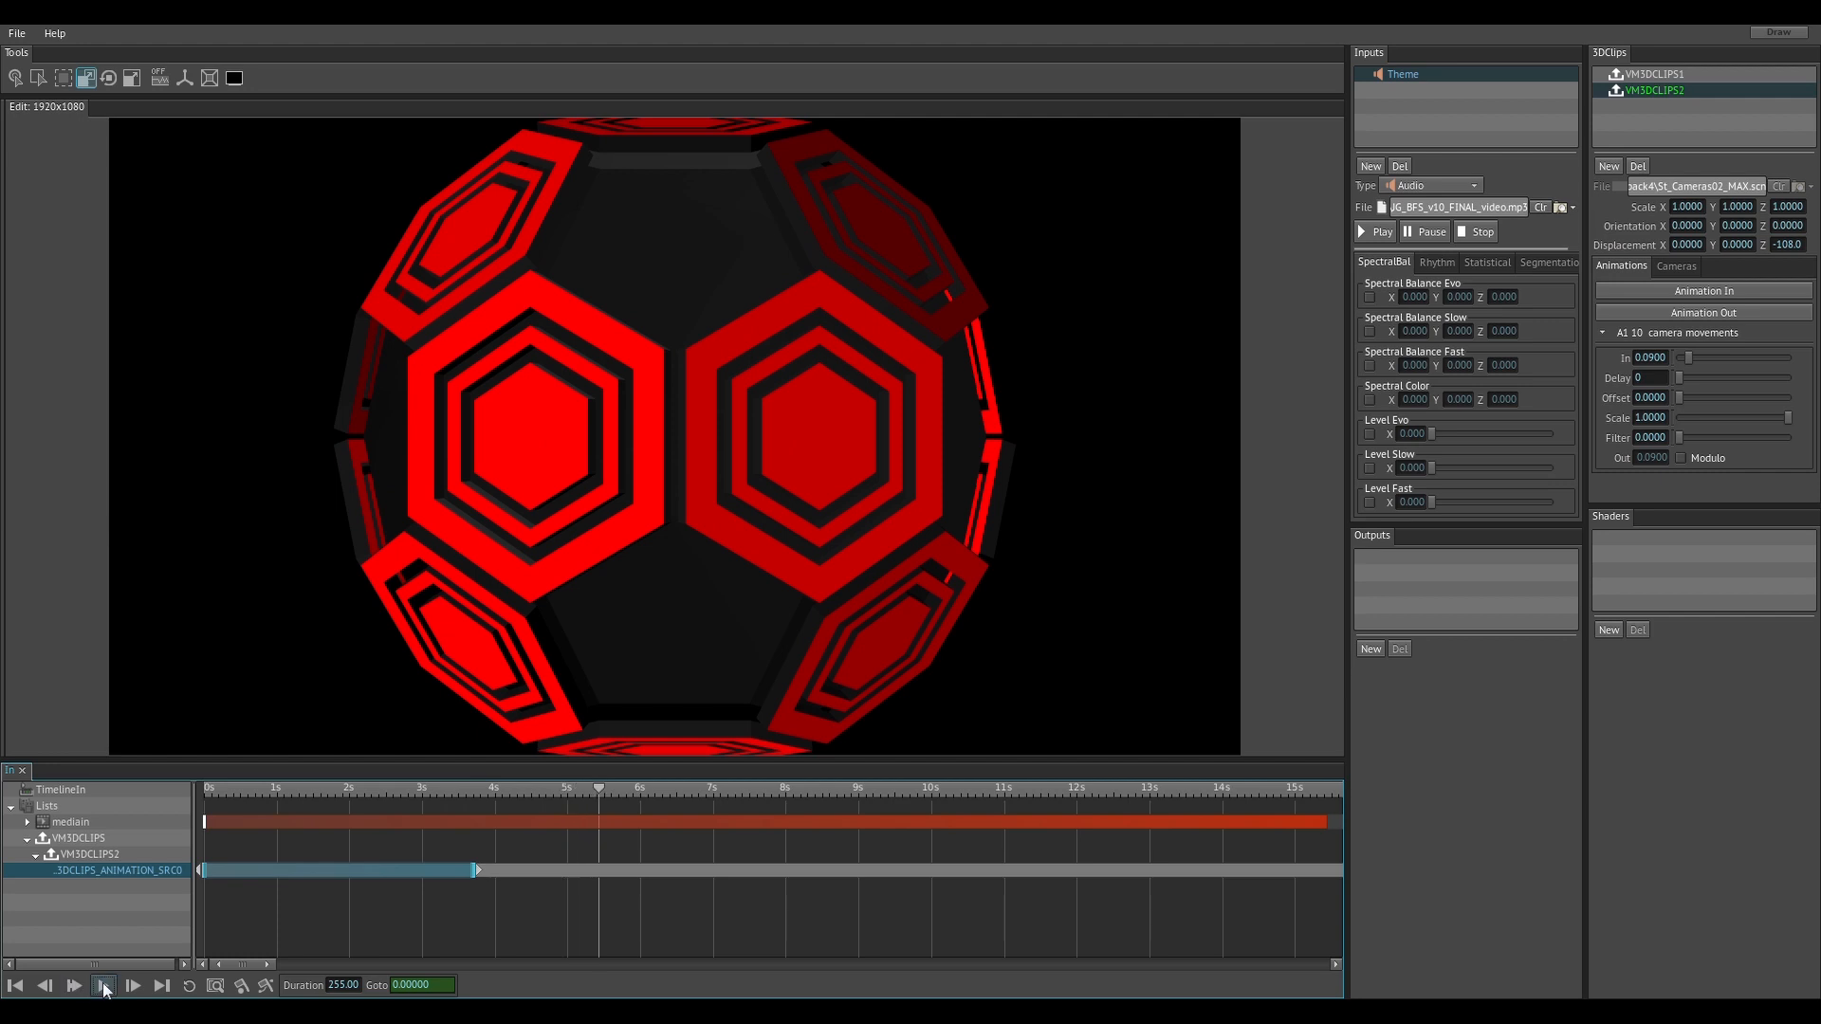
Copy the camera animation track's two keyframes and paste them at 3.75 s.
drag(445, 789, 470, 791)
drag(520, 867, 151, 865)
click(482, 789)
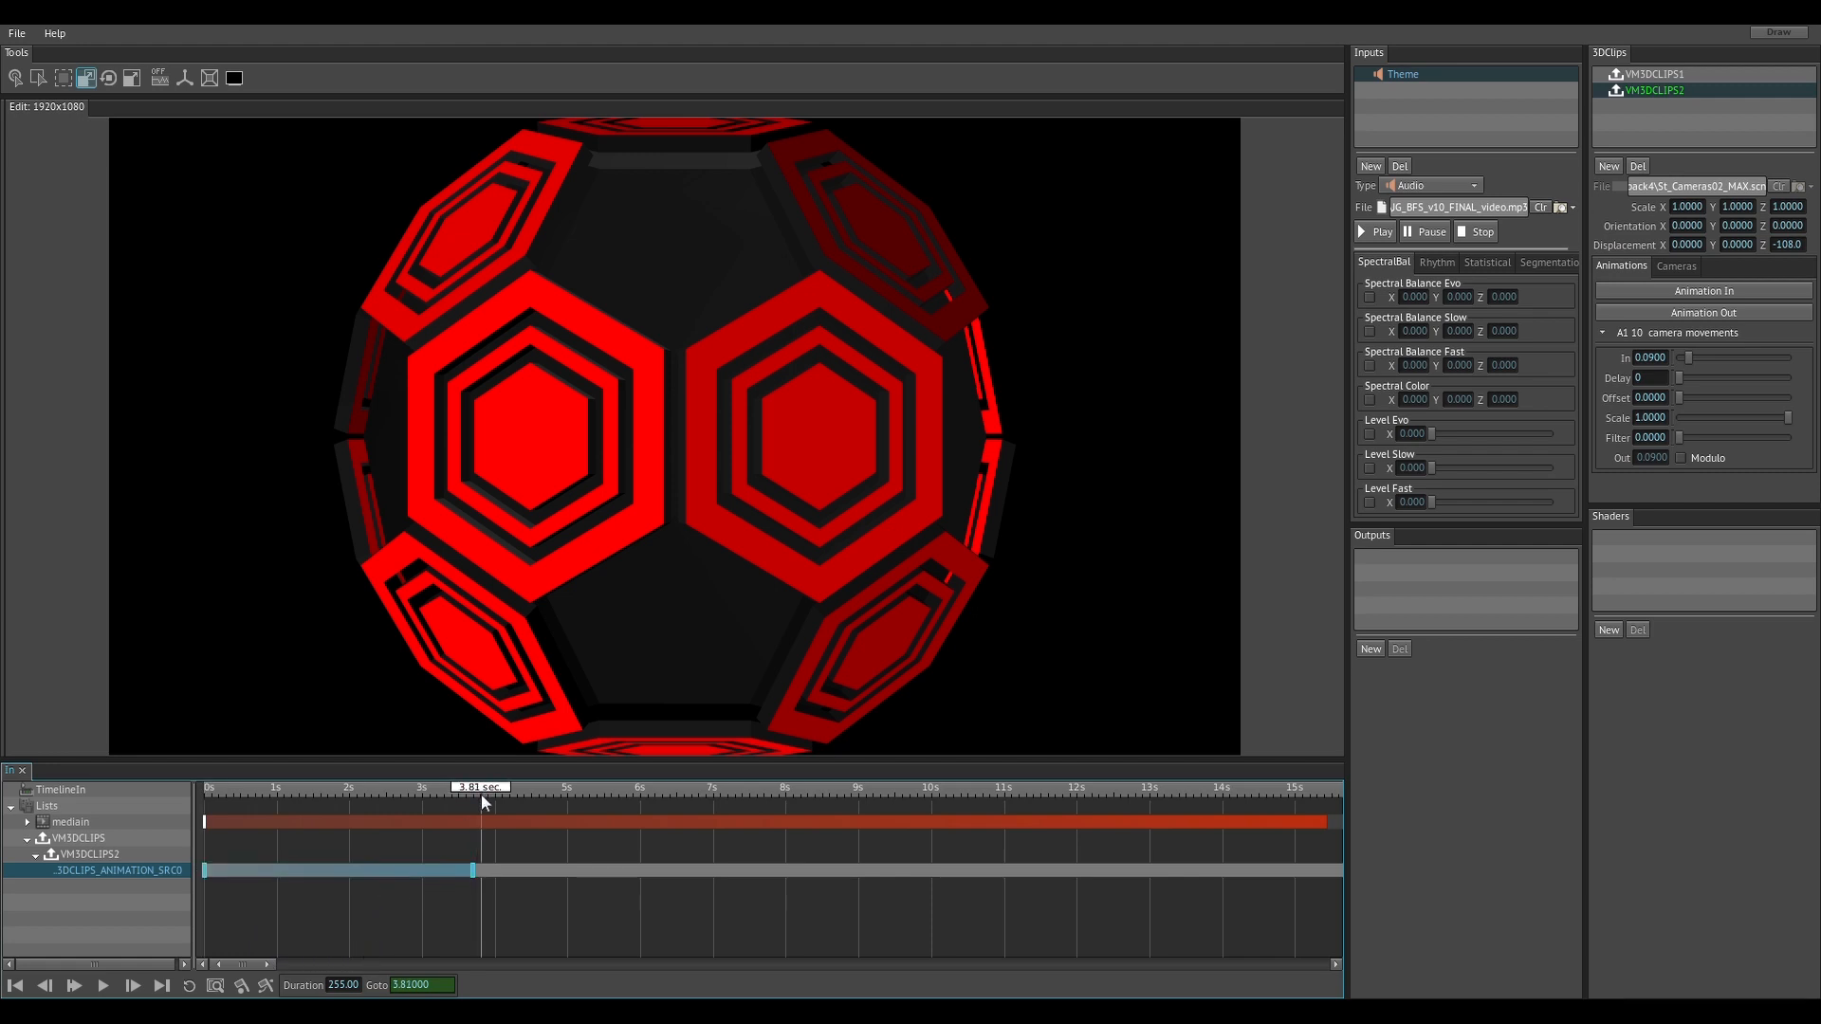
drag(268, 964, 245, 965)
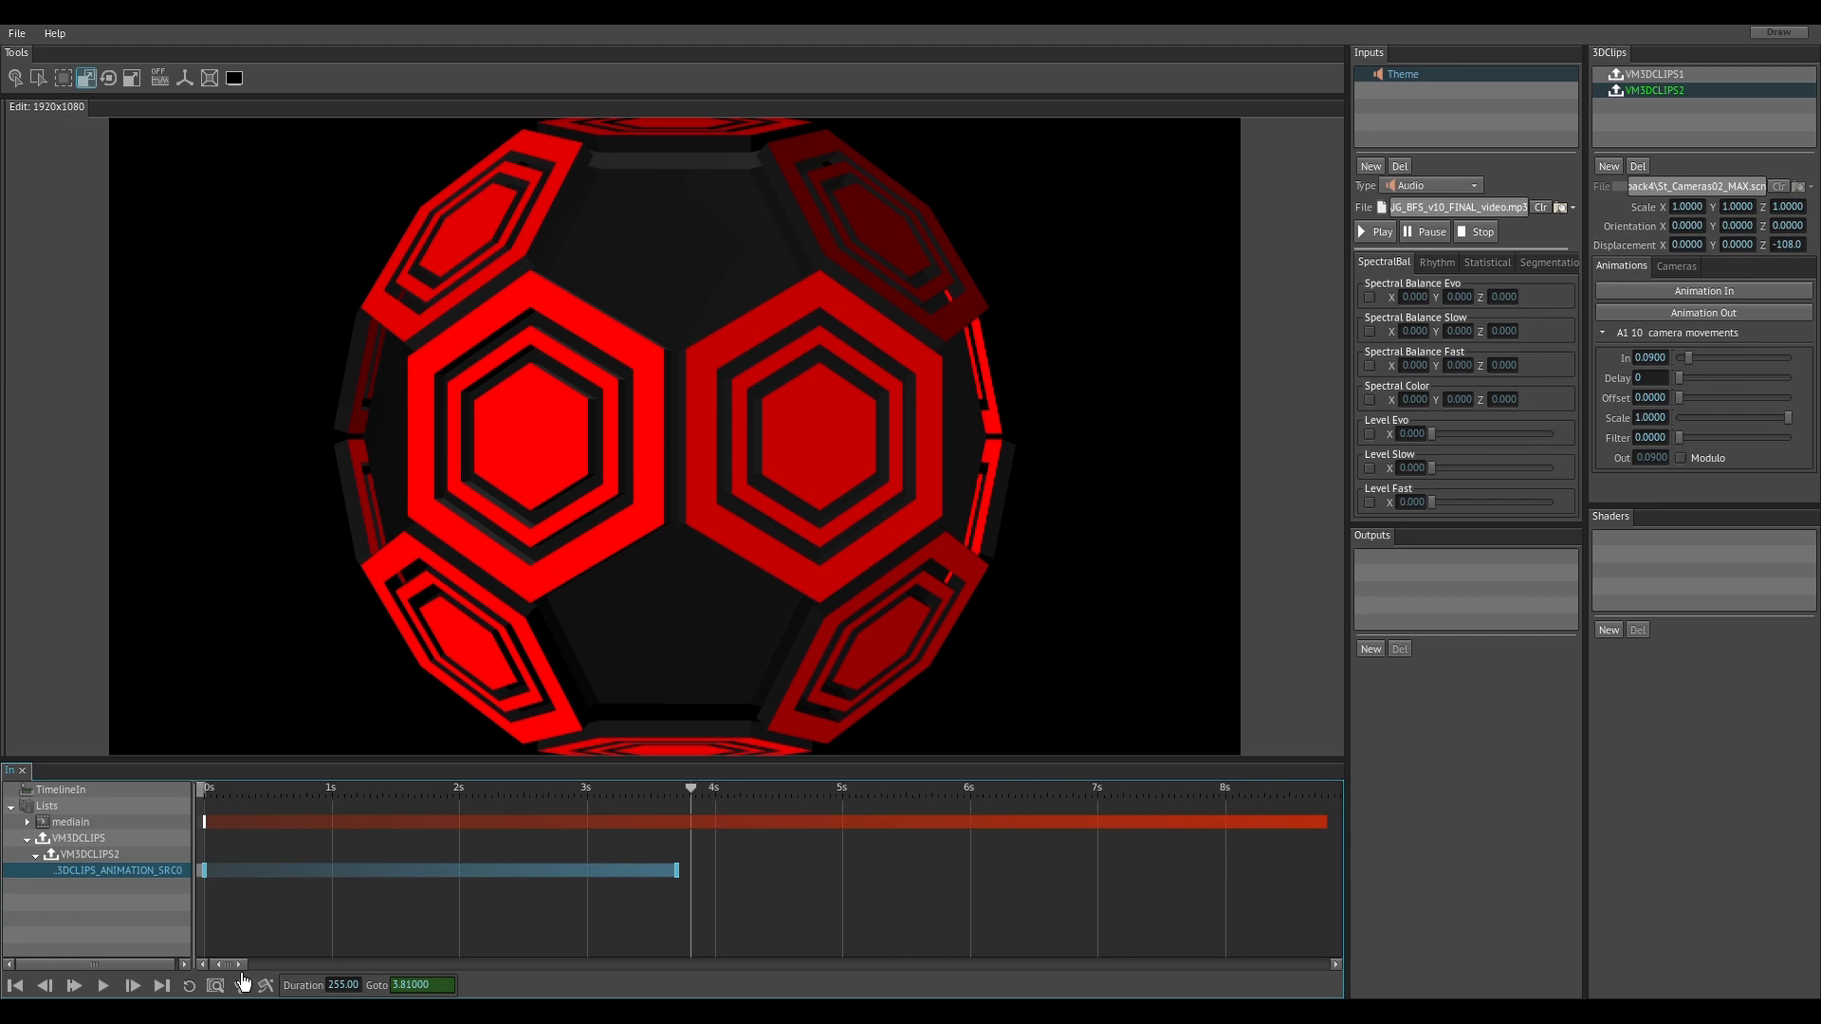
click(682, 789)
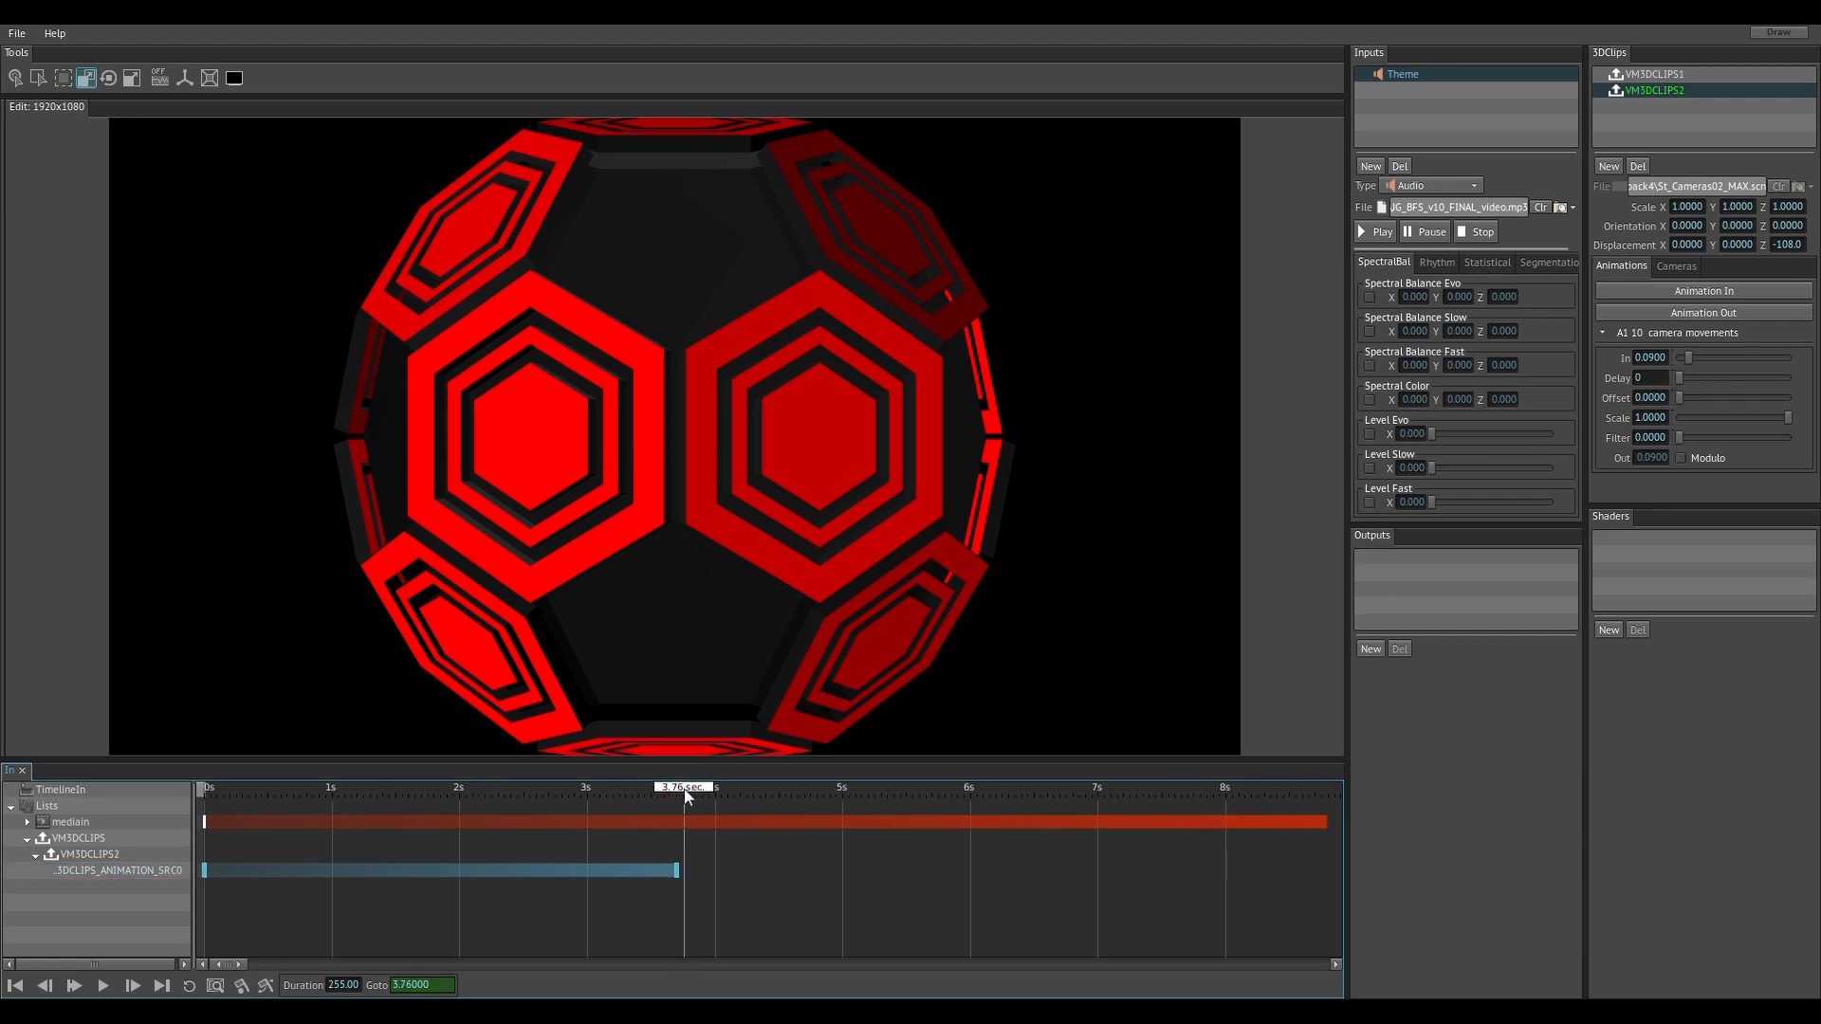
click(684, 871)
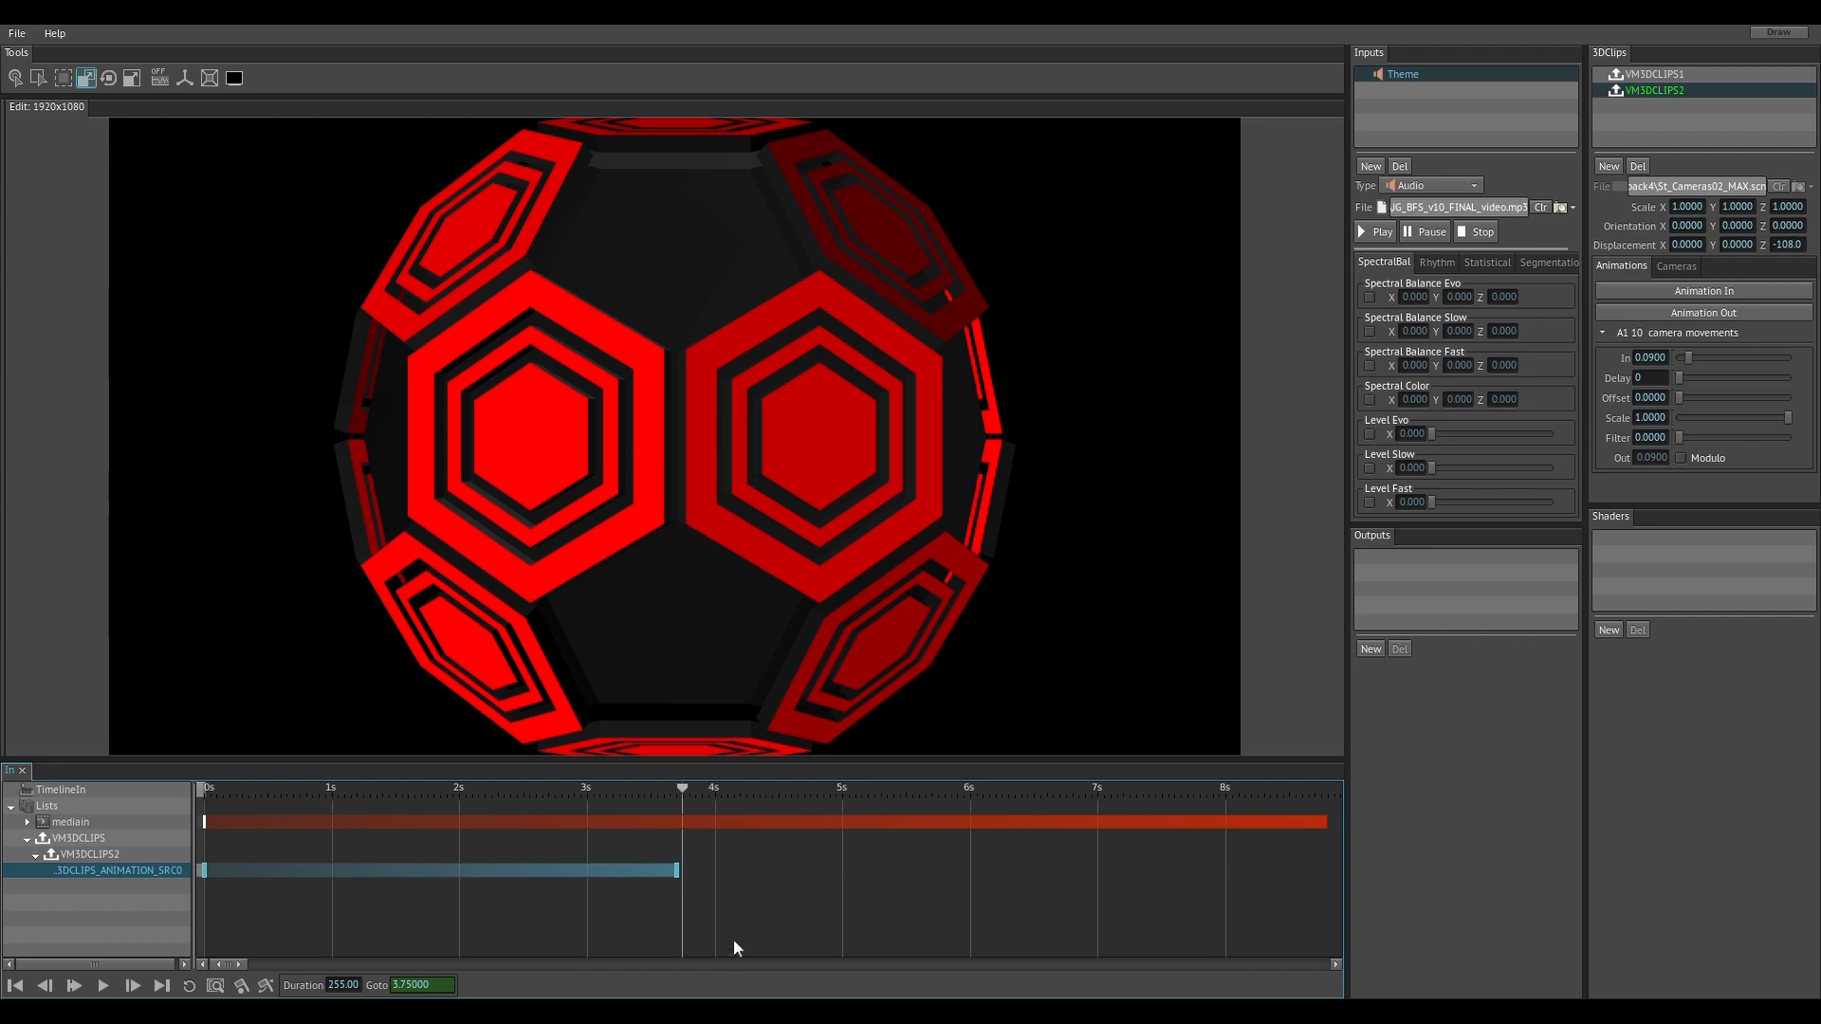
key(ctrl+v)
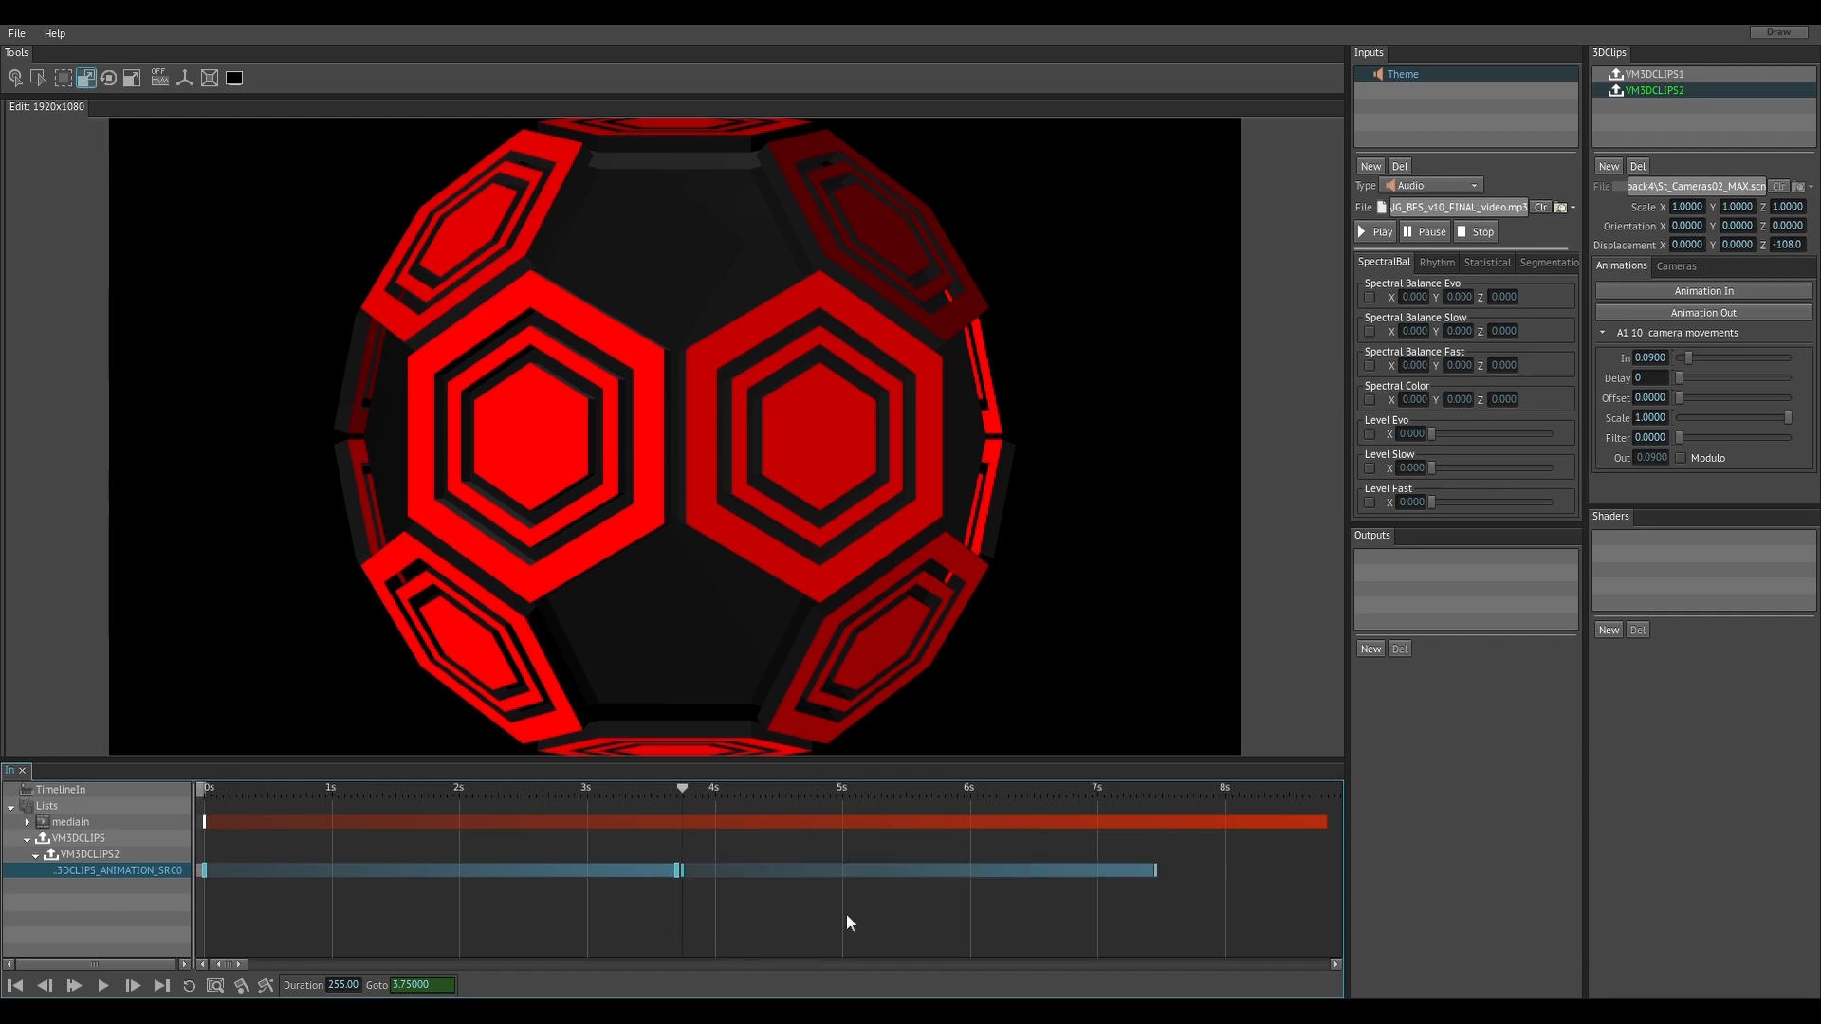
Paste the copied camera keyframe pair again at 7.5 s on the same track.
drag(1091, 789, 1164, 790)
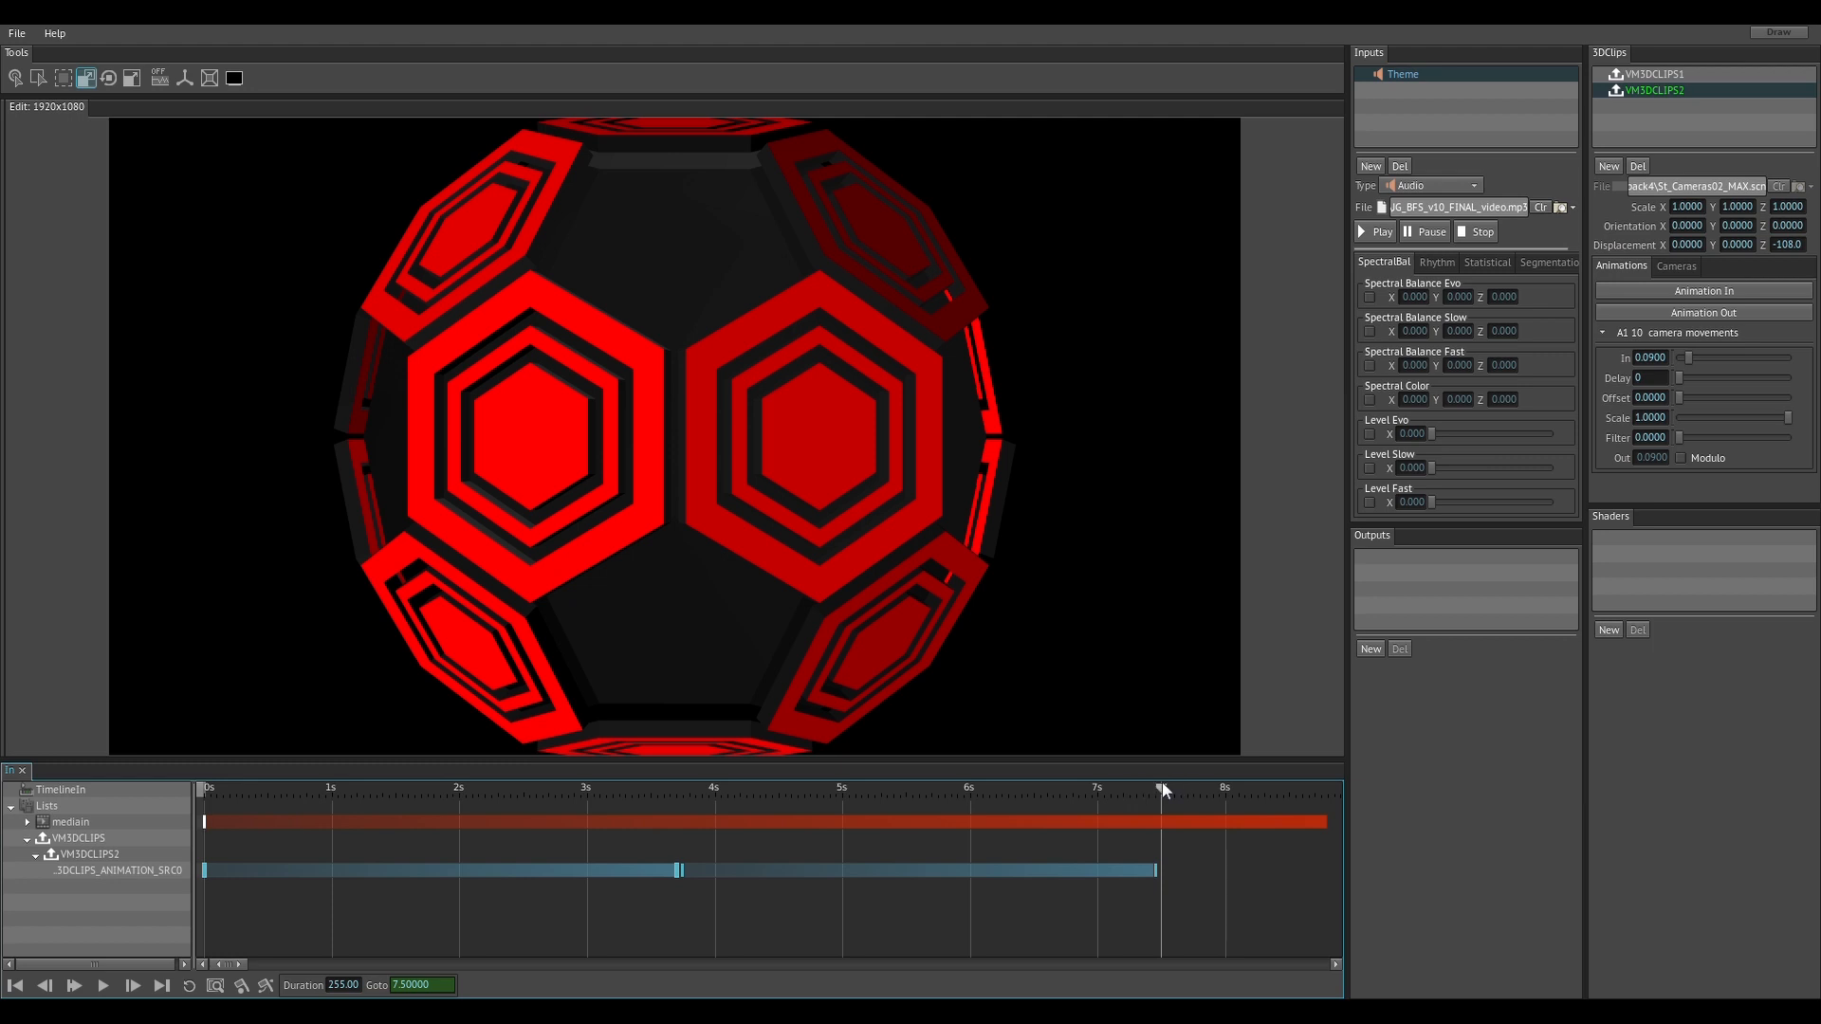
click(1161, 868)
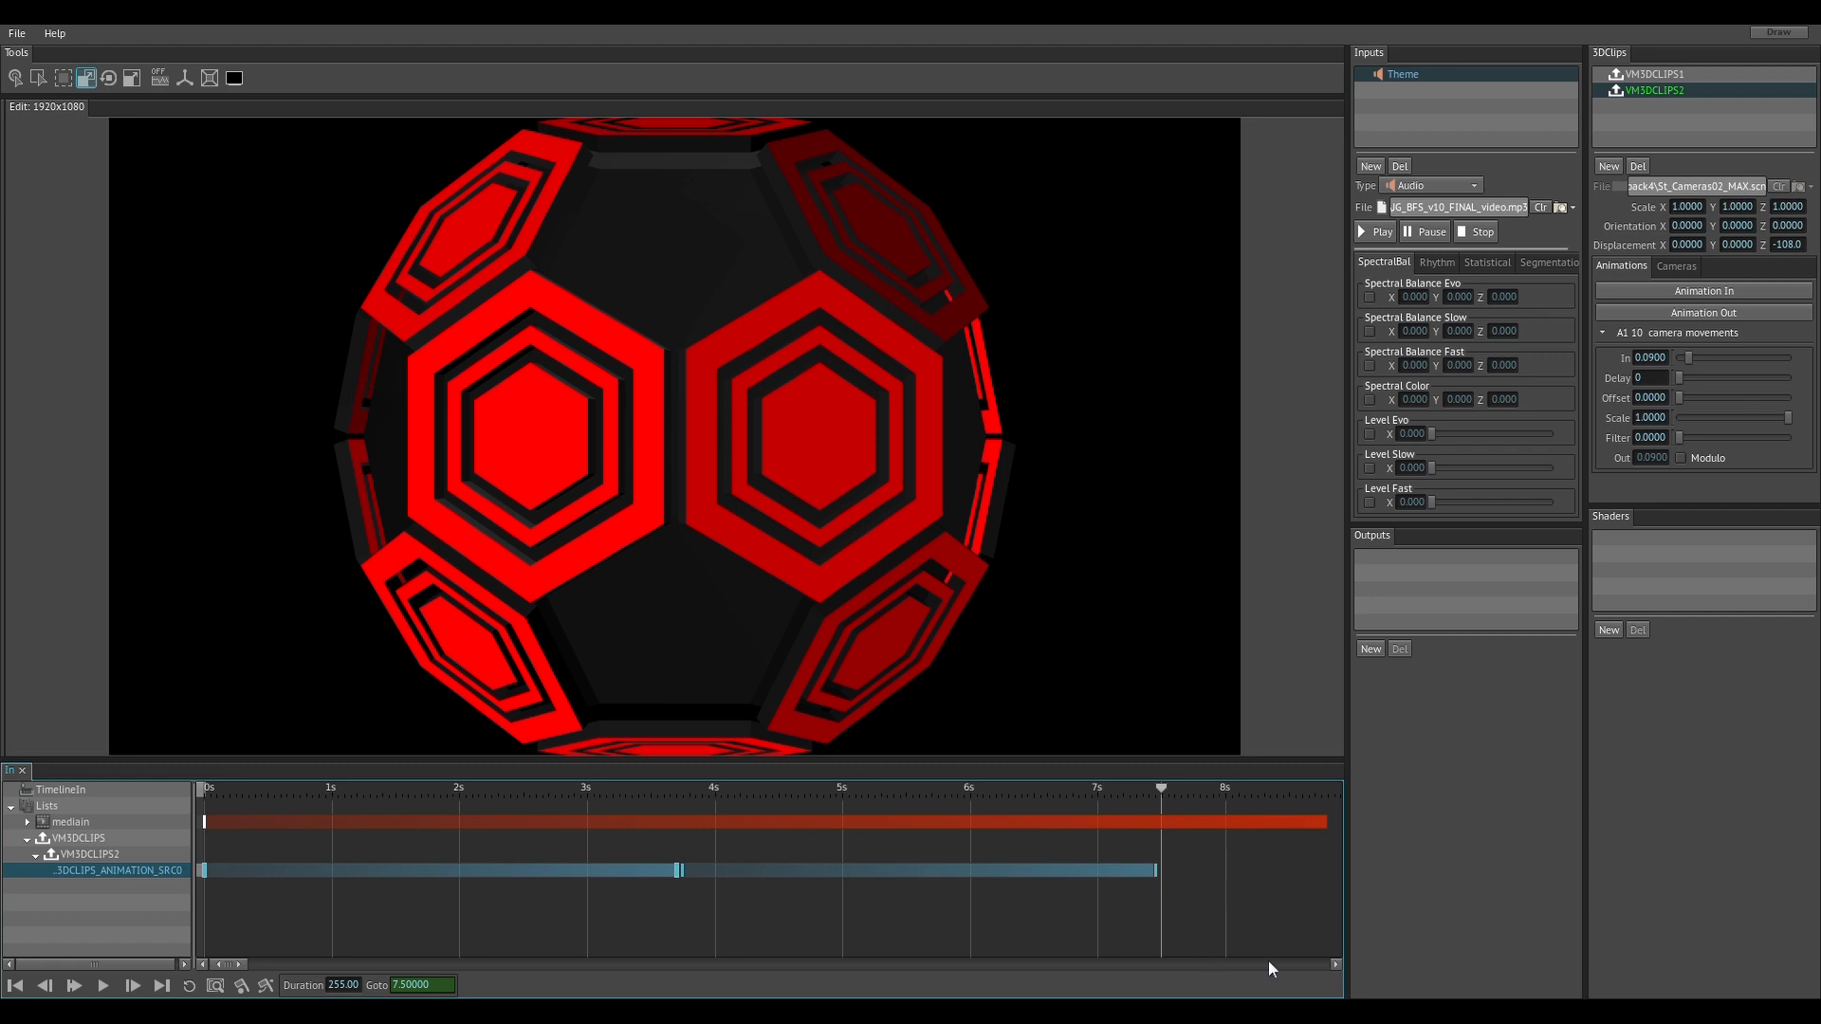
key(ctrl+v)
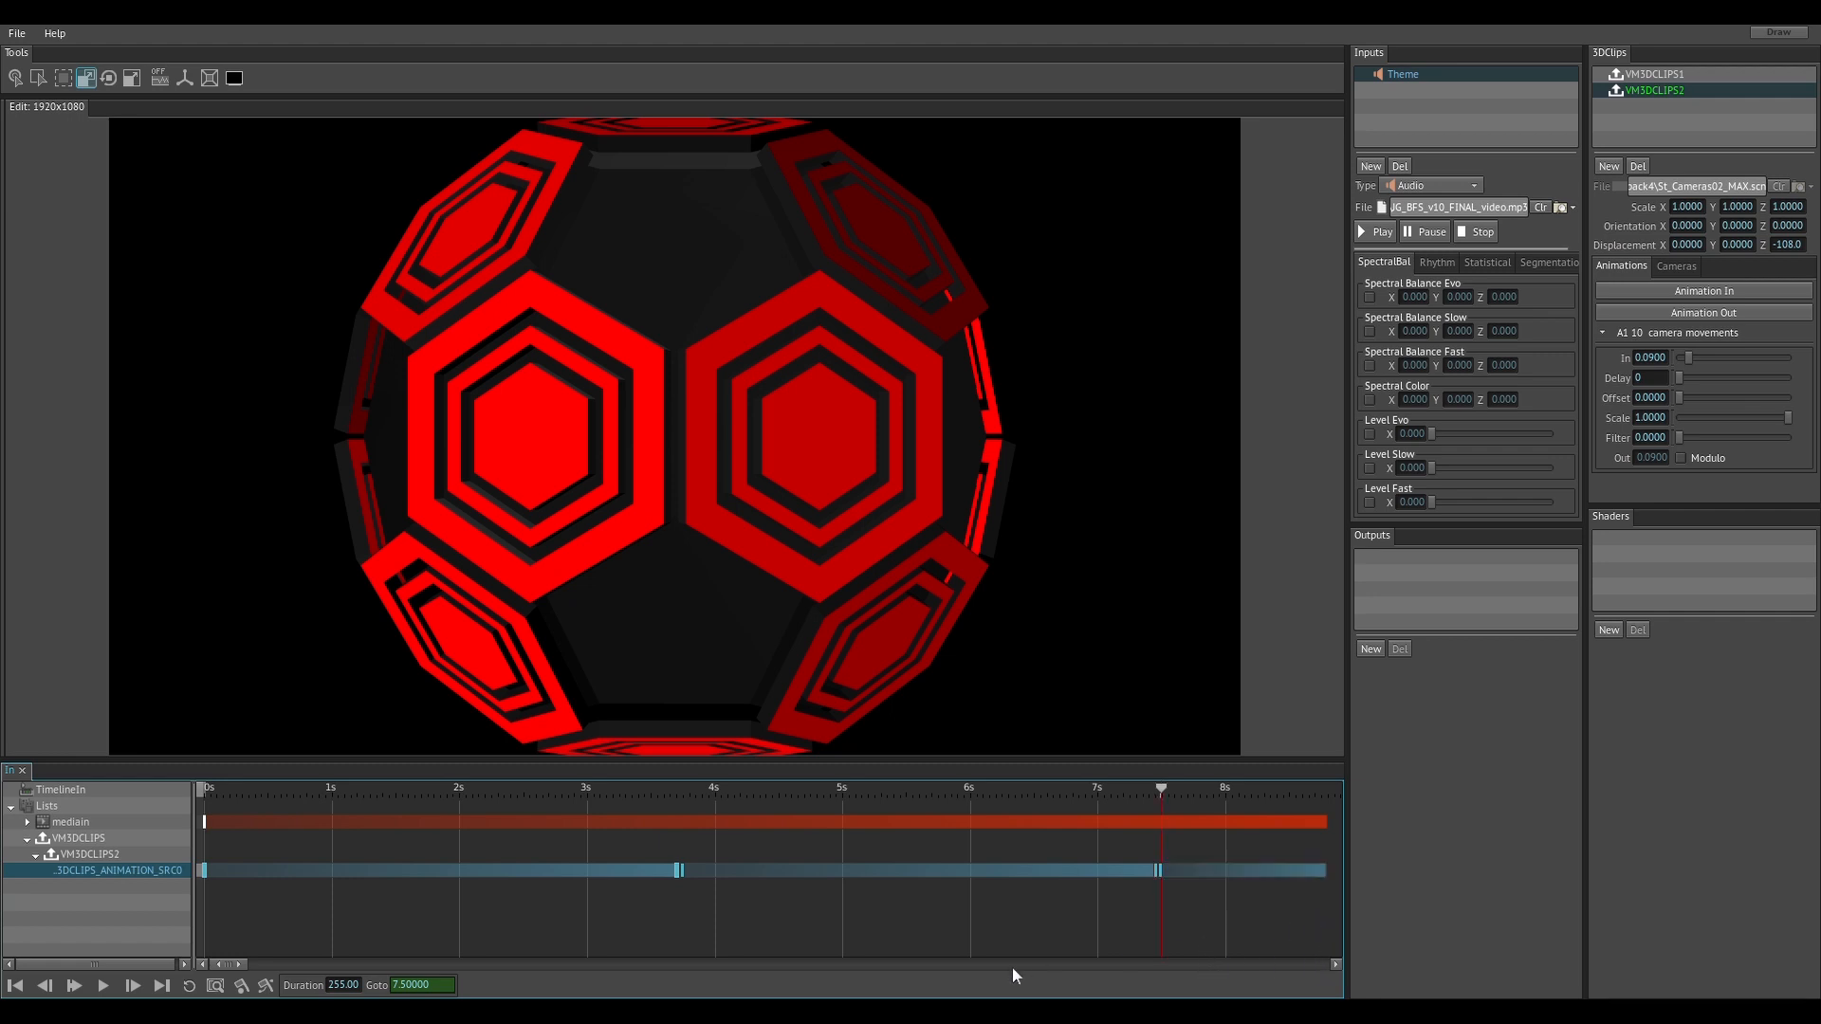
Paste the copied camera keyframe pair at 11.25 s to fill the track up to about 15 s.
drag(229, 963, 262, 964)
click(756, 793)
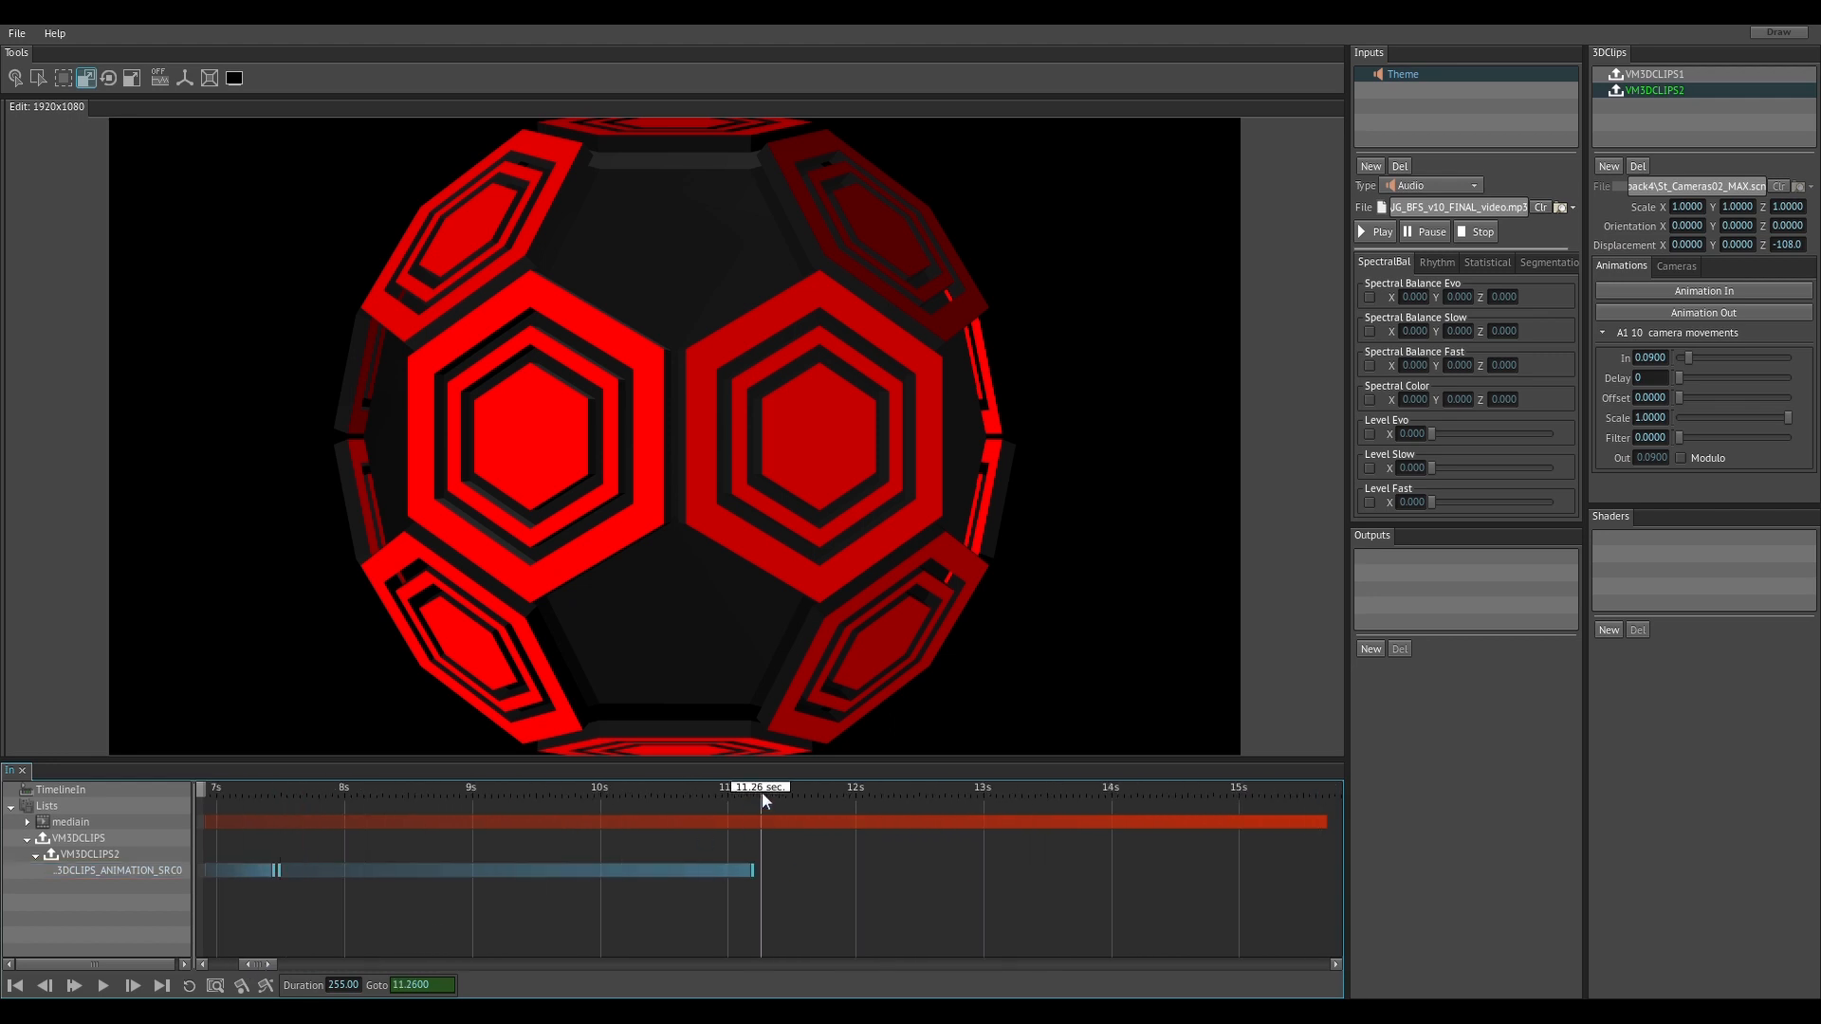
drag(755, 793, 760, 793)
click(760, 873)
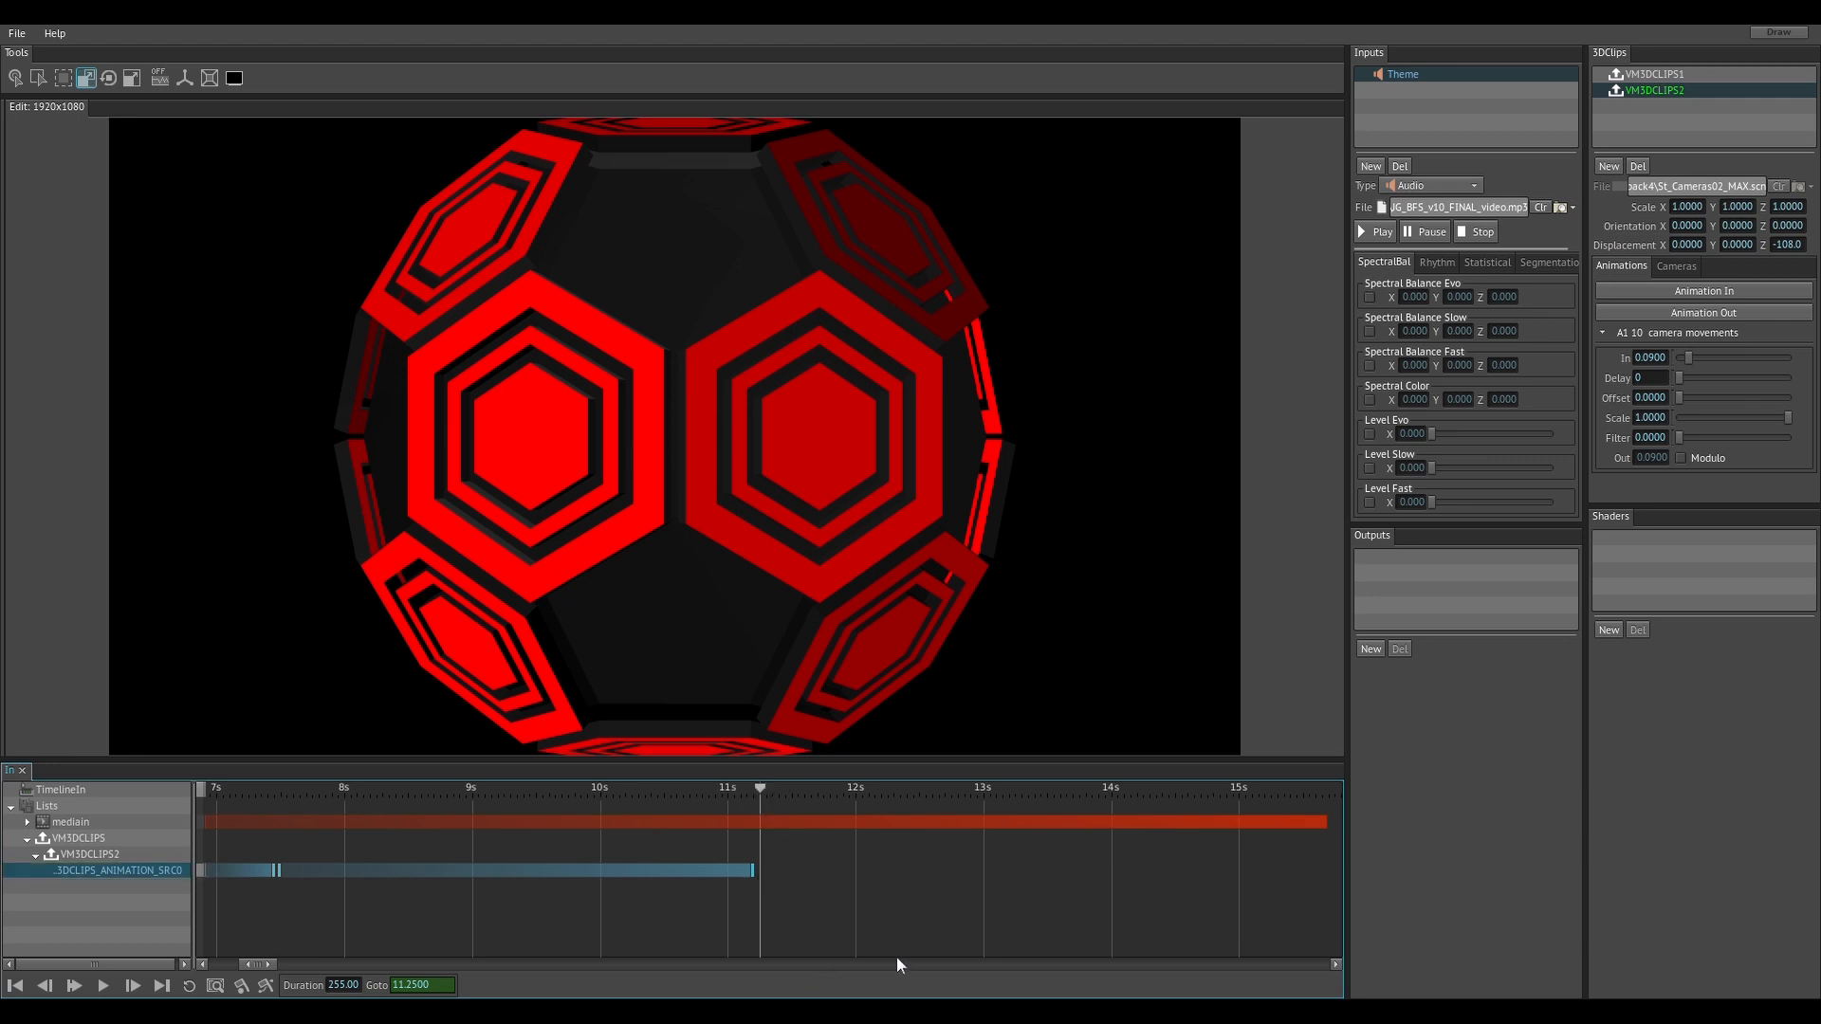
key(ctrl+v)
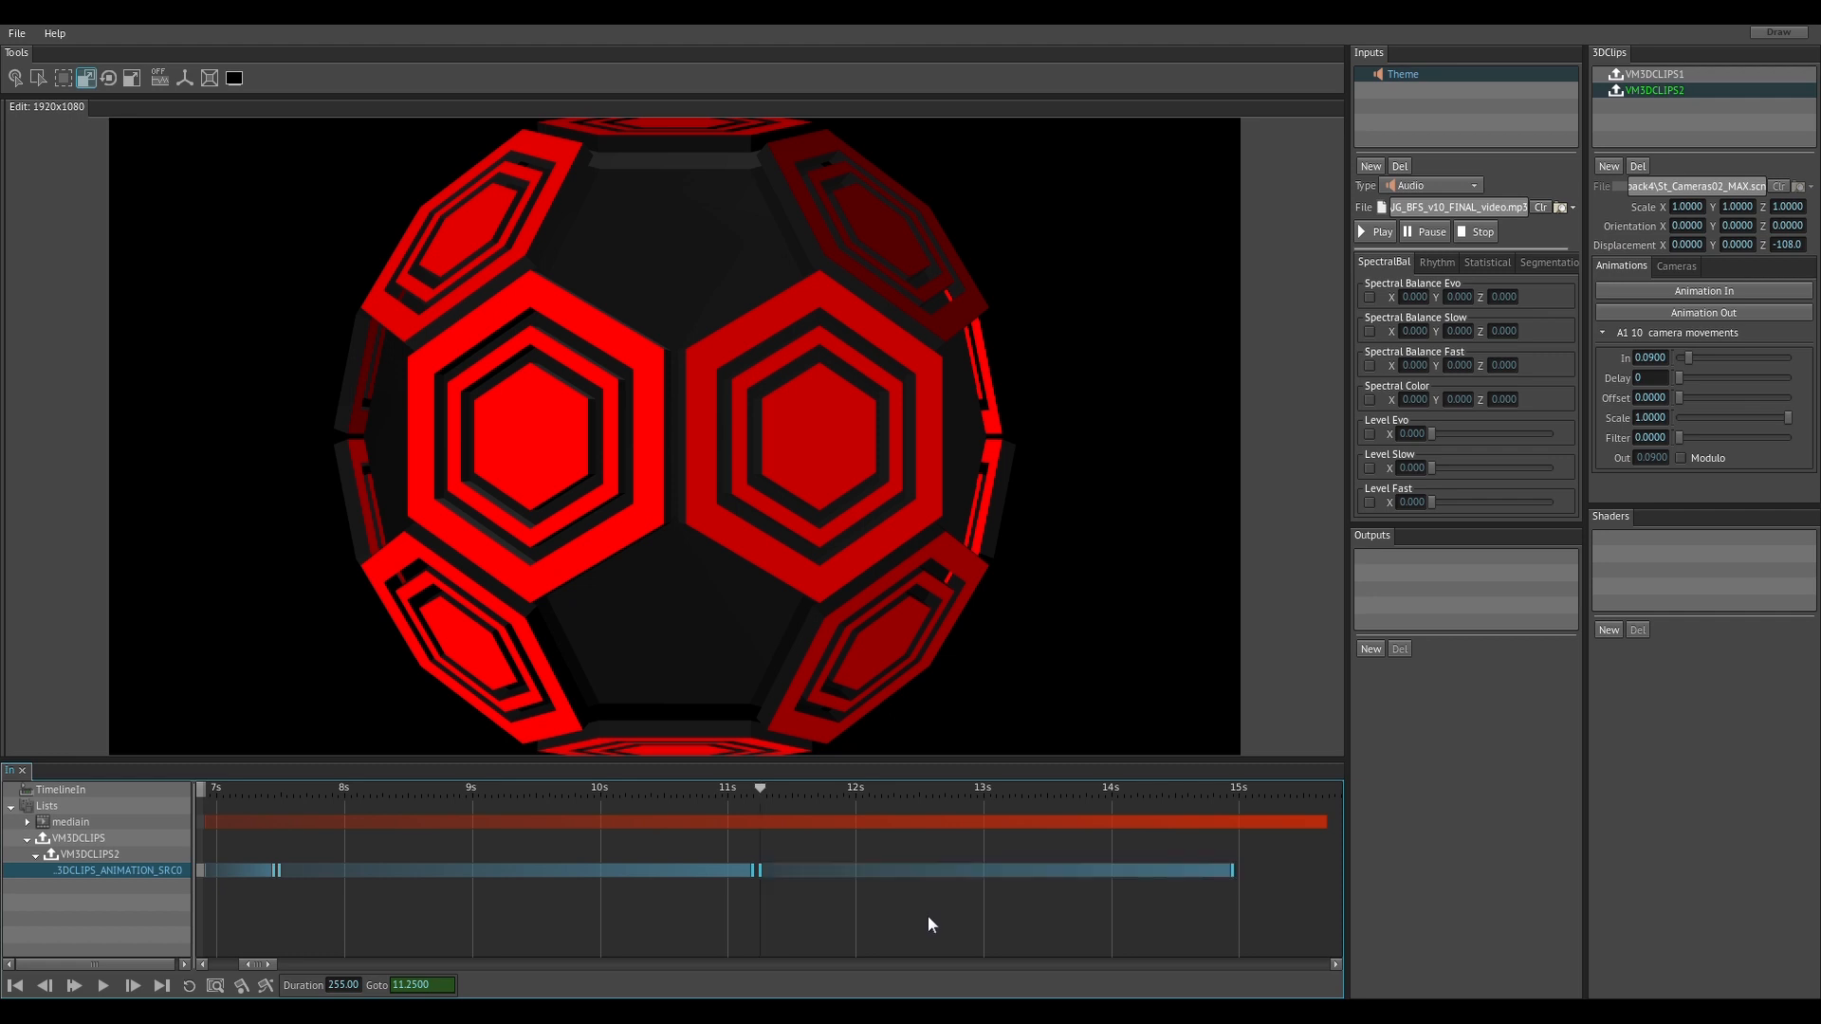
click(267, 982)
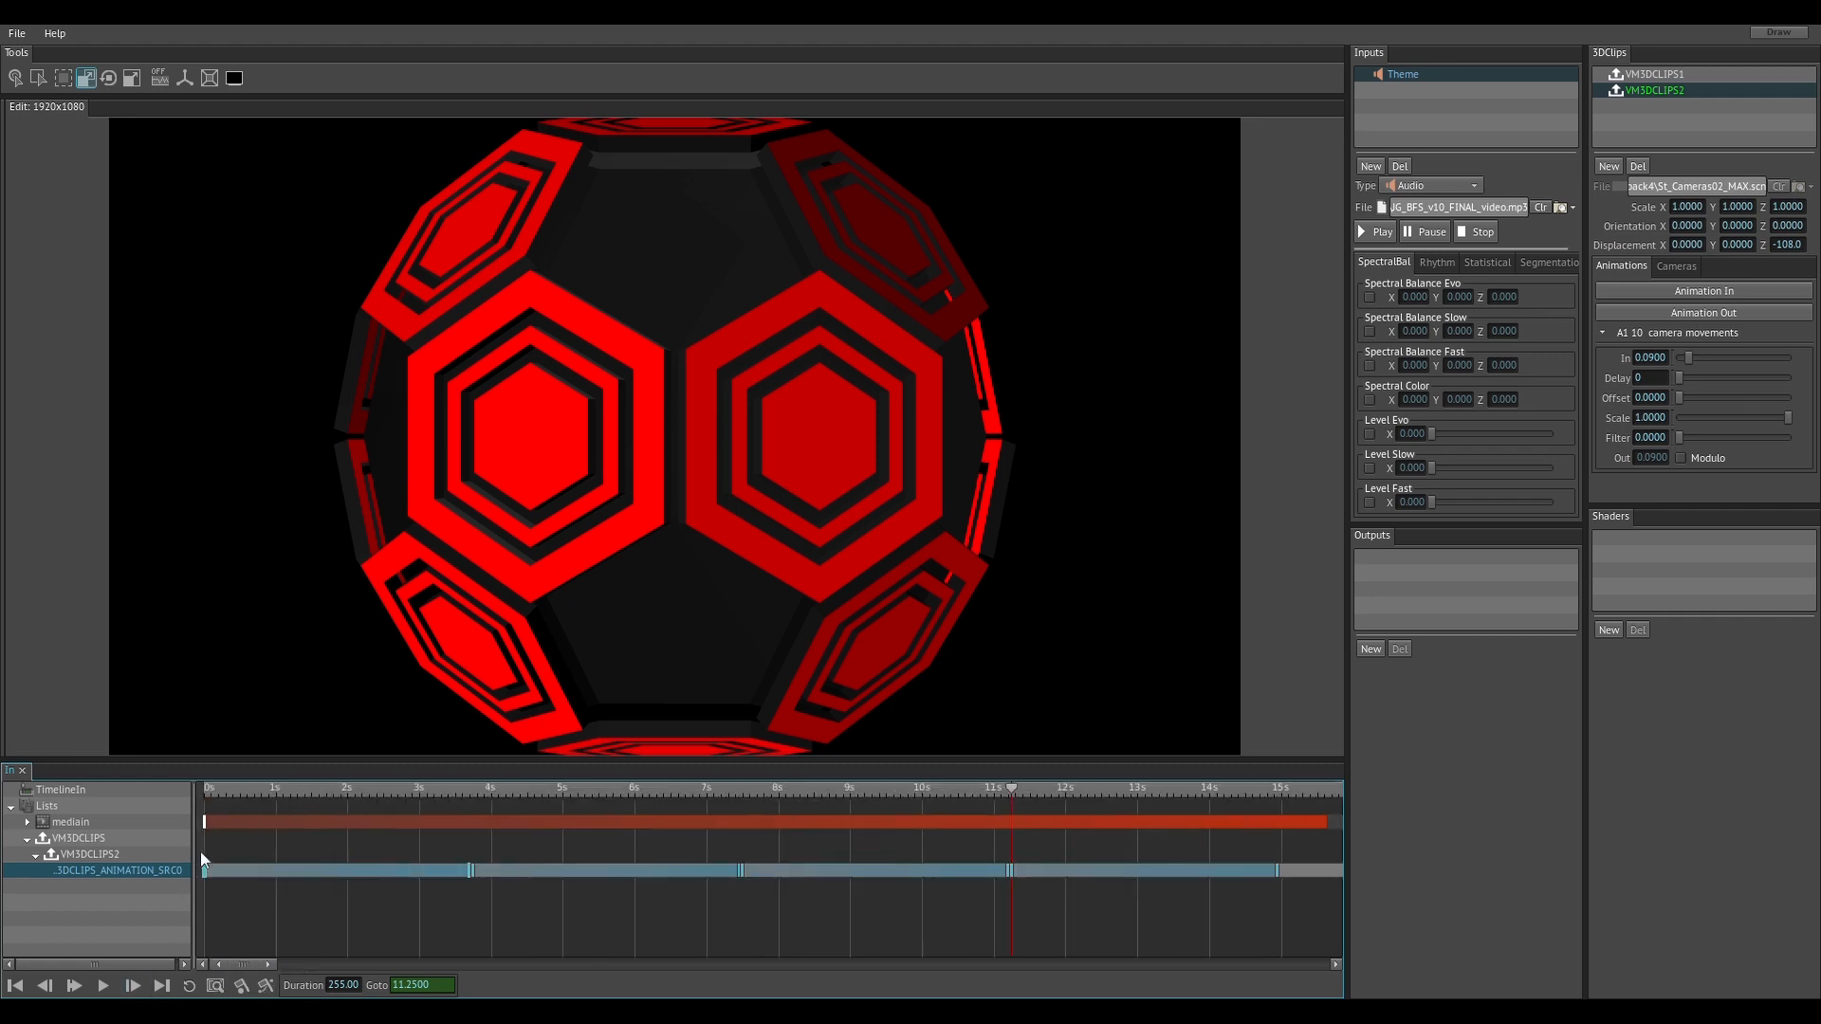
Select all keyframes on the camera animation track and play the timeline from the start to check the repeated movement.
click(15, 986)
click(102, 987)
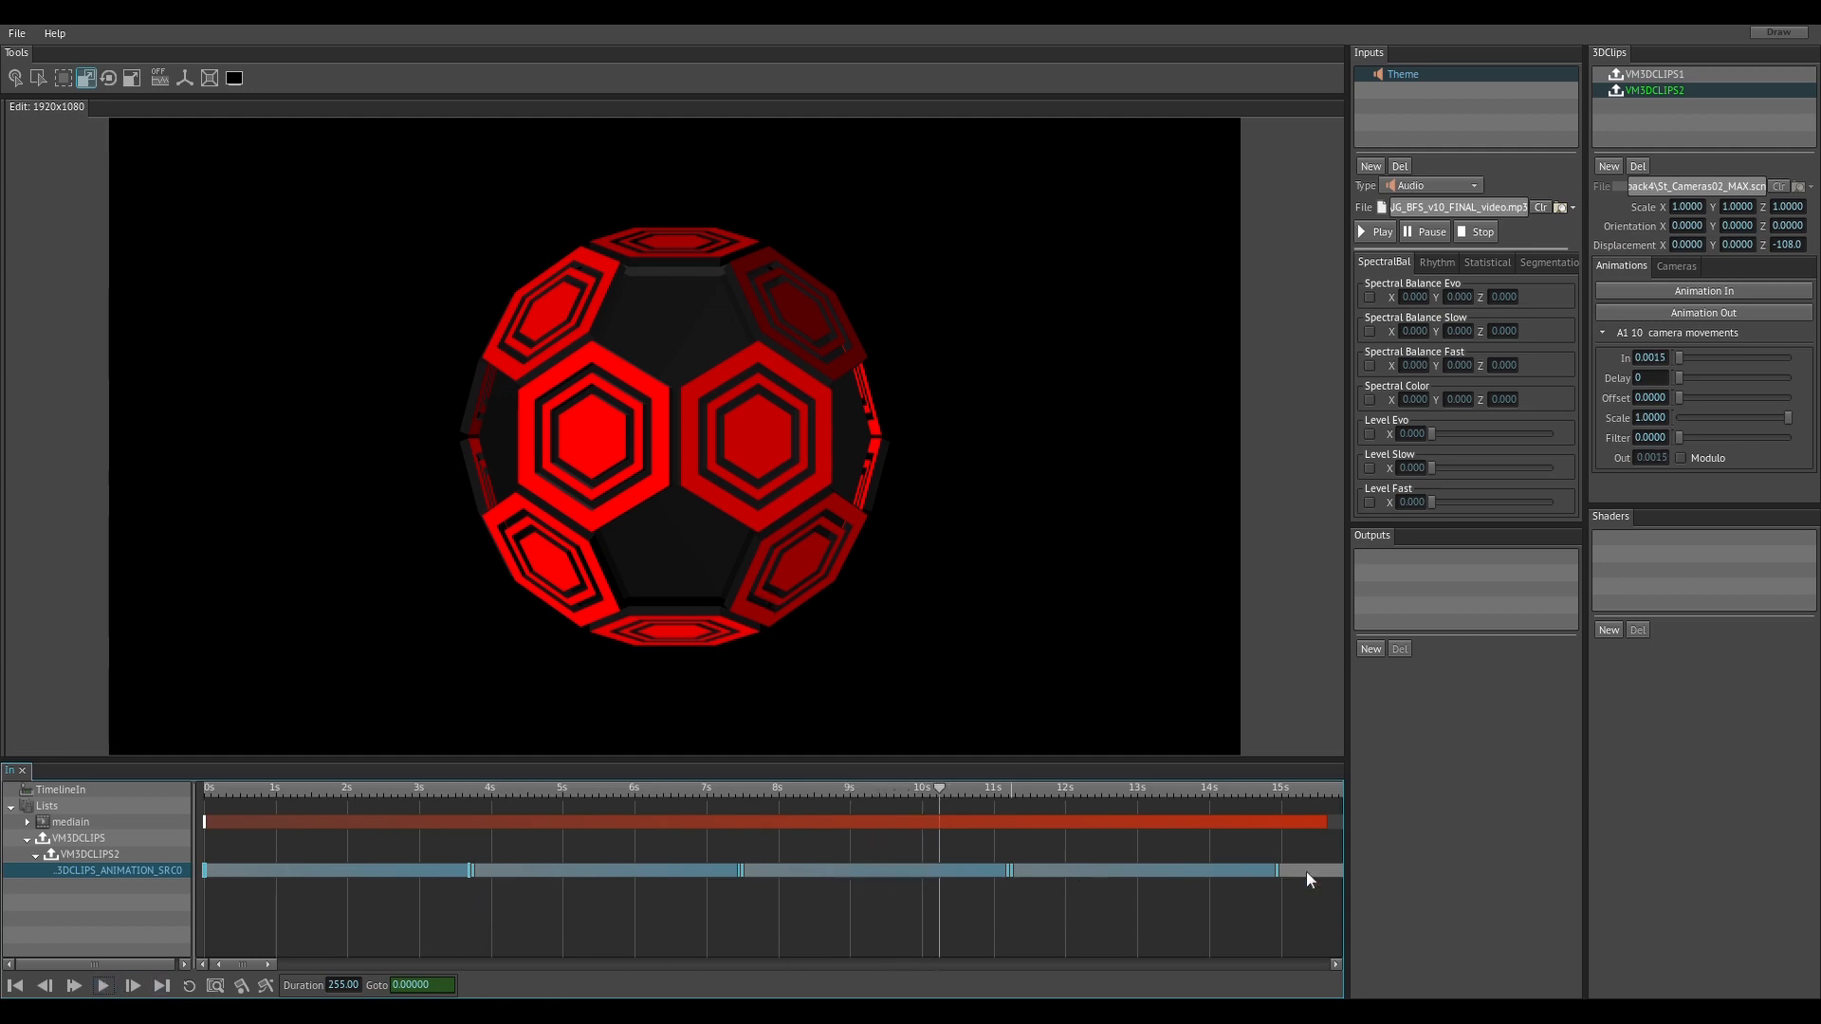
drag(1307, 872, 179, 870)
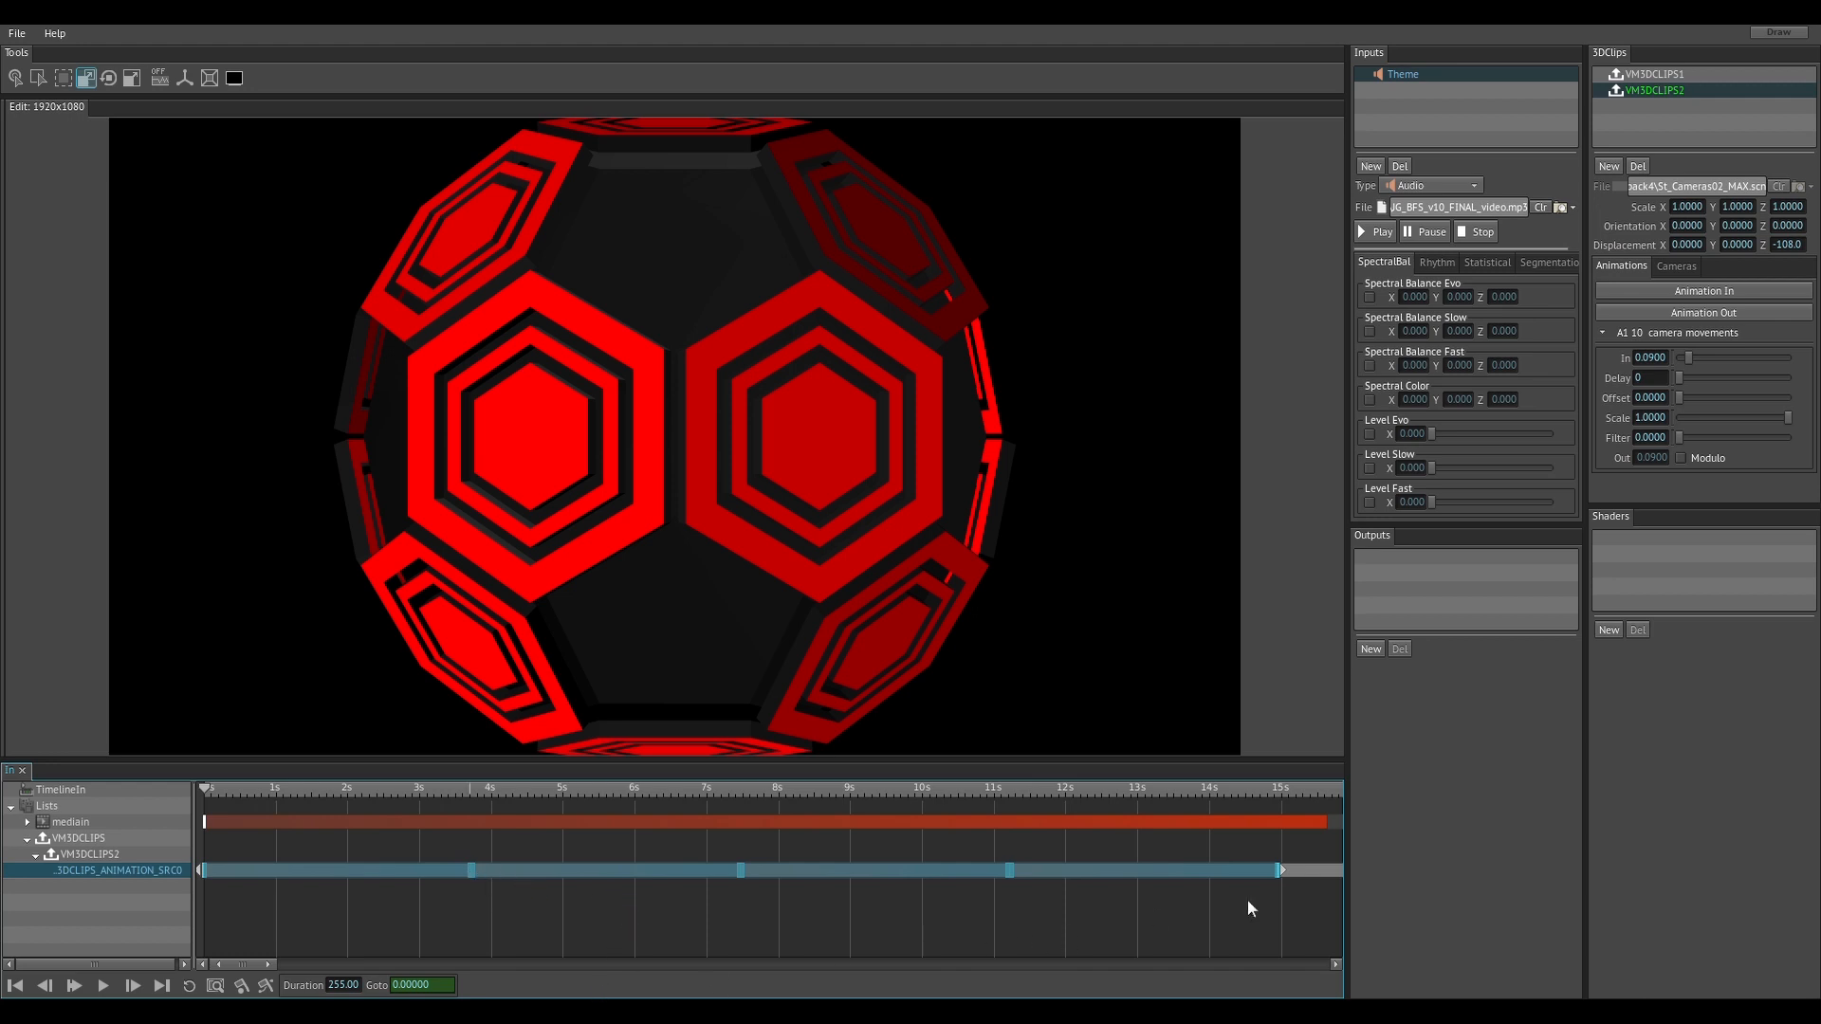
click(15, 986)
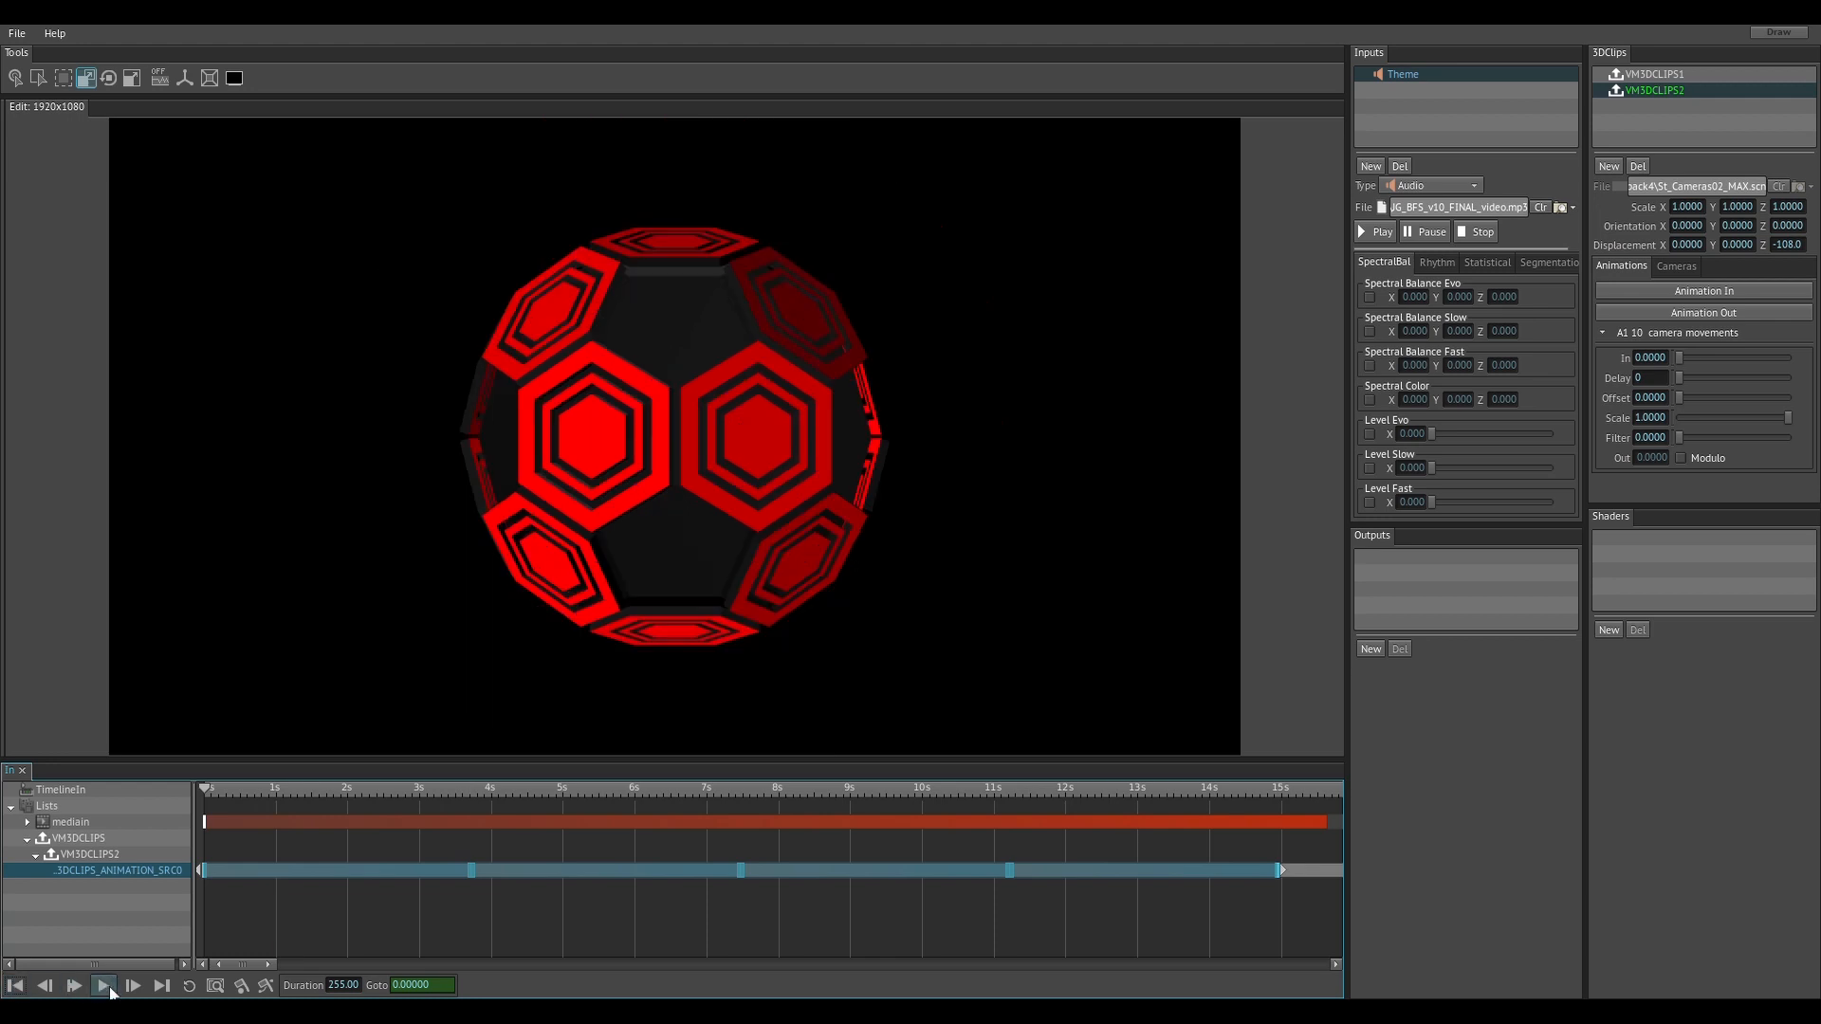
click(103, 986)
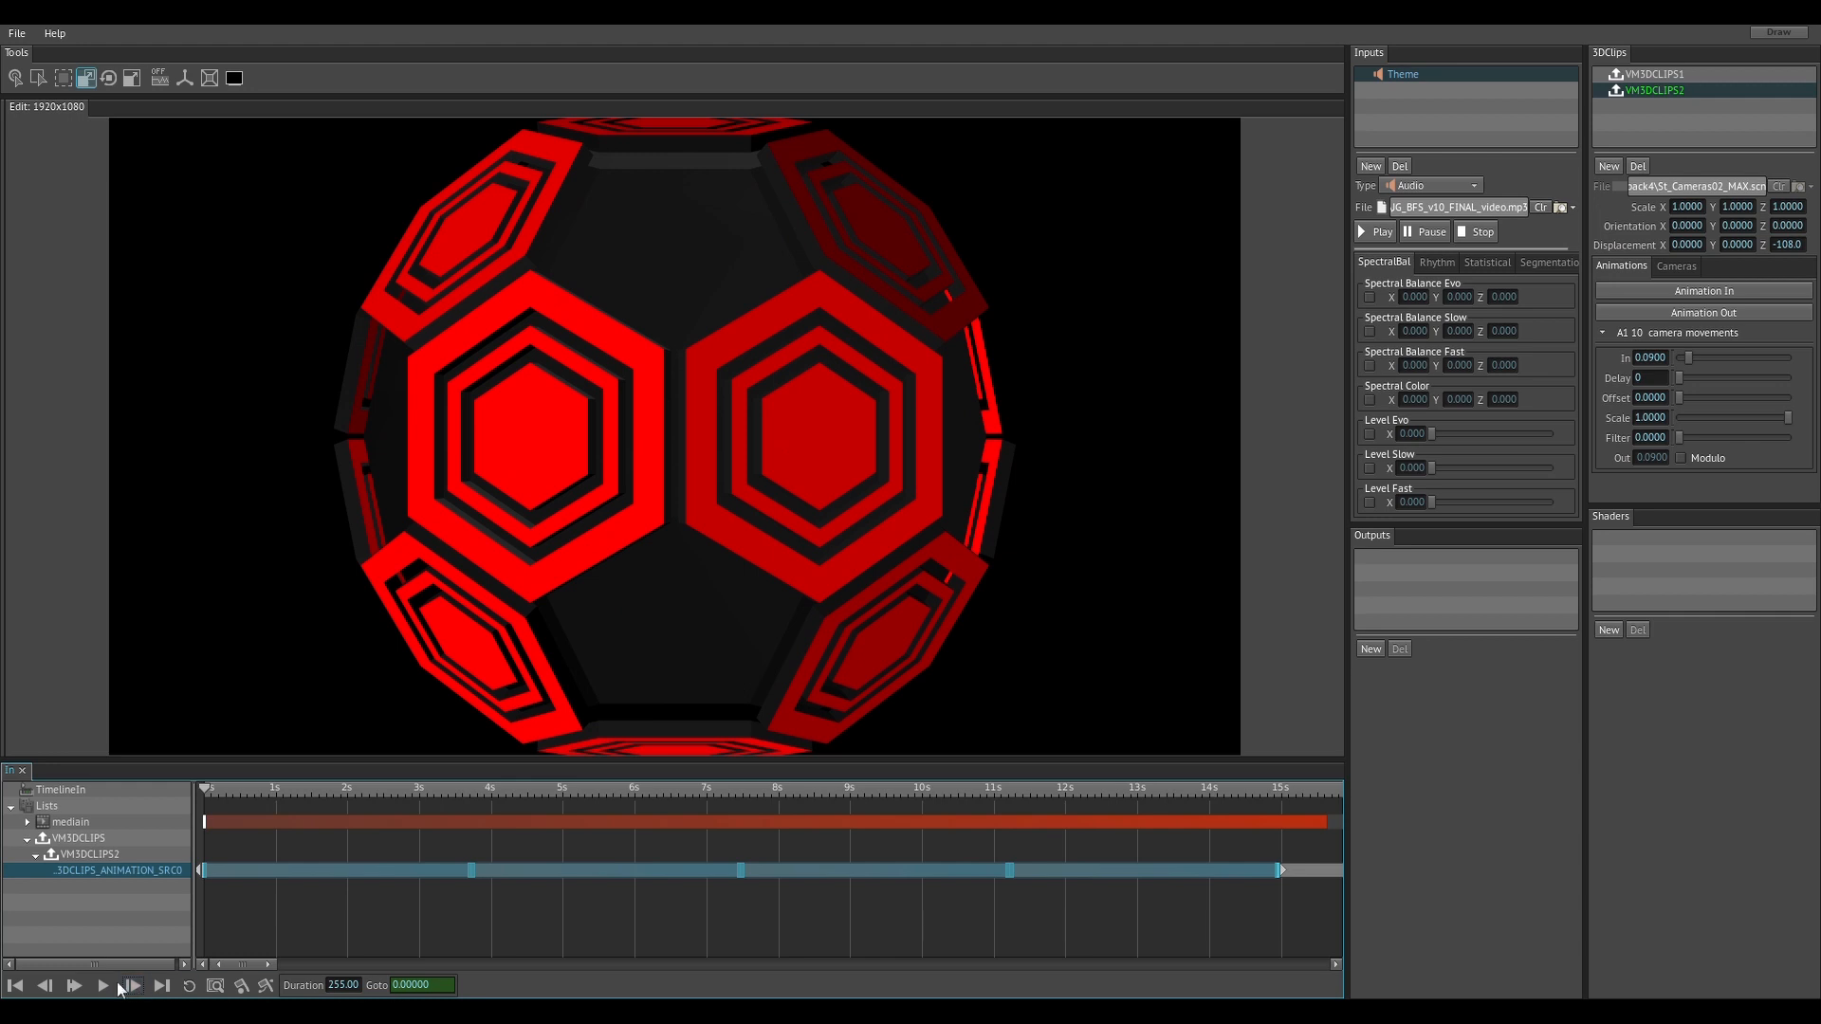
click(15, 985)
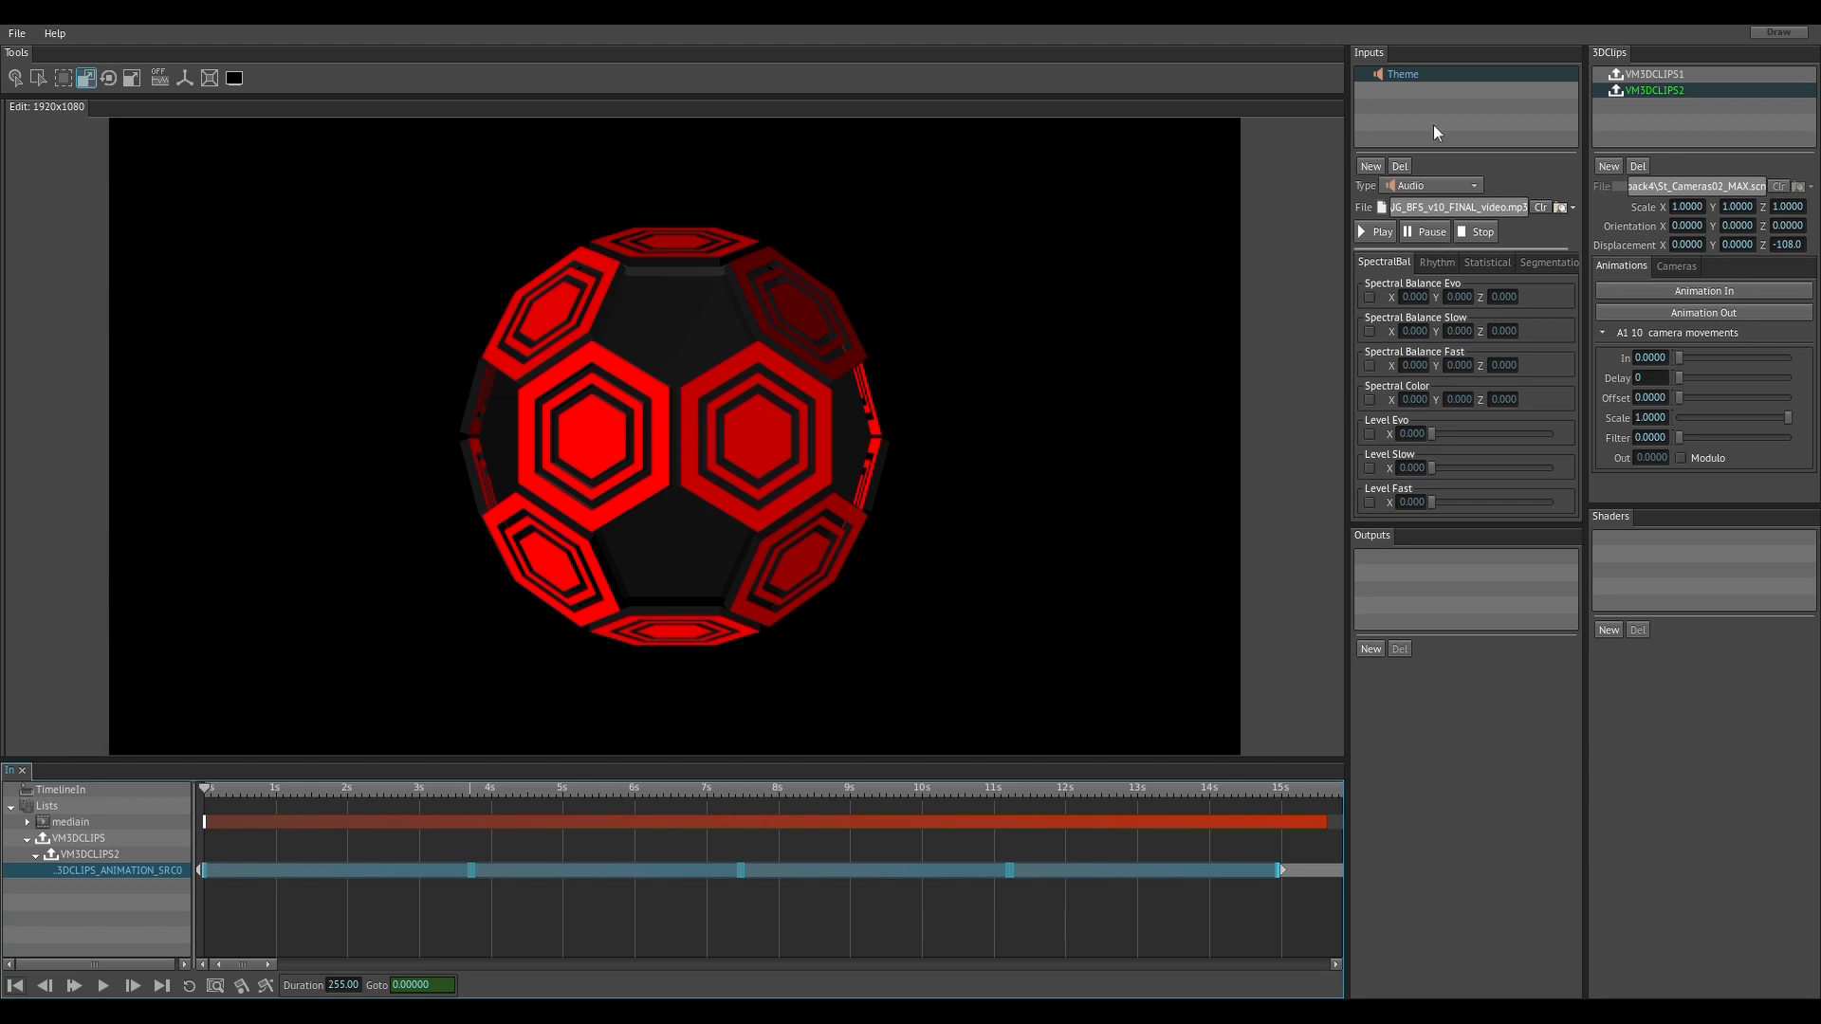
Set the VM3DCLIPS1 clip's Y displacement to 400 and add it to the timeline as a keyframe at 0 s.
click(1656, 73)
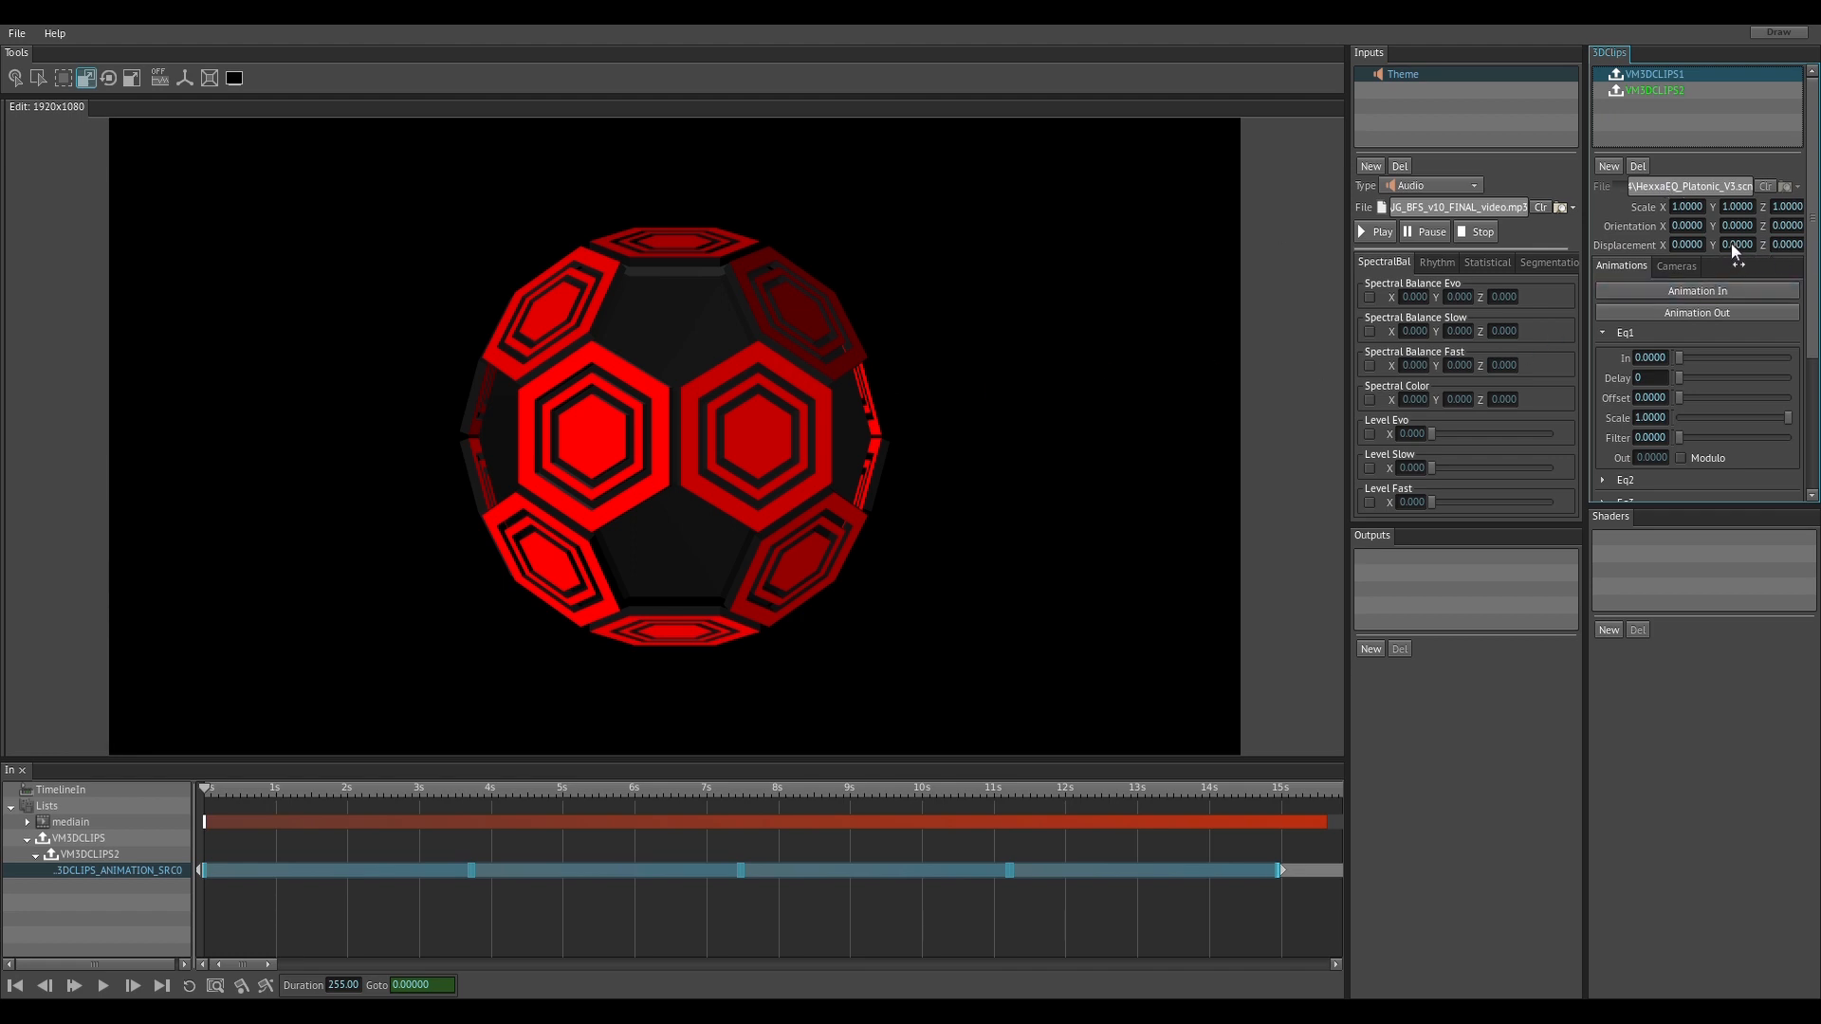
drag(1732, 243, 1700, 244)
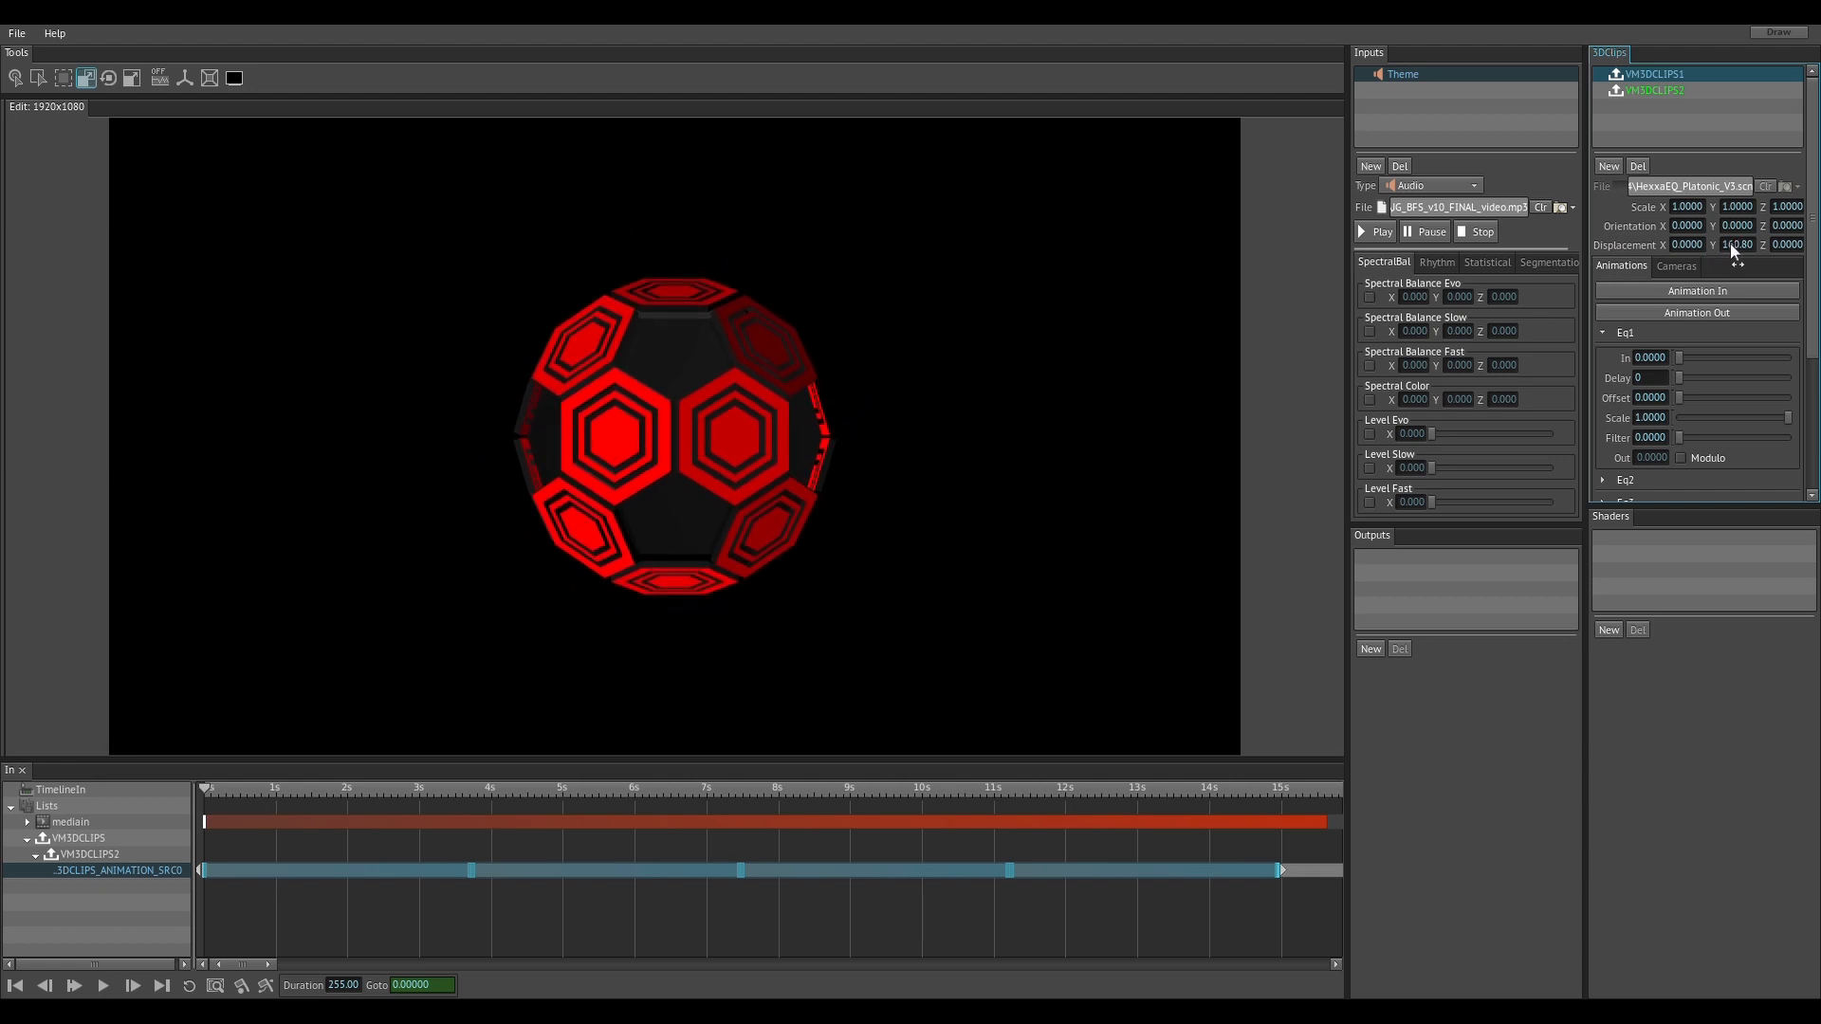
click(1732, 245)
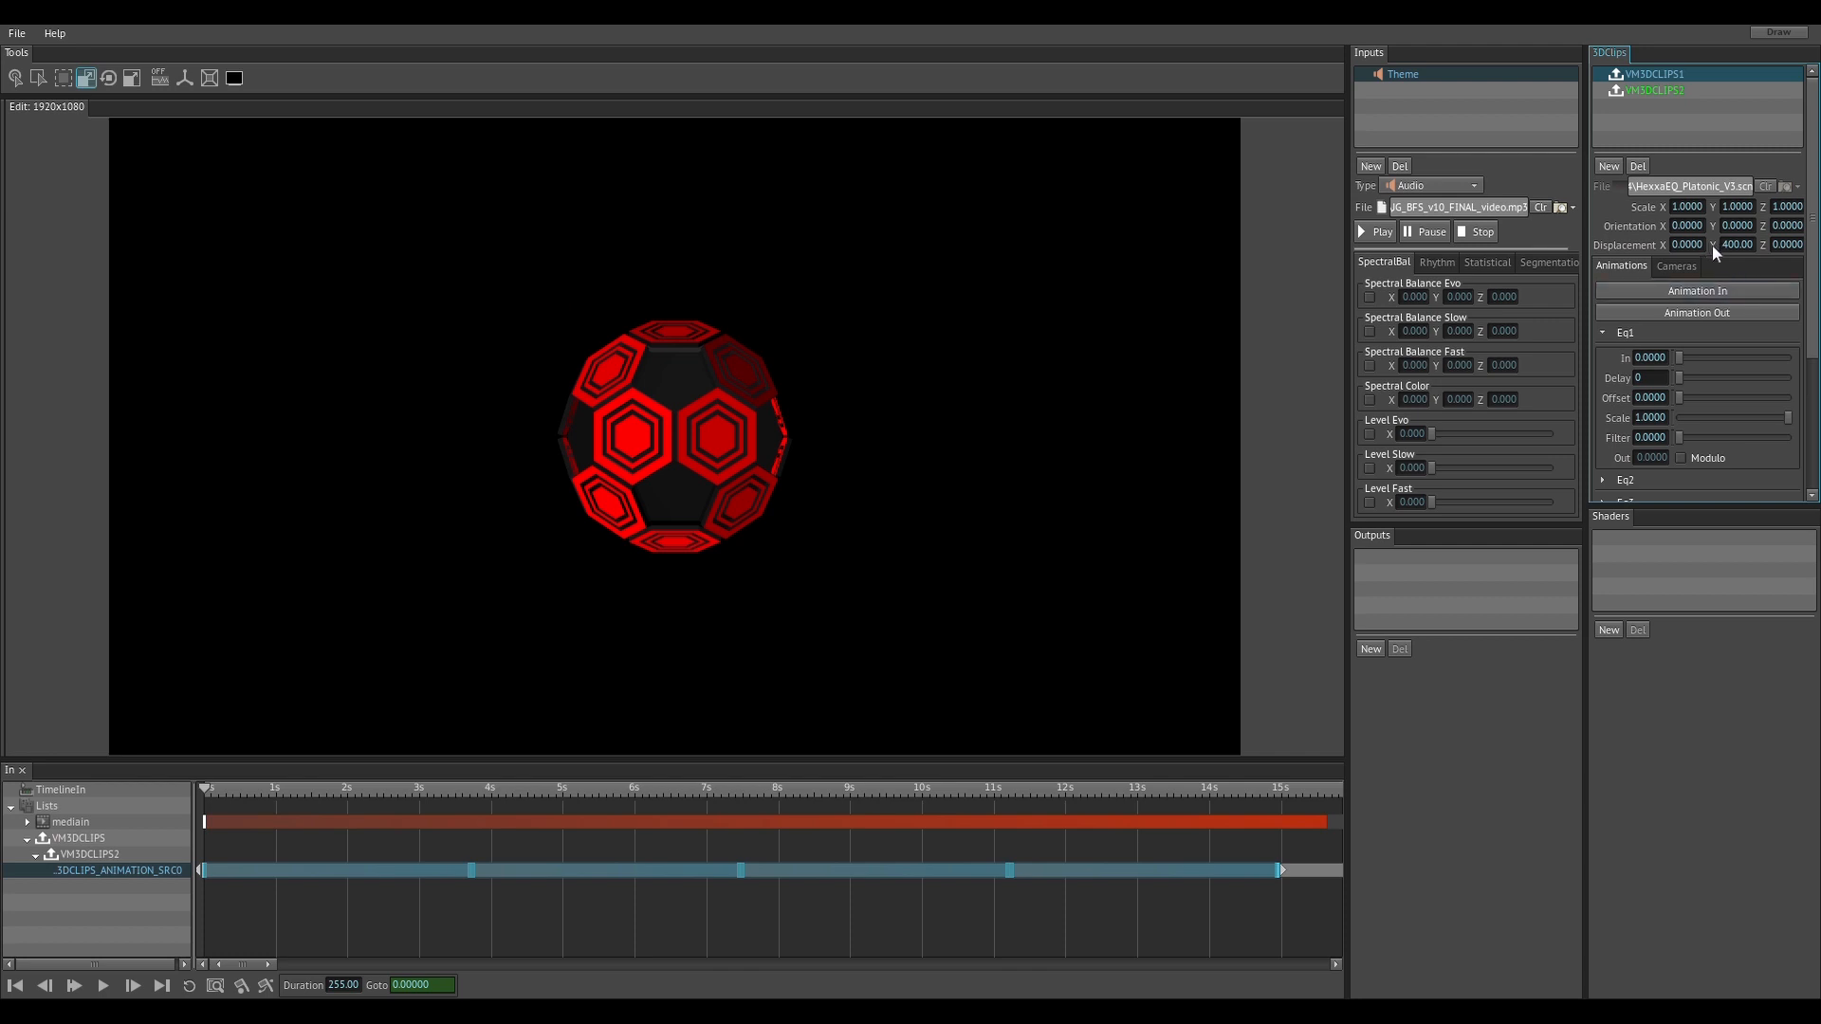
mouse_move(1712, 245)
mouse_down()
mouse_move(1658, 353)
mouse_move(1299, 677)
mouse_move(310, 948)
mouse_move(202, 900)
mouse_up()
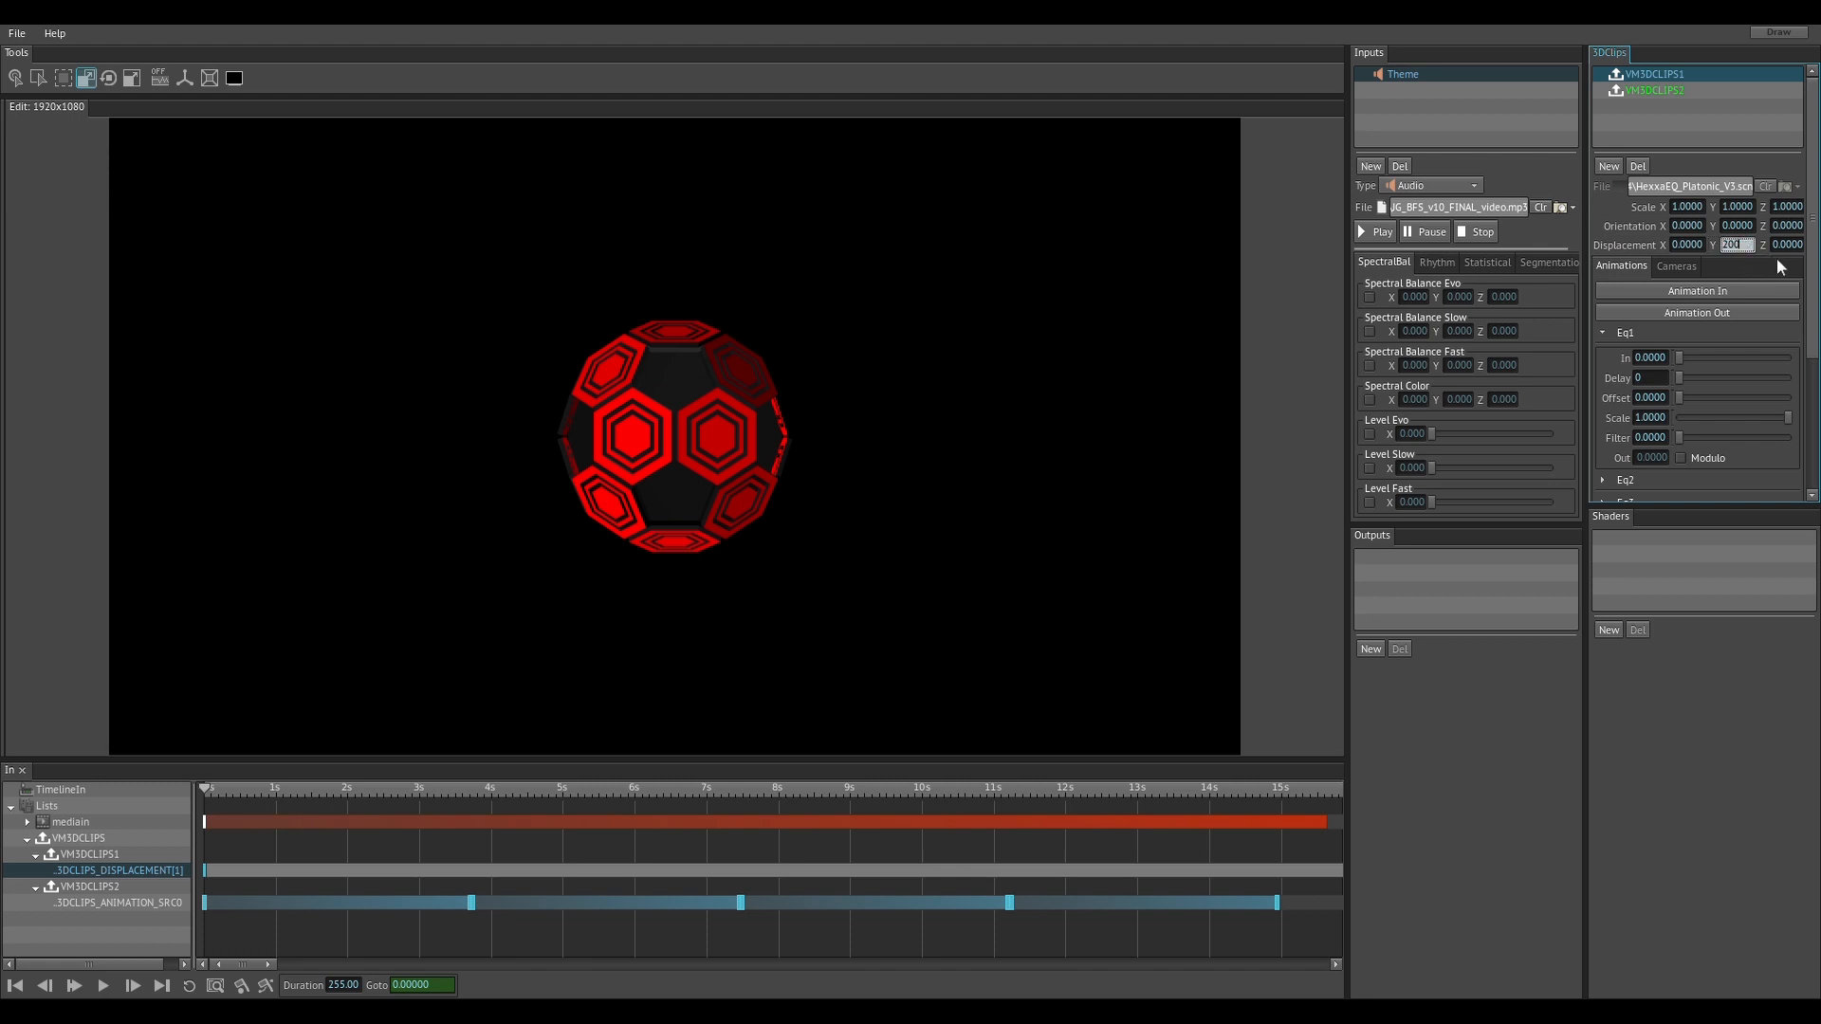
Set the VM3DCLIPS1 clip's Y displacement to 200 and add it as a keyframe at 14.95 s, in line with the last camera keyframe.
key(Return)
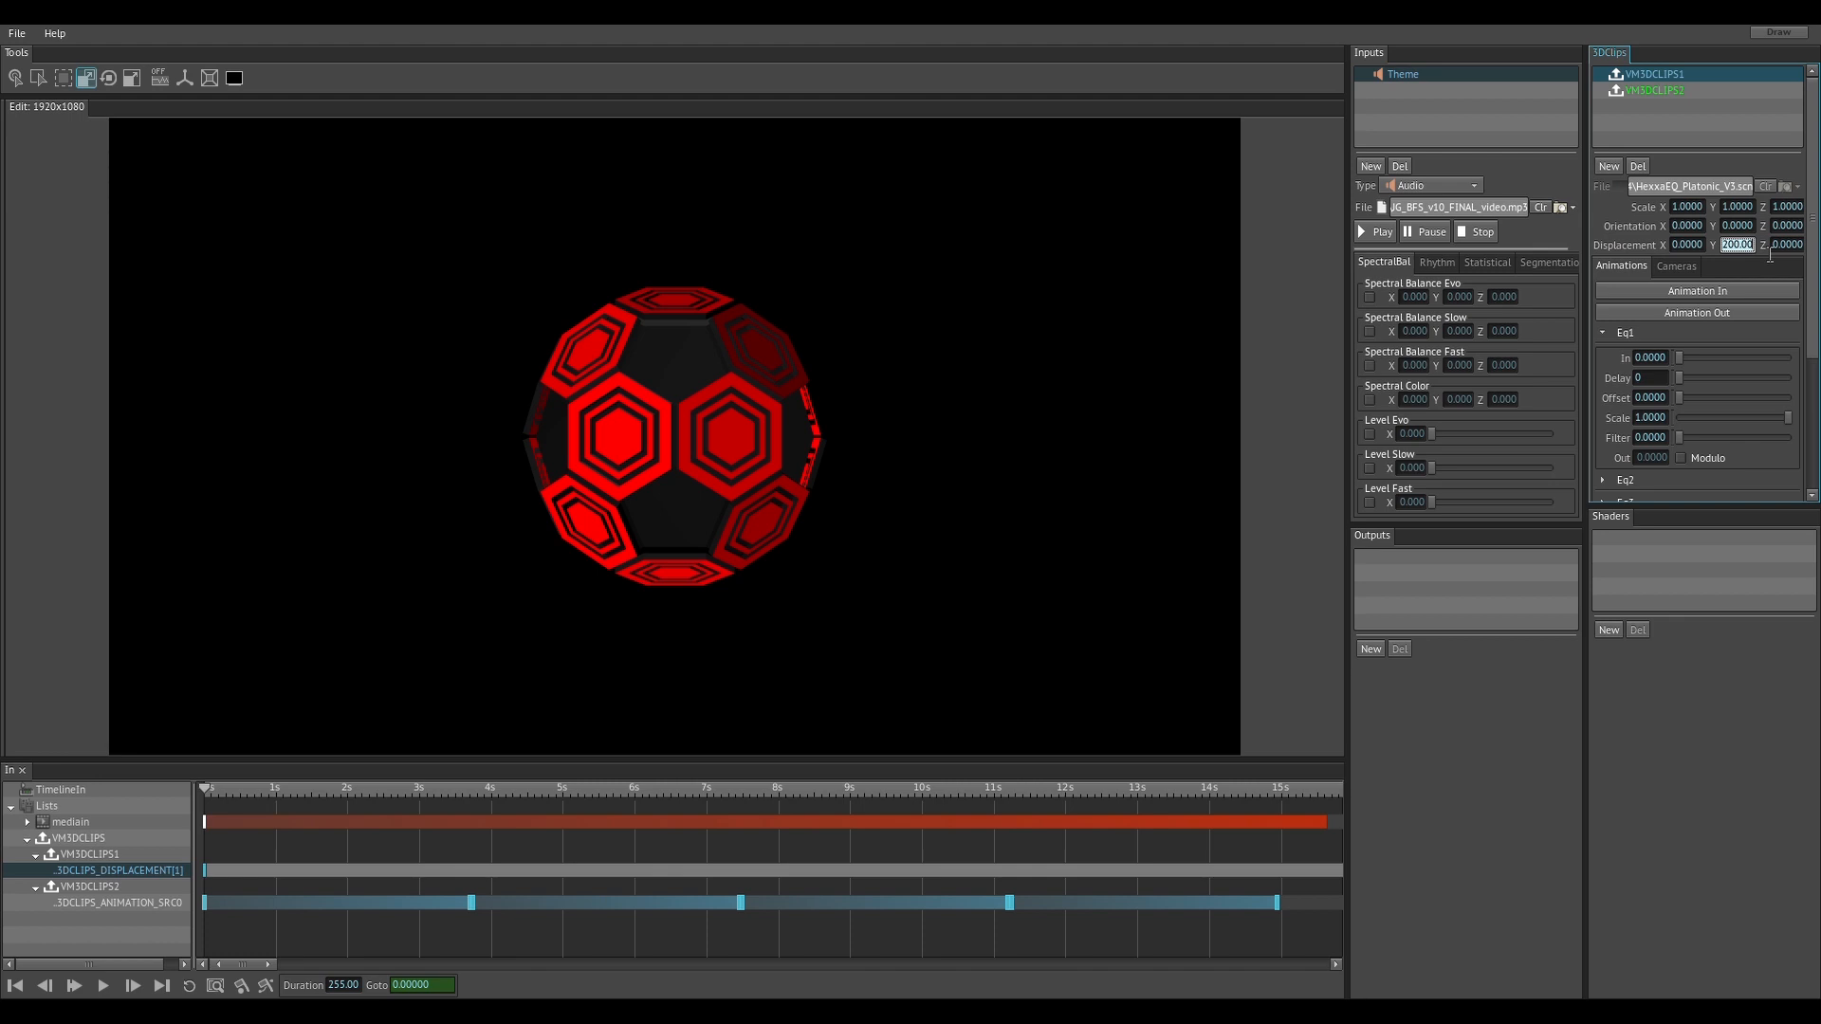
text(100)
key(Return)
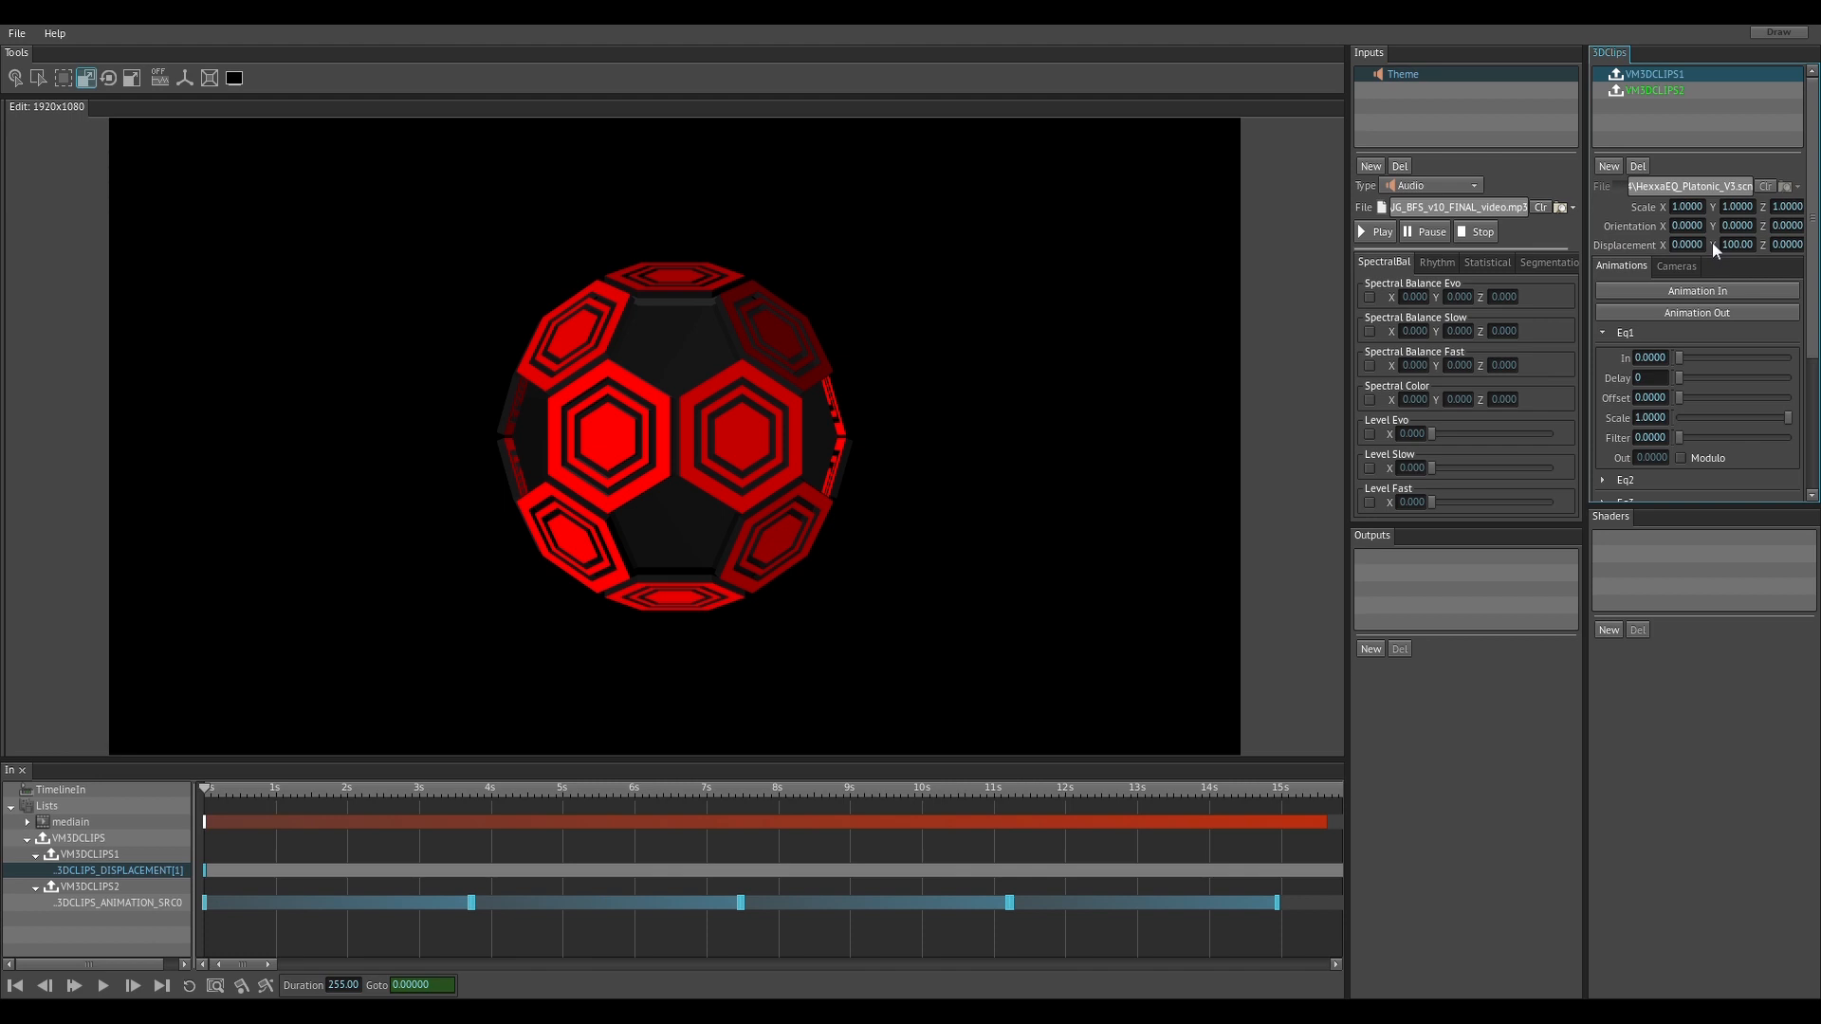
double_click(1736, 245)
key(Return)
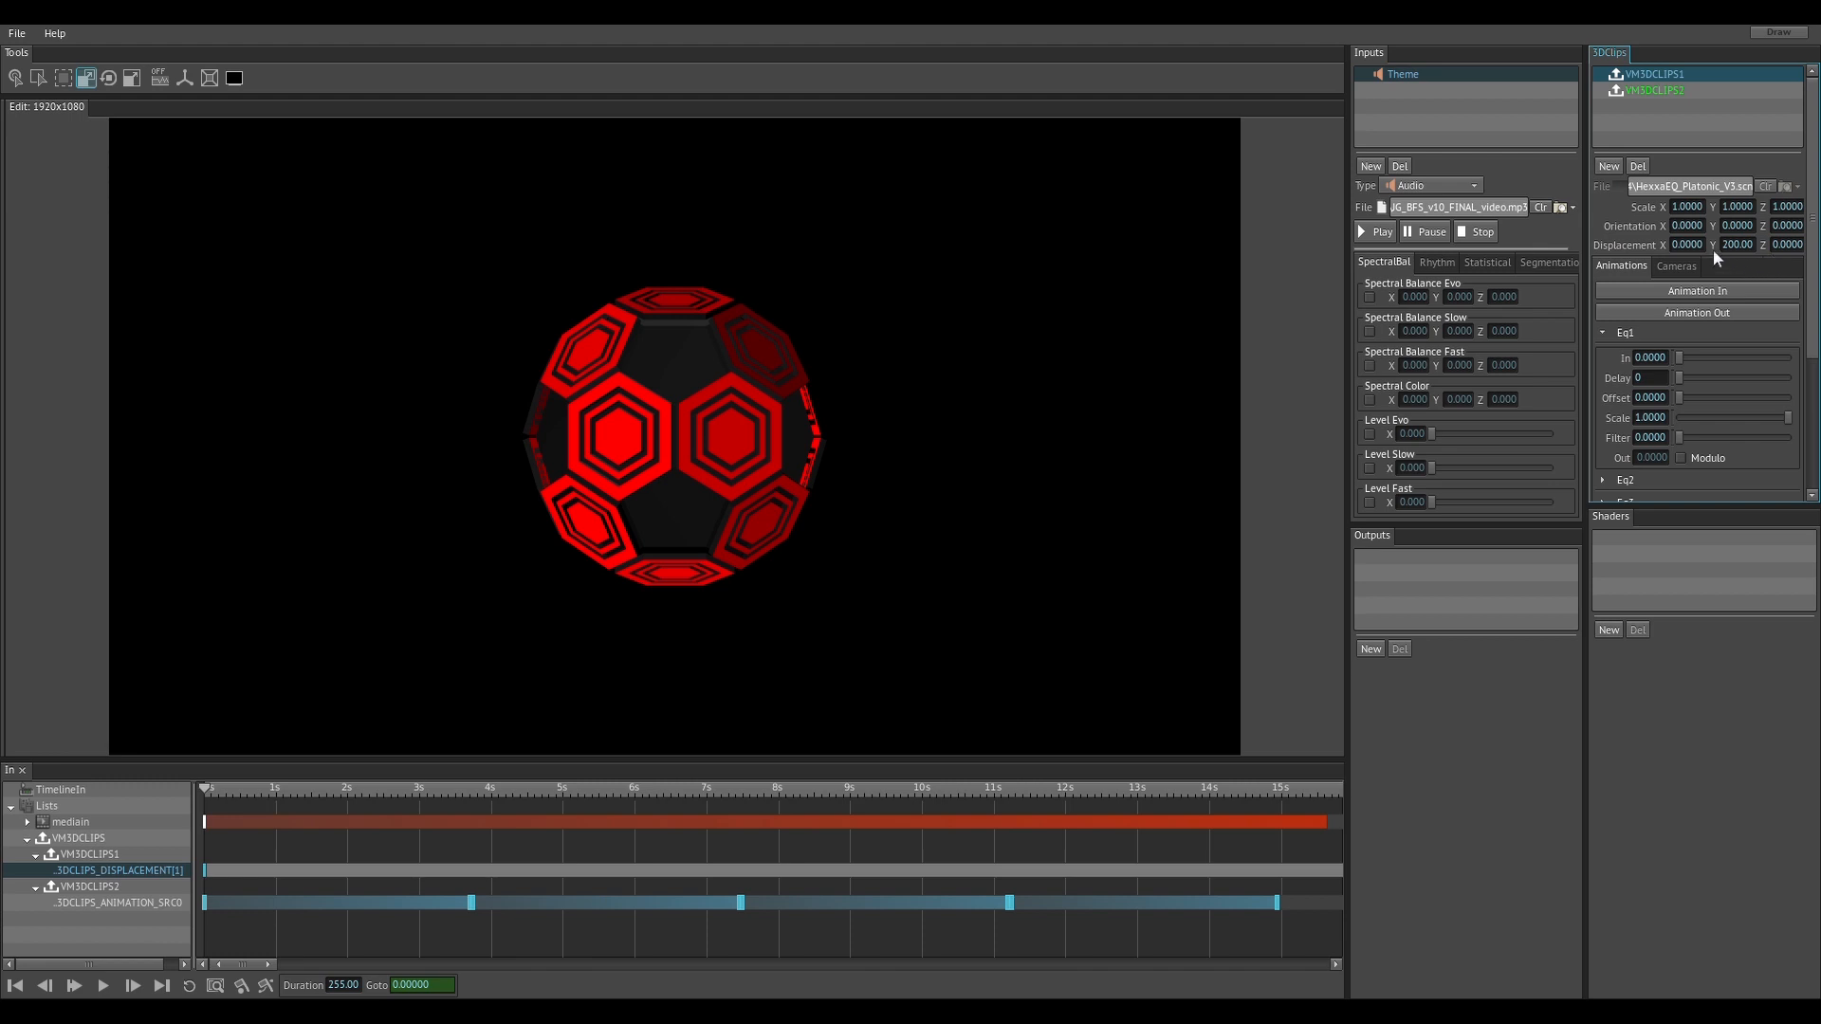
mouse_move(1711, 245)
mouse_down()
mouse_move(1698, 315)
mouse_move(1369, 567)
mouse_move(1199, 730)
mouse_move(1296, 892)
mouse_move(1277, 926)
mouse_up()
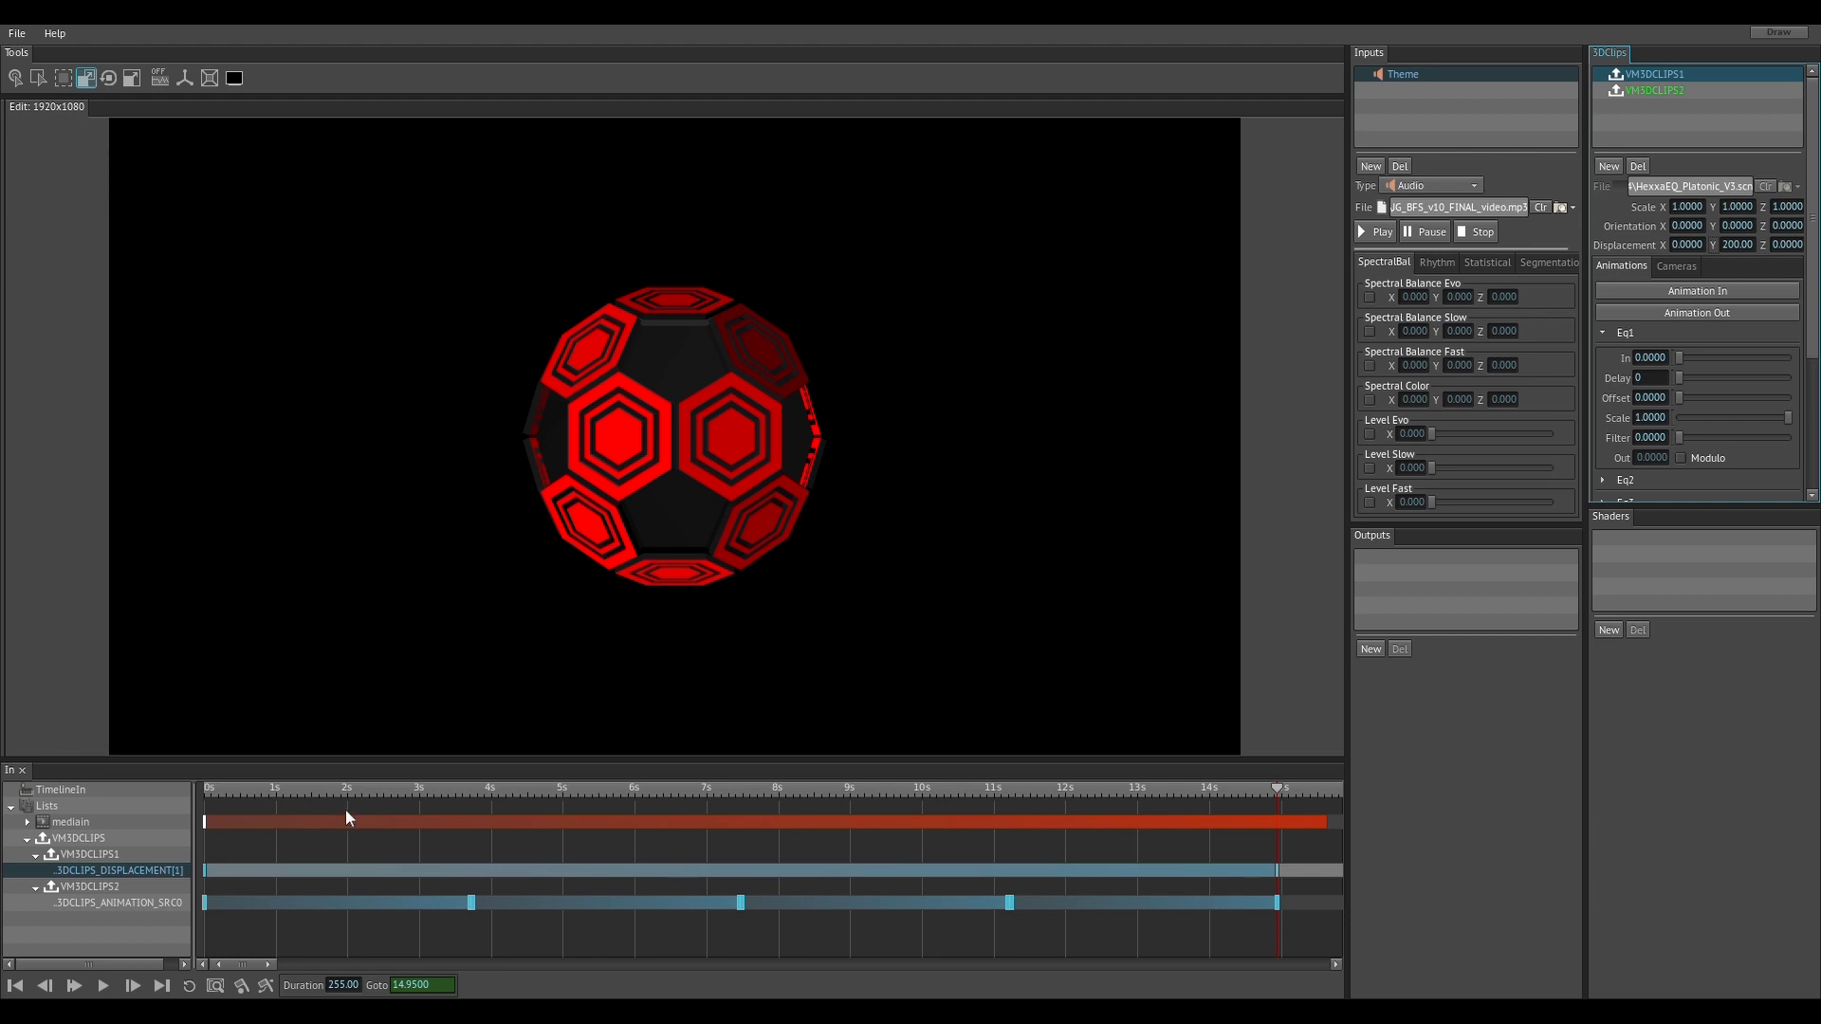
Play the timeline from the start to check the displacement animation together with the camera movement, and pause it past 15 s.
click(16, 986)
click(102, 987)
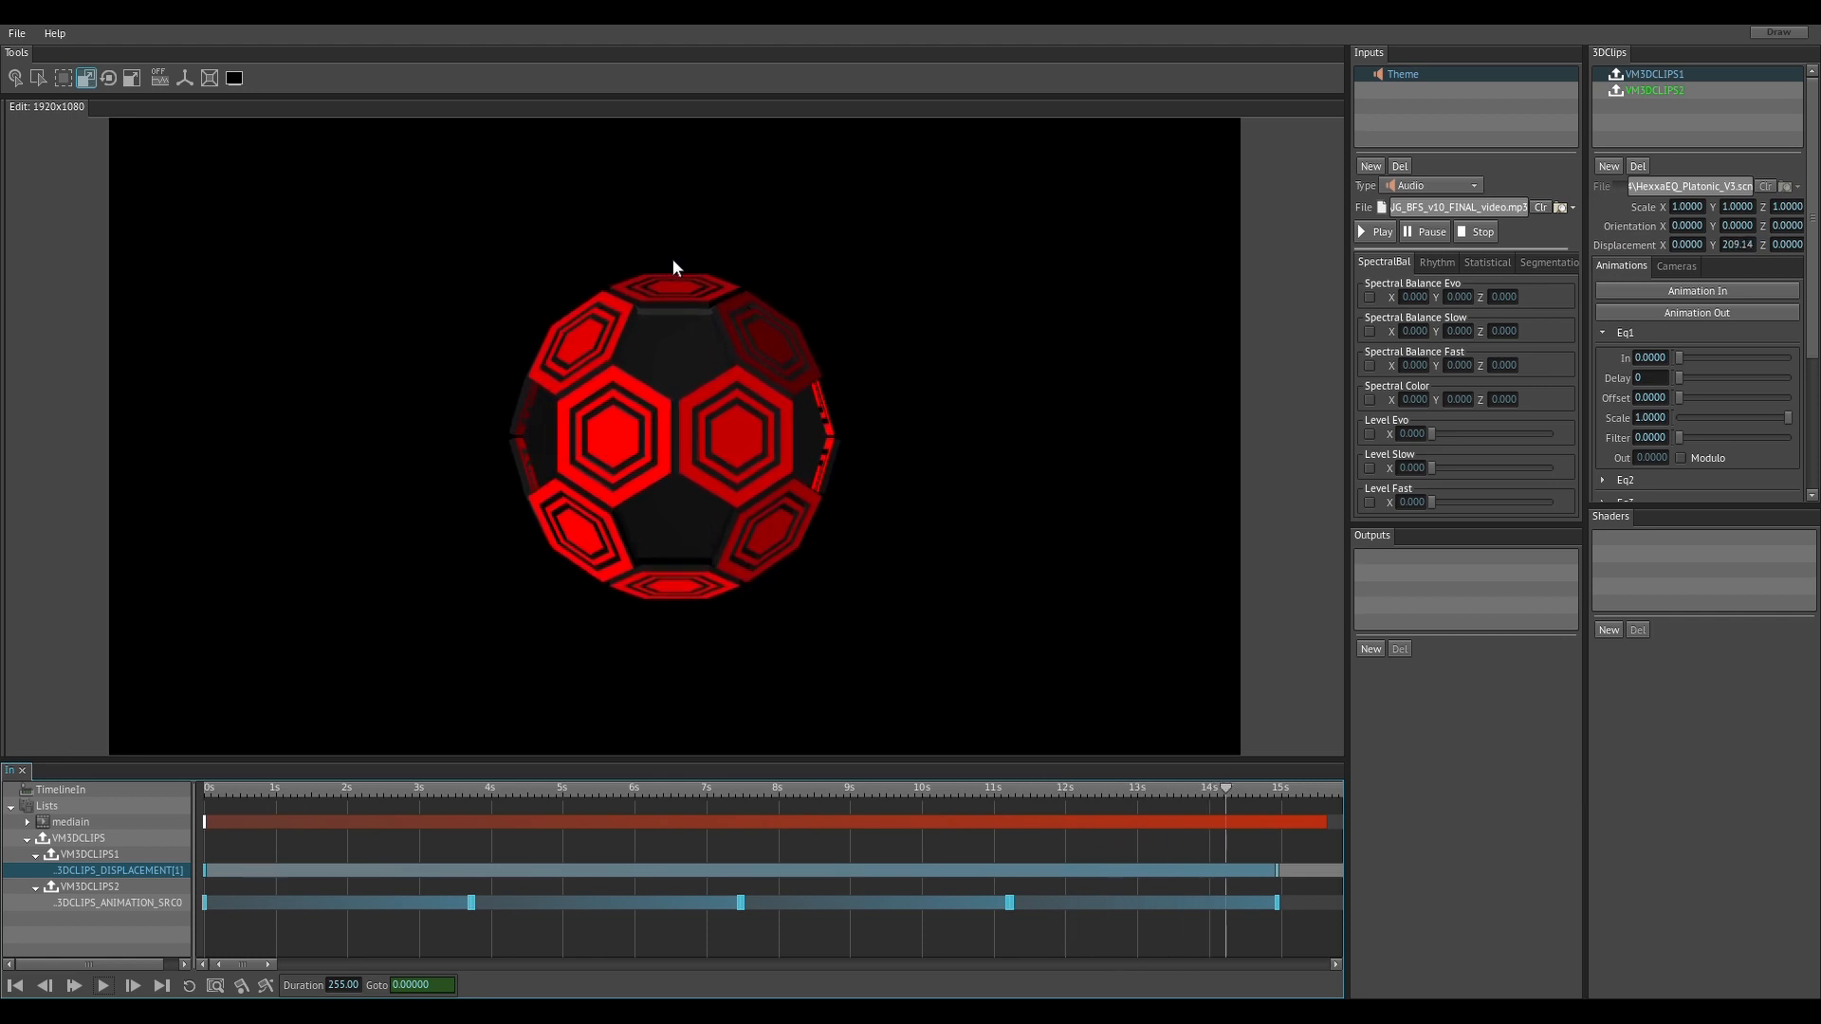
click(105, 986)
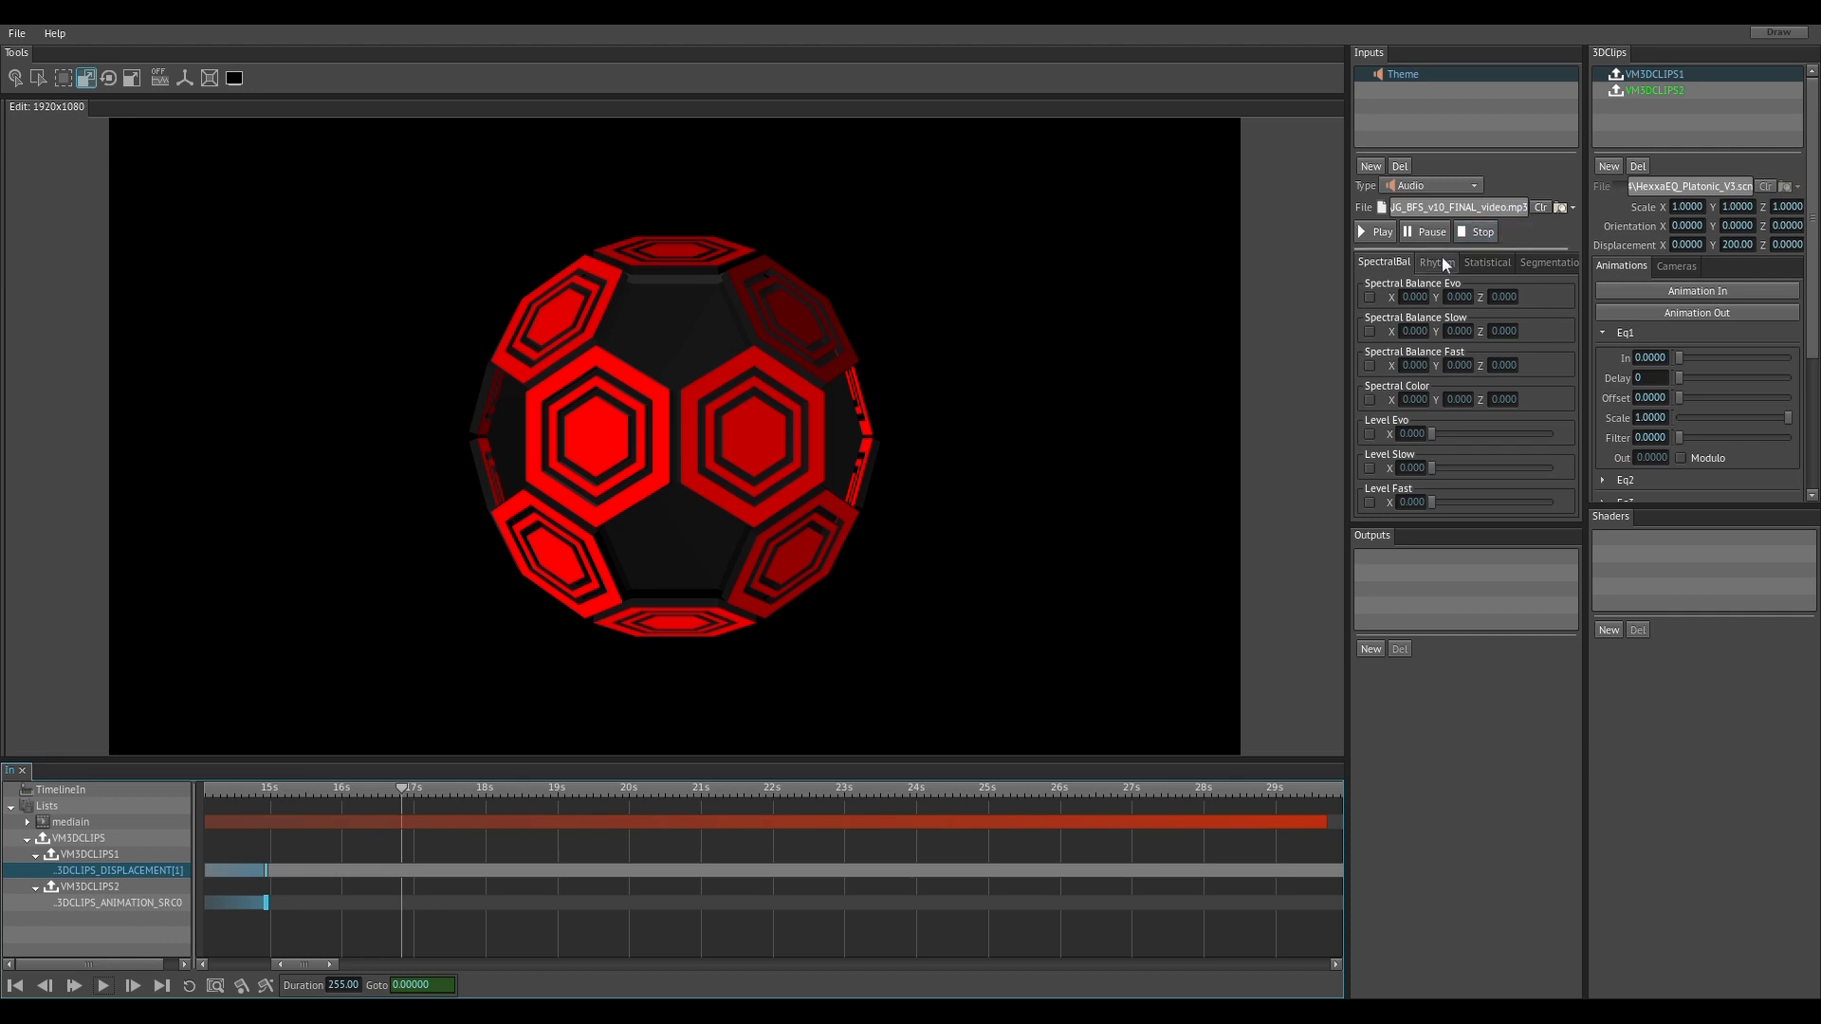
Enable the Spectral Analyzer in the Theme audio input's statistical analysis and play the audio briefly to test it.
click(1489, 261)
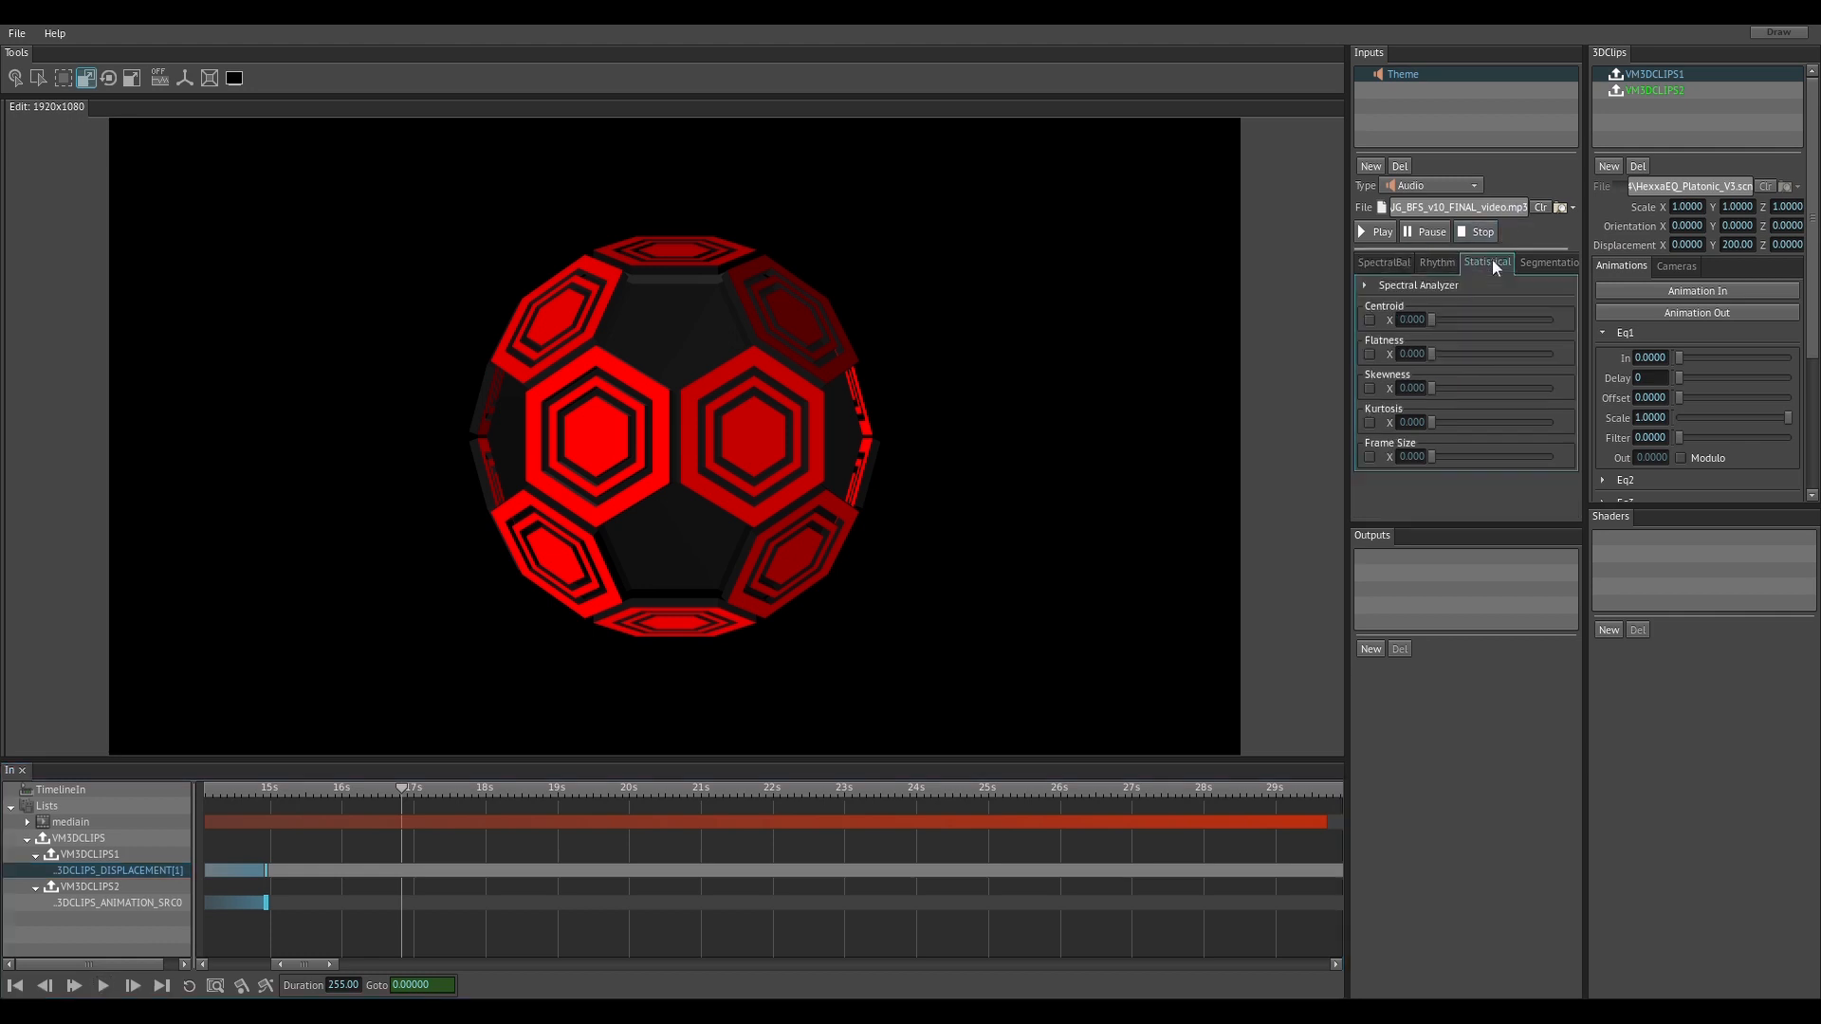
click(1363, 286)
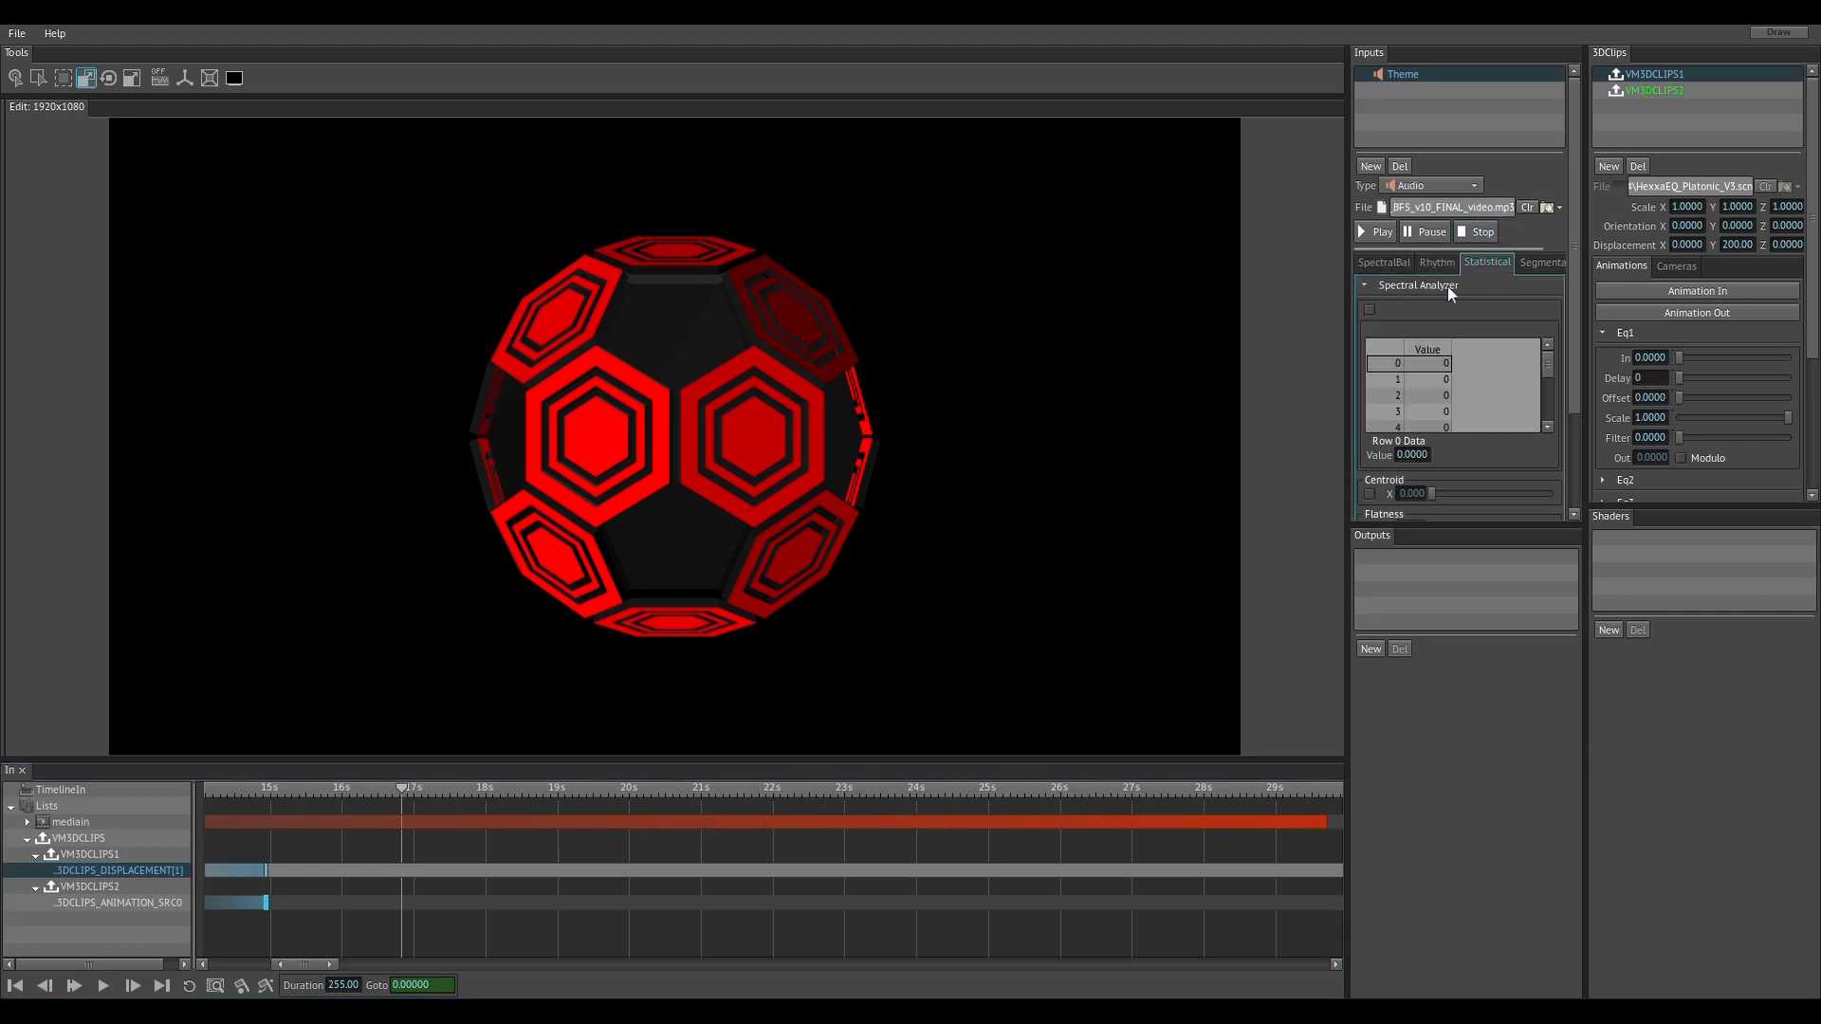
click(1369, 308)
click(1374, 231)
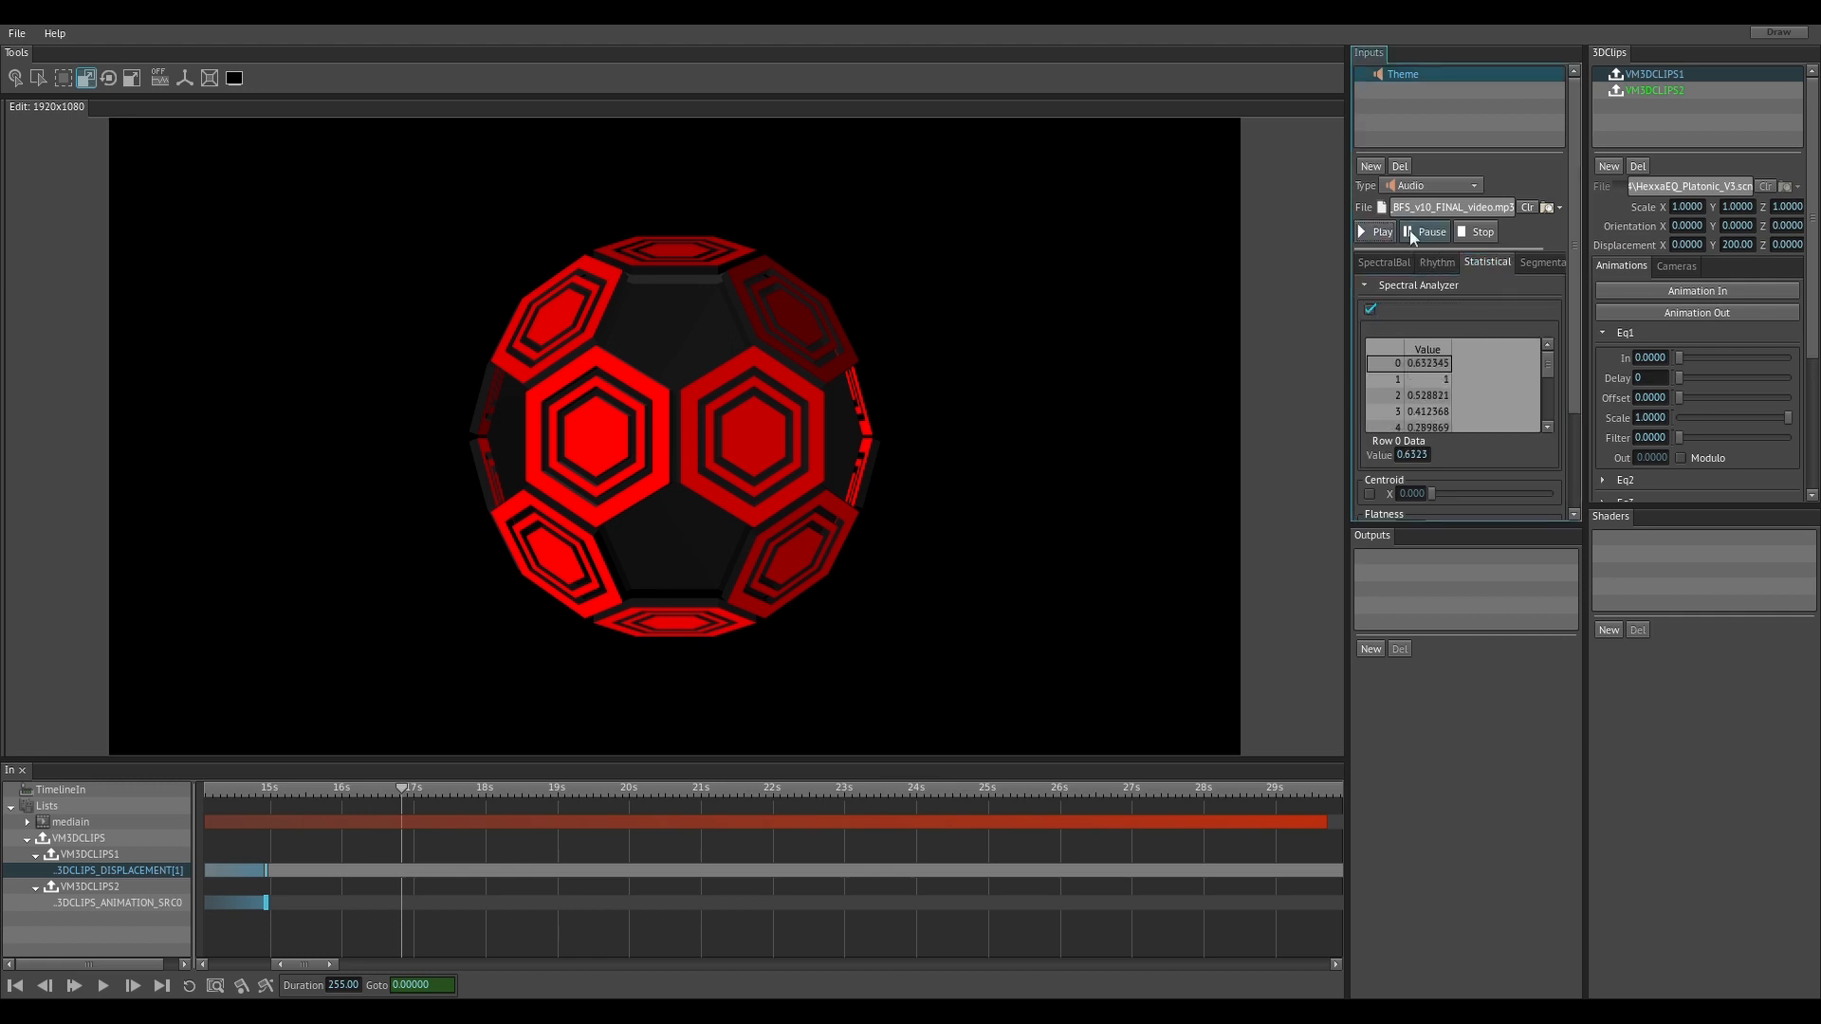
click(1411, 233)
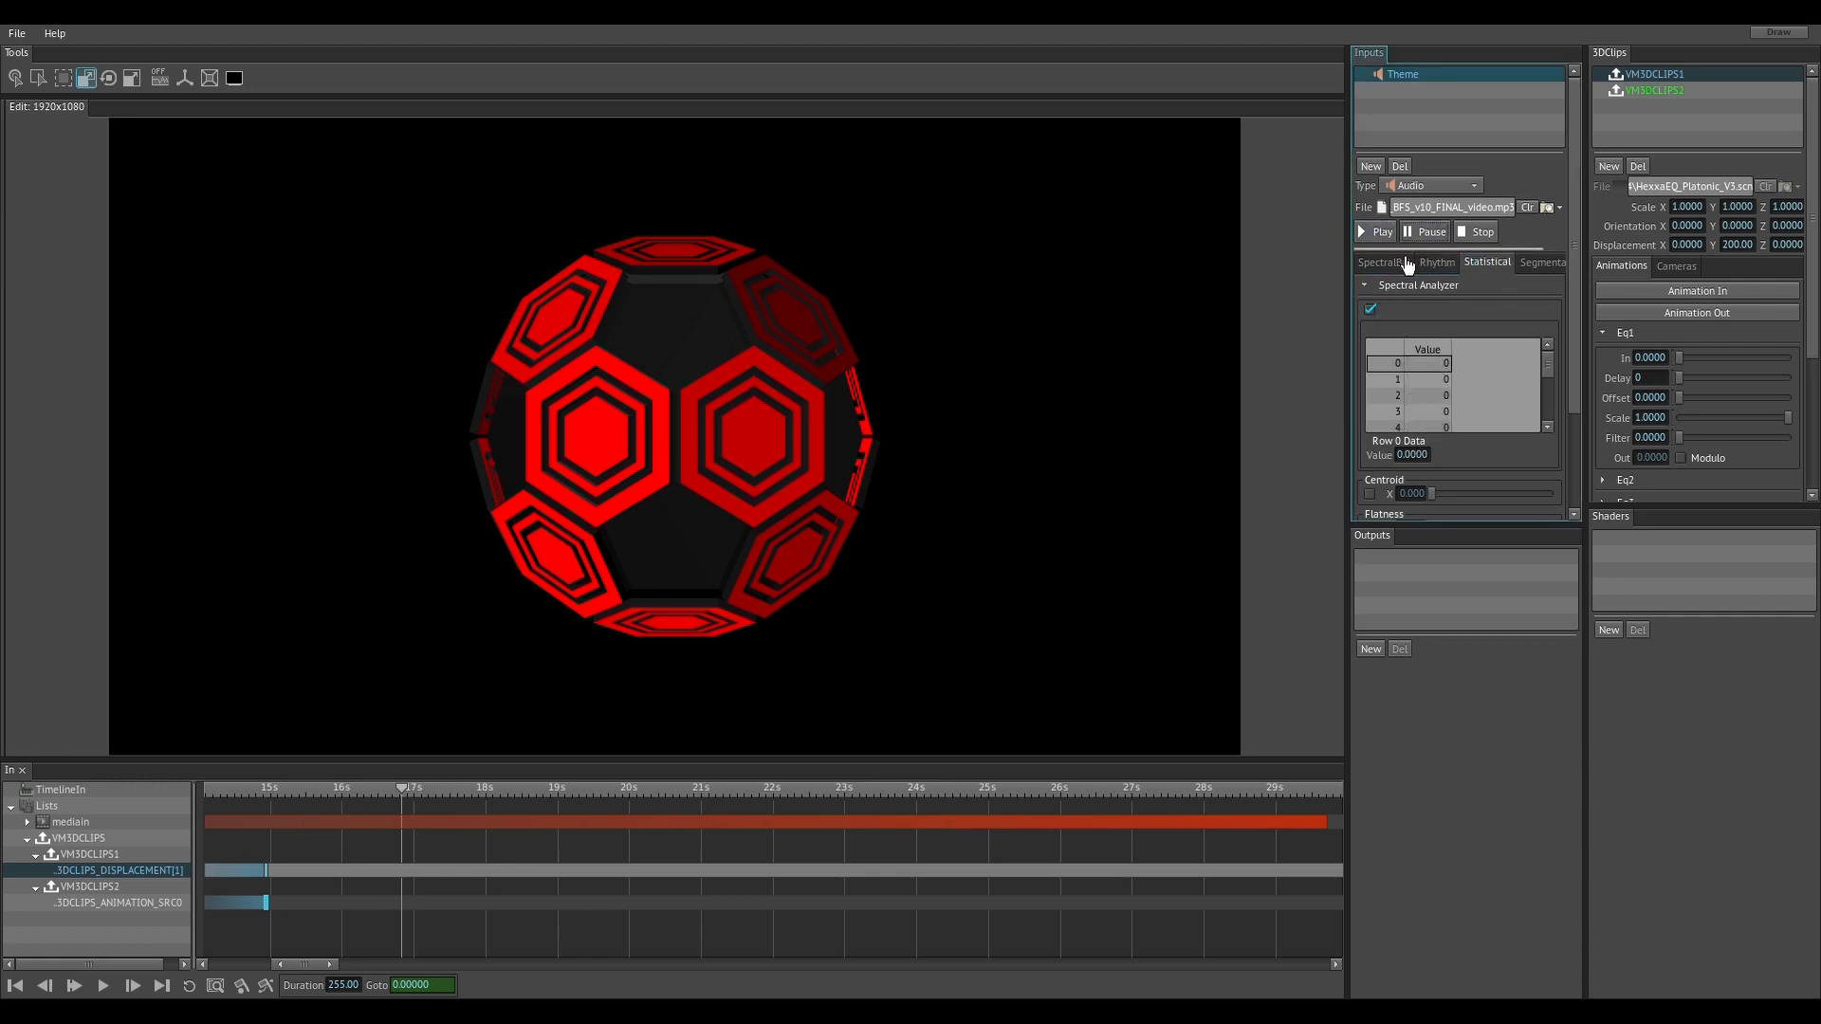
Enlarge the VM3DCLIPS1 clip's settings area, expand Eq1, Eq2 and Eq3, and test their effect by varying the In values.
click(1666, 71)
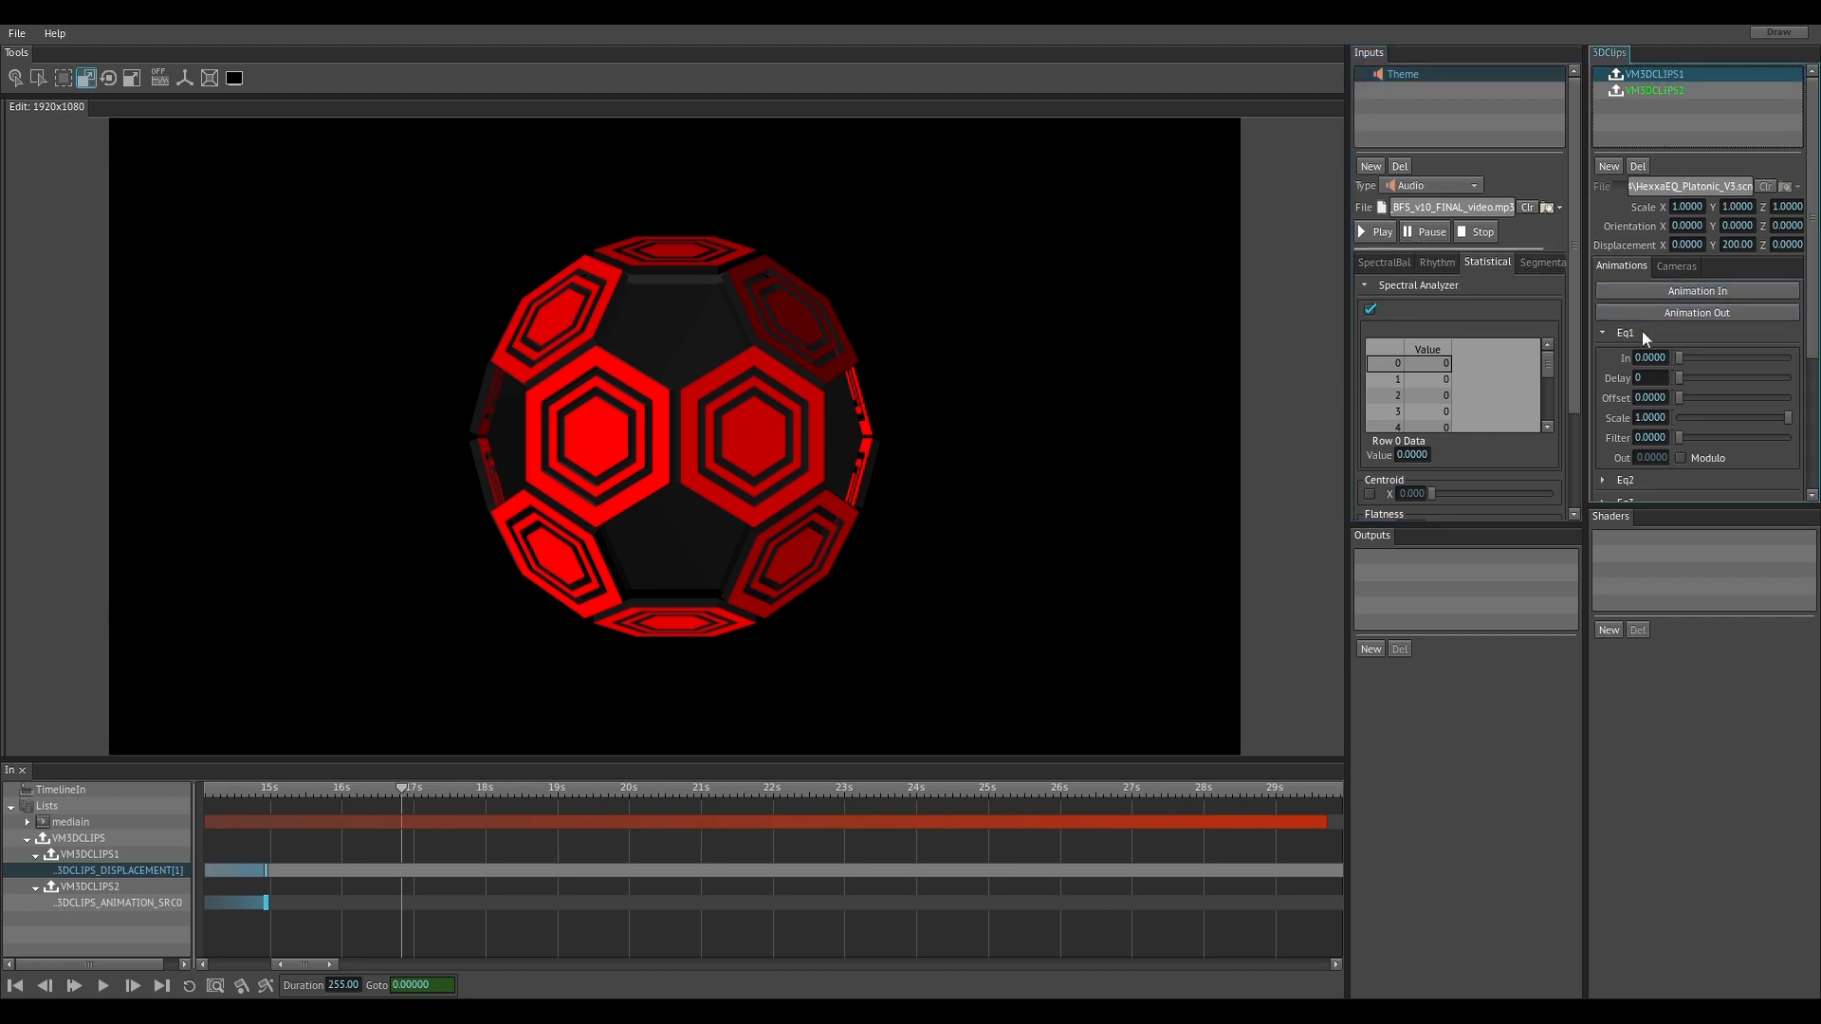
drag(1731, 519, 1722, 727)
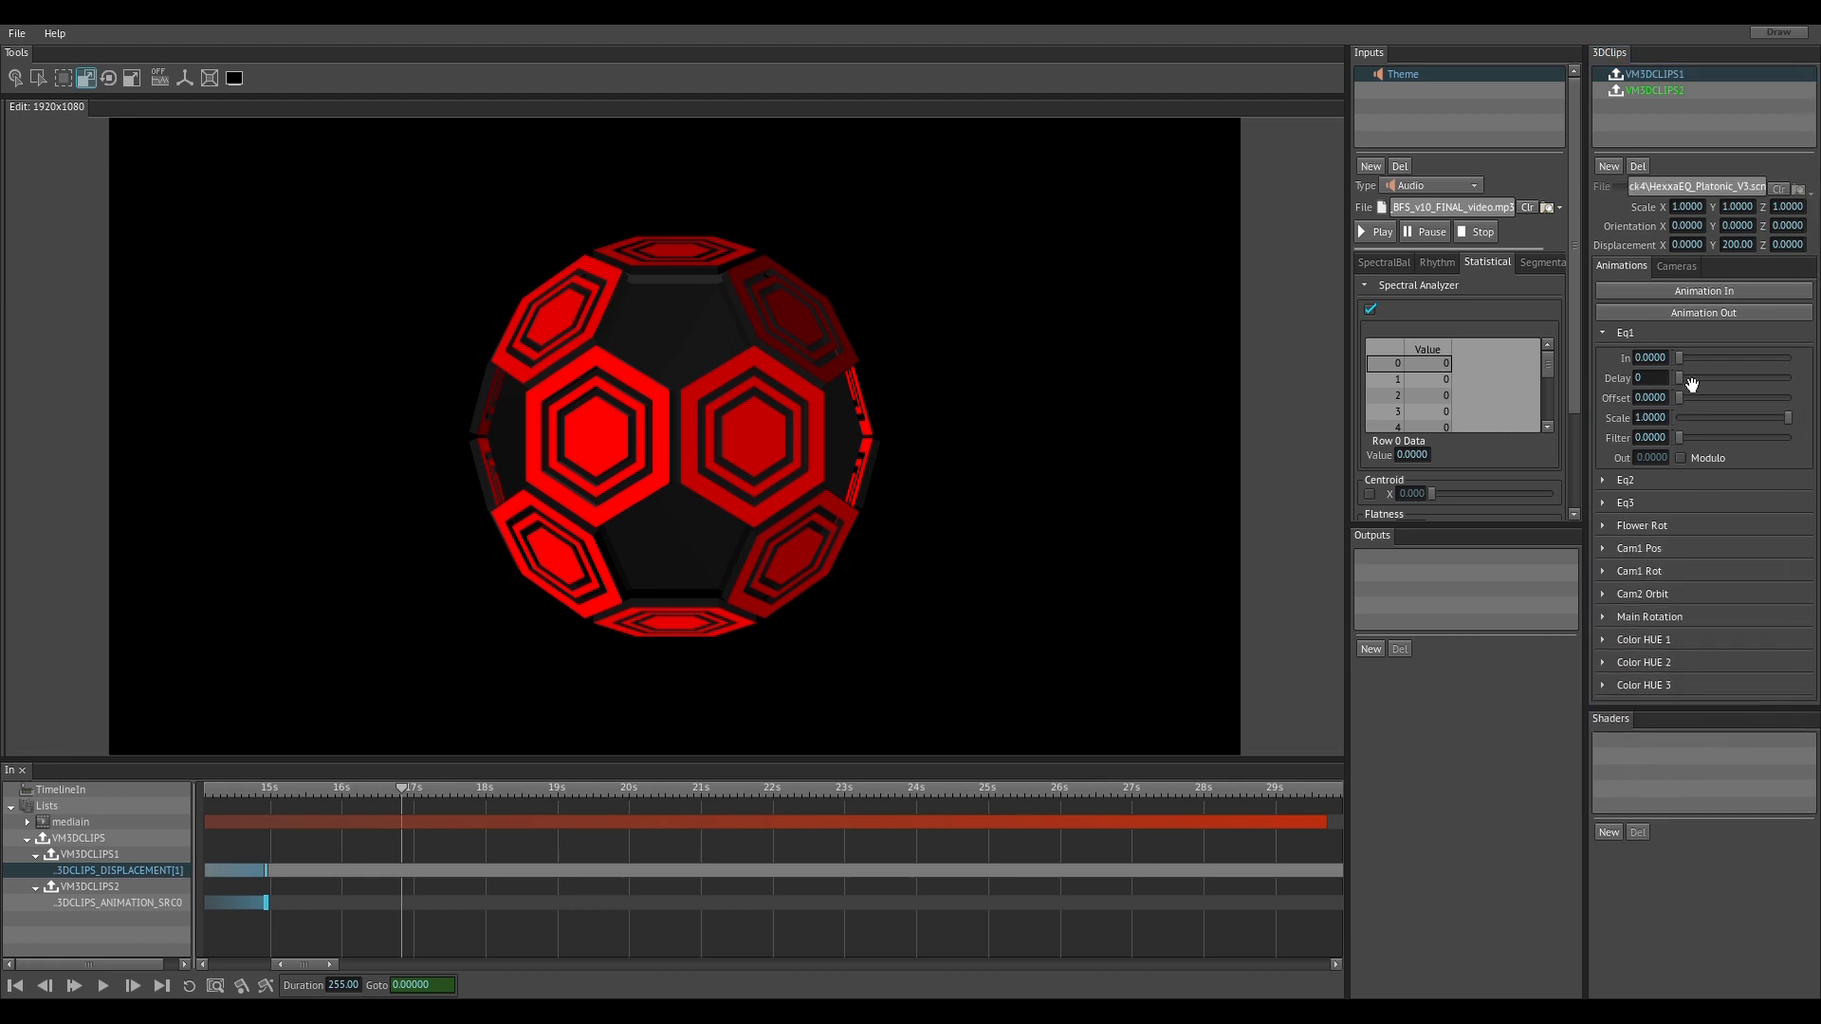
click(1605, 330)
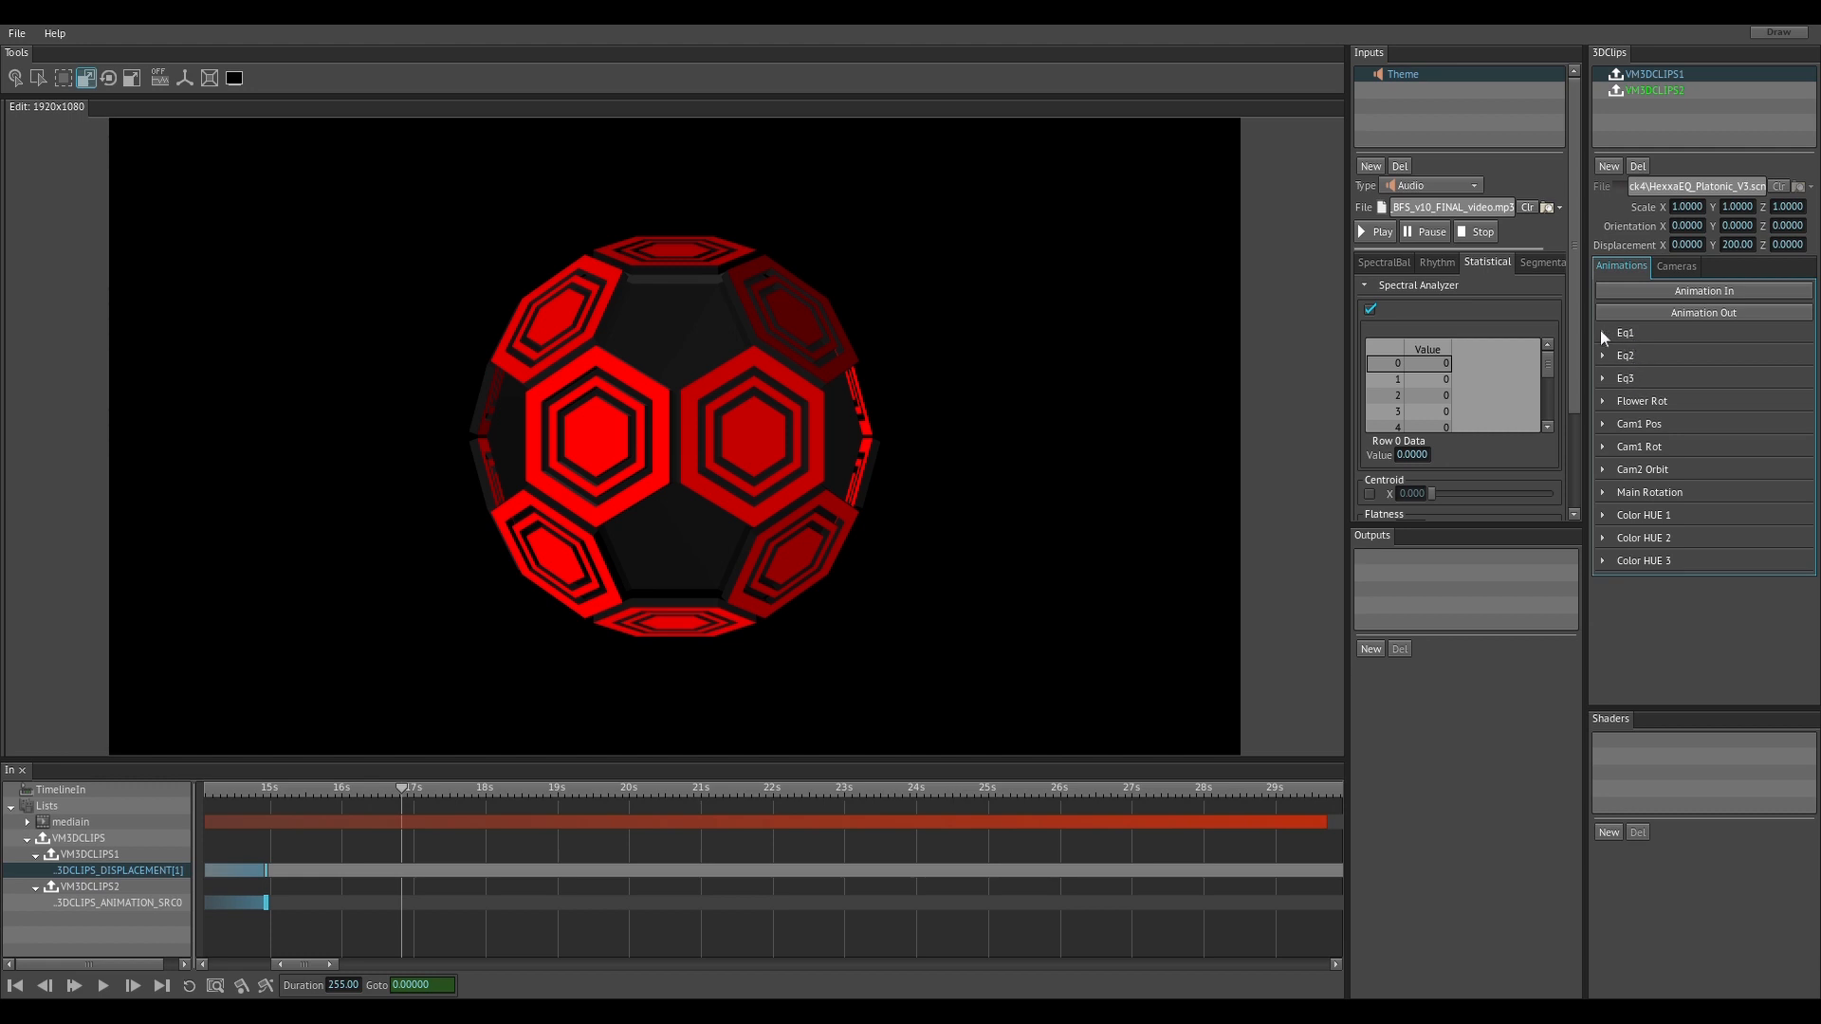
click(1603, 334)
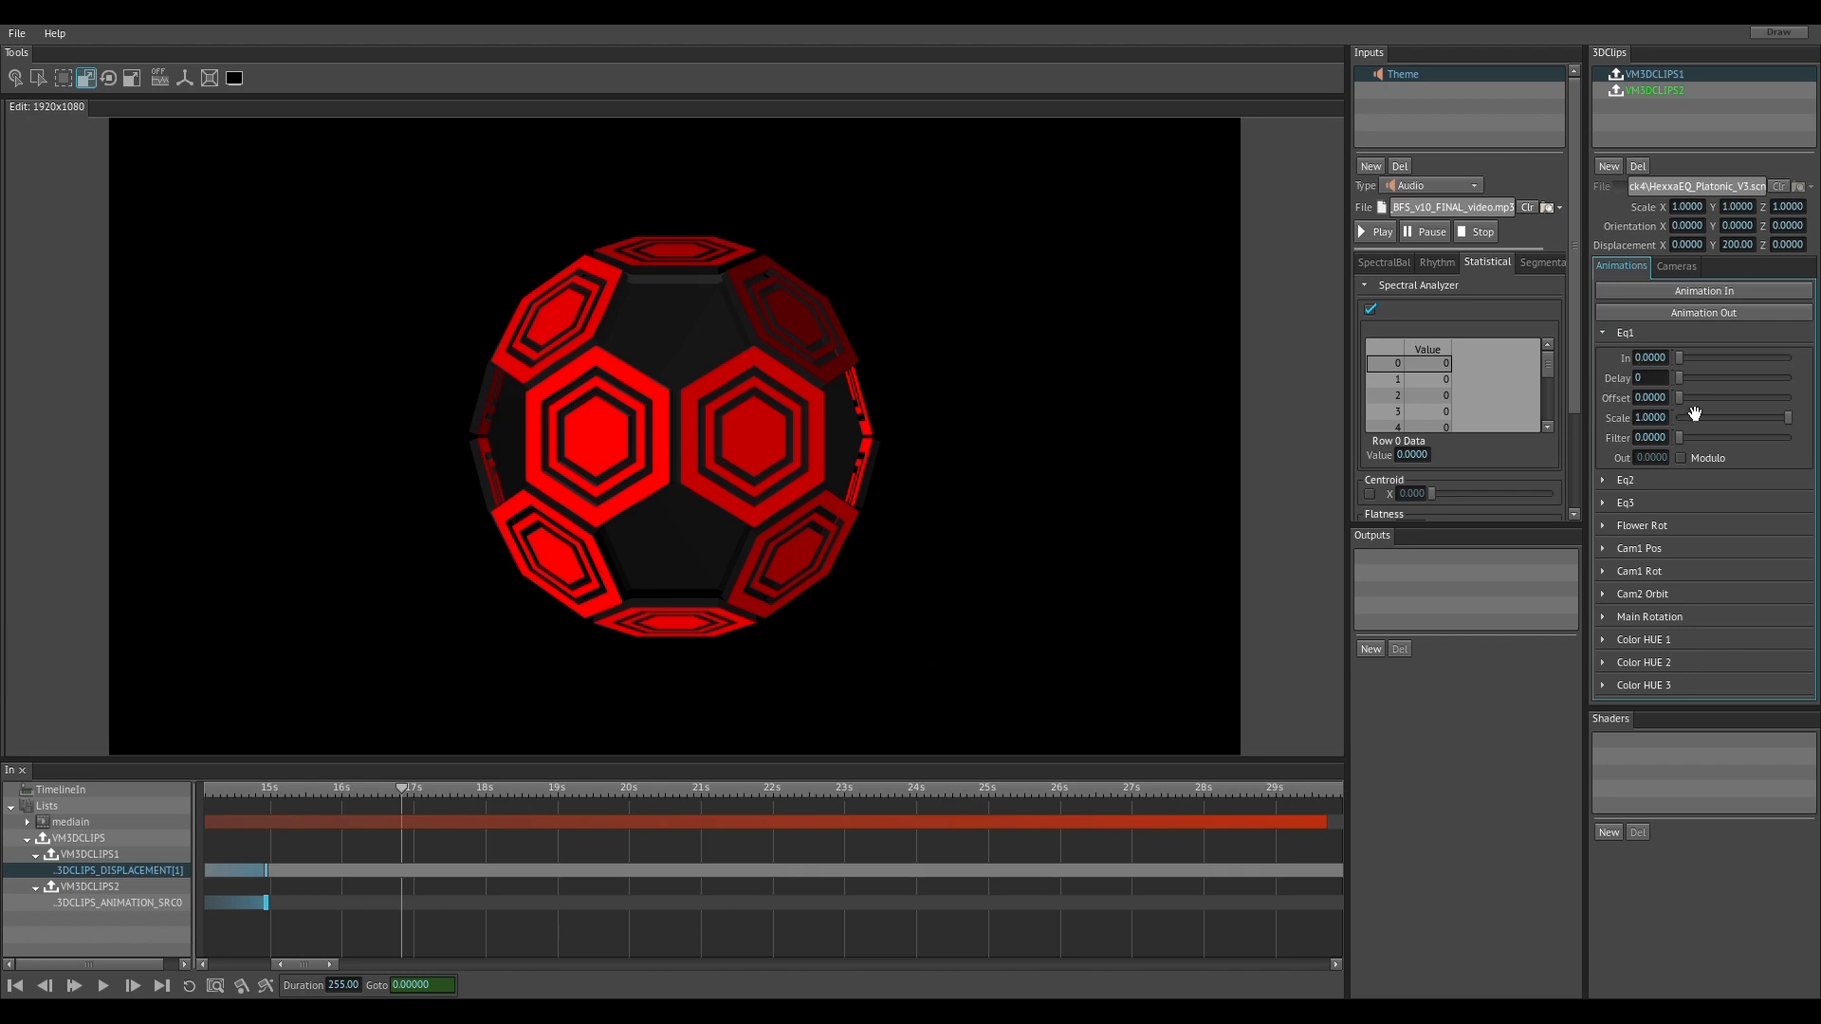
click(1603, 480)
mouse_move(1692, 518)
mouse_down()
mouse_move(1748, 516)
mouse_move(1696, 517)
mouse_up()
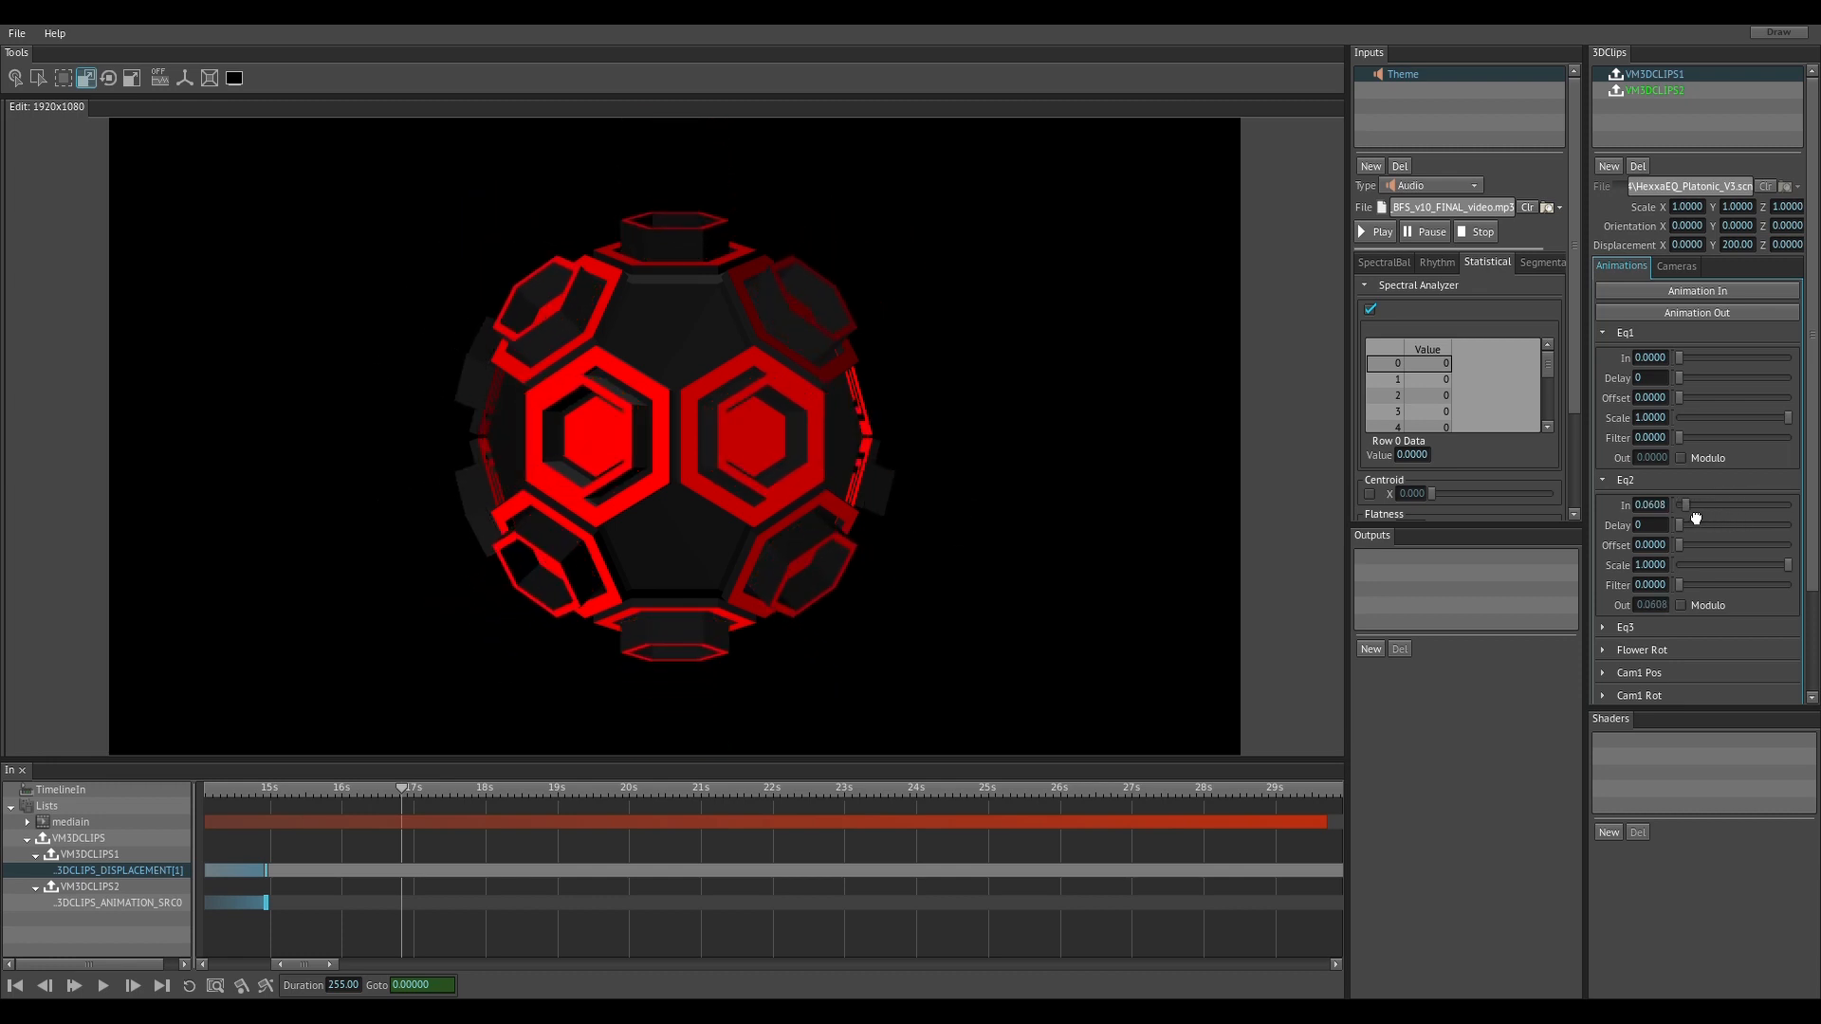
click(1603, 627)
mouse_move(1685, 655)
mouse_down()
mouse_move(1703, 671)
mouse_move(1654, 673)
mouse_up()
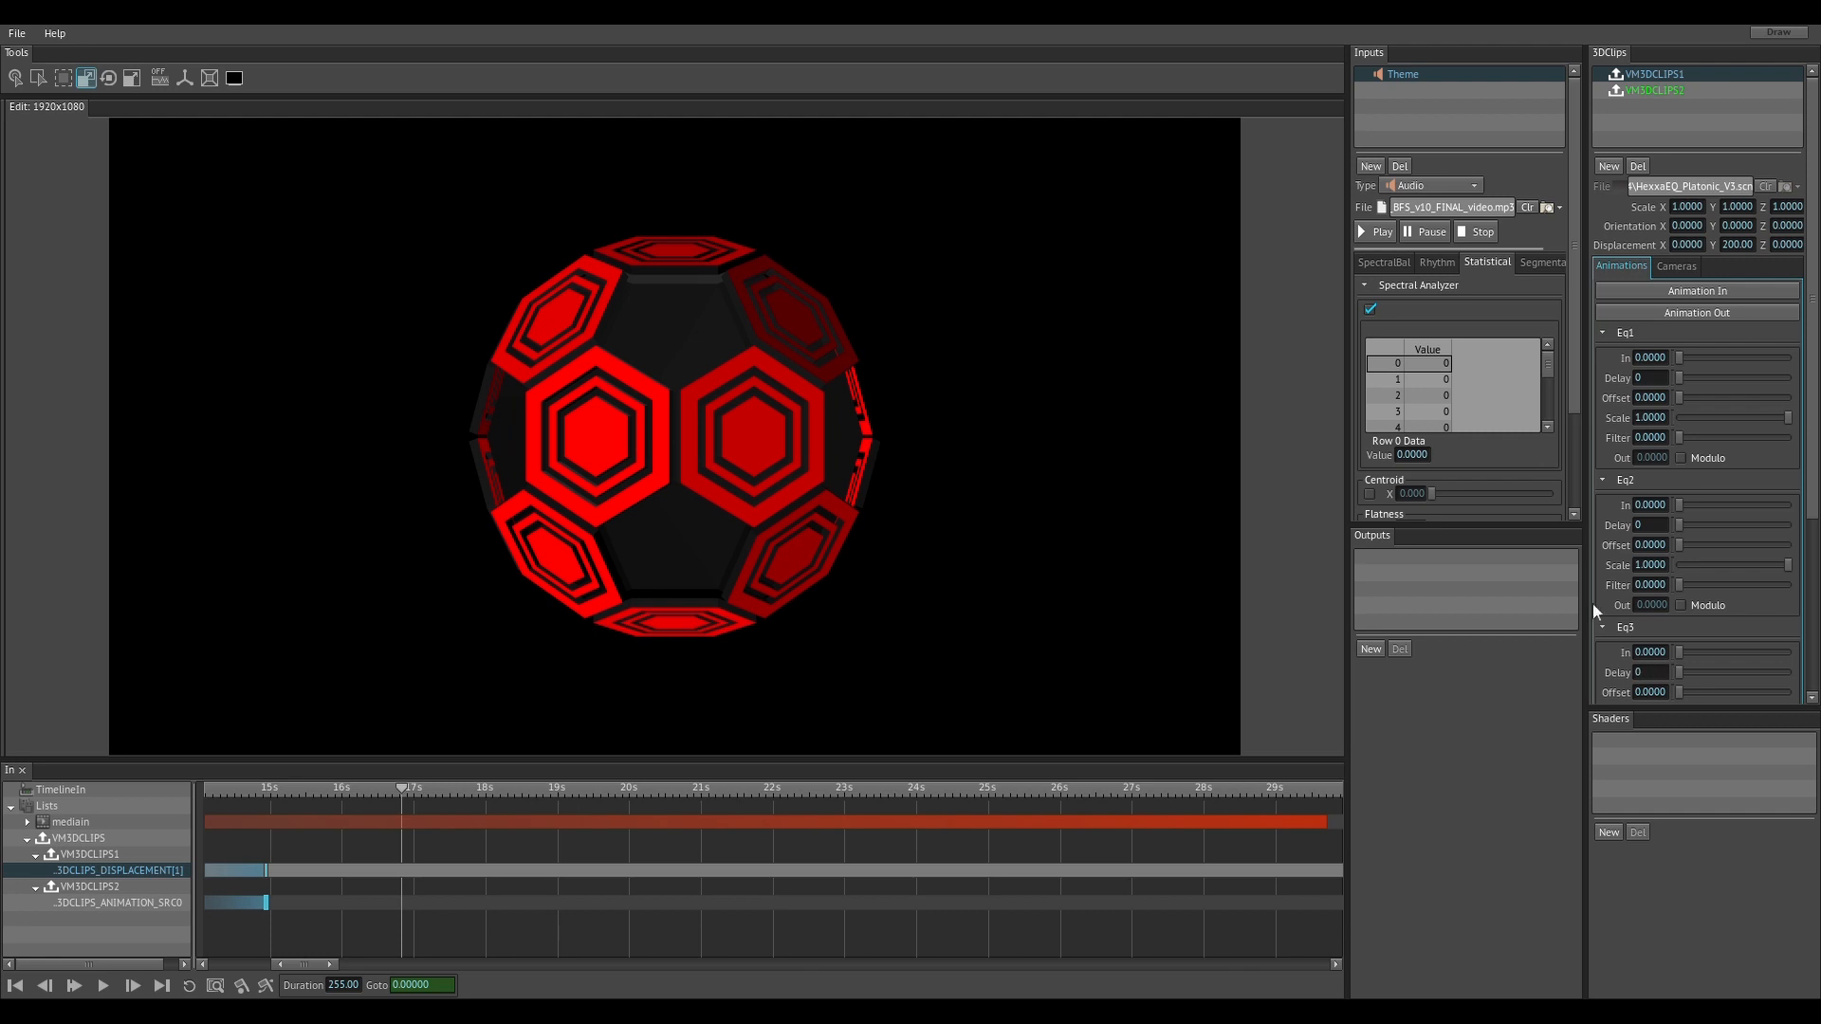
Link the Spectral Analyzer's rows 0, 4 and 9 to the In values of Eq3, Eq2 and Eq1 respectively.
click(1429, 370)
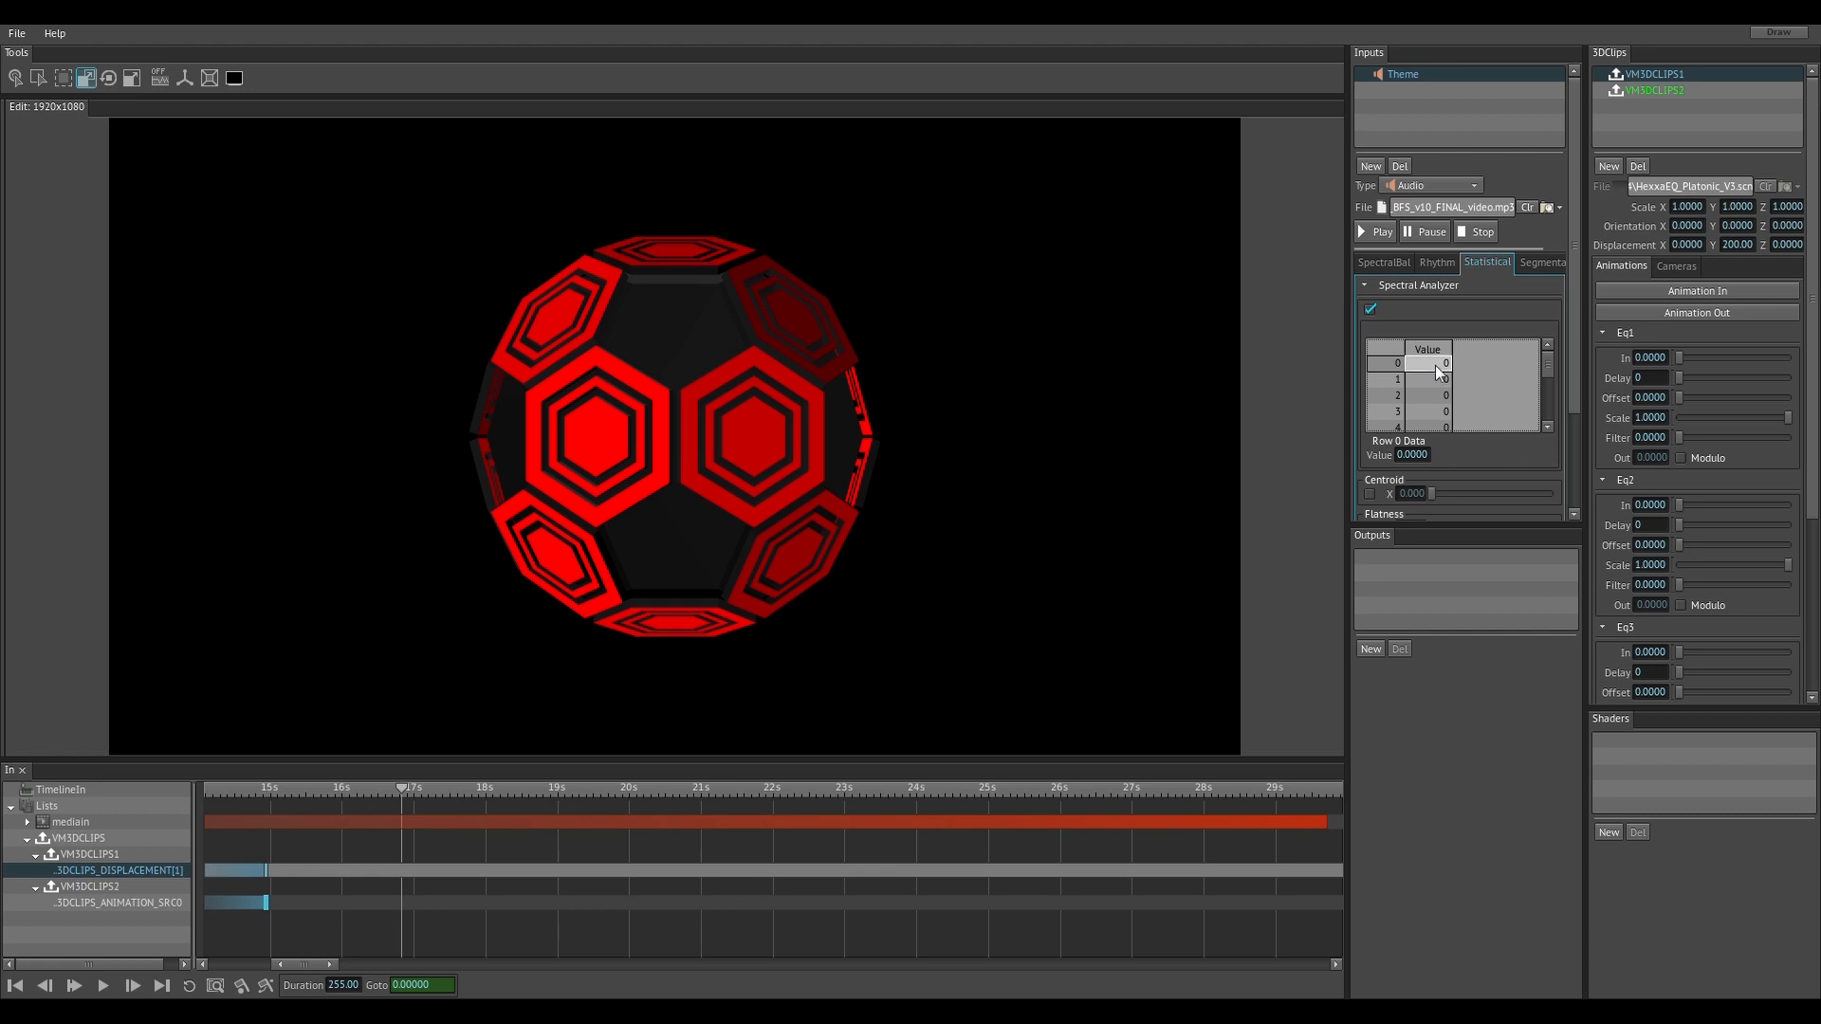
drag(1436, 366, 1642, 651)
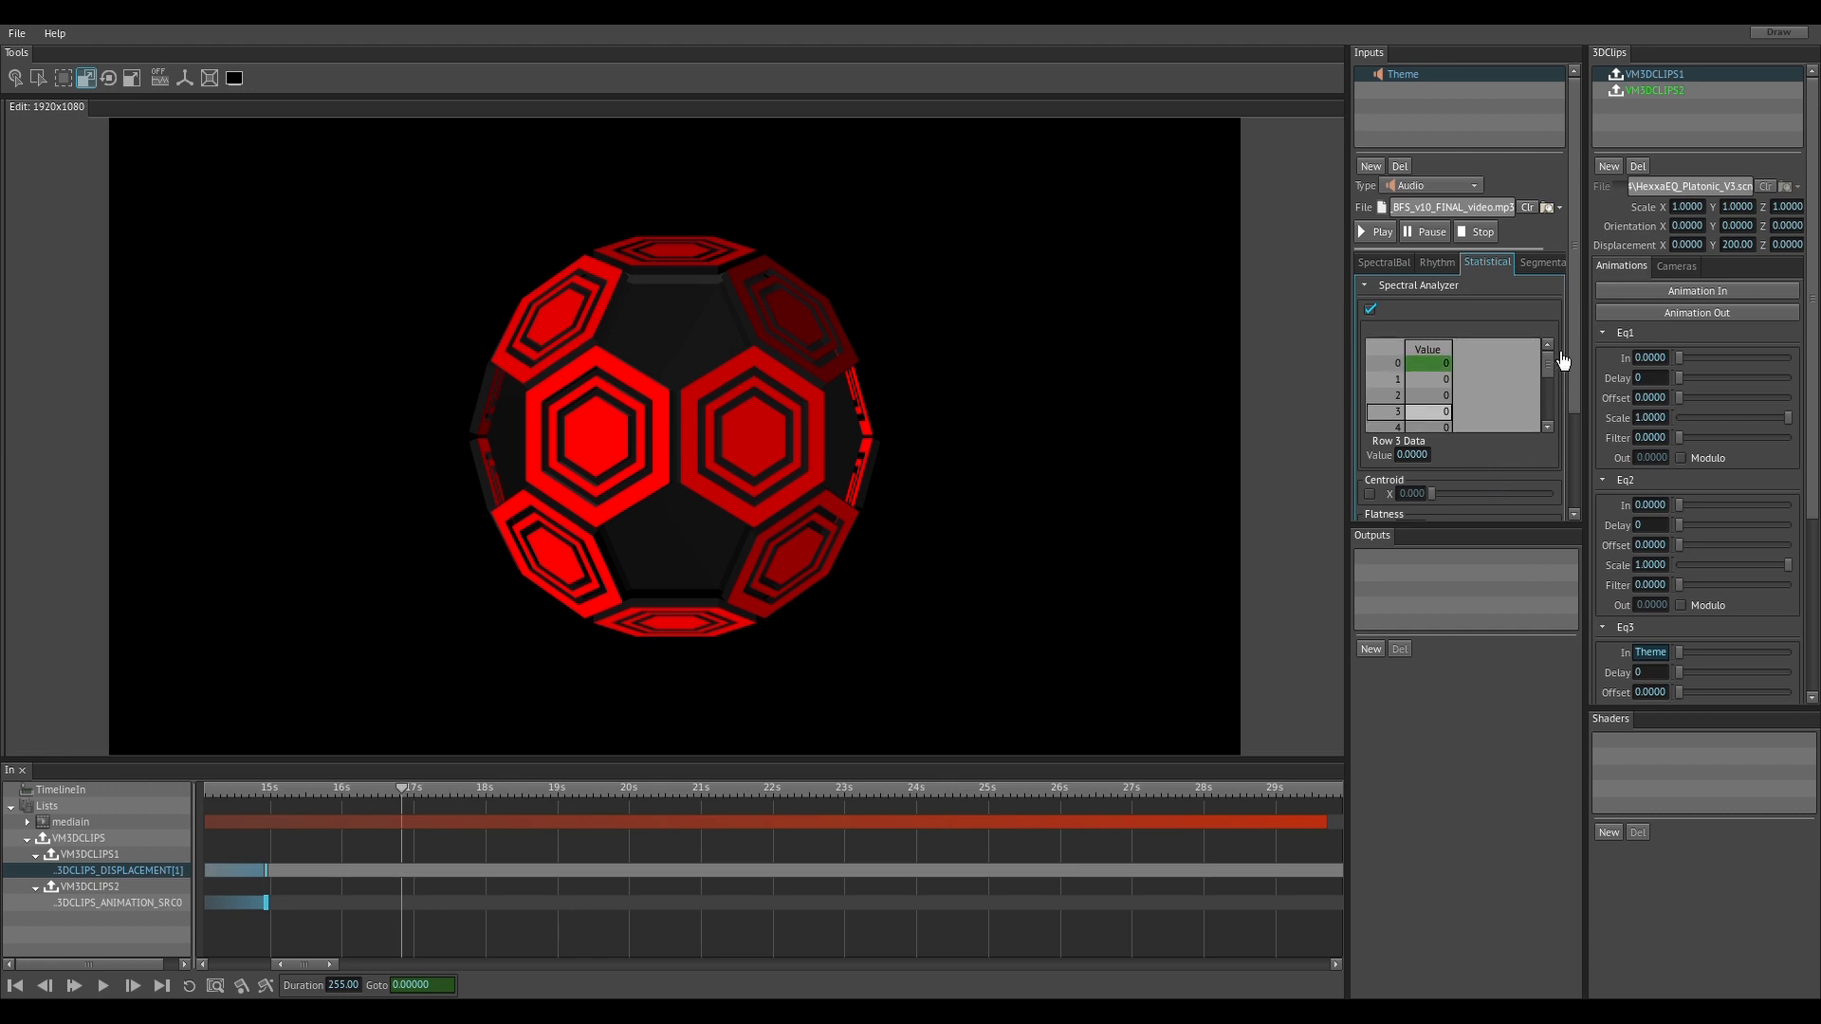
drag(1555, 390, 1549, 398)
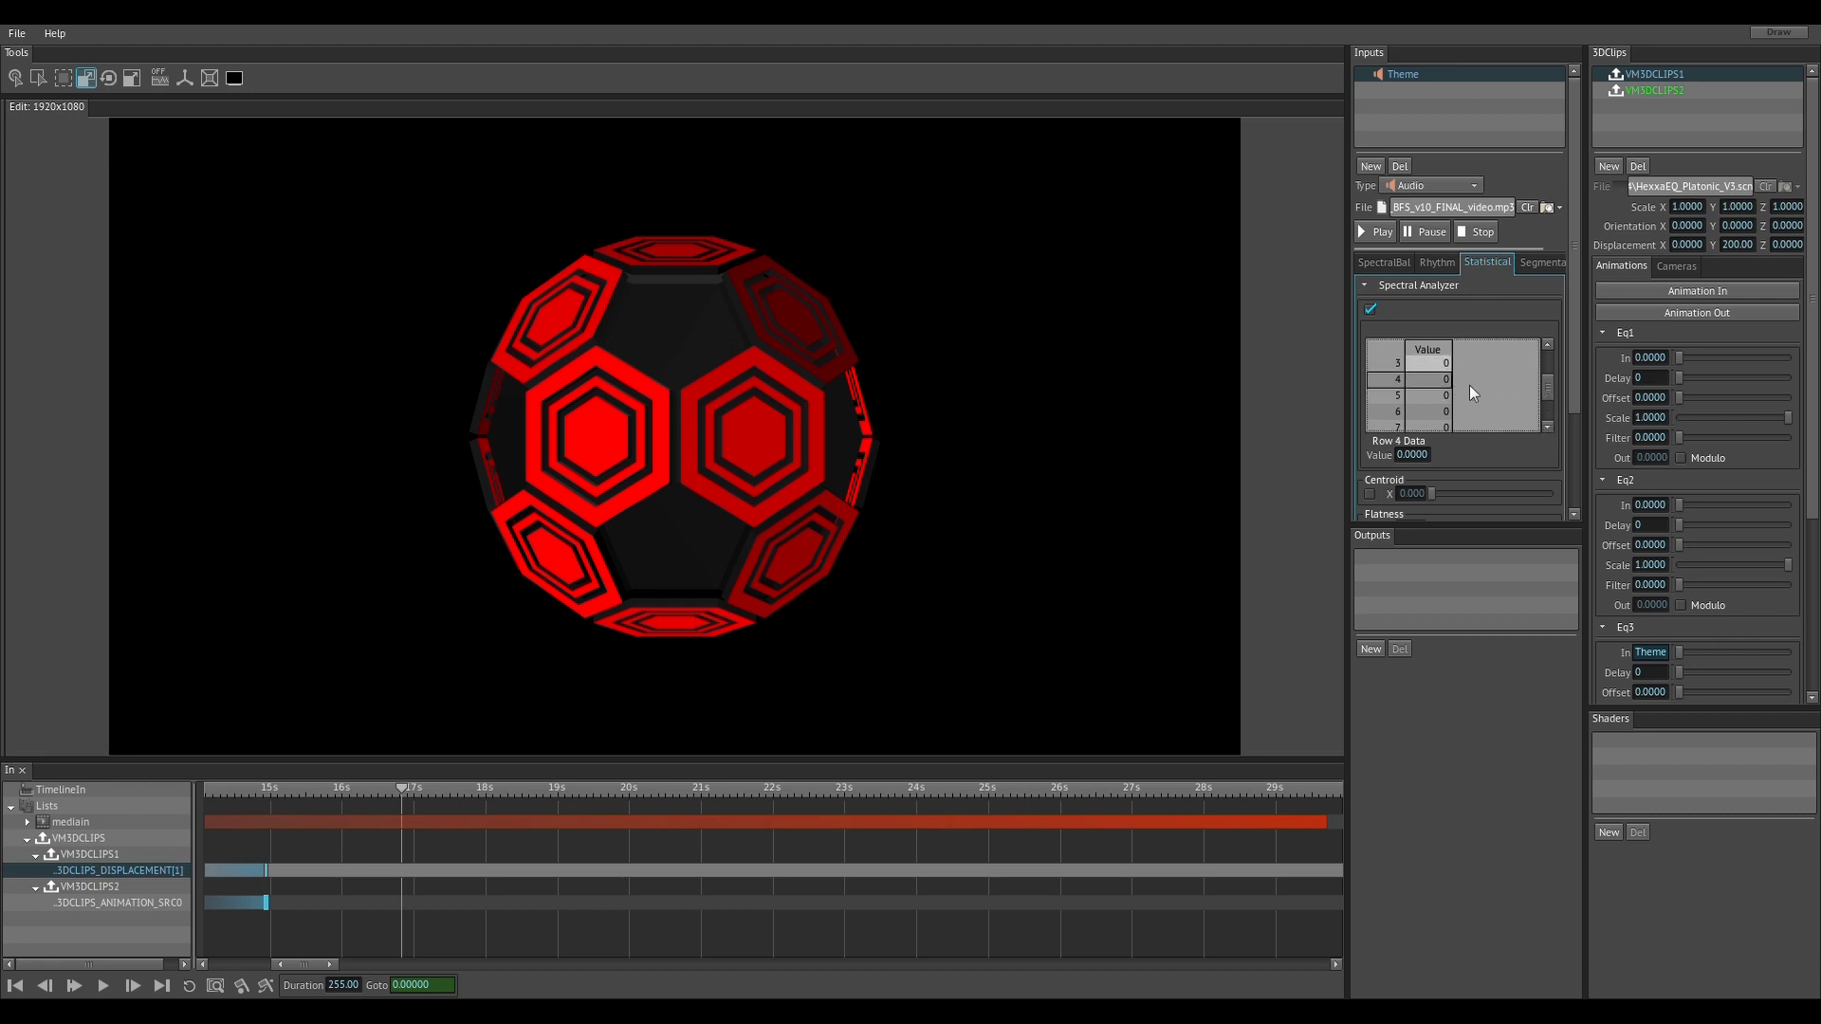
mouse_move(1548, 385)
mouse_down()
mouse_move(1550, 406)
mouse_move(1548, 379)
mouse_up()
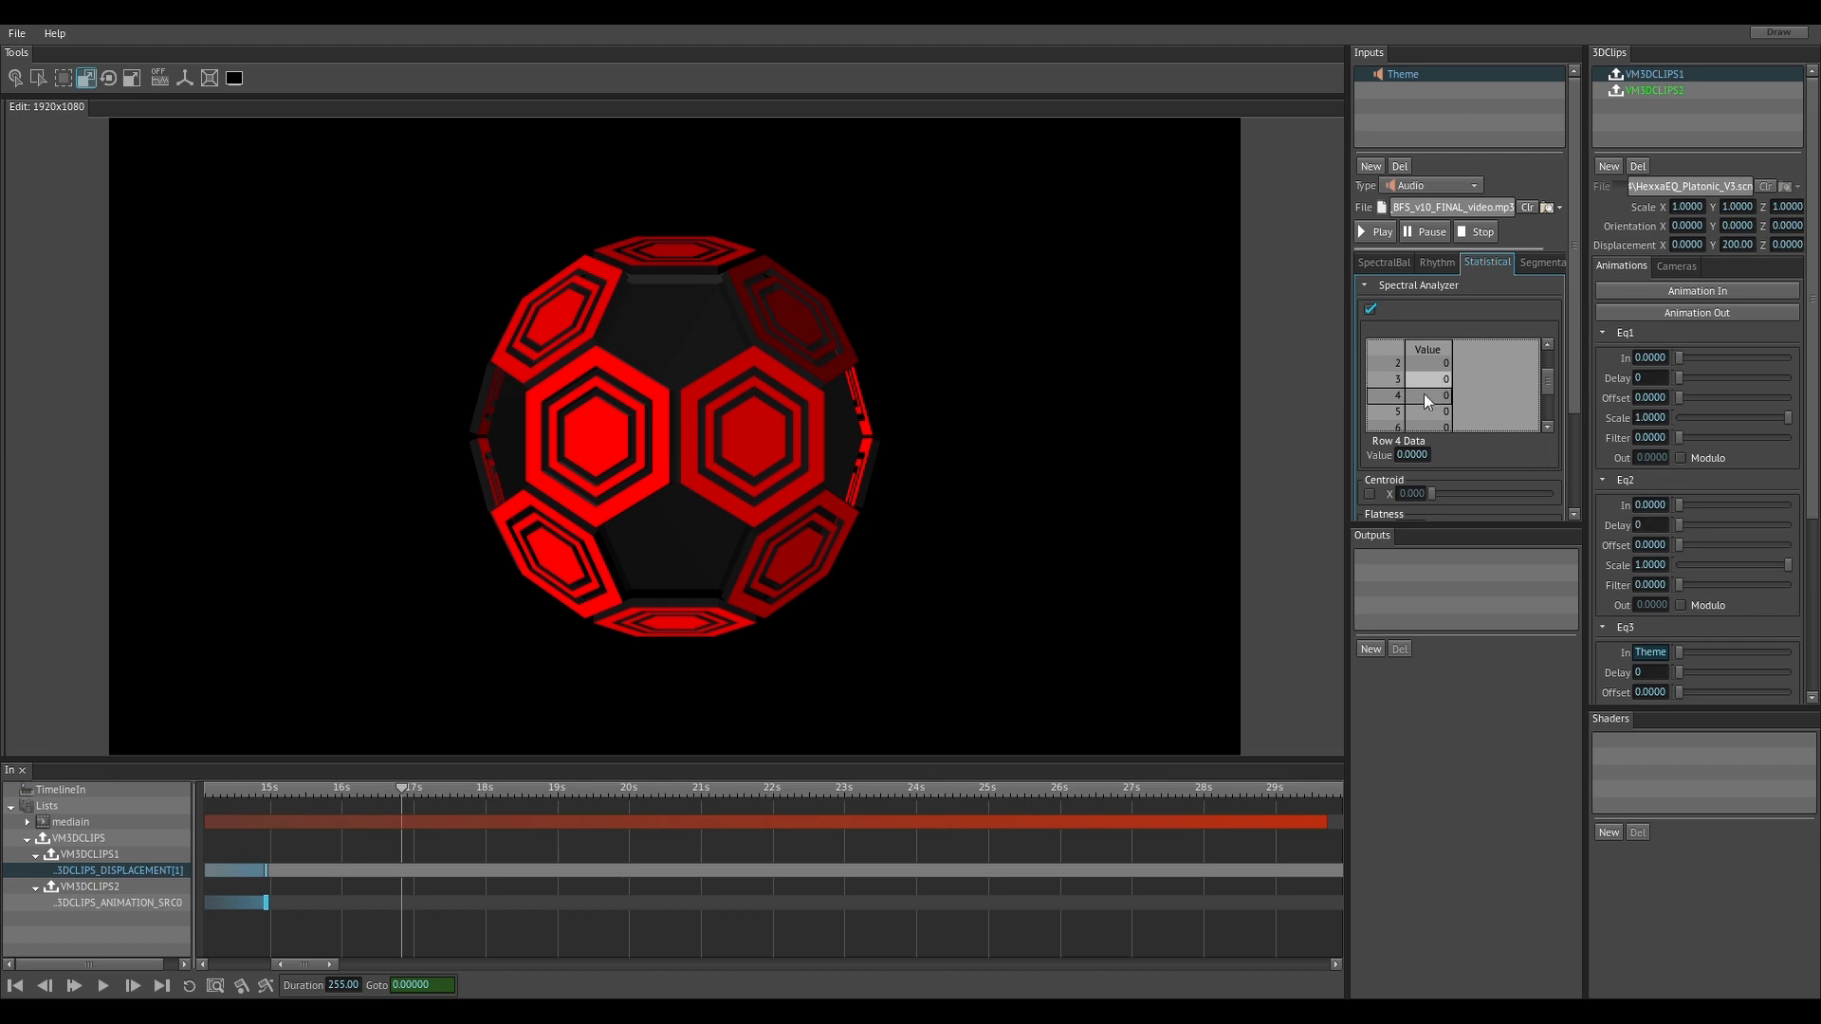
drag(1424, 396, 1656, 507)
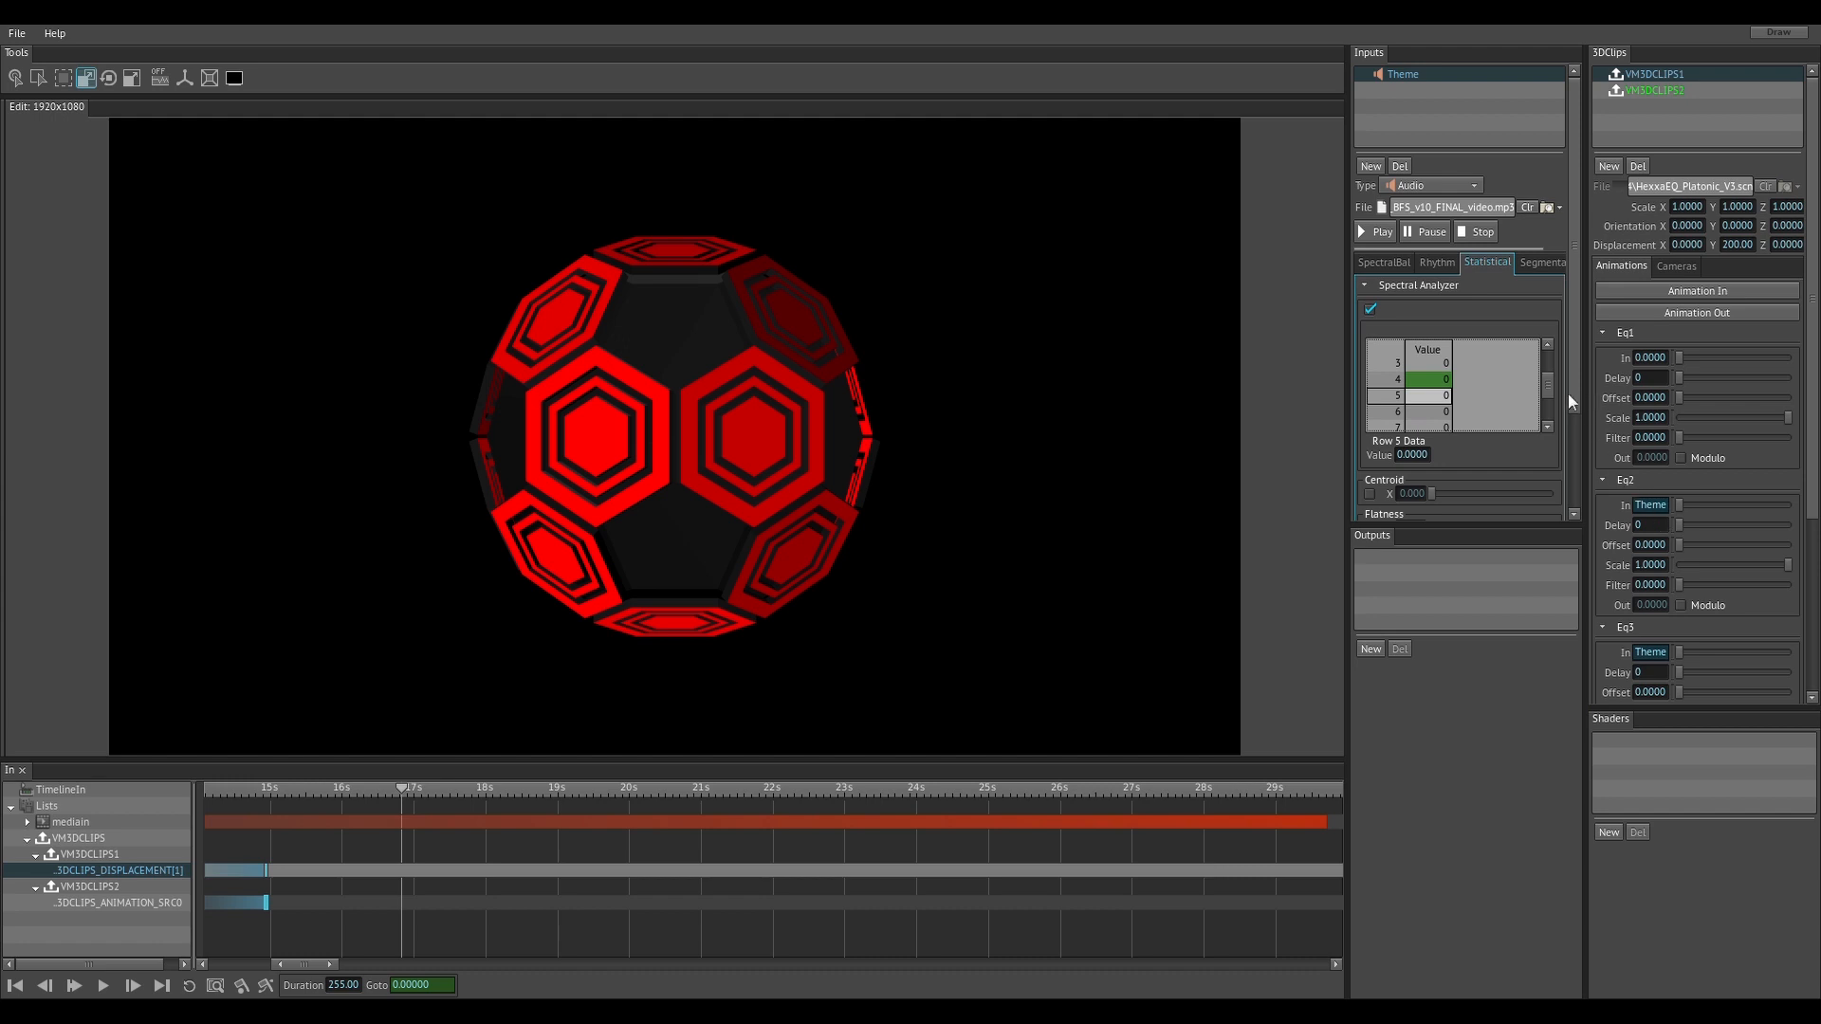
scroll(1517, 412, down, 1)
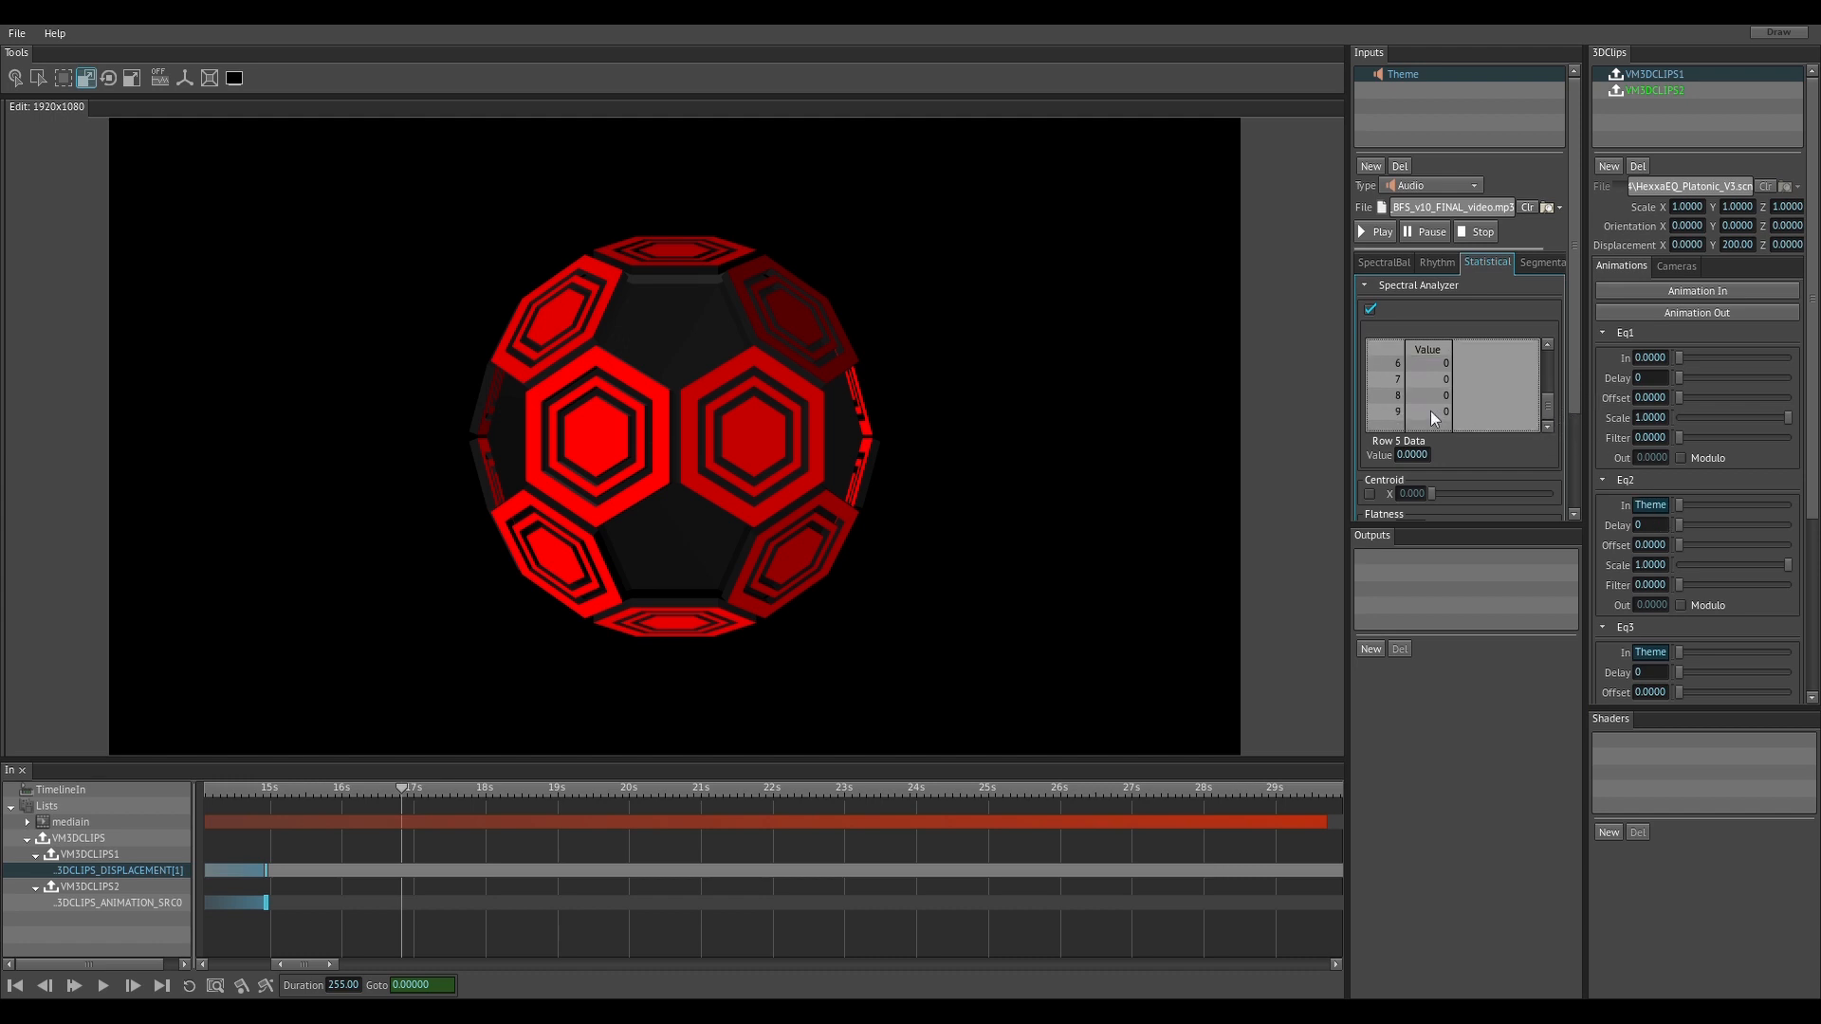
drag(1431, 410, 1648, 362)
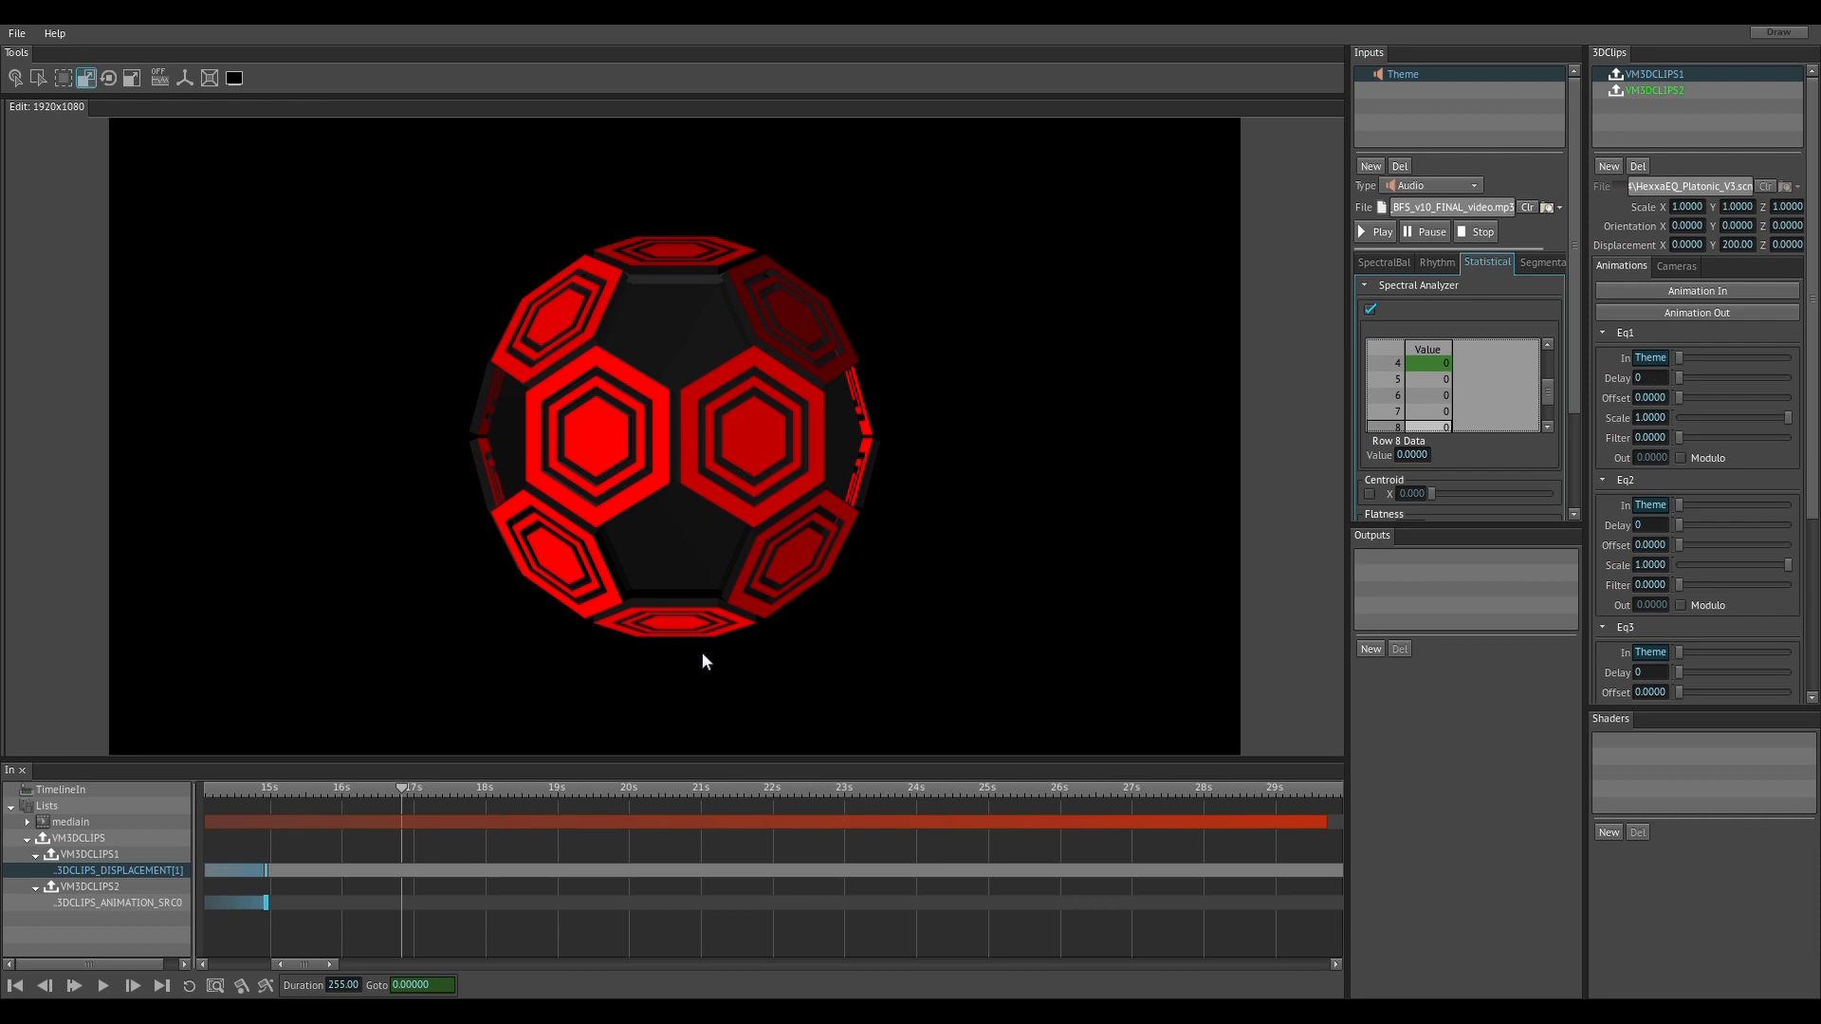
Play the timeline from the start to check how the Eq animations react to the music, and pause it.
click(15, 985)
click(103, 985)
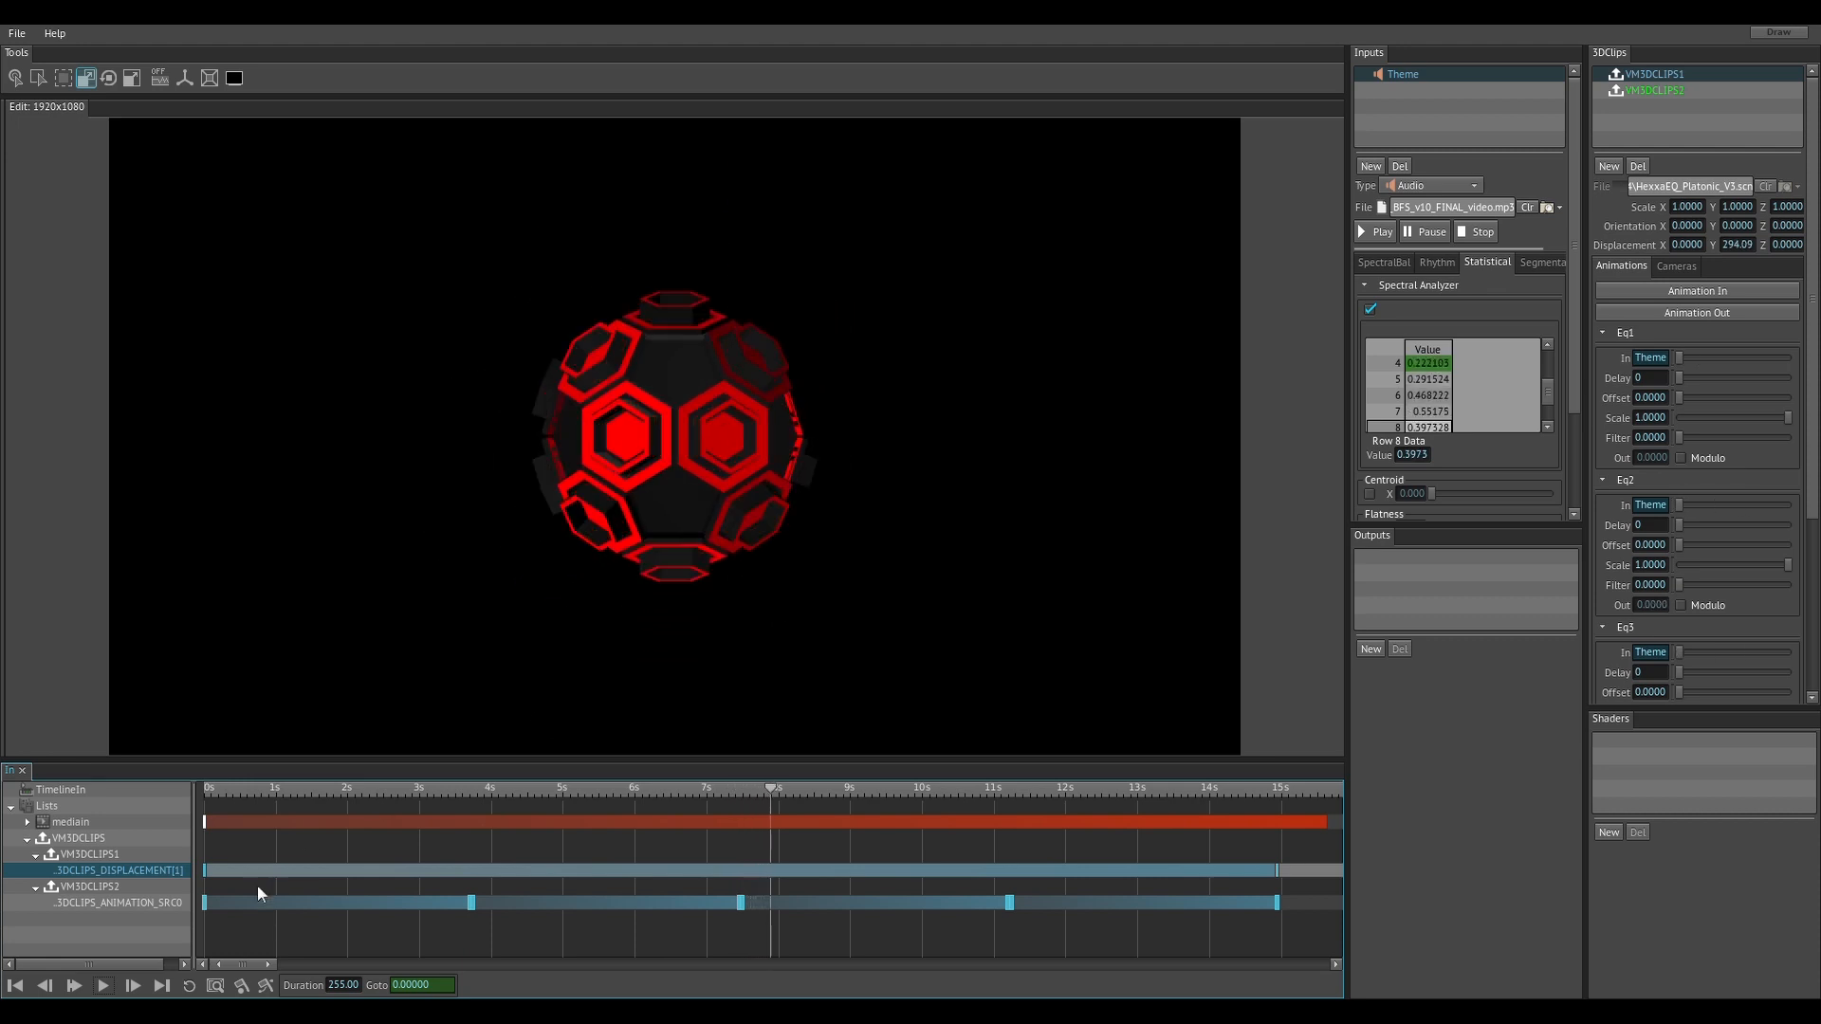
click(106, 988)
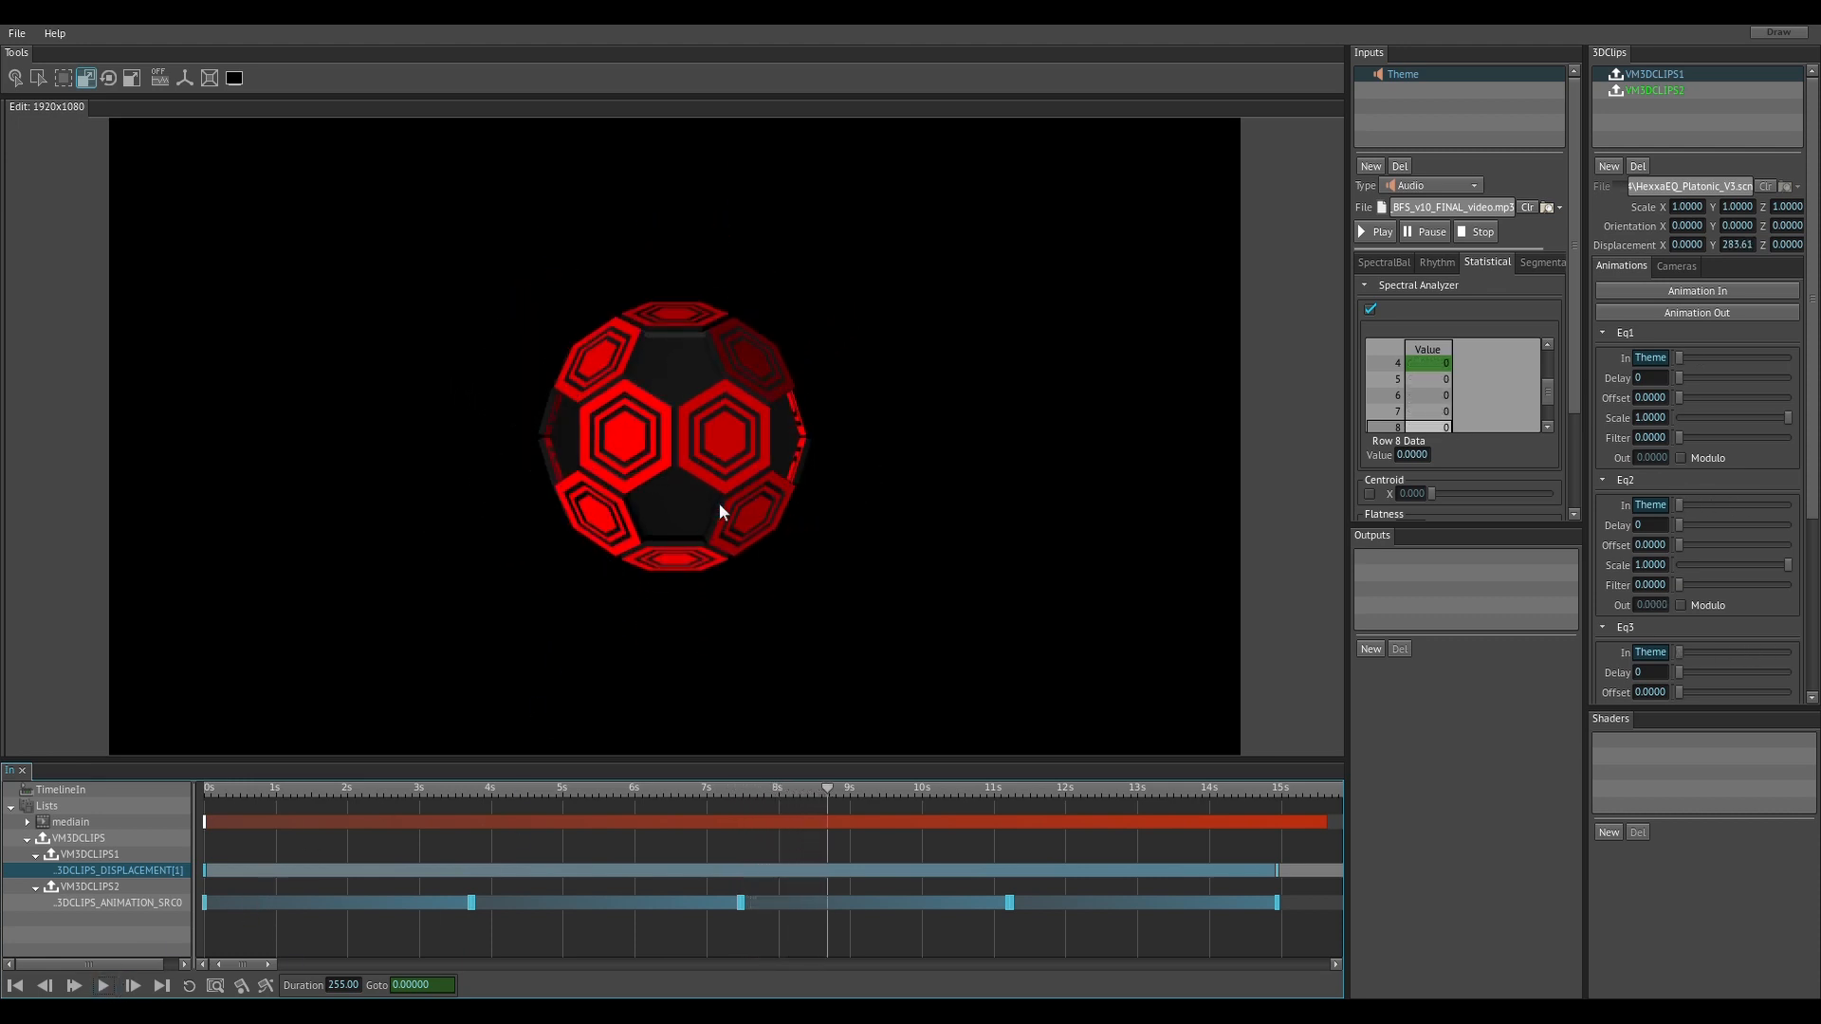
Collapse the Eq1, Eq2 and Eq3 animation settings of the VM3DCLIPS1 clip.
click(1603, 333)
click(1603, 355)
click(1604, 379)
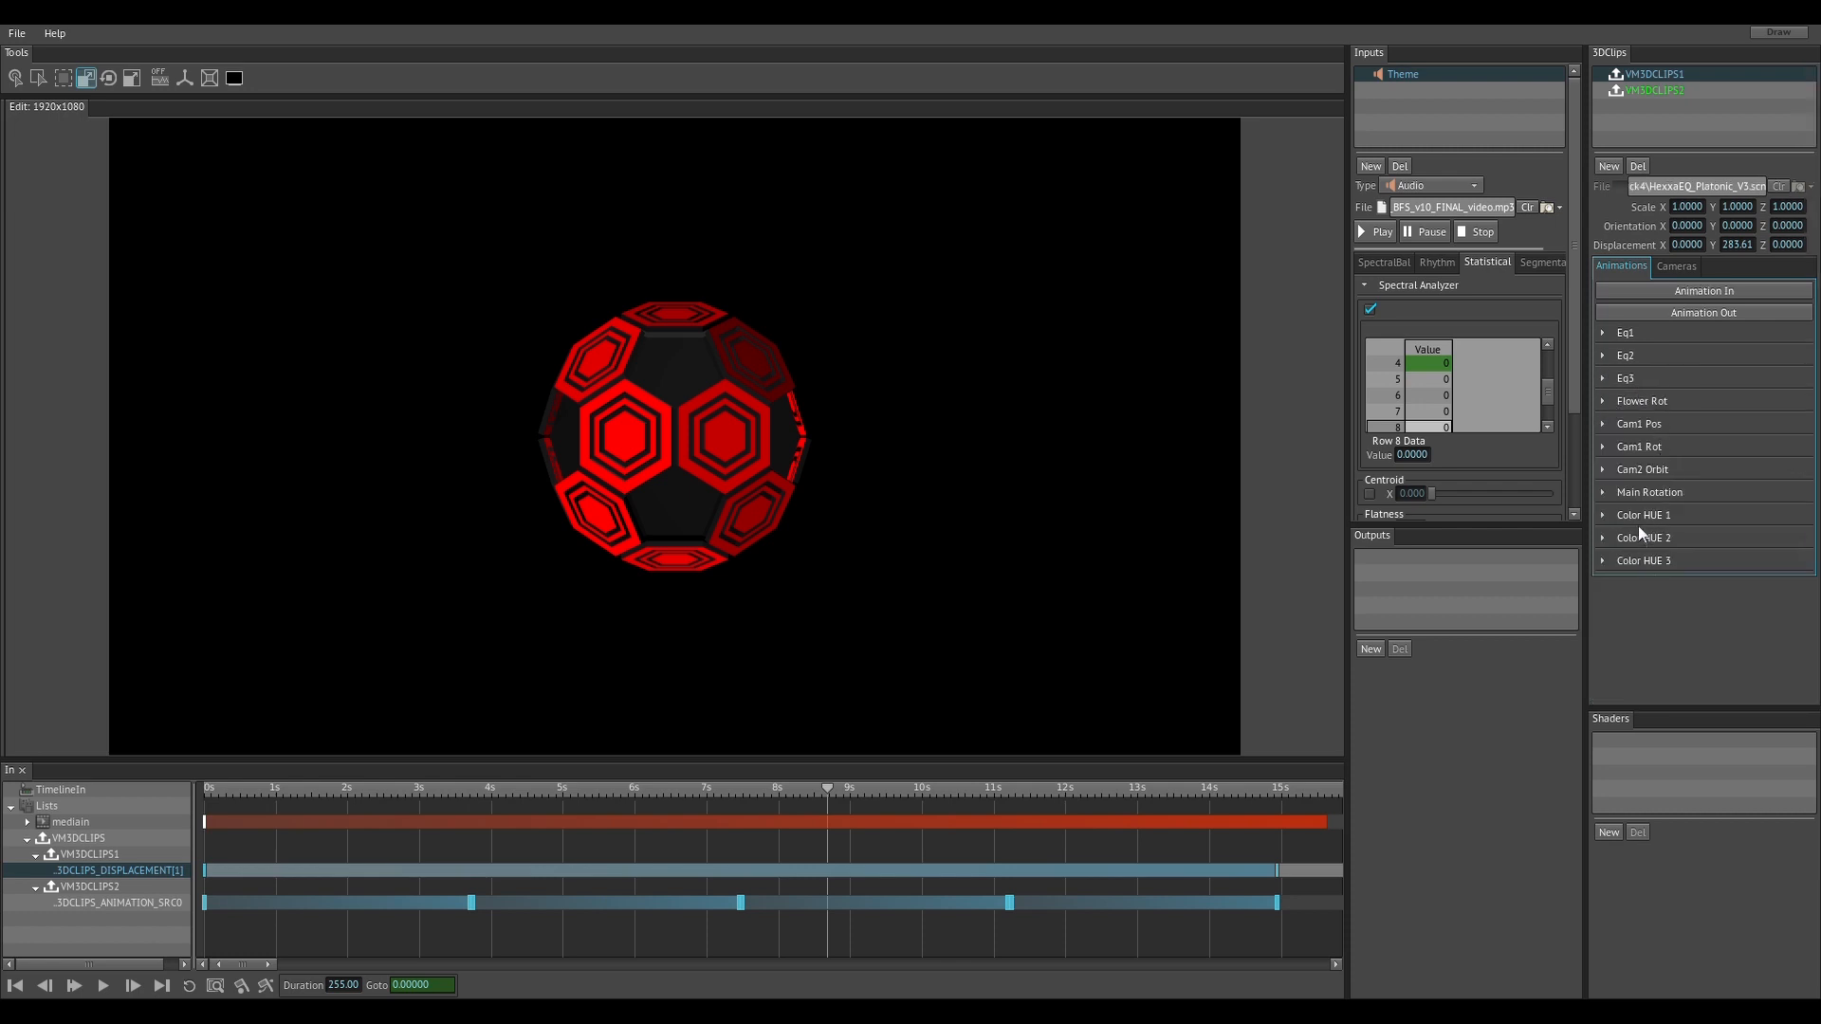
Expand the Color HUE 1, Color HUE 2 and Color HUE 3 settings and test the effect of raising Color HUE 1's In value.
click(1603, 515)
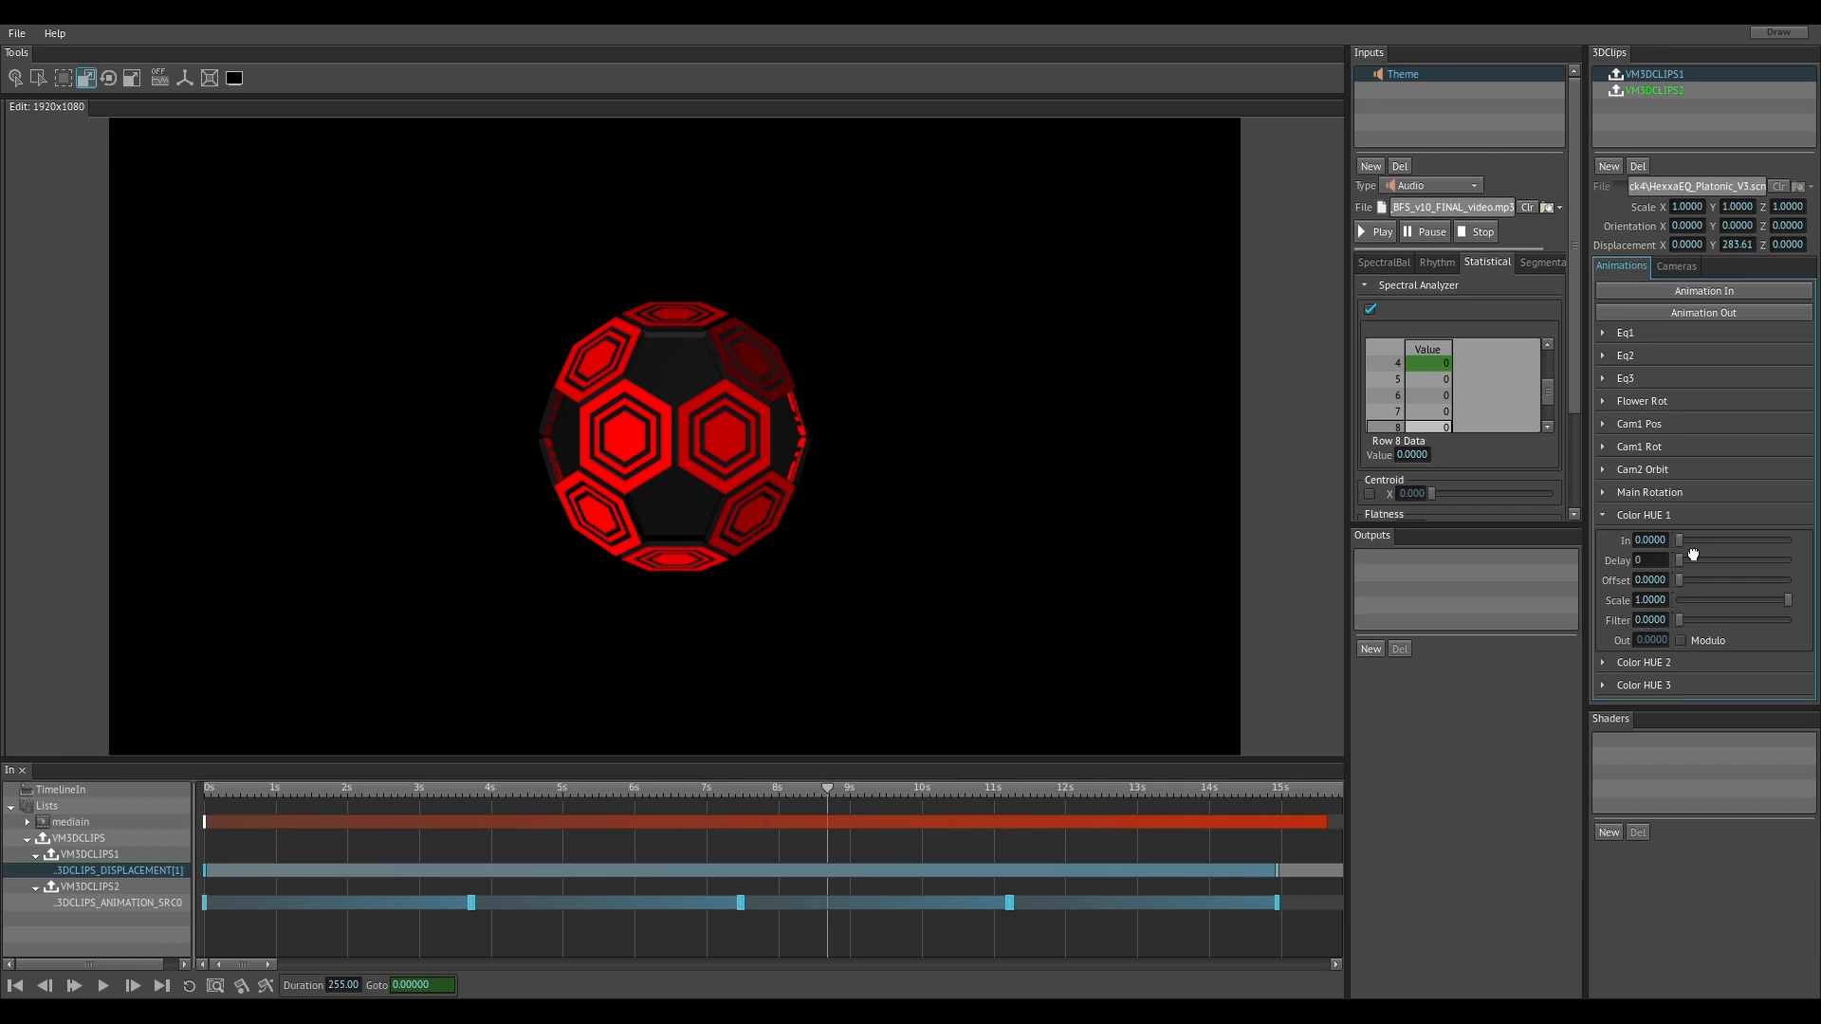
drag(1680, 541, 1705, 560)
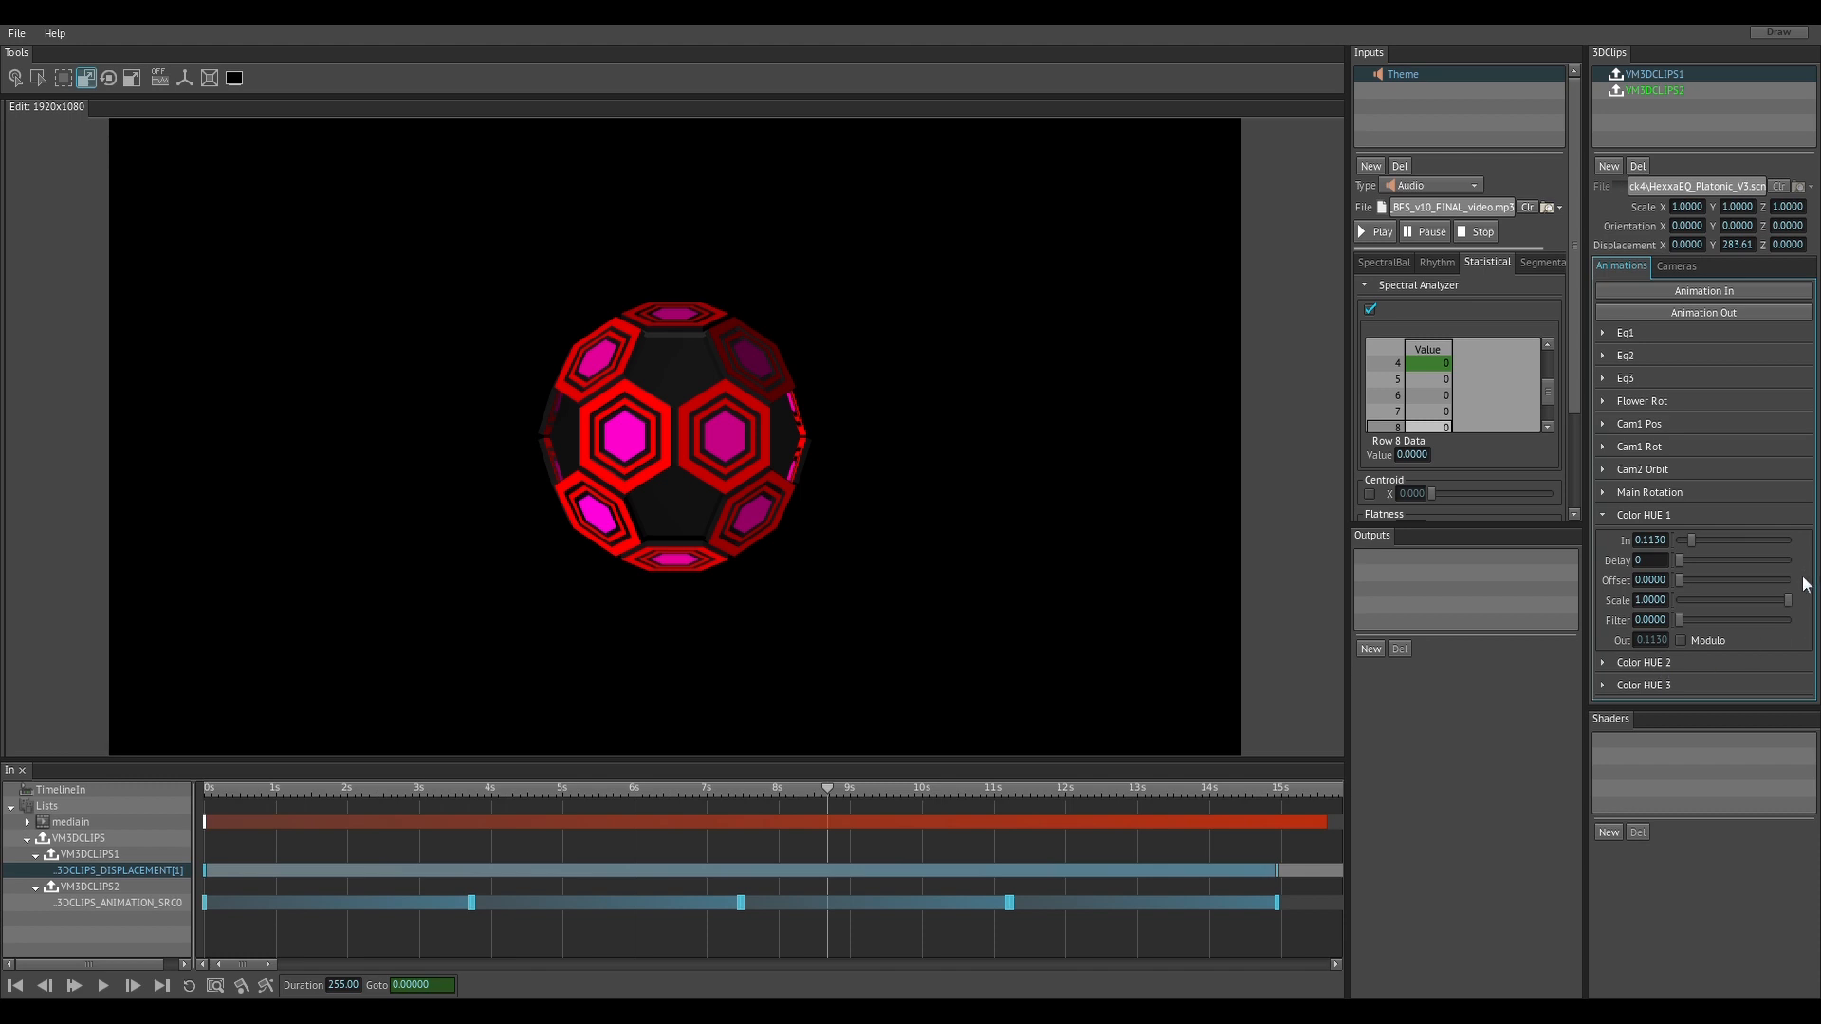
click(1603, 662)
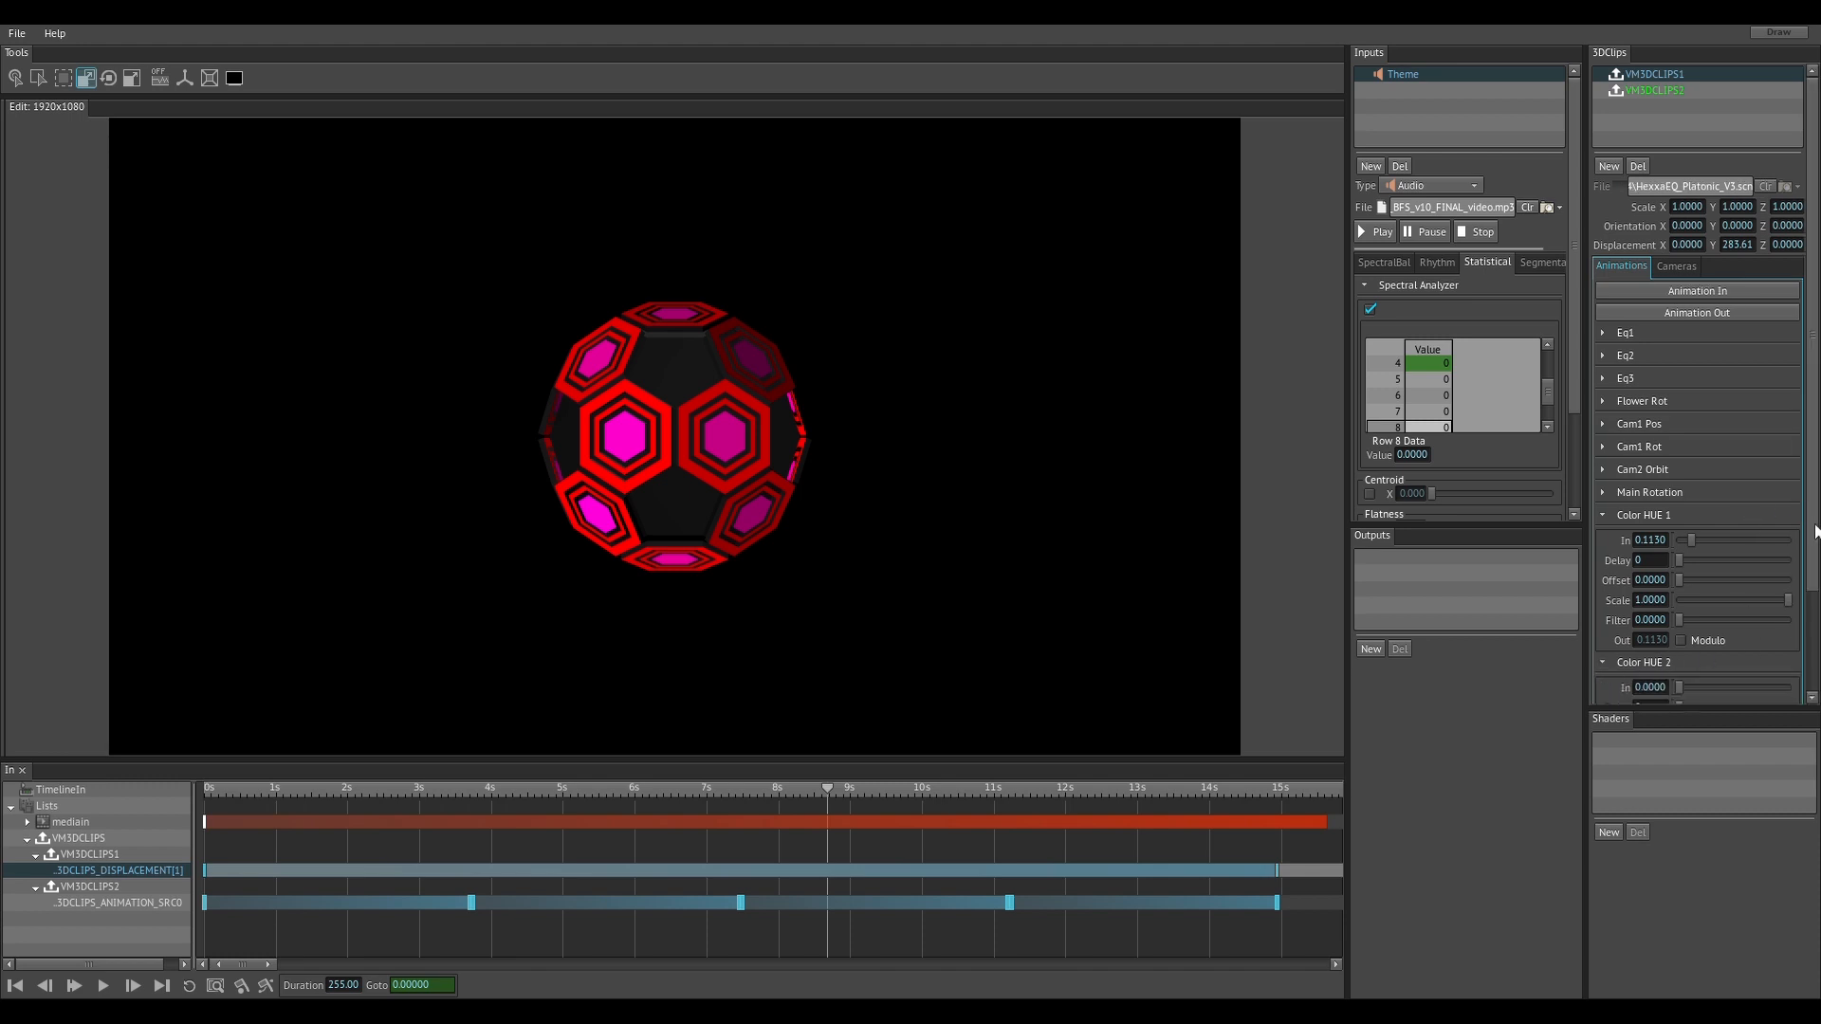
drag(1813, 520, 1814, 640)
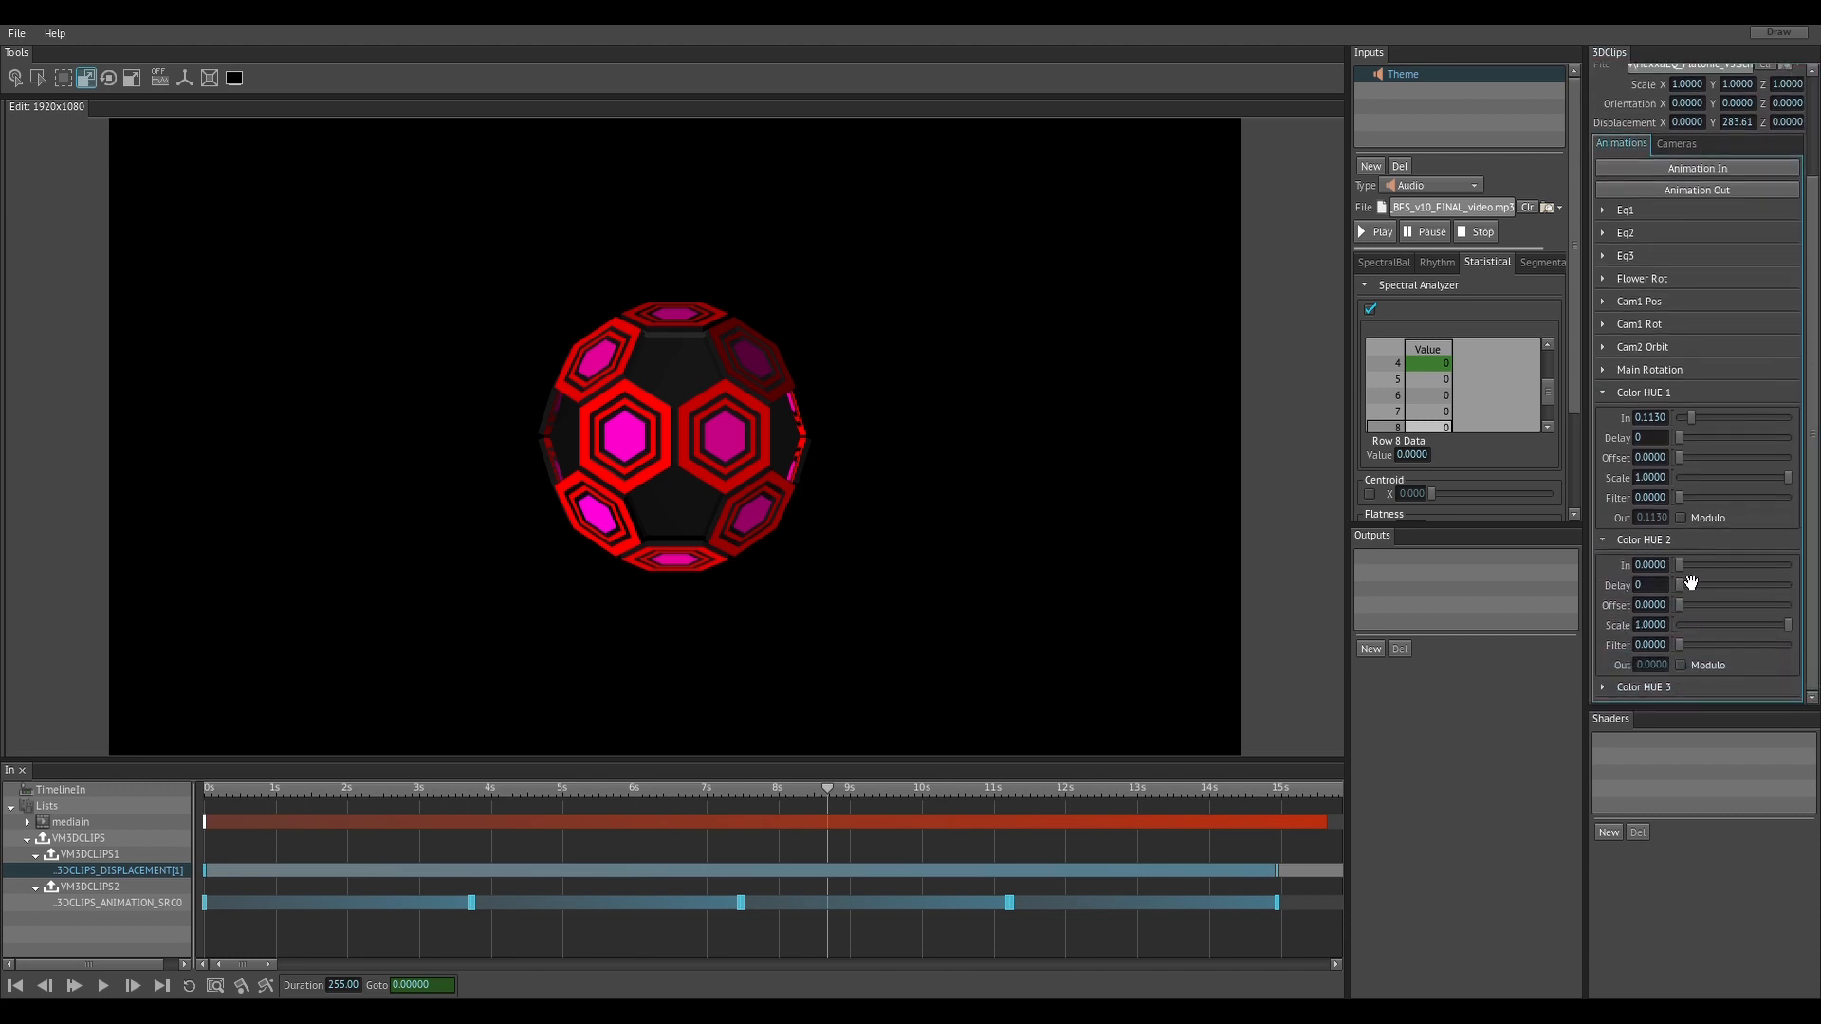
mouse_move(1693, 581)
mouse_down()
mouse_move(1732, 581)
mouse_move(1690, 584)
mouse_up()
click(1602, 686)
click(1812, 698)
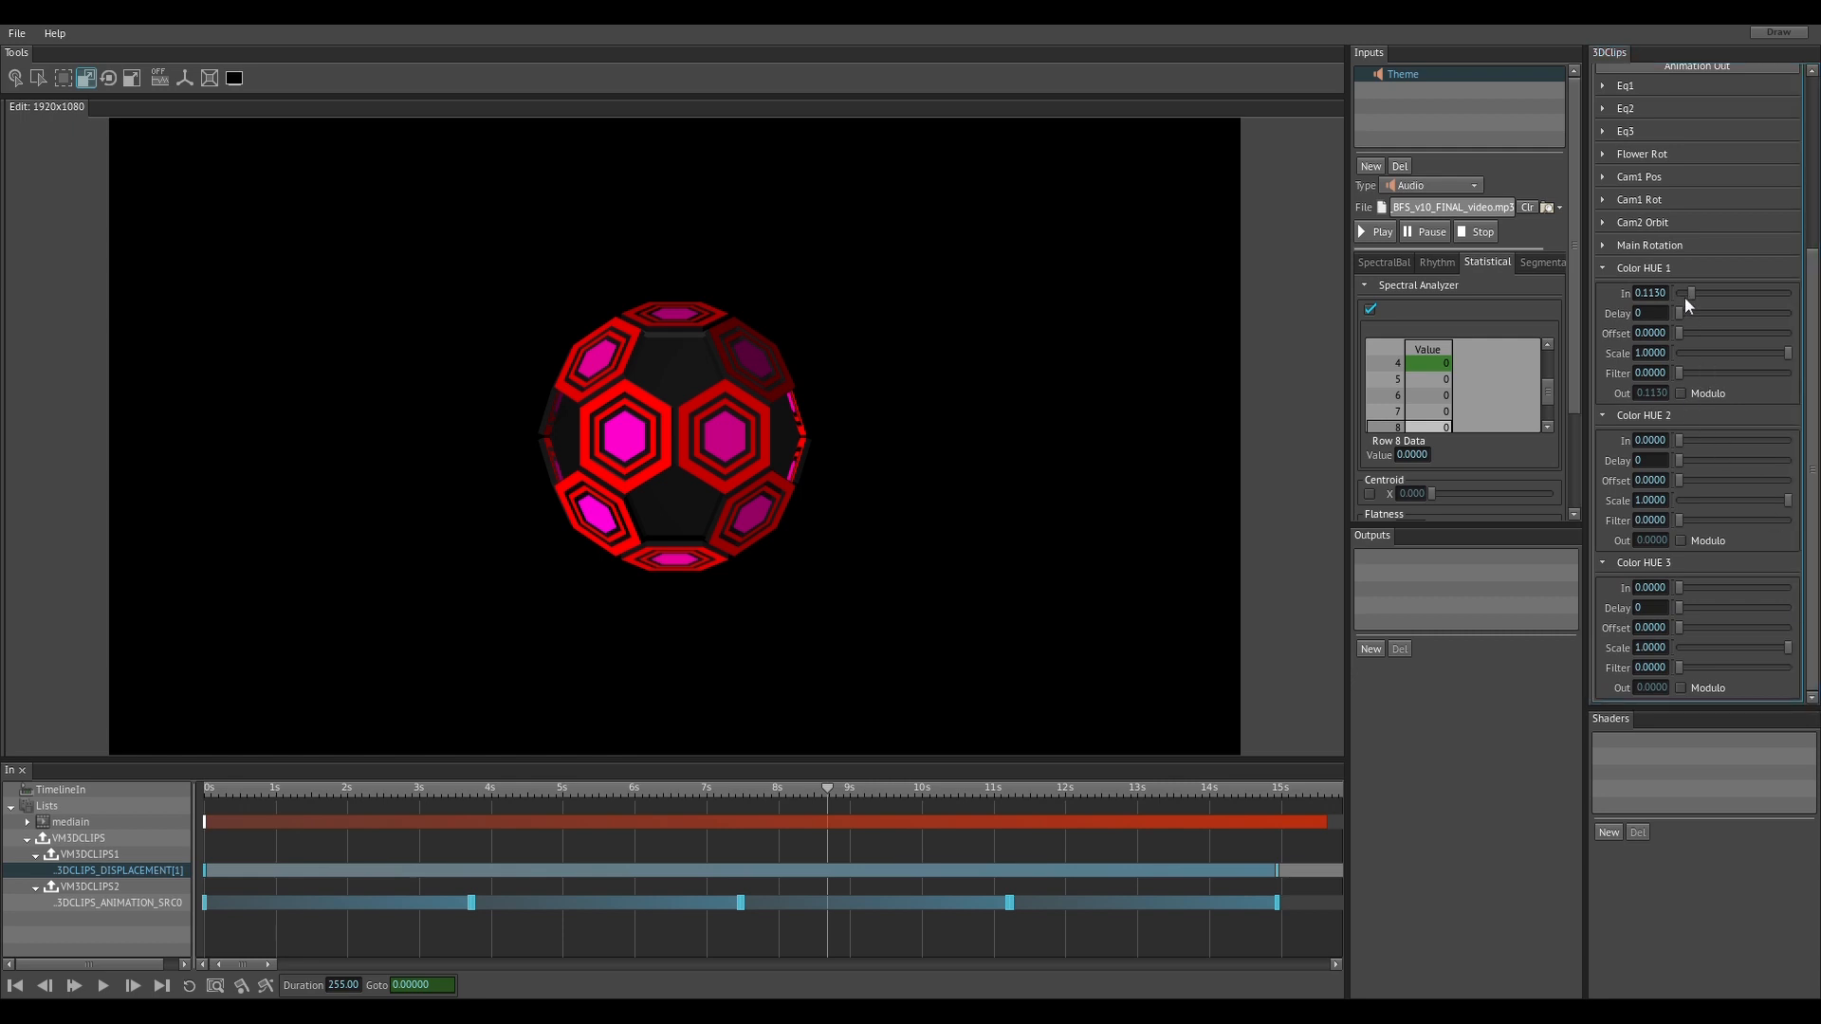
Try a high In value for Color HUE 1 and set it to 0.9.
drag(1692, 294, 1793, 322)
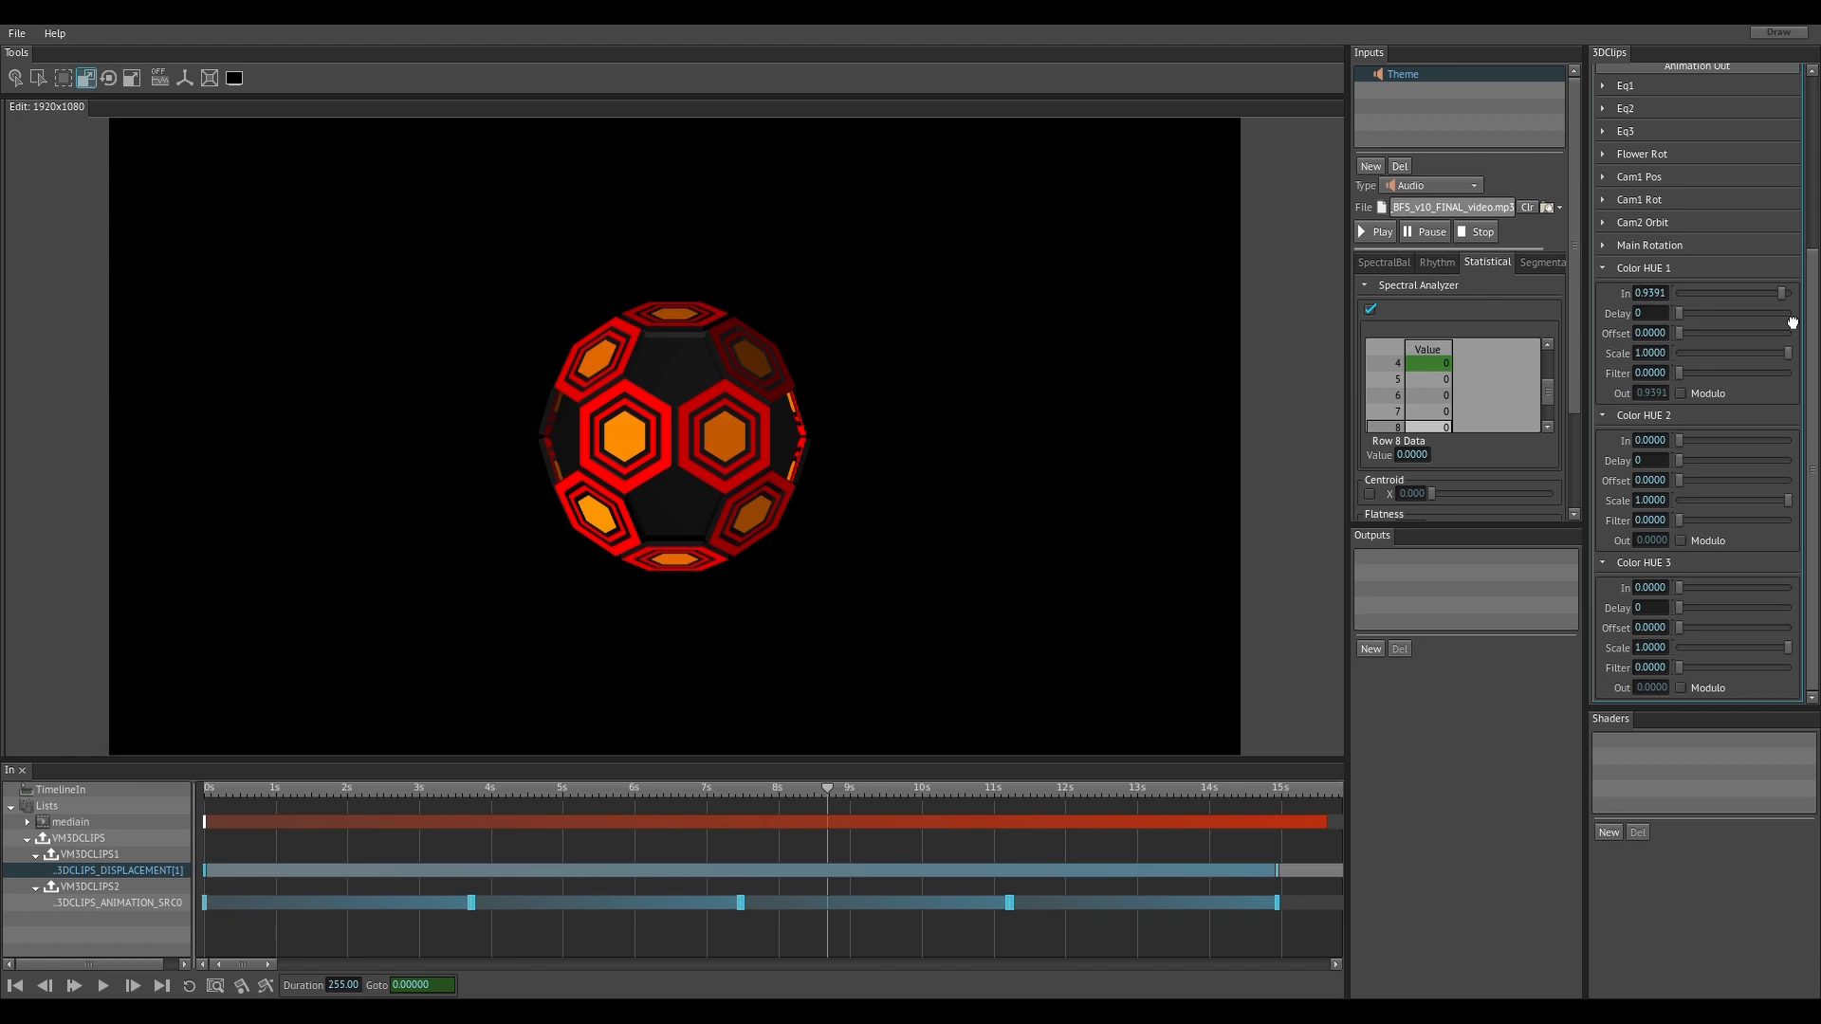
double_click(1653, 294)
text(0.9)
key(Return)
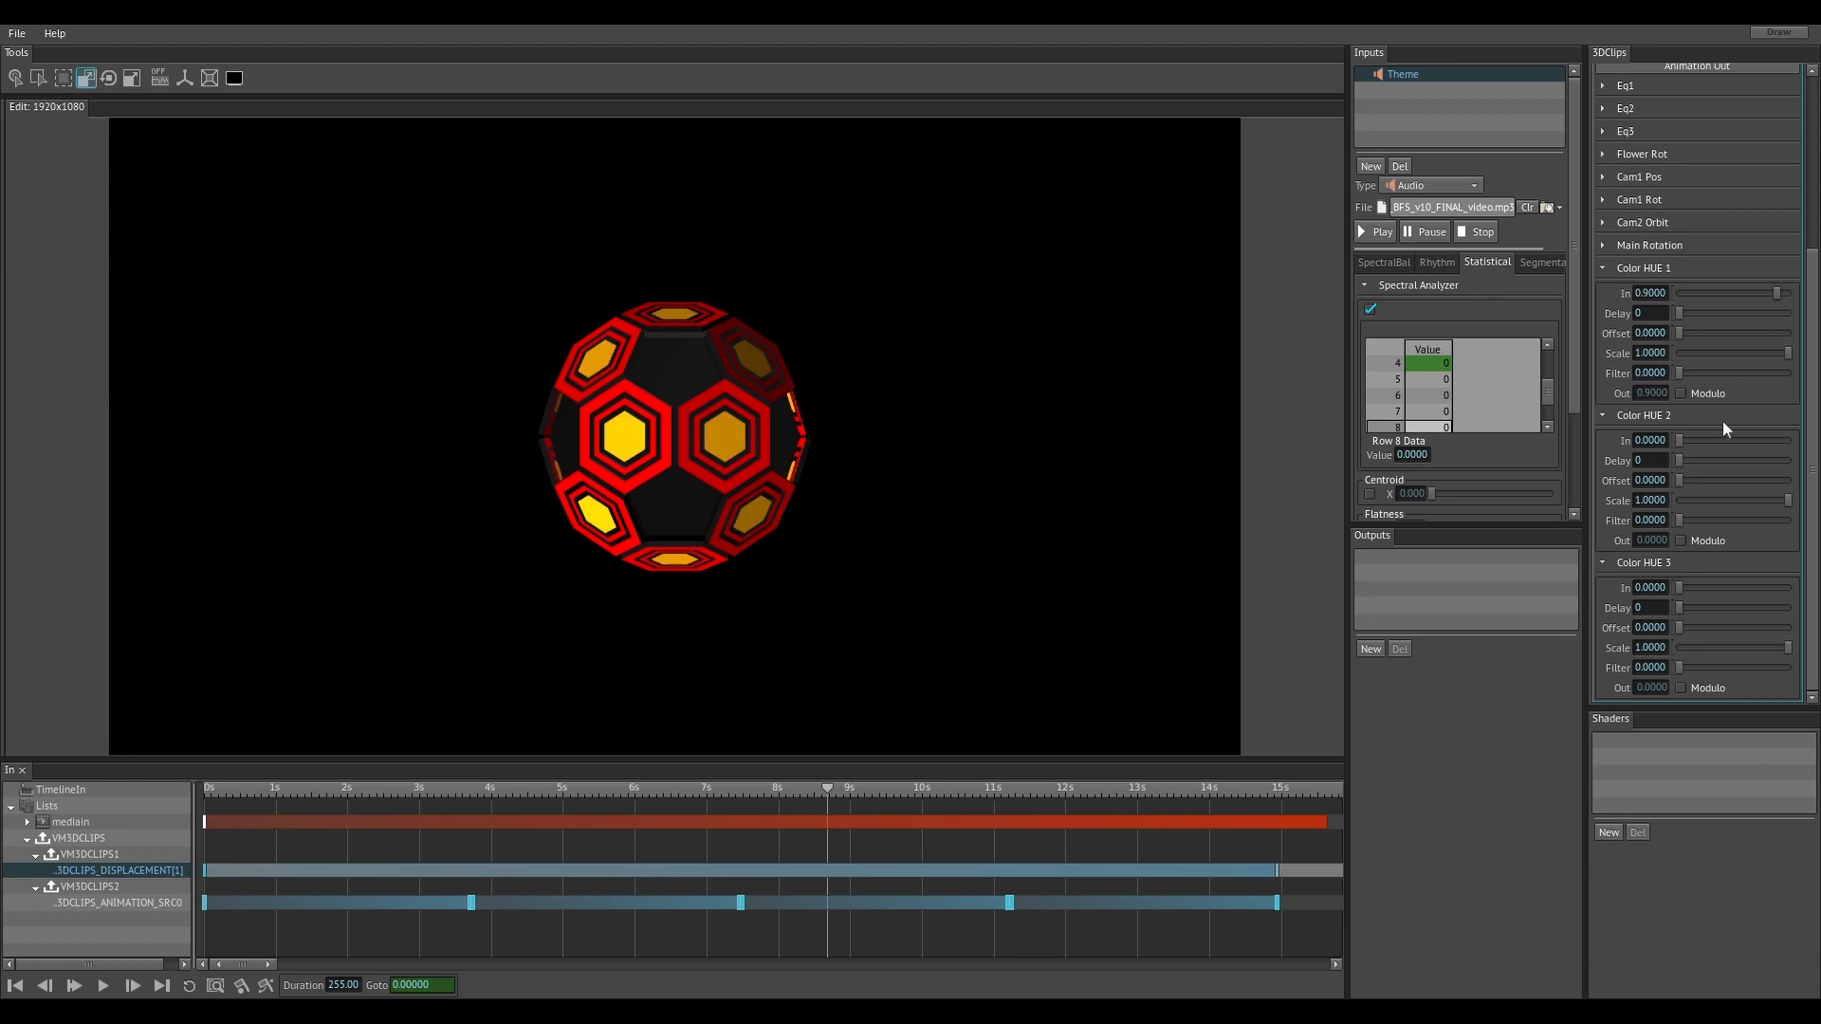
Set the In value of Color HUE 2 to 0.95 and that of Color HUE 3 to about 0.37.
drag(1691, 443, 1713, 456)
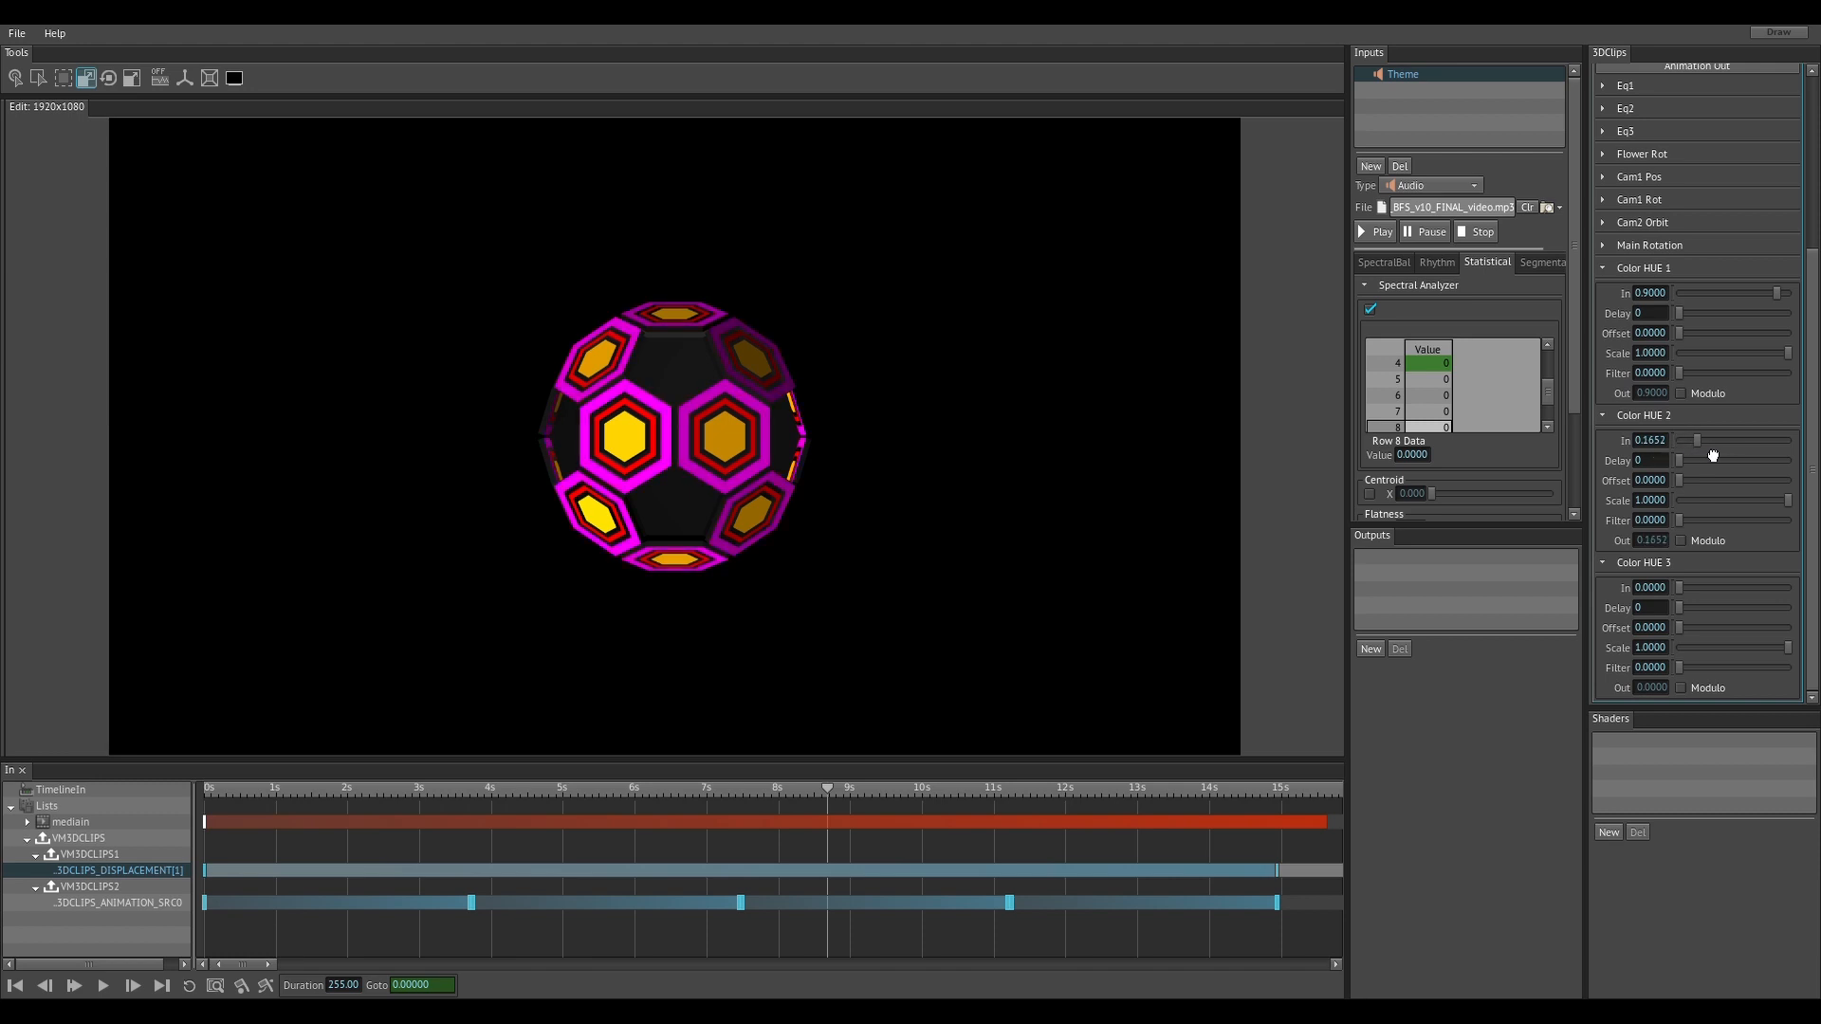
double_click(1658, 443)
text(0.95)
key(Return)
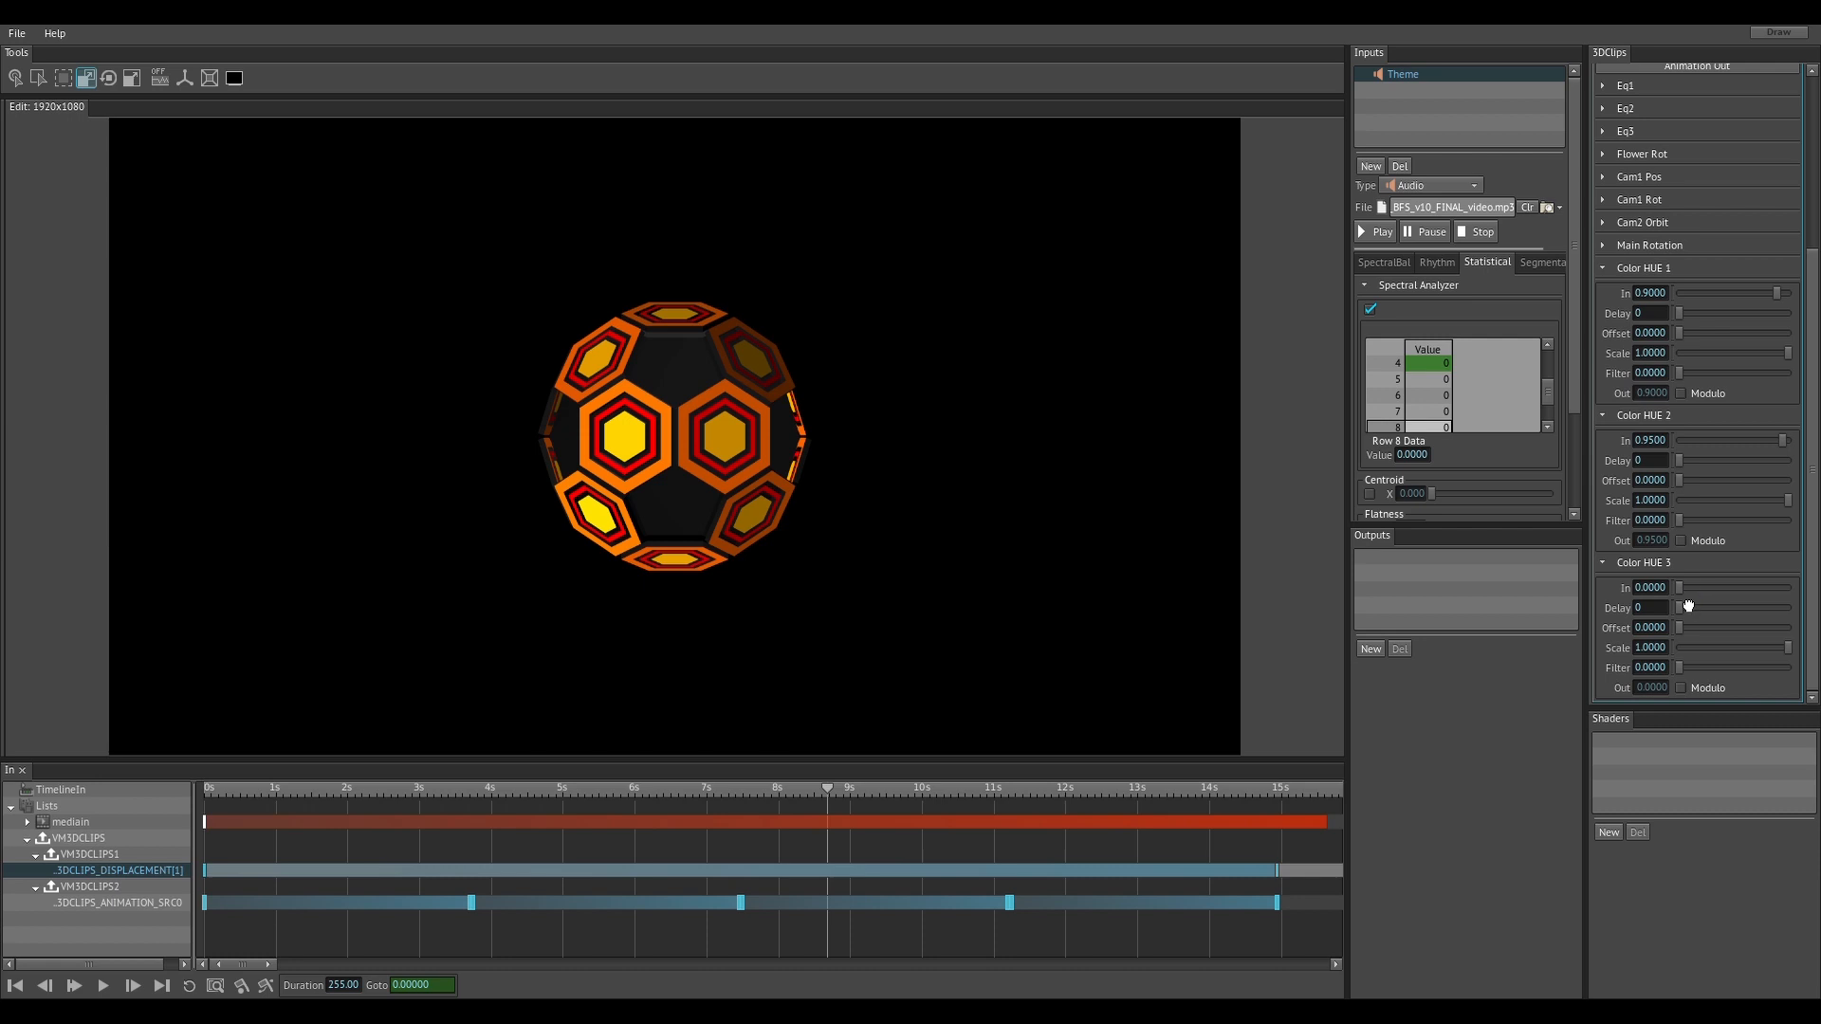
drag(1690, 592, 1731, 599)
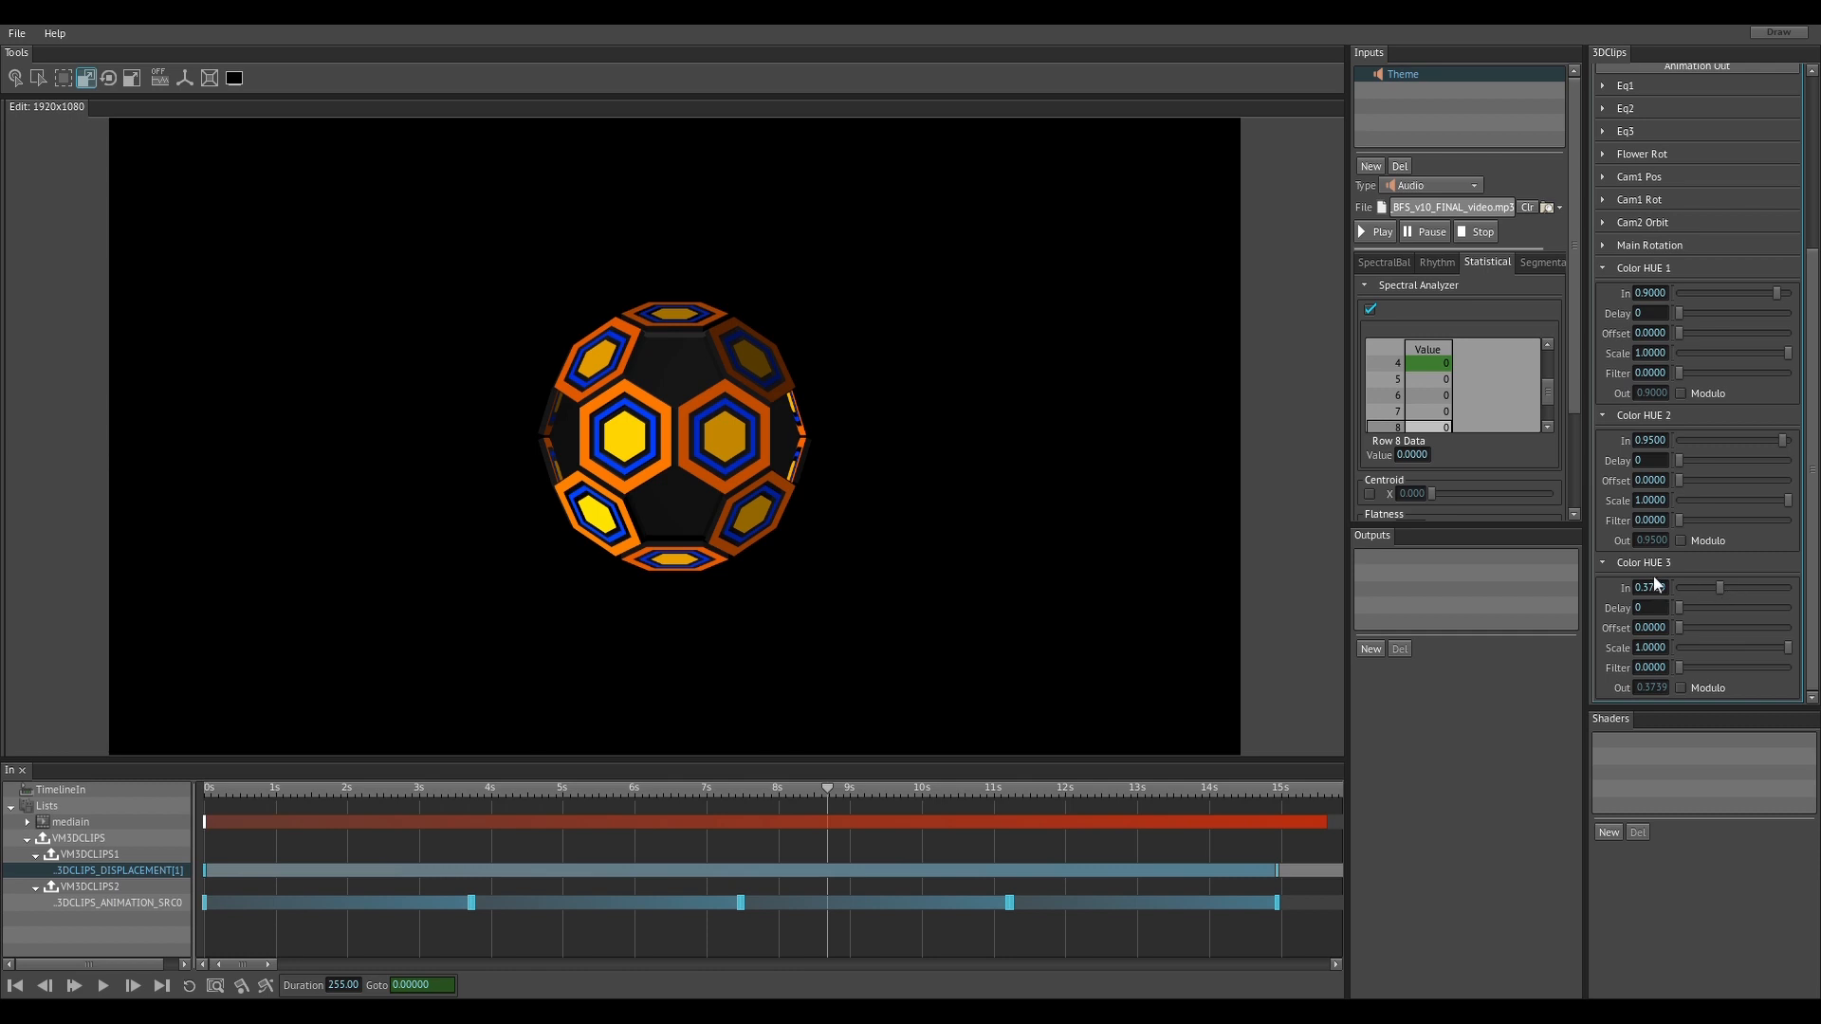
Review the recoloured object in motion from the start, about 15.8 s and about 11.9 s, with more of the timeline shown.
click(15, 986)
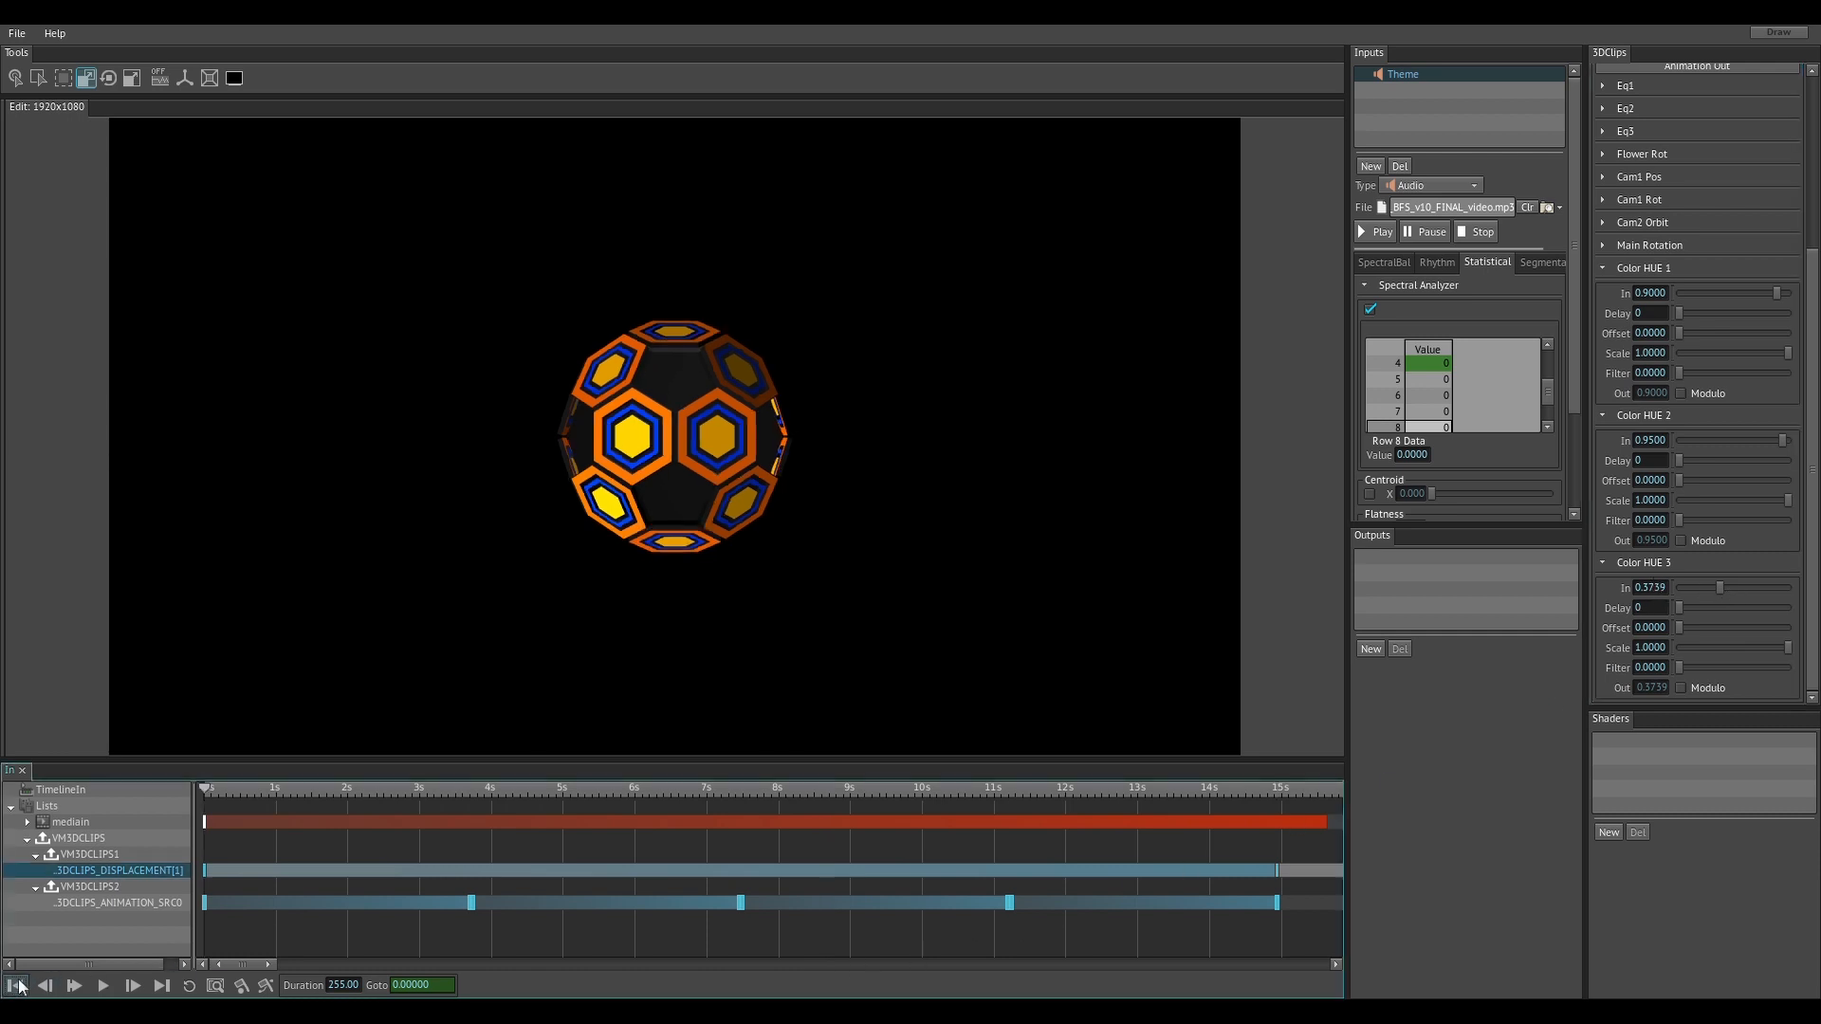
click(100, 987)
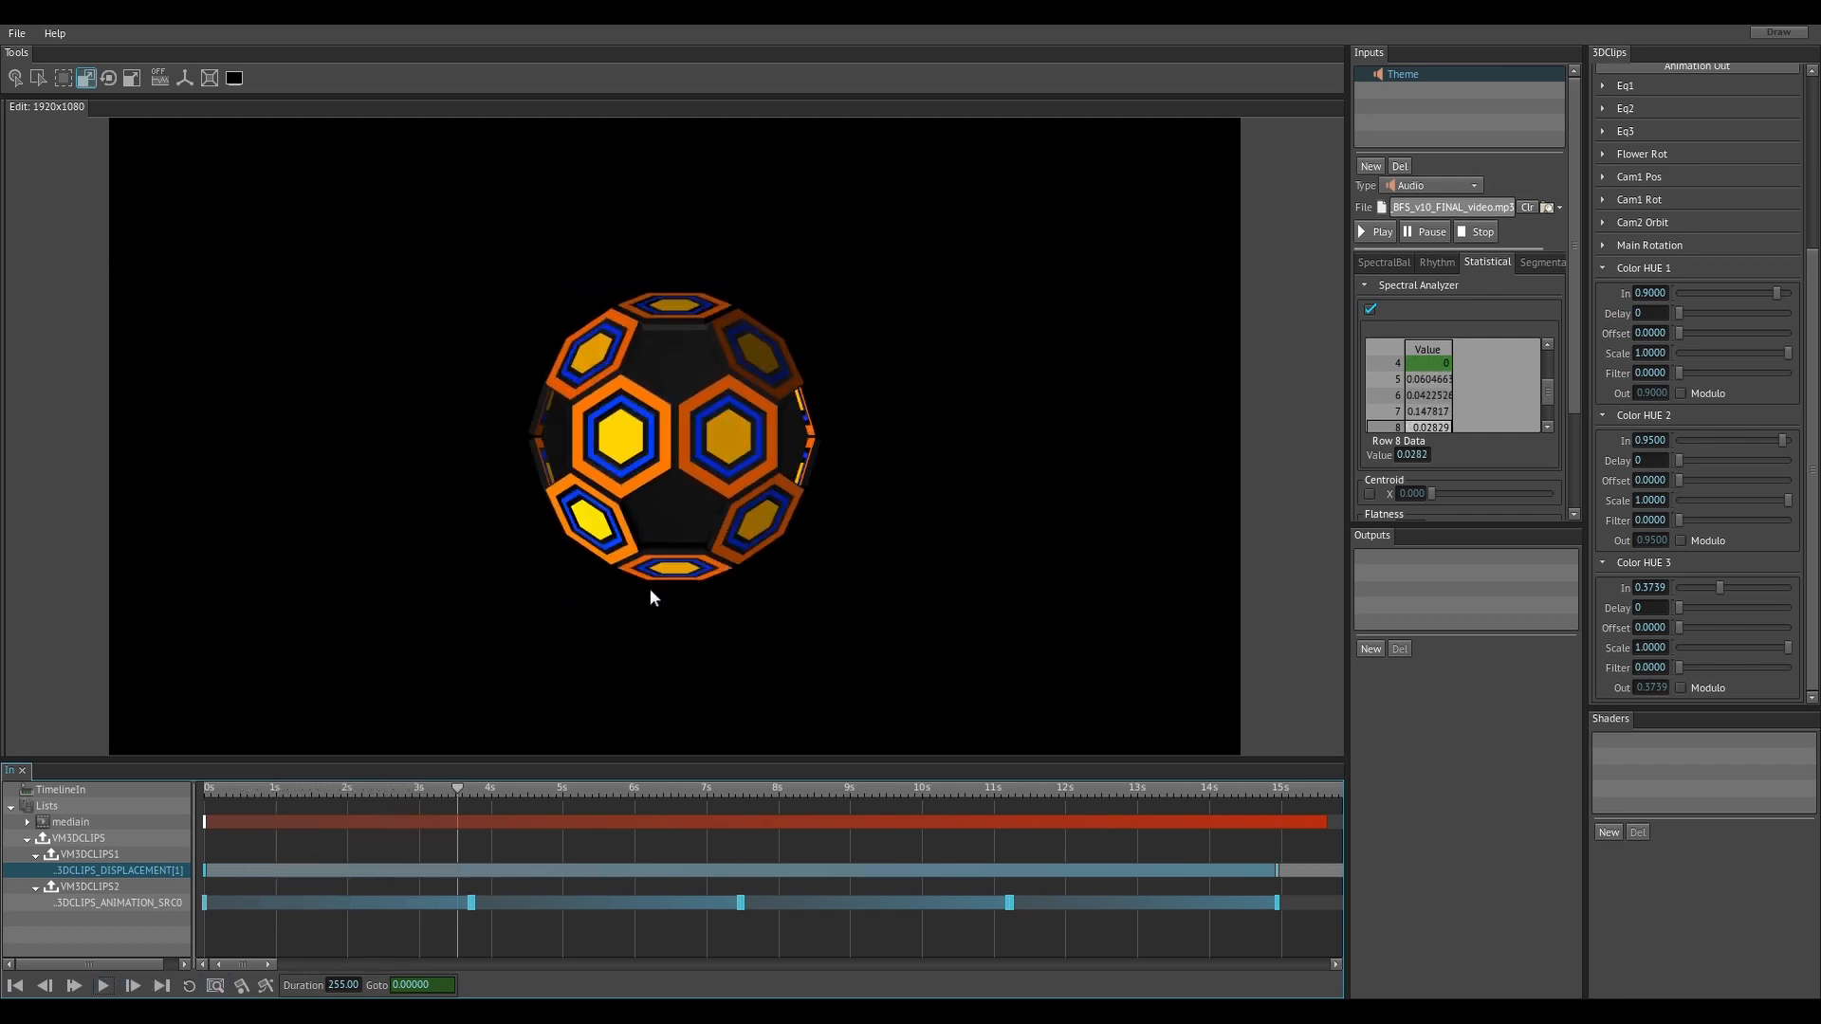
drag(273, 967, 467, 977)
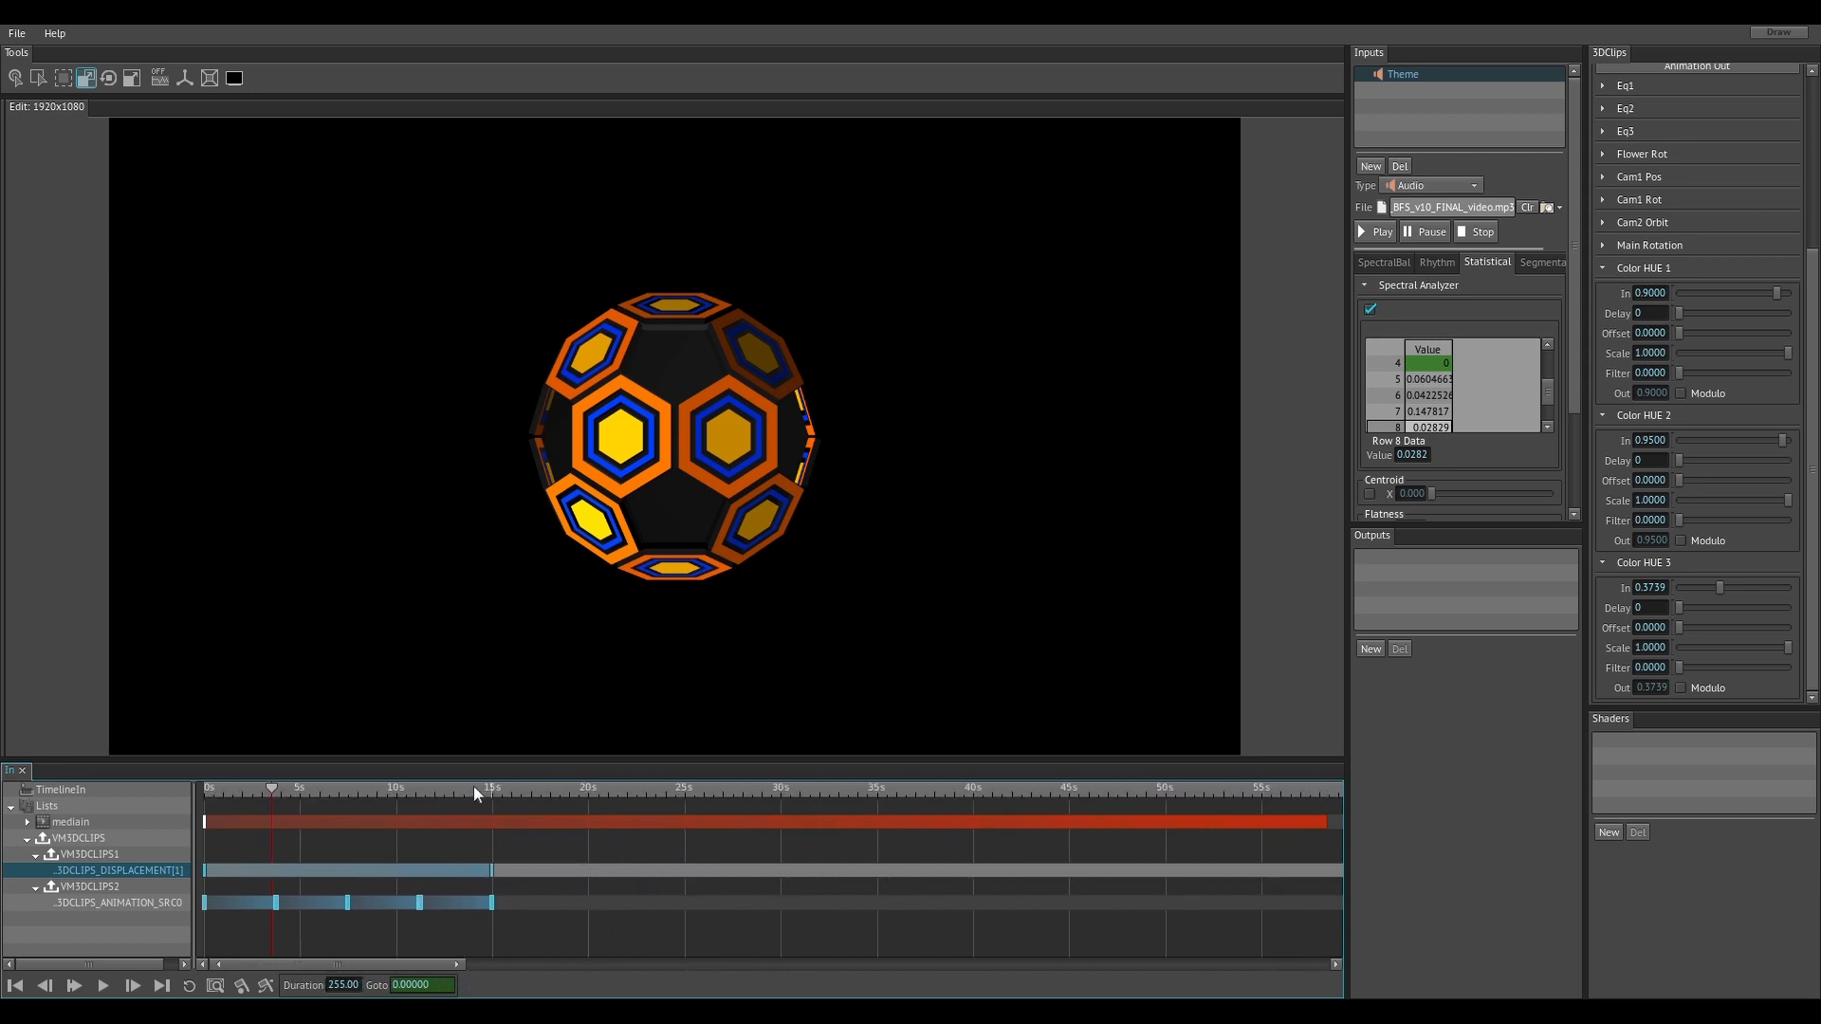
drag(474, 788, 508, 789)
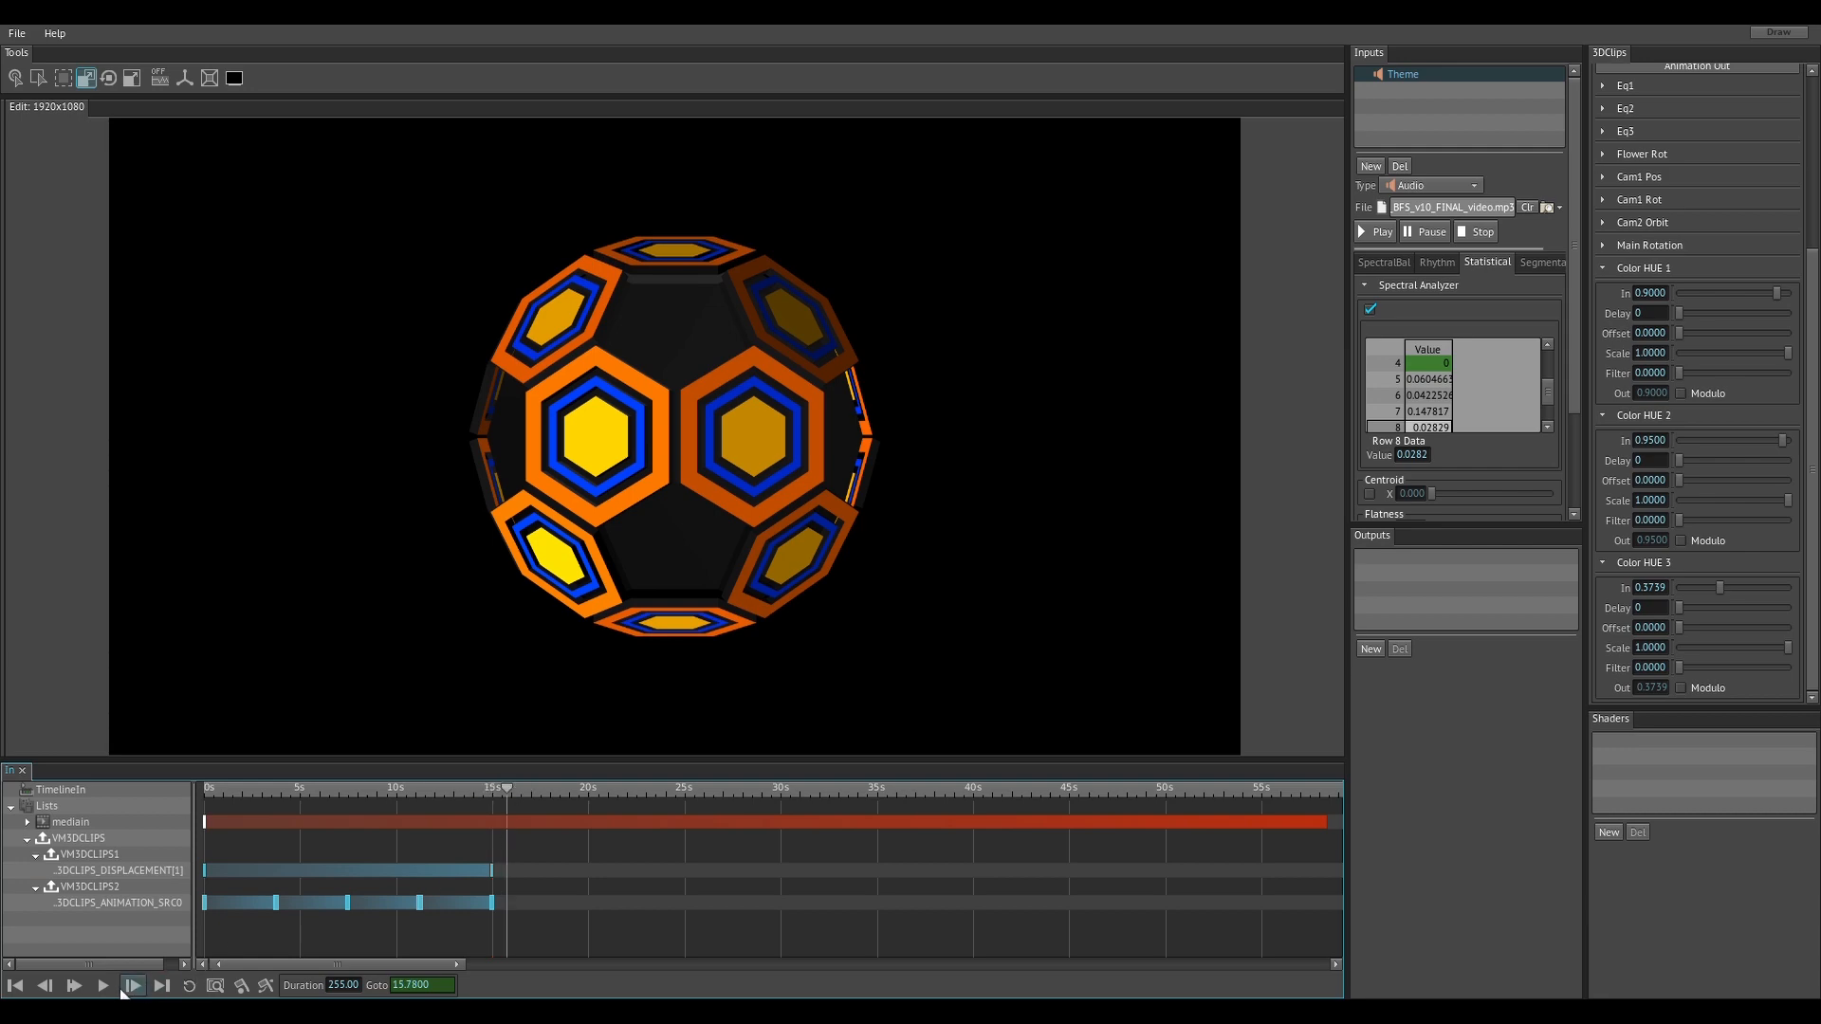
click(102, 987)
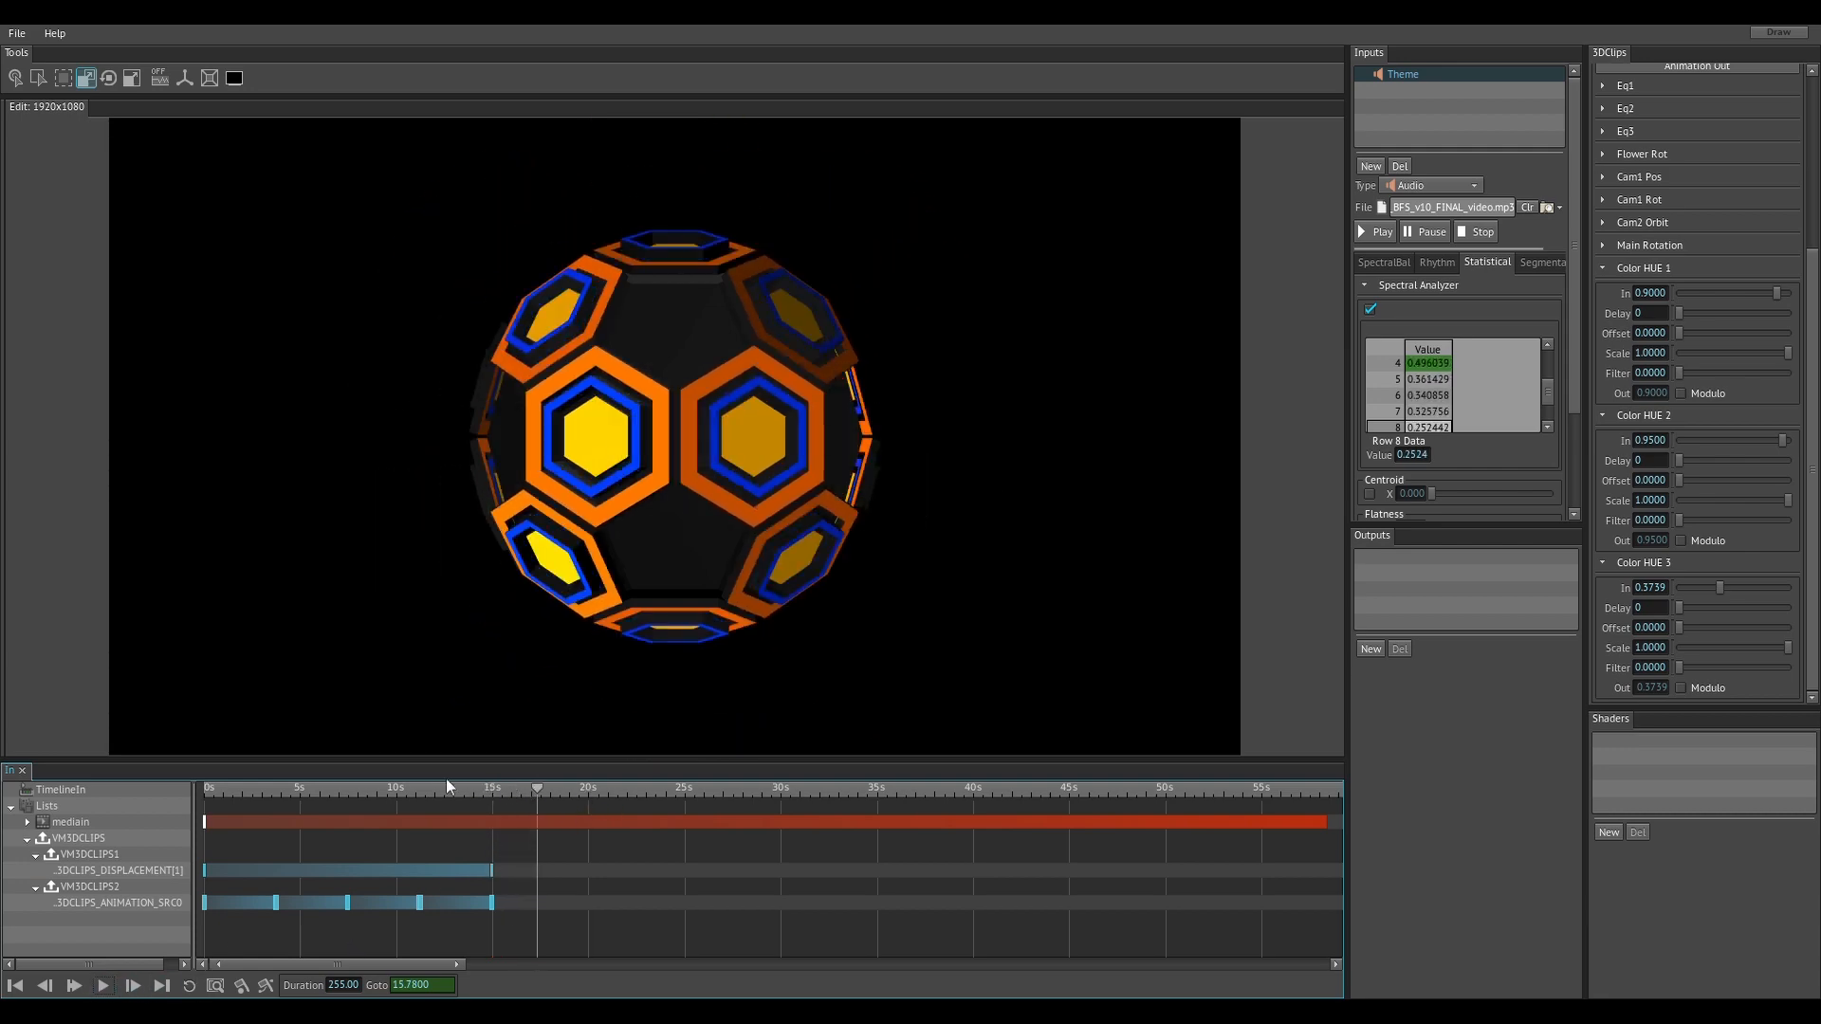
click(432, 788)
click(102, 986)
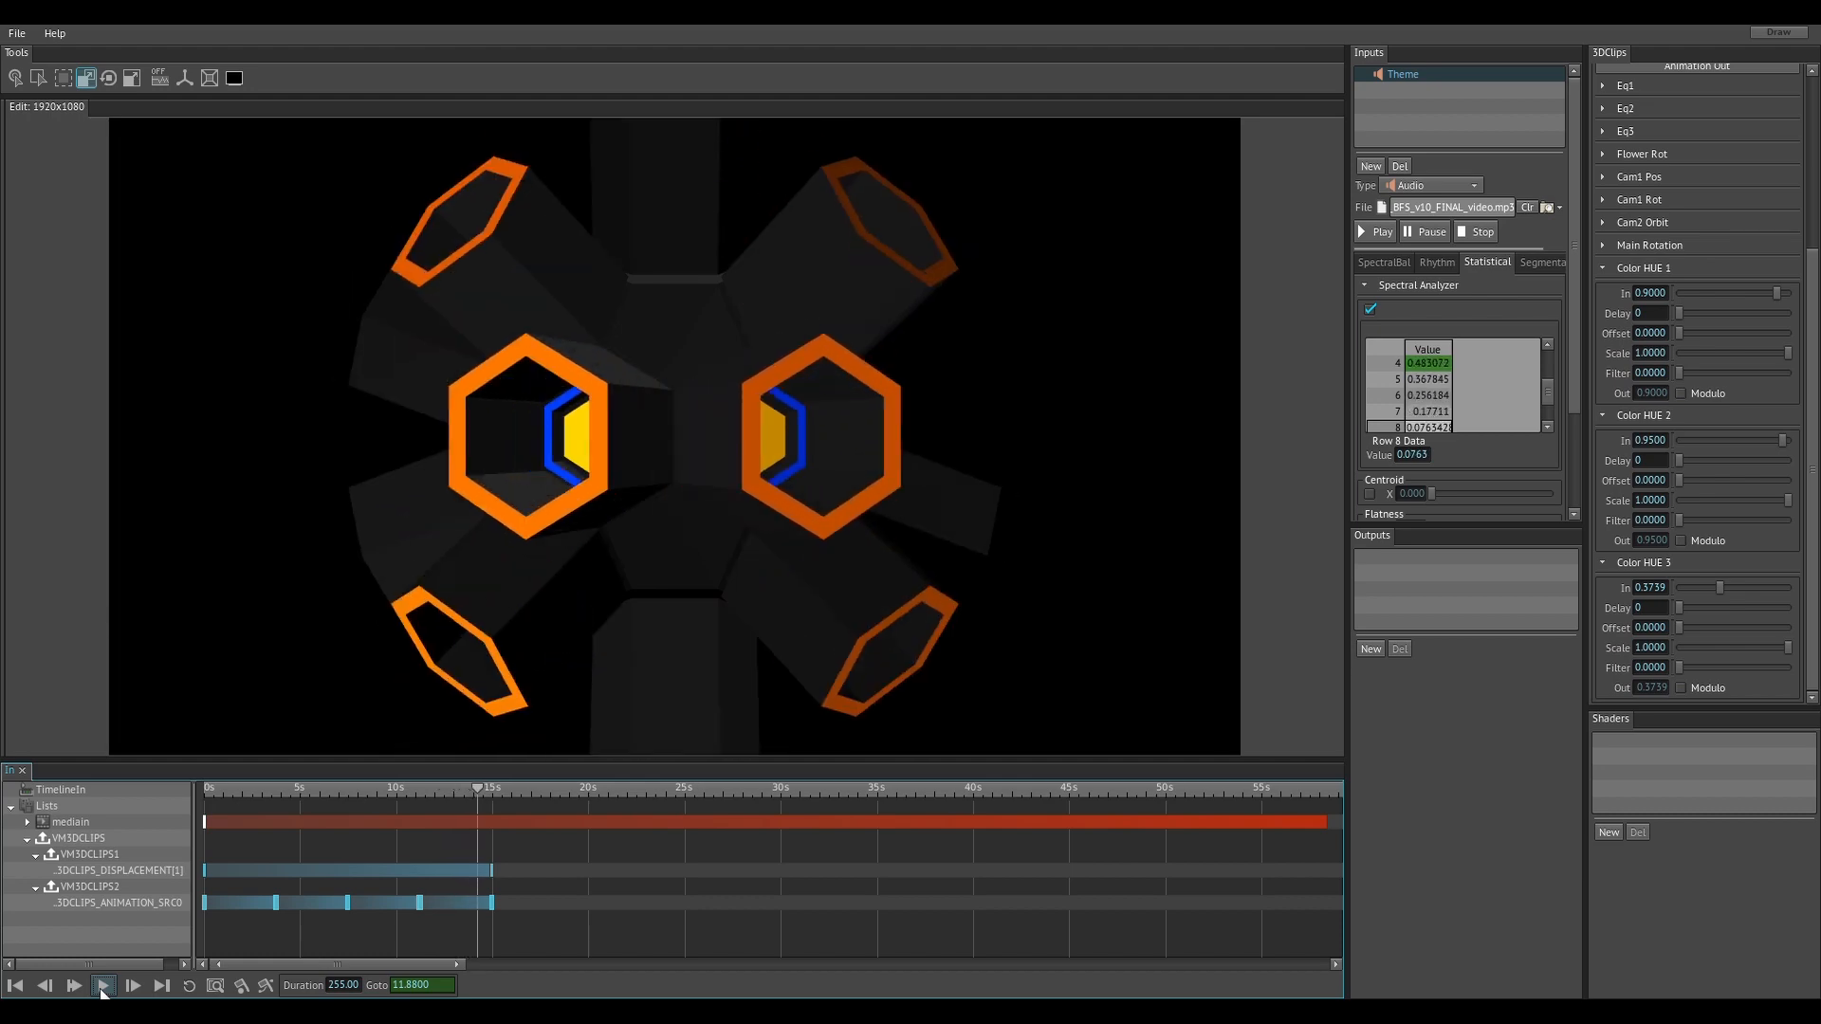
click(659, 789)
drag(662, 791, 776, 791)
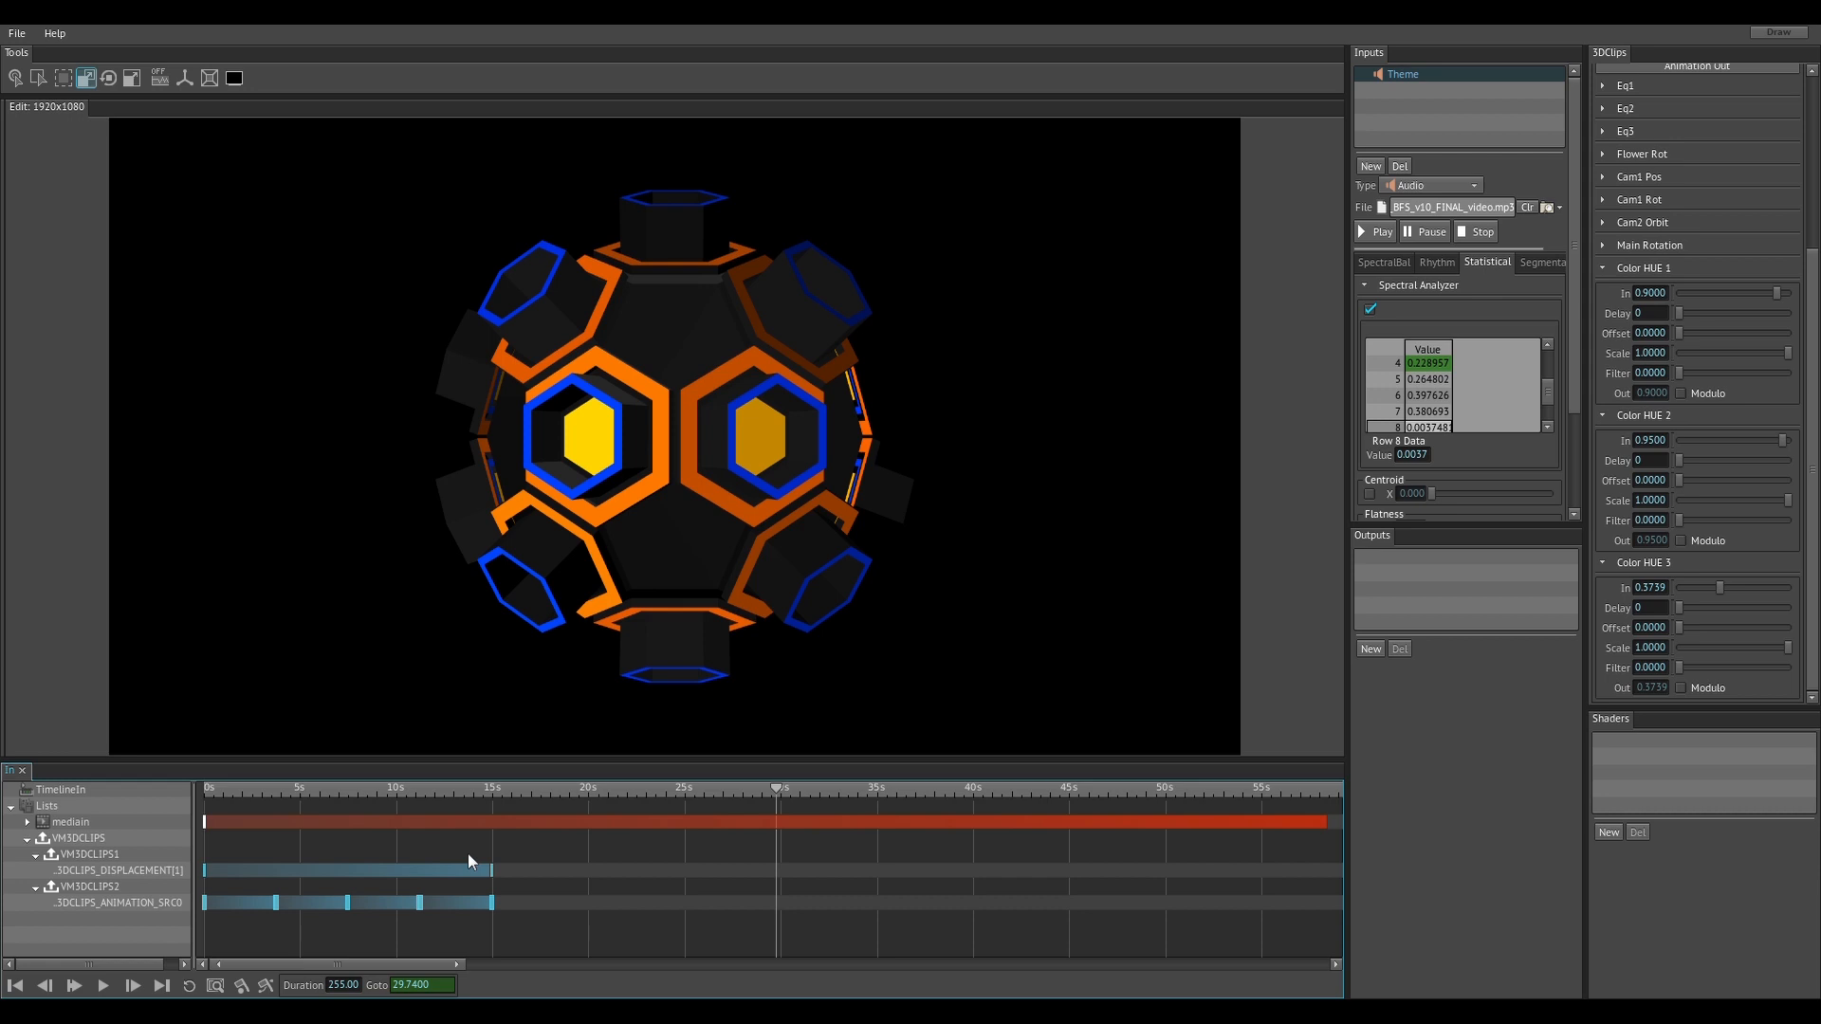
Zoom in on the timeline around the last keyframes and place the time cursor at 15 s.
click(492, 794)
click(493, 791)
drag(455, 965, 289, 977)
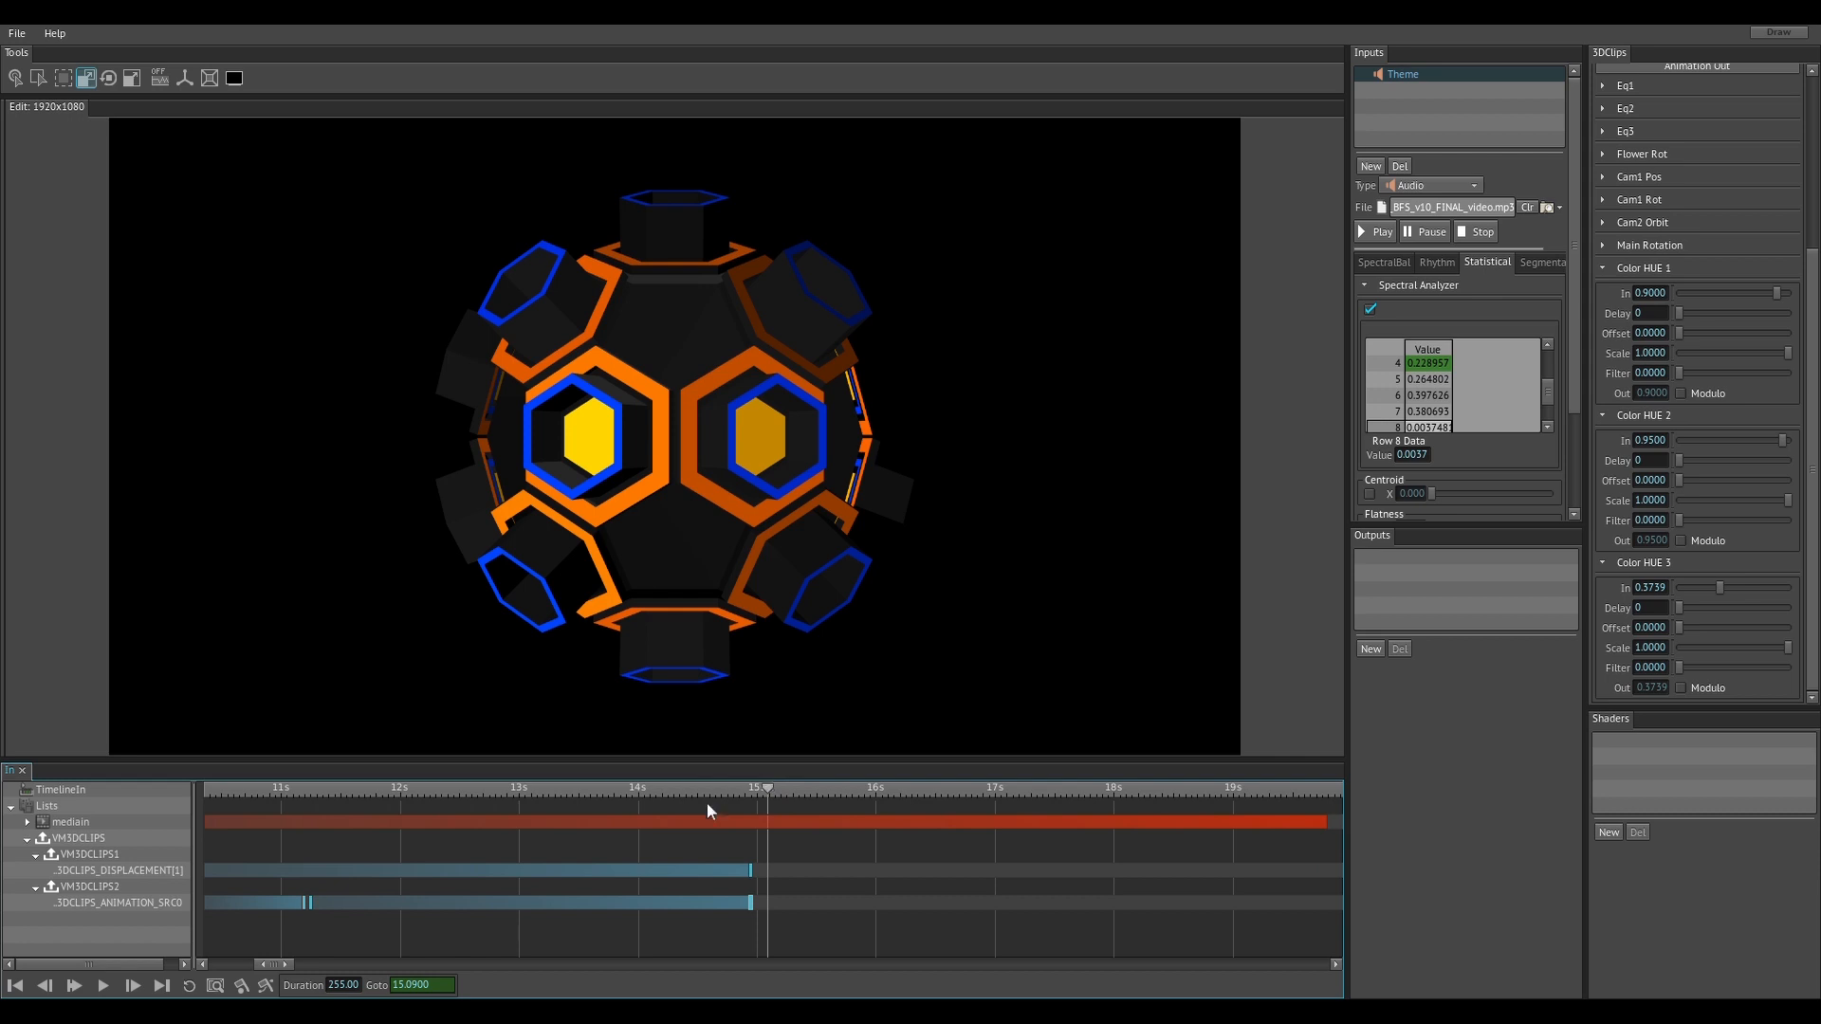
drag(770, 788, 758, 790)
Set the In value of VM3DCLIPS2's A1 10 camera movements to 0.44 and keyframe it at 15 s on the timeline.
drag(1813, 310, 1818, 139)
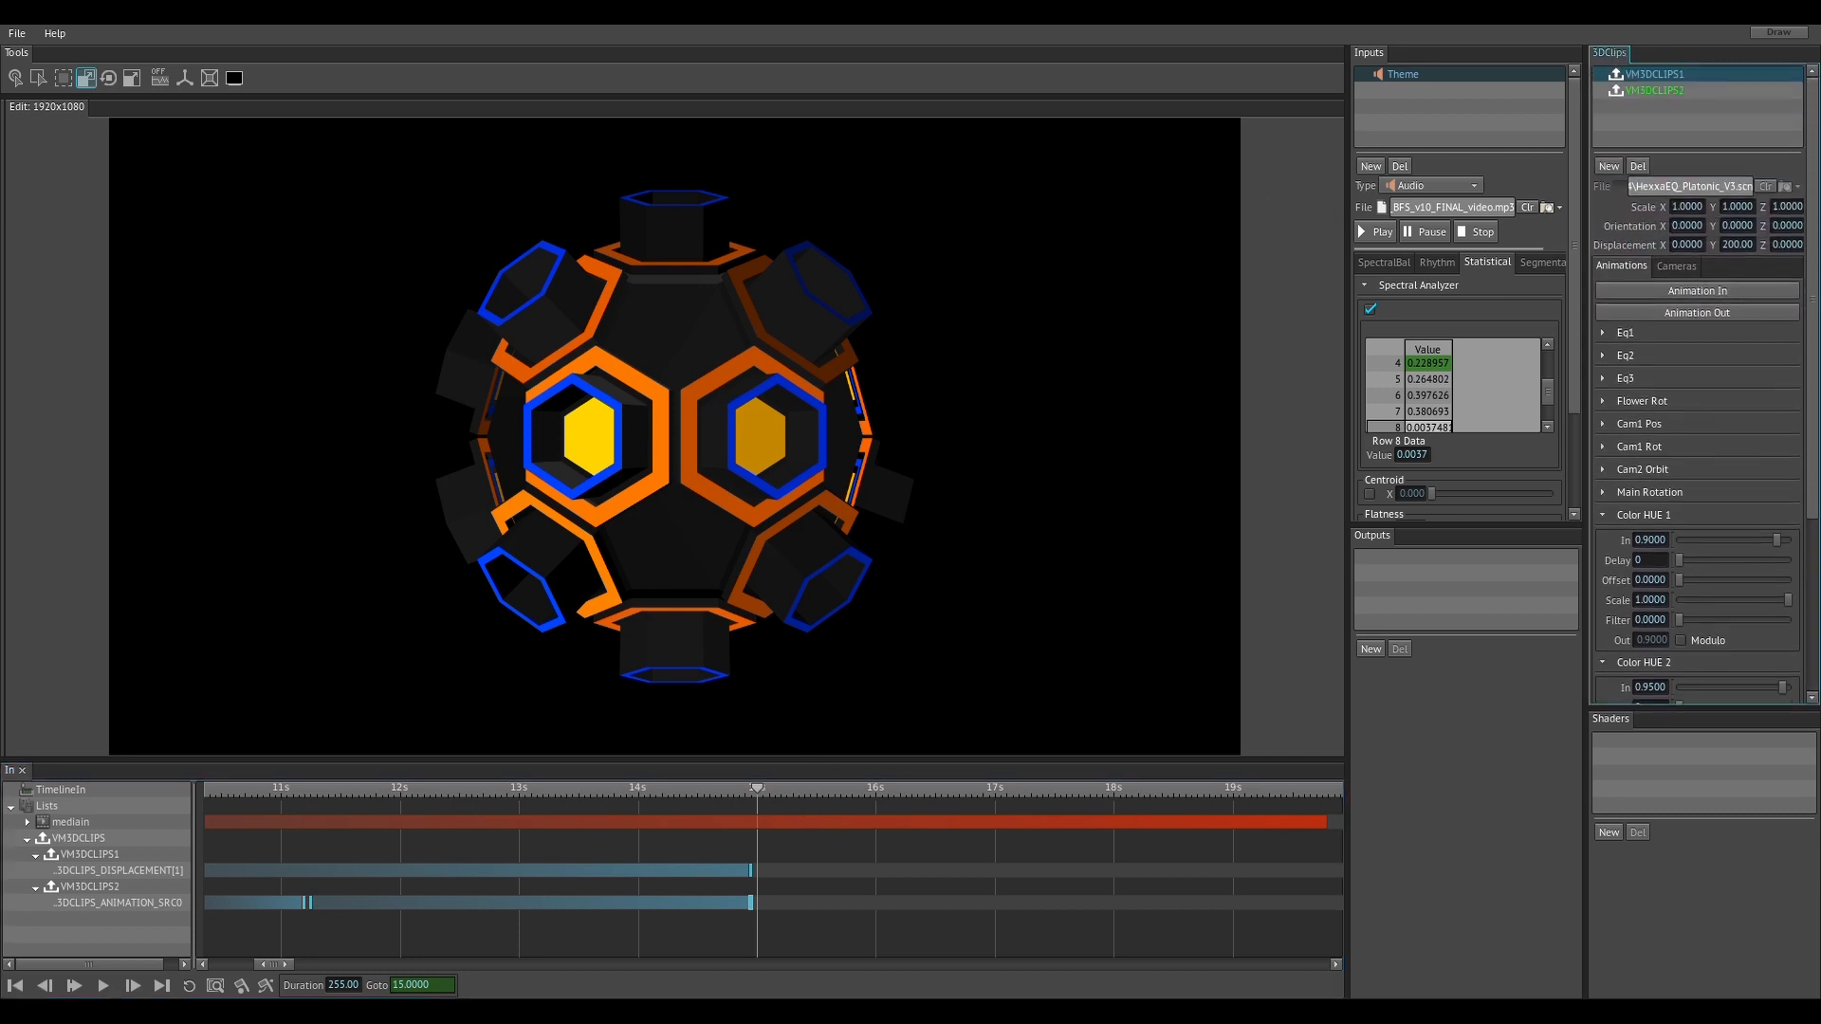
click(1650, 88)
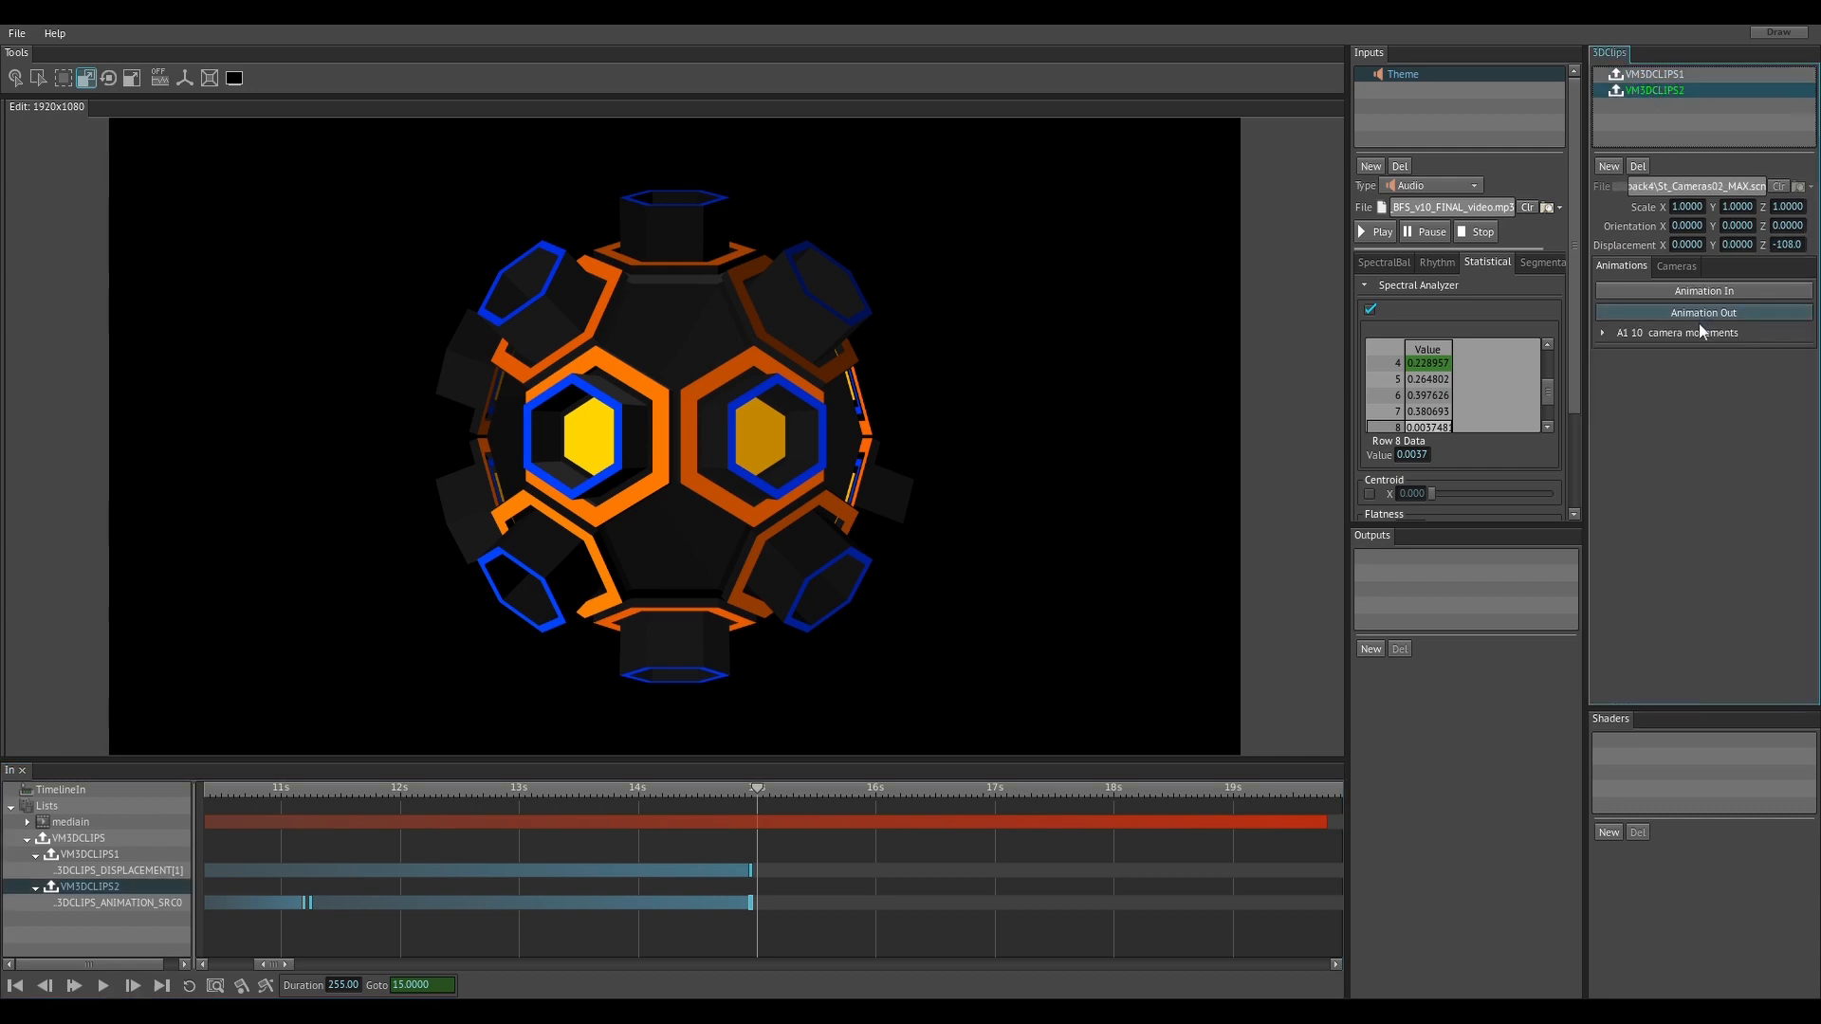
click(1603, 332)
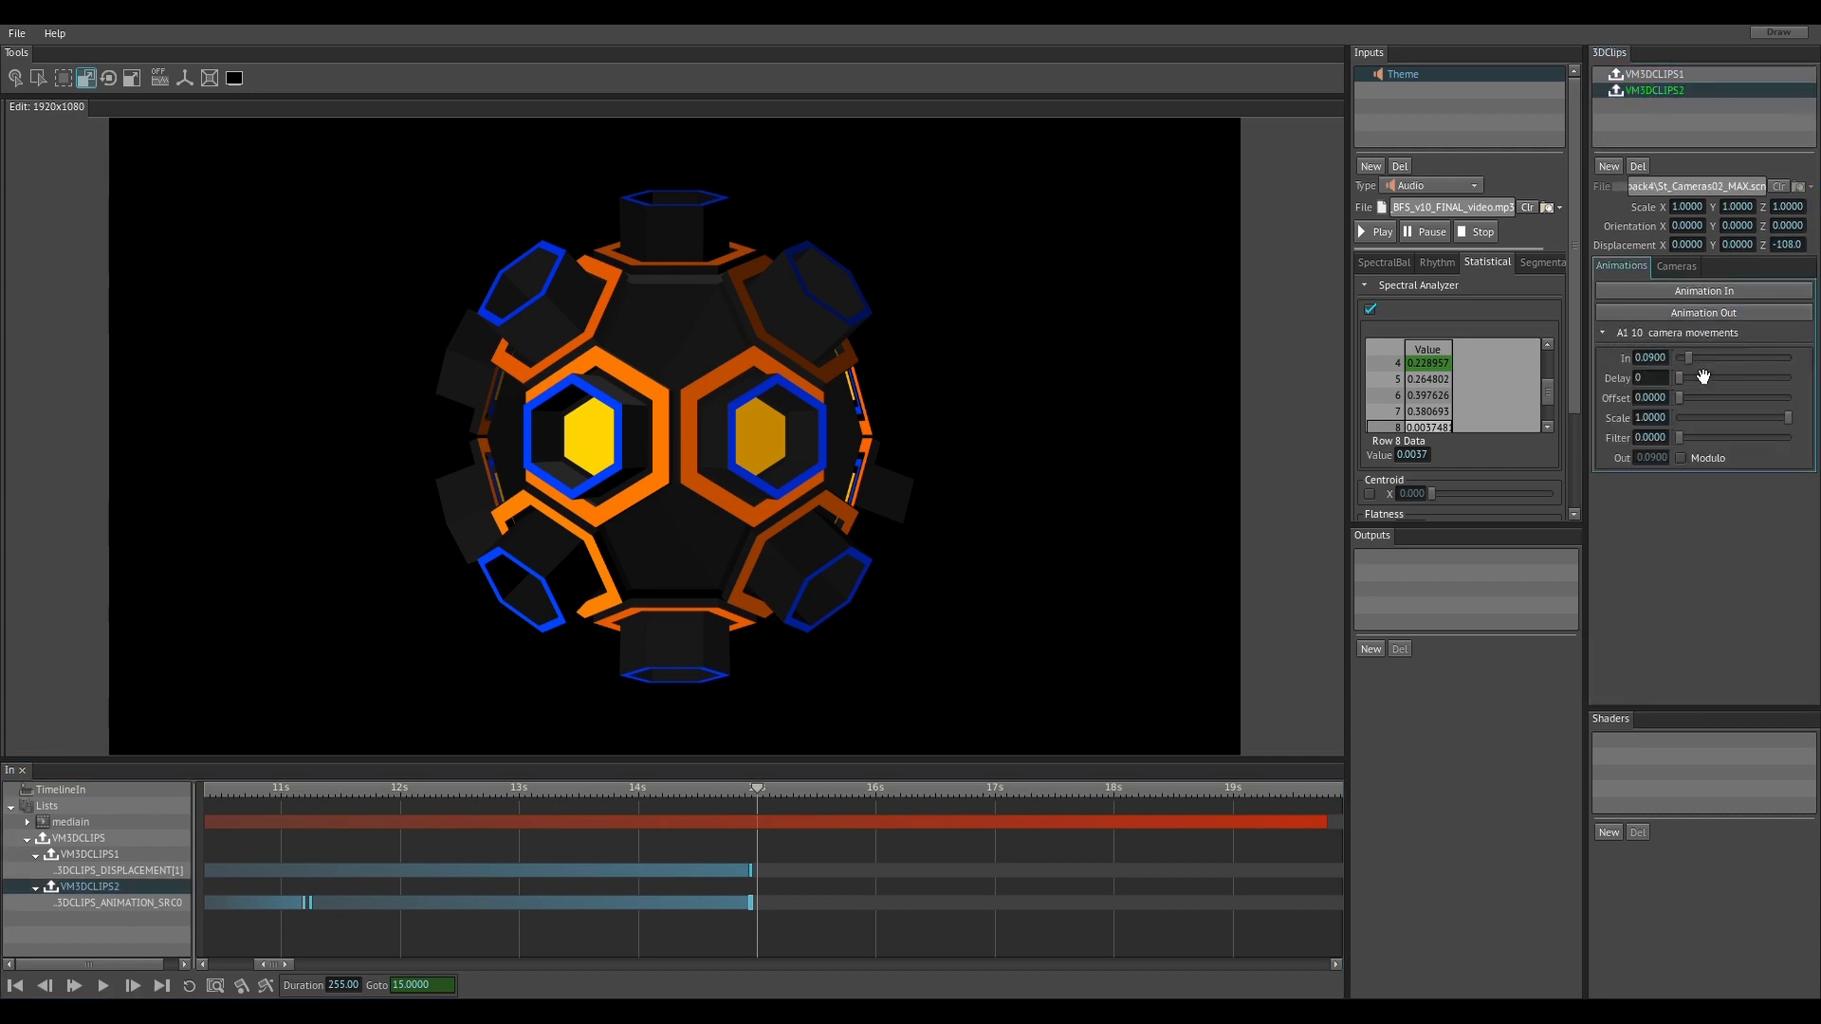
drag(1689, 357, 1742, 394)
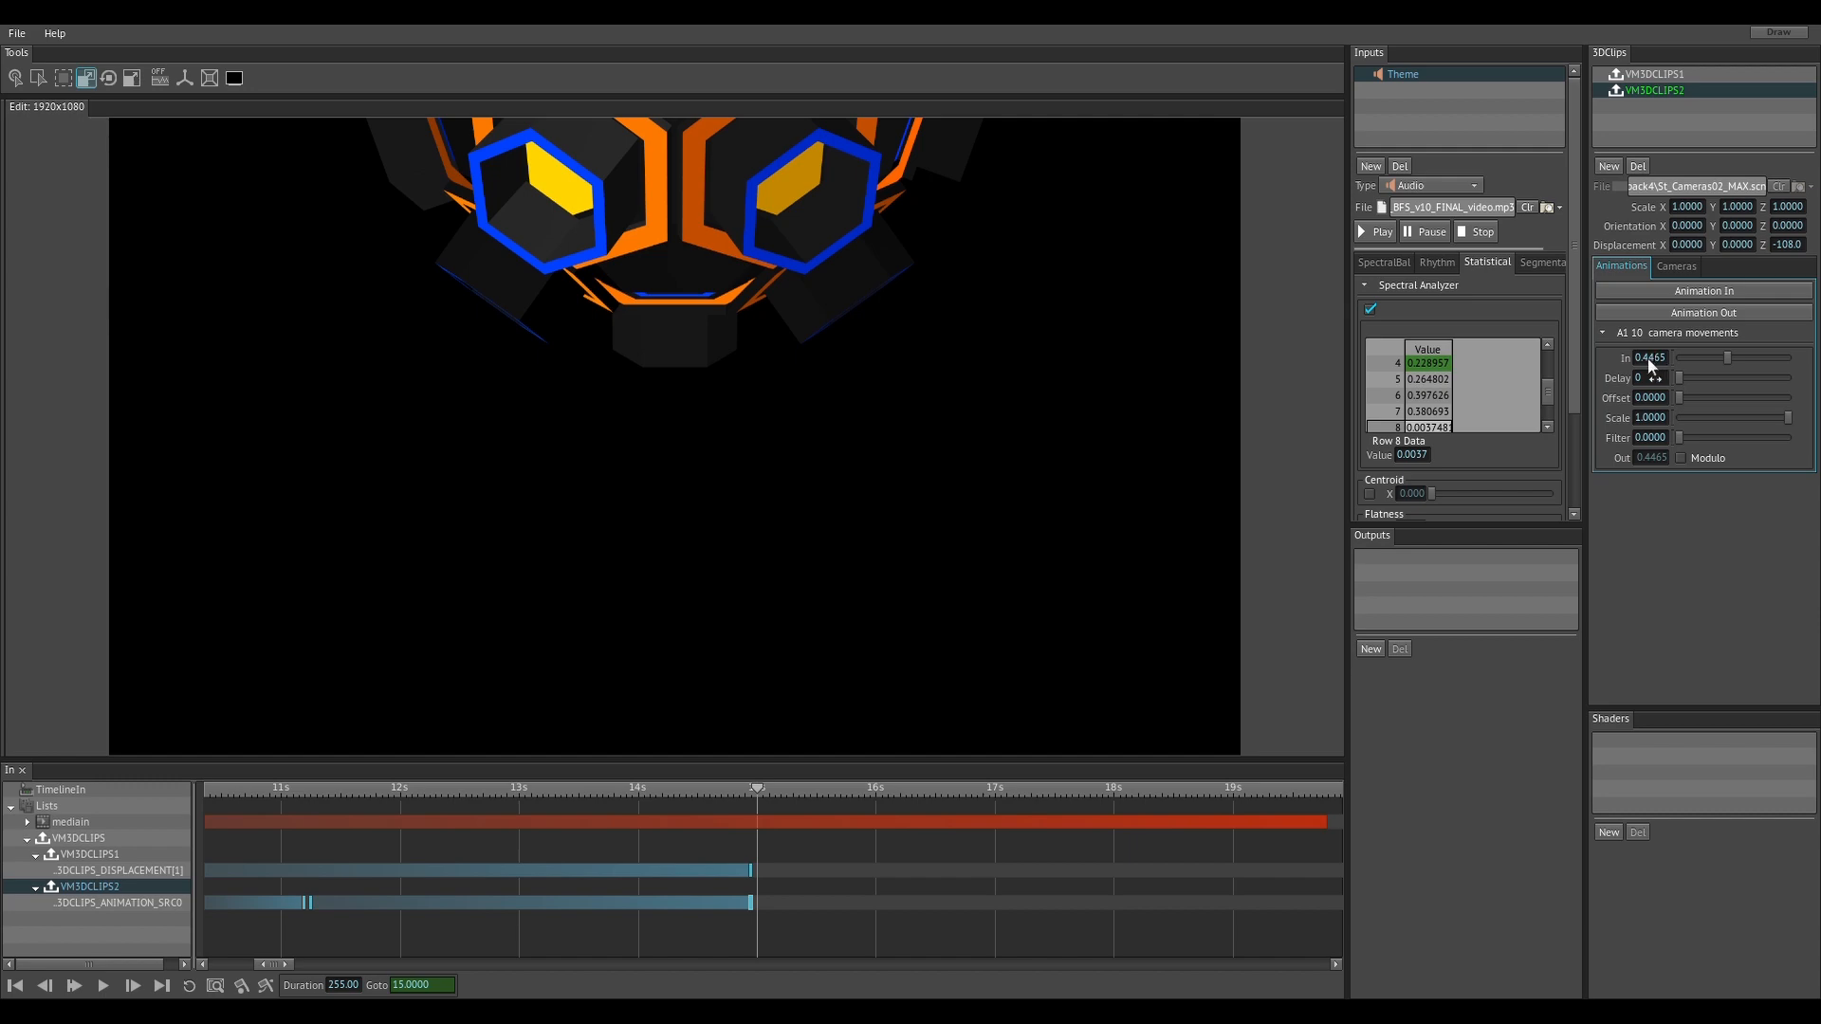
scroll(1647, 358, up, 20)
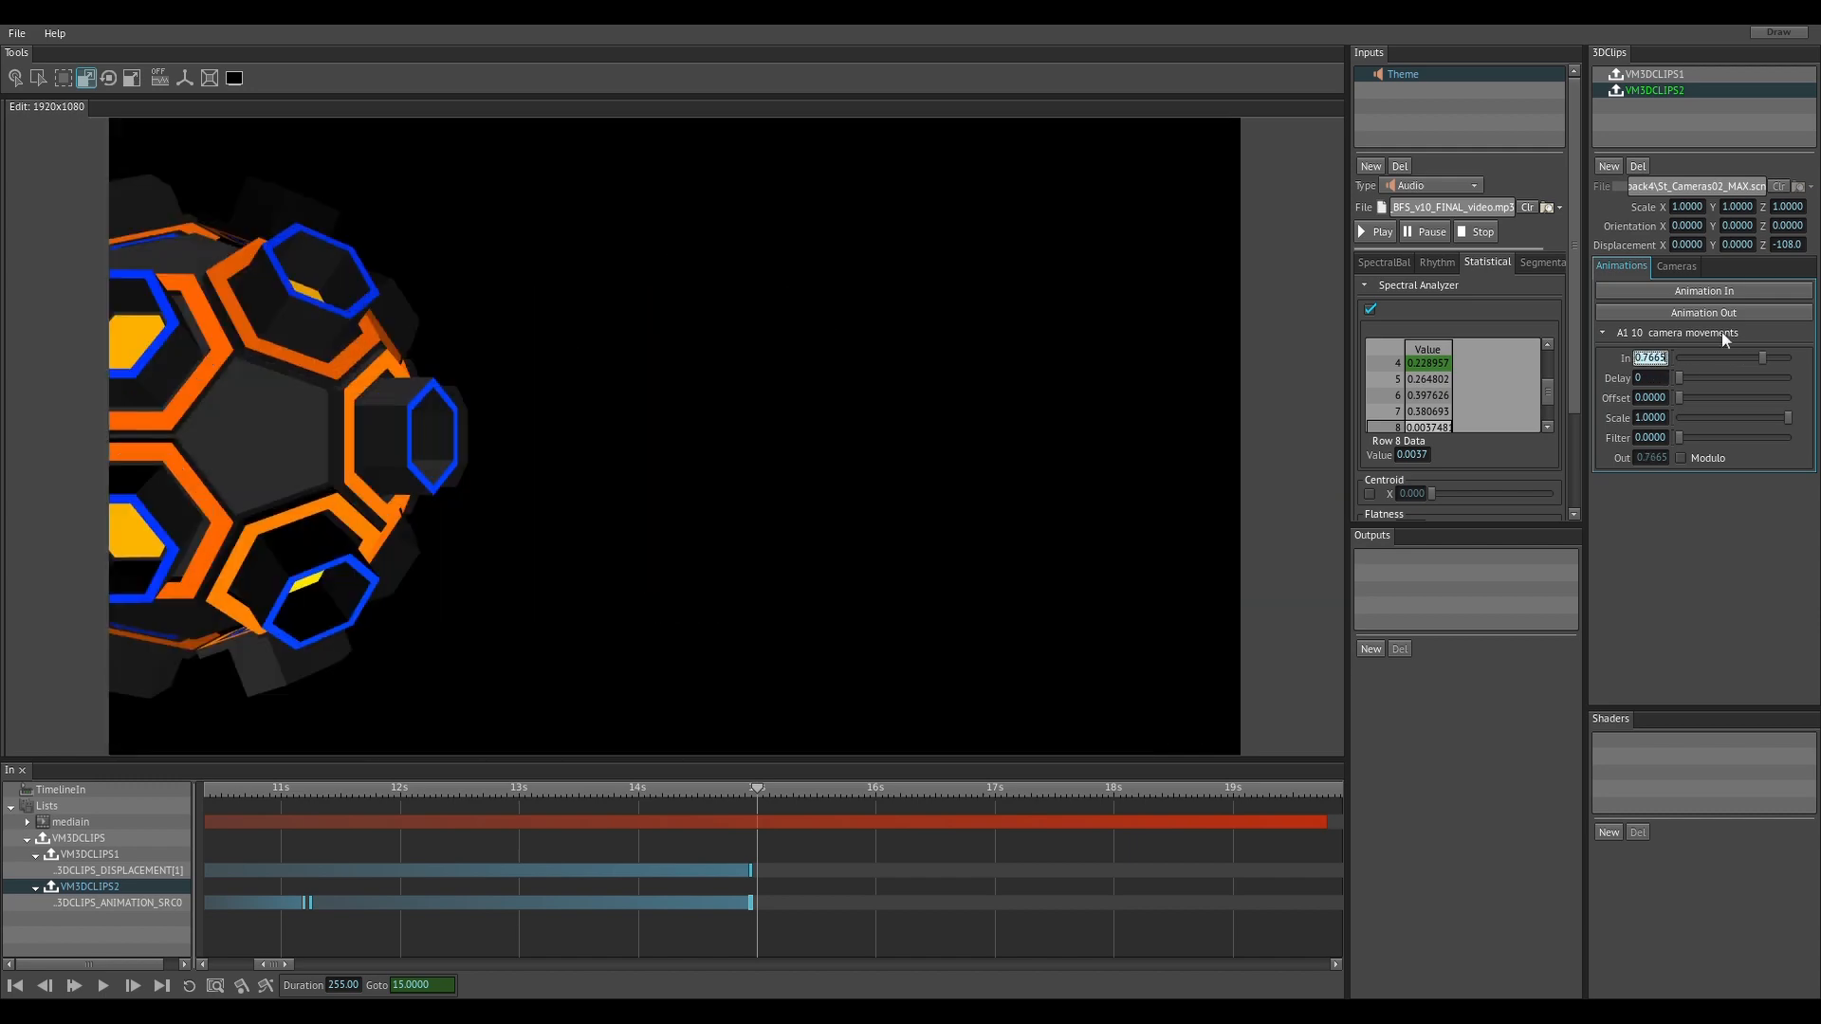
key(BackSpace)
text(.44)
key(Return)
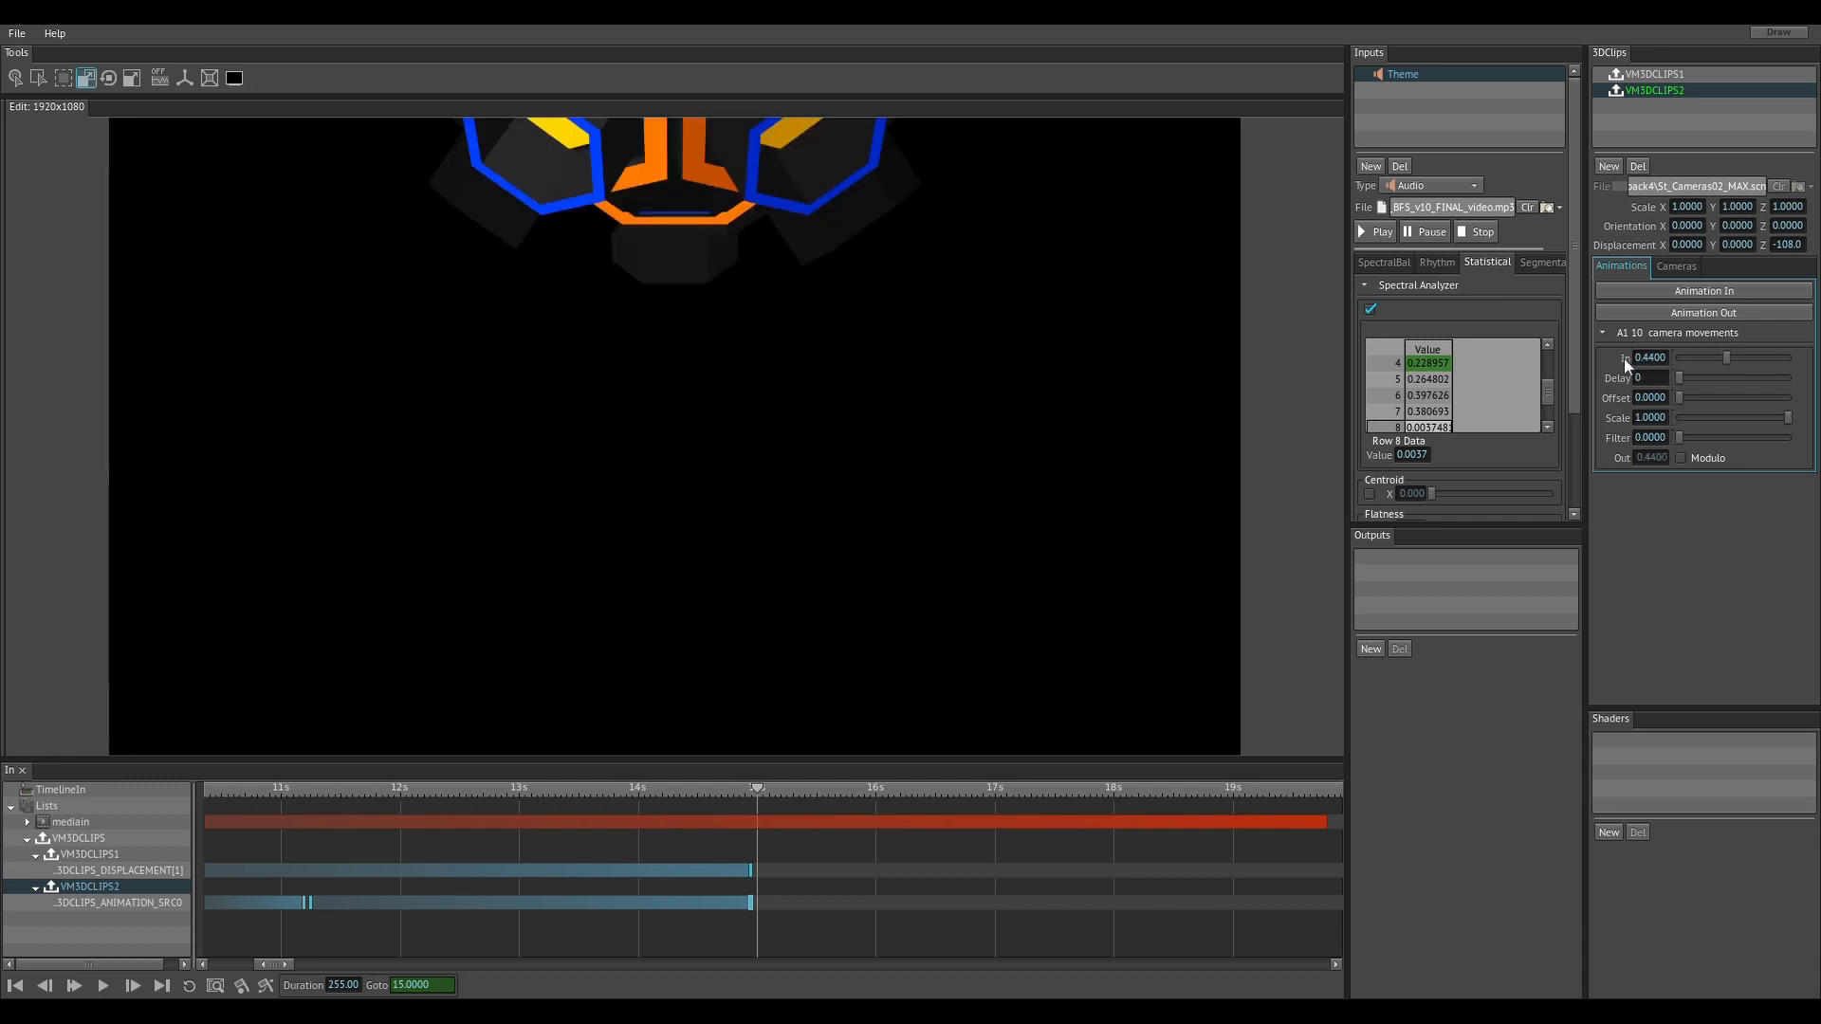
drag(1624, 359, 757, 902)
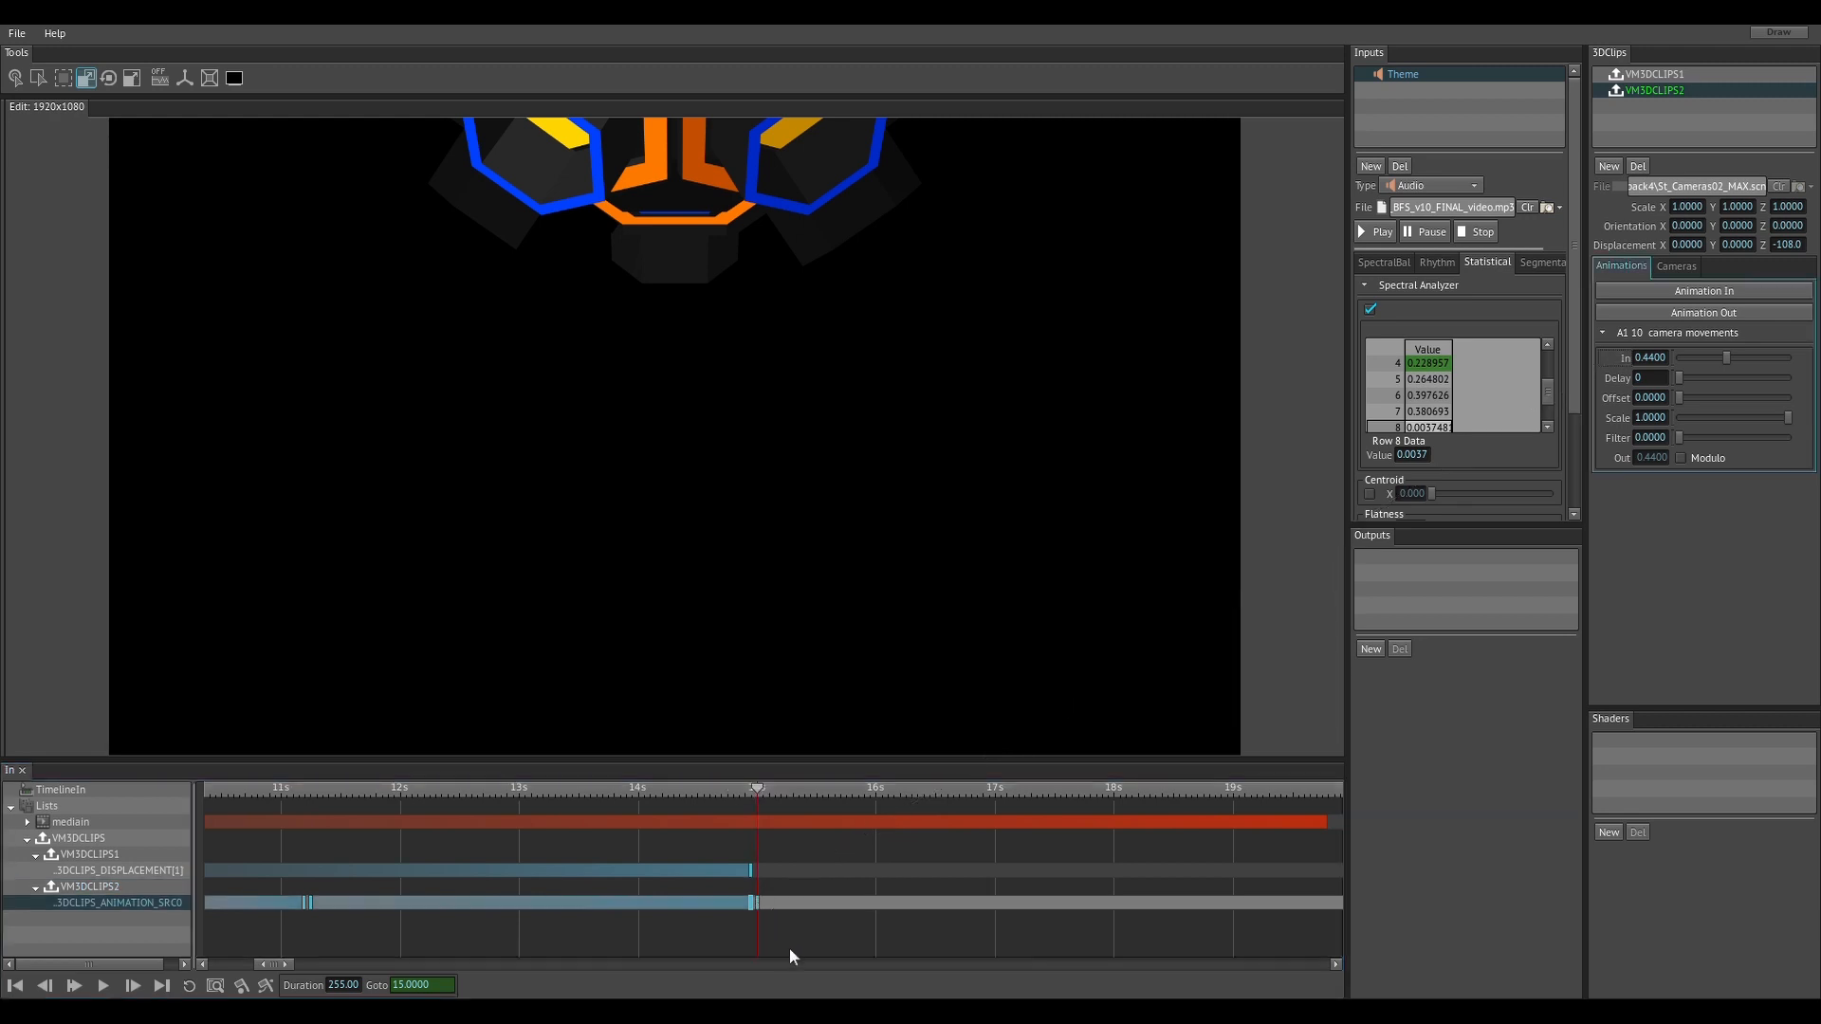
Play the timeline from about 14.4 s to check the camera change at 15 s, and widen the visible time range.
click(685, 793)
click(103, 986)
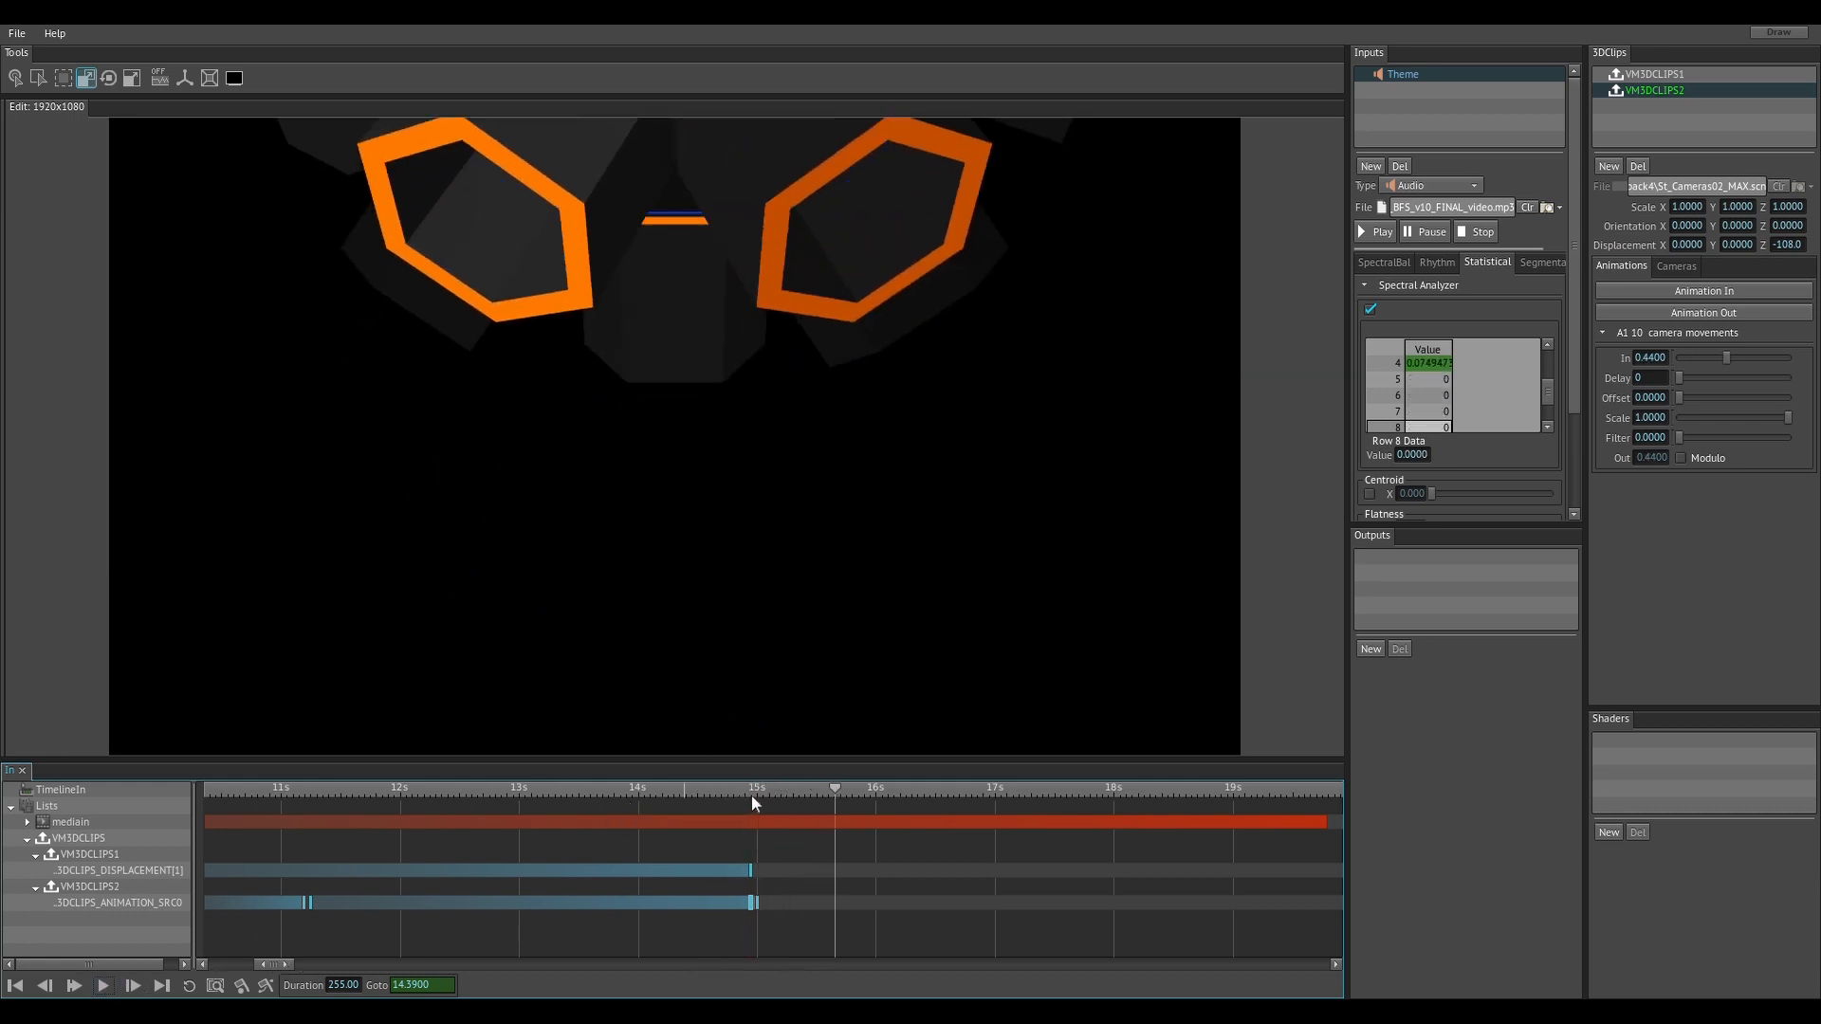
drag(277, 965, 268, 982)
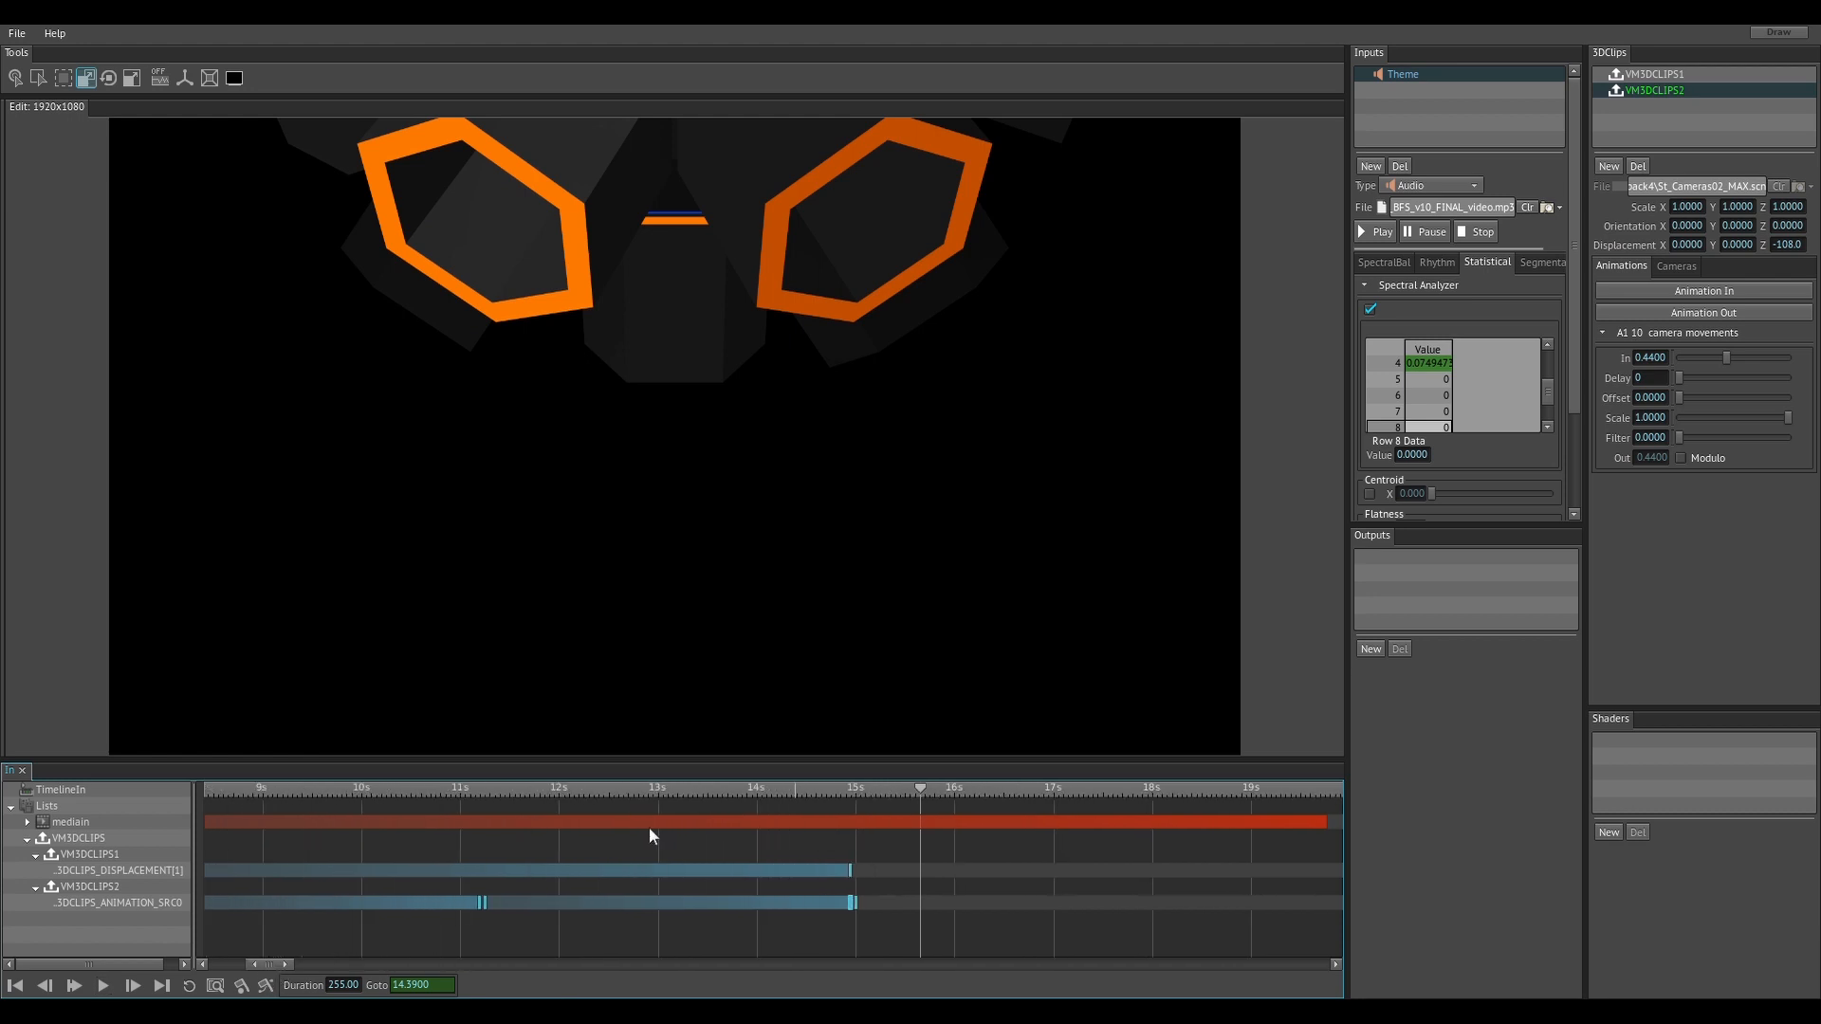
At 15 s, set the A1 10 camera movements In value to 0.49 and keyframe it at about 18.7 s.
click(855, 791)
drag(1727, 358, 1749, 373)
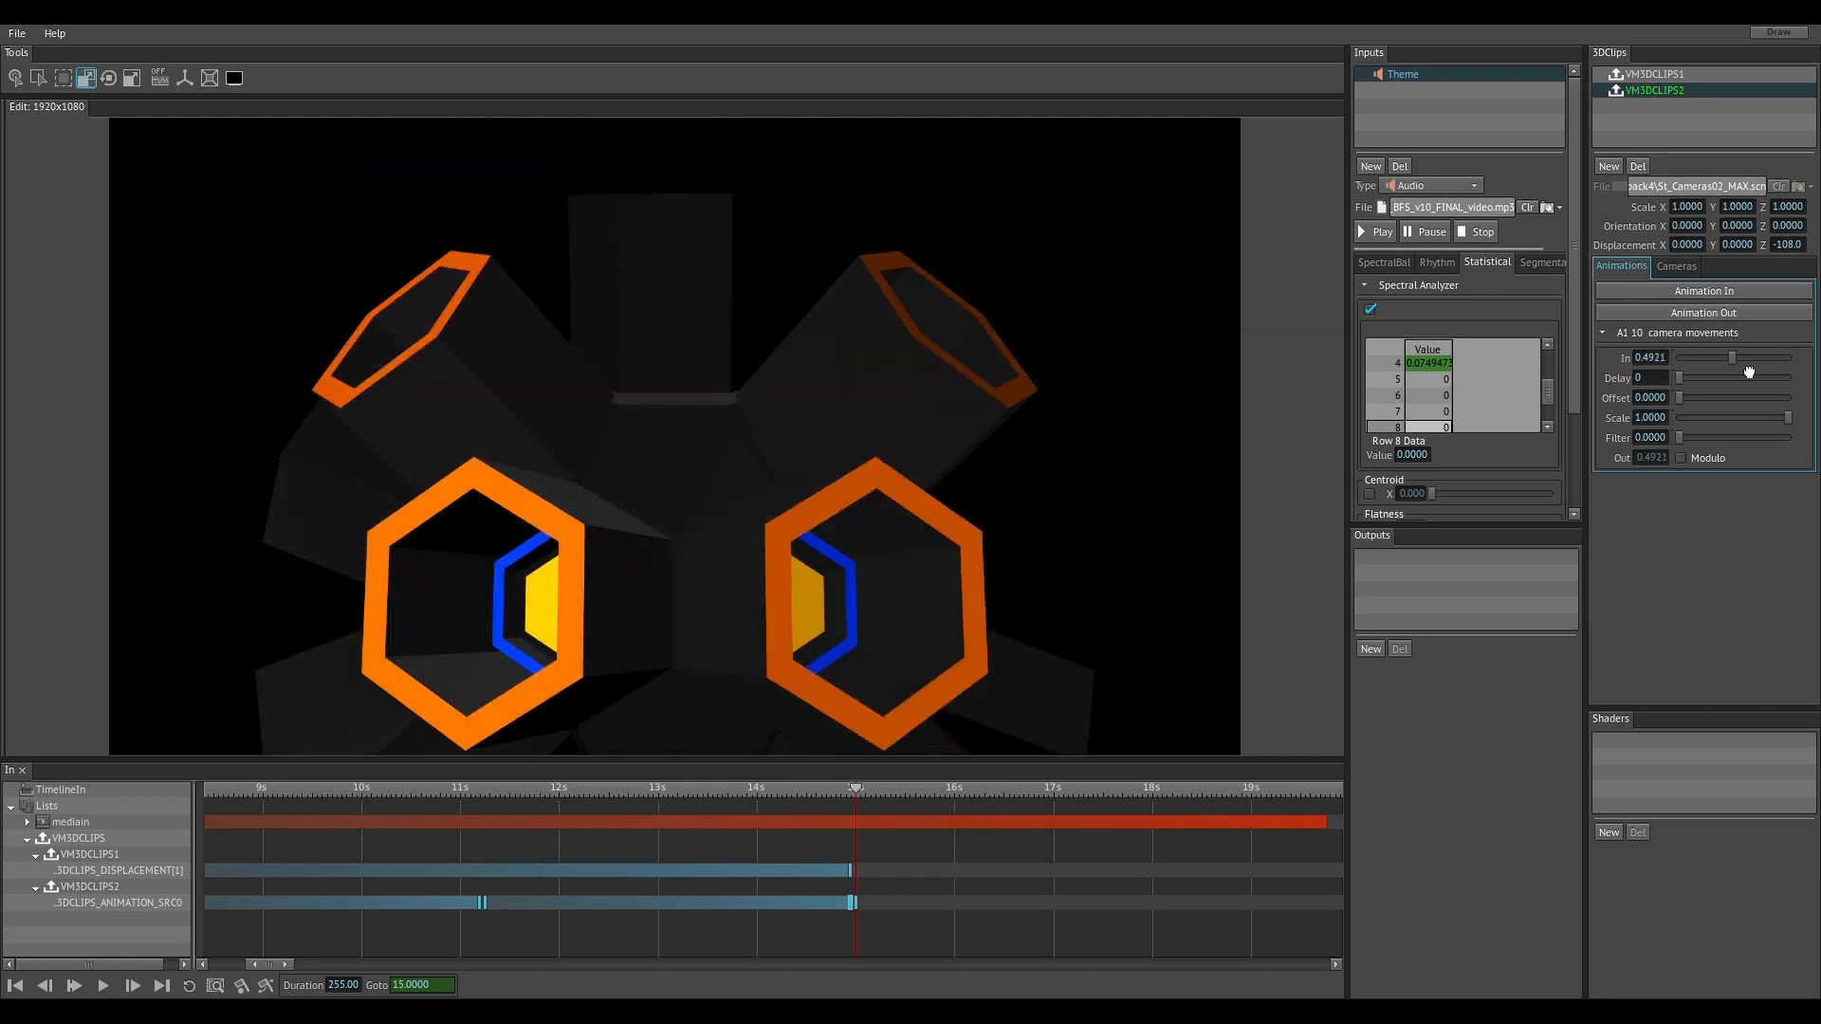
double_click(1649, 357)
text(0.49)
key(Return)
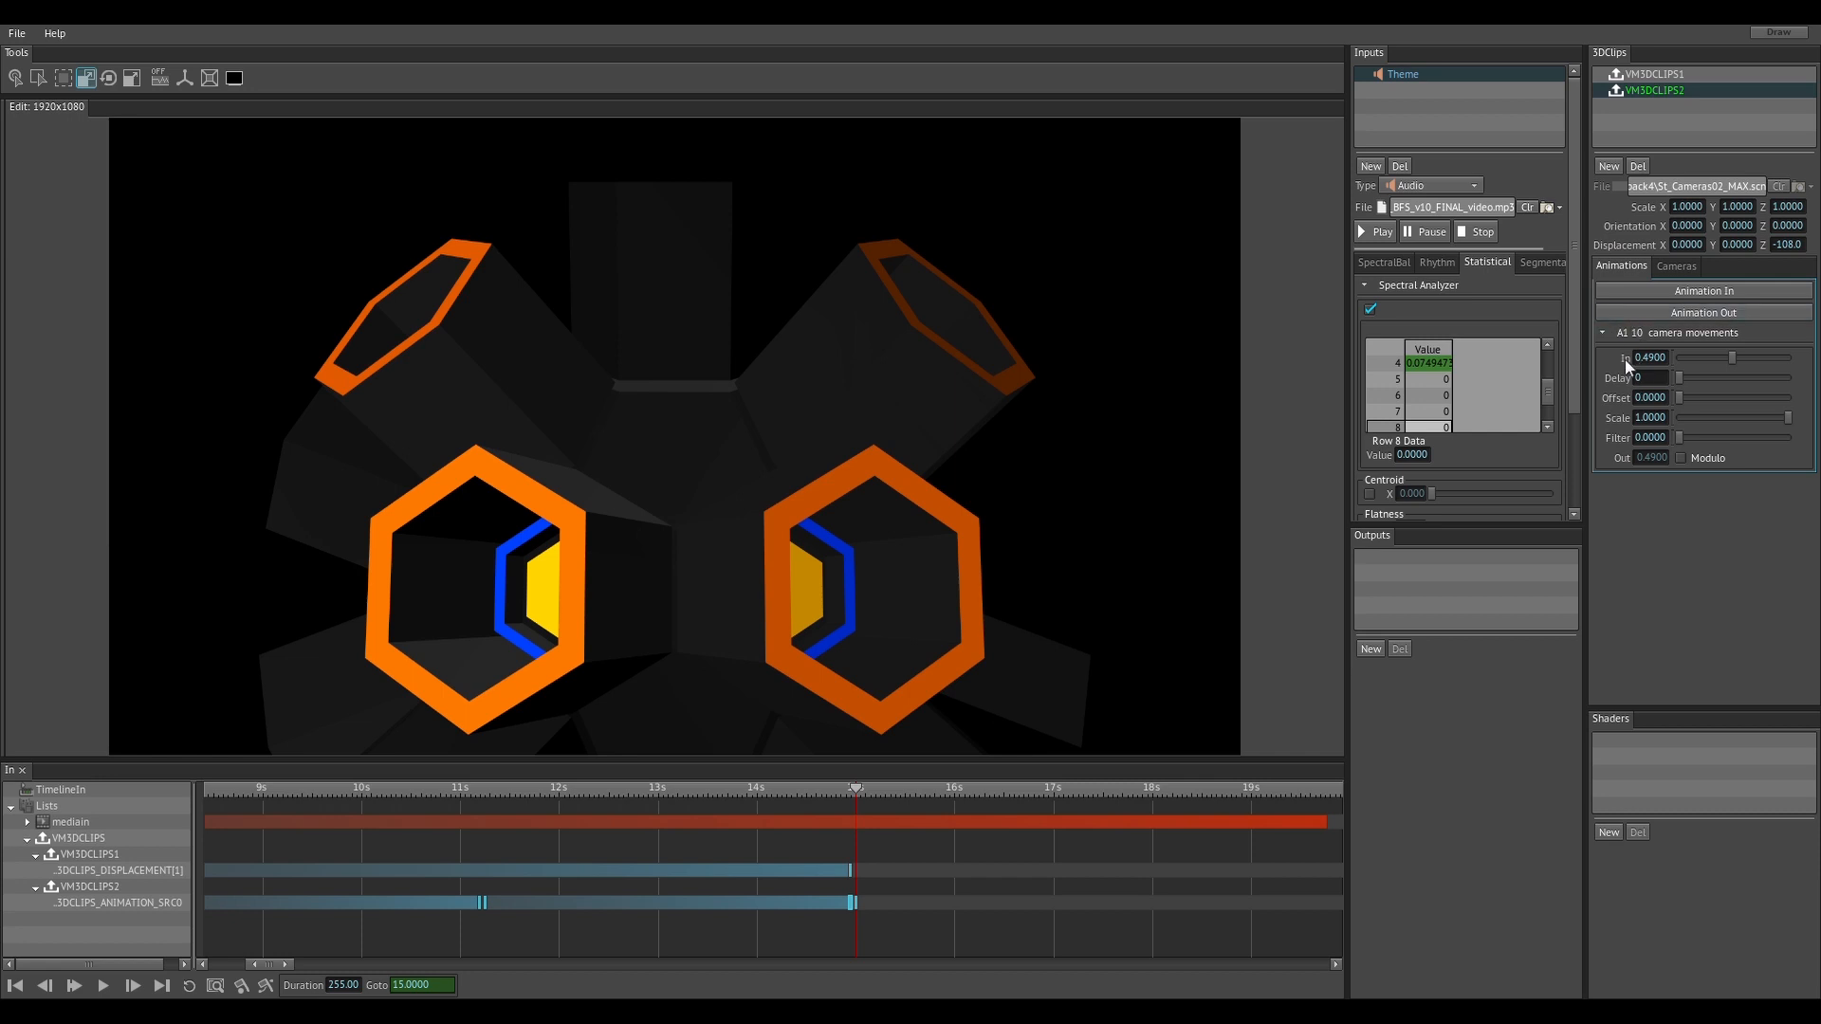
drag(1625, 358, 1224, 873)
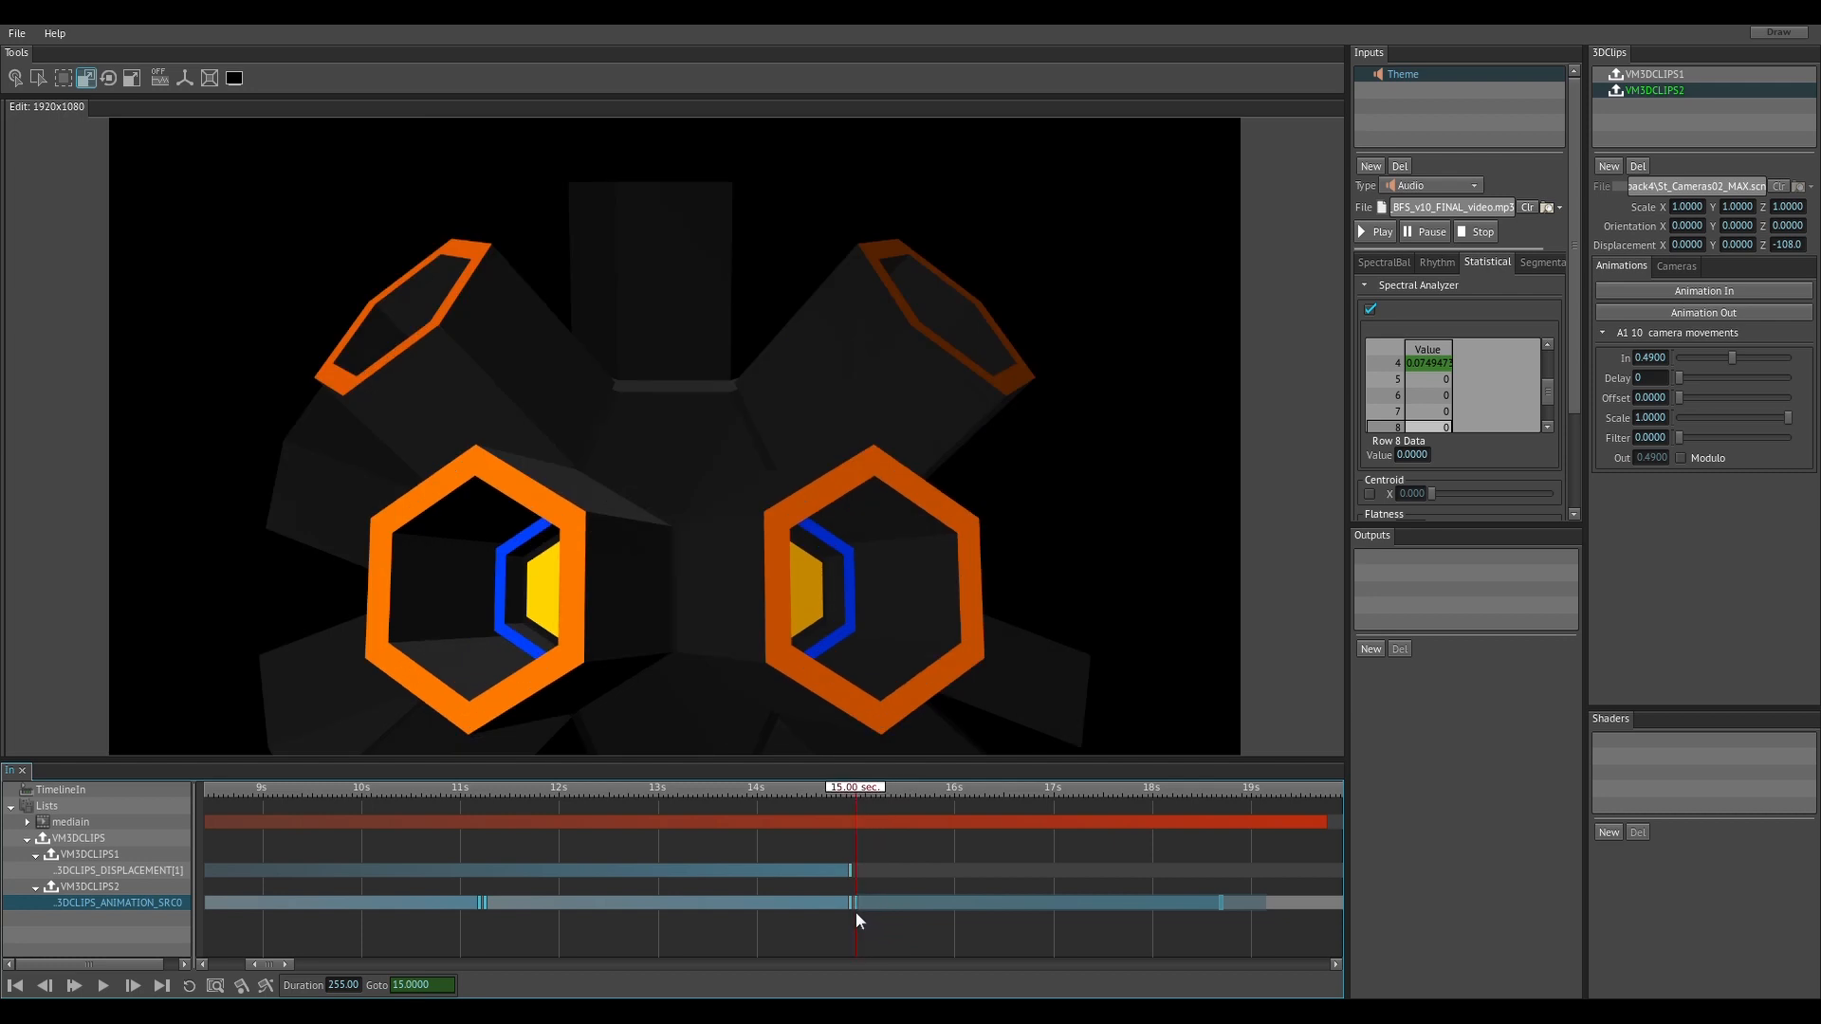
Inspect the VM3DCLIPS2 camera animation's adjacent keyframes around 15 s by moving the time cursor and selecting a keyframe.
click(855, 911)
click(850, 913)
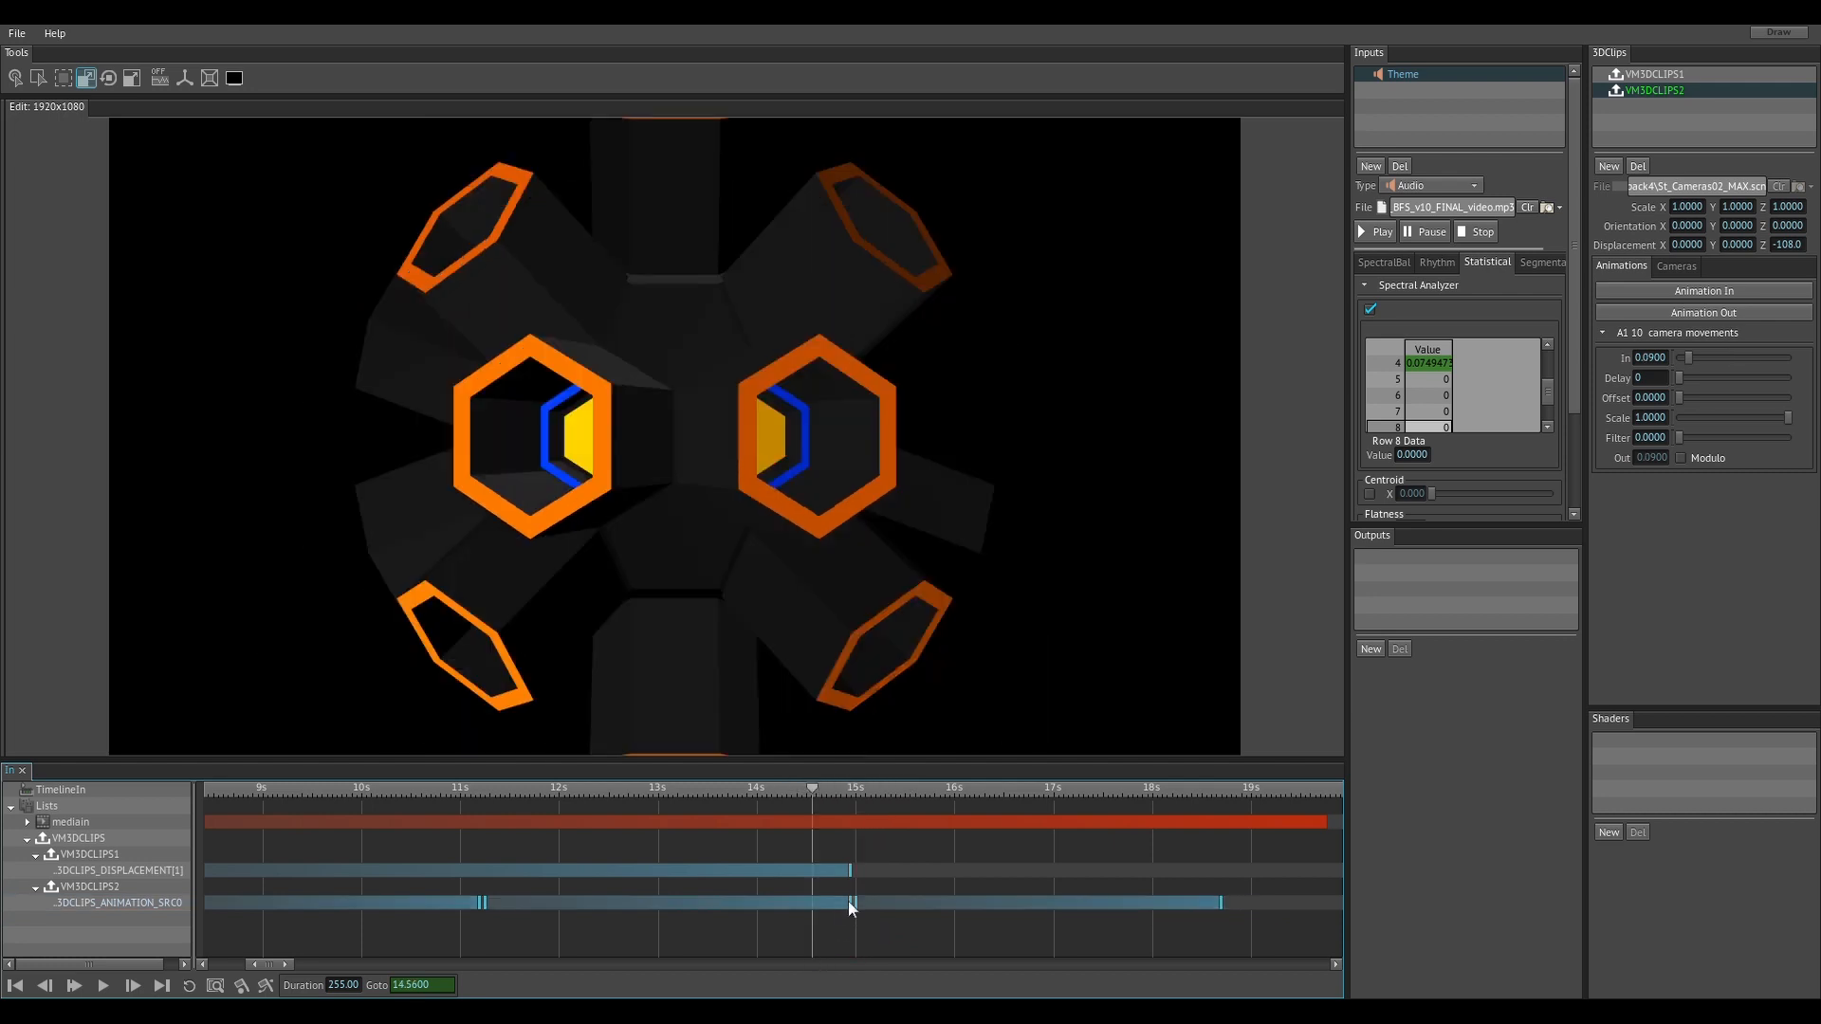
click(851, 789)
mouse_move(289, 965)
mouse_down()
mouse_move(318, 983)
mouse_move(284, 977)
mouse_up()
click(692, 922)
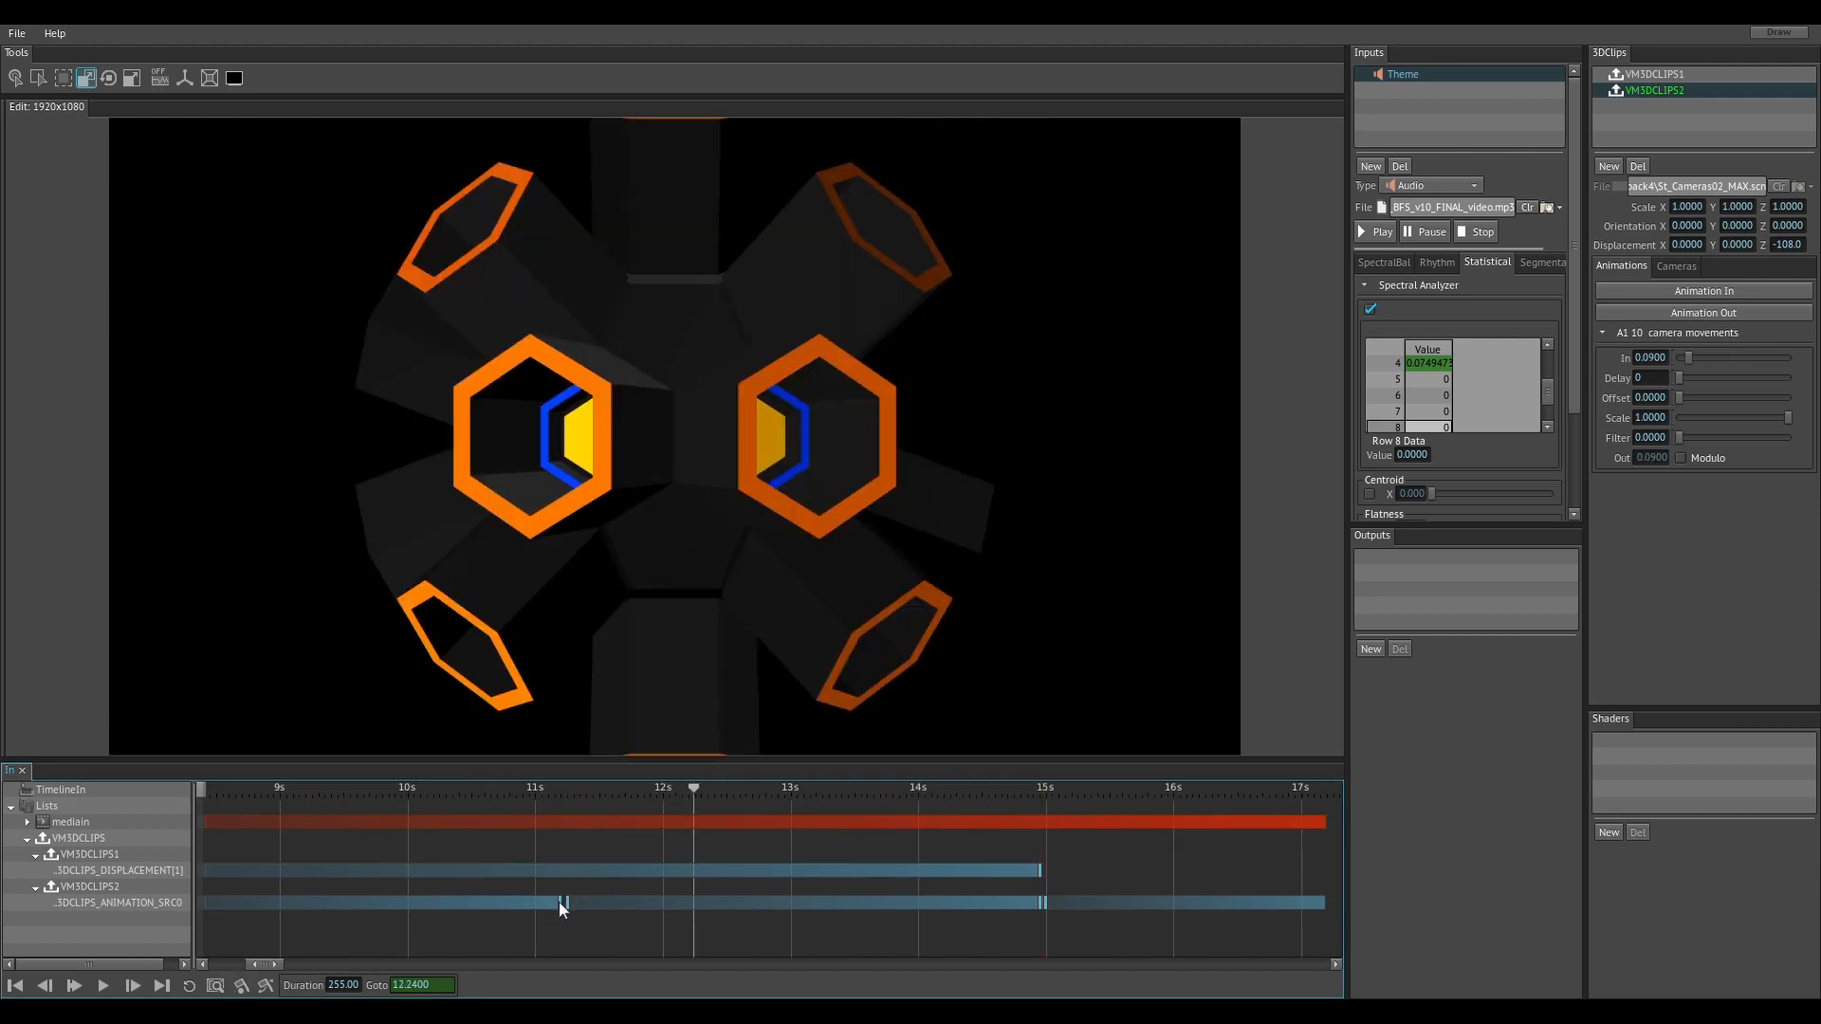
click(1045, 903)
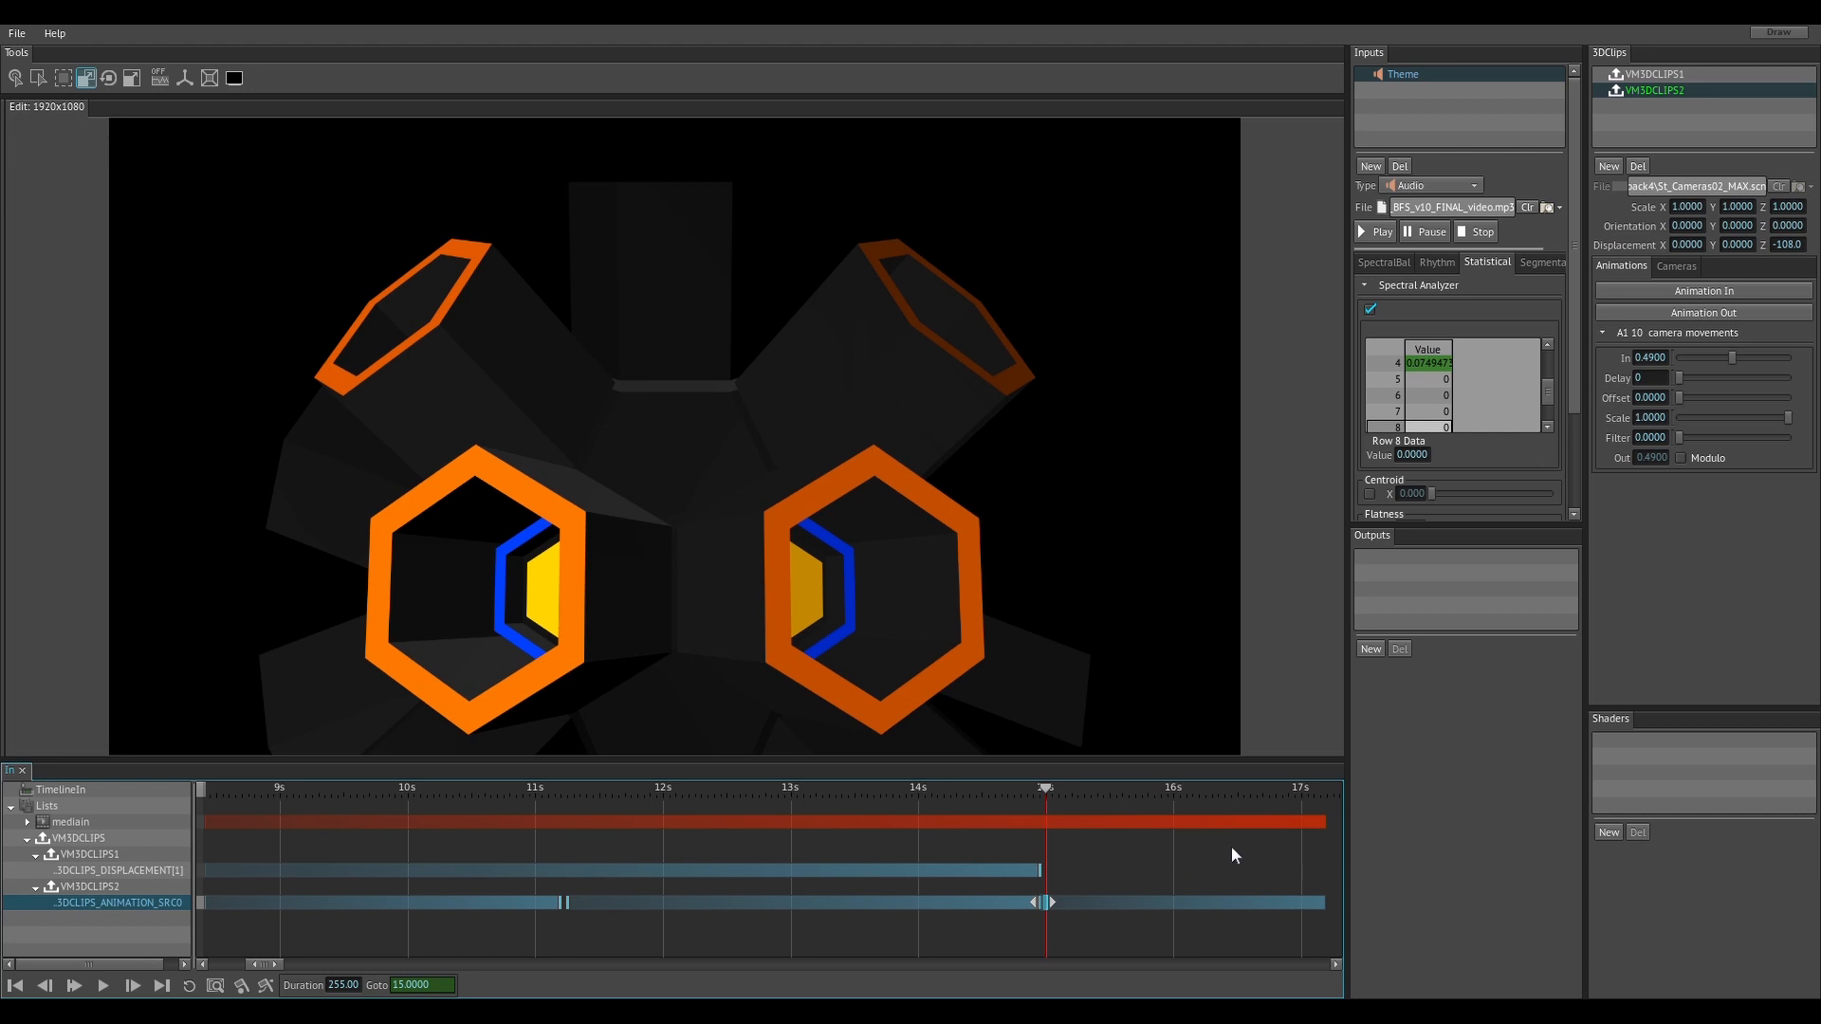
click(1093, 941)
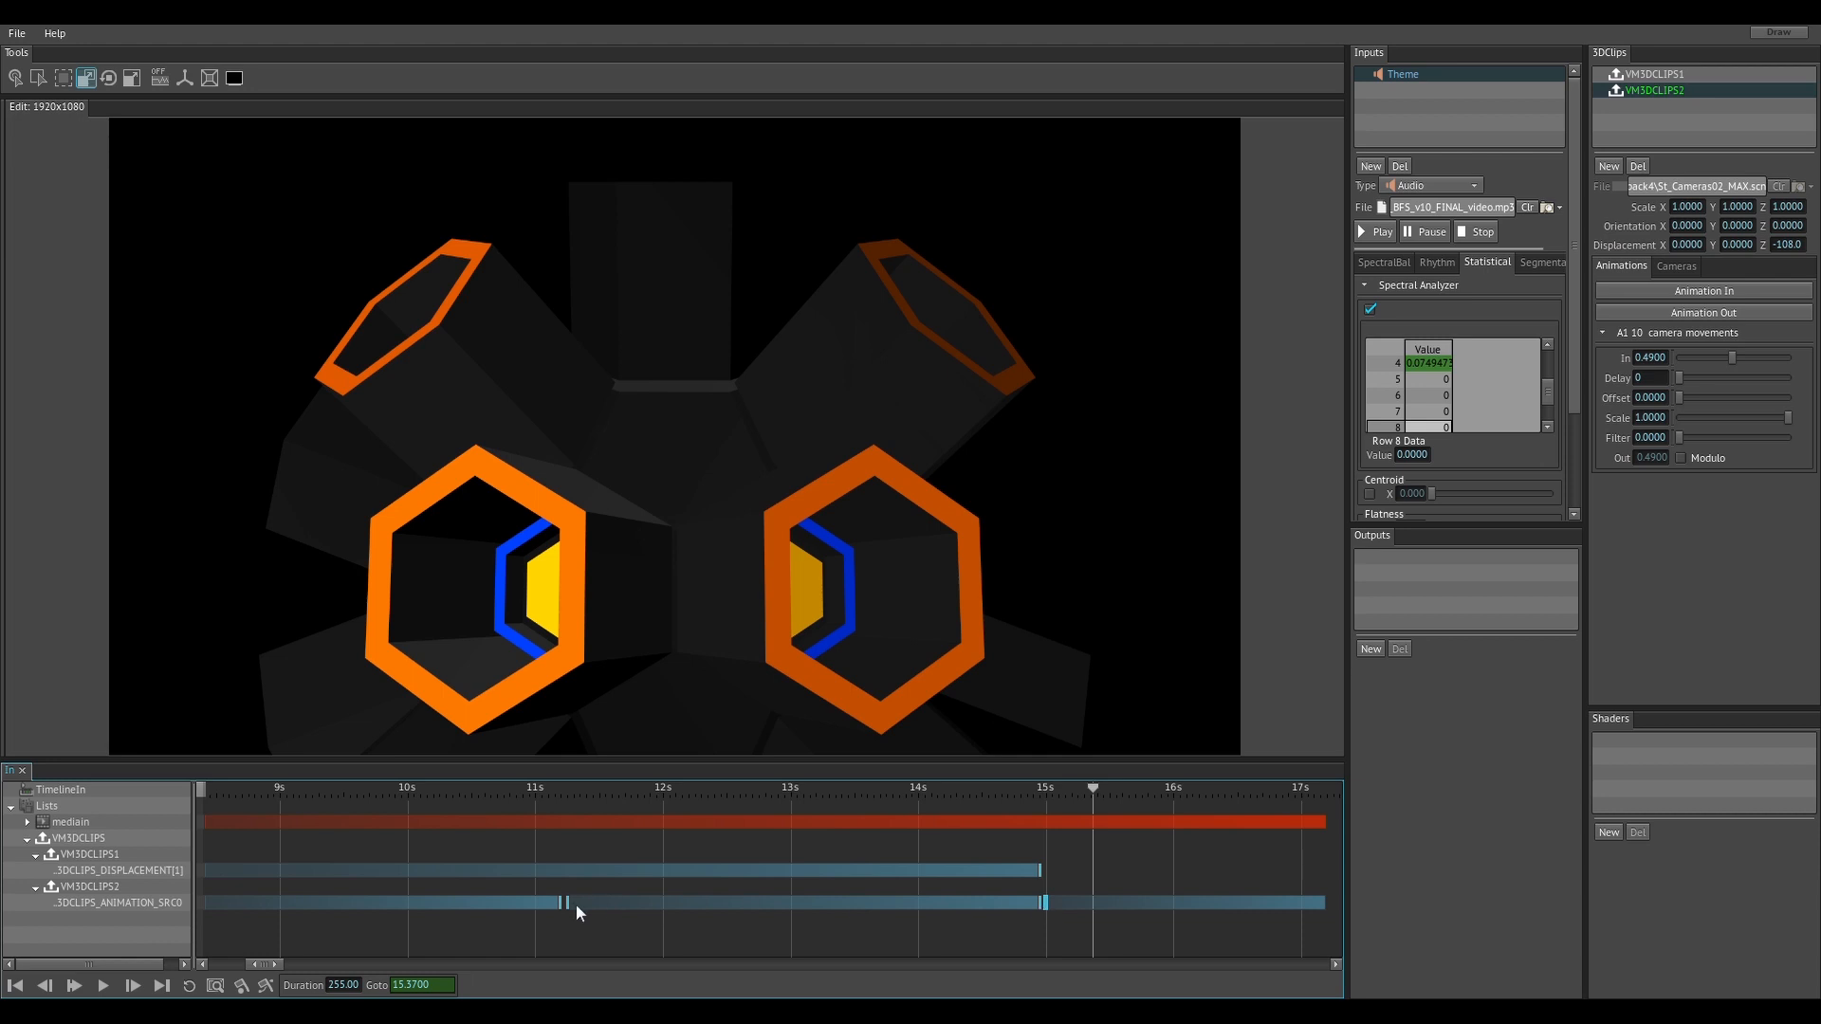
Examine the VM3DCLIPS2 camera animation keyframe at 15 s and compare it with the camera view at about 14 s.
click(1037, 793)
drag(1044, 793, 1051, 790)
click(1086, 925)
click(1045, 903)
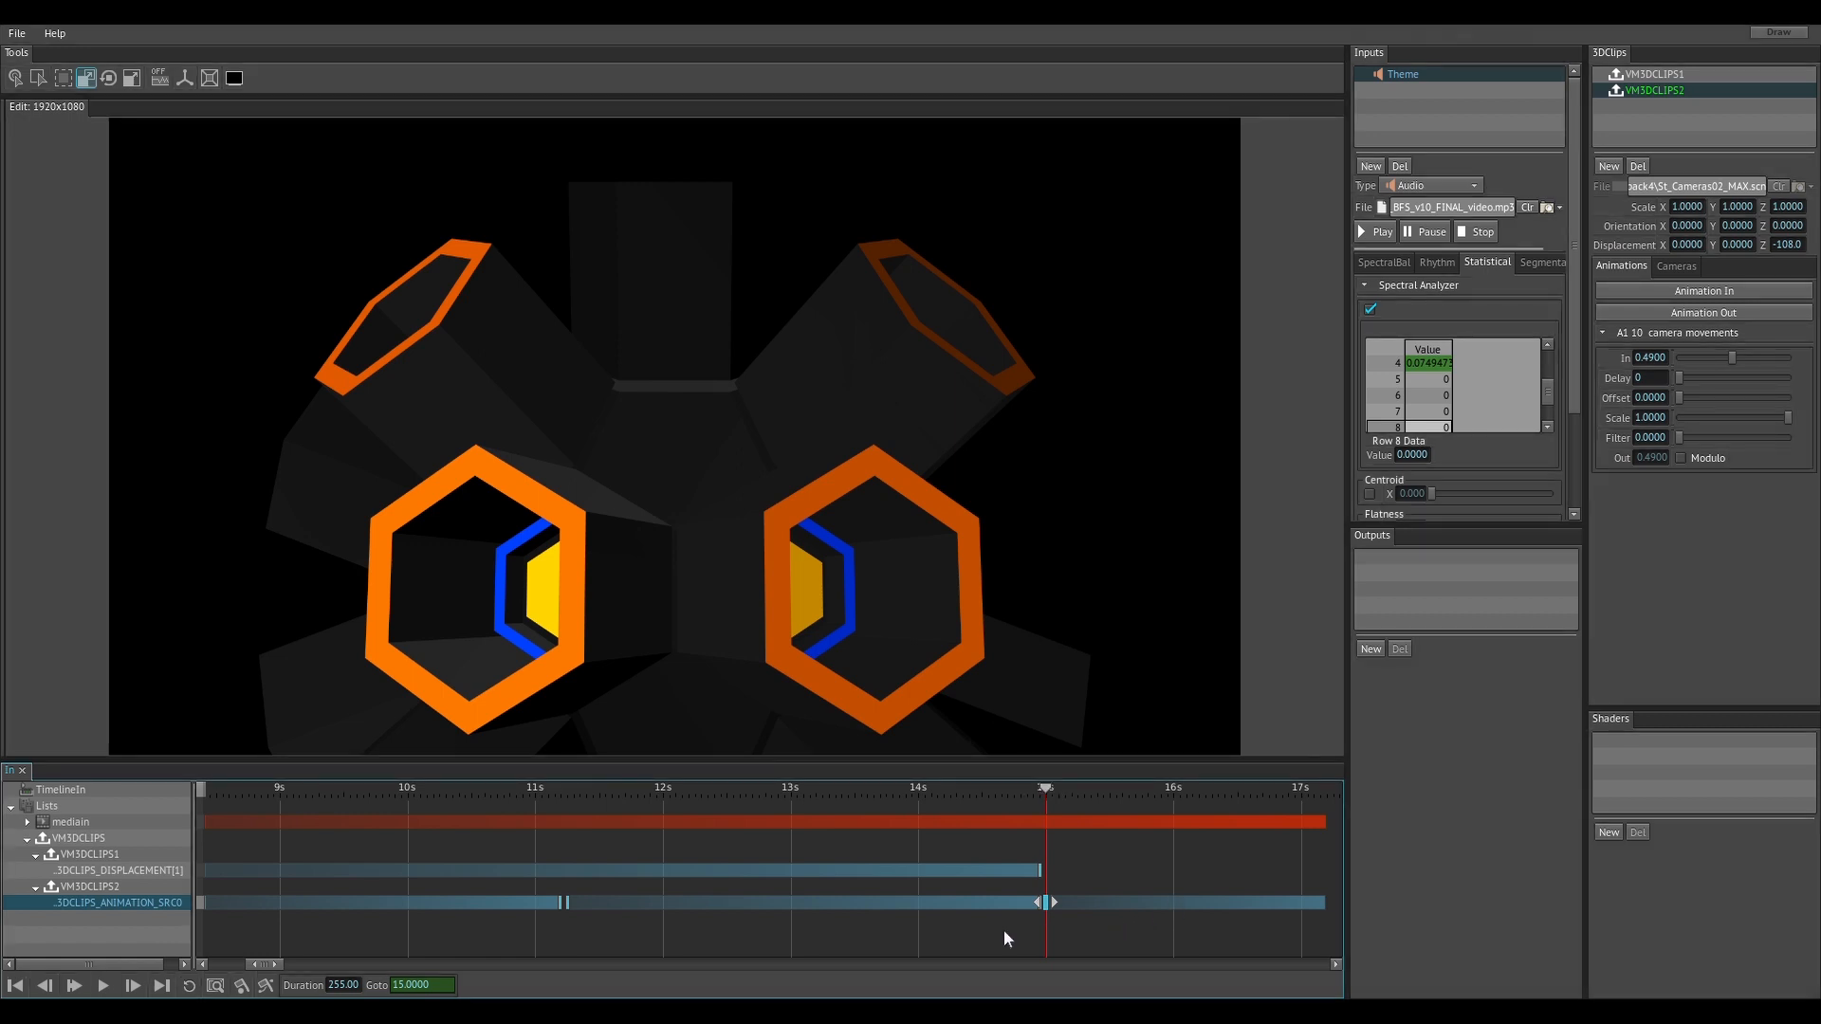
click(918, 940)
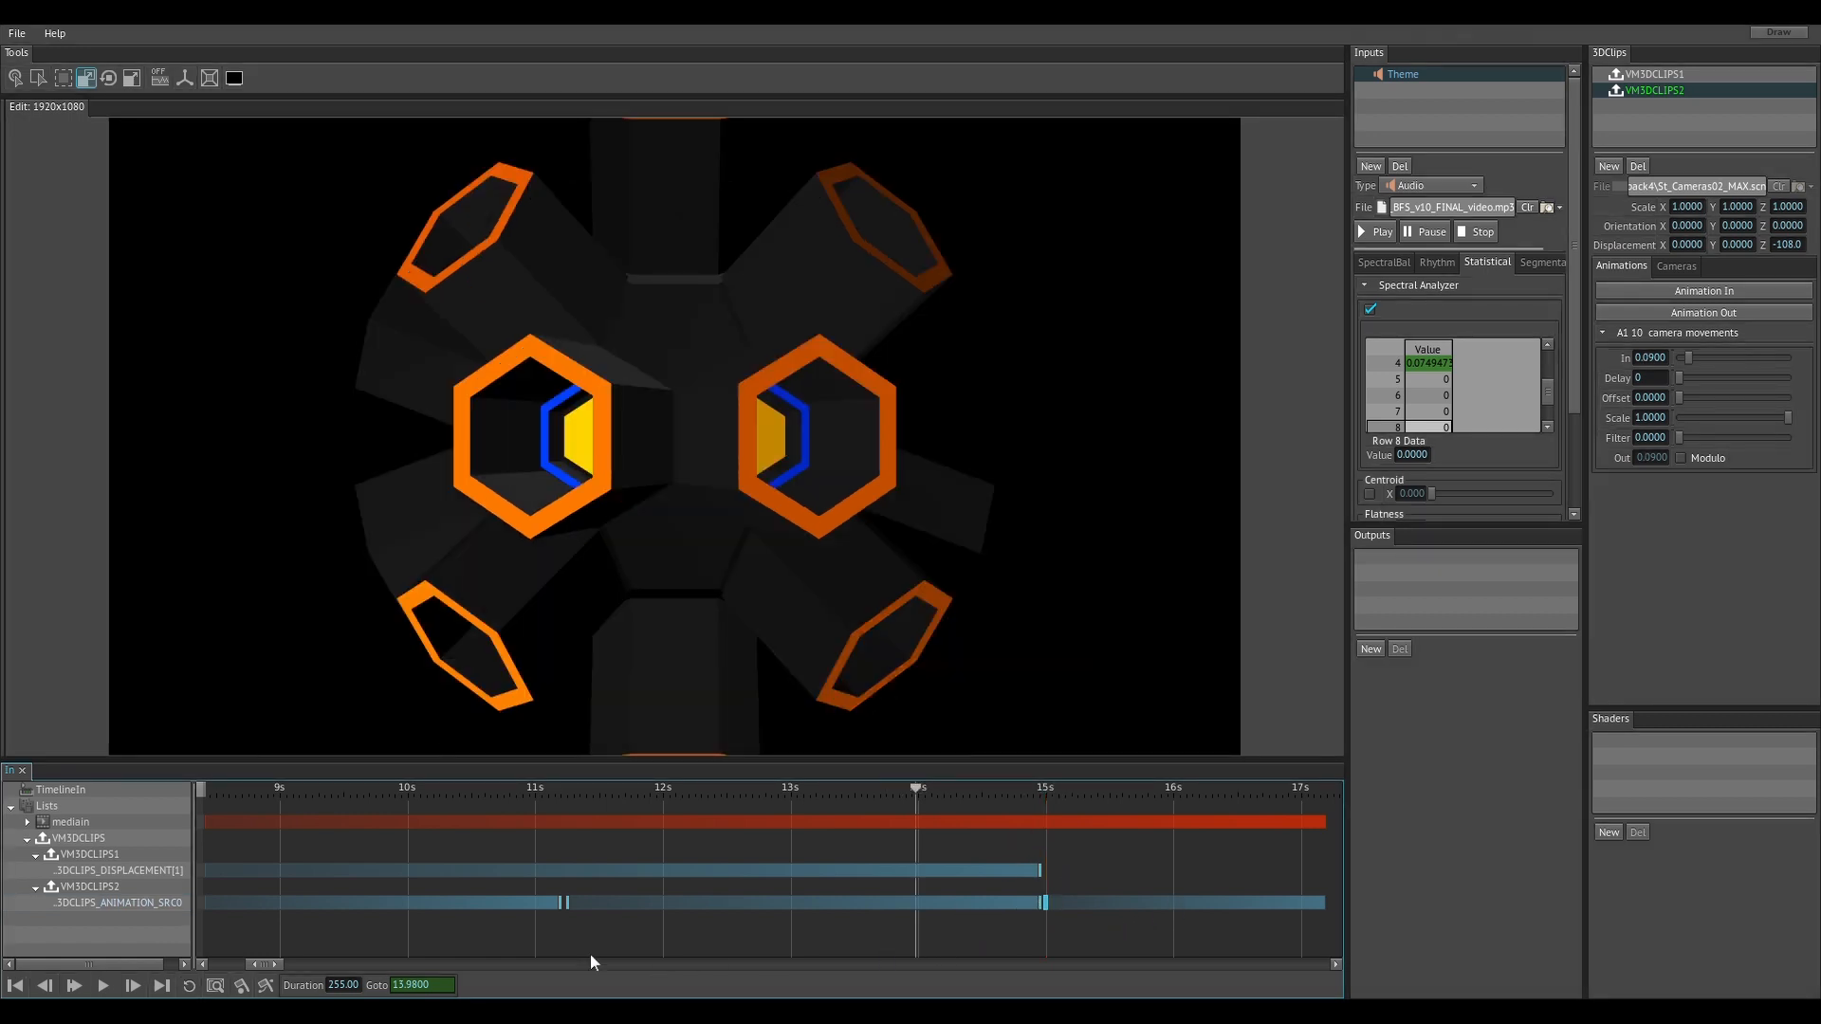
Play the timeline from the start to check the camera movements through about 18 s.
click(14, 985)
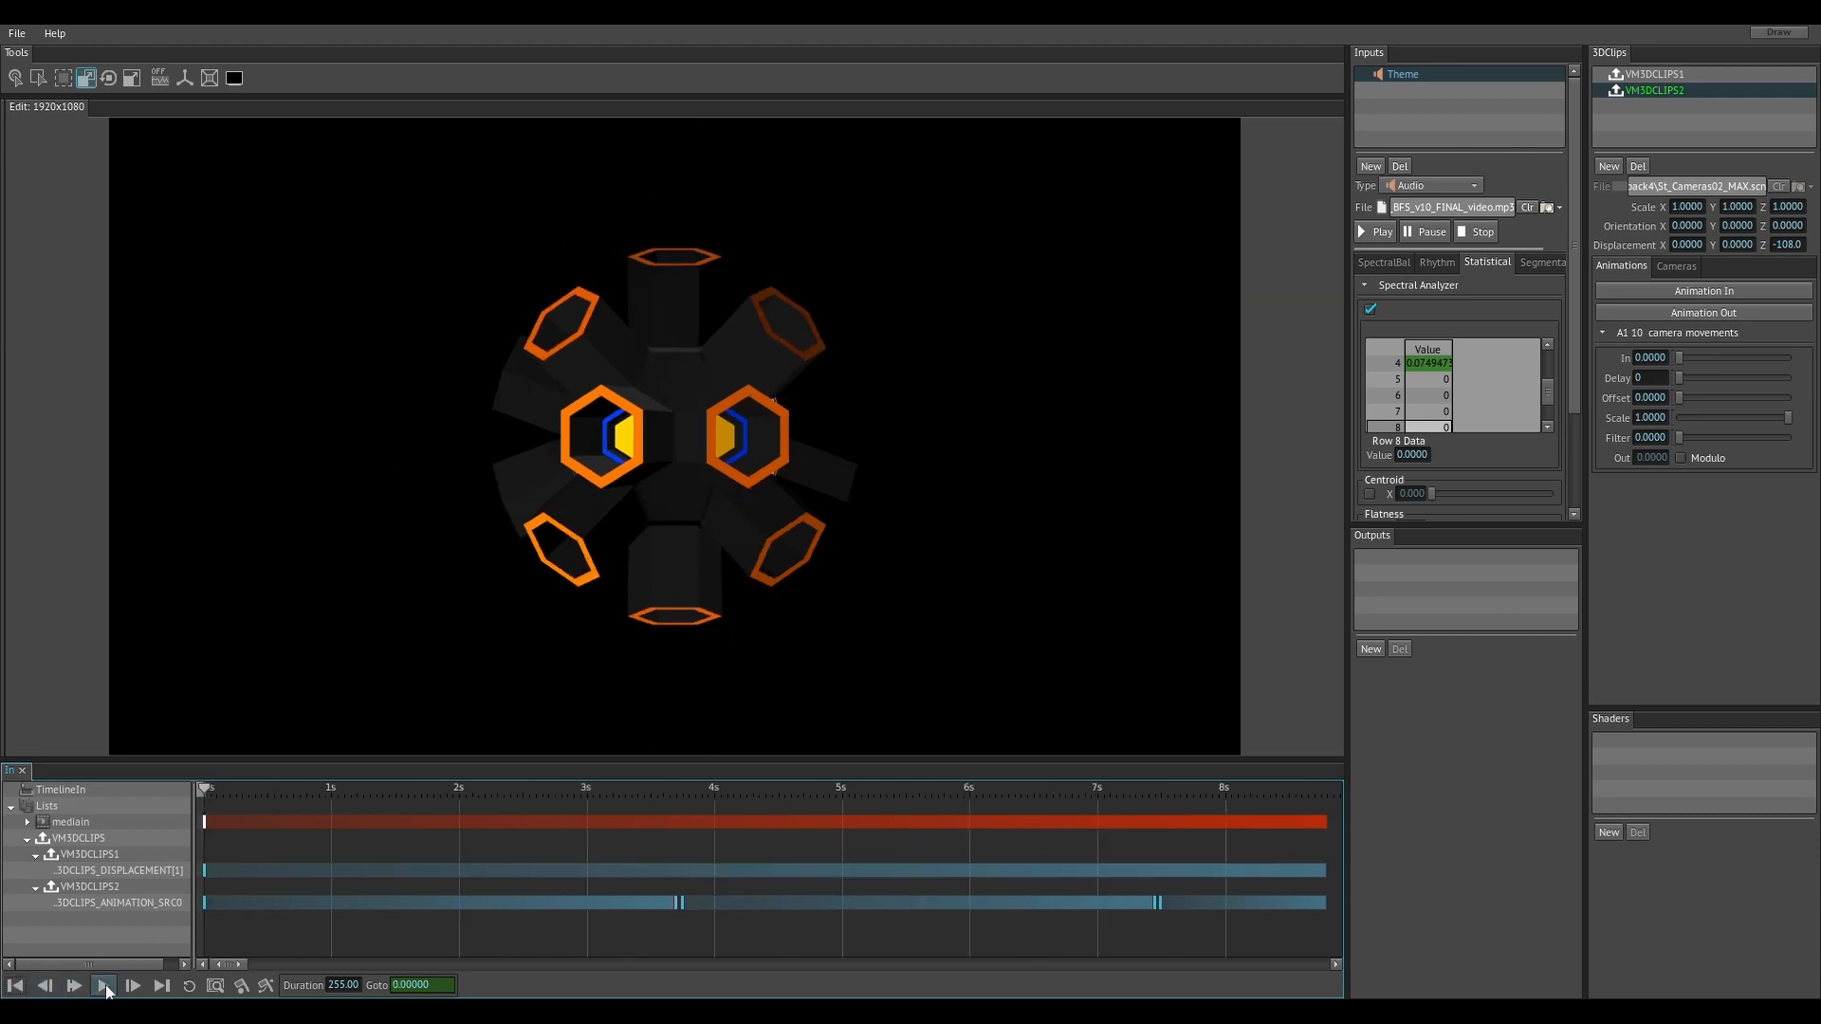
click(104, 987)
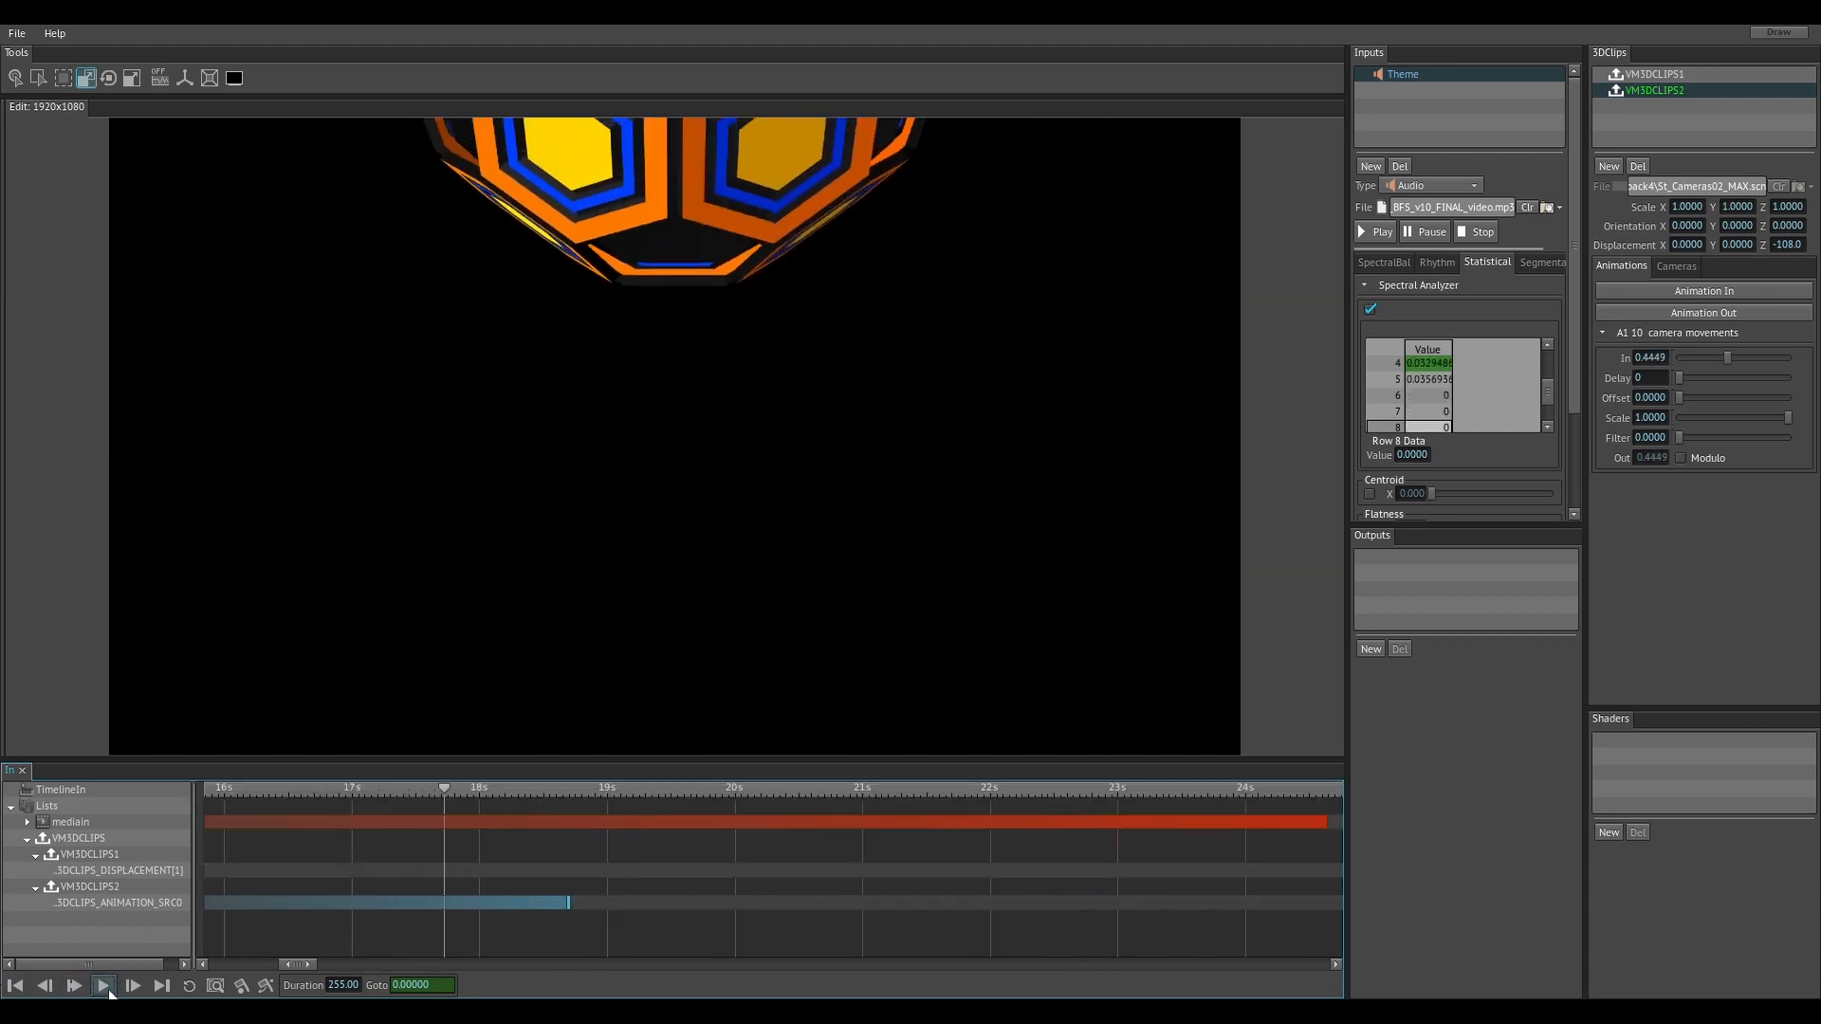
click(103, 987)
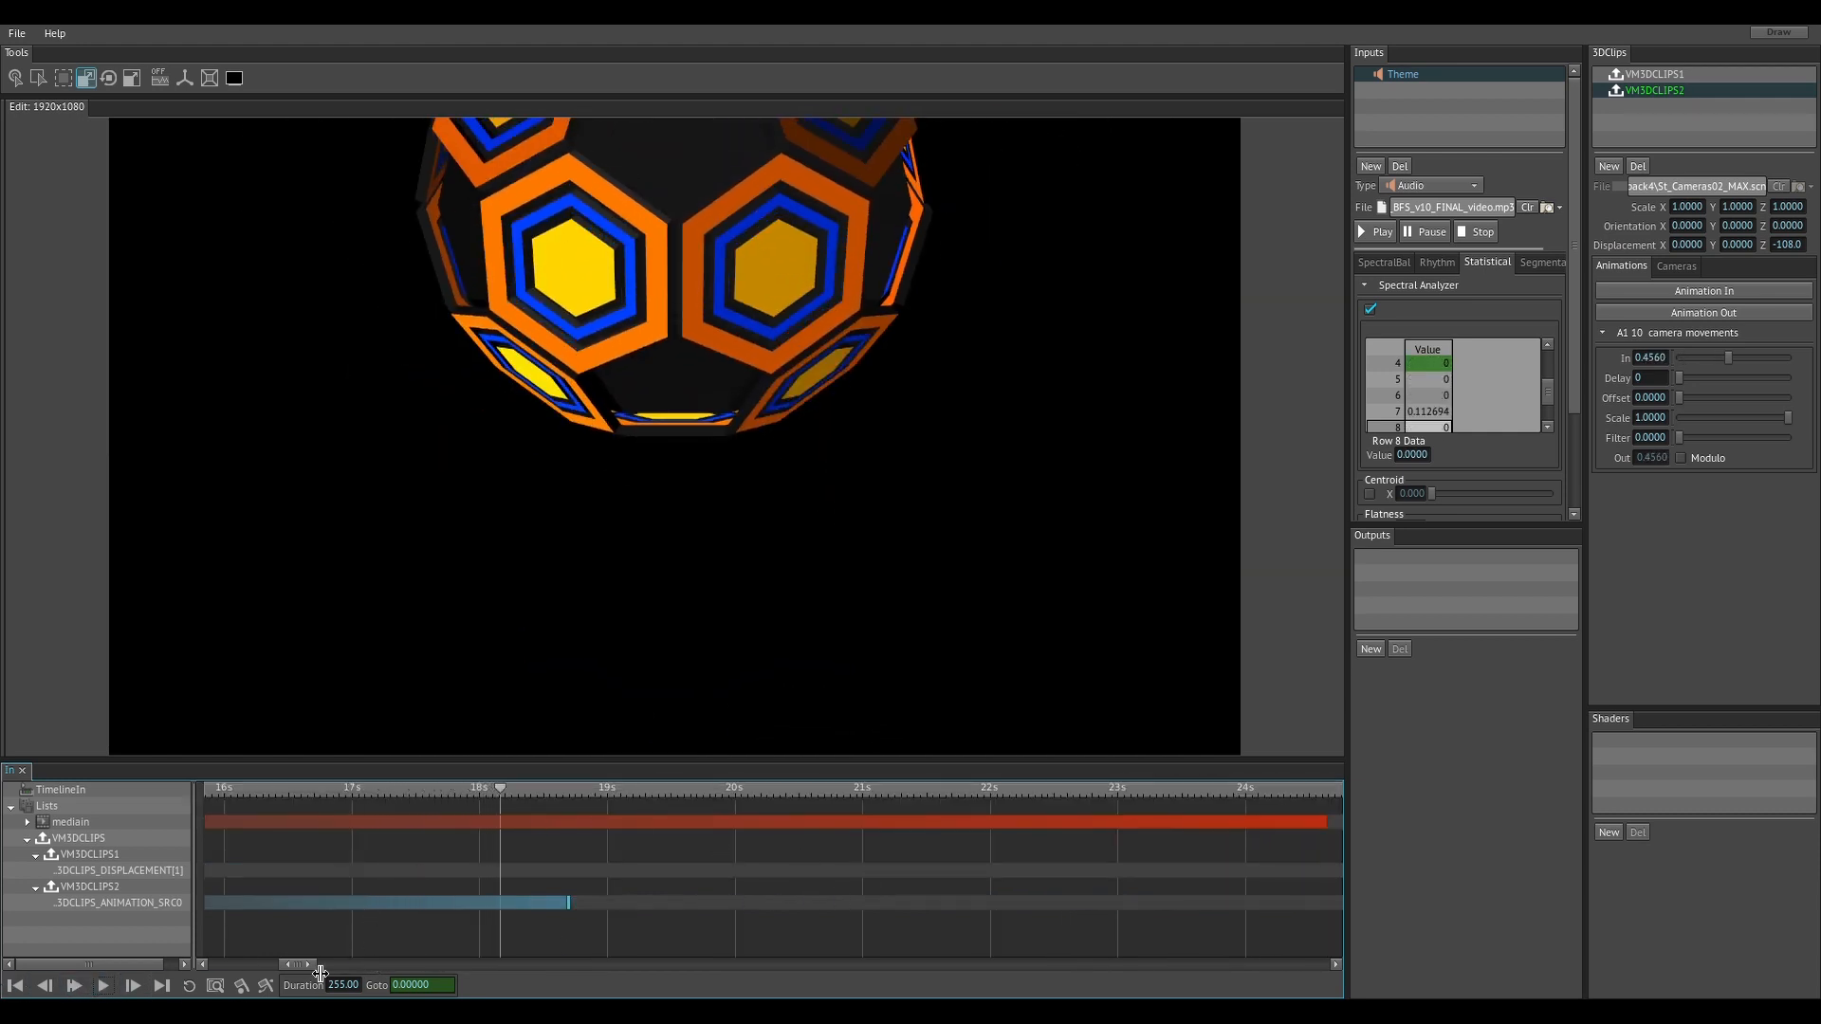
Select and copy the VM3DCLIPS2 camera animation keyframes from 15 s to about 18.7 s.
drag(308, 969, 296, 973)
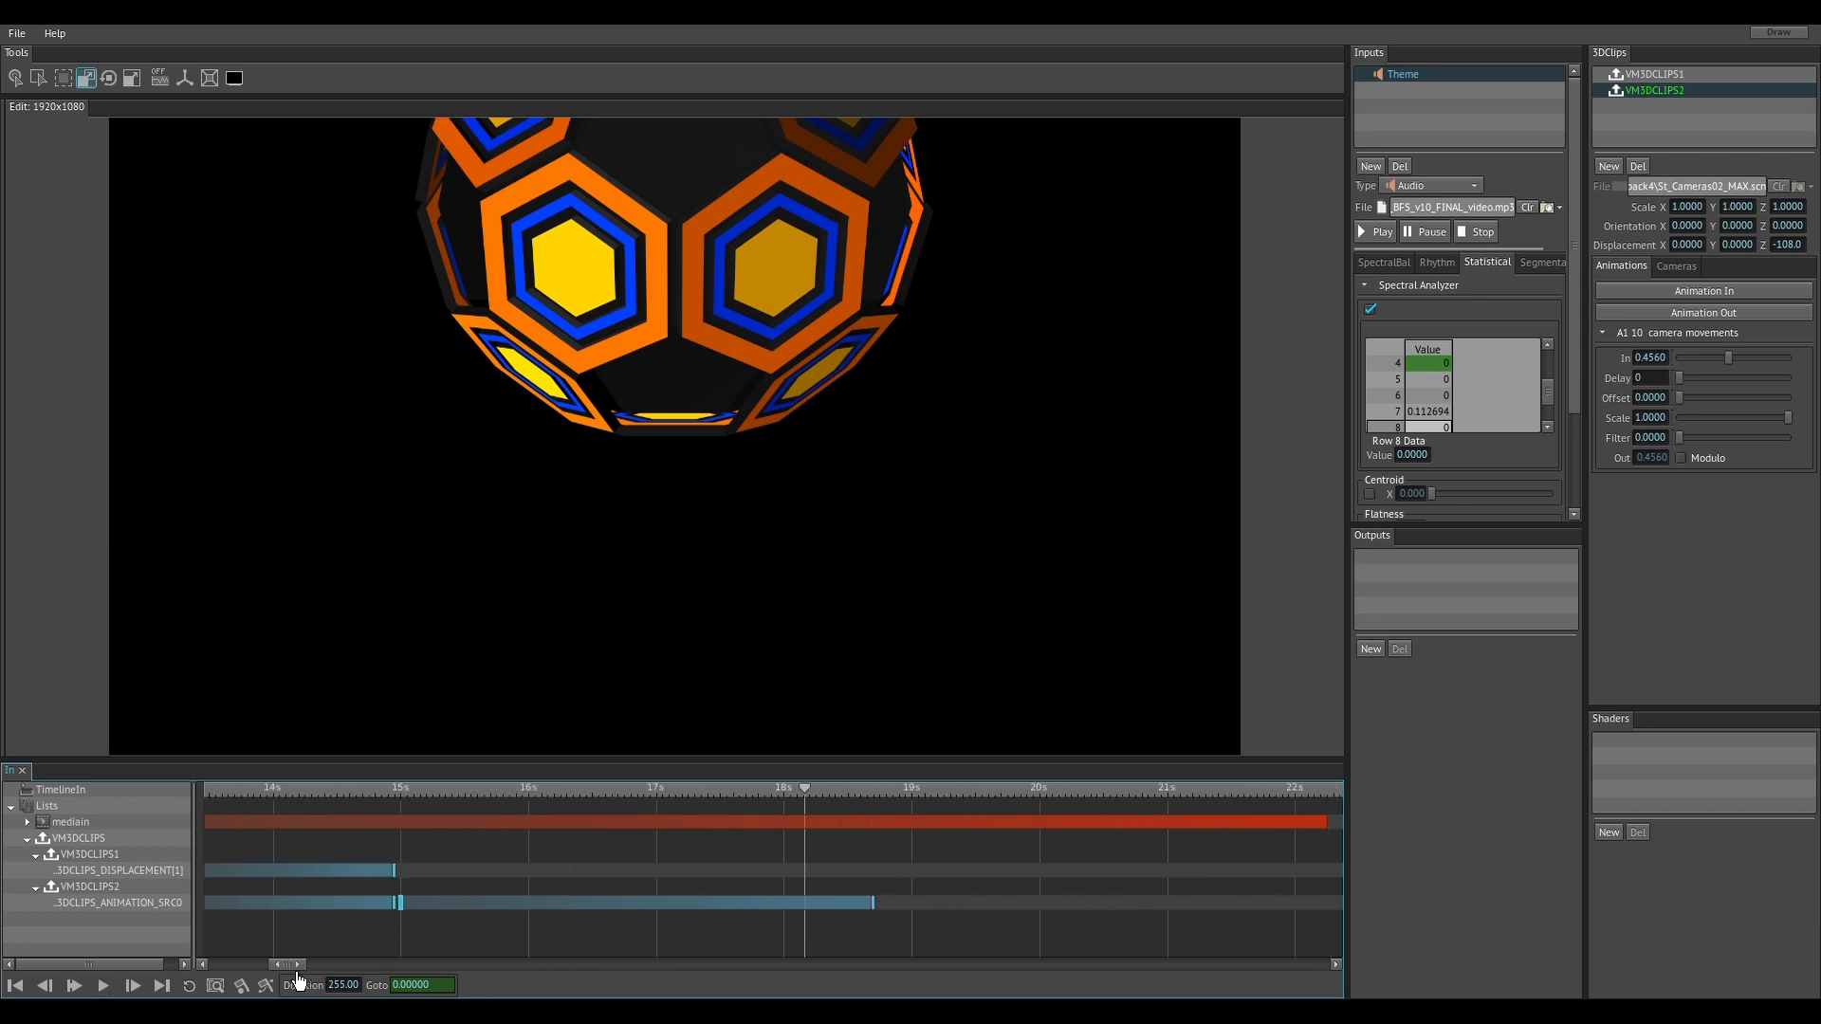
click(402, 791)
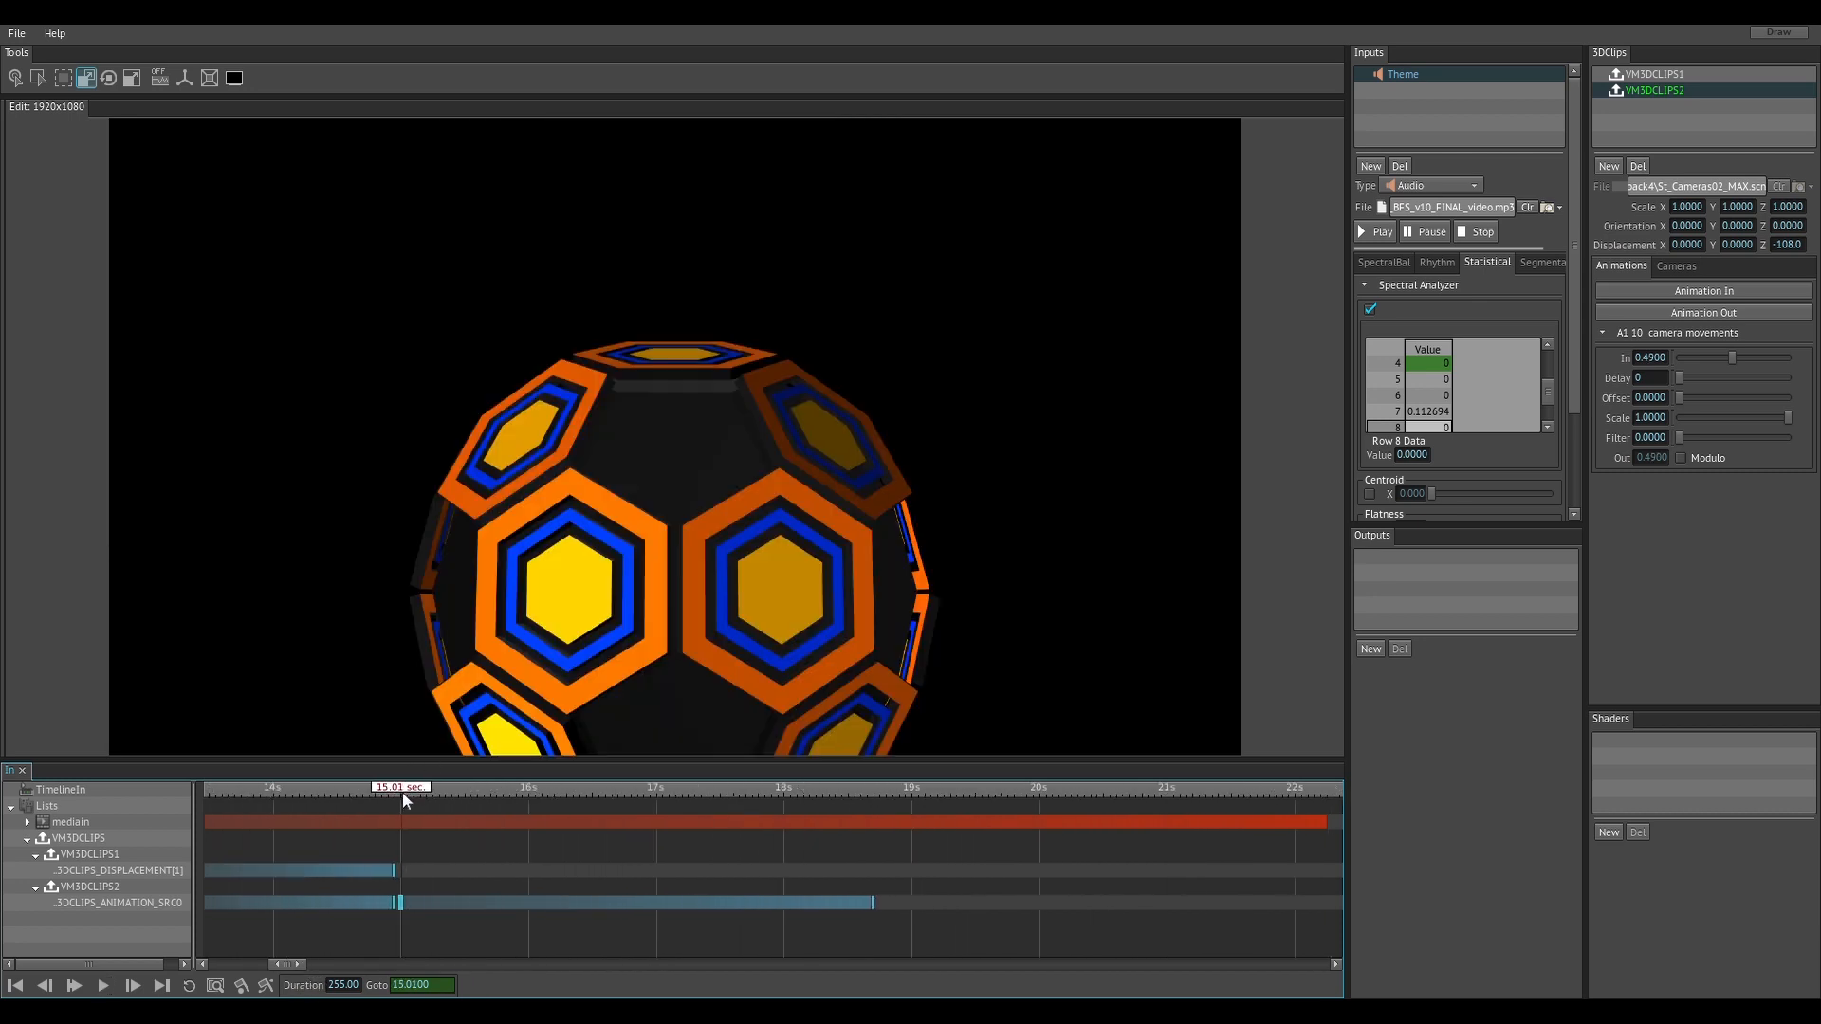
click(400, 903)
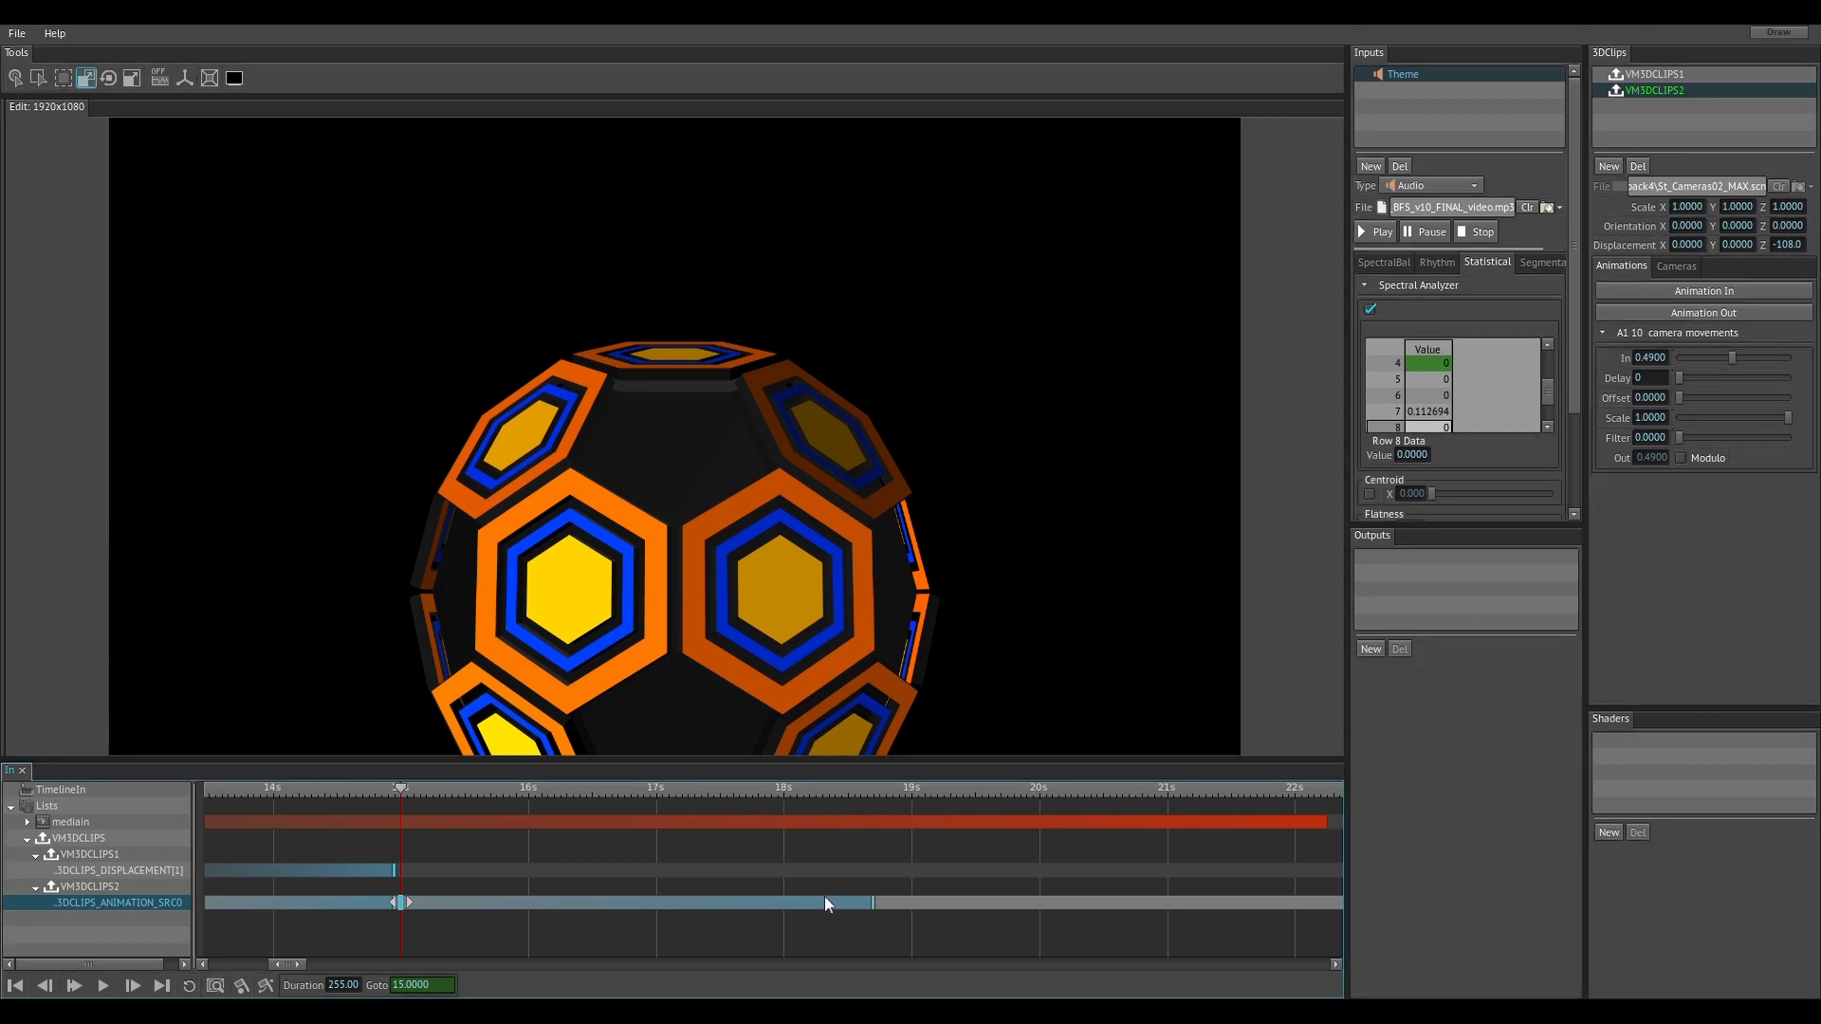
click(387, 787)
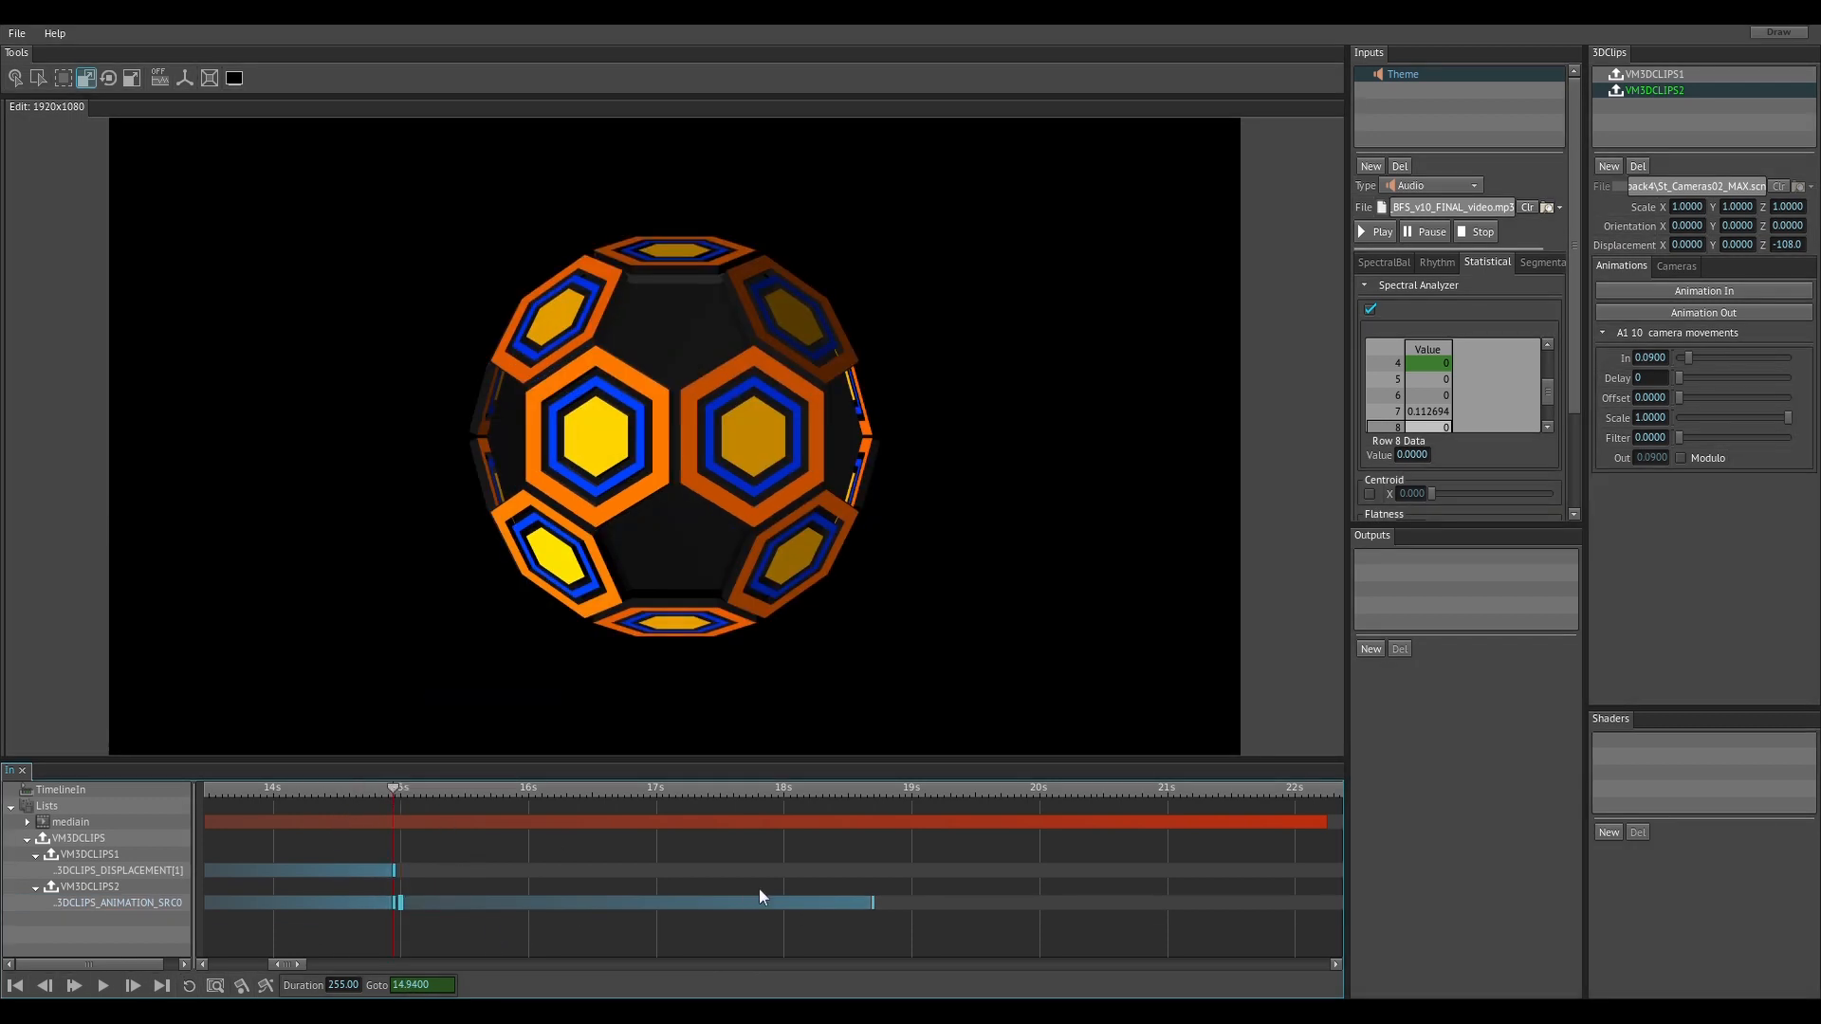
click(919, 907)
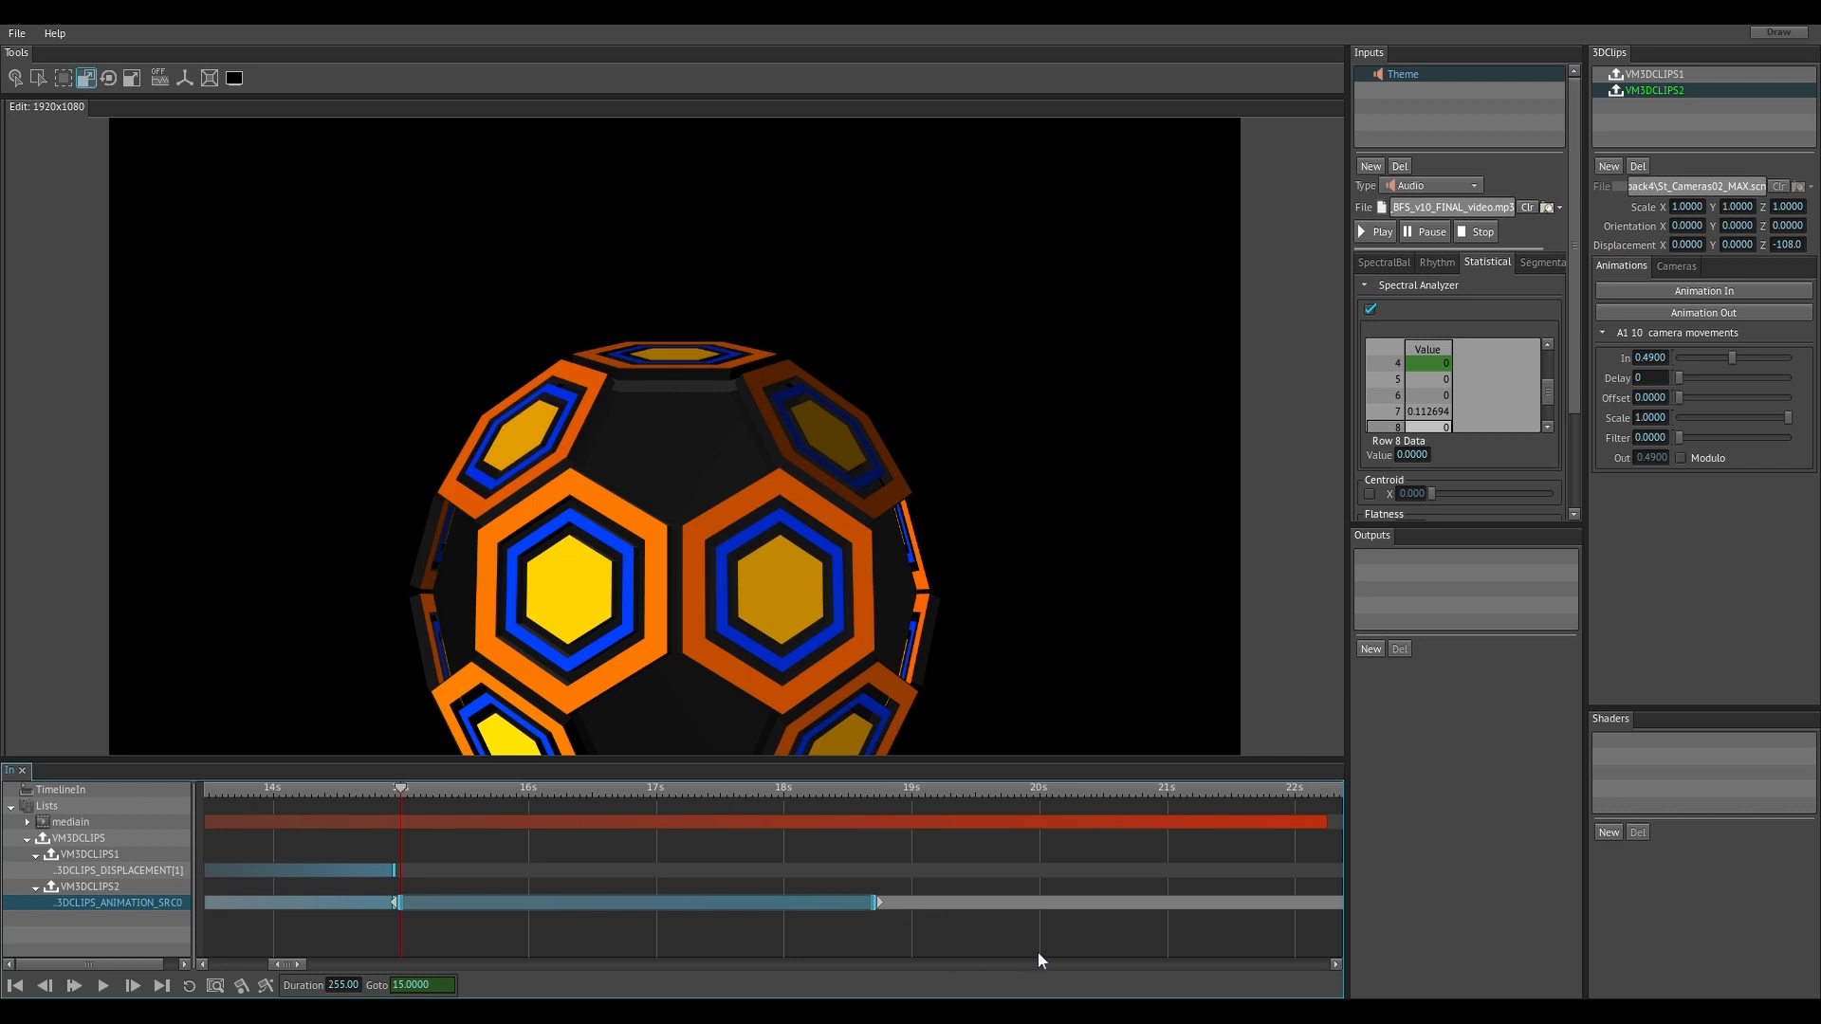
Paste the copied camera keyframes at 18.75 s on the VM3DCLIPS2 animation track.
drag(888, 789, 881, 789)
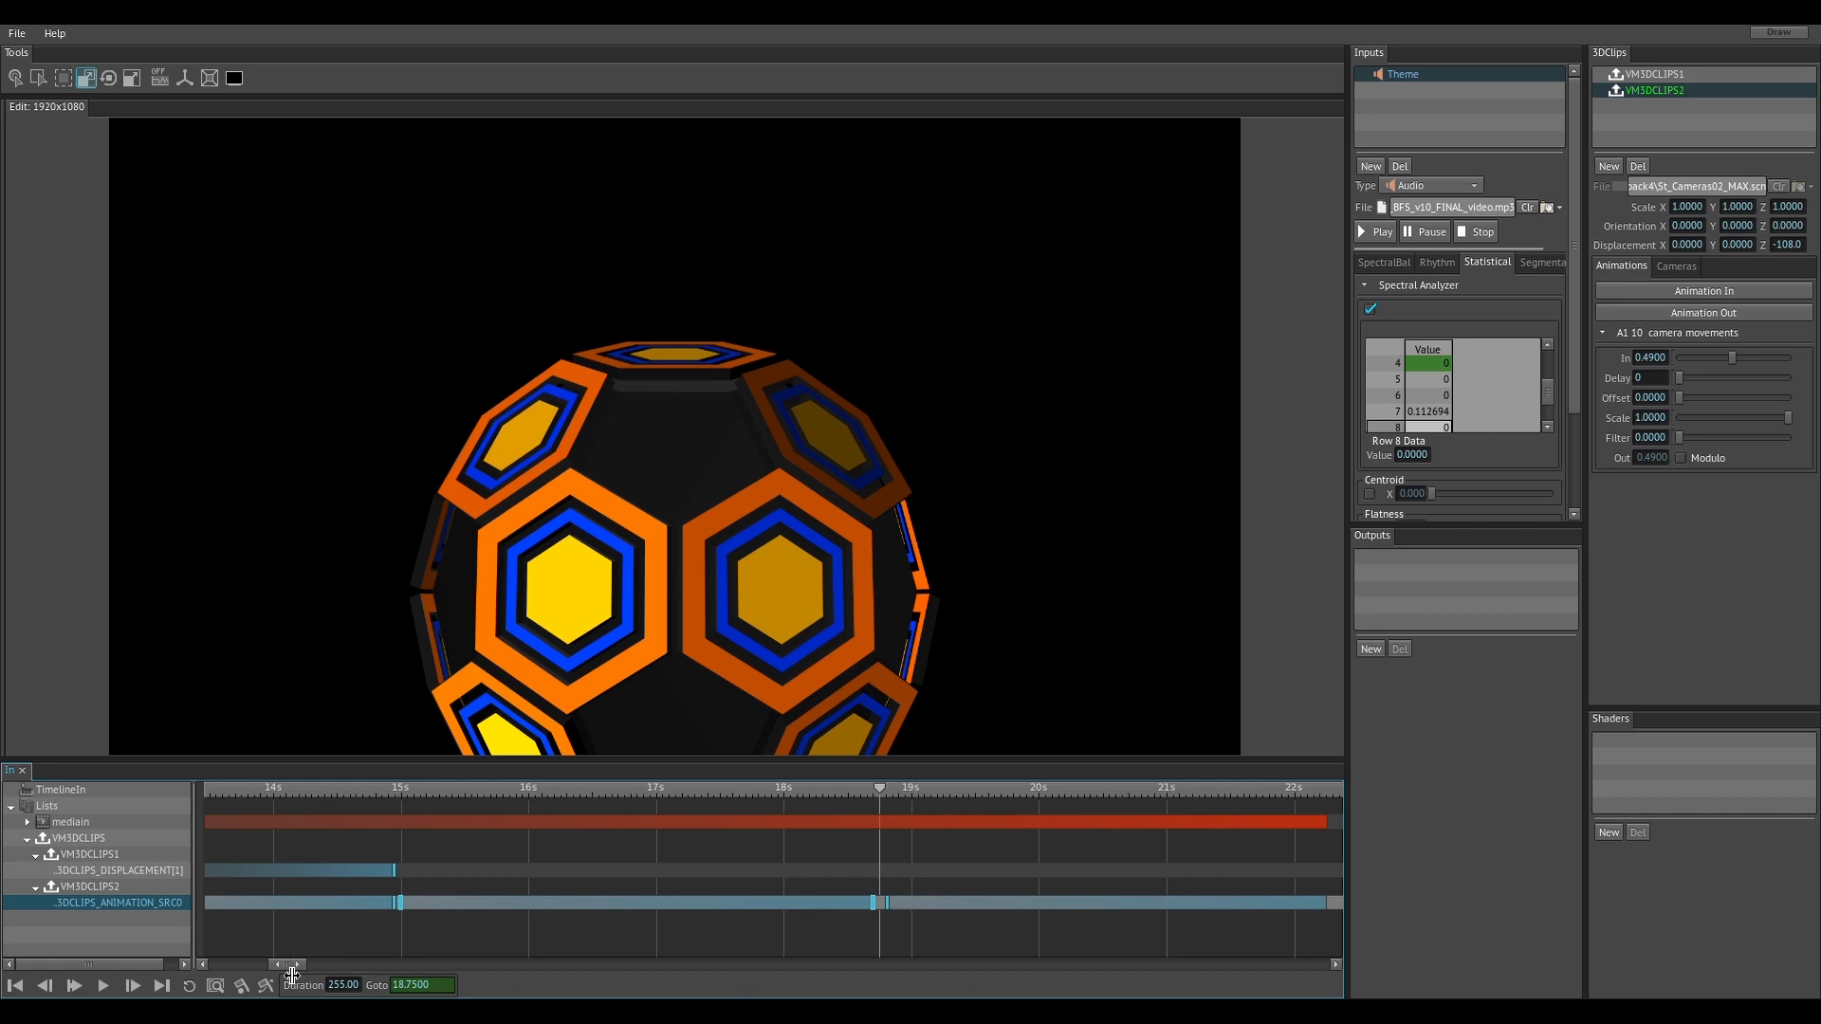
drag(299, 976, 310, 974)
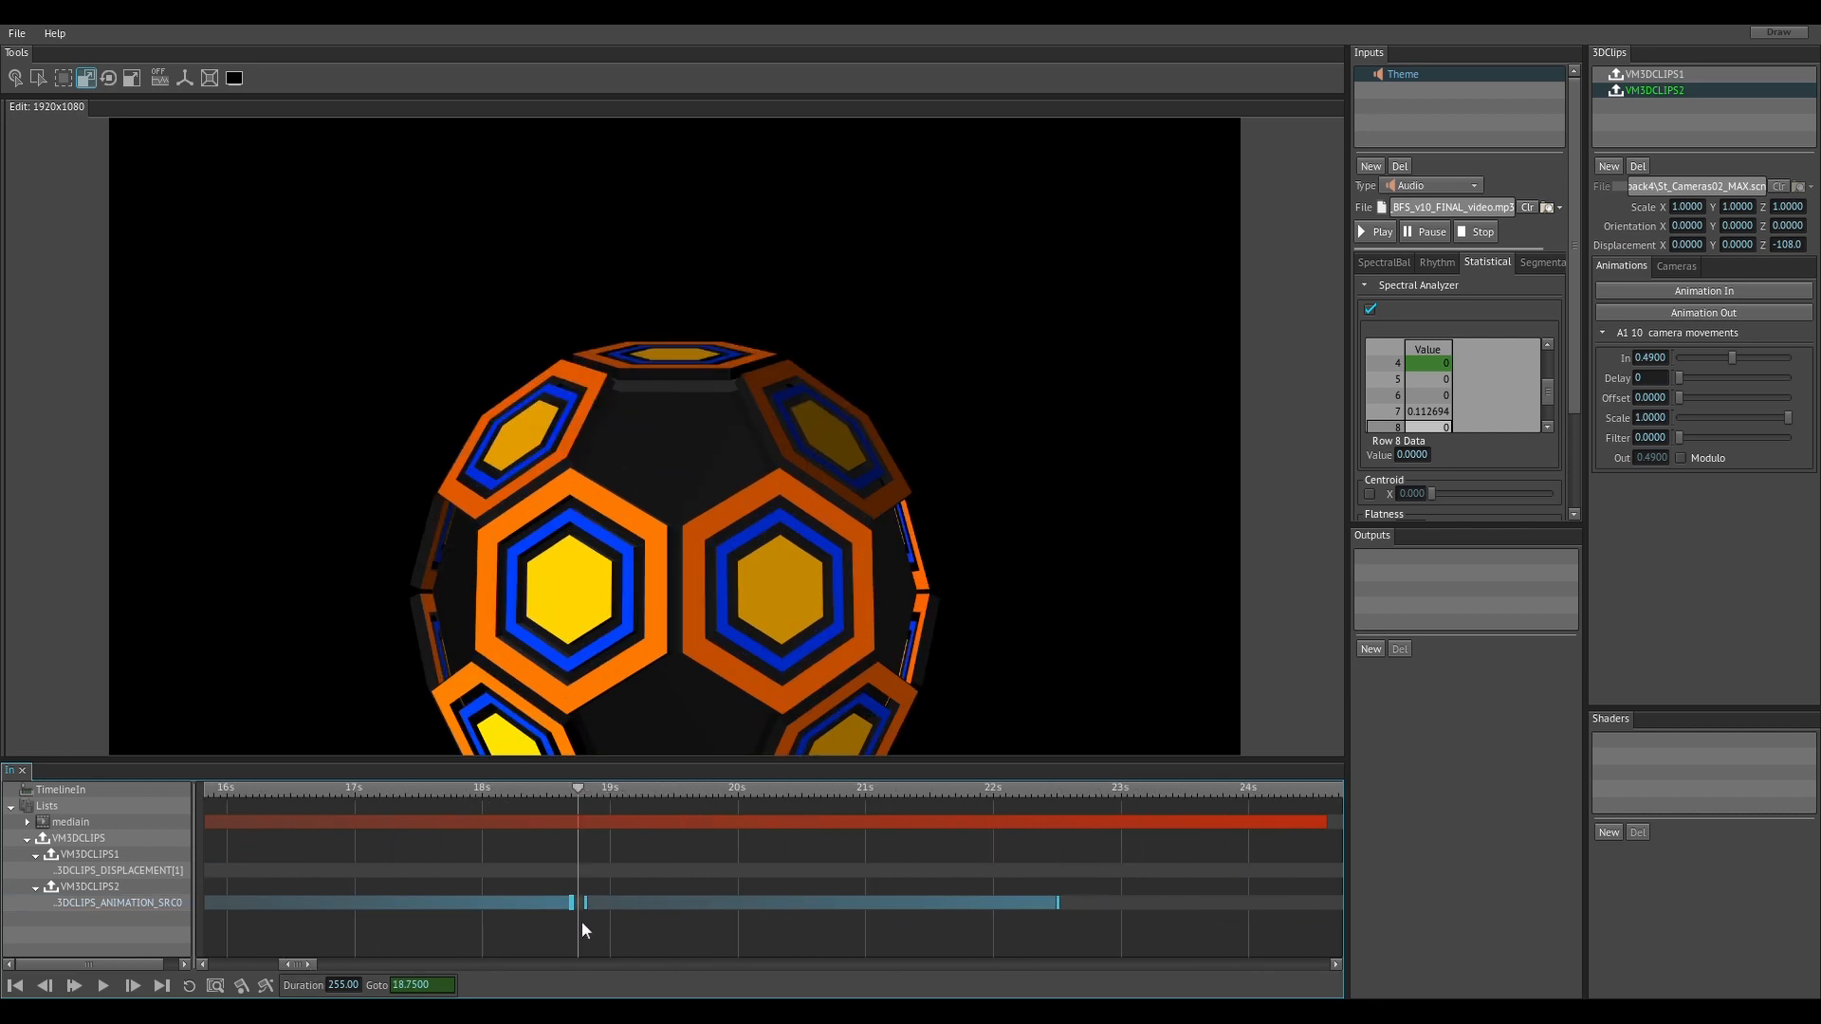
key(ctrl+z)
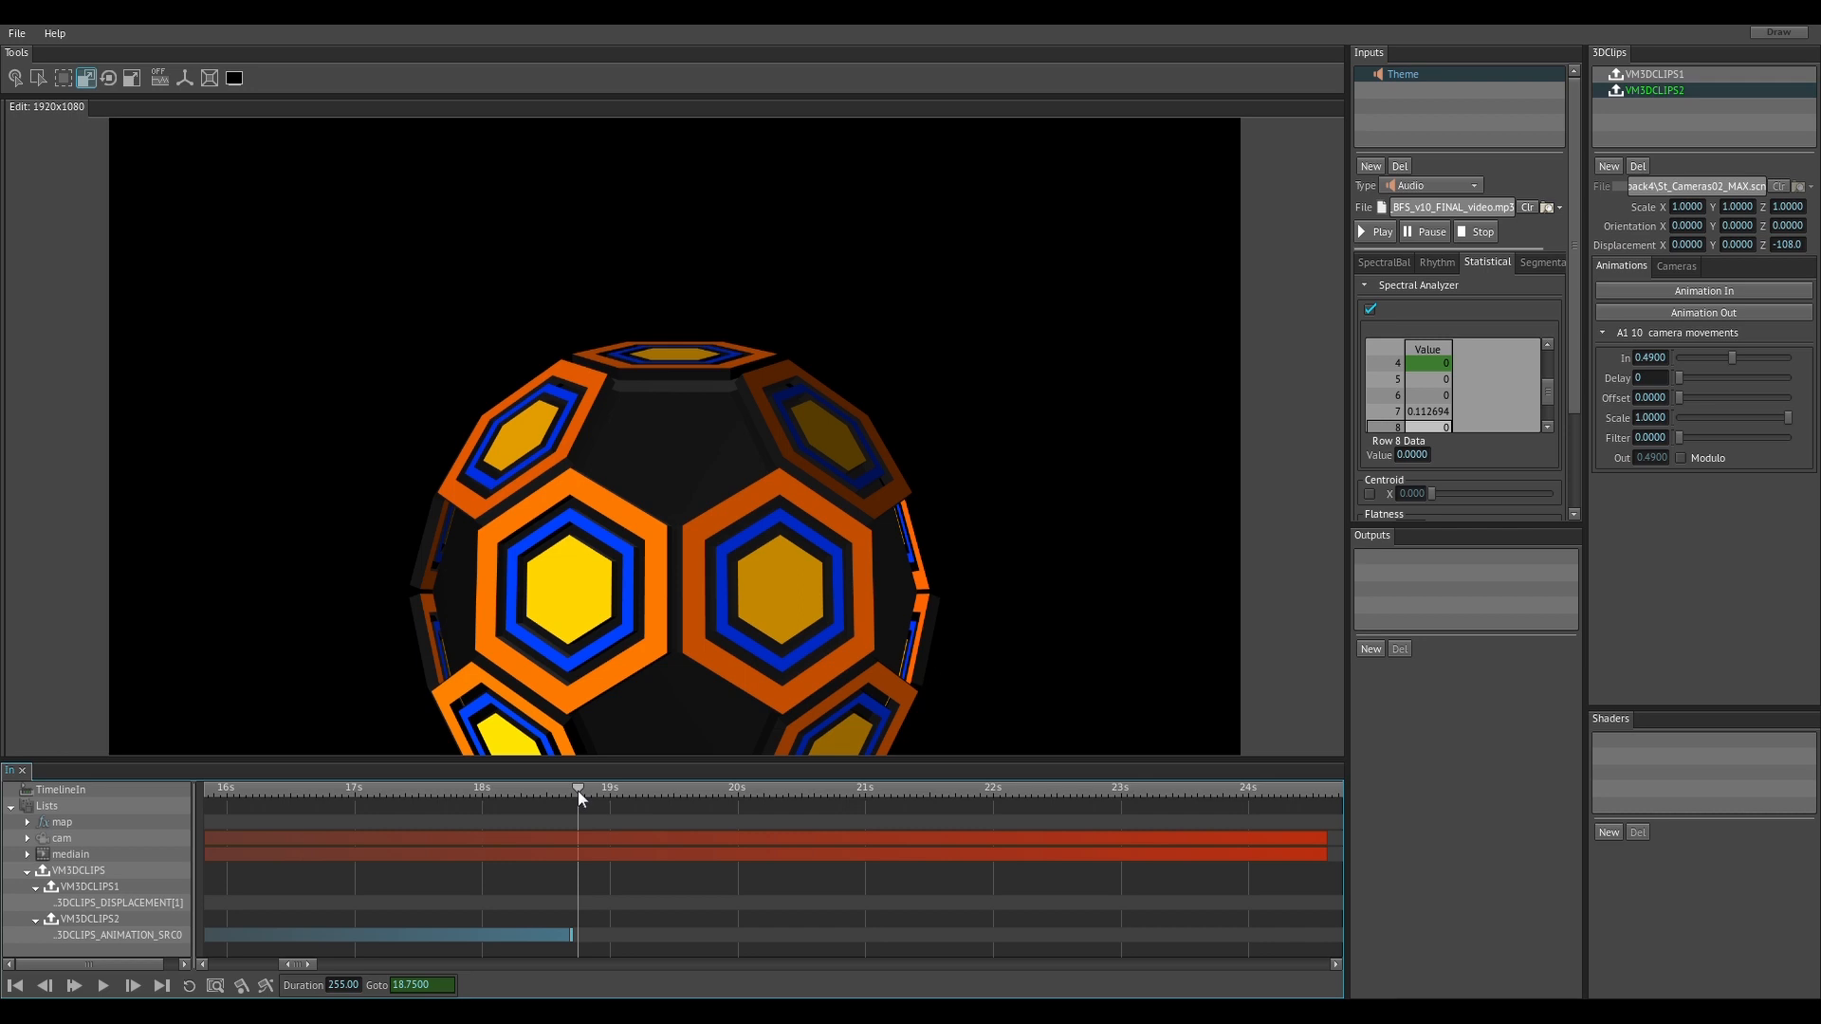
click(578, 937)
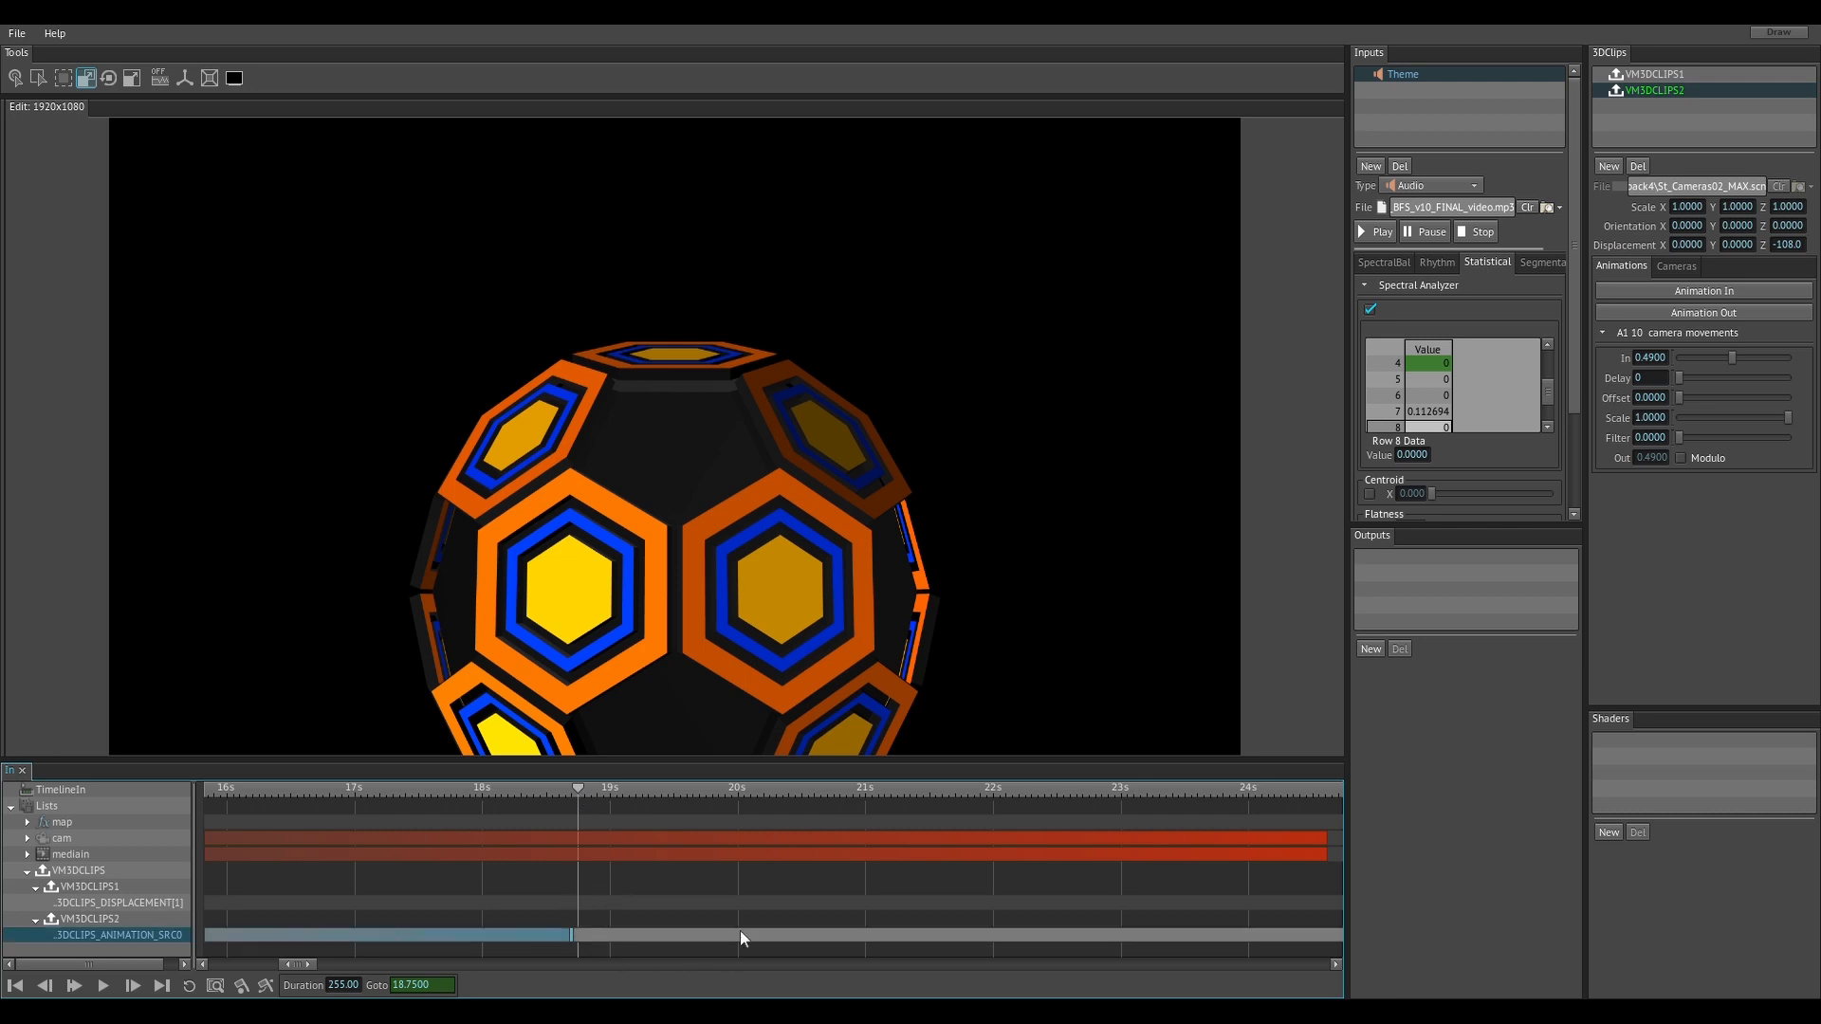
key(ctrl+v)
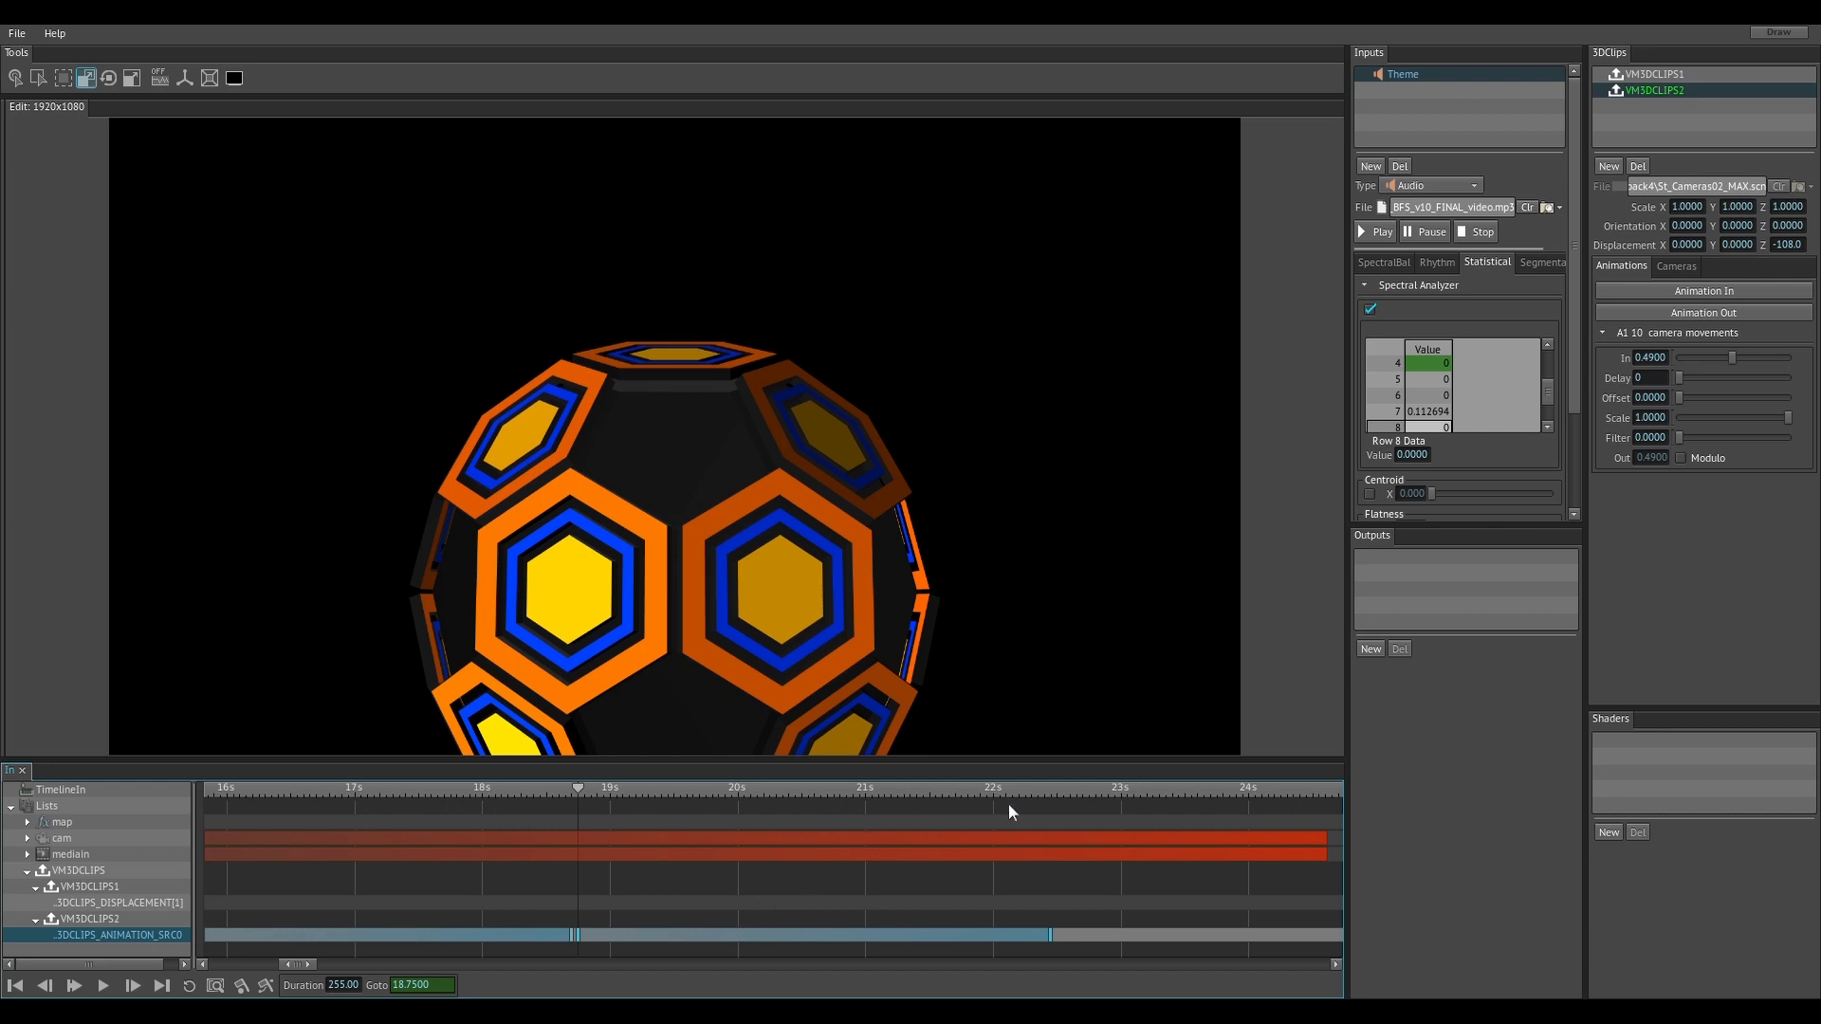
Paste the copied camera keyframes again at 22.5 s on the VM3DCLIPS2 animation track.
drag(1015, 790, 1044, 788)
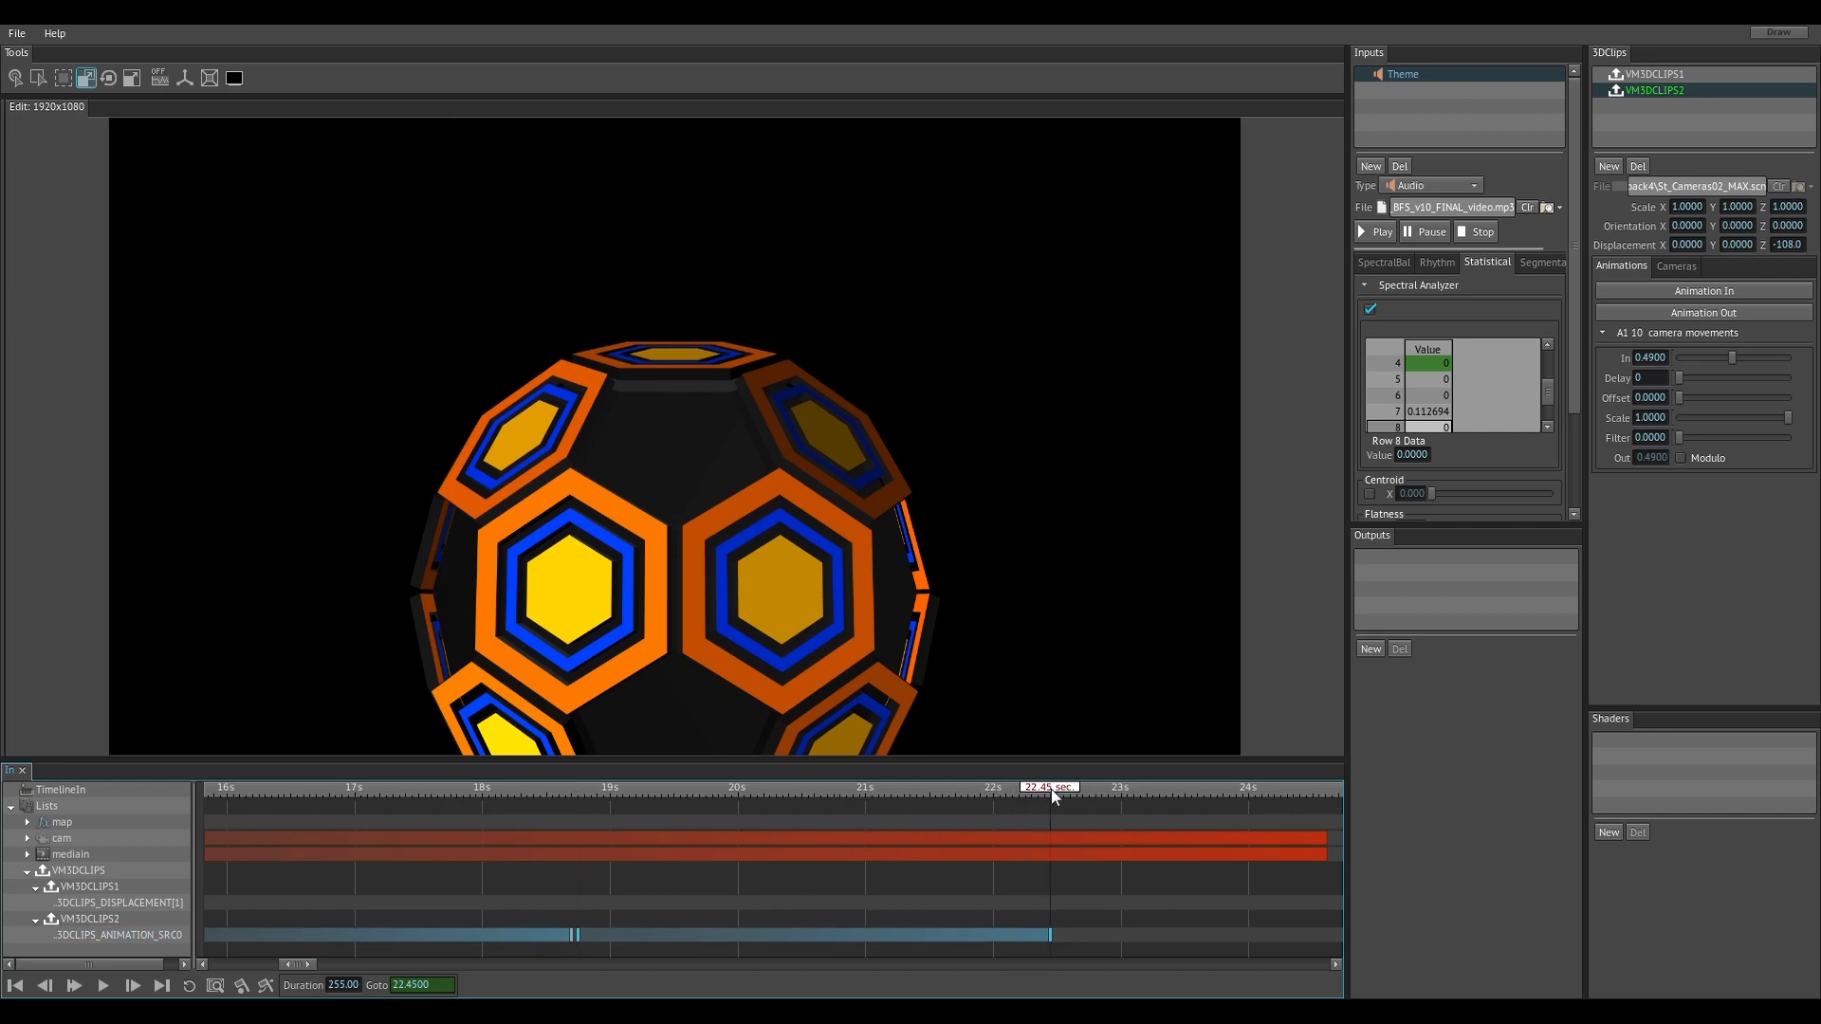
drag(1052, 795, 1059, 794)
click(1057, 935)
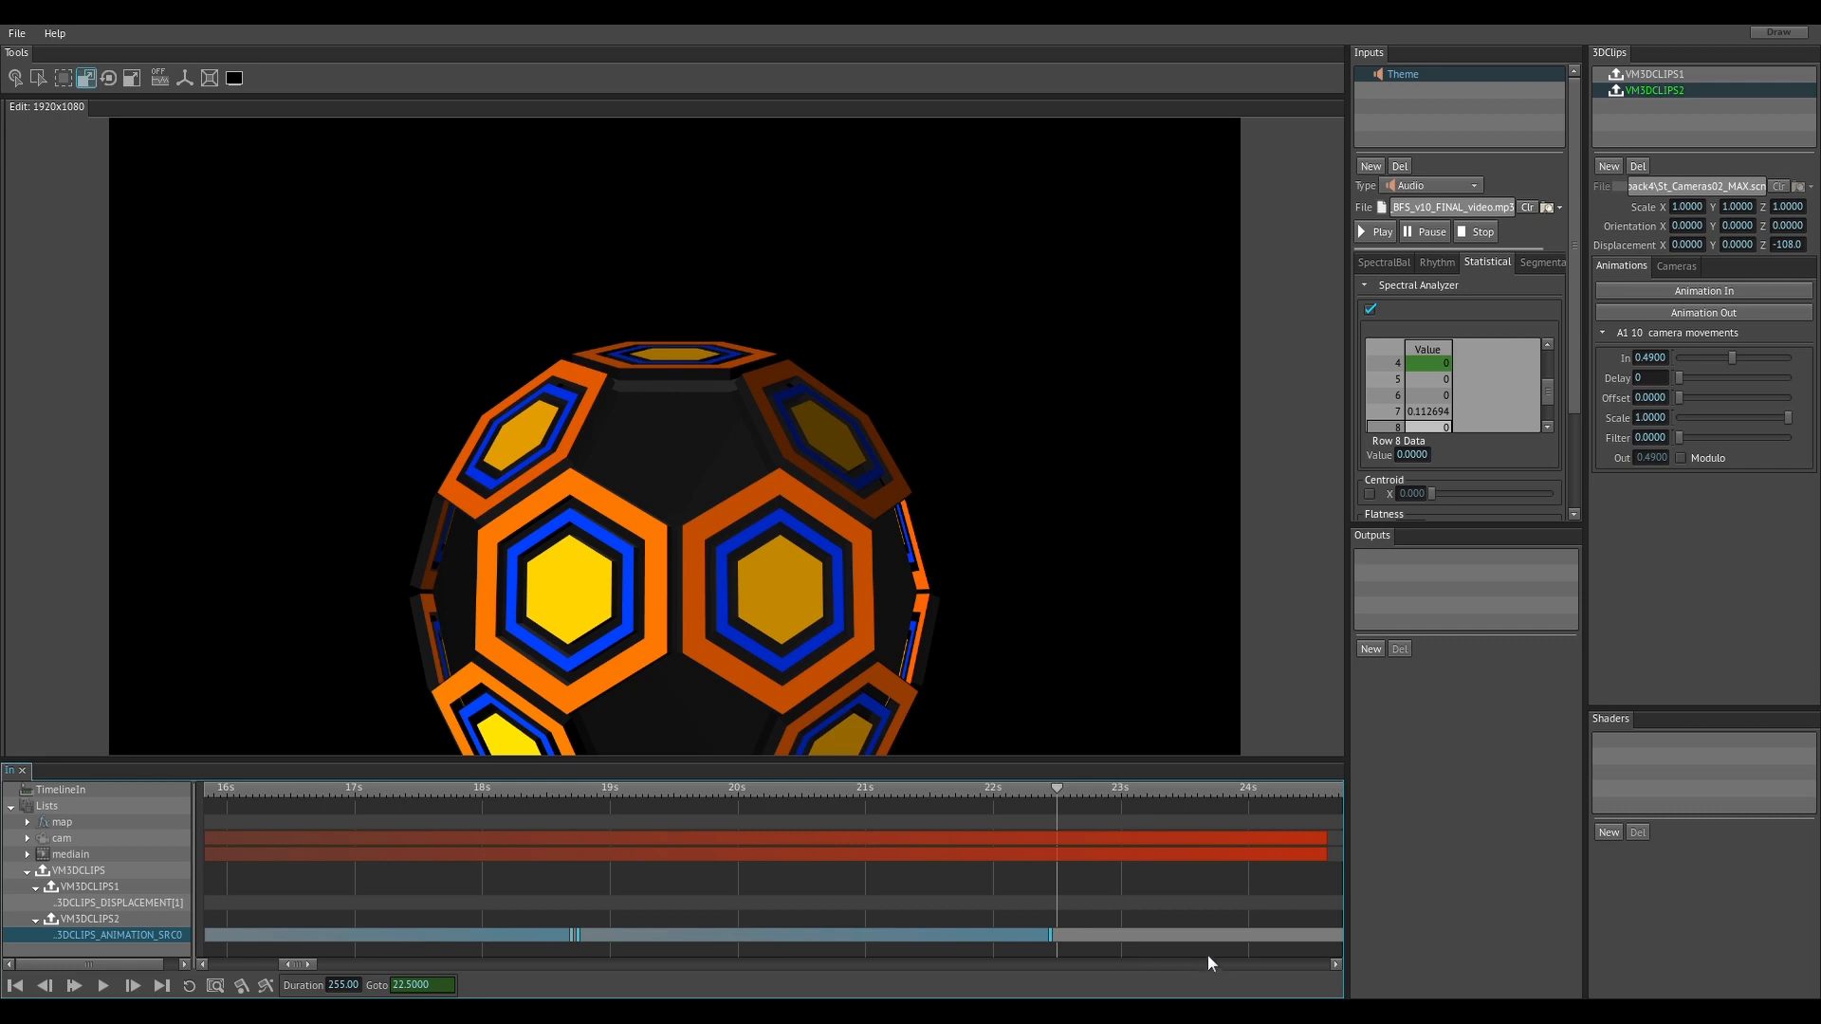
key(ctrl+v)
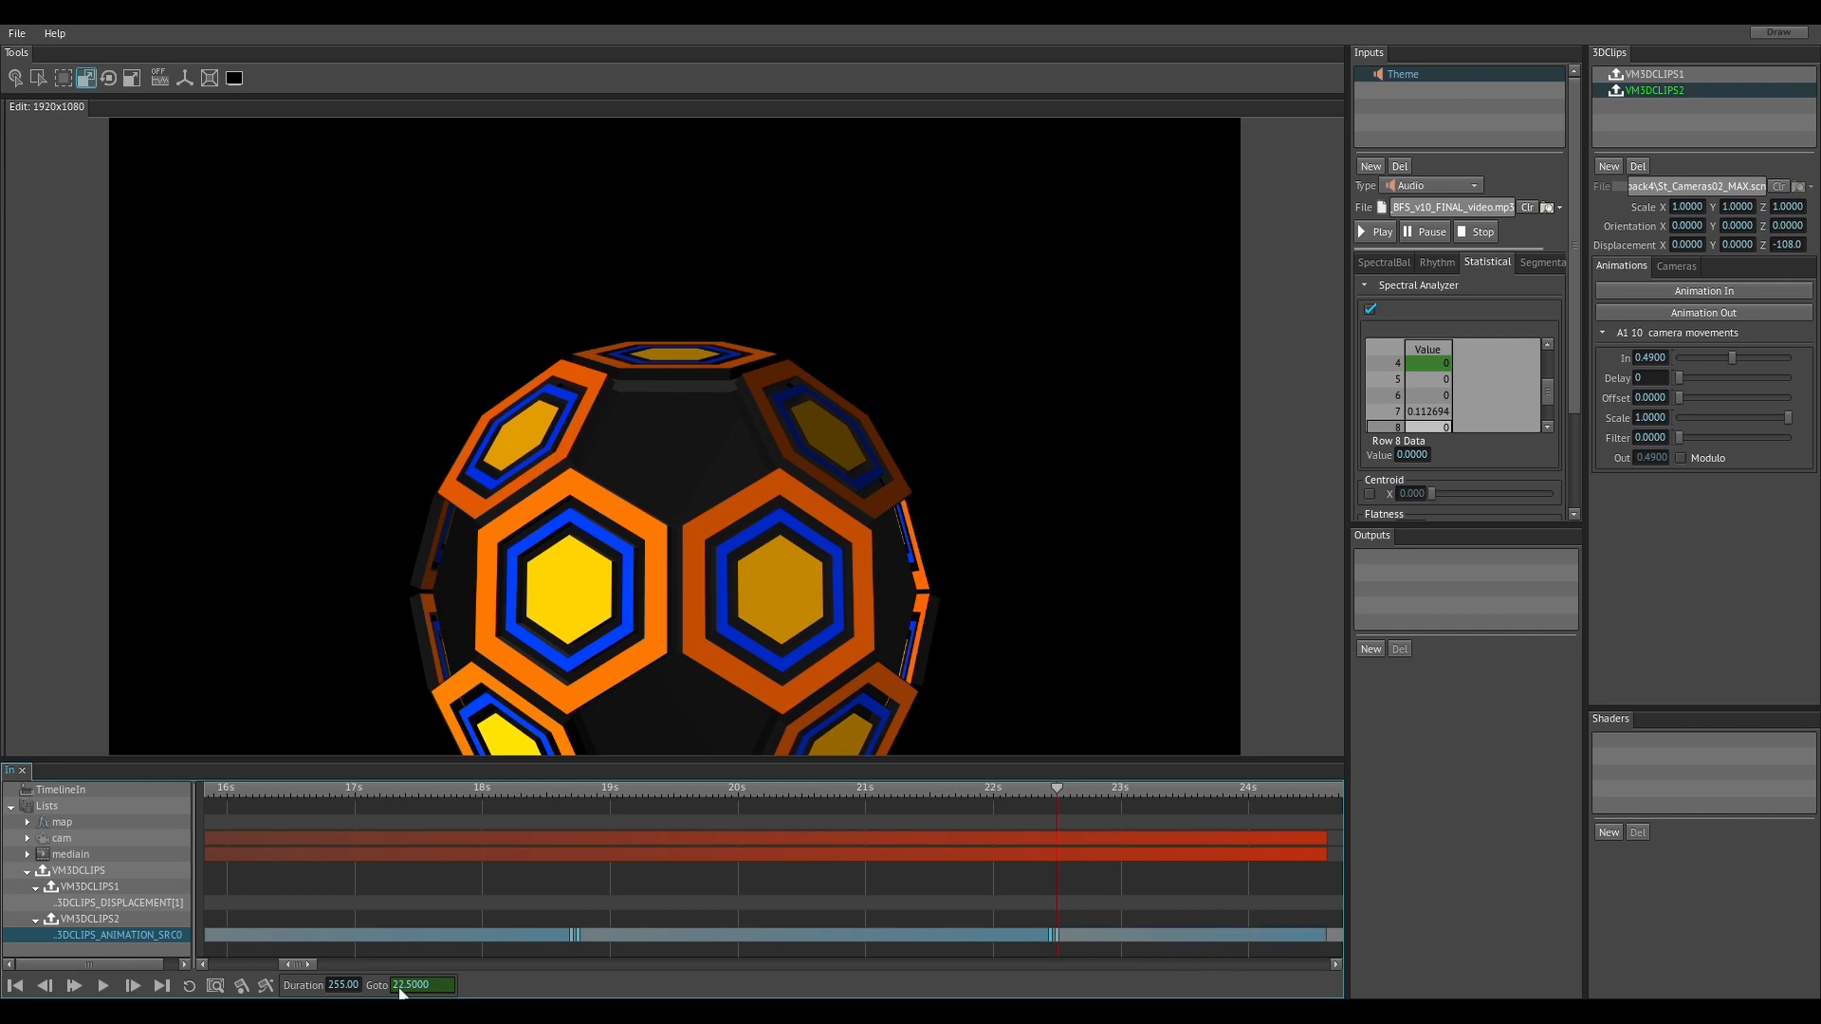
Paste the copied camera keyframes once more at 26.25 s on the VM3DCLIPS2 animation track.
drag(313, 963, 337, 977)
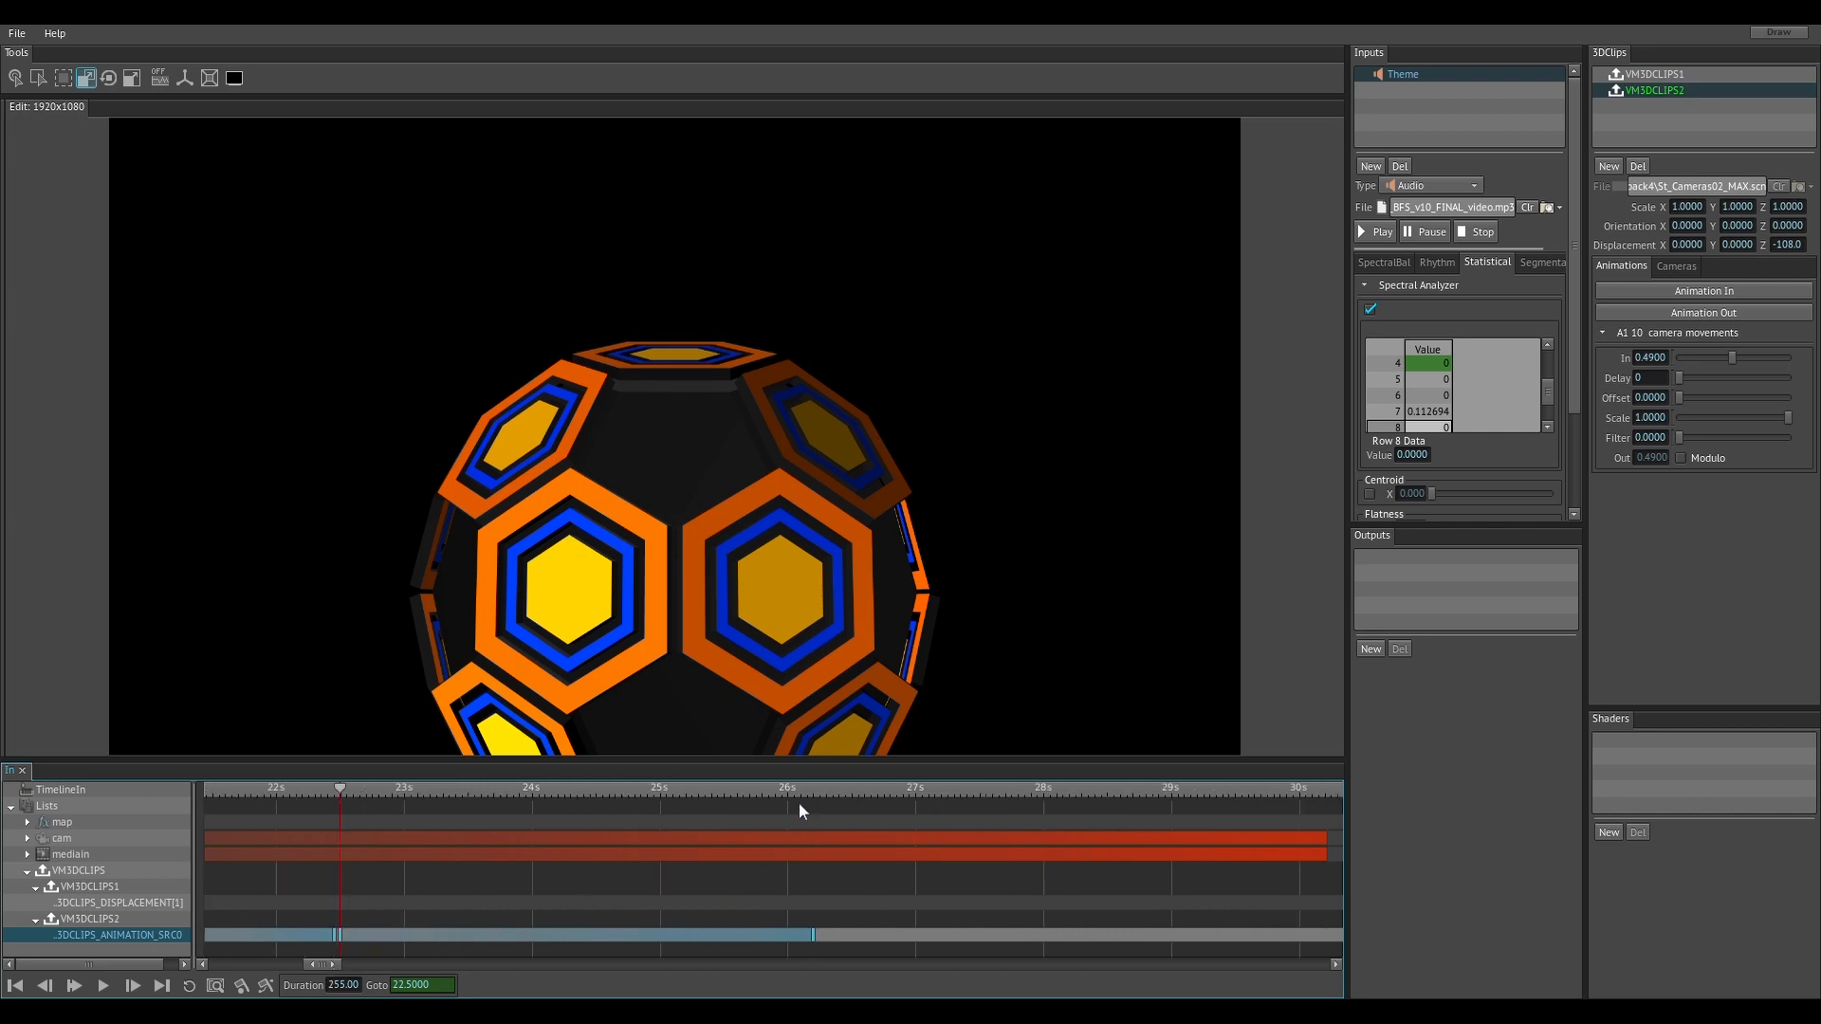
drag(806, 789, 822, 795)
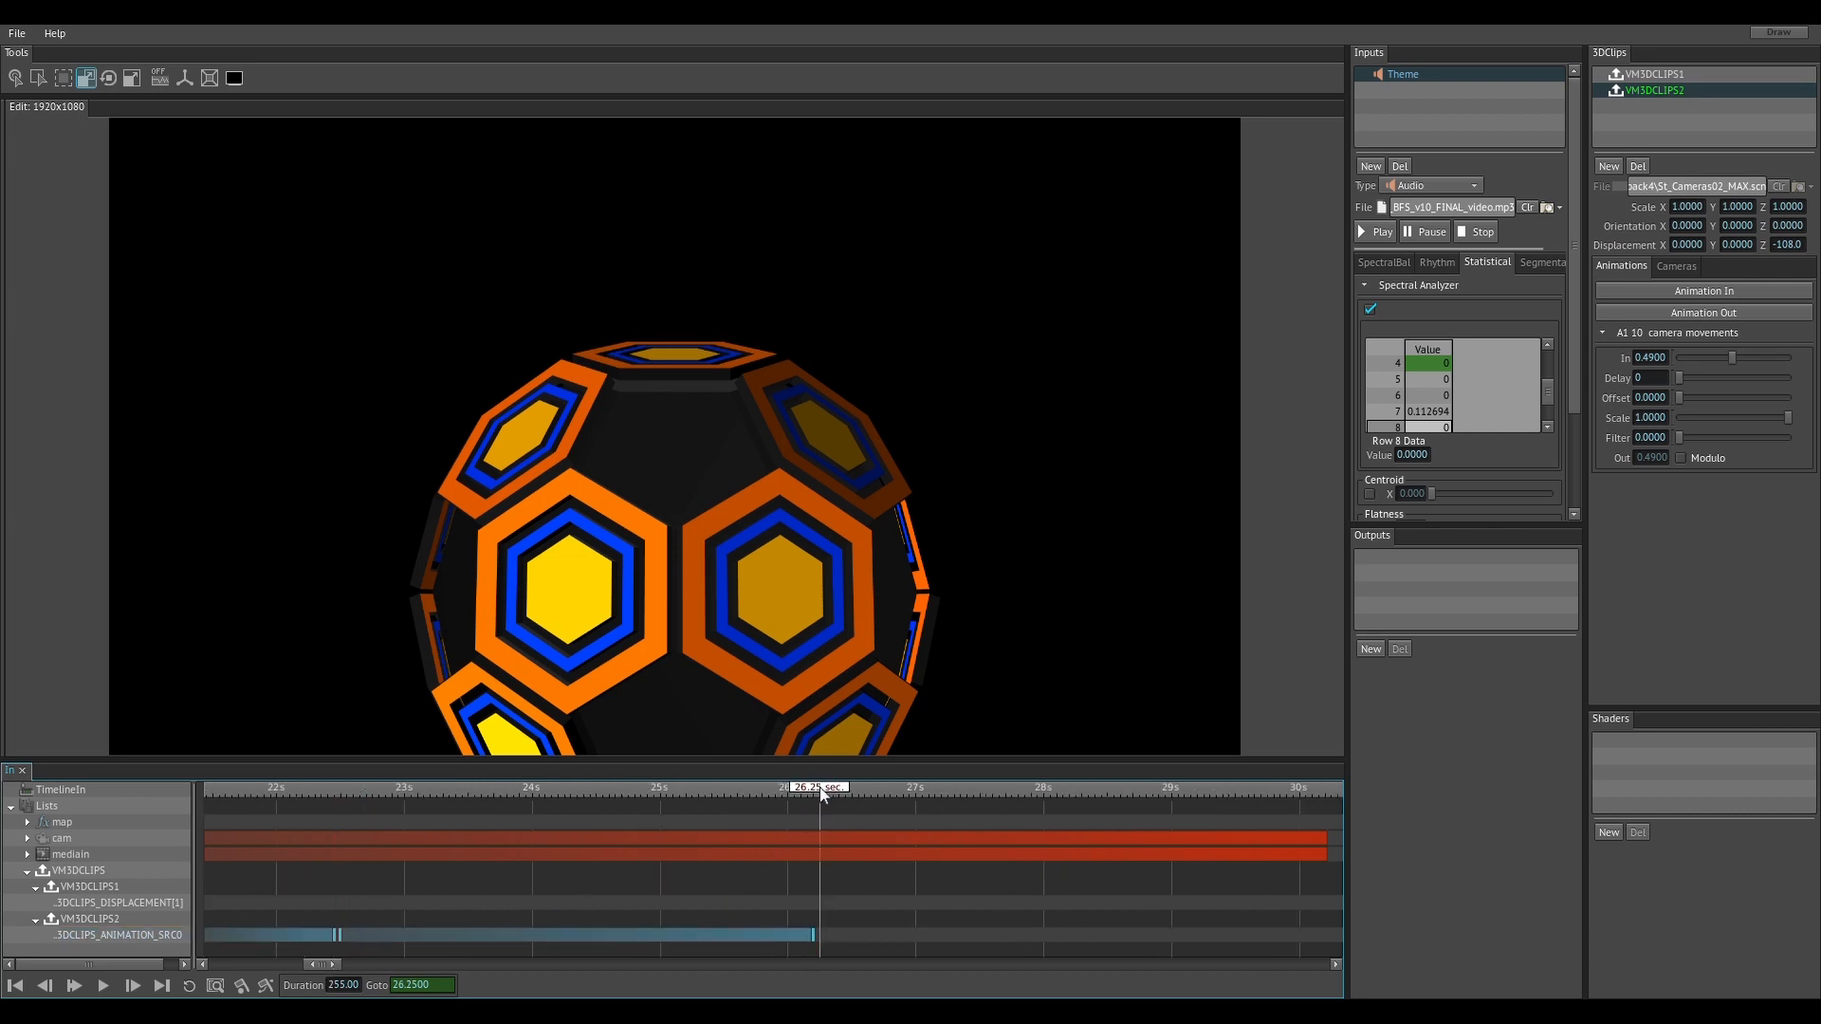
click(821, 938)
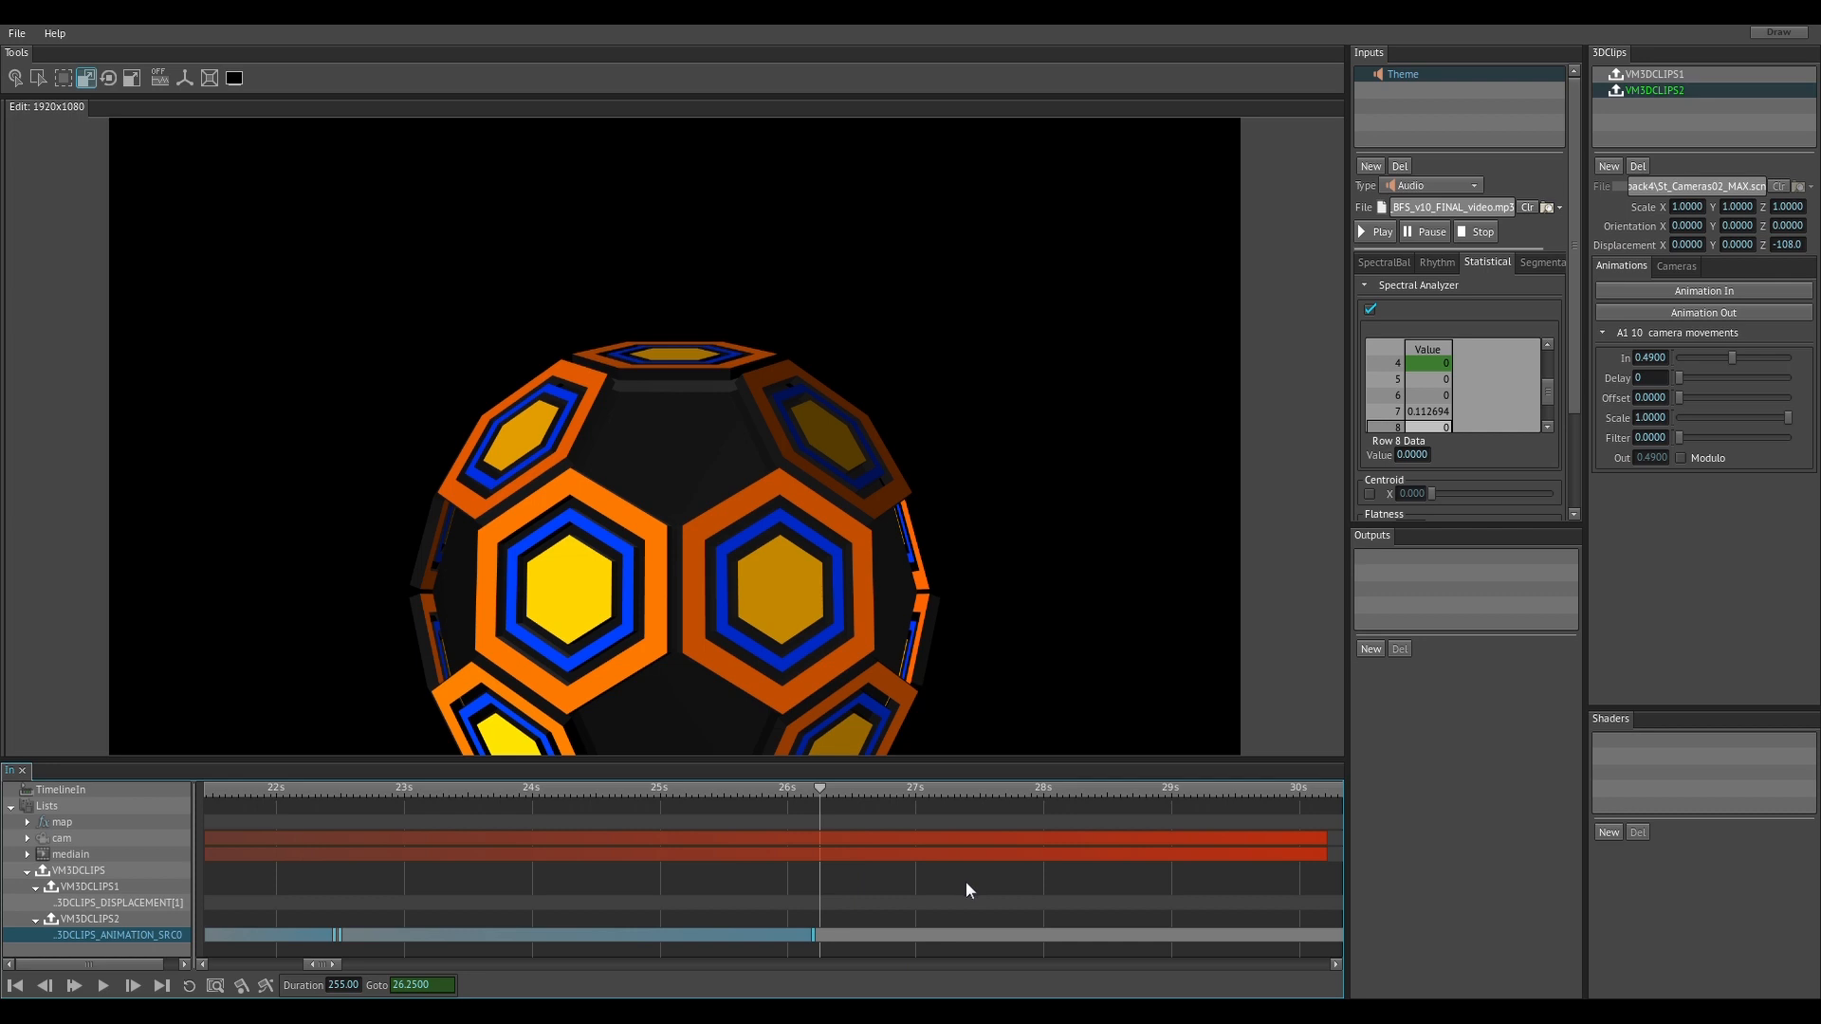
key(ctrl+v)
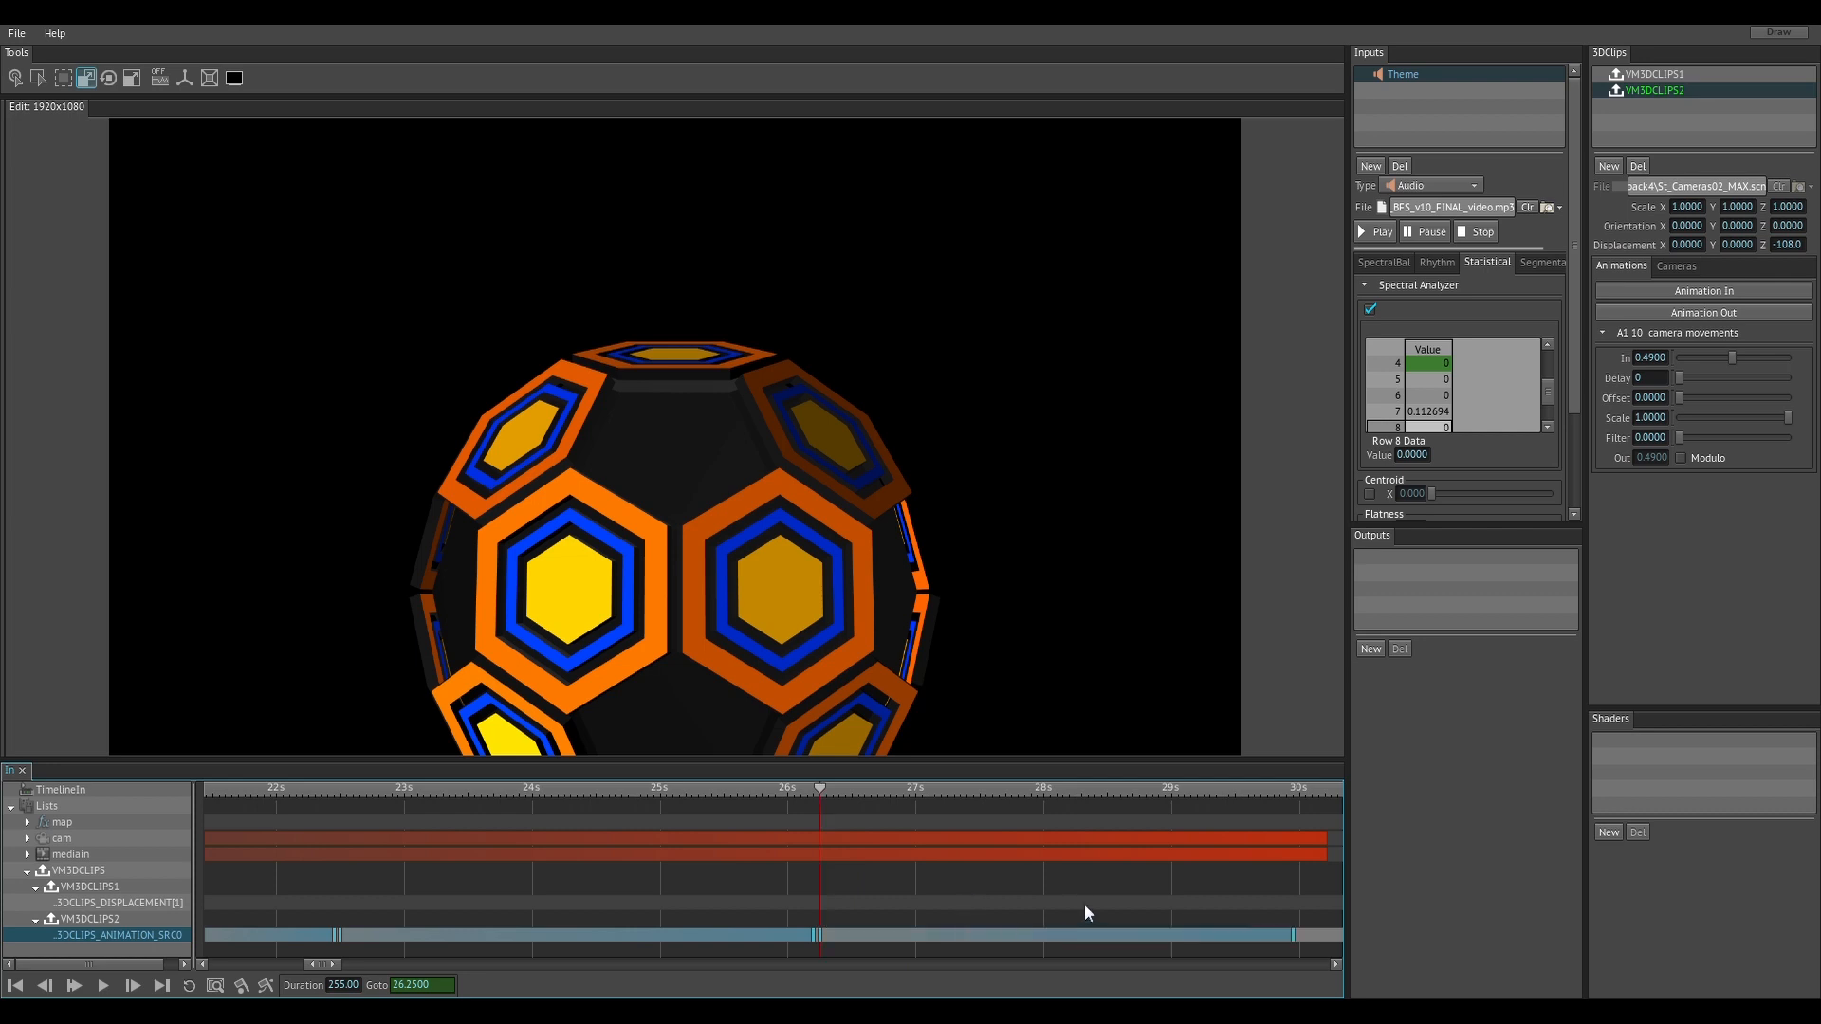
Select the VM3DCLIPS2 keyframes from 15 s to 30 s and play from about 14.4 s to check the repeated camera movements.
drag(329, 974, 233, 974)
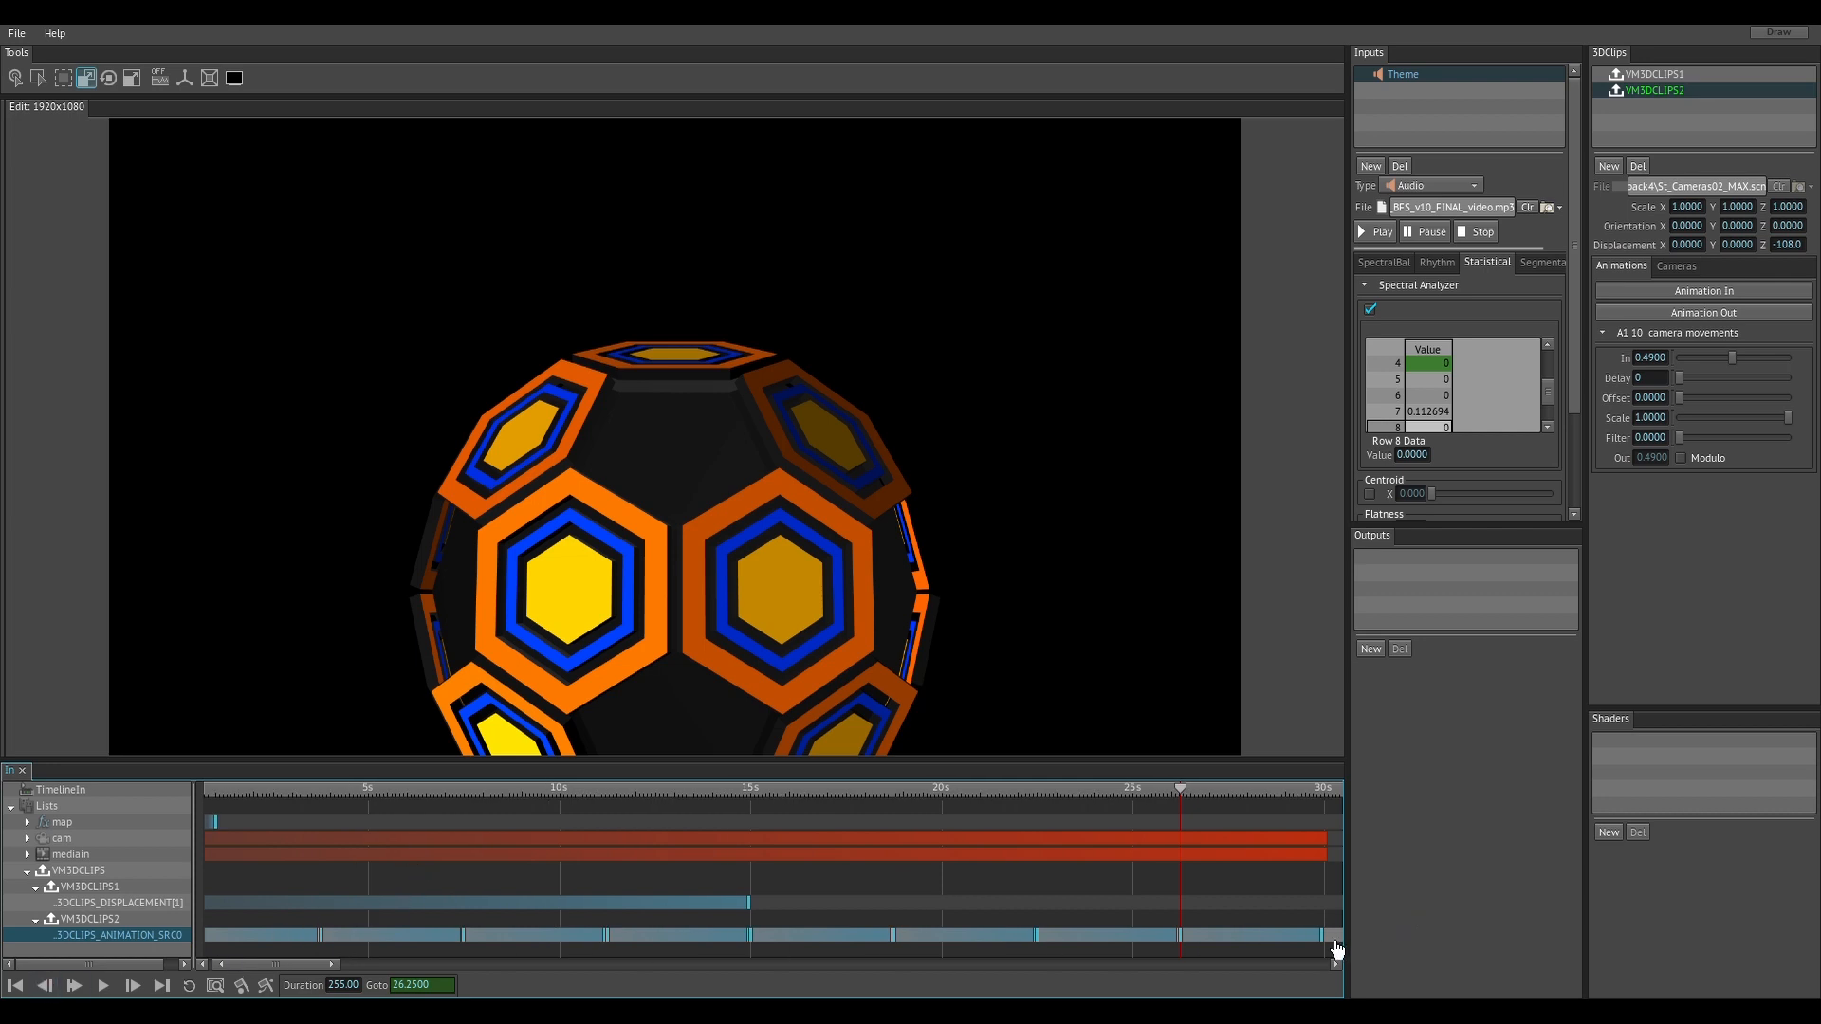
drag(1336, 942, 713, 935)
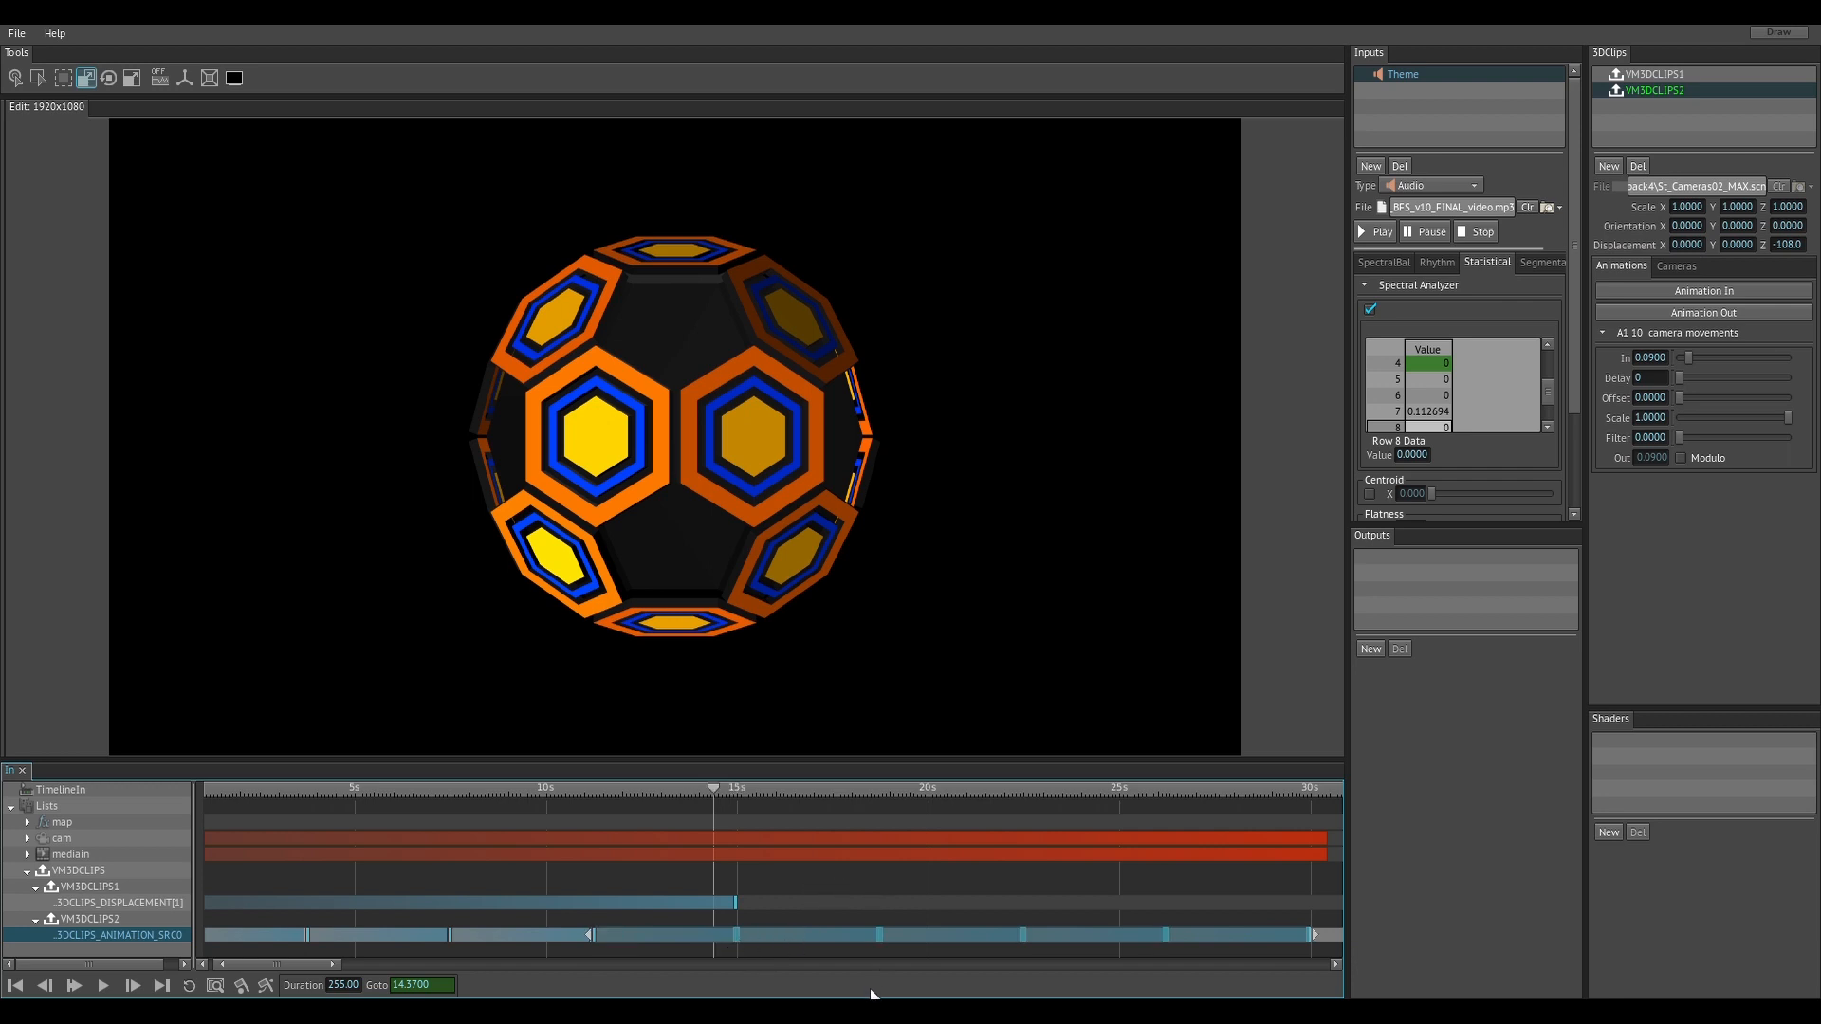
click(102, 986)
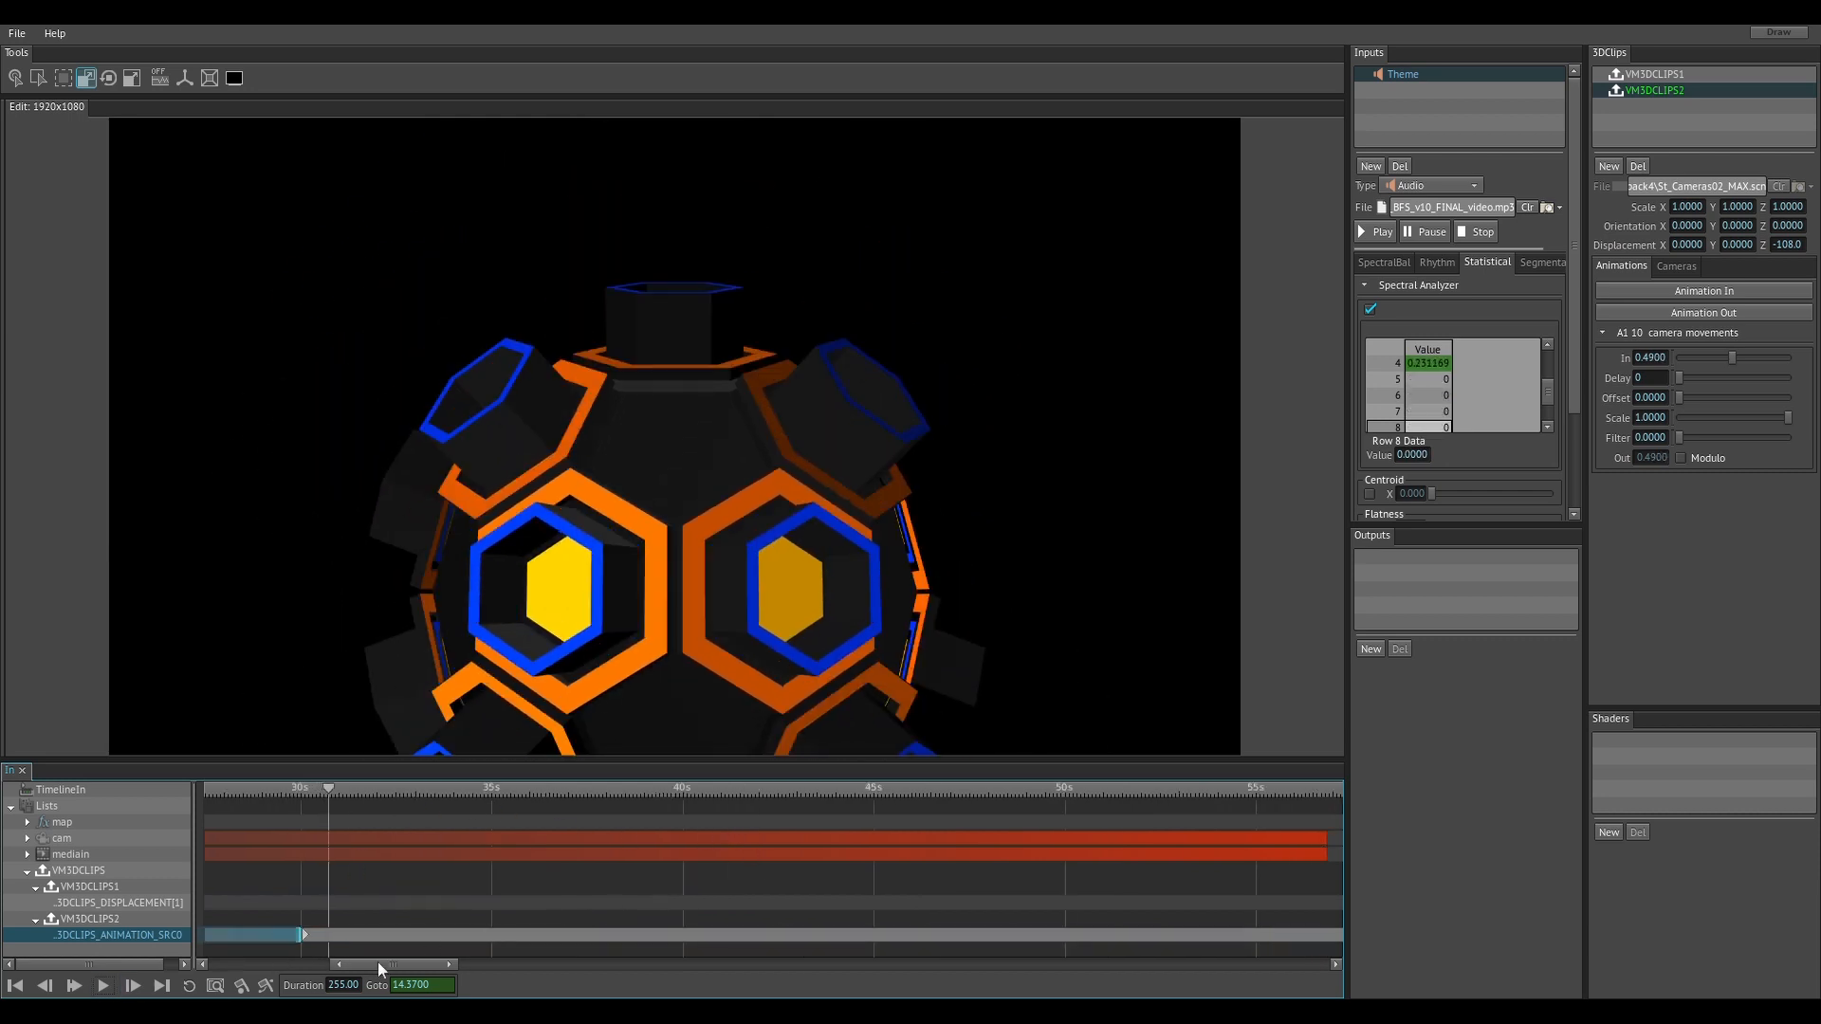
drag(399, 966, 317, 966)
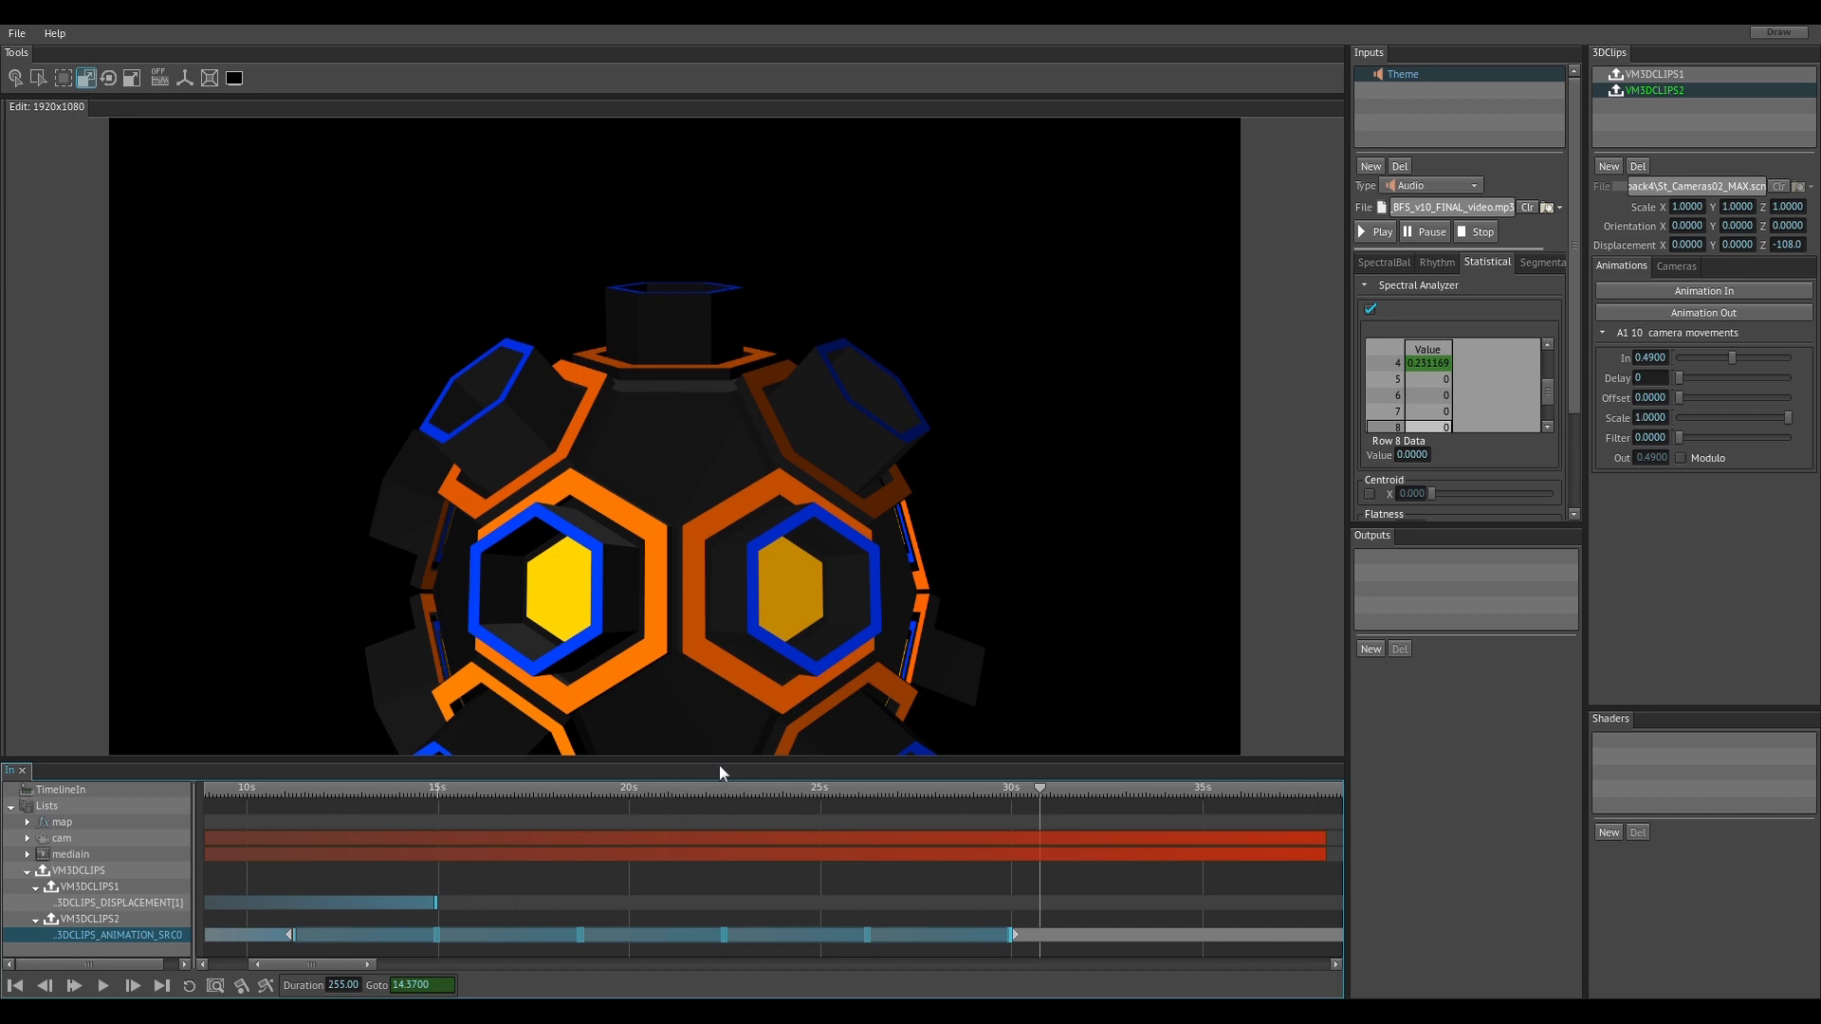
Position the time cursor just past 30 s and adjust VM3DCLIPS1's Y displacement to -60.
click(1659, 75)
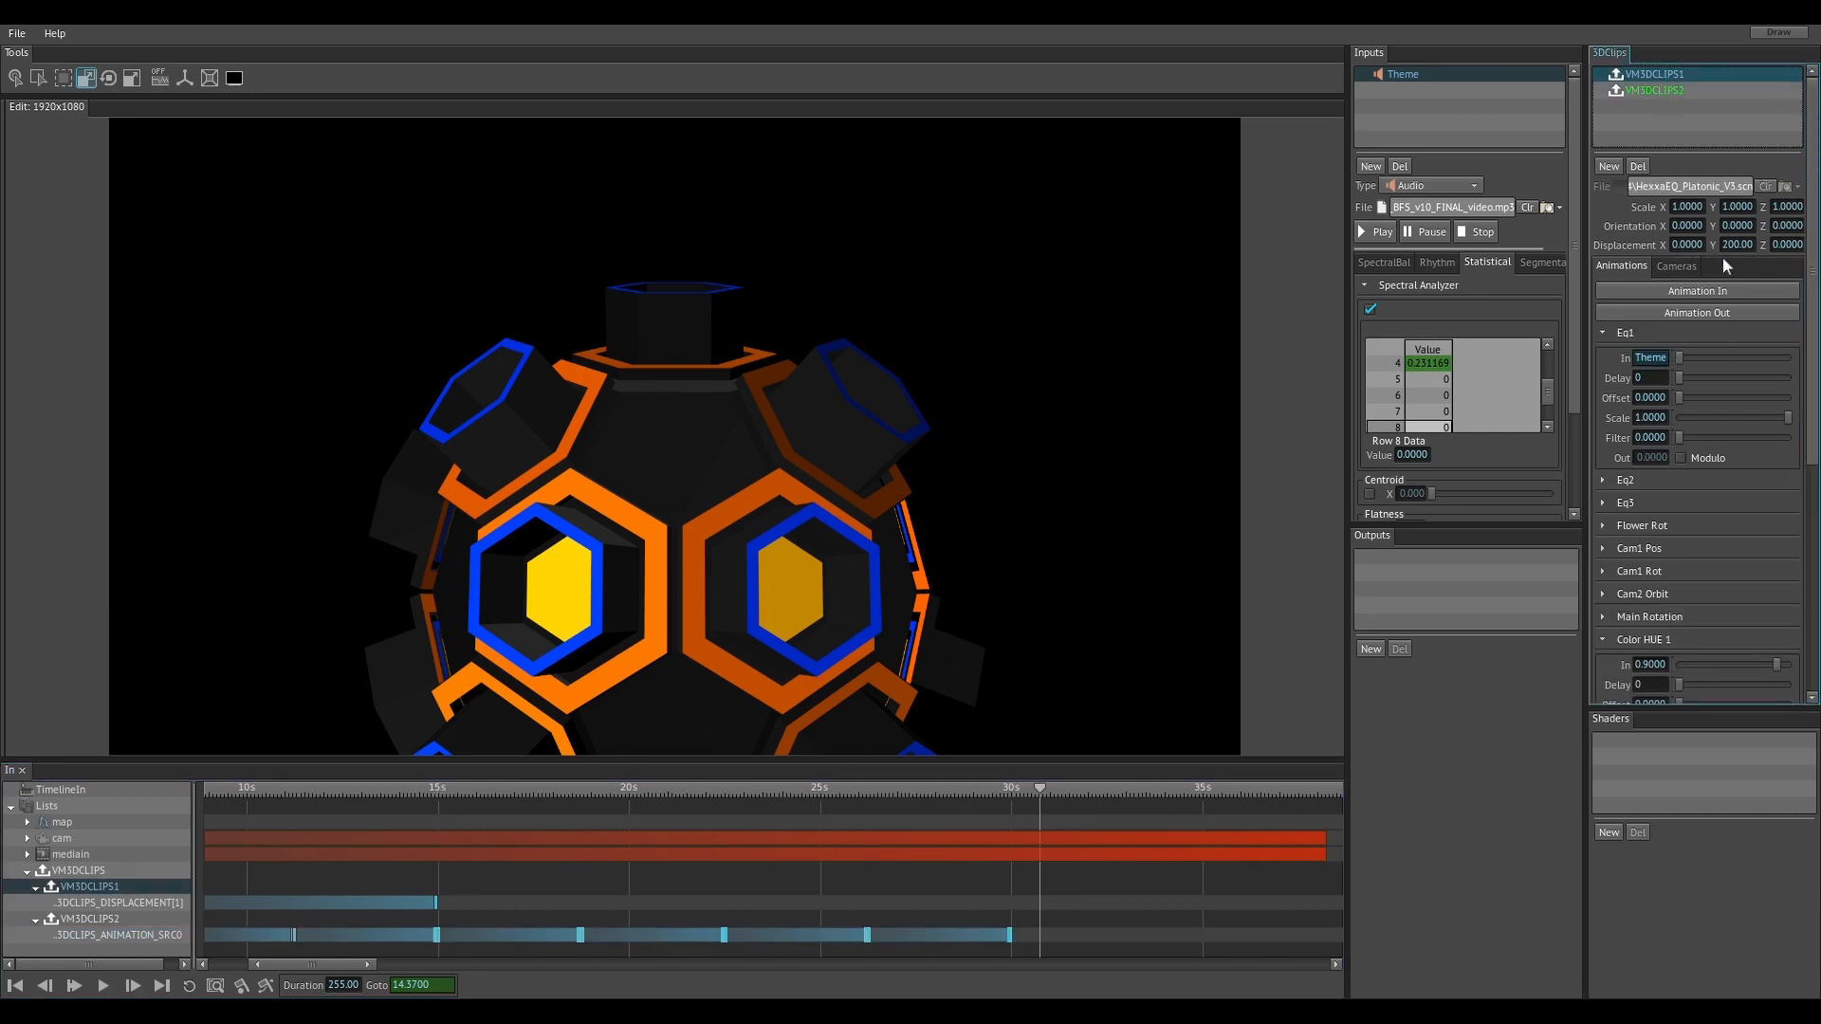
click(435, 789)
drag(439, 789, 1012, 791)
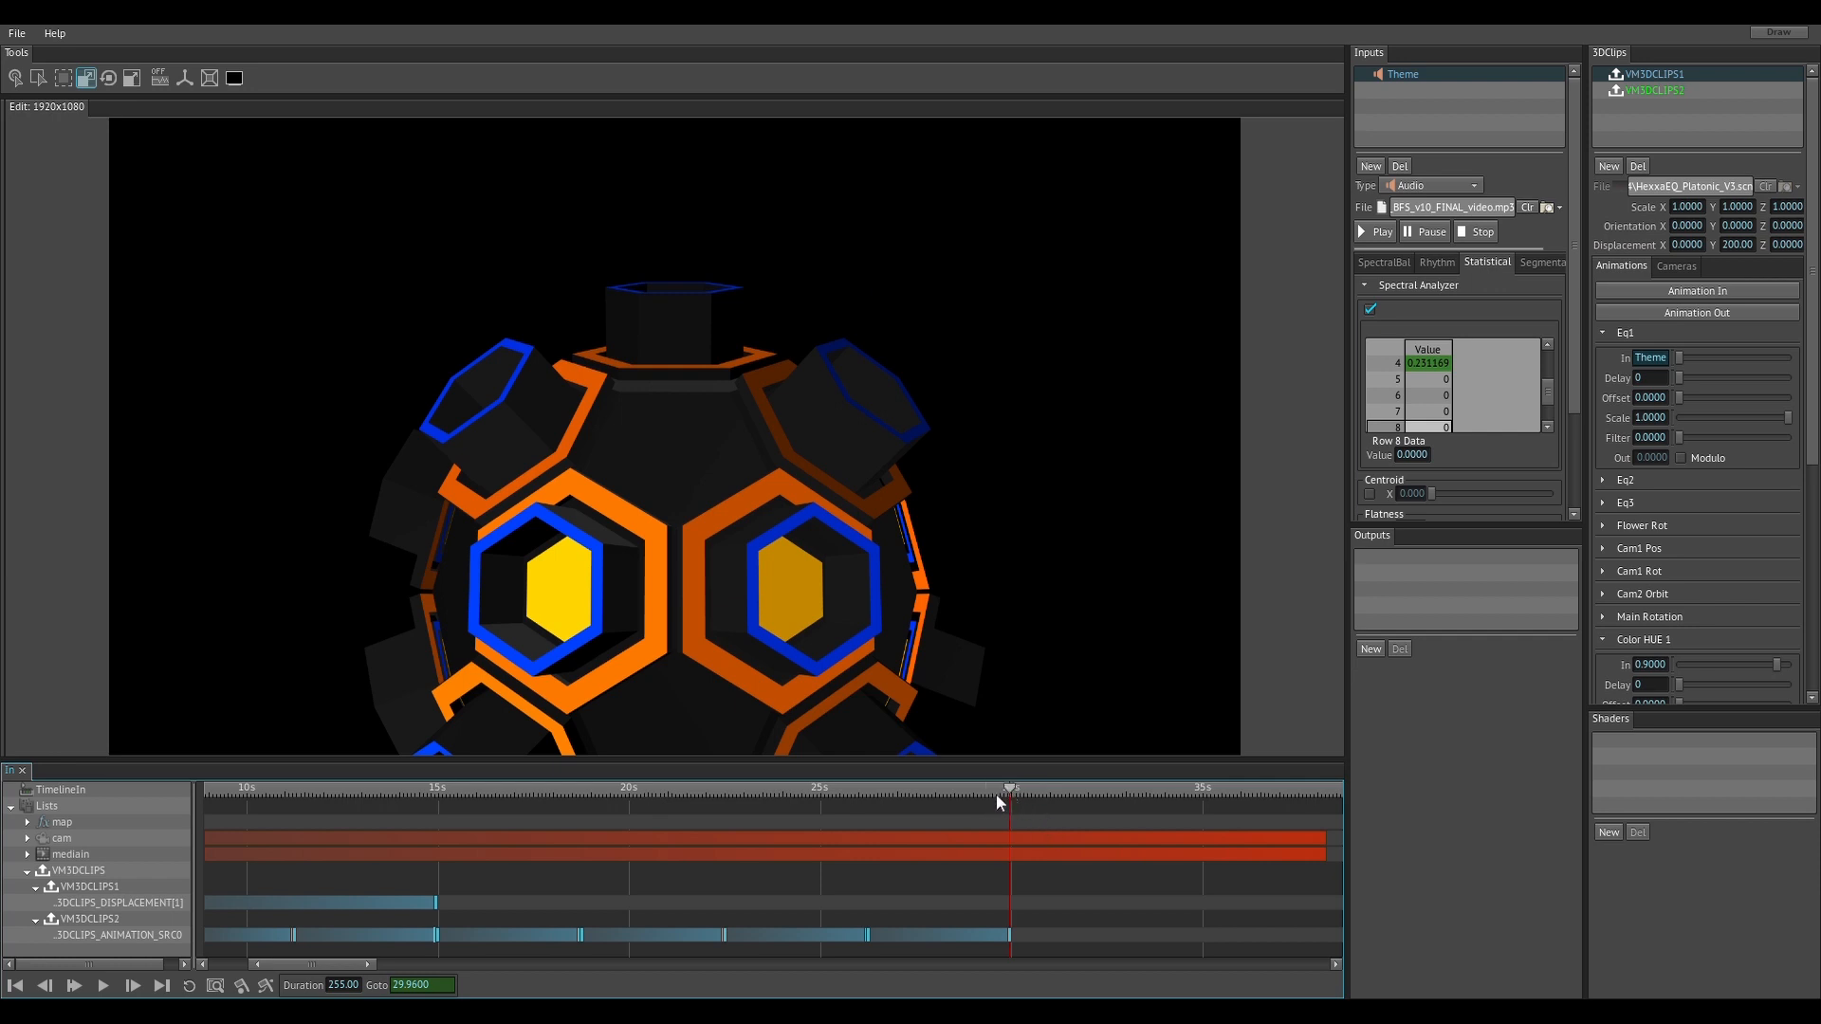
drag(1011, 789, 1032, 789)
click(1745, 246)
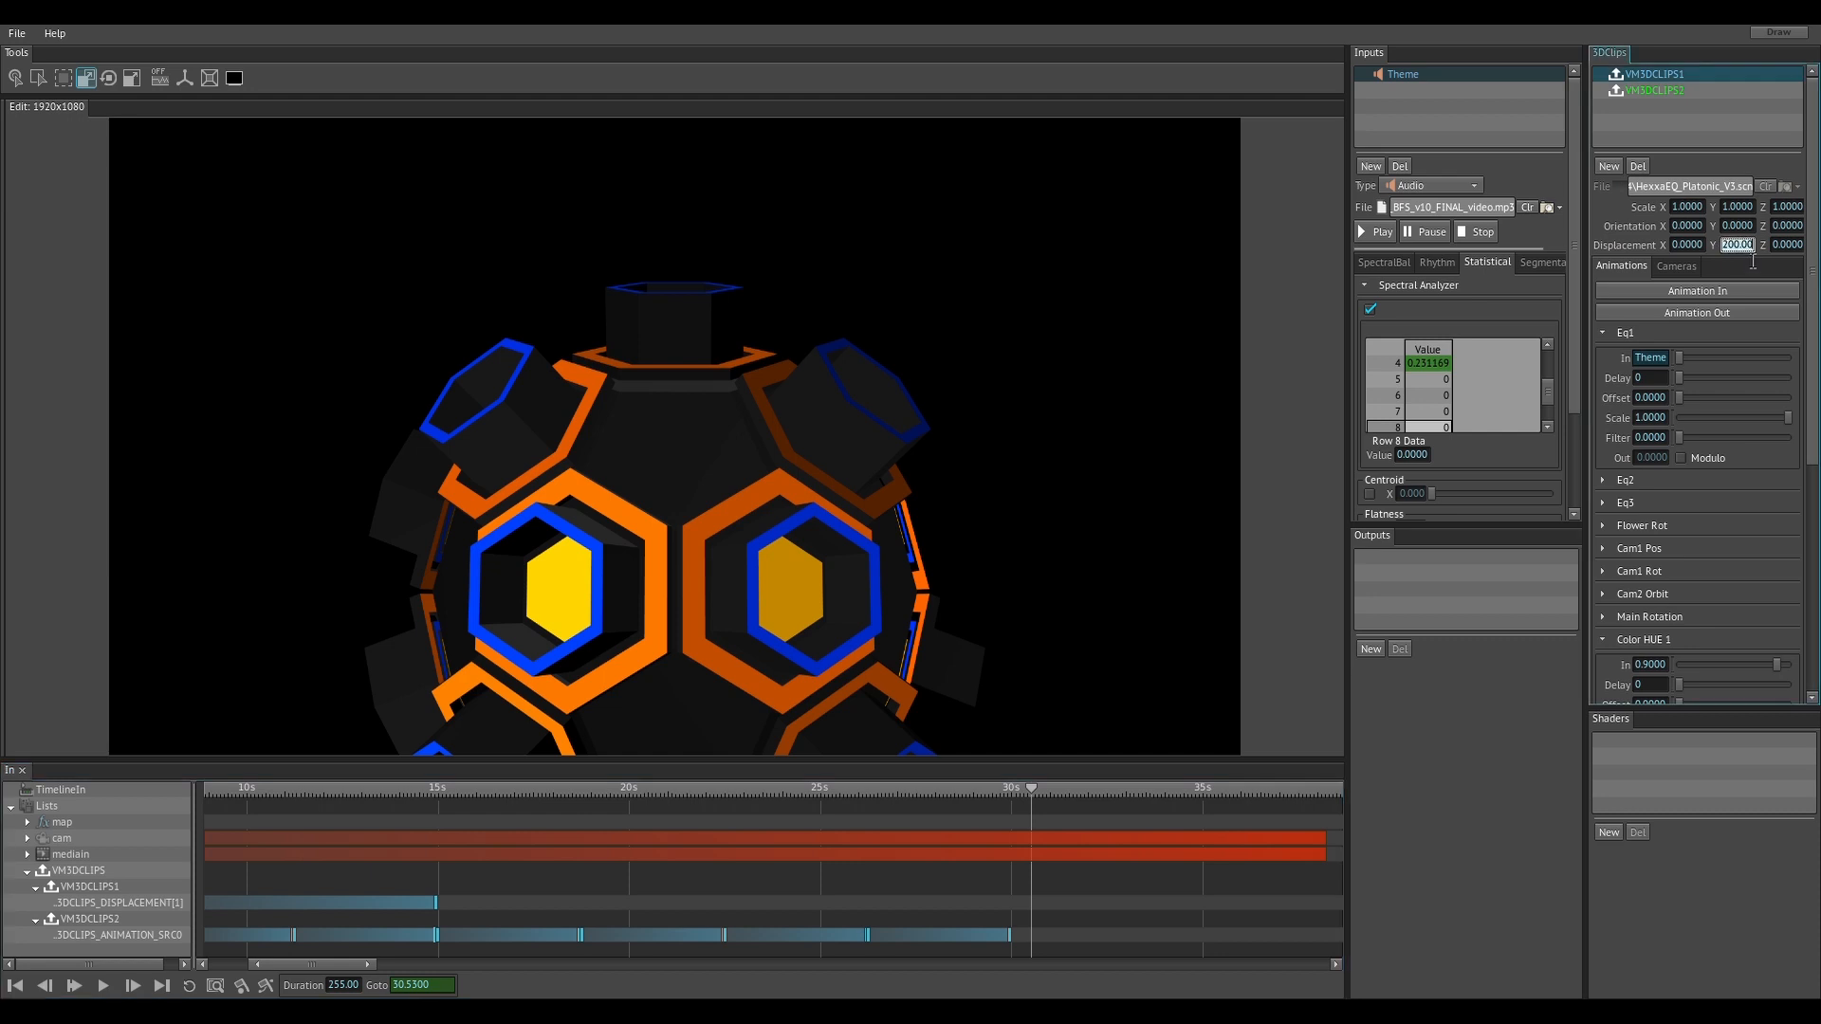
text(-290)
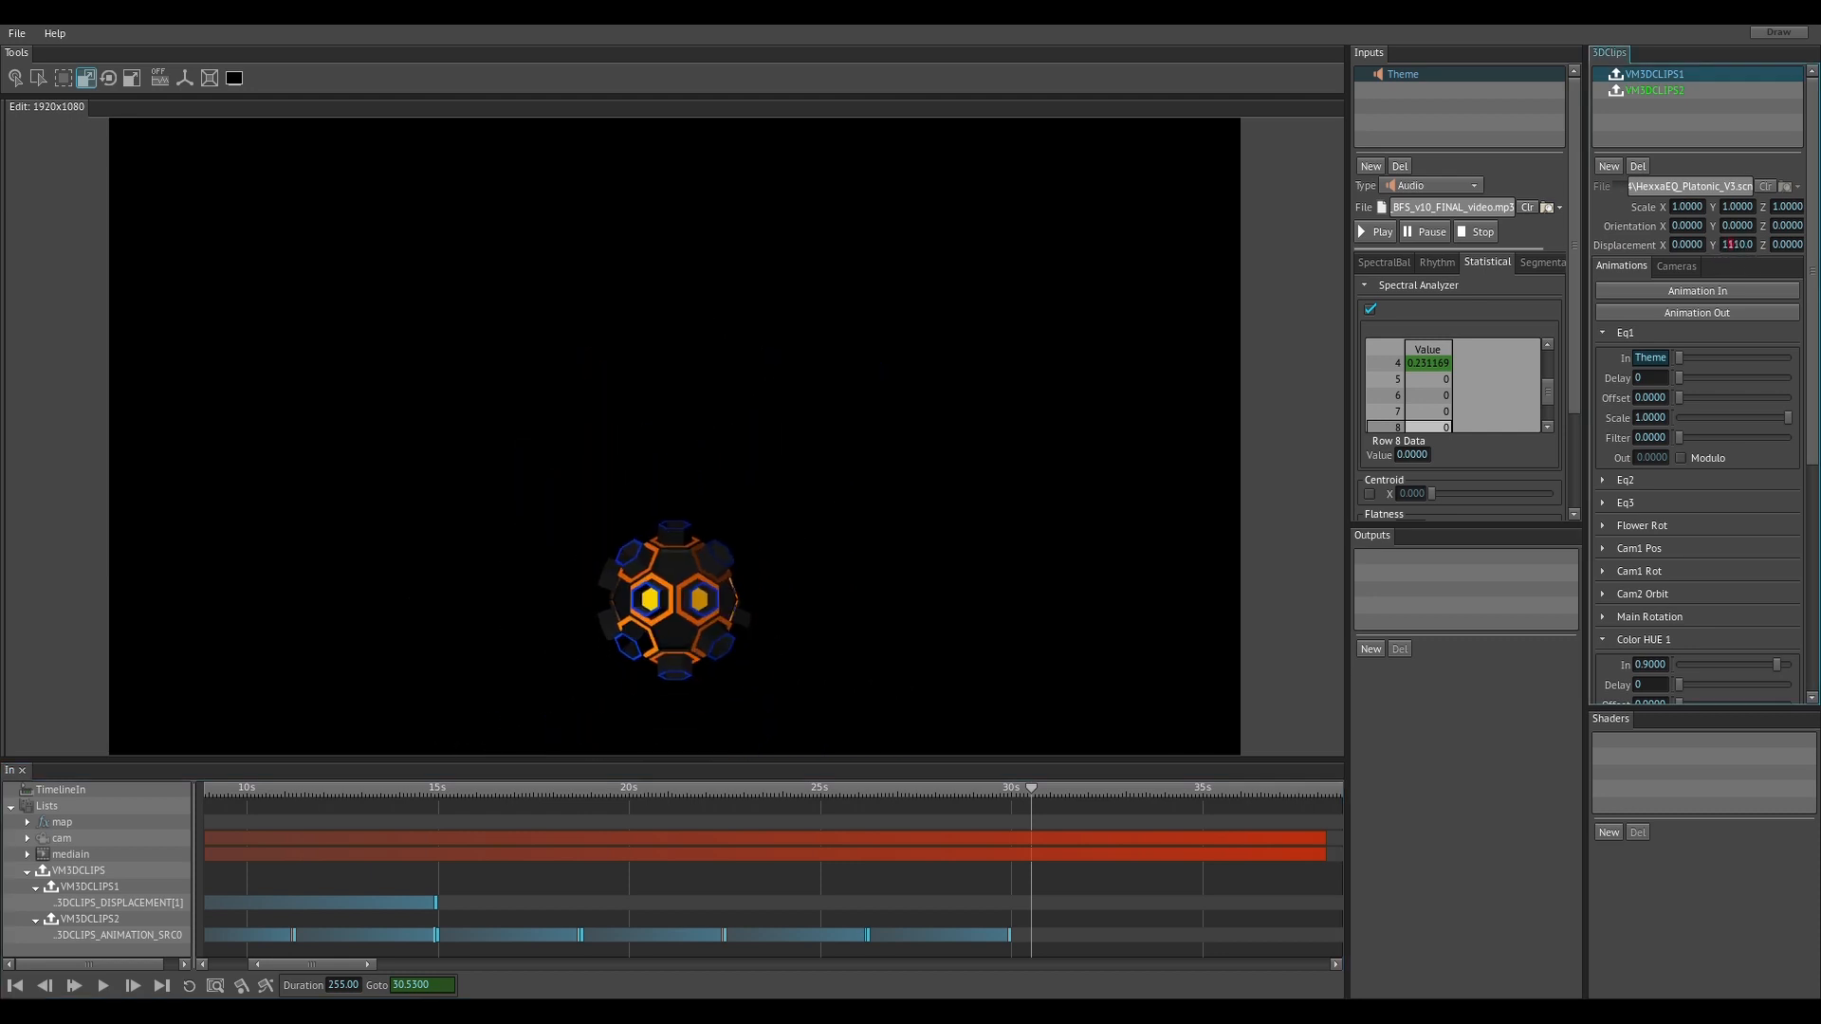
scroll(1730, 244, up, 1)
scroll(1730, 245, up, 4)
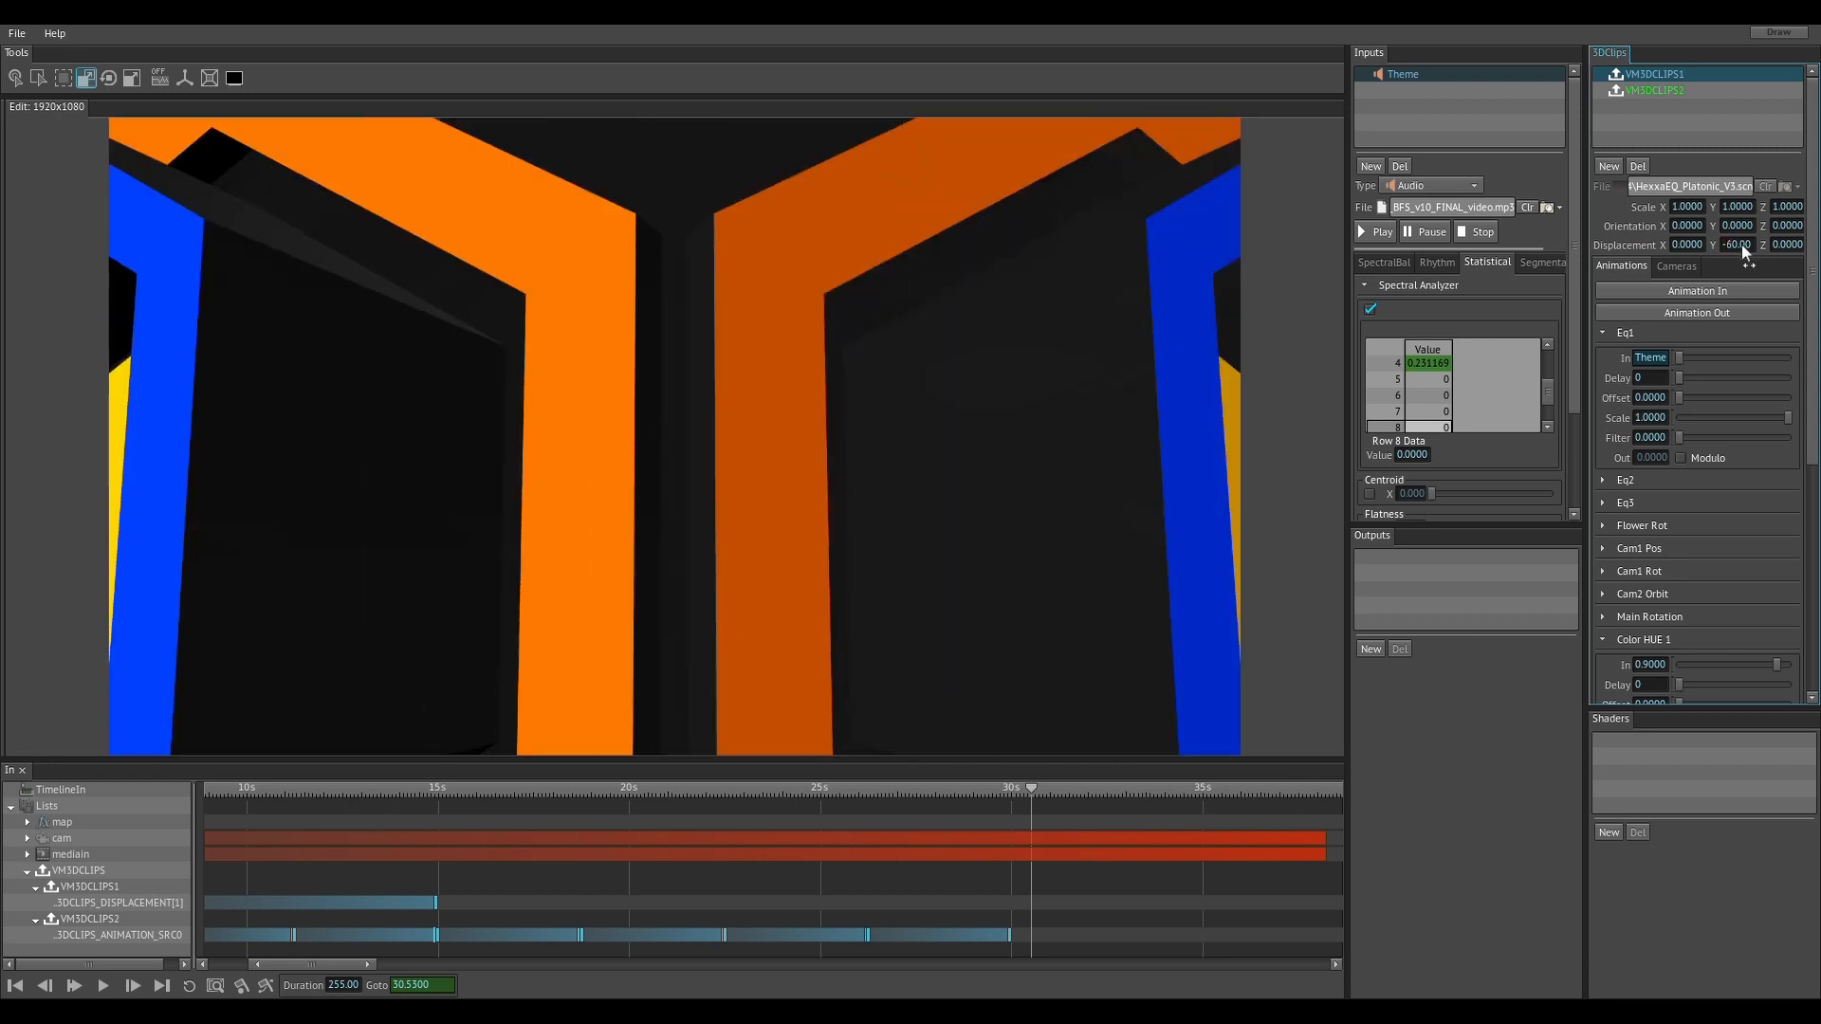
Set VM3DCLIPS1's Y displacement to -50 and keyframe it at about 30 s on the displacement track.
double_click(1740, 244)
text(-50)
key(Return)
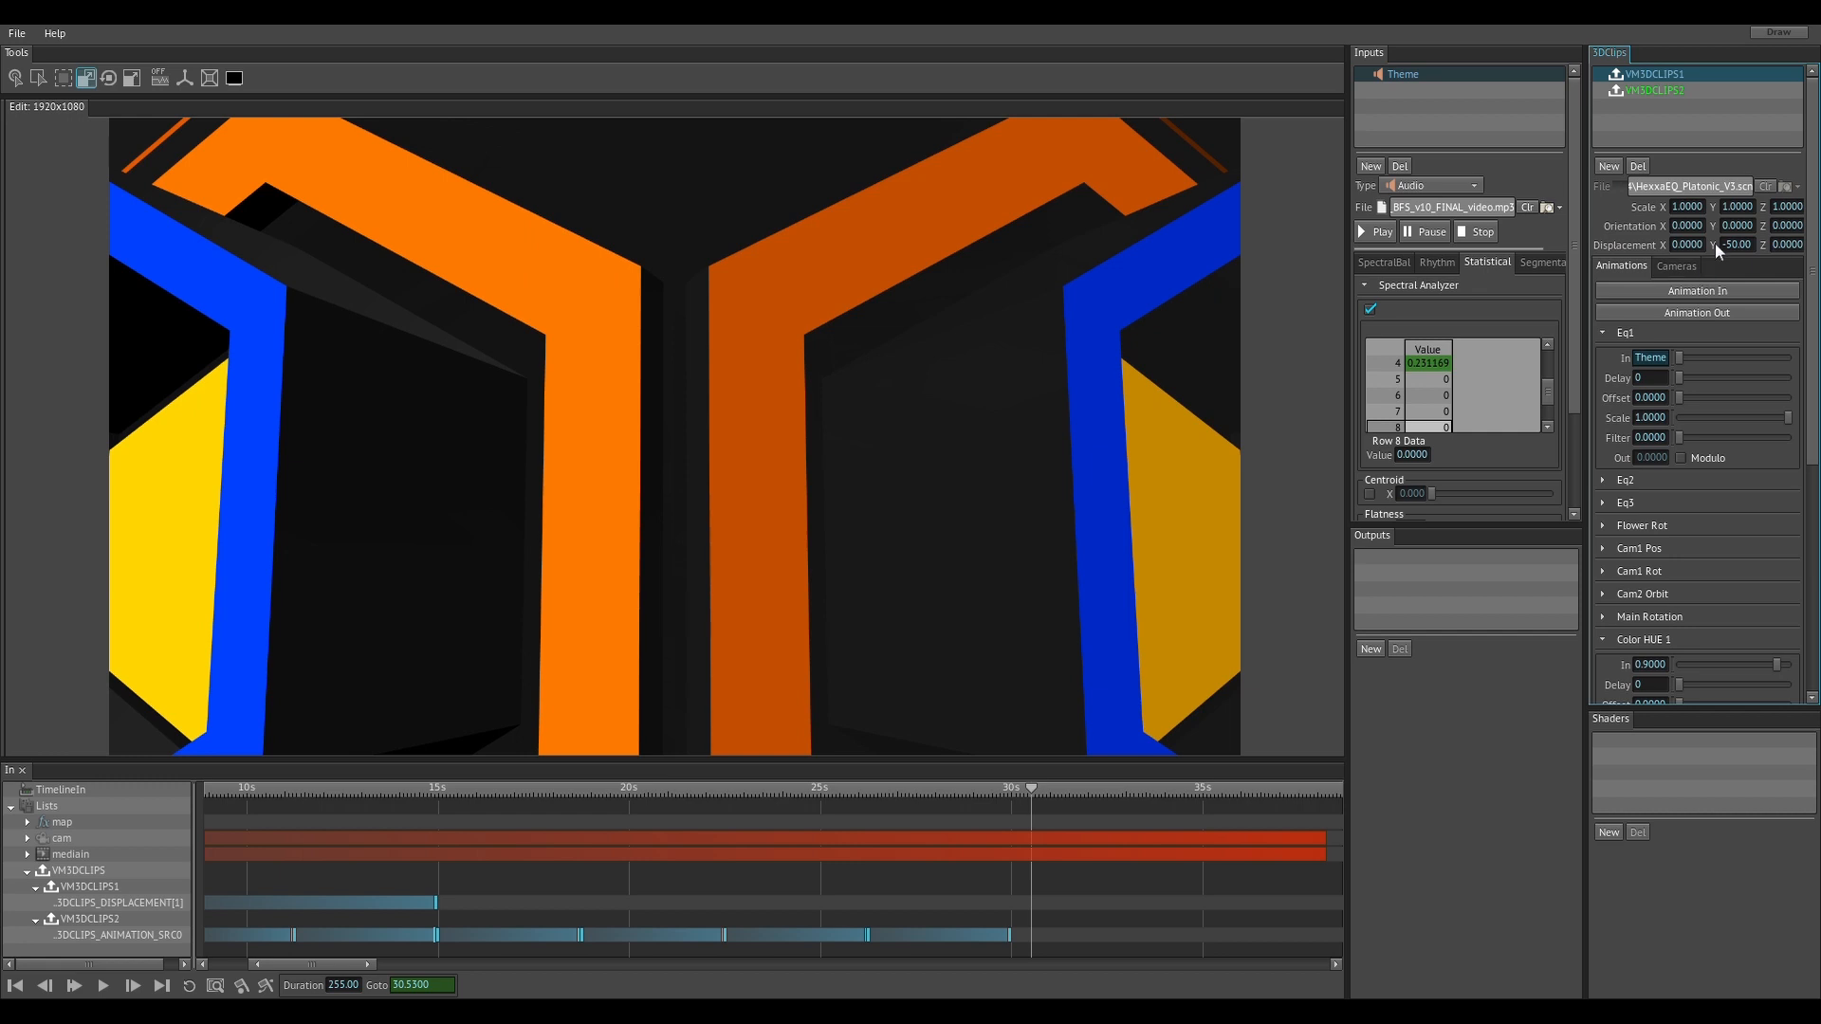
mouse_move(1713, 245)
mouse_down()
mouse_move(1176, 797)
mouse_move(1011, 916)
mouse_up()
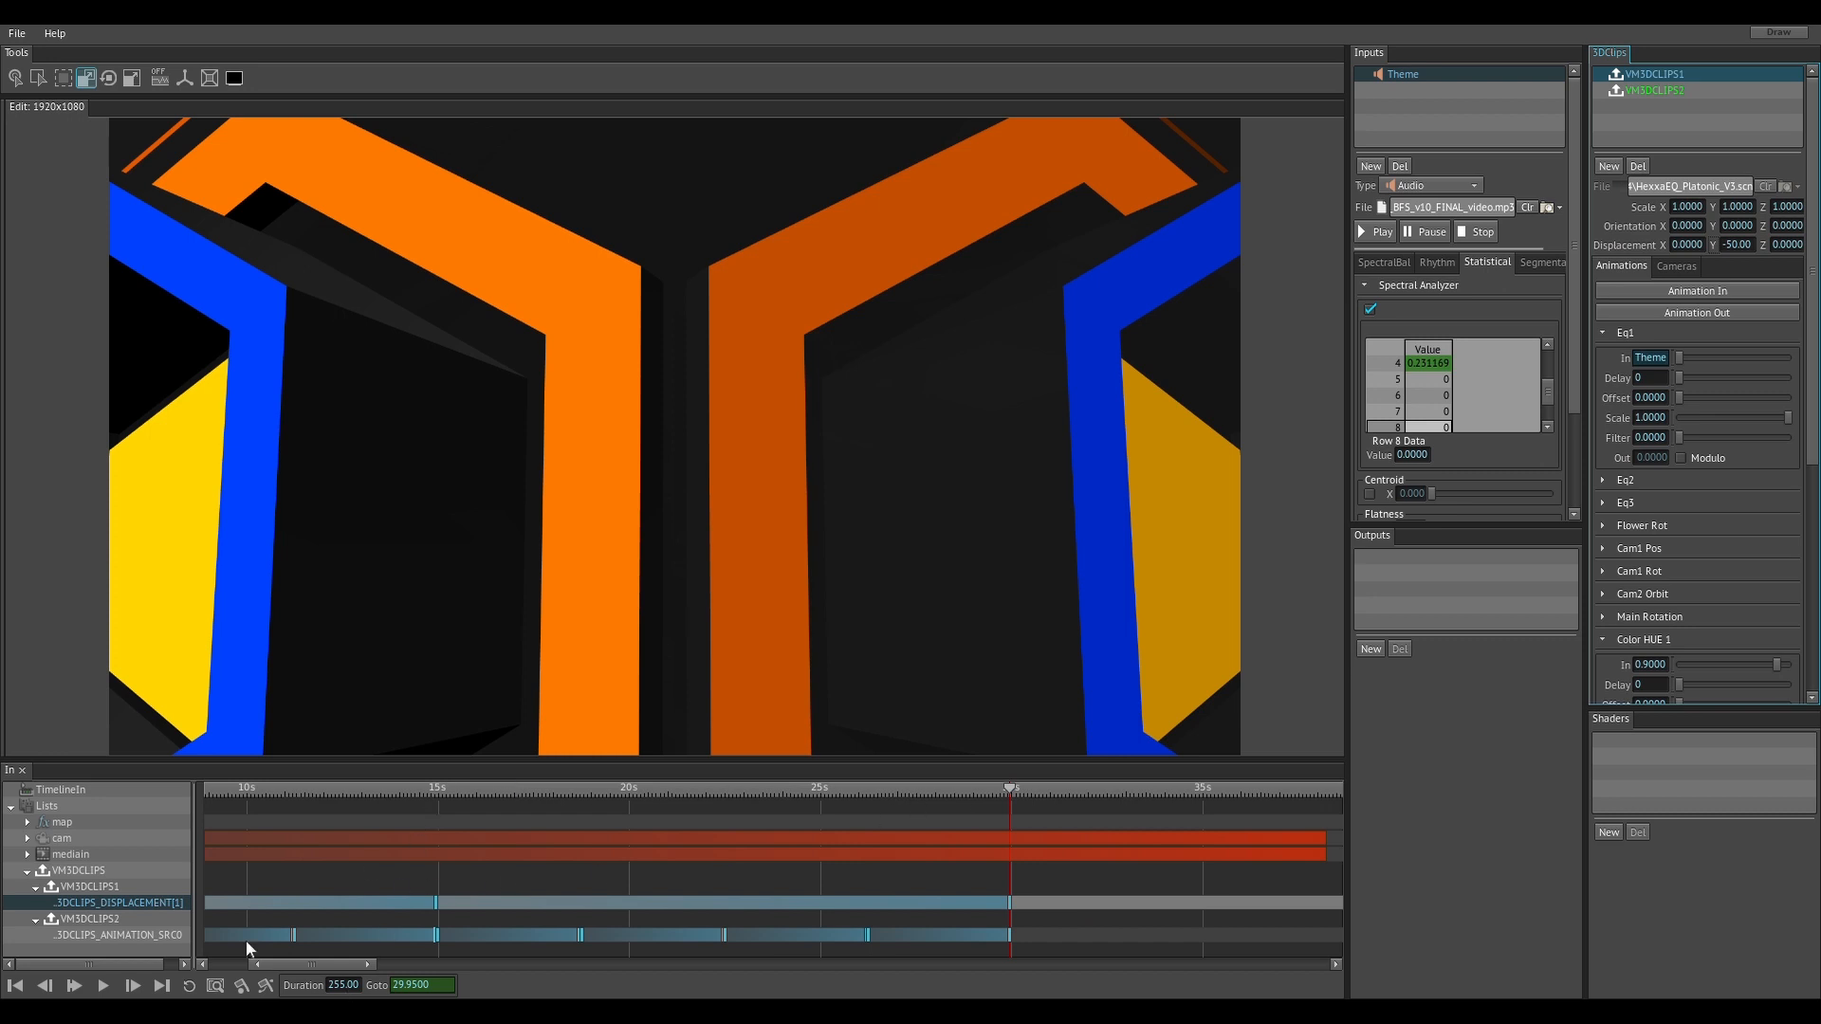
Play the timeline from about 14.6 s to past 30 s to check the displacement animation with the camera movements.
click(19, 988)
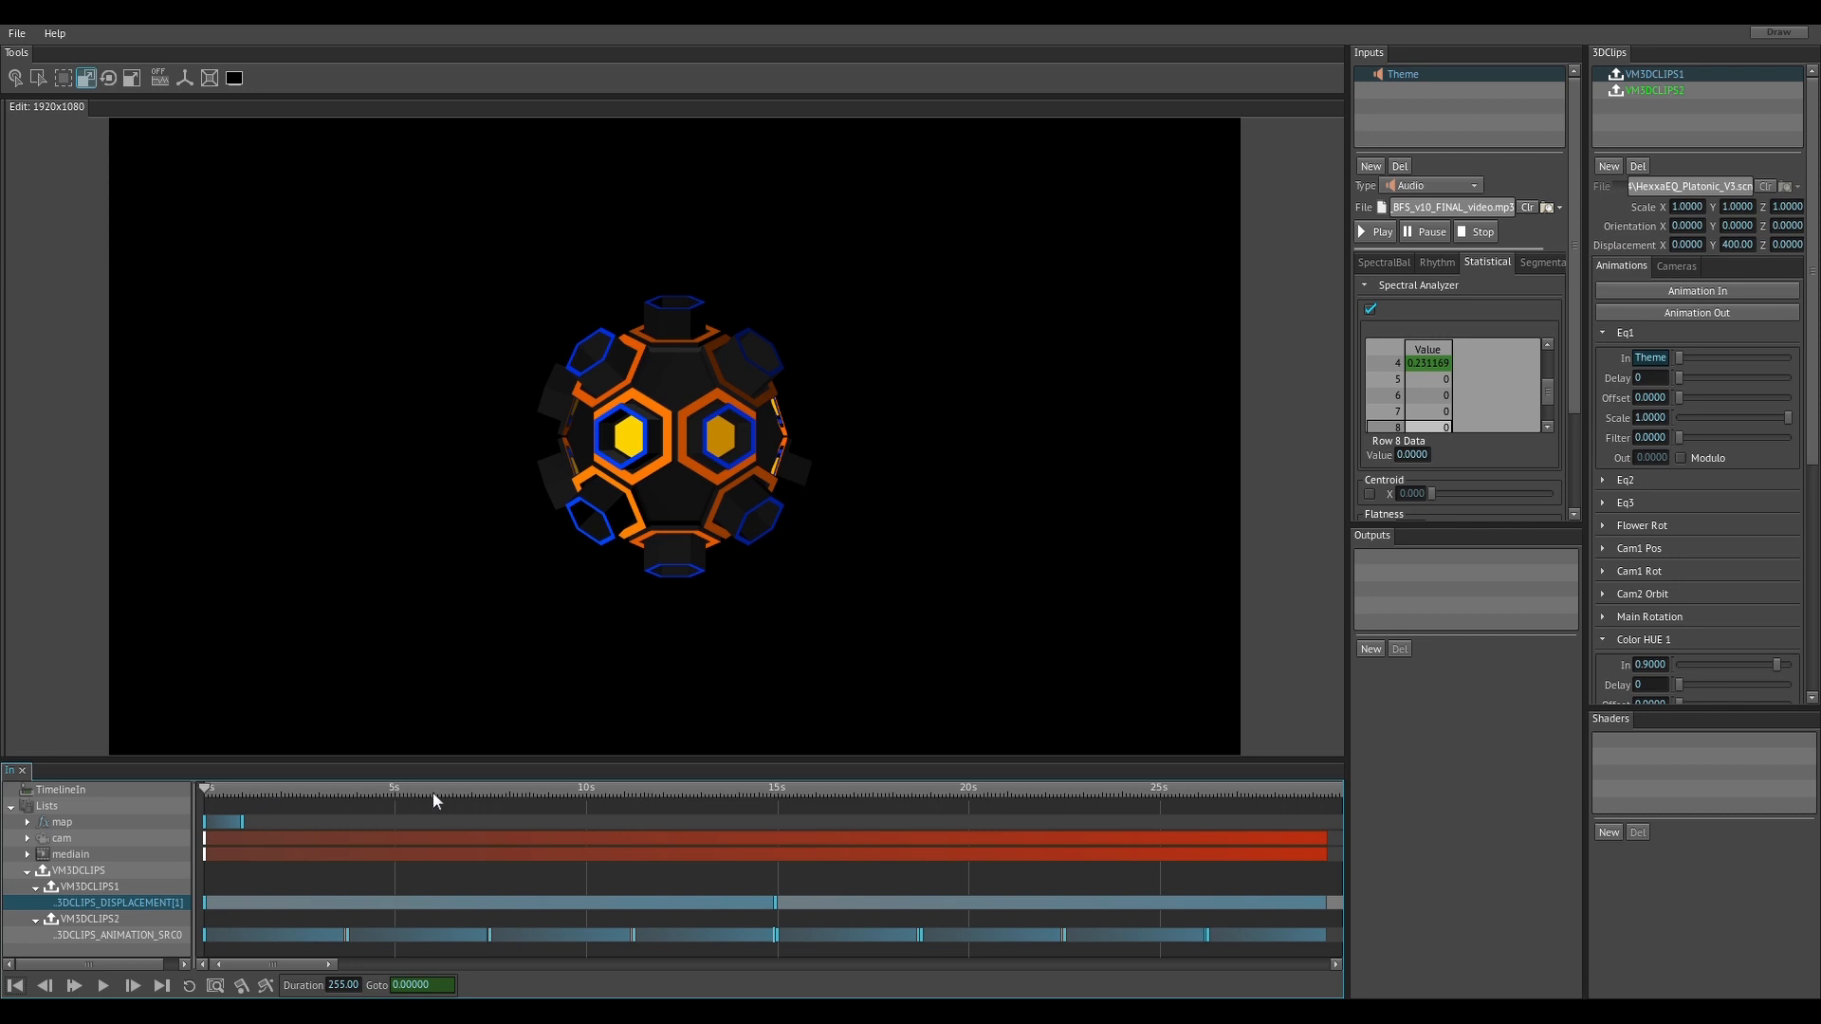
click(760, 788)
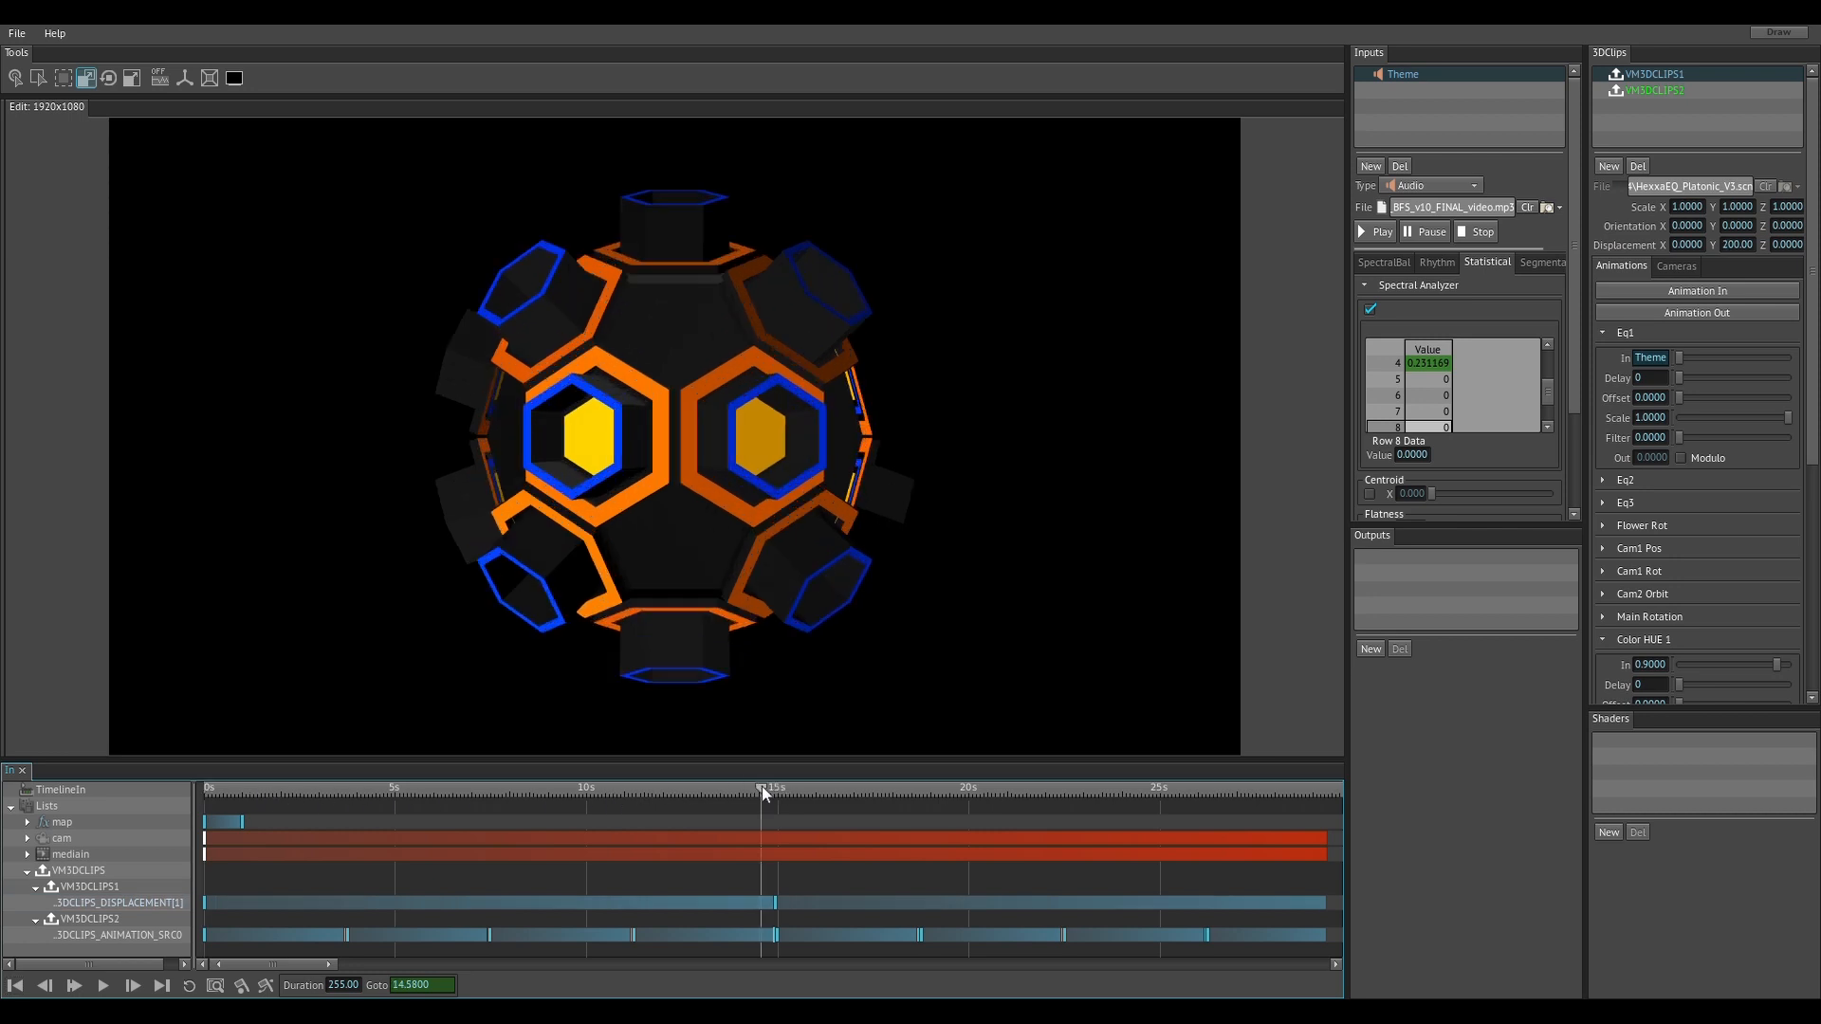
click(103, 986)
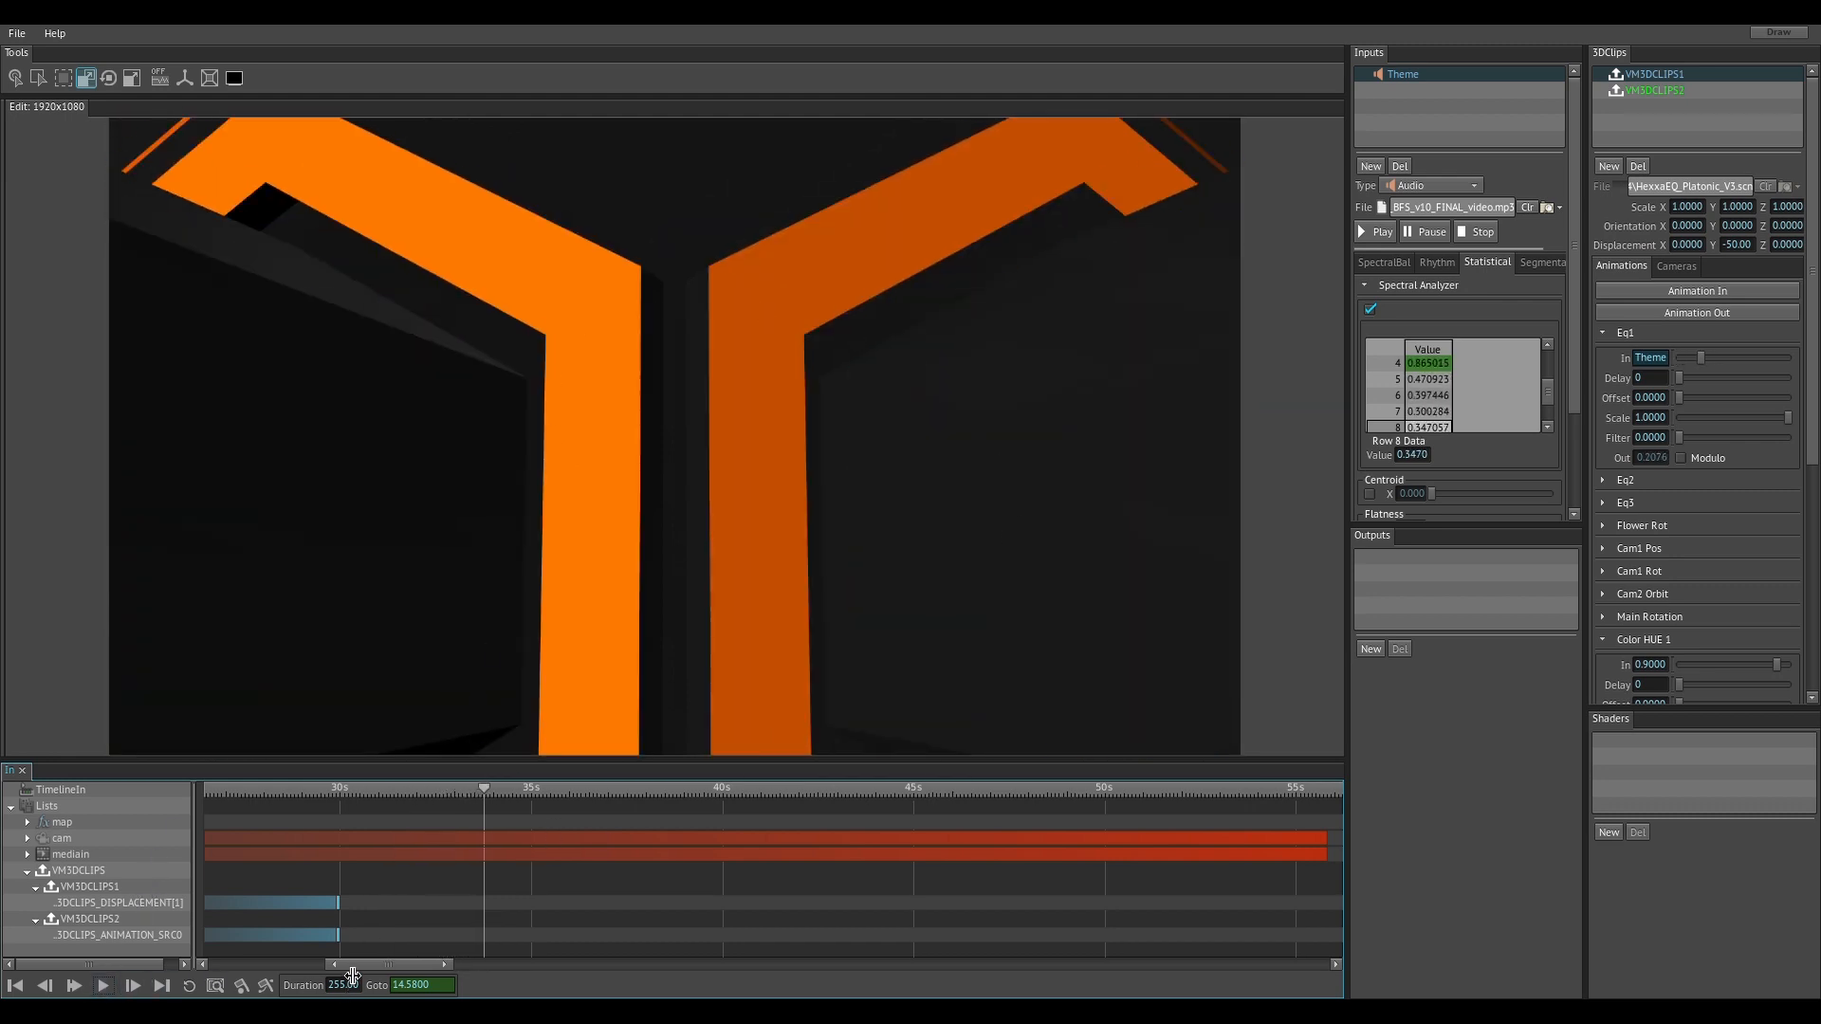
drag(344, 969, 283, 970)
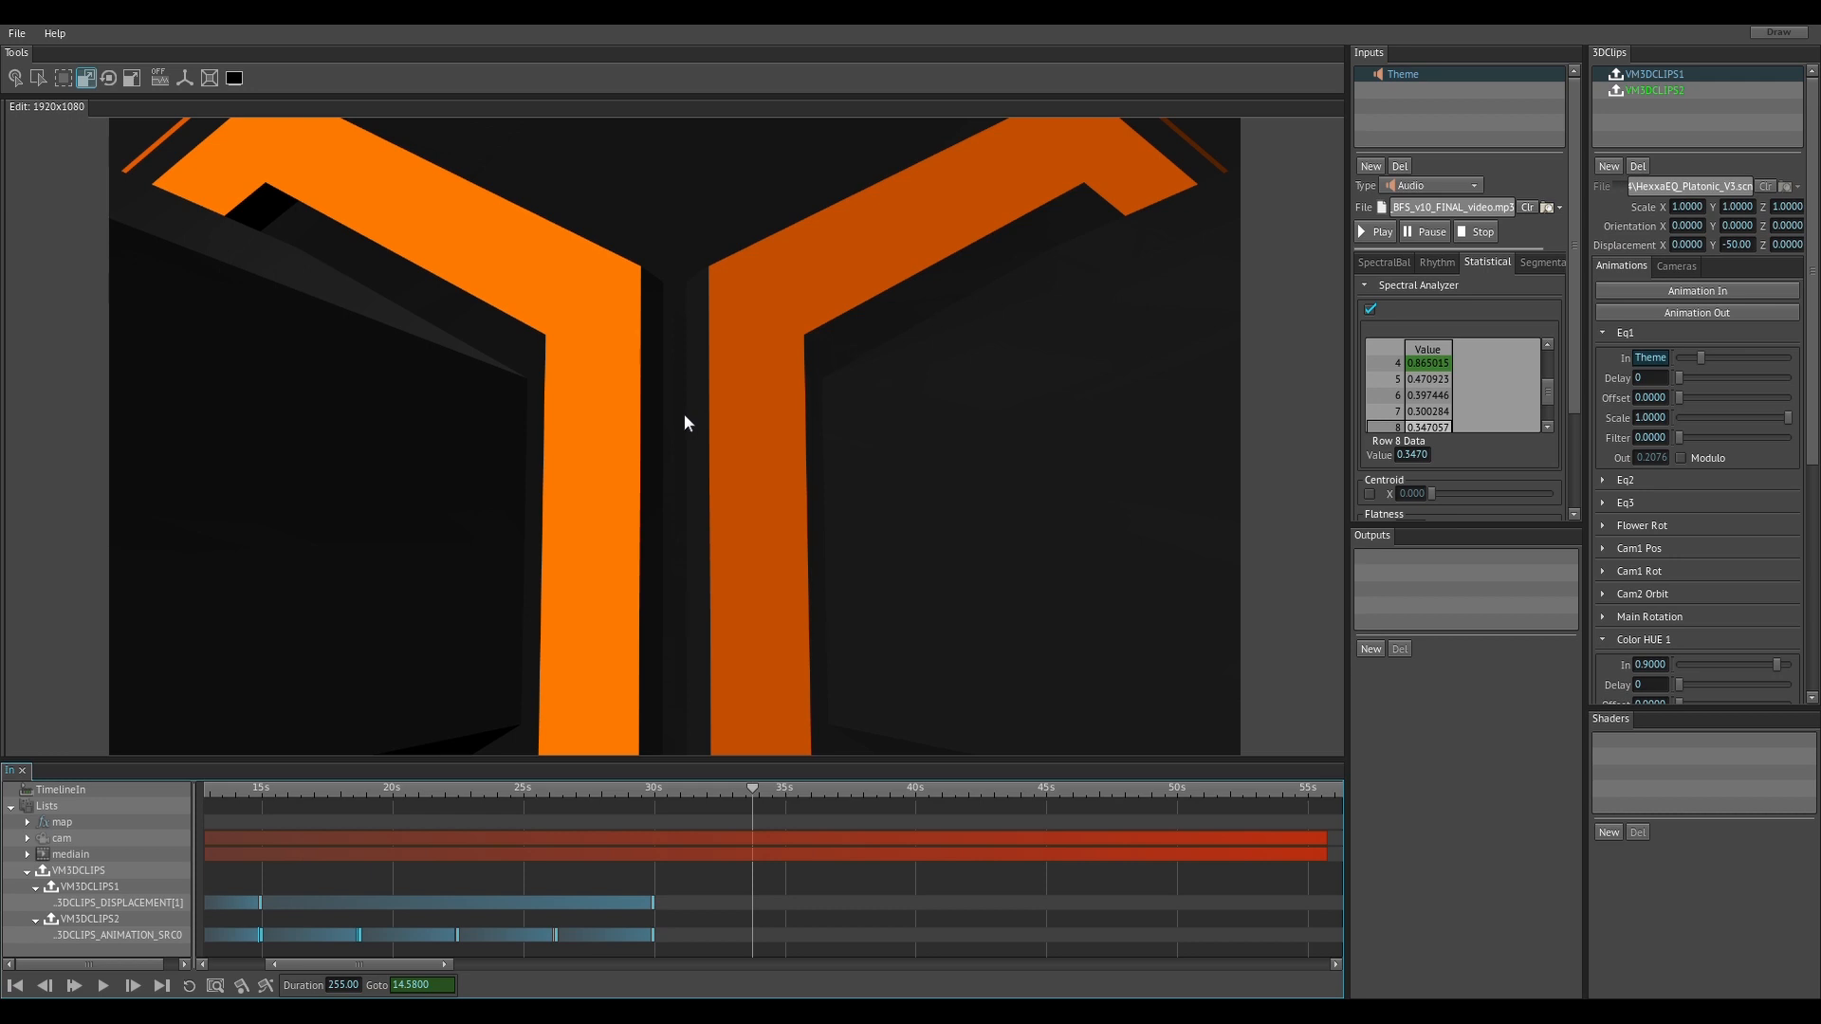
Position the time cursor at about 30.1 s and select the VM3DCLIPS1 clip to show its animations.
click(654, 791)
click(658, 789)
click(657, 789)
click(1646, 80)
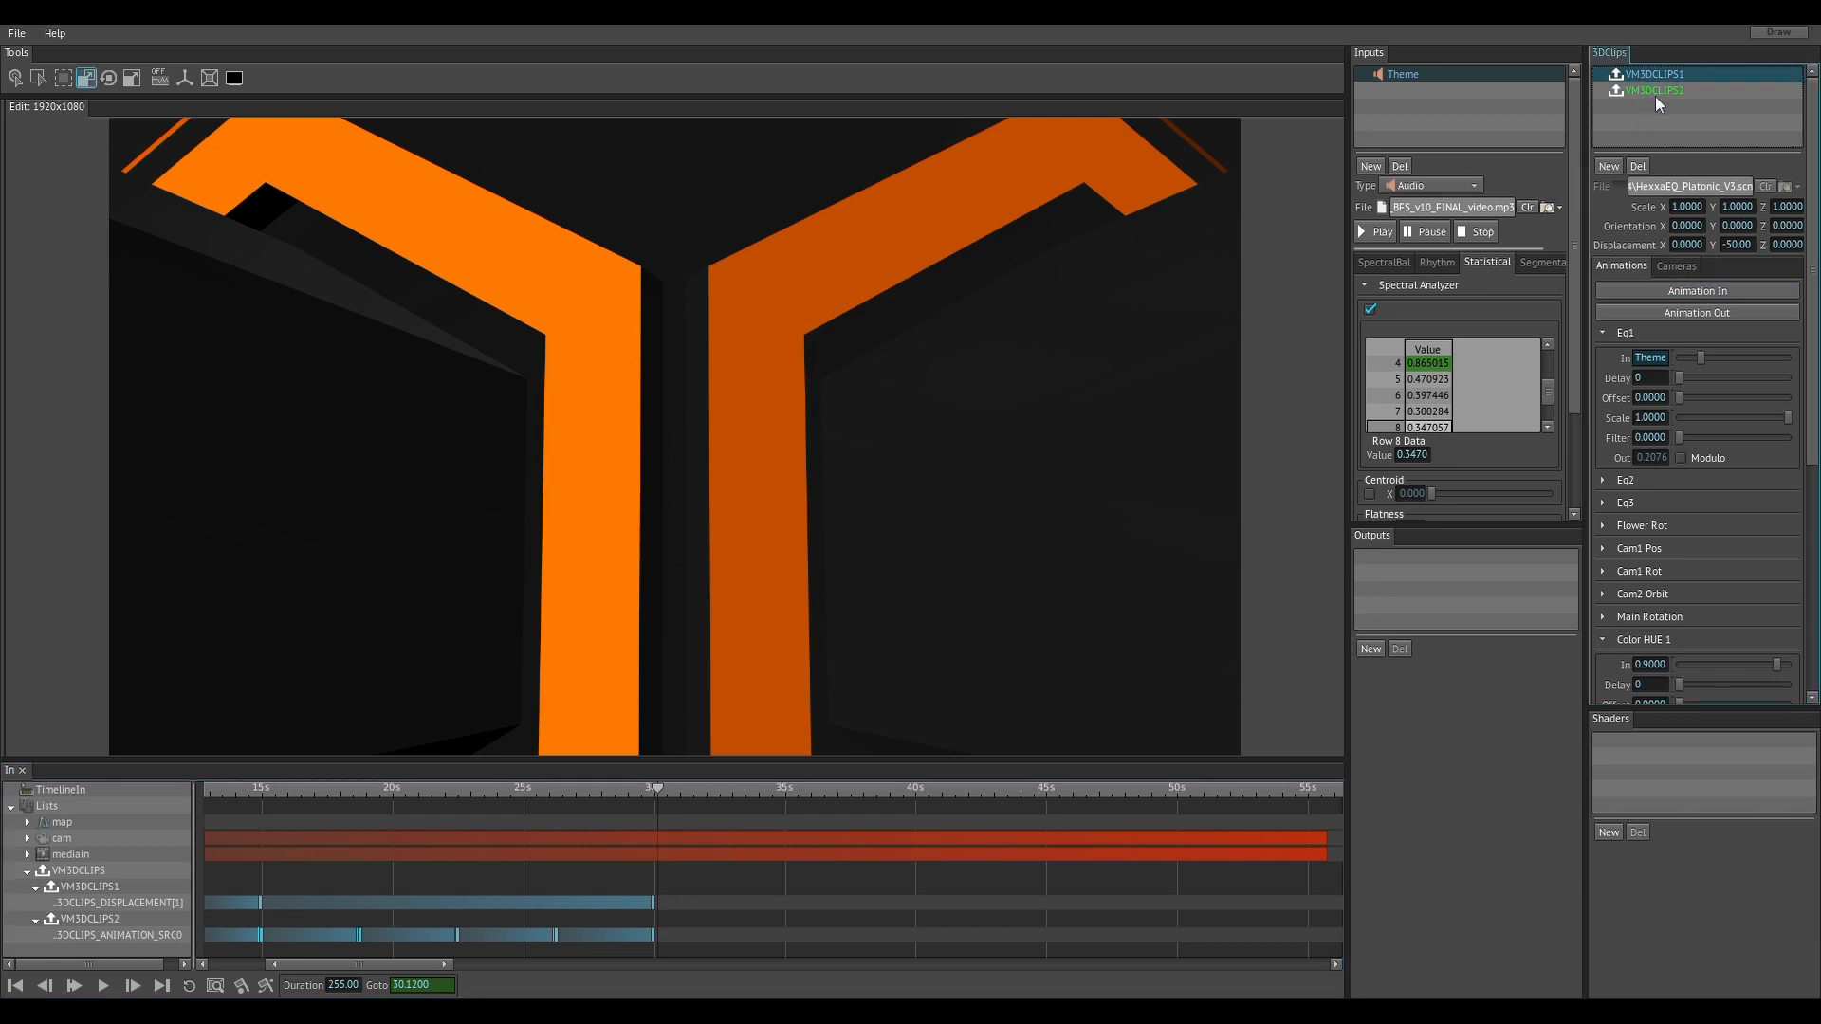
click(1656, 92)
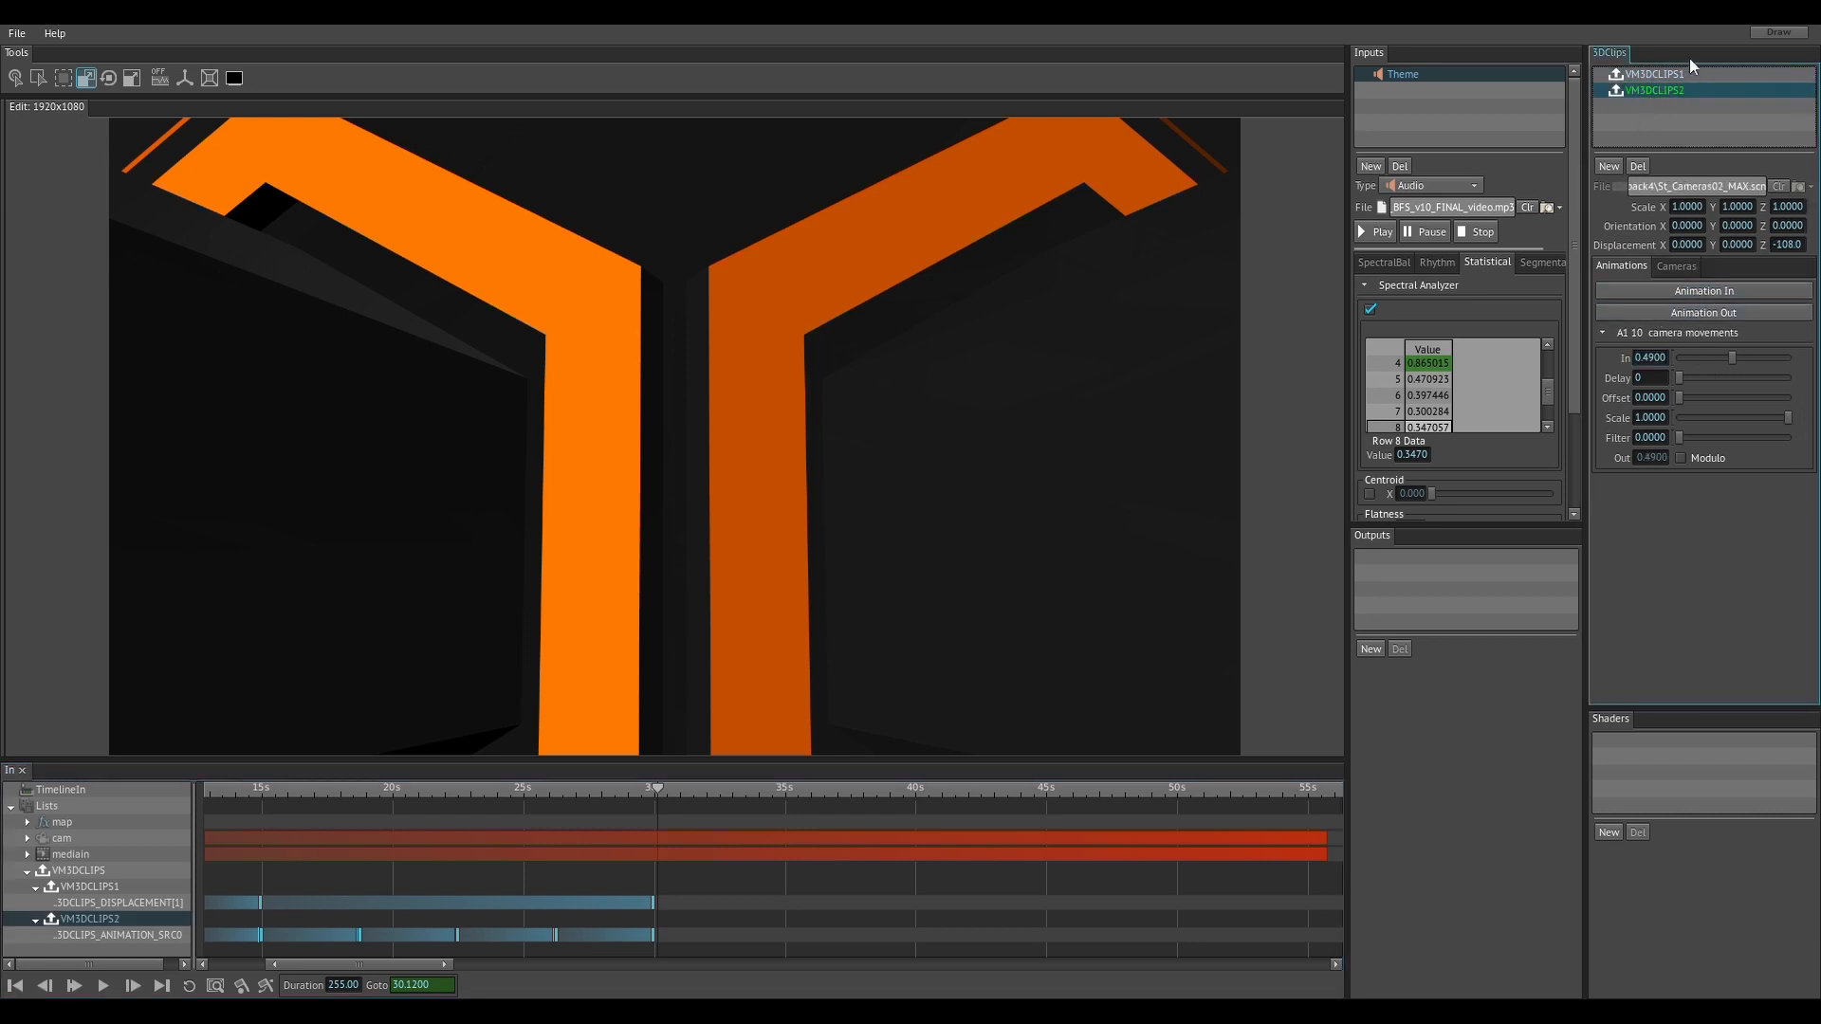
click(1670, 72)
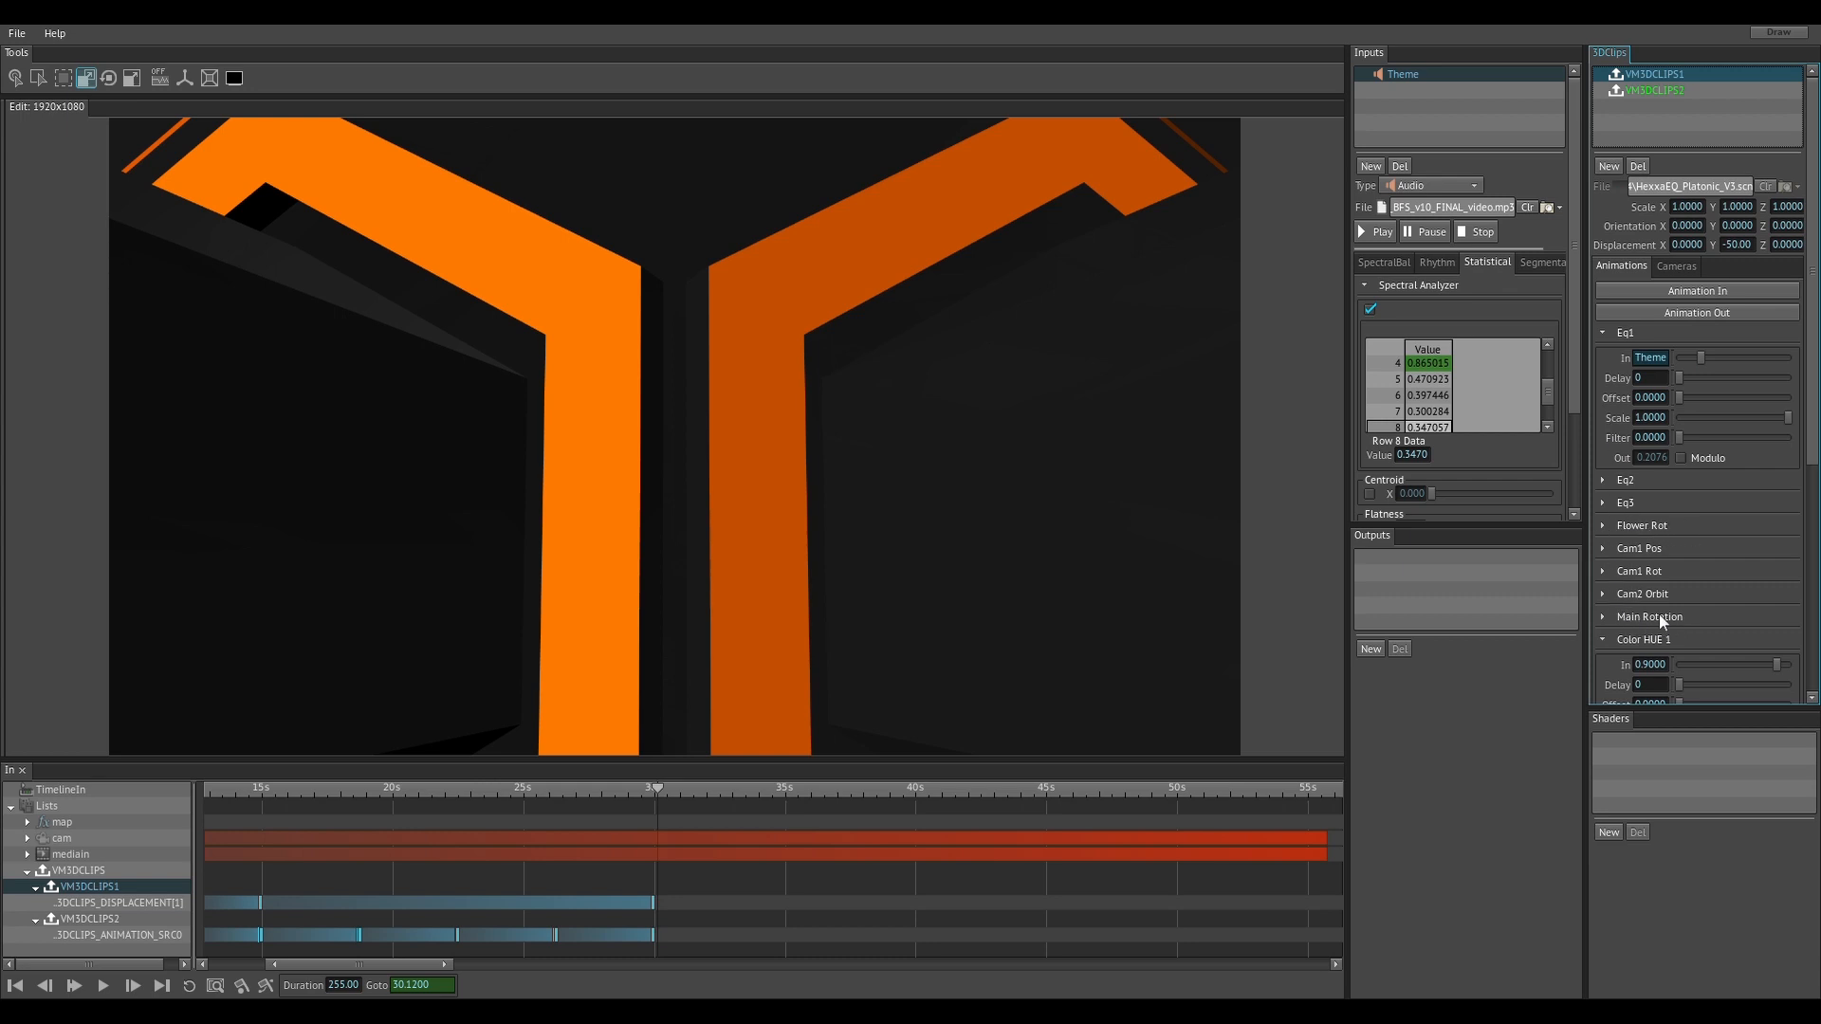
Expand VM3DCLIPS1's Flower Rot and Main Rotation animations and try out their inputs, leaving both at 0.
click(1603, 526)
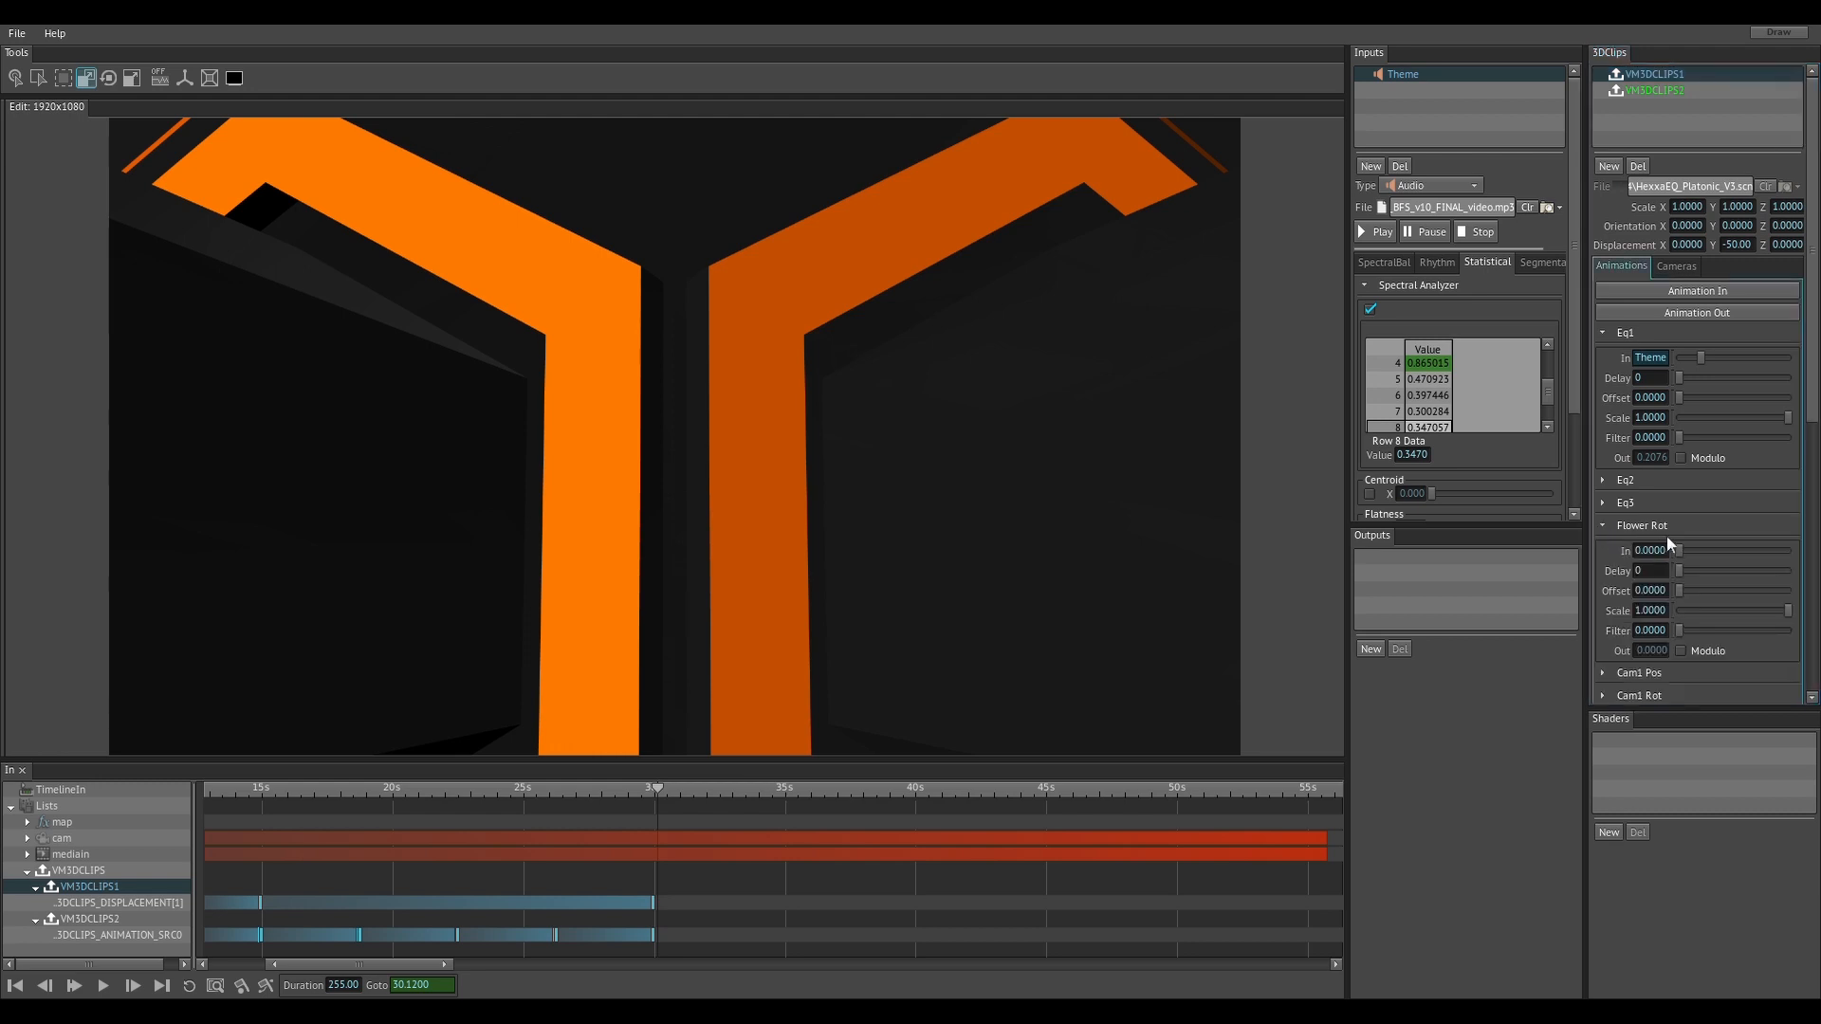
drag(1695, 562, 1650, 547)
drag(1812, 407, 1813, 484)
click(1603, 618)
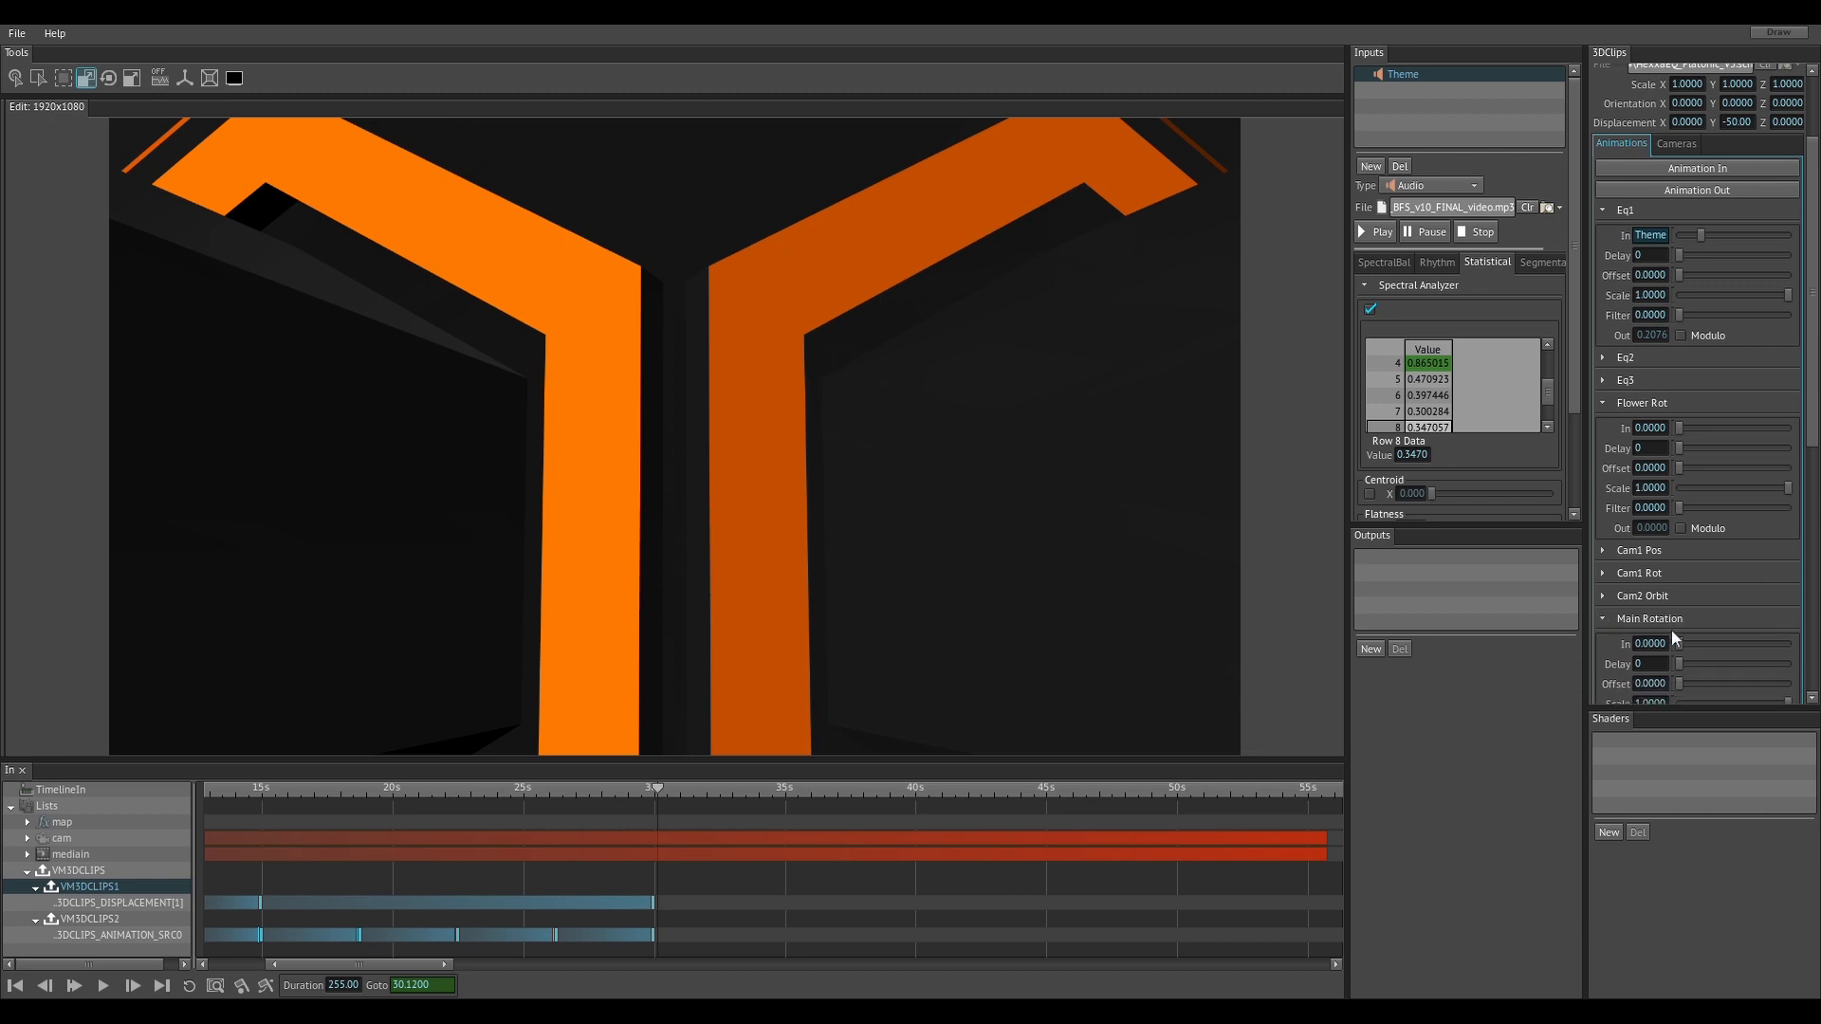
mouse_move(1687, 645)
mouse_down()
mouse_move(1774, 653)
mouse_move(1679, 651)
mouse_up()
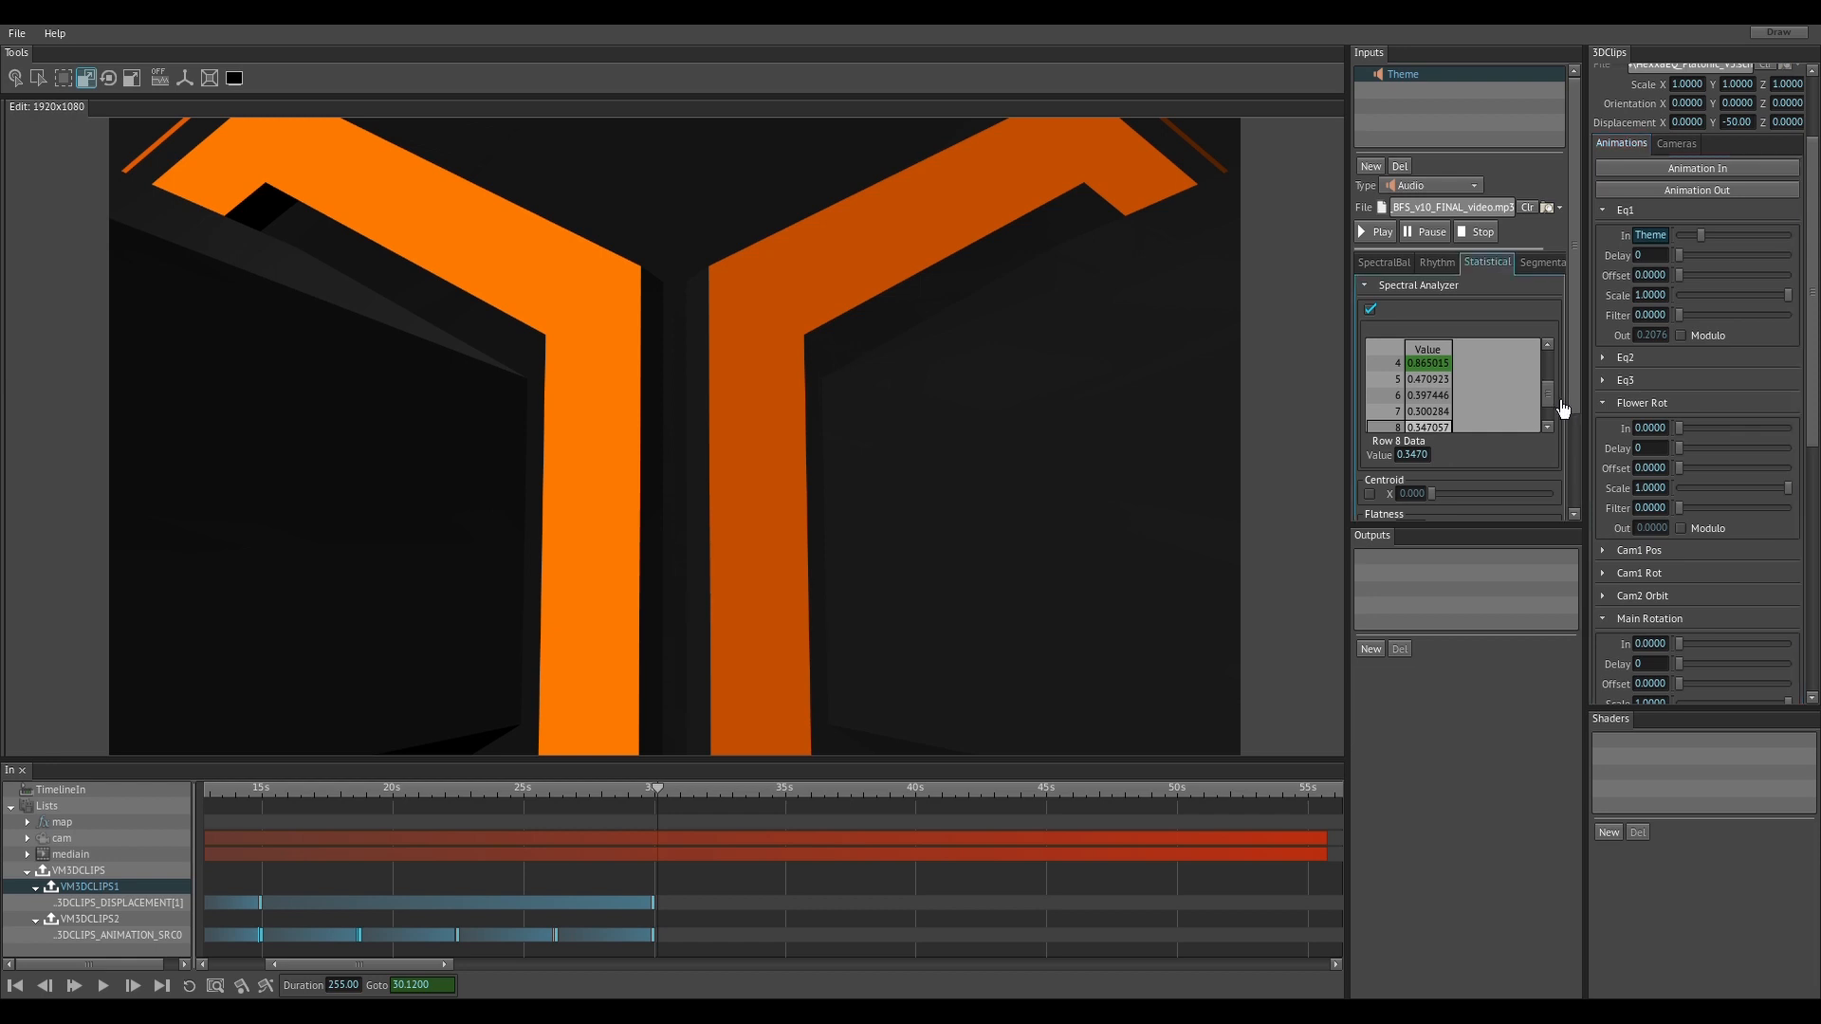
Drive the Flower Rot input from spectral analyzer row 5 and the Main Rotation input from row 6.
drag(1558, 410, 1556, 420)
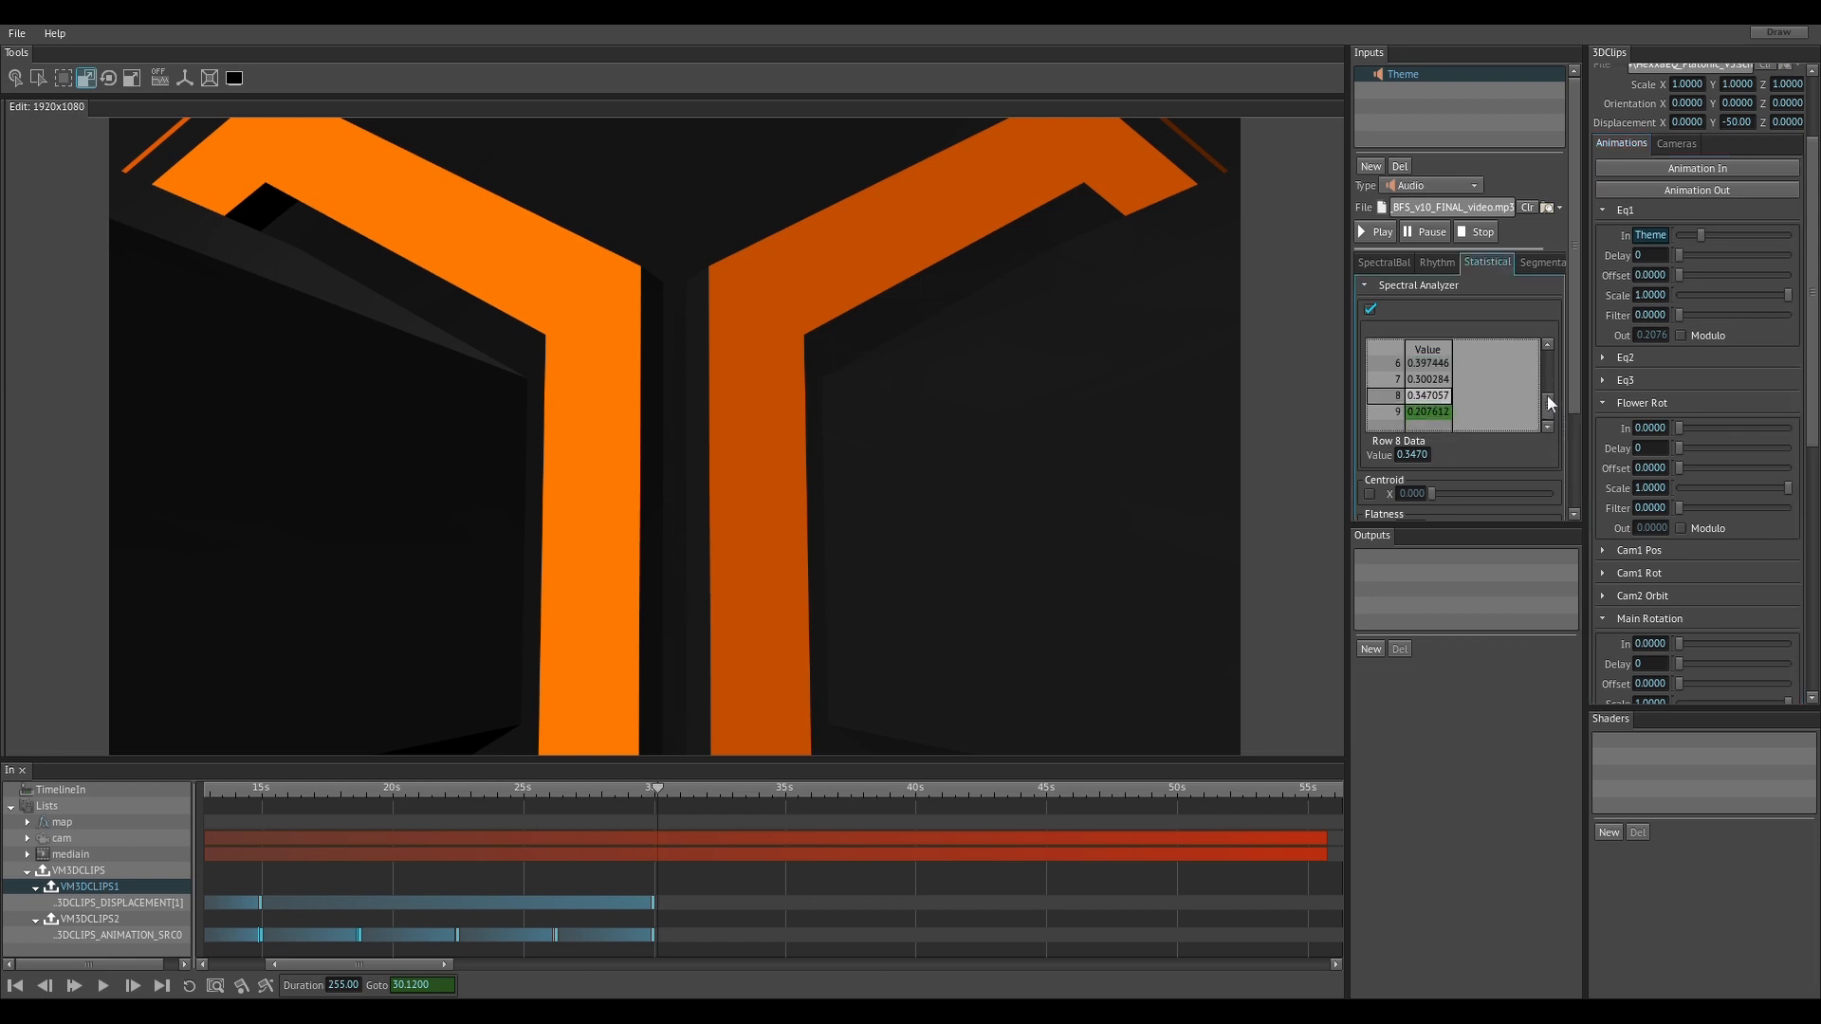
drag(1548, 399, 1539, 389)
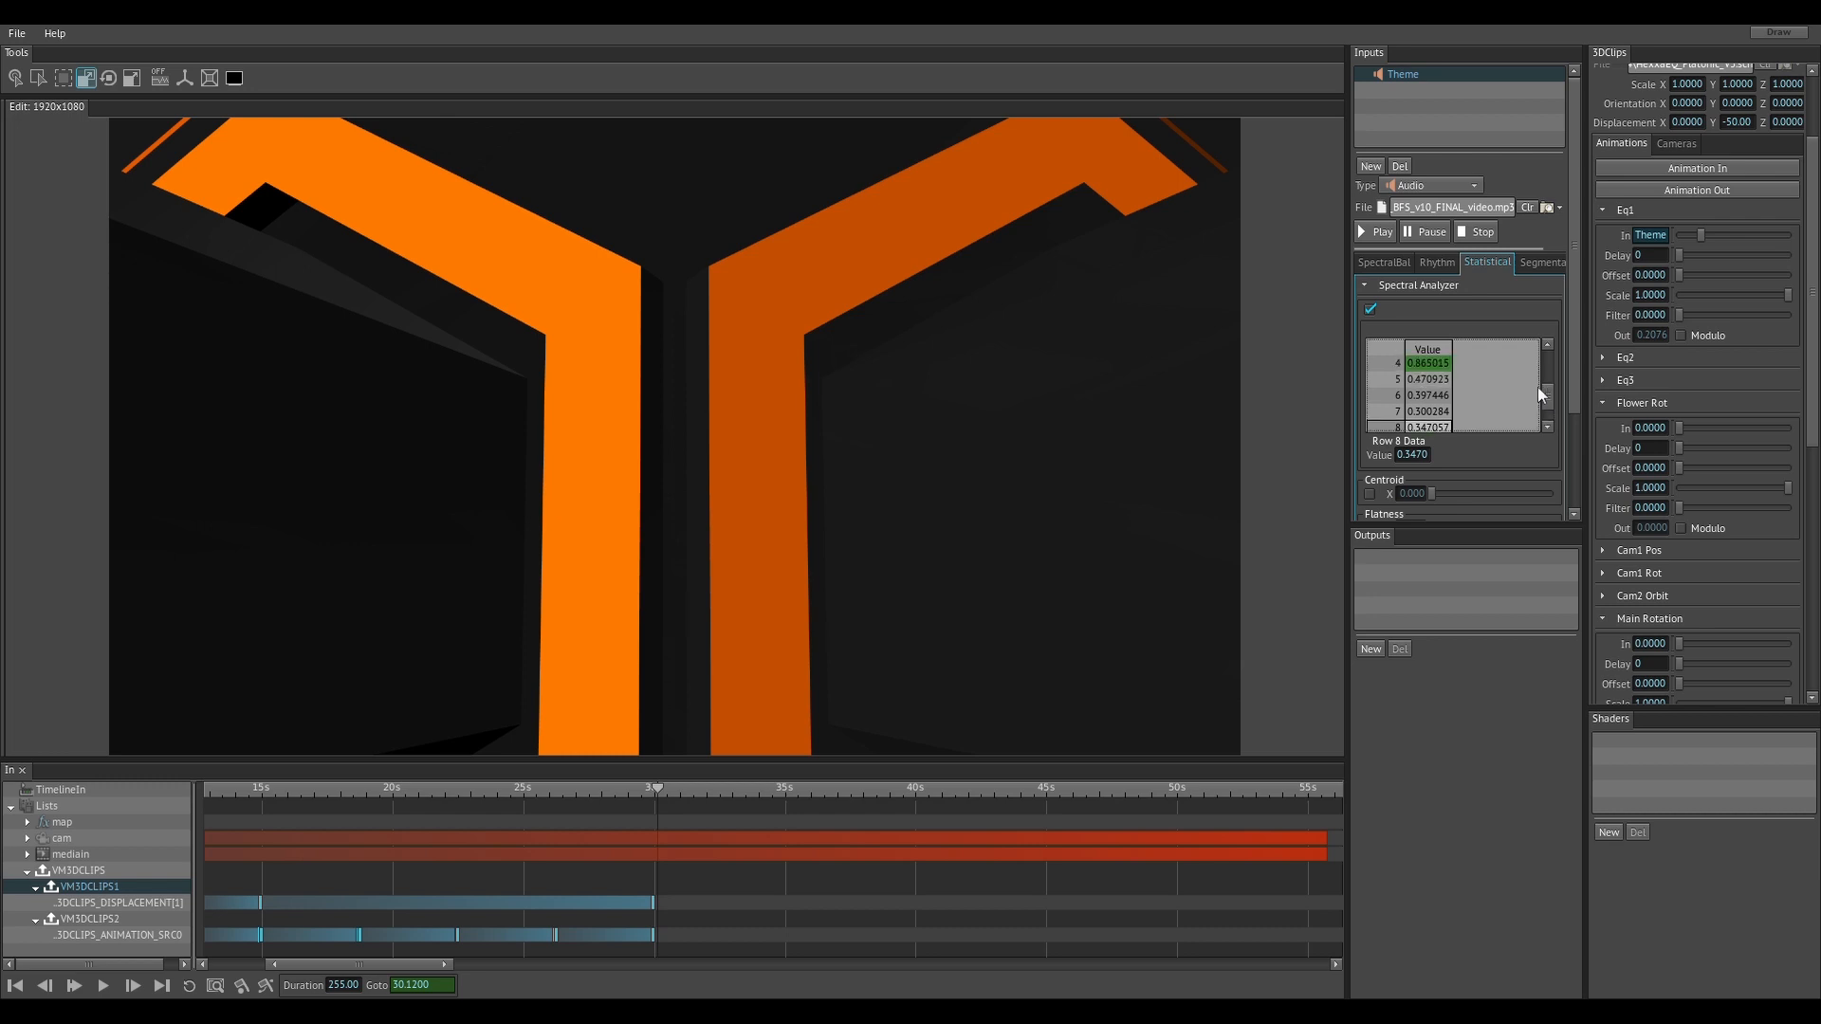
click(1433, 378)
drag(1427, 378, 1646, 427)
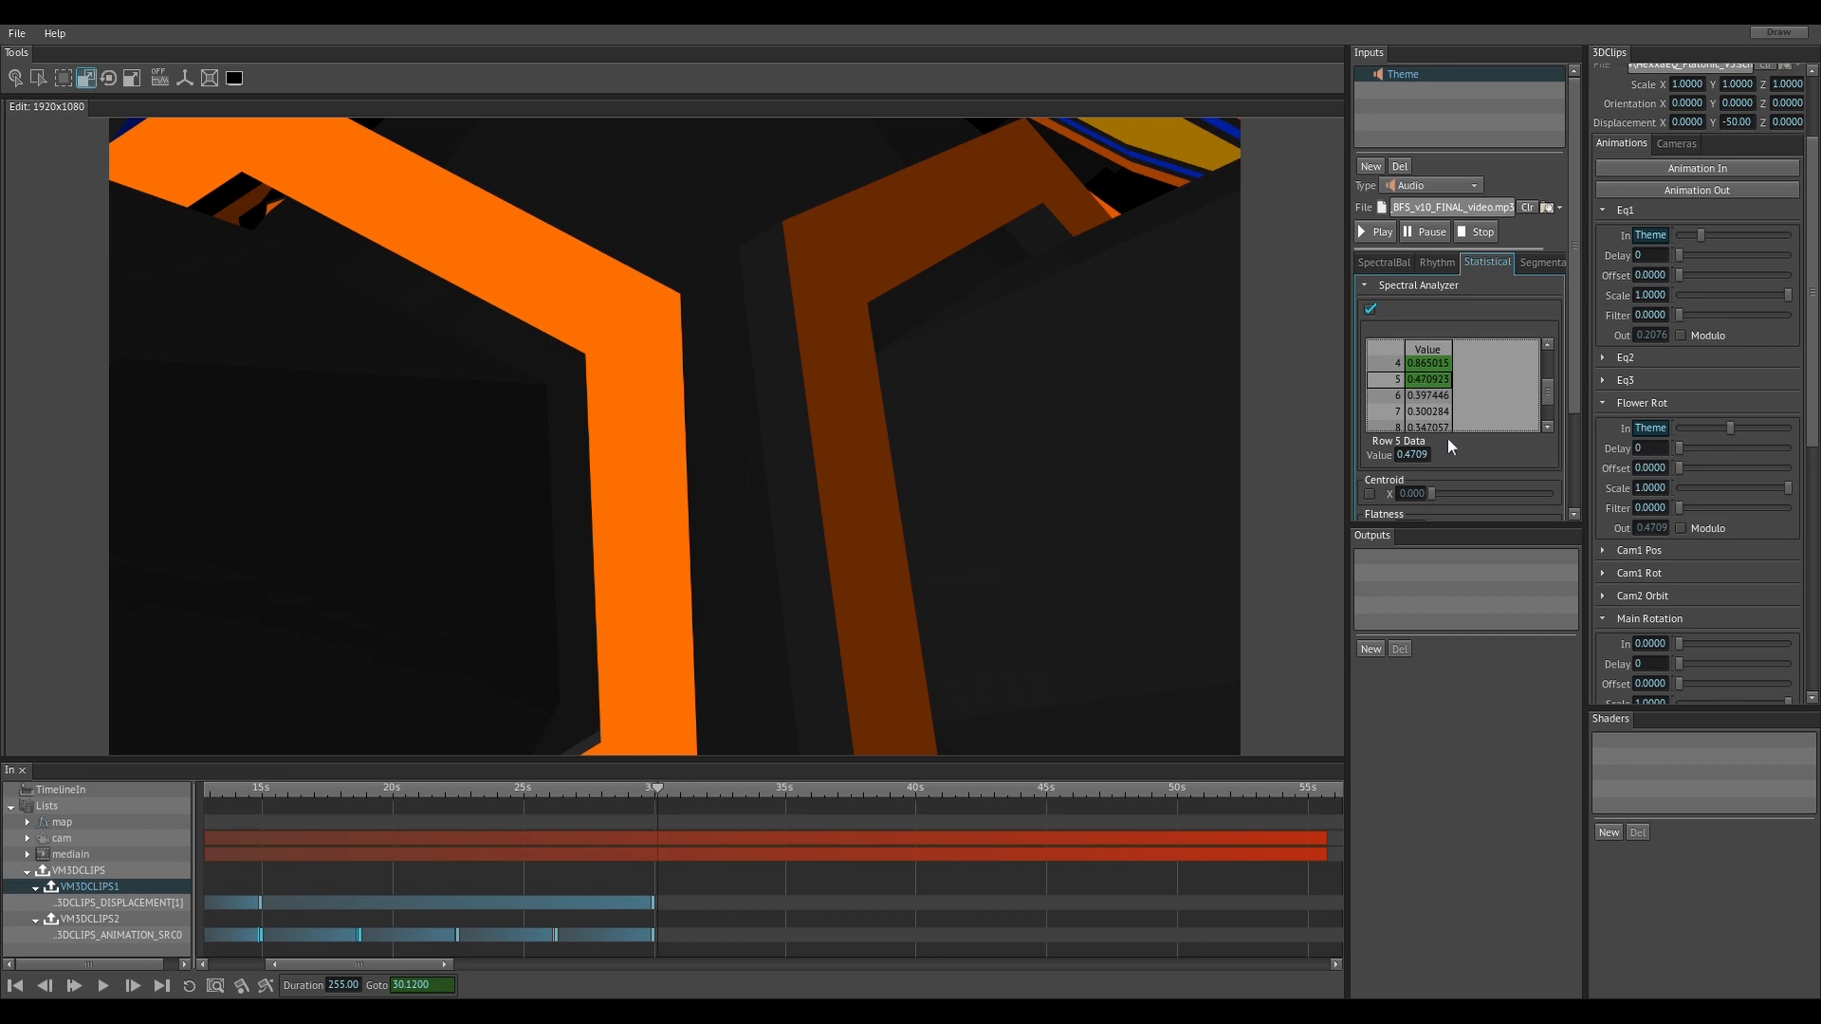
click(1428, 395)
drag(1434, 403, 1653, 654)
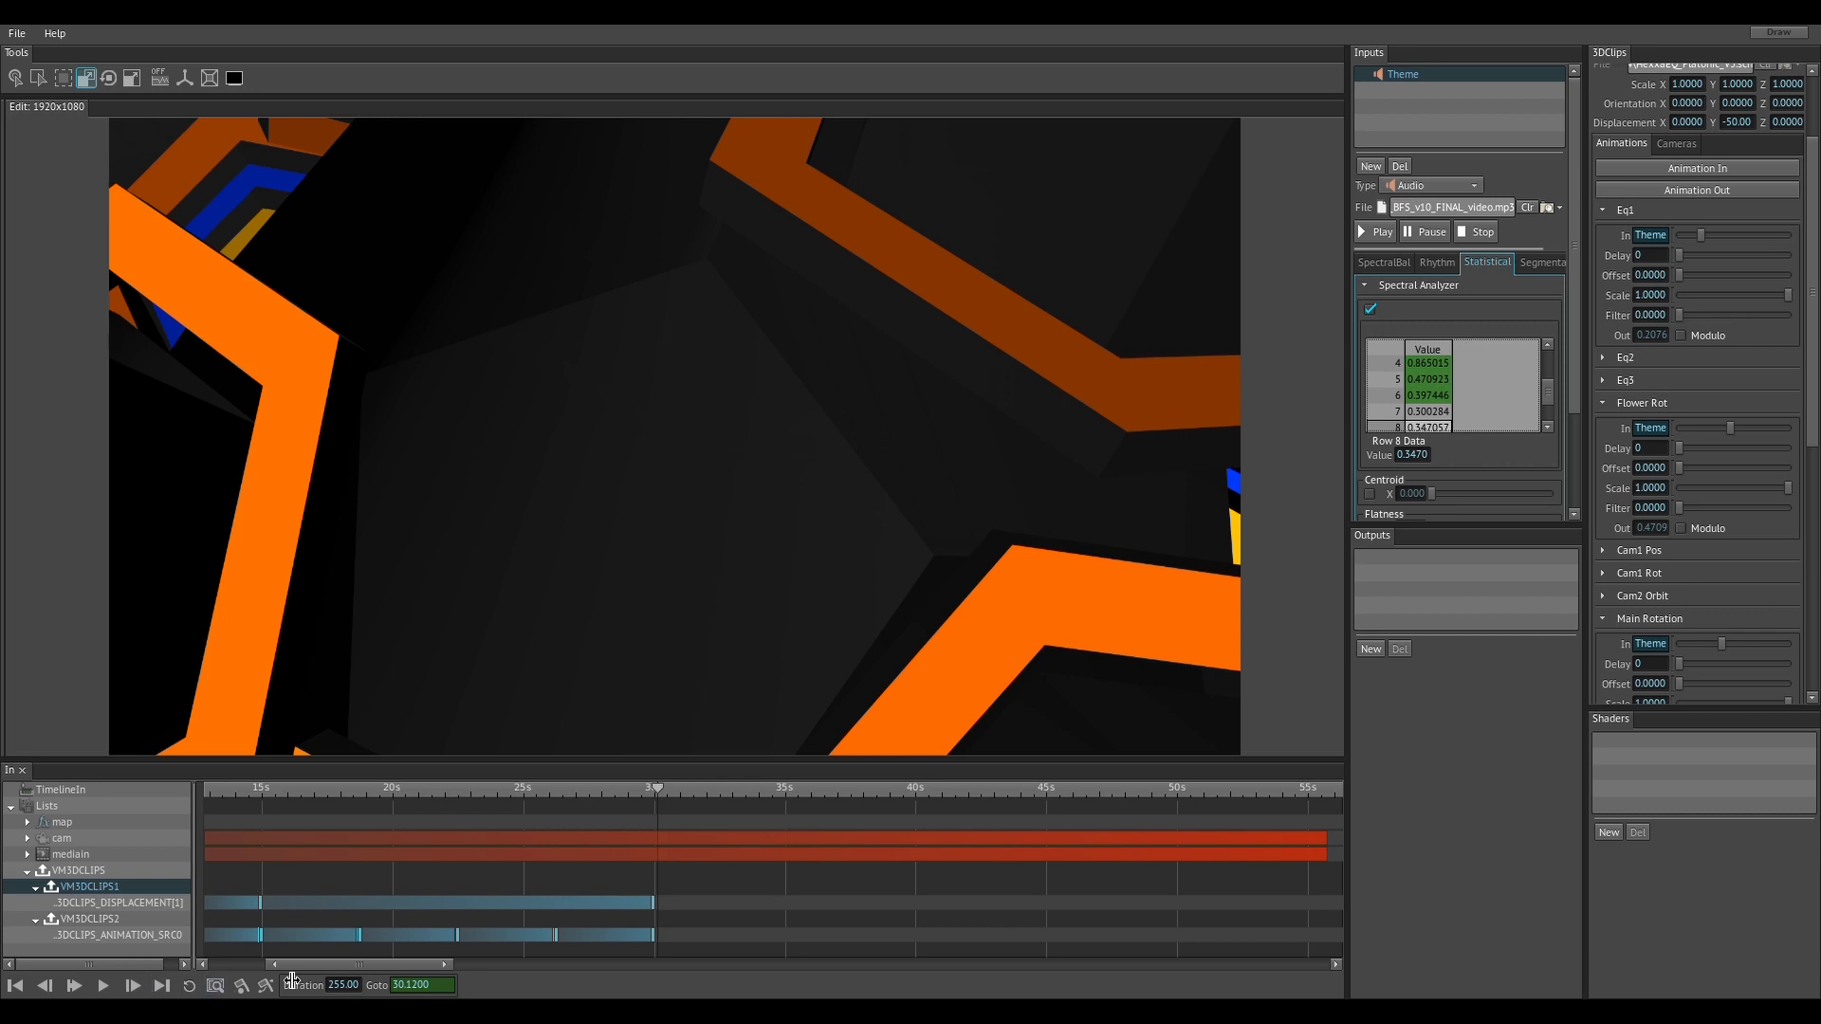
Zoom the timeline out to show everything from 0 s and play from the start to check the audio-driven rotations.
click(215, 985)
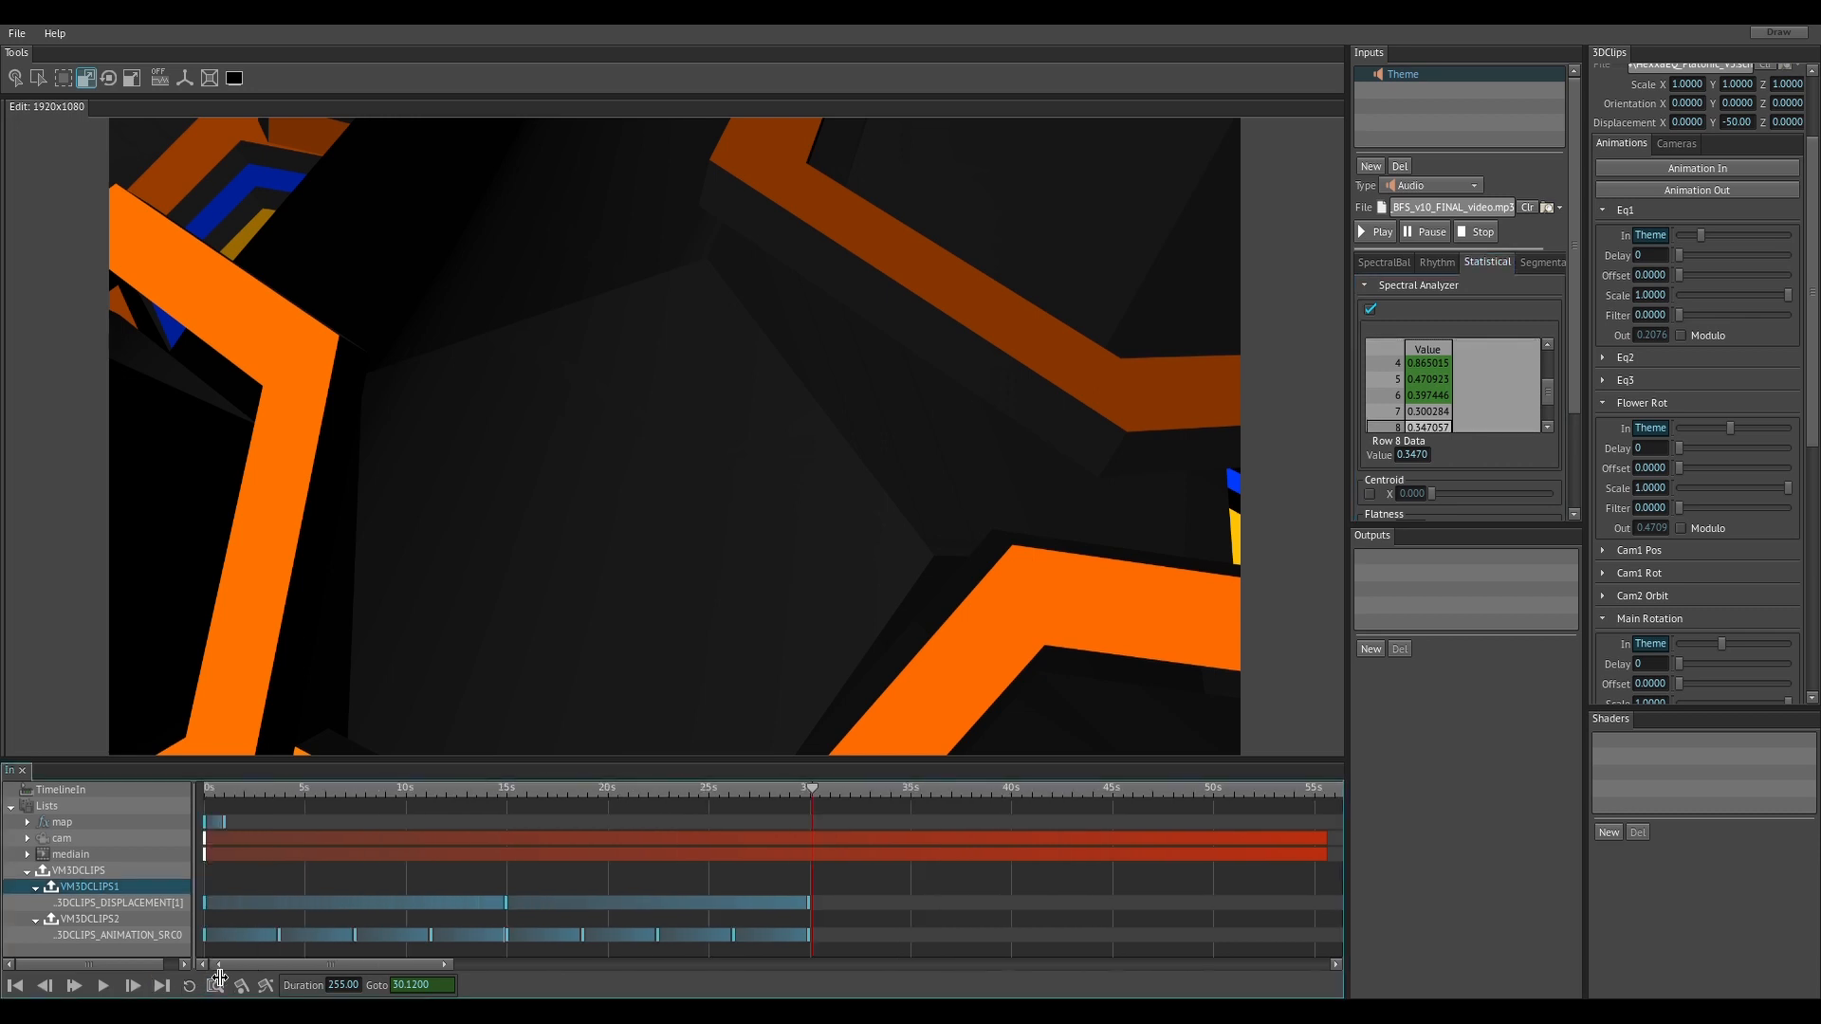
click(14, 986)
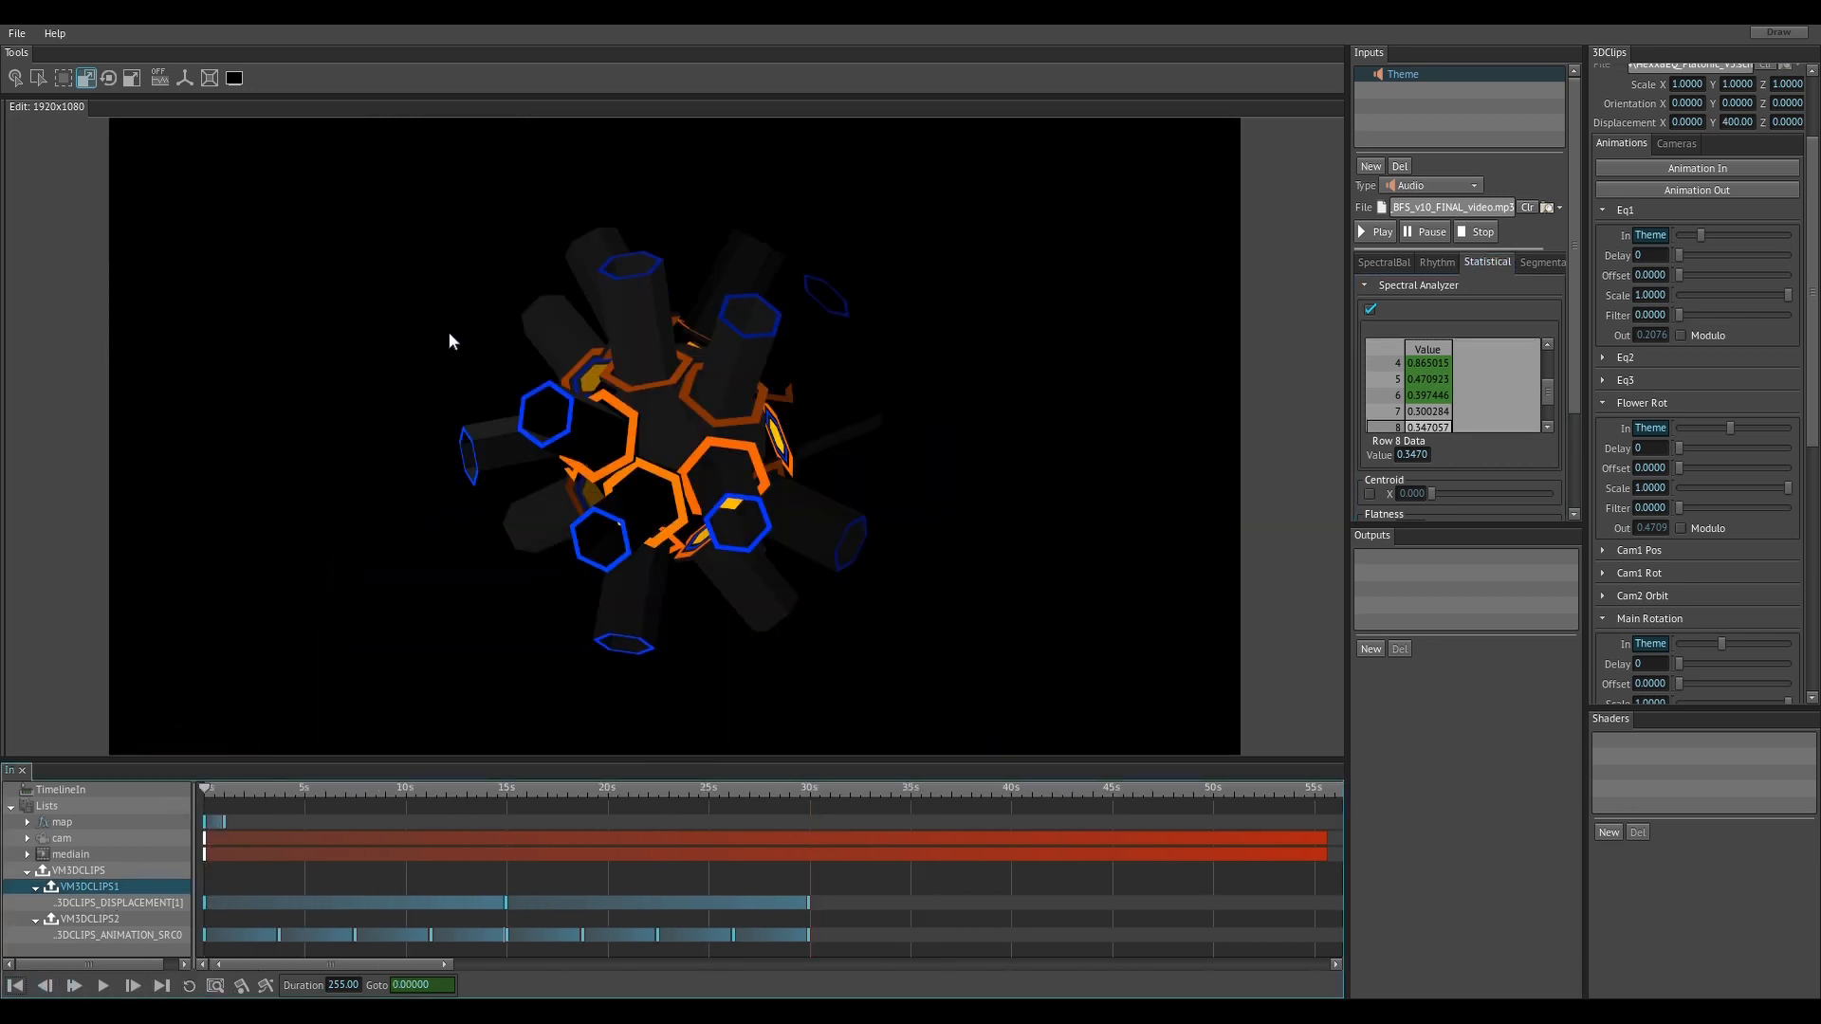
click(102, 985)
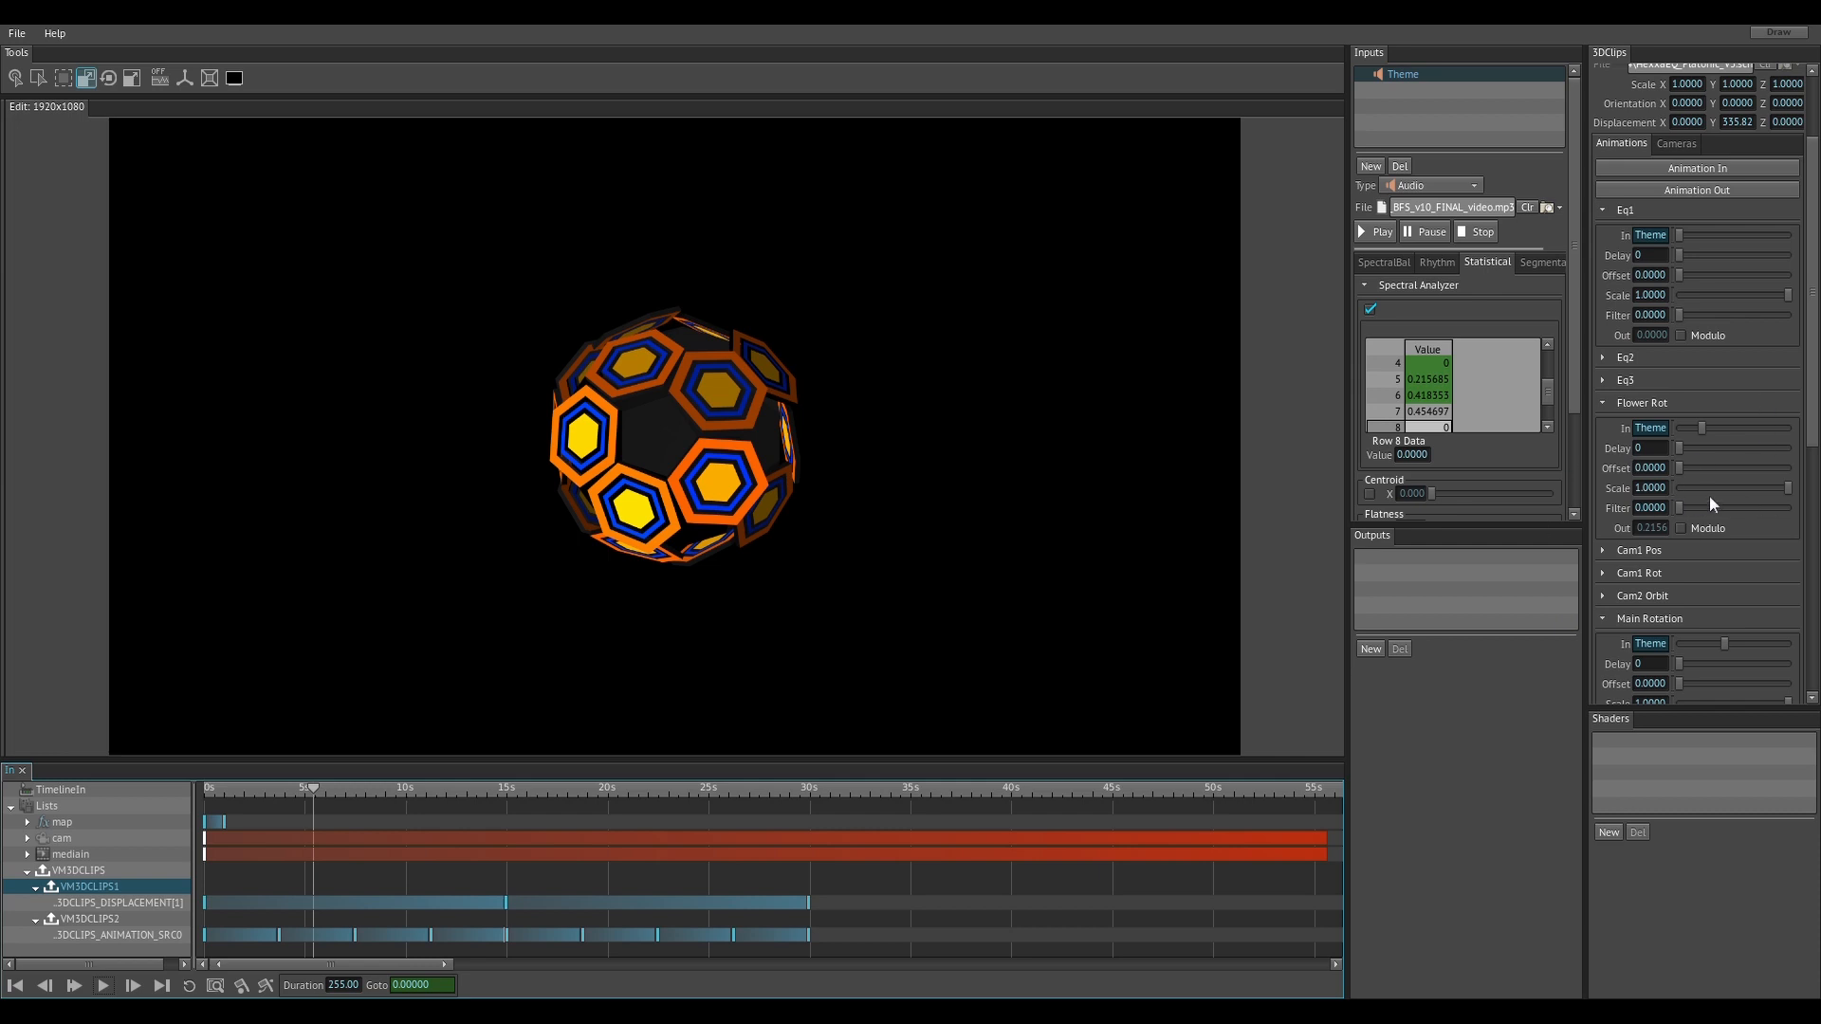
Set the Scale of both the Flower Rot and Main Rotation animations to 0.
click(1655, 486)
double_click(1655, 488)
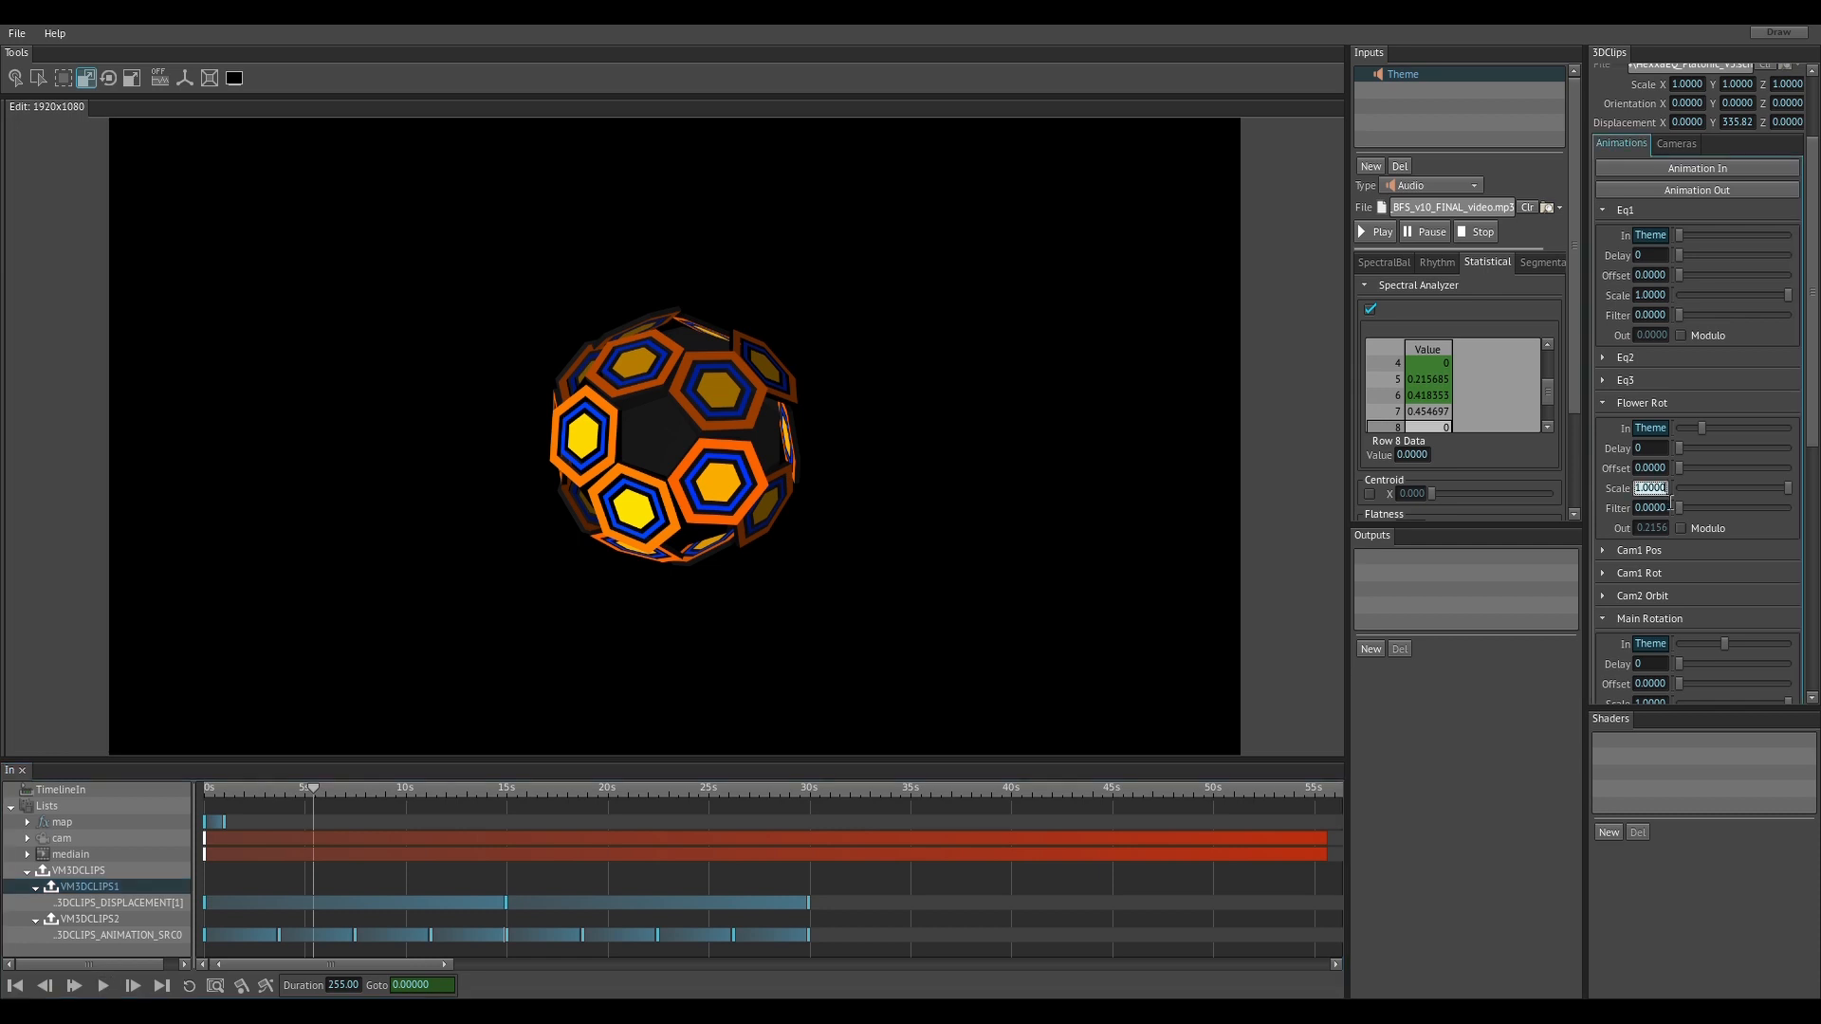
text(0)
key(Return)
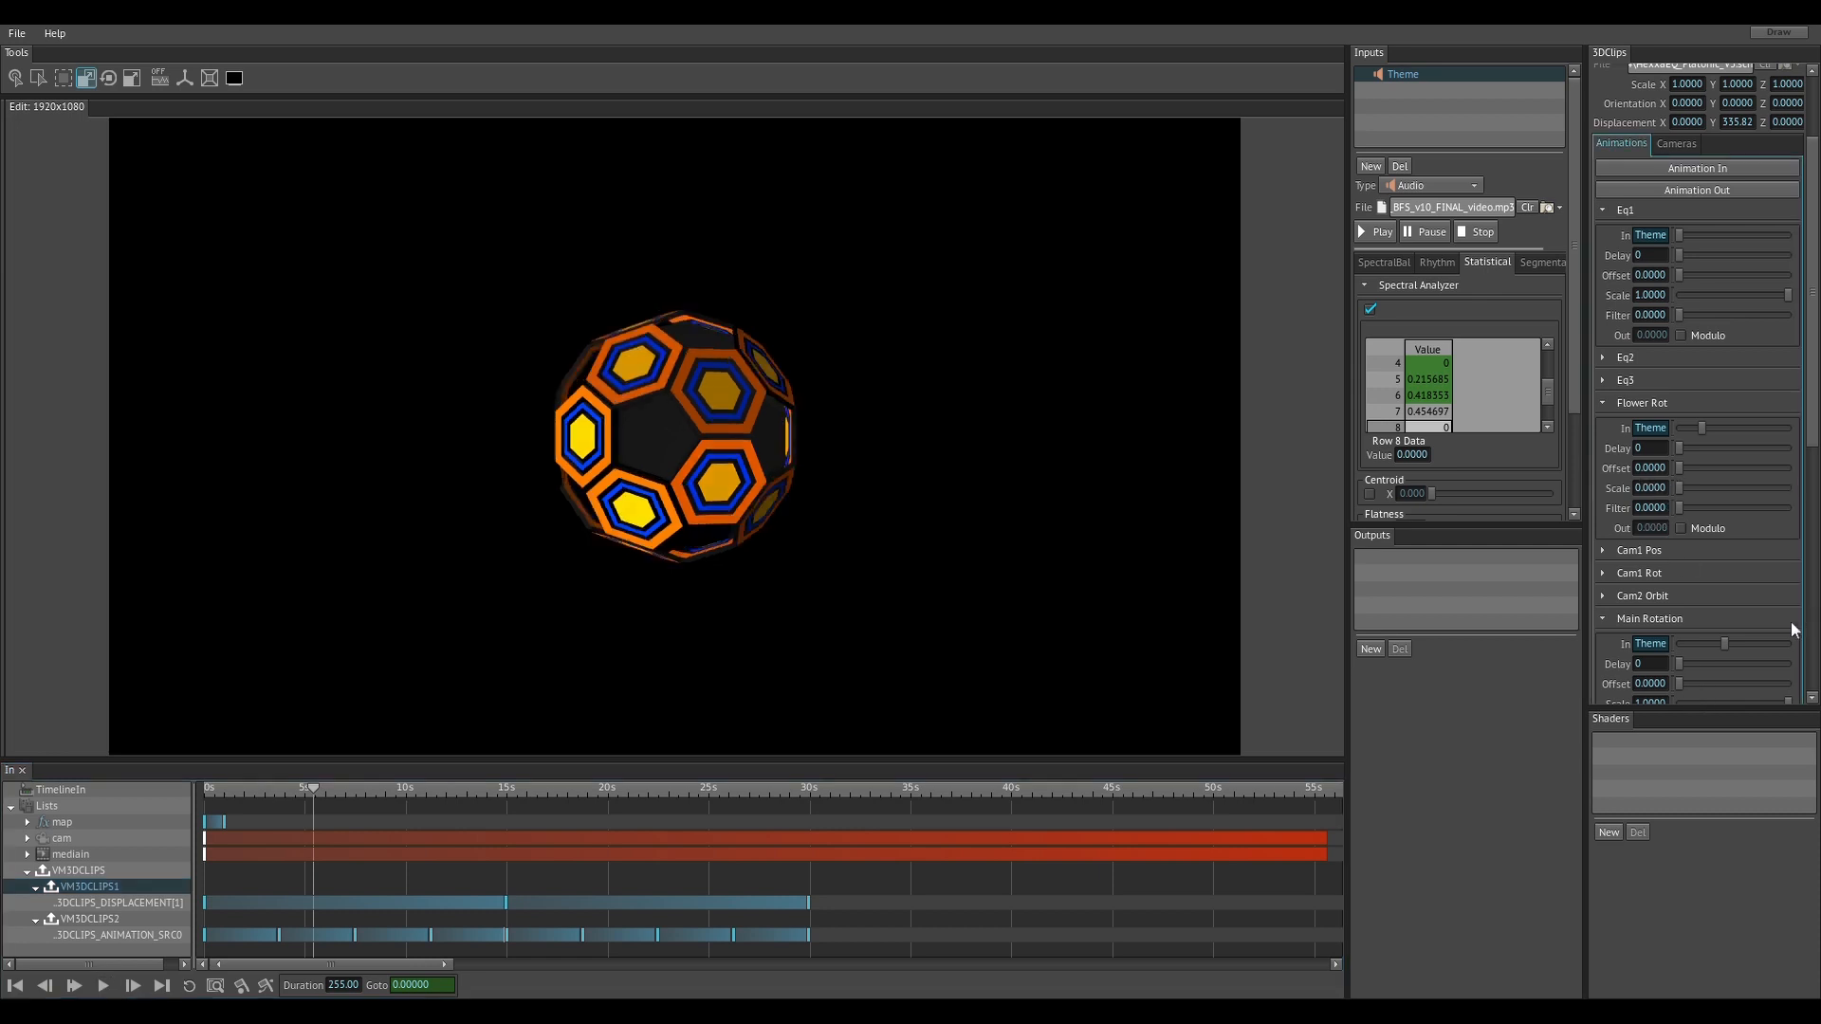
drag(1815, 434, 1814, 479)
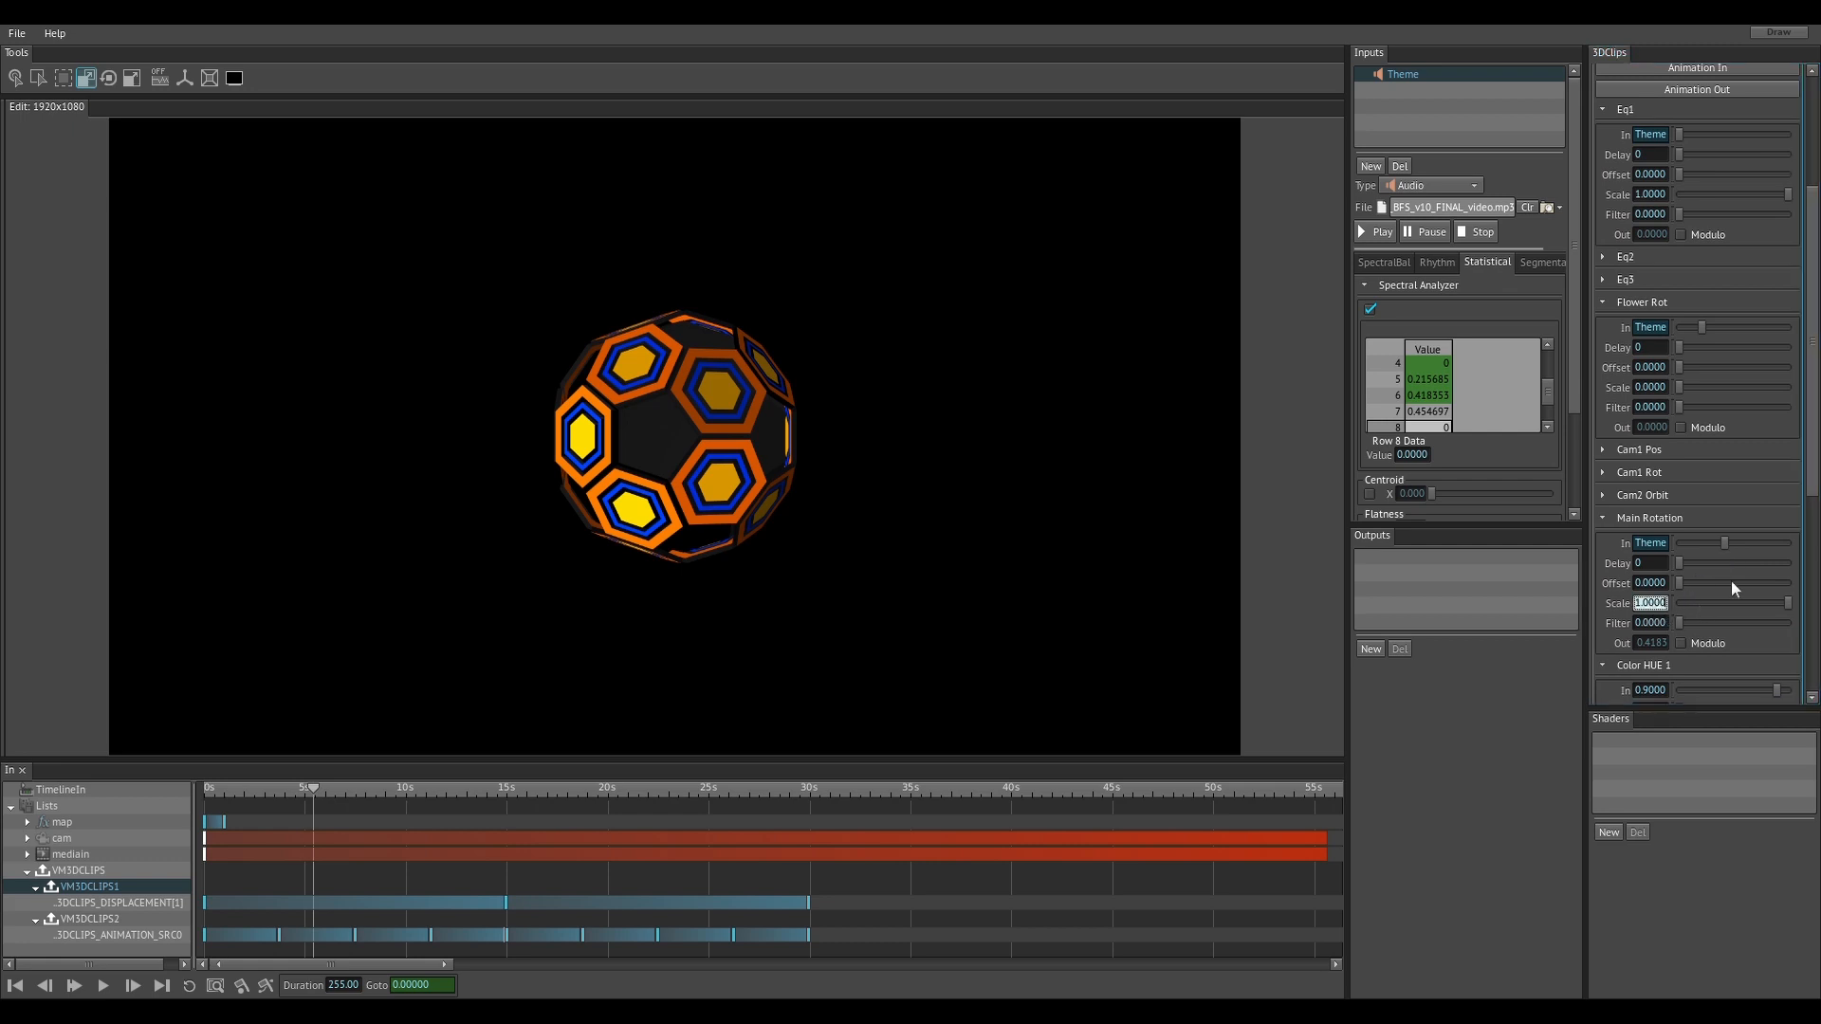
text(0)
key(Return)
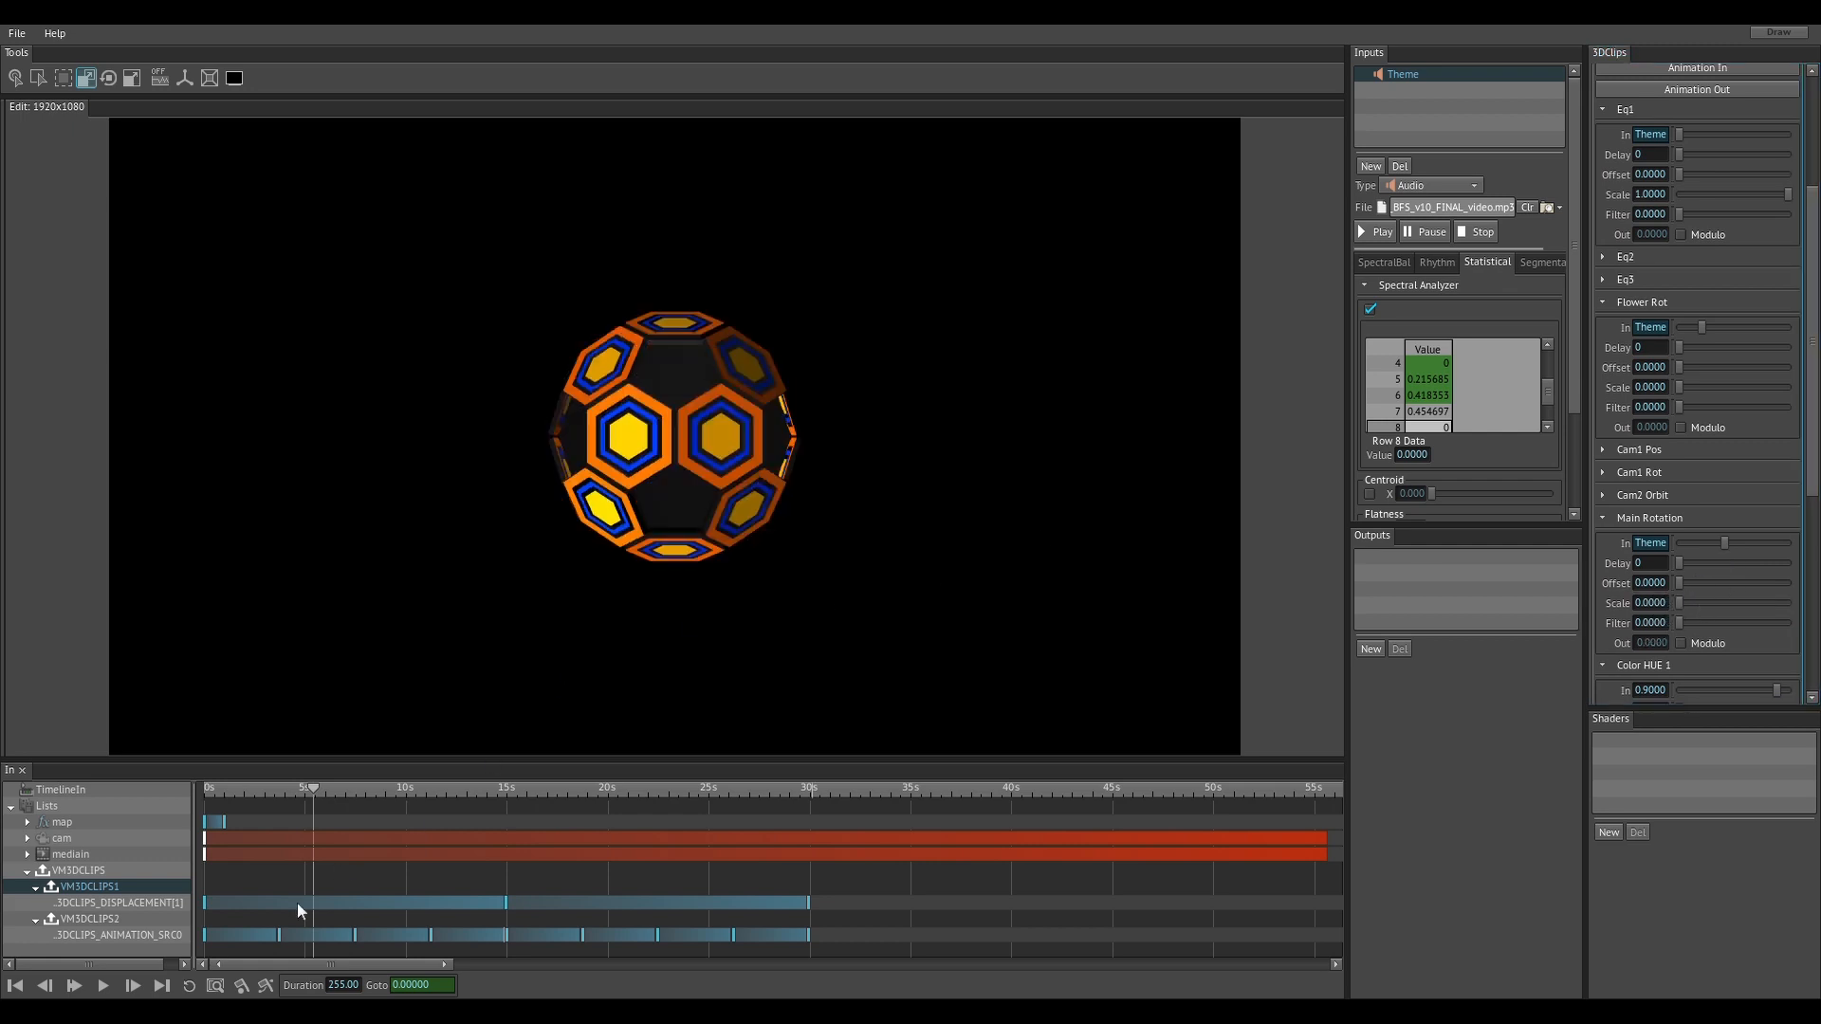
Check playback from the start, and keyframe the 0 Scale of Flower Rot and Main Rotation at 0 s under VM3DCLIPS1.
click(15, 986)
click(102, 987)
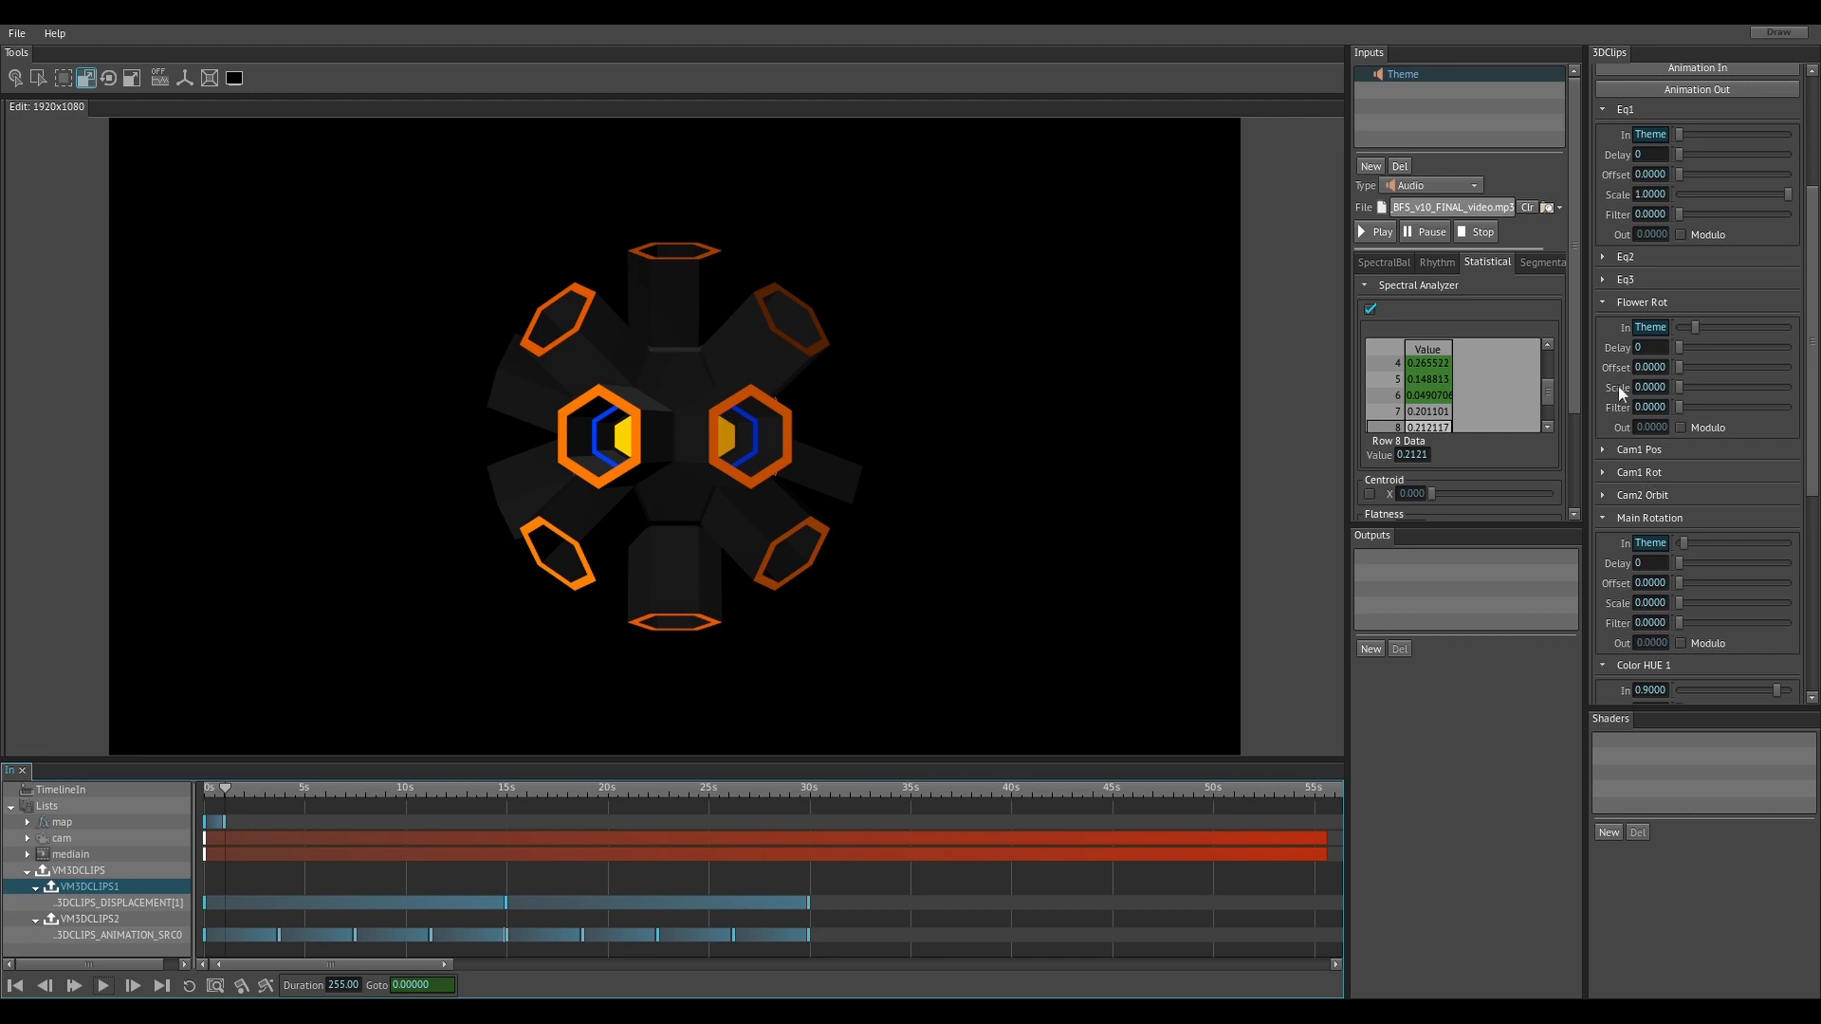
drag(1618, 385, 201, 878)
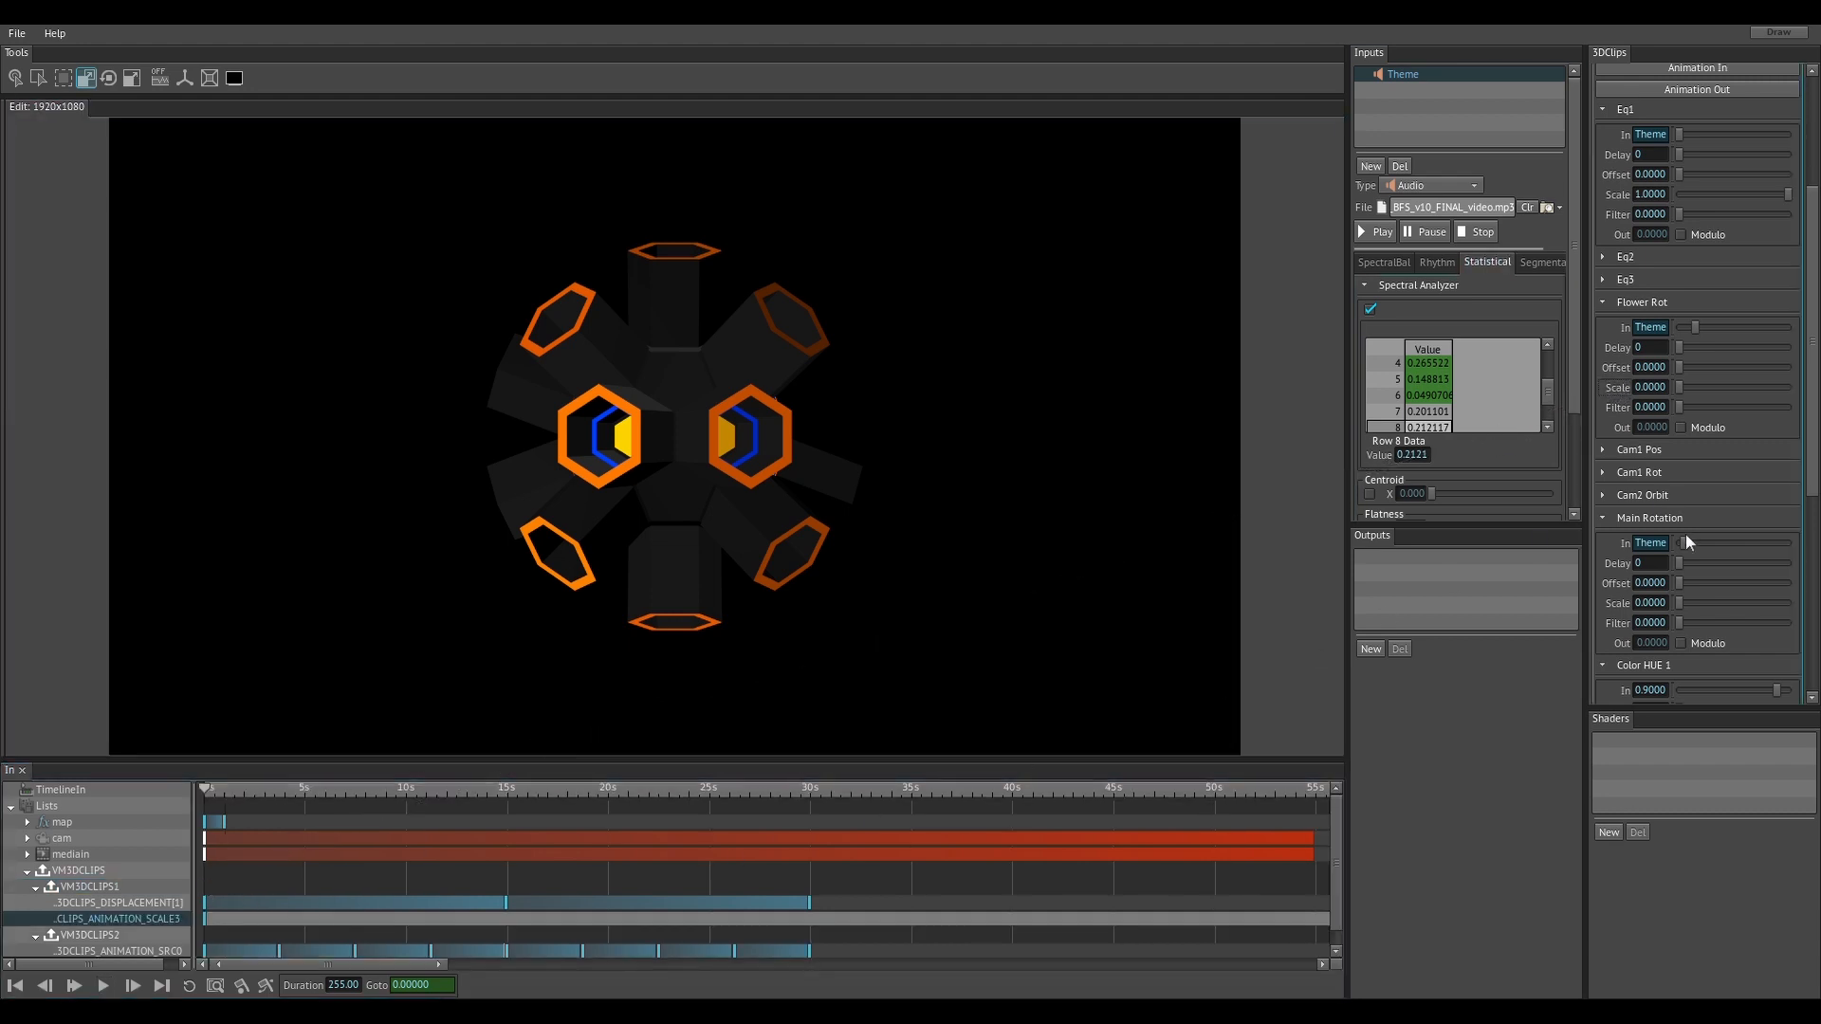
drag(1631, 607, 203, 884)
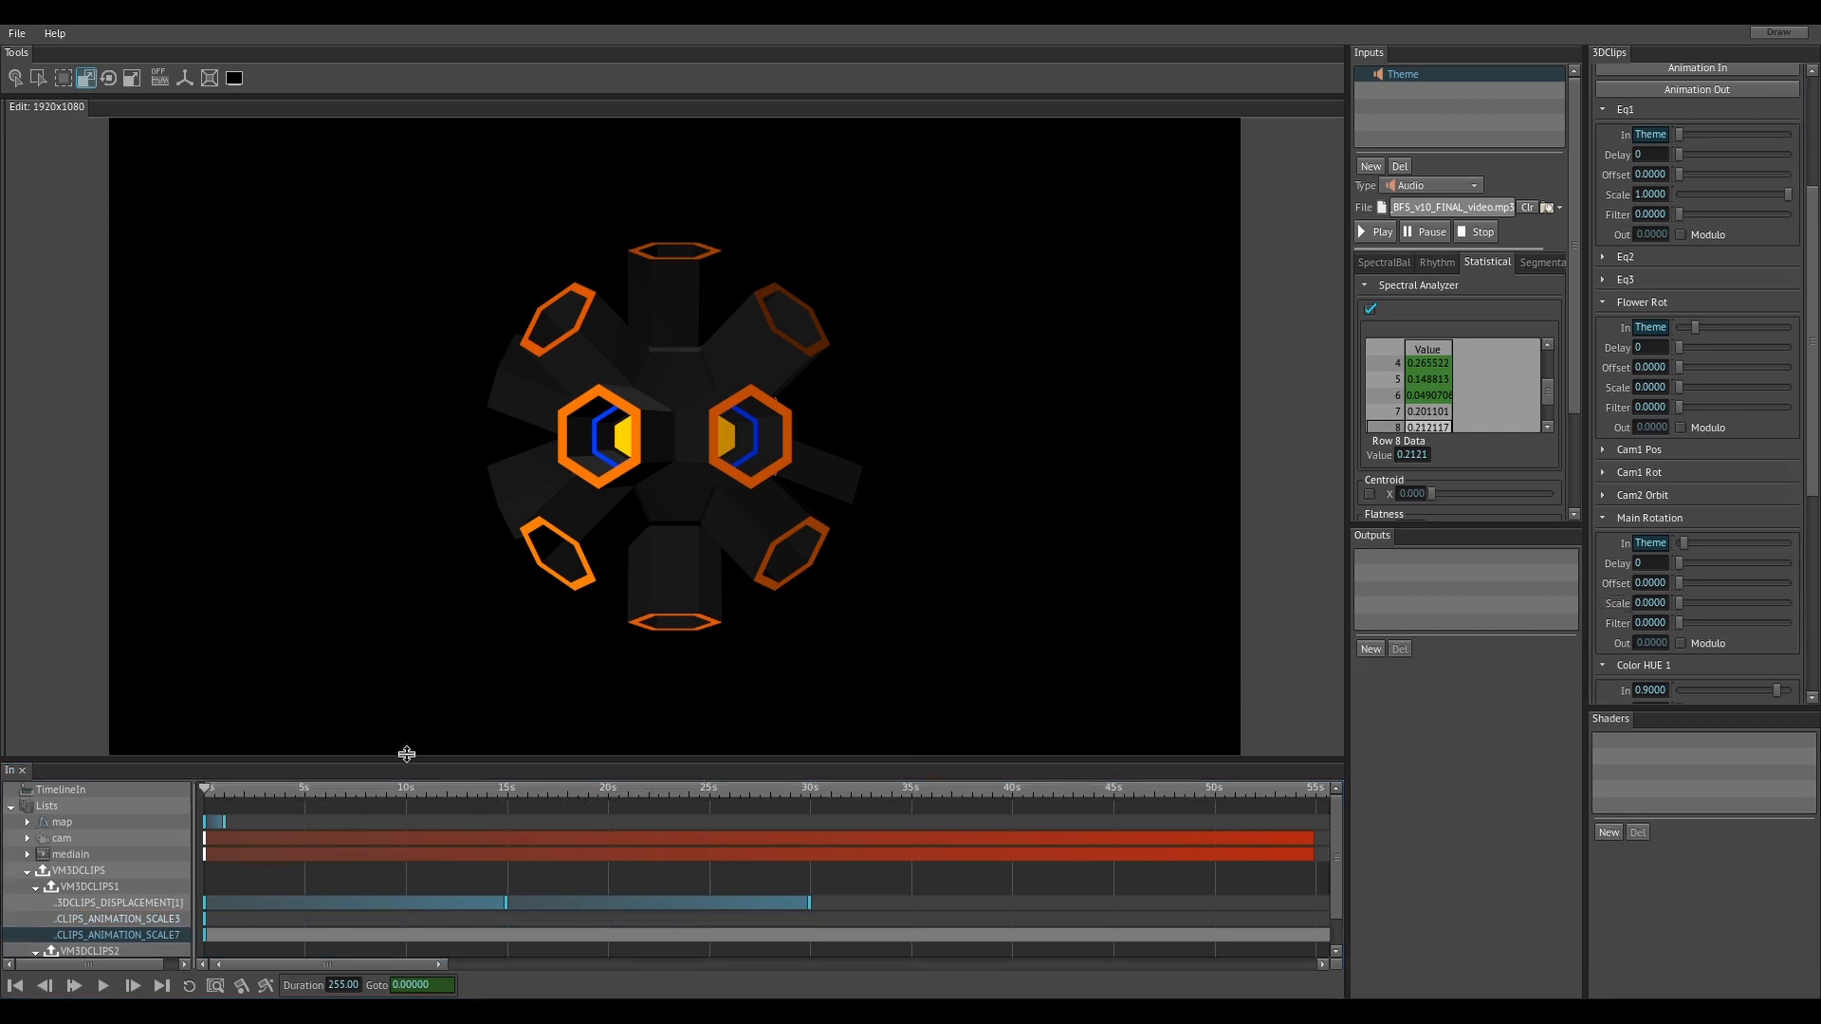
Enlarge the timeline area, position the time cursor at about 30 s, and set the Flower Rot and Main Rotation Scale to 1.
drag(406, 759, 410, 656)
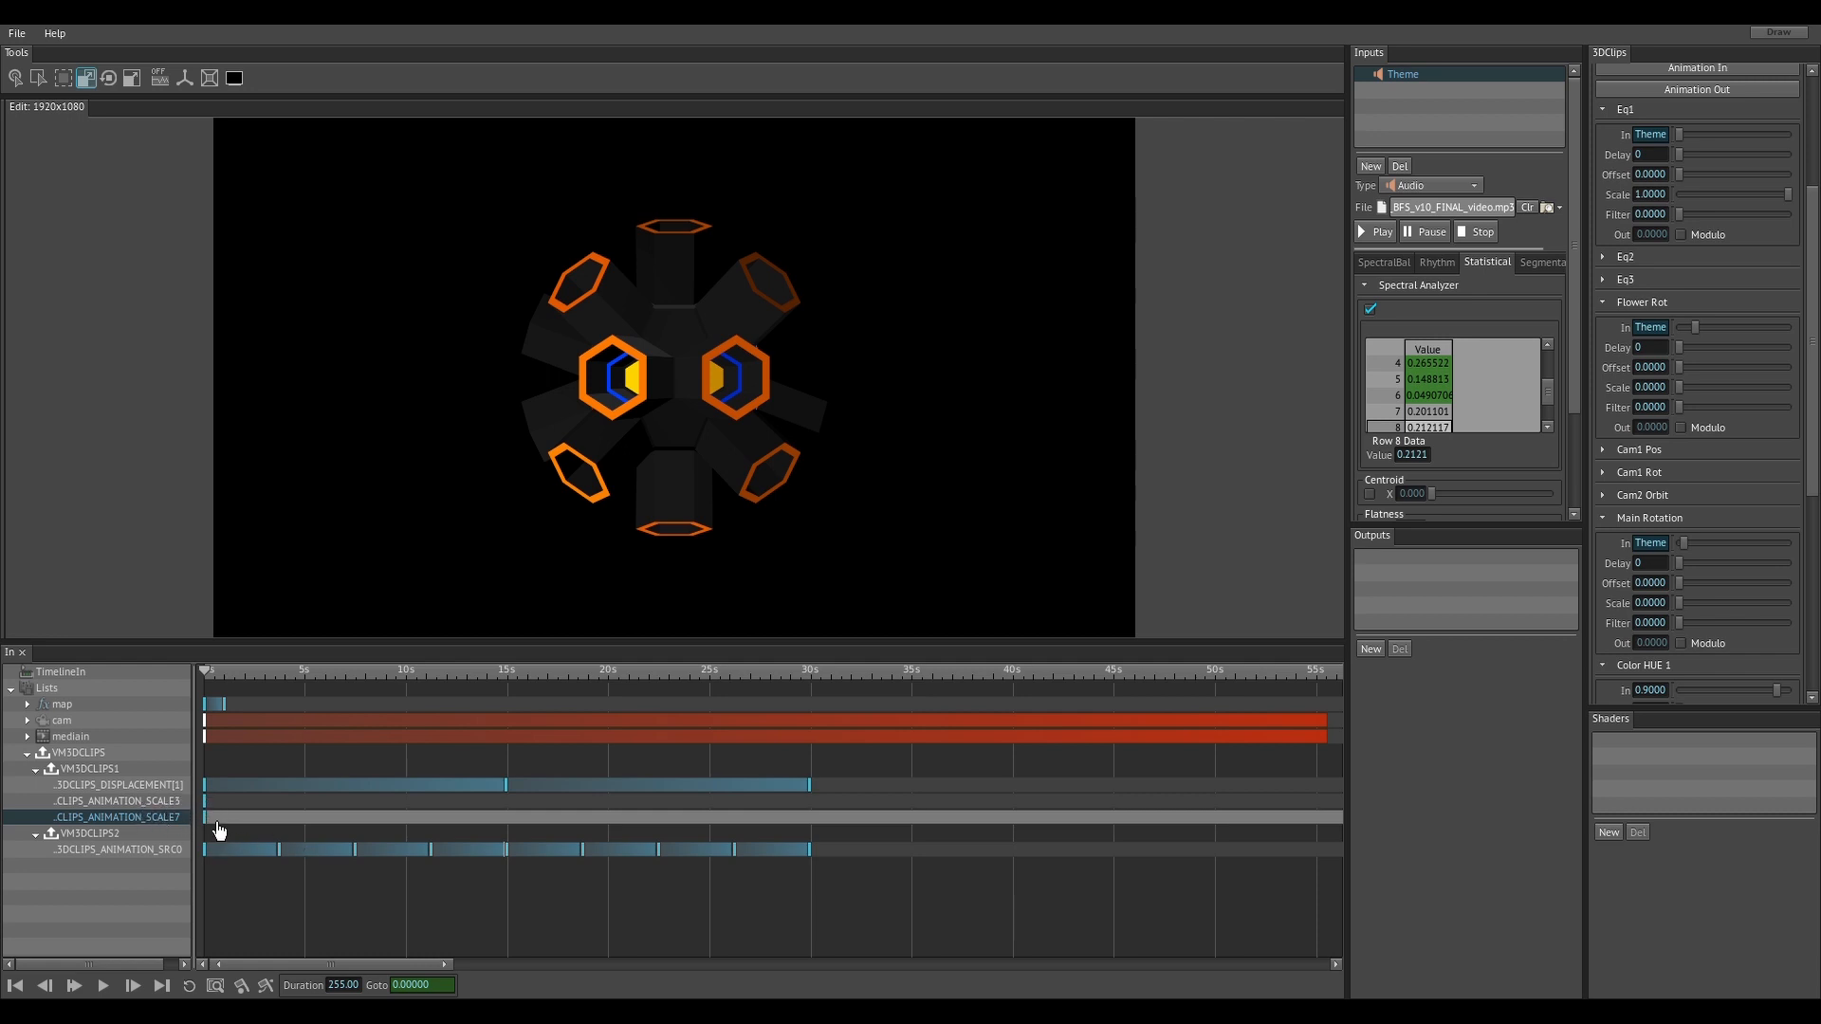
click(812, 669)
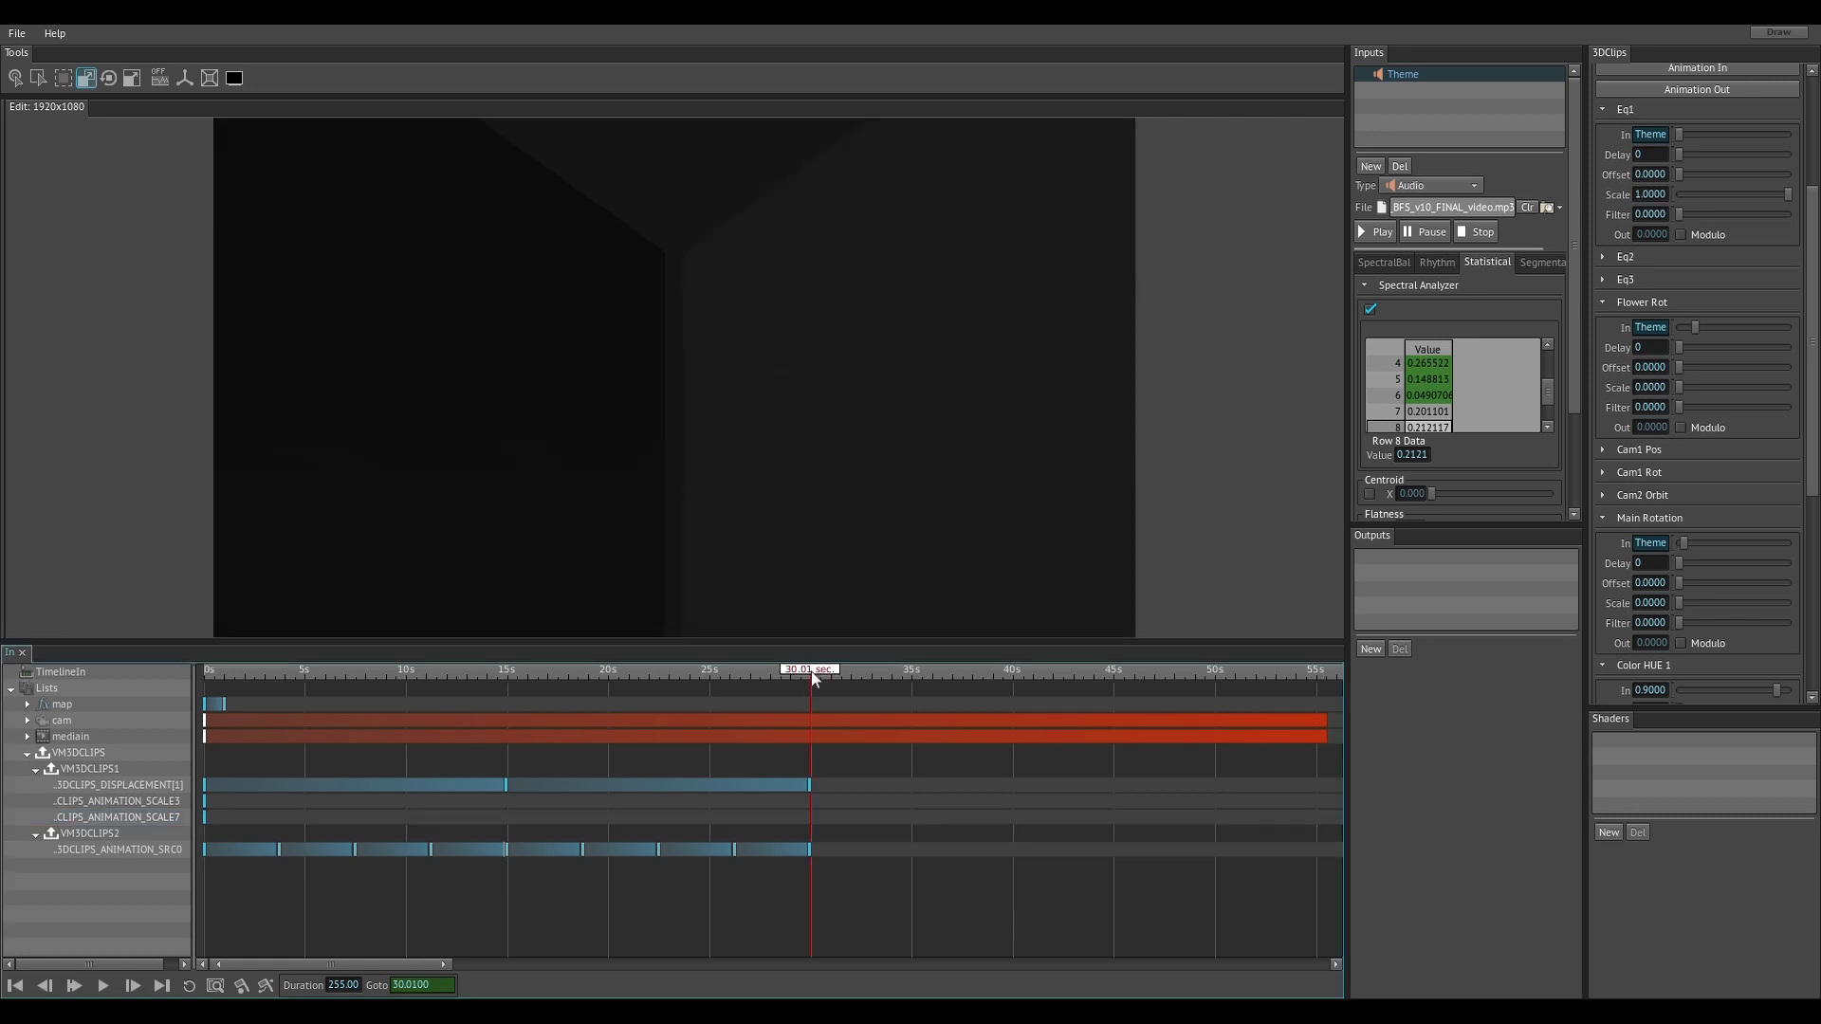
click(812, 674)
double_click(1660, 388)
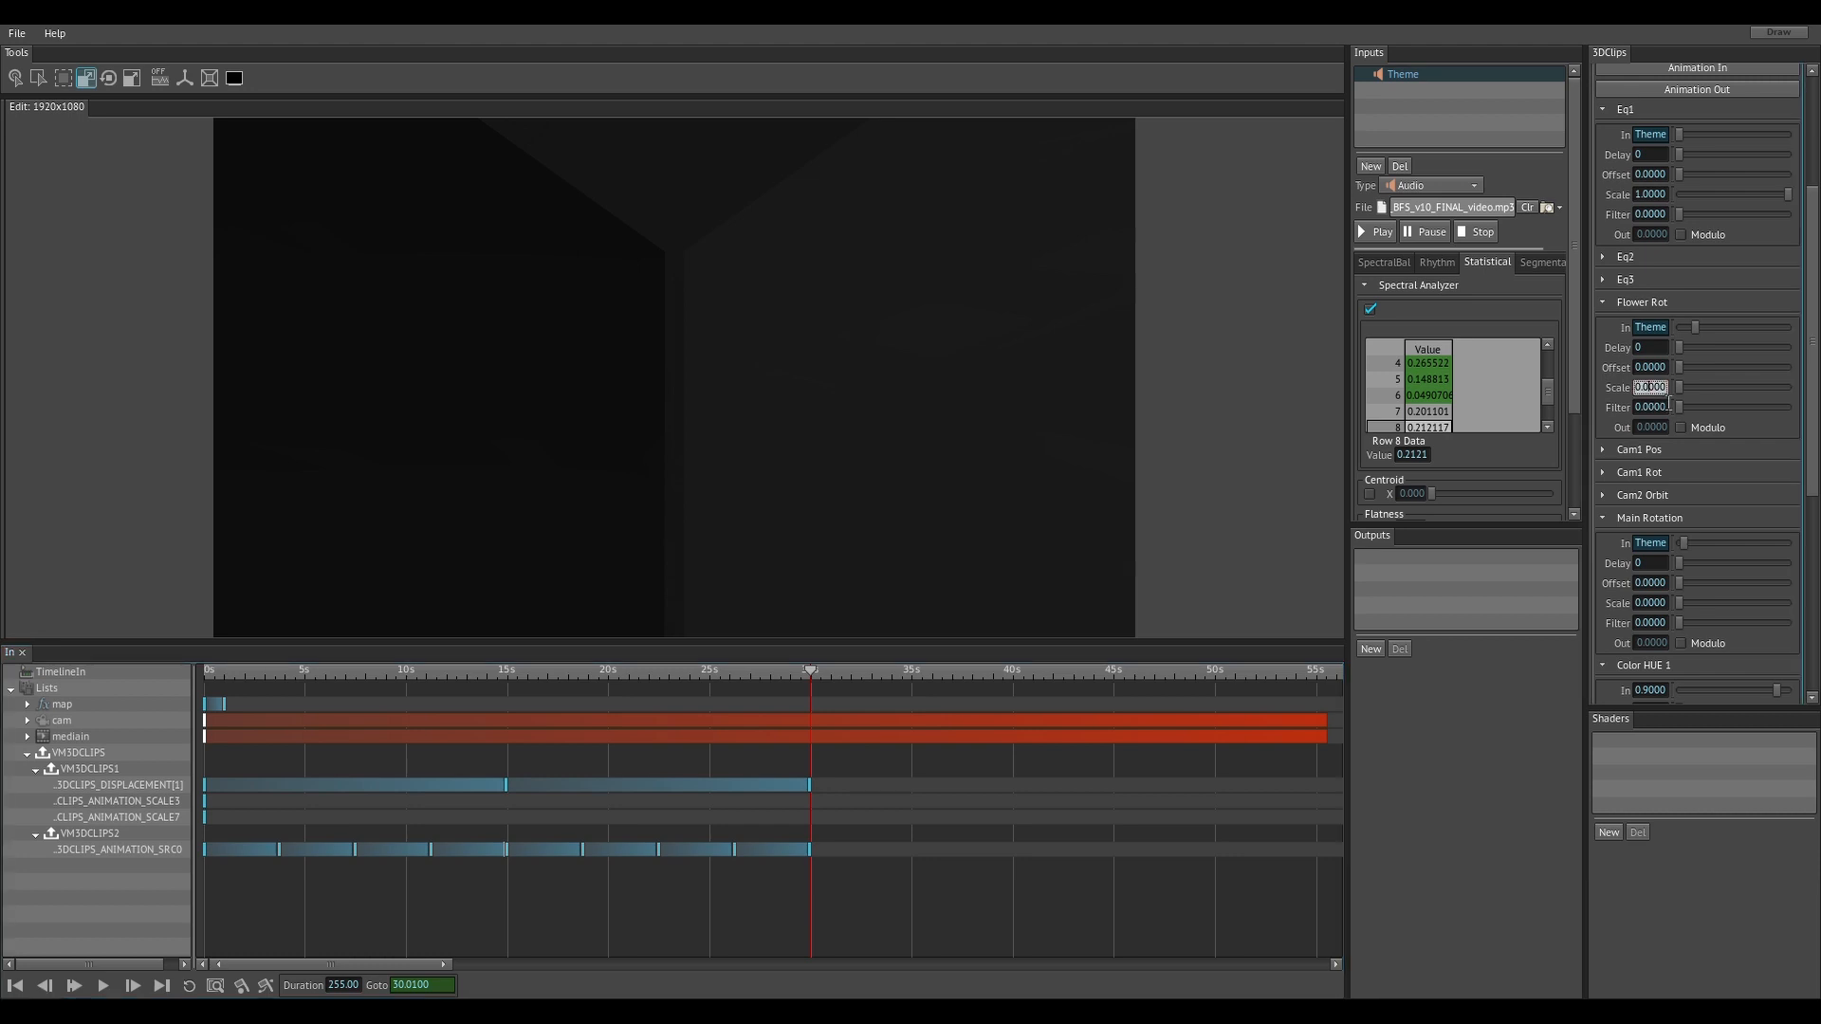
text(1)
key(Return)
text(1)
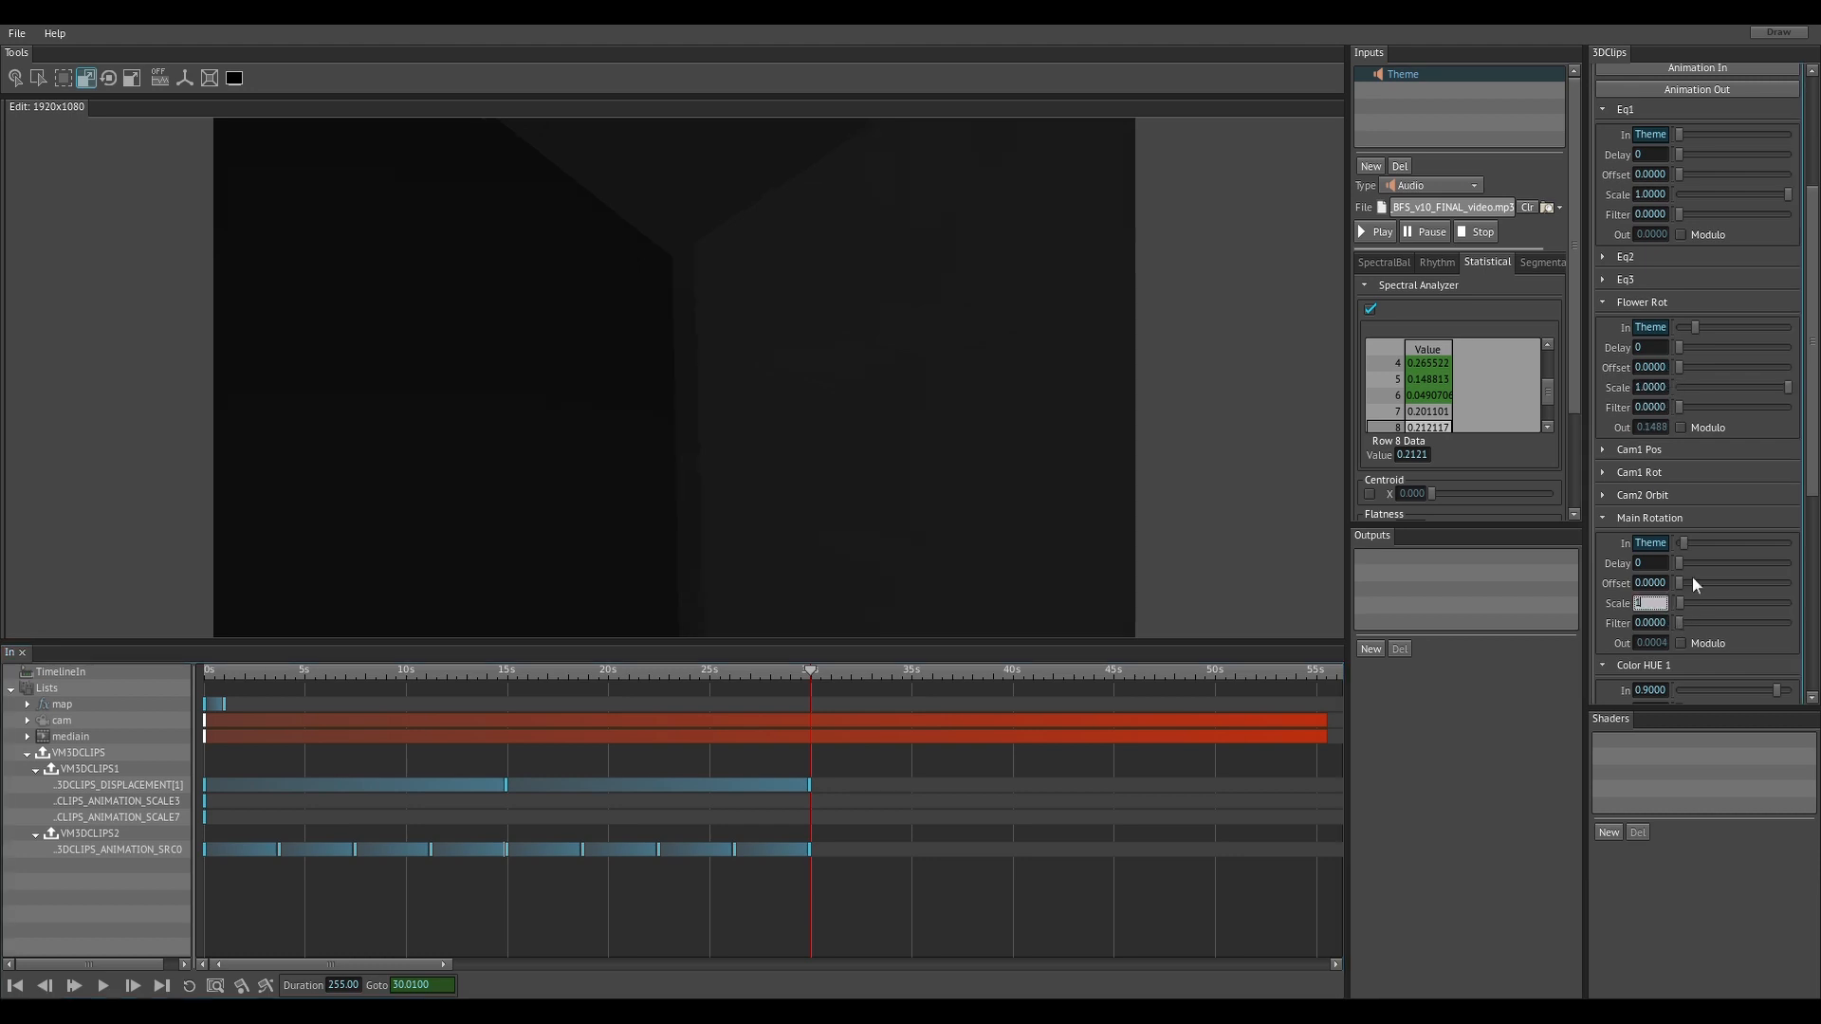
key(Return)
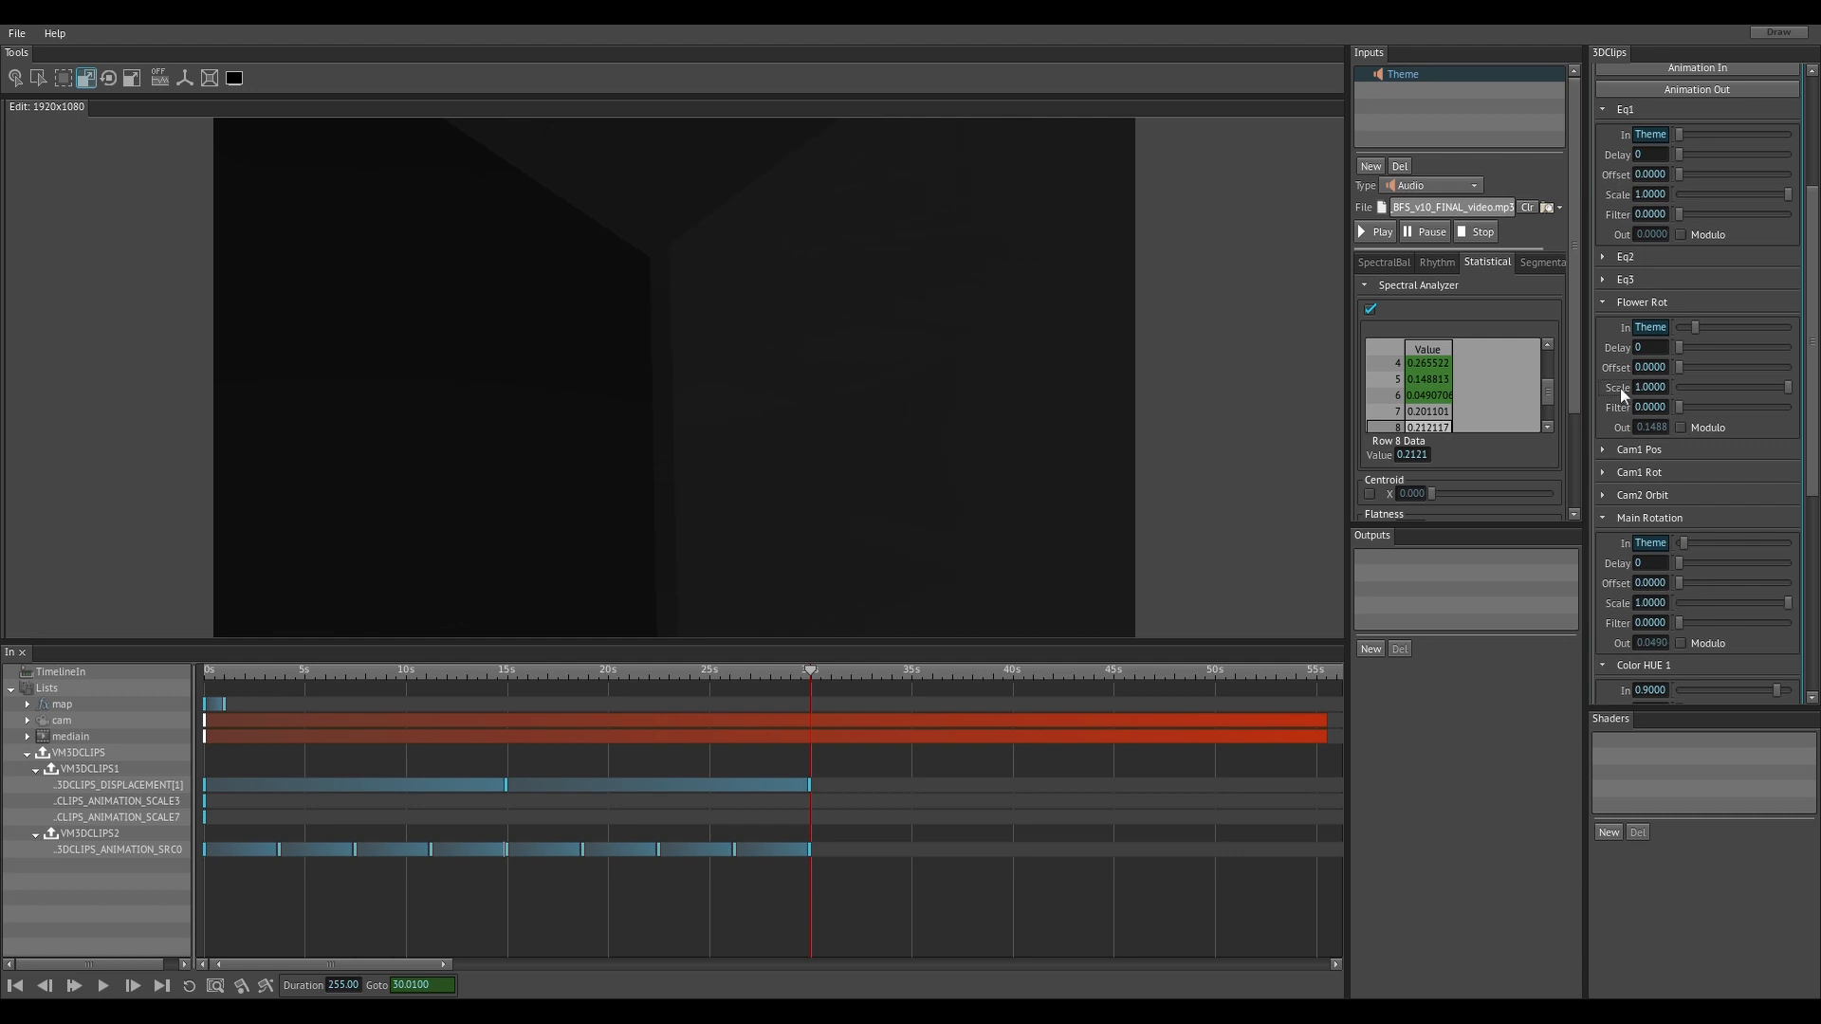
Keyframe Flower Rot's Scale of 1 on its animation track and align that keyframe to about 30 s.
mouse_move(1620, 388)
mouse_down()
mouse_move(1430, 512)
mouse_move(815, 822)
mouse_up()
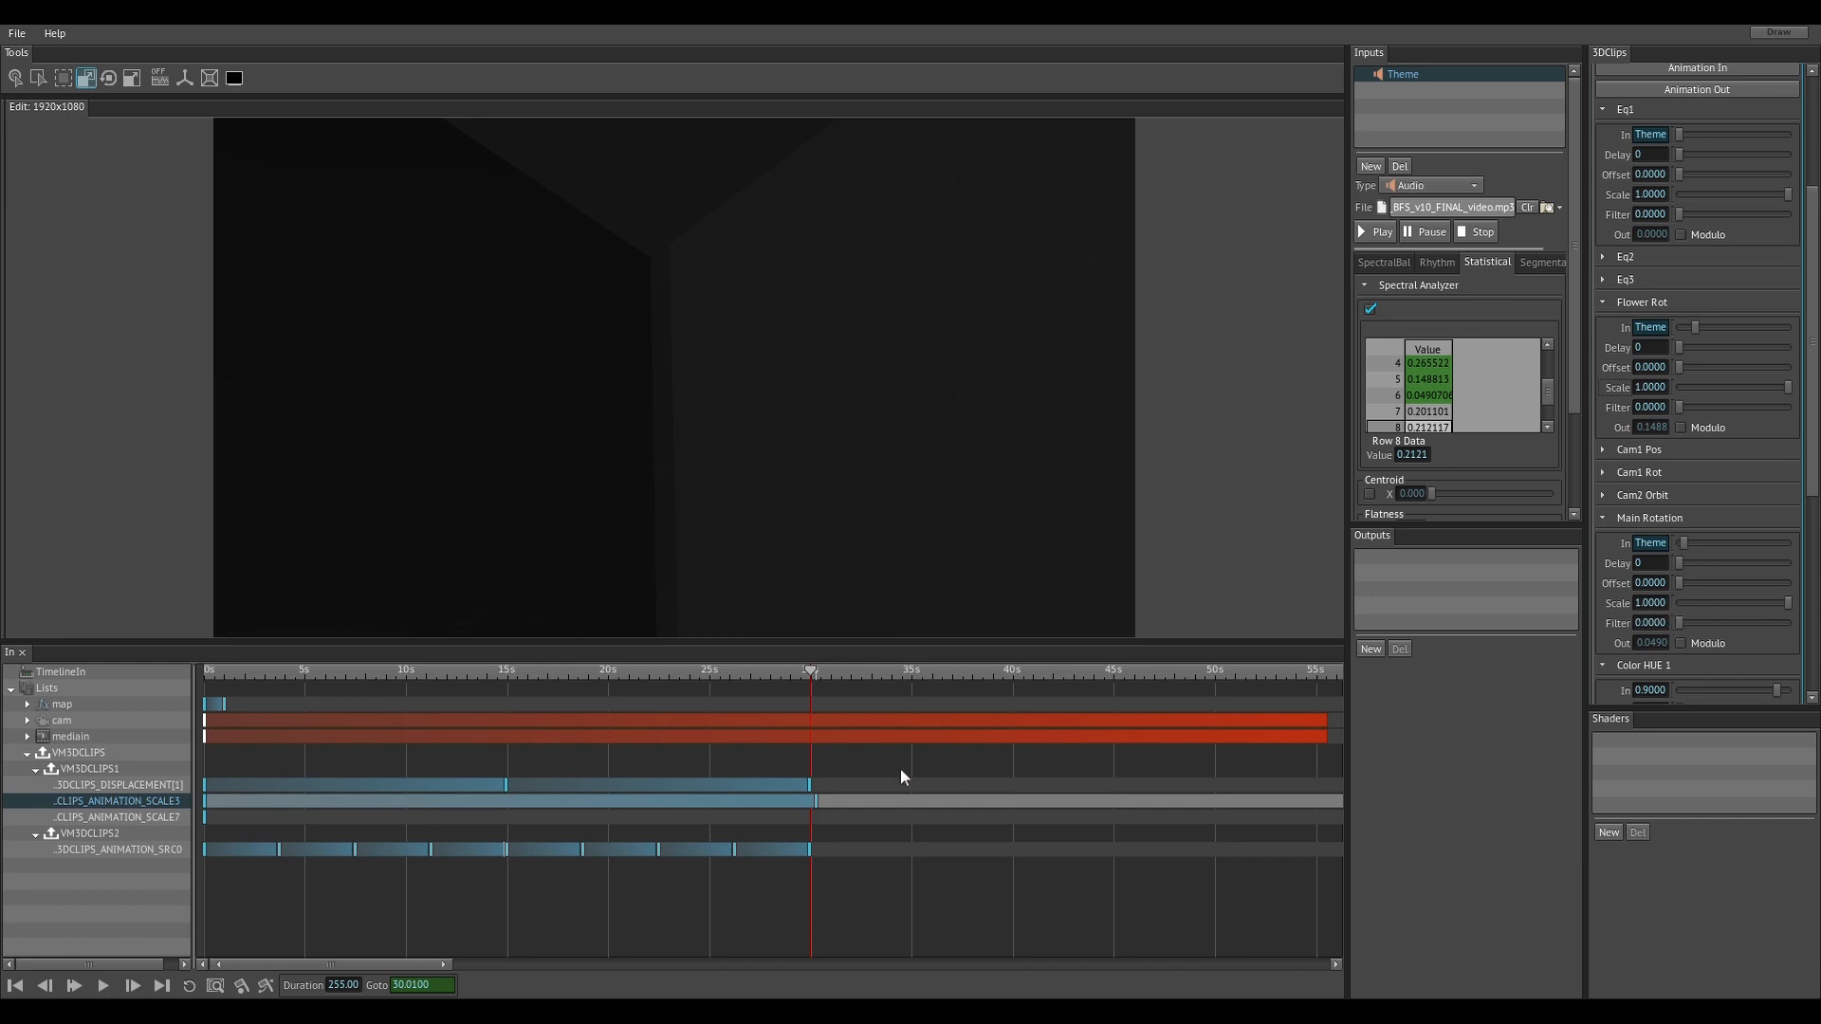
click(827, 817)
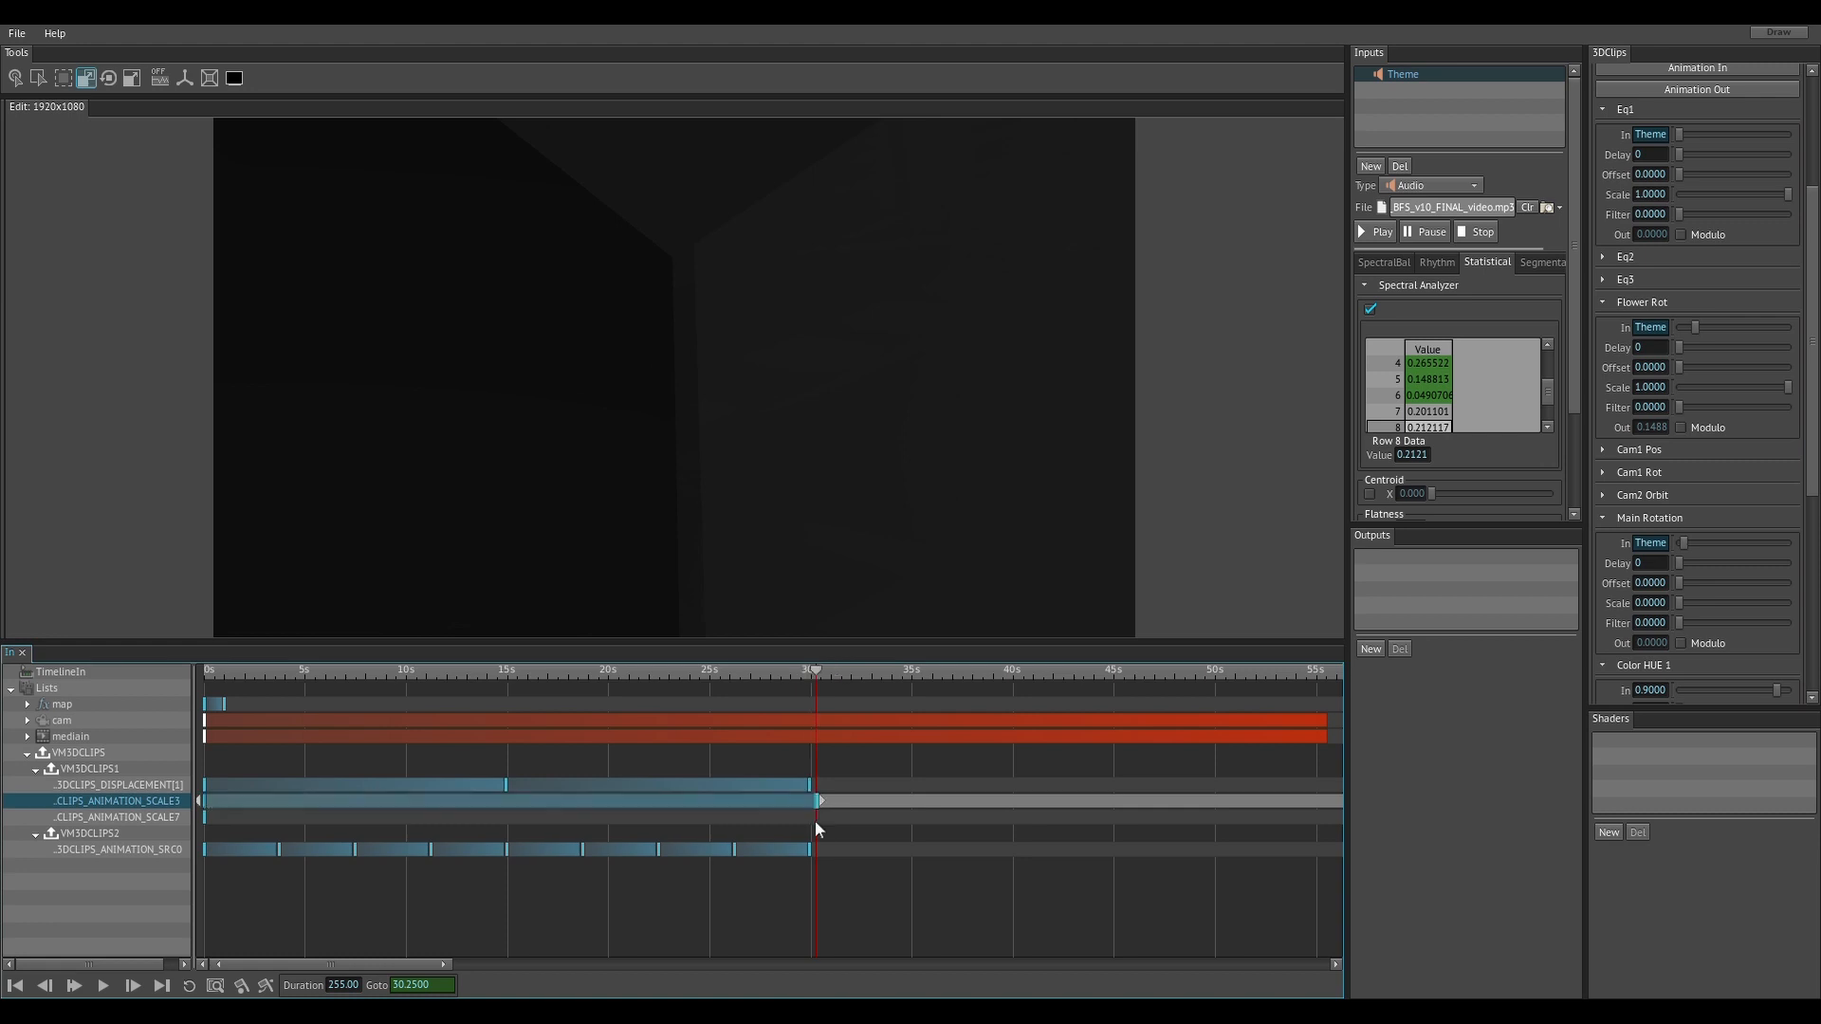
drag(443, 964, 346, 986)
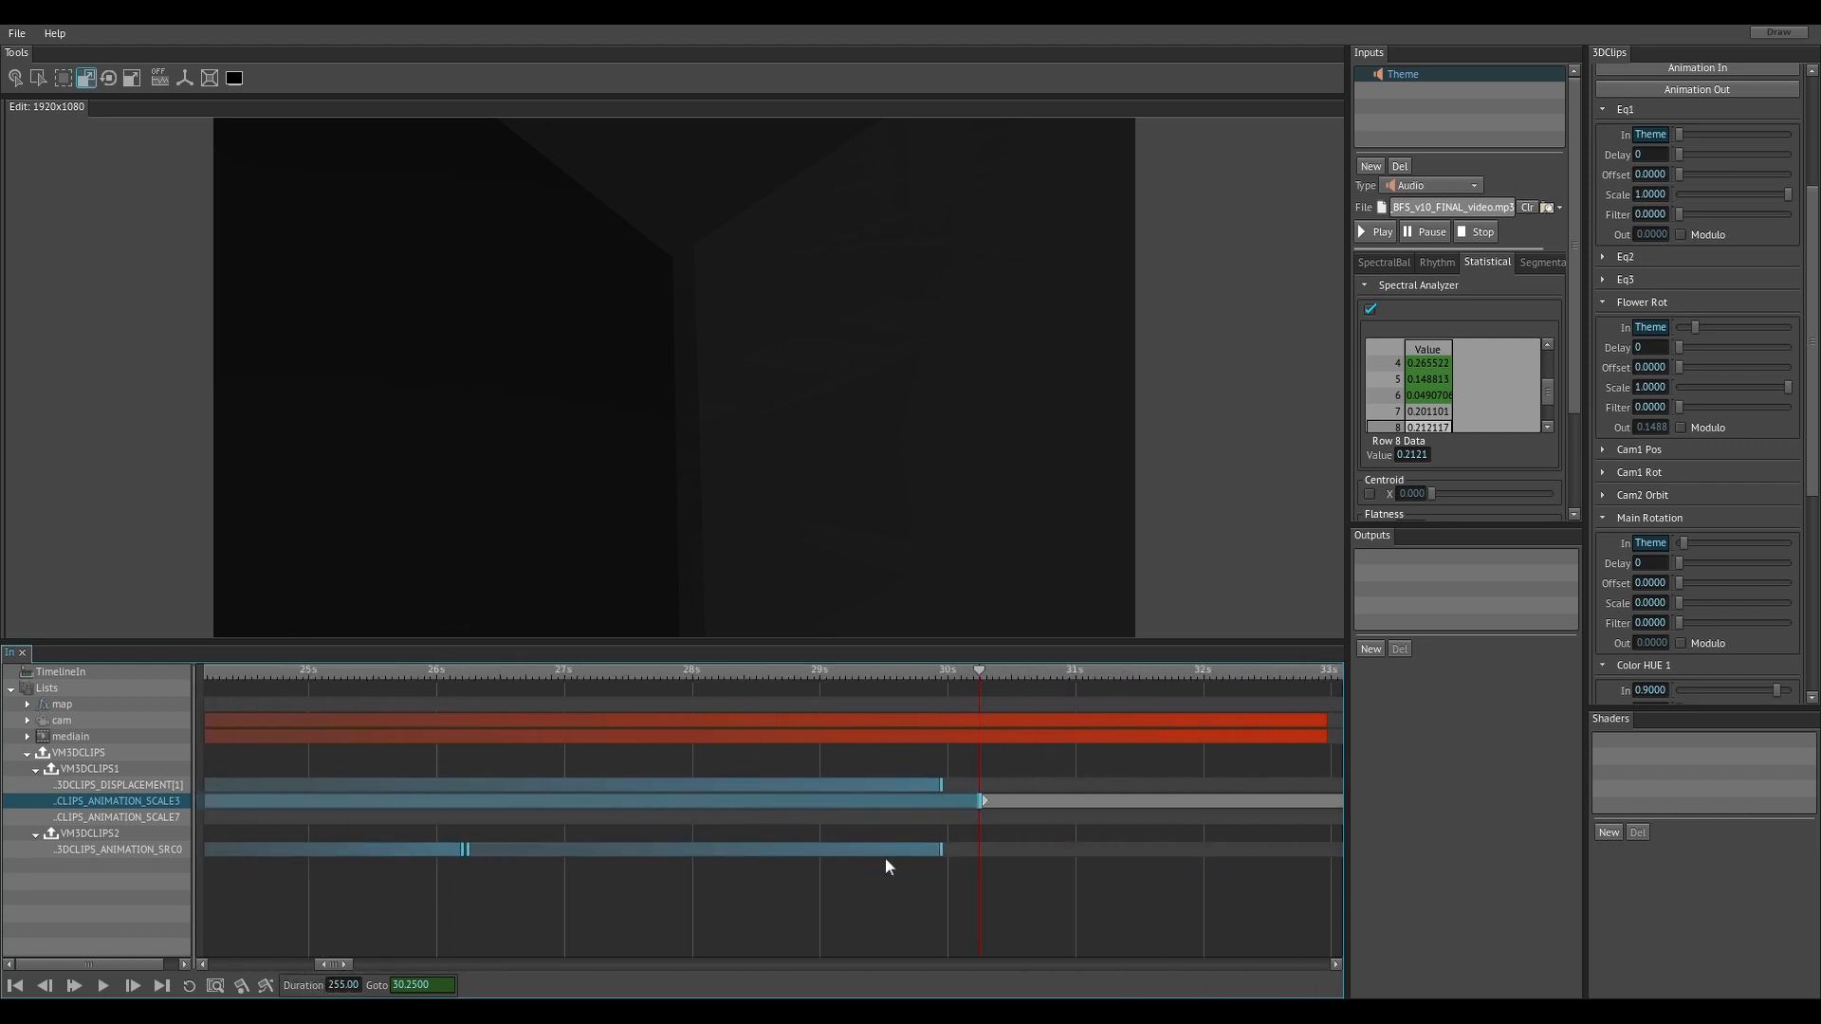
drag(996, 821, 964, 822)
Set Main Rotation's Scale to 1 and keyframe it at about 30 s on its animation track.
click(1651, 604)
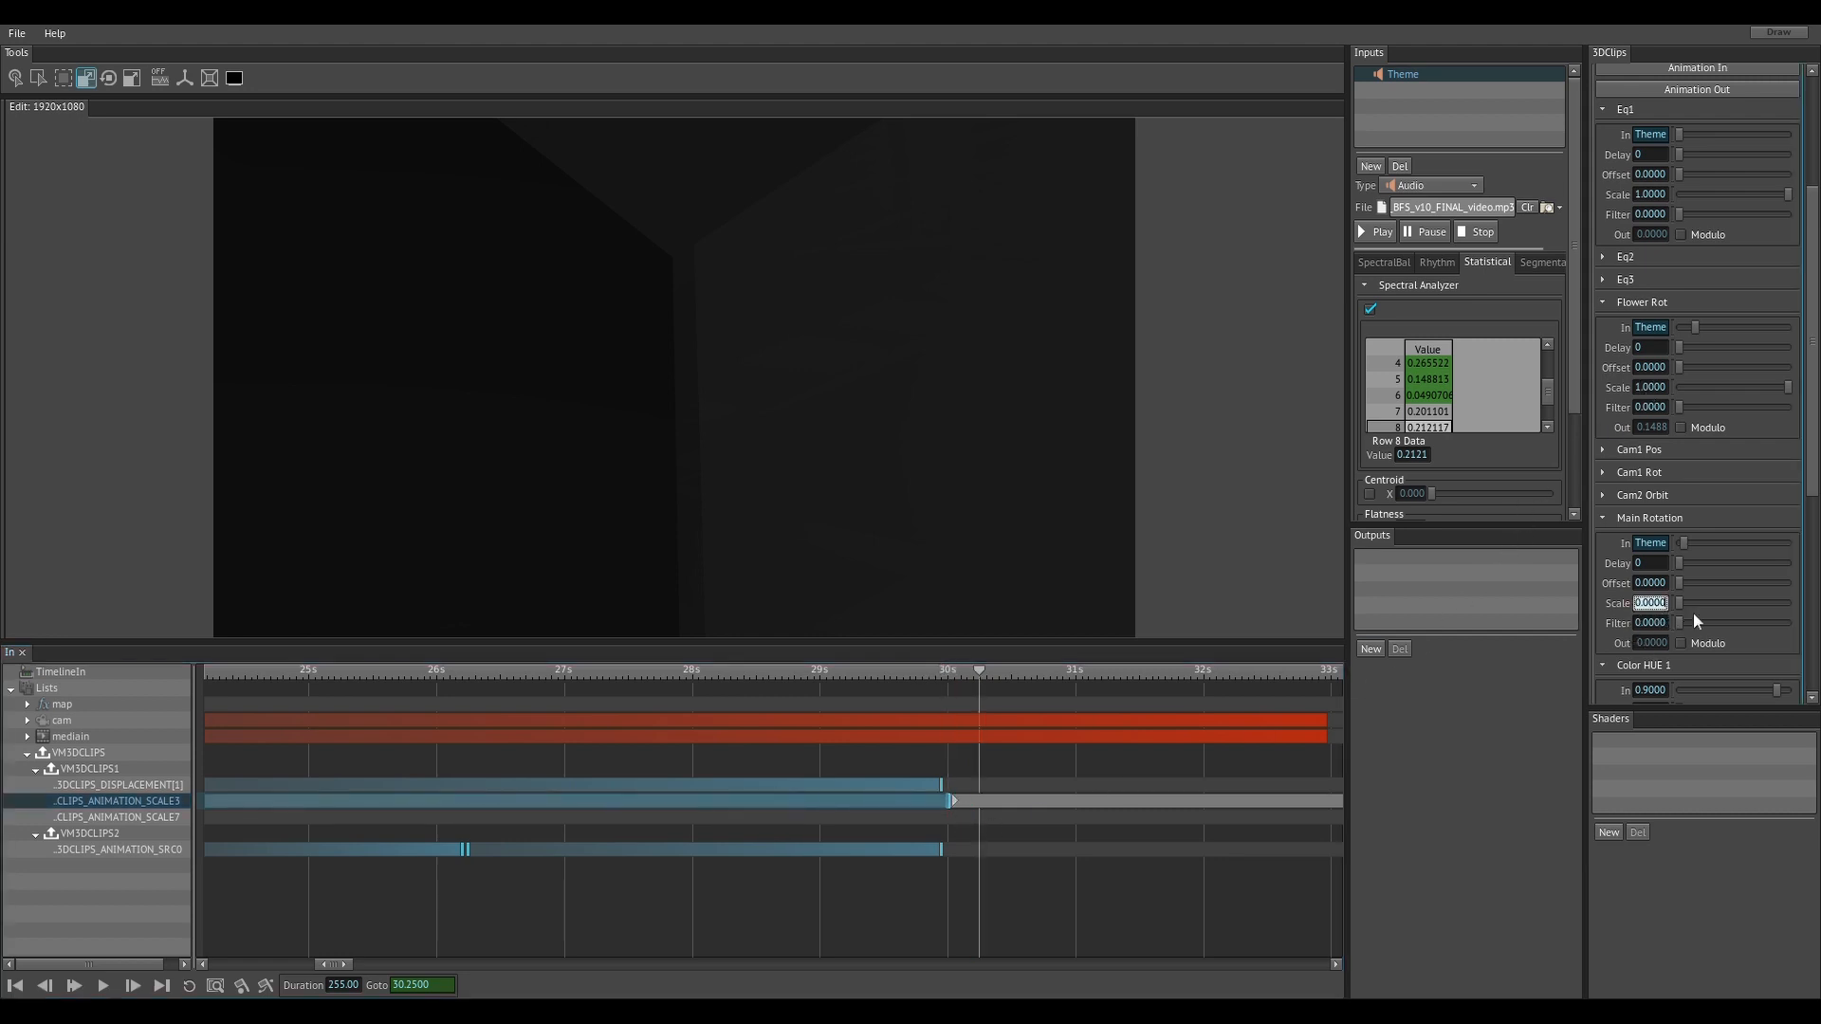
text(1)
key(Return)
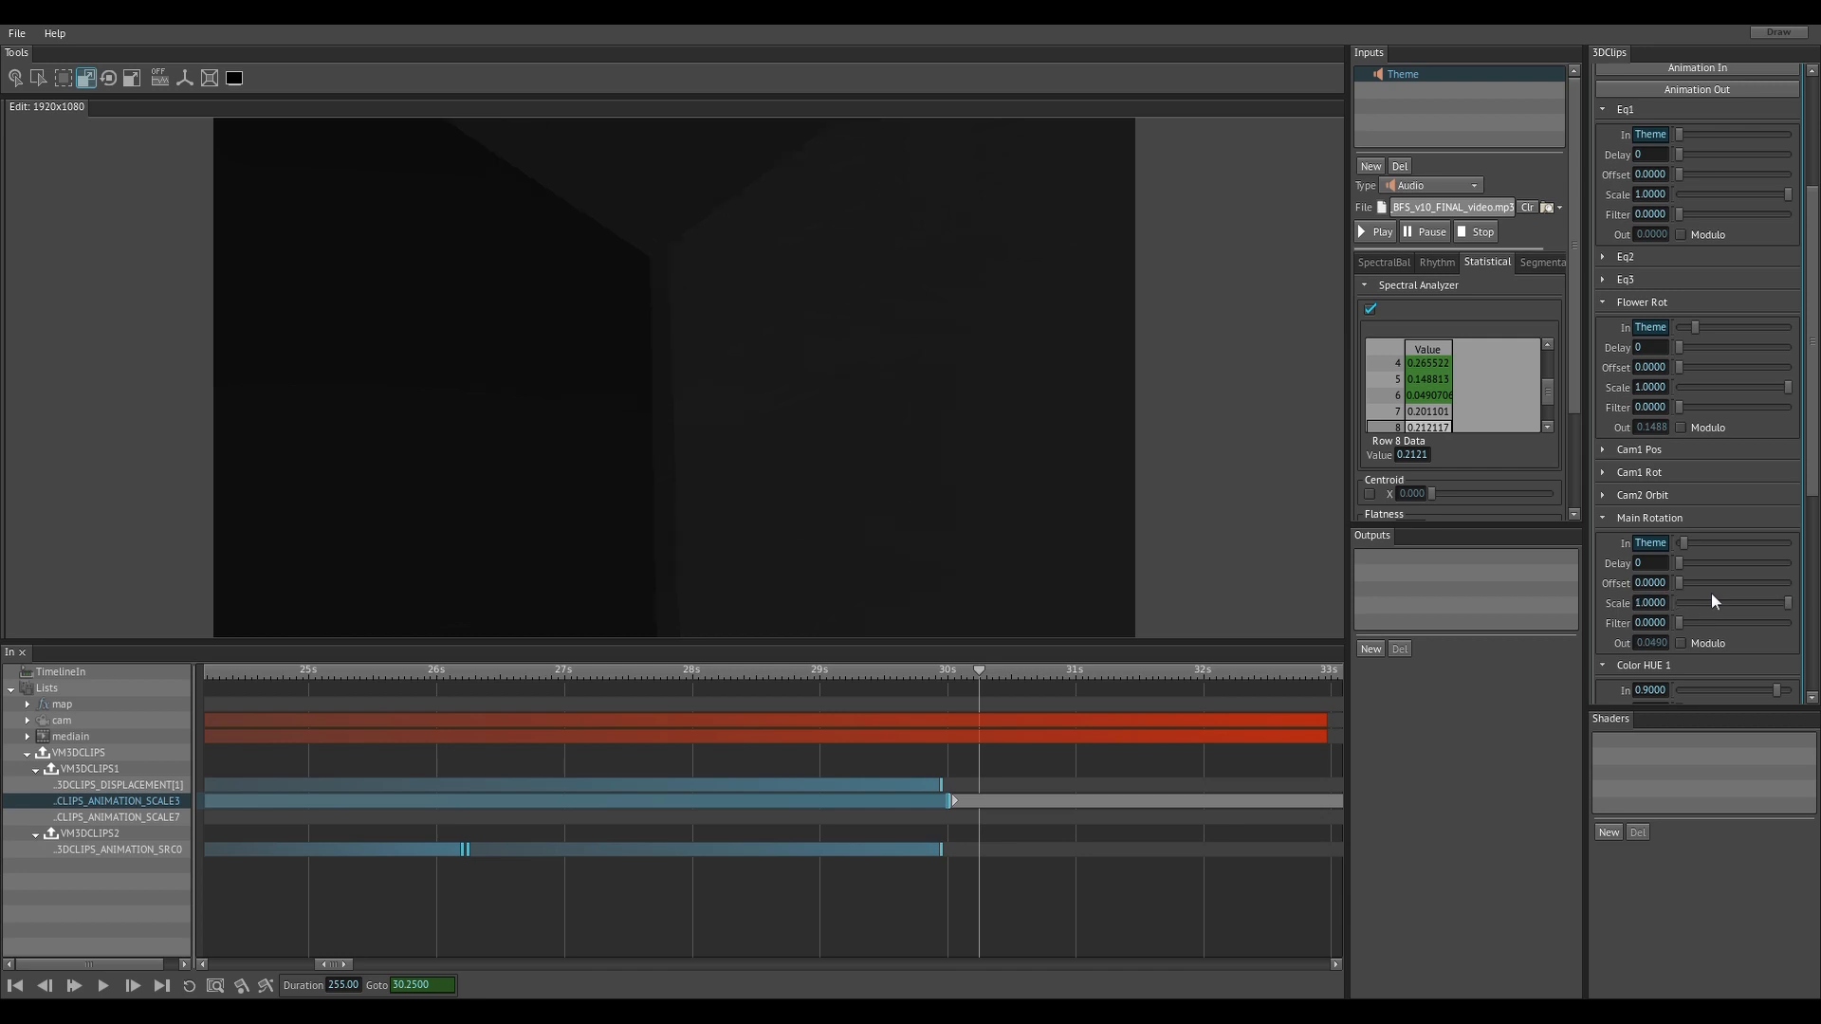
mouse_move(1622, 605)
mouse_down()
mouse_move(1115, 862)
mouse_move(947, 873)
mouse_up()
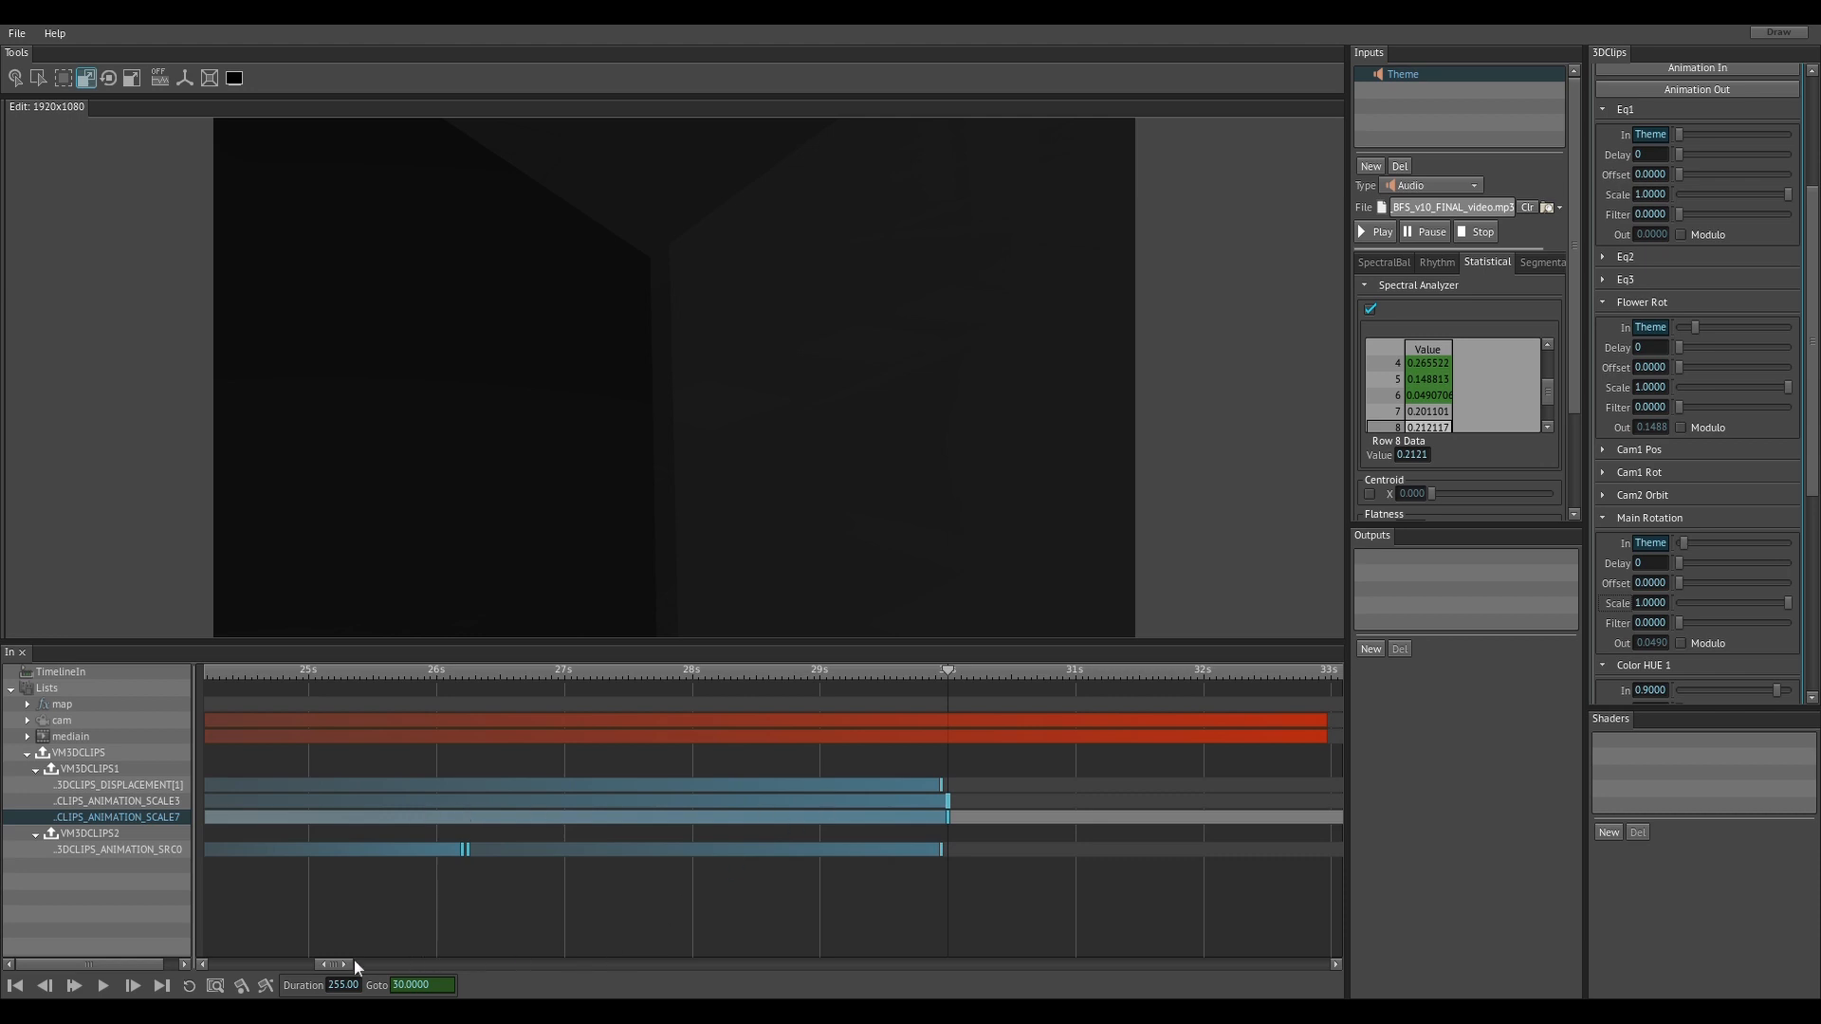
Turn off interpolation between the 0 s and 30 s Scale keyframes on the Flower Rot and Main Rotation animation tracks.
drag(324, 964, 193, 977)
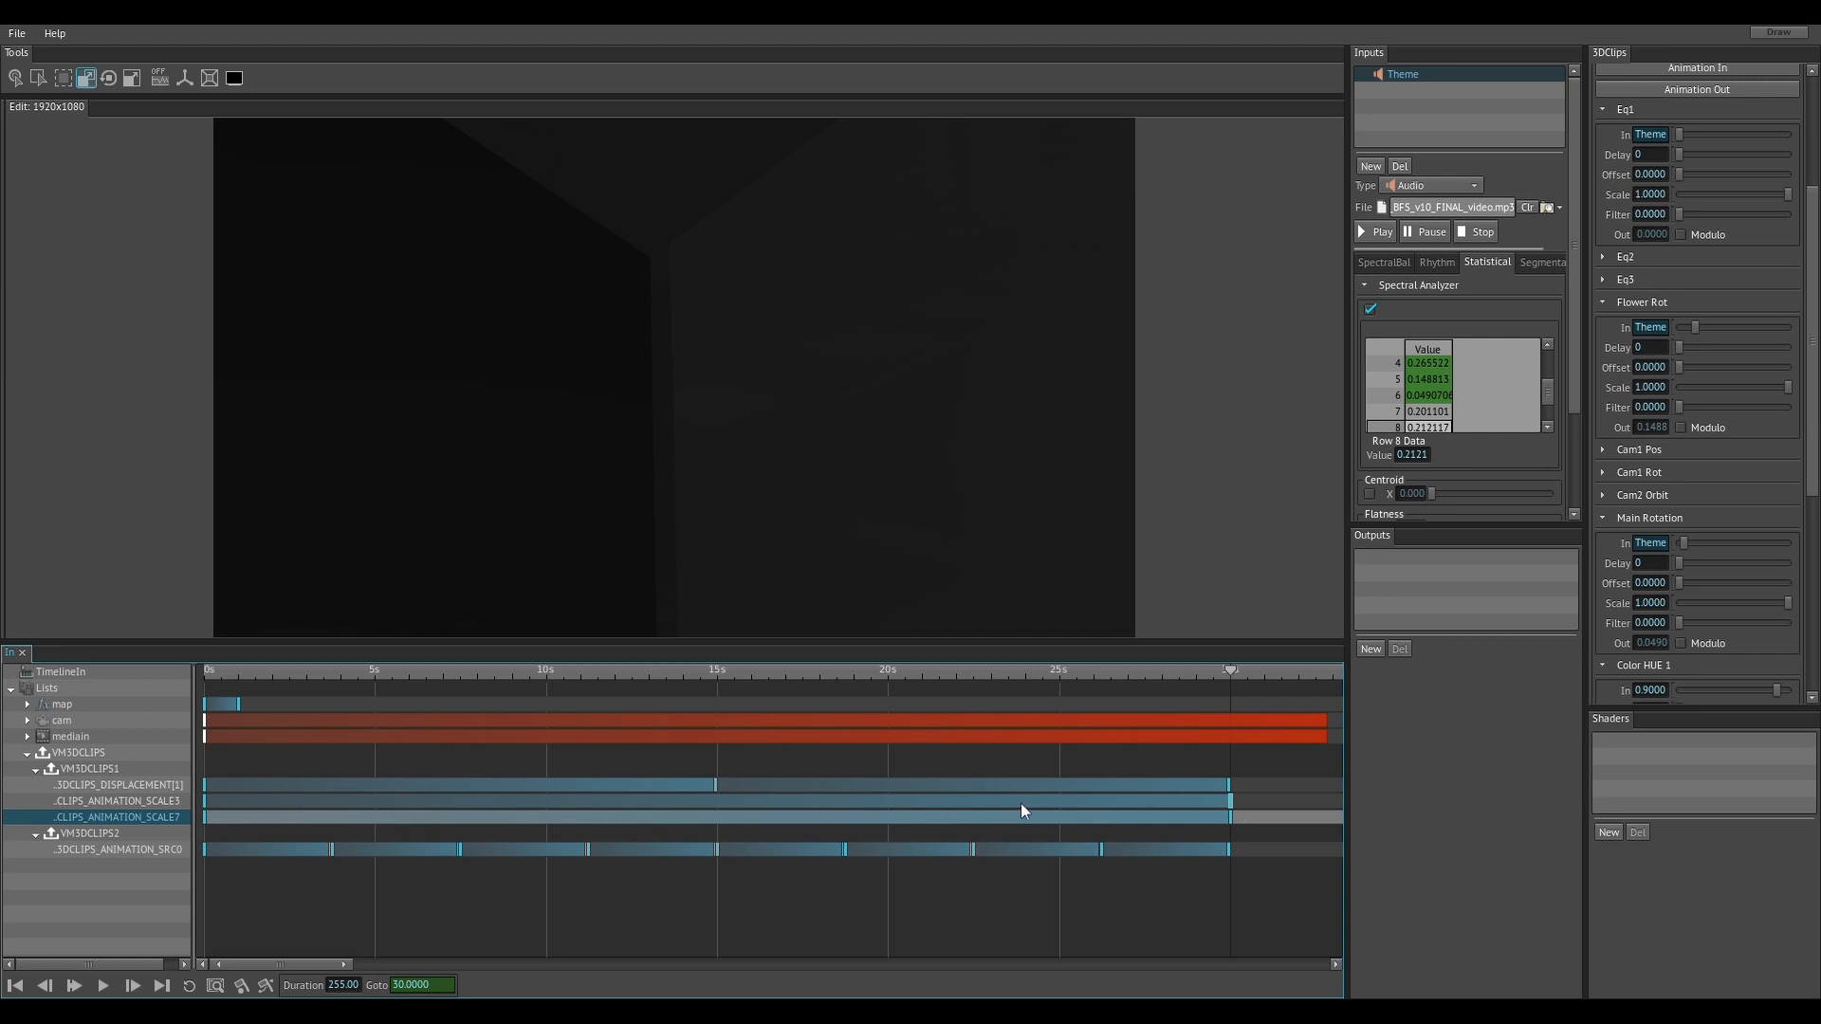
drag(1257, 796, 1221, 824)
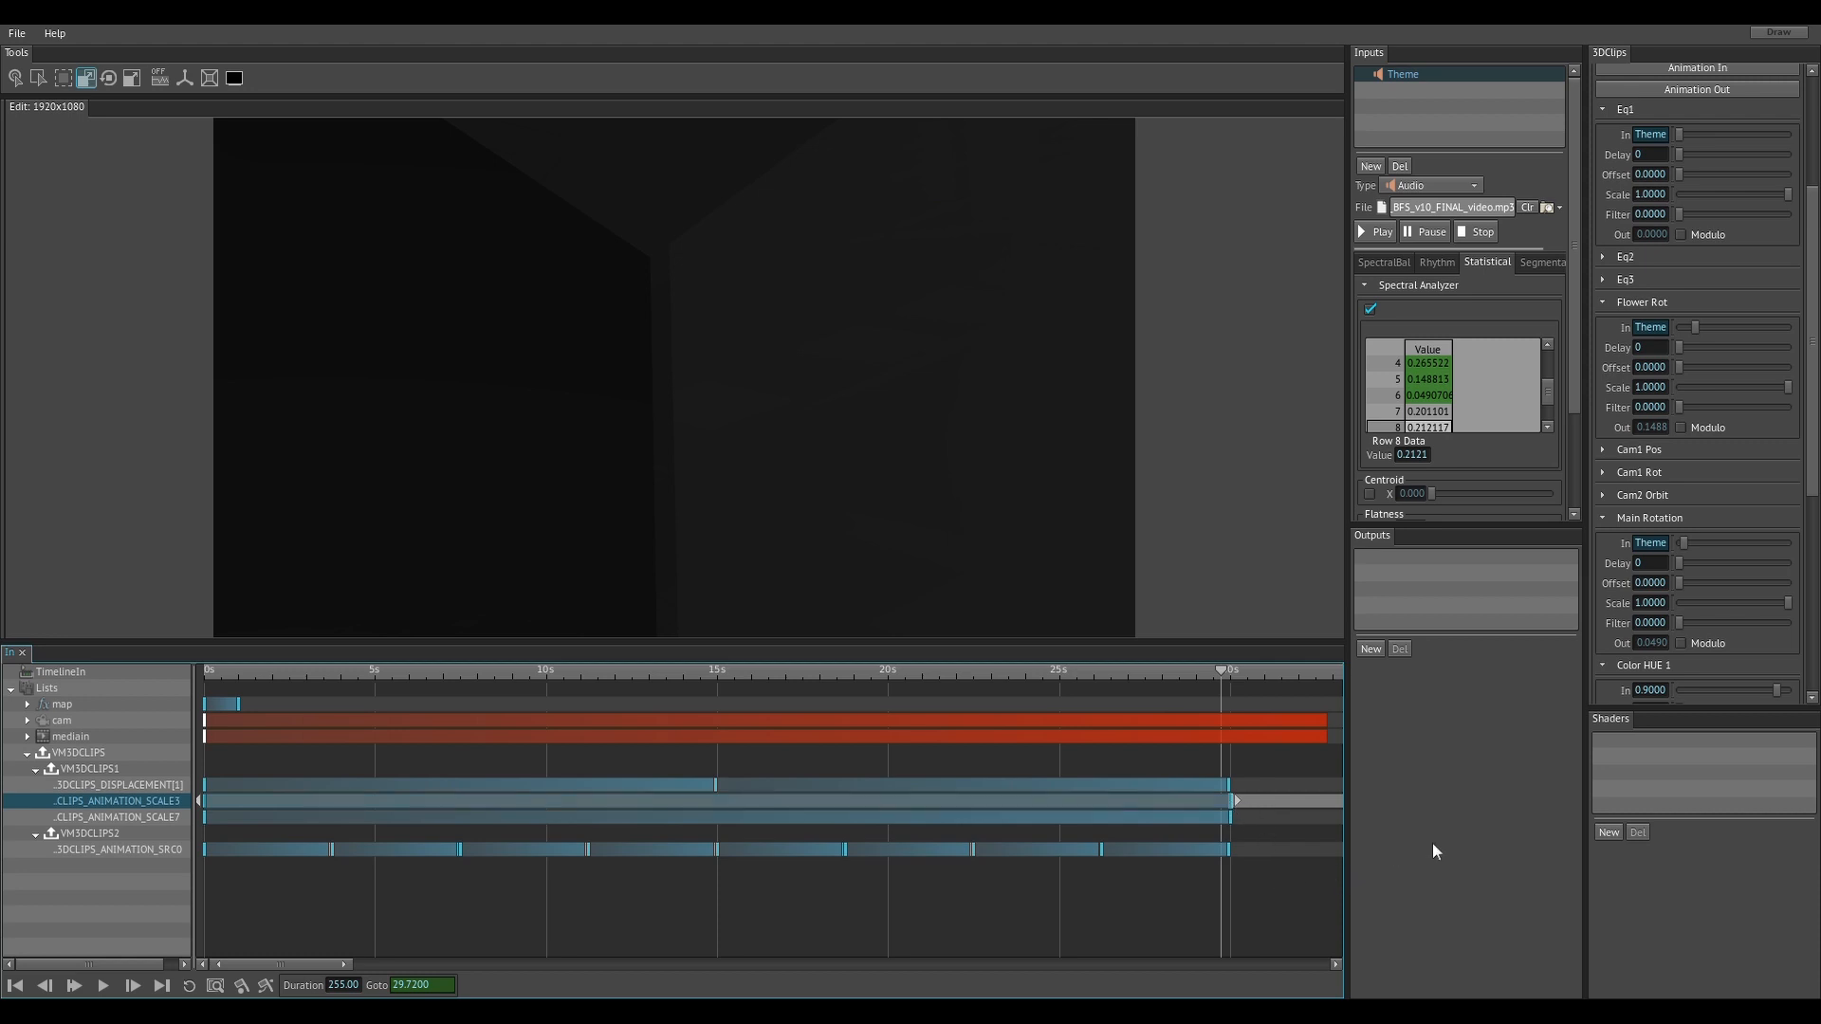
click(1231, 819)
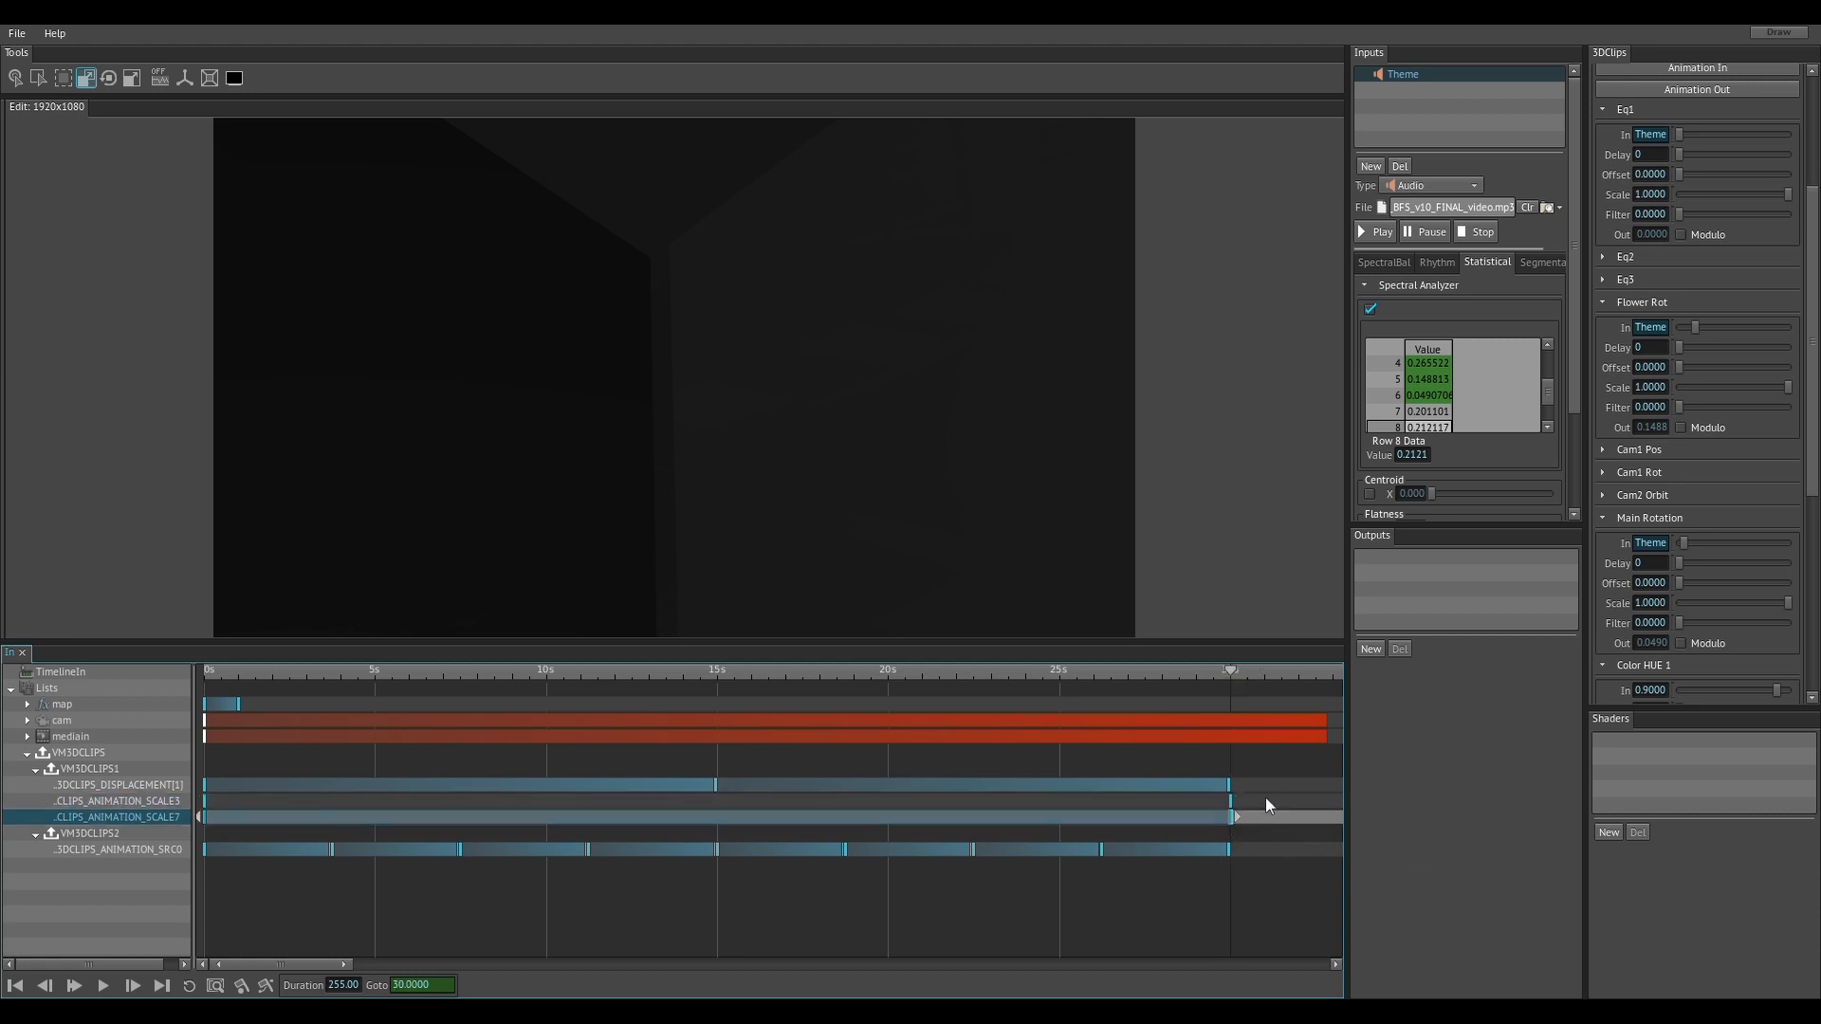
click(1255, 880)
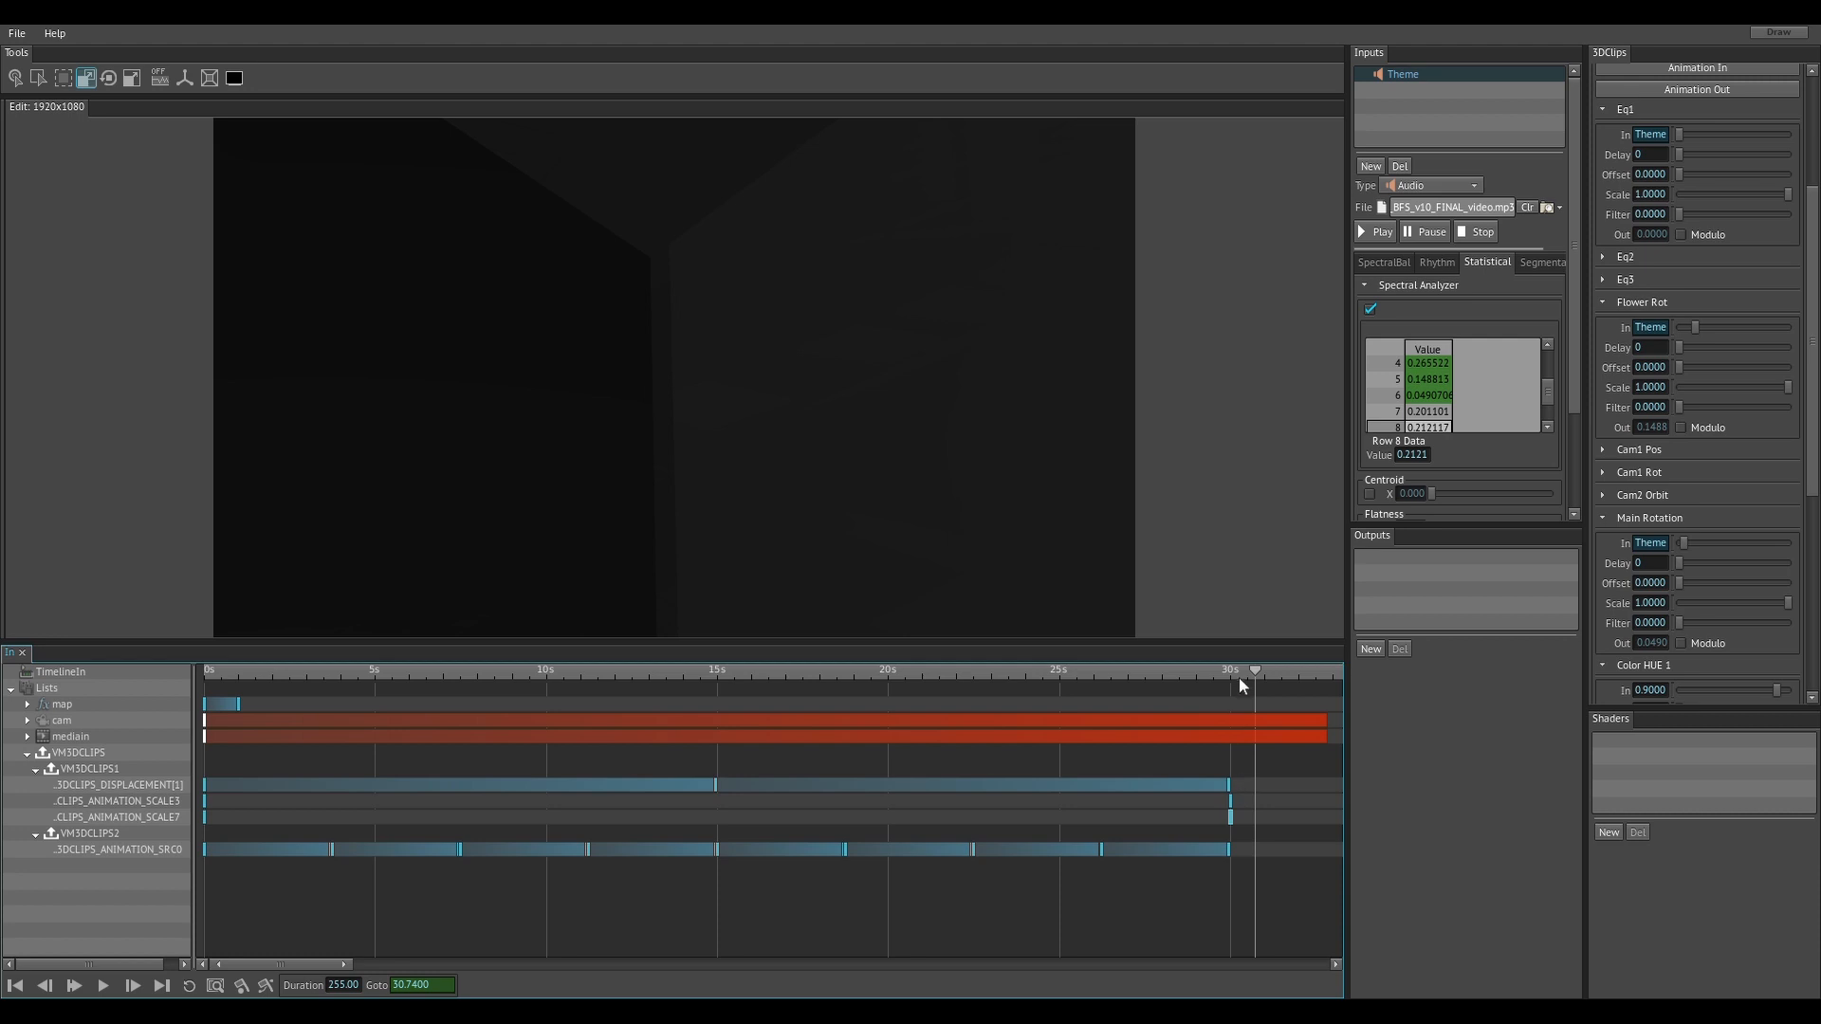
Play the animation from about 28.6 s to check the rotation change around 30 s.
click(1210, 669)
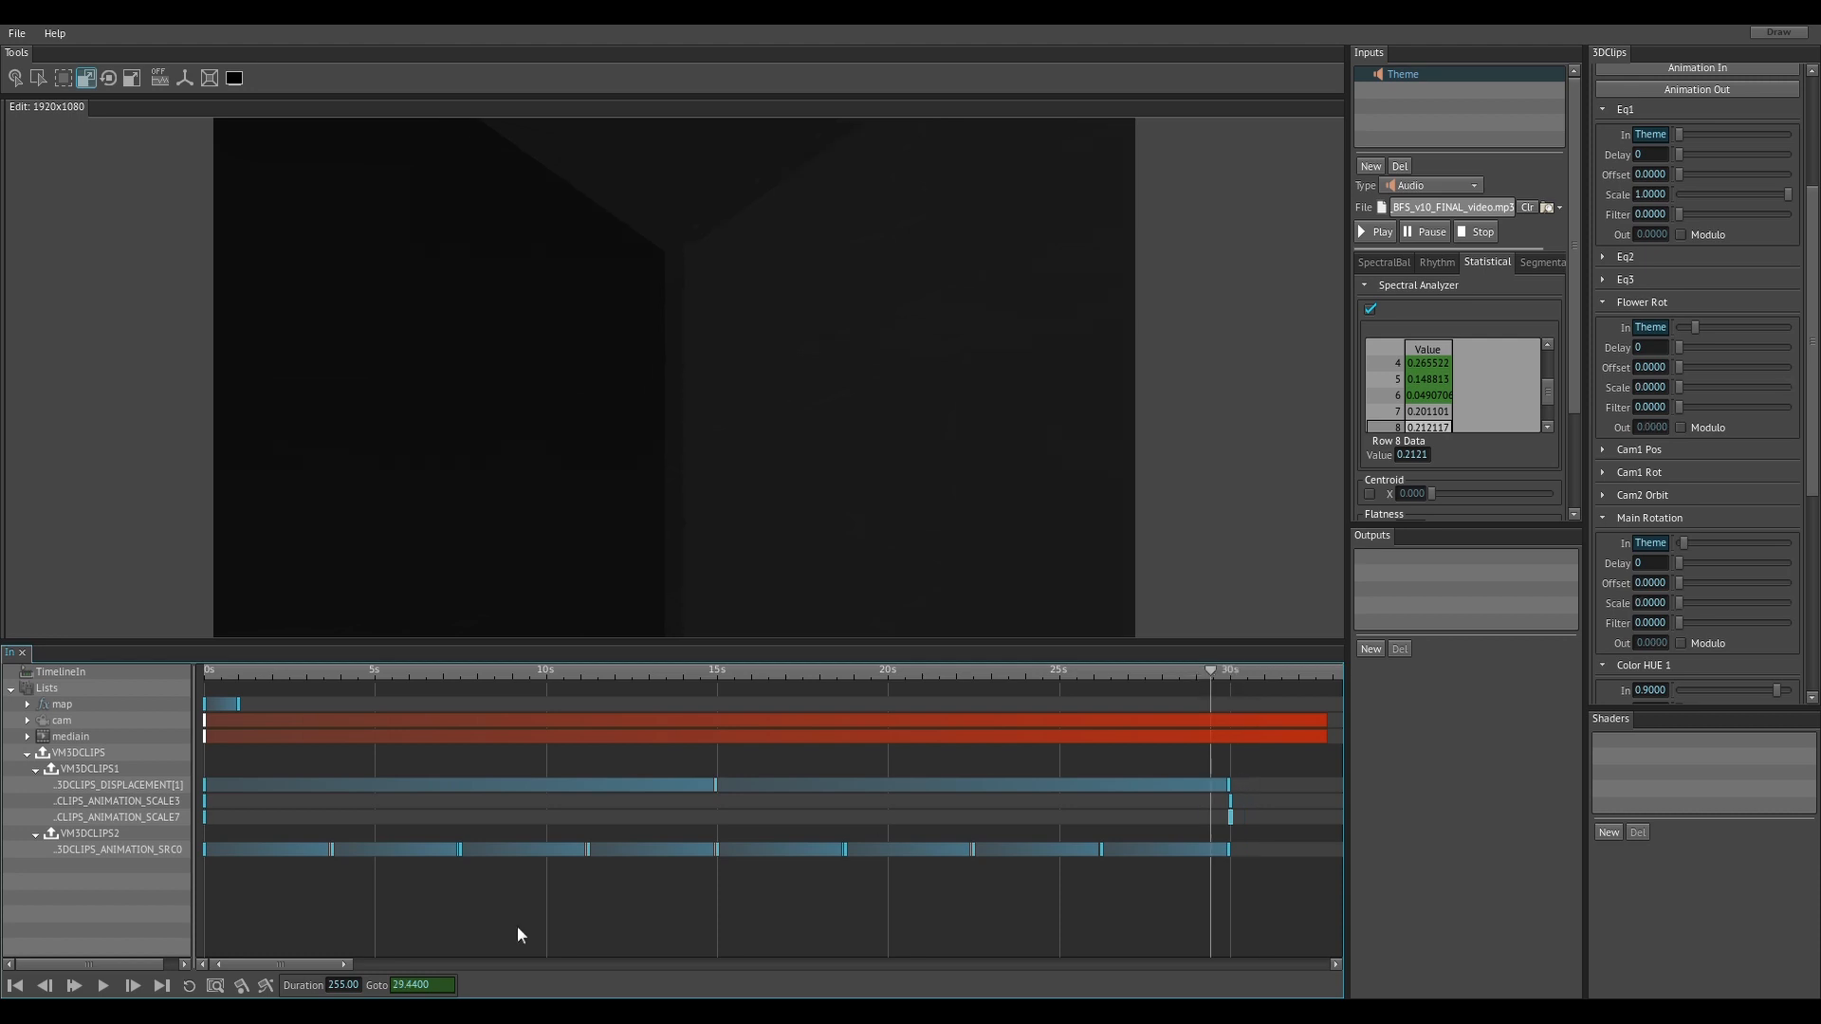
click(9, 987)
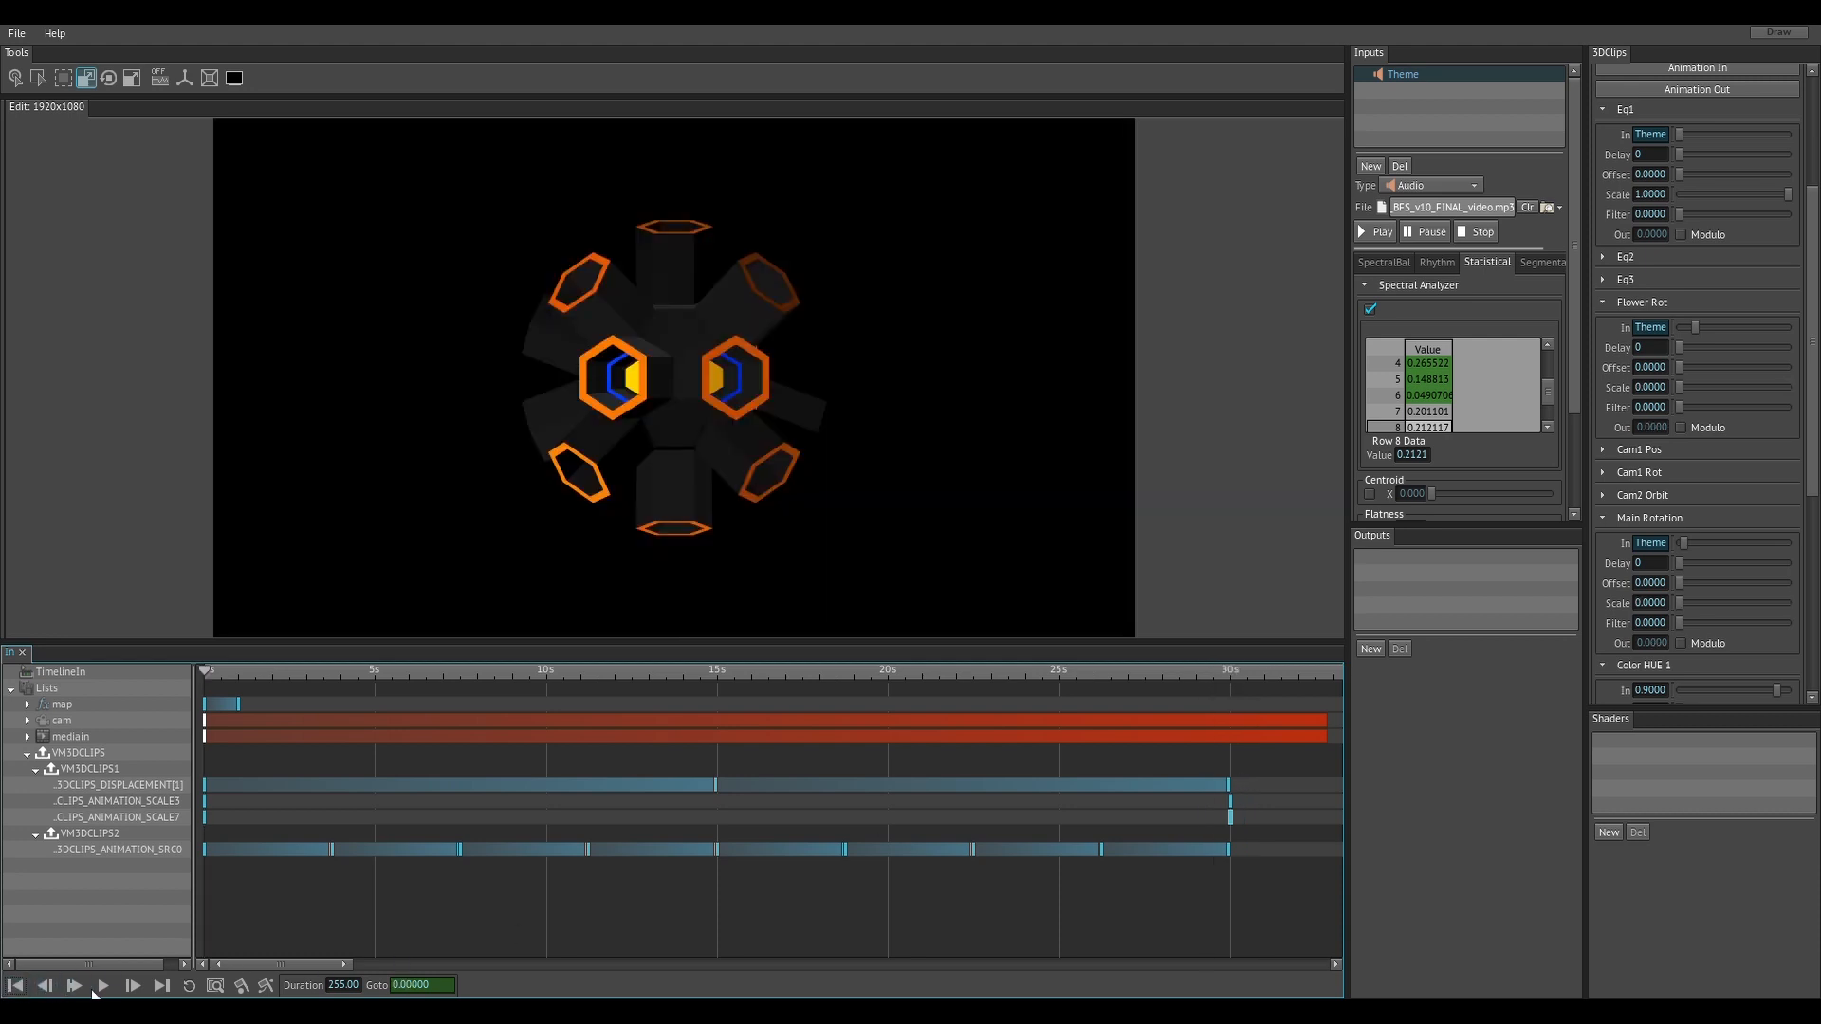
click(1180, 672)
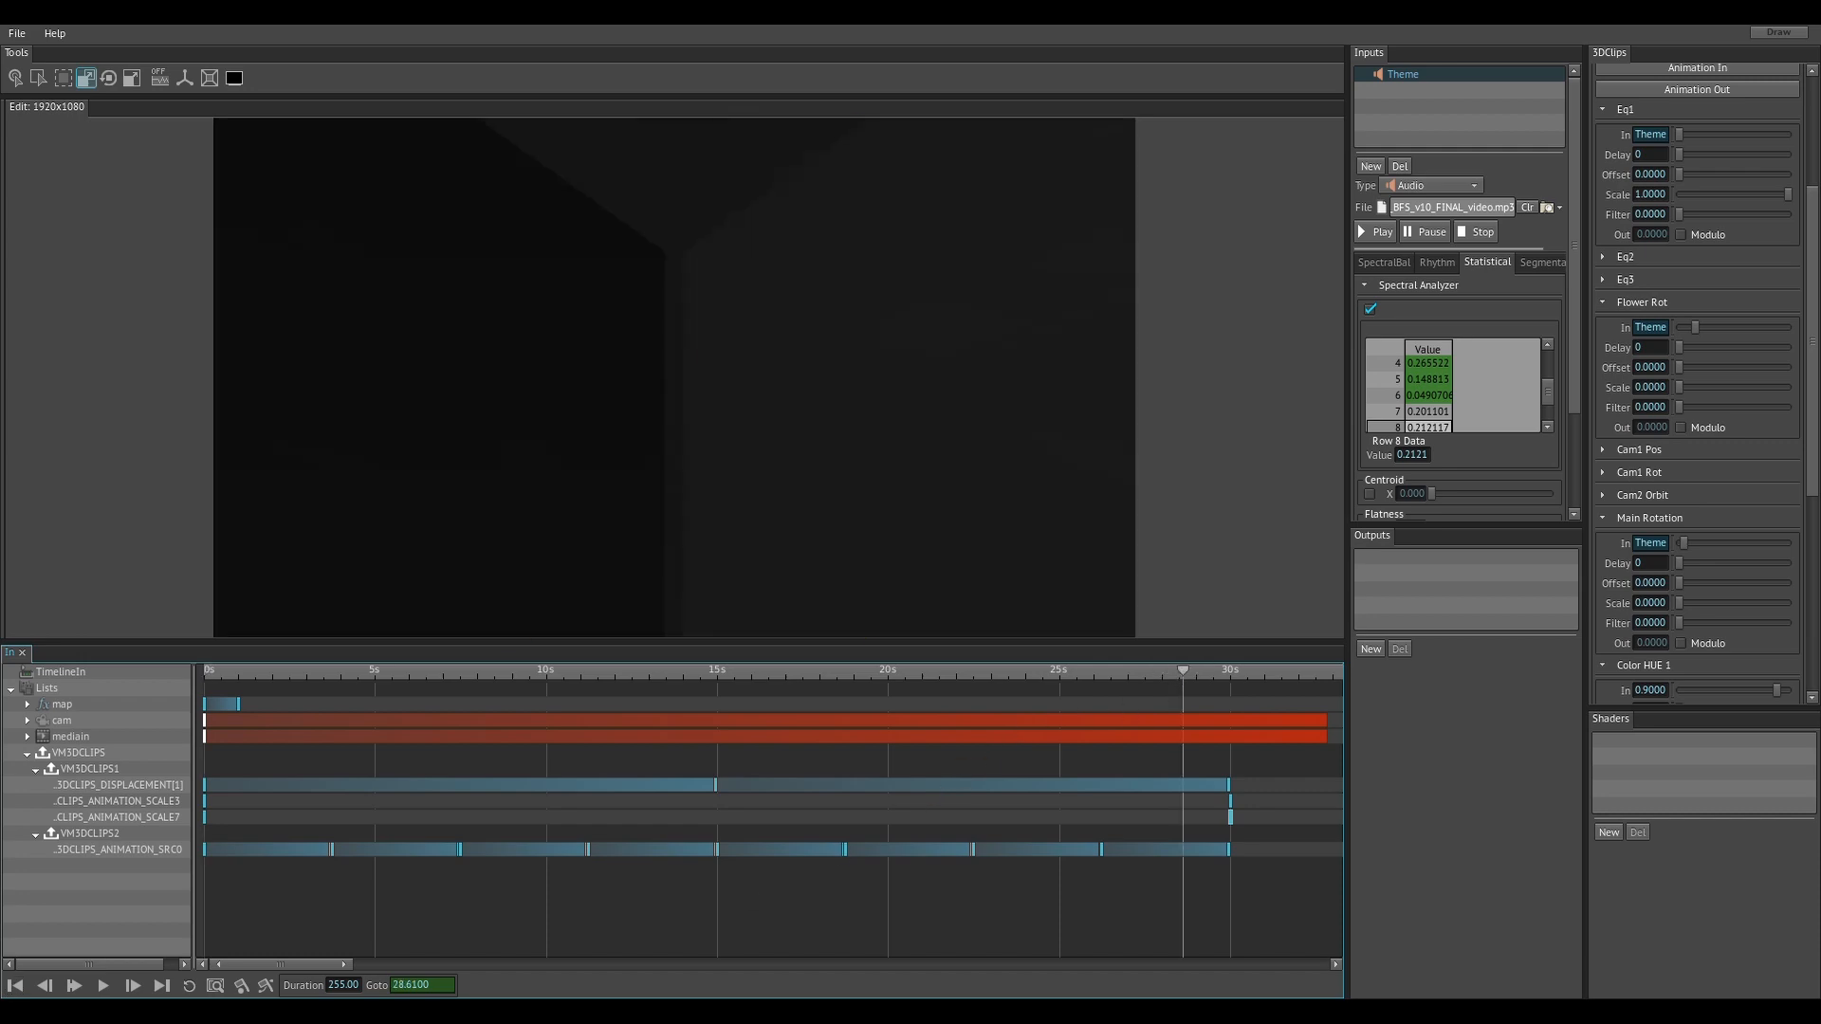
click(102, 986)
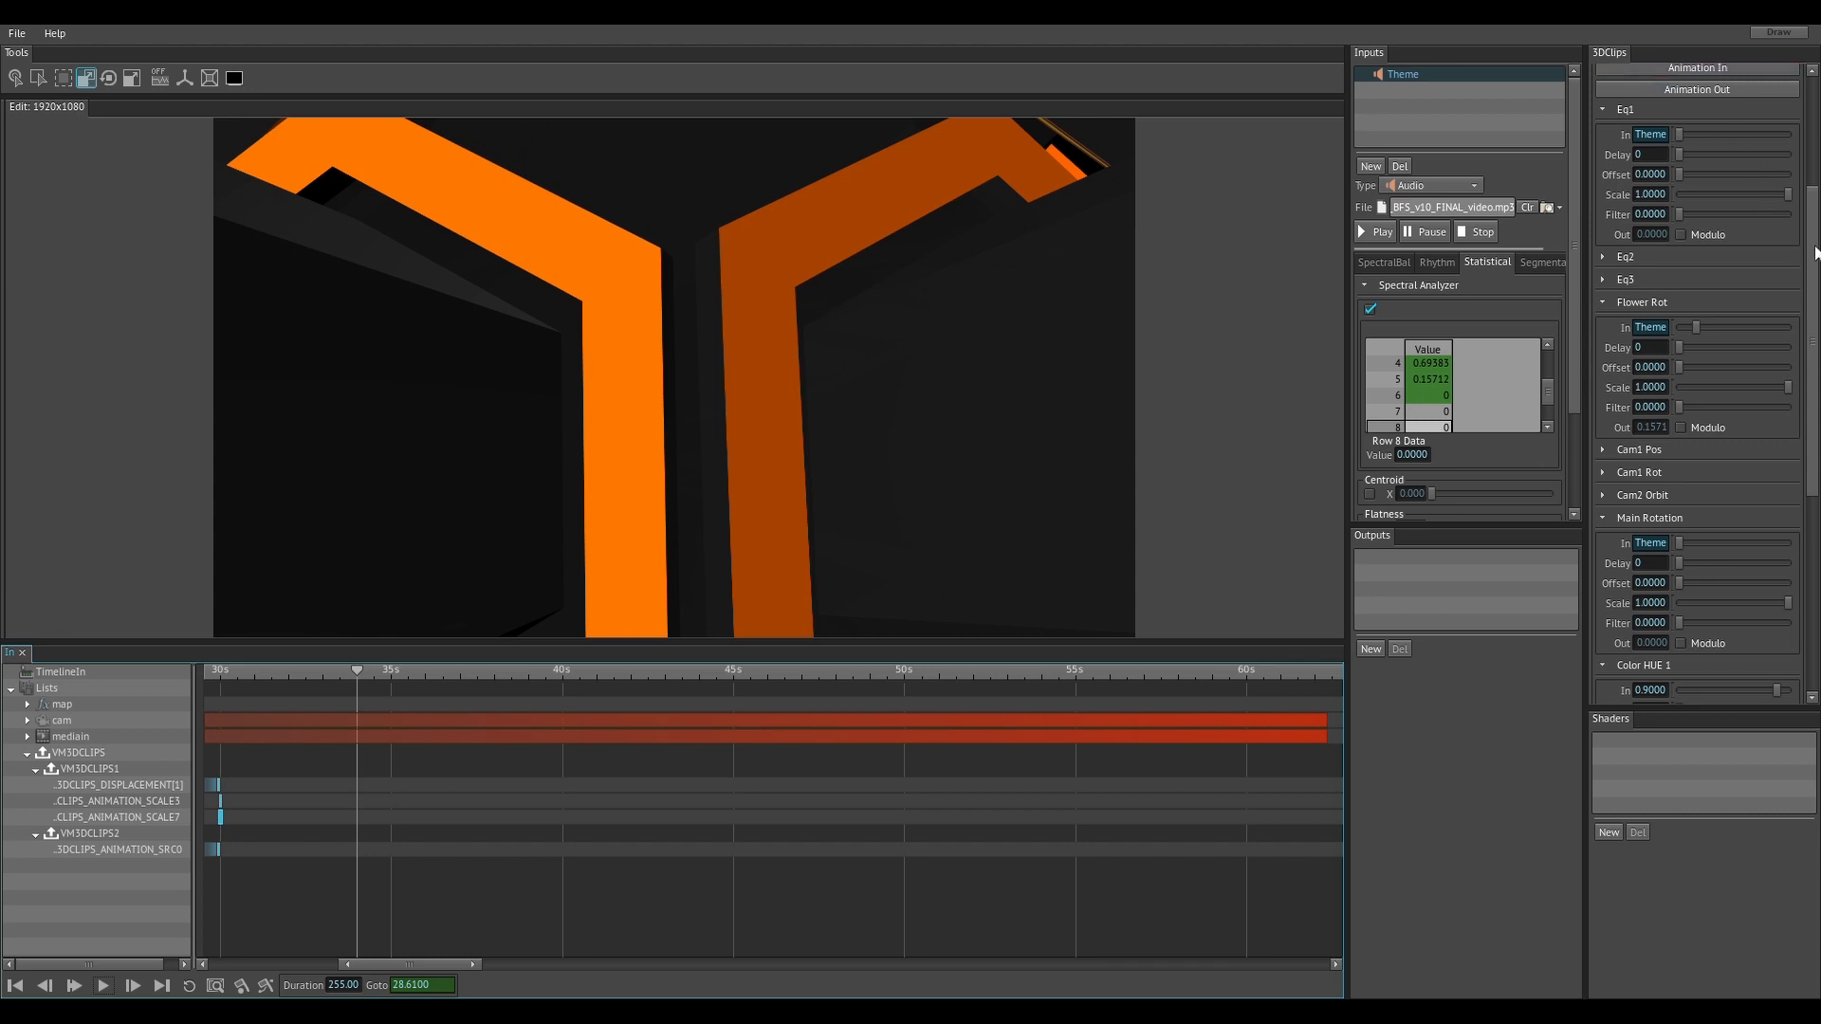
Select VM3DCLIPS2, scrub its camera movements for a new view, and set their In value to 0.63.
drag(1812, 248, 1813, 130)
click(1675, 91)
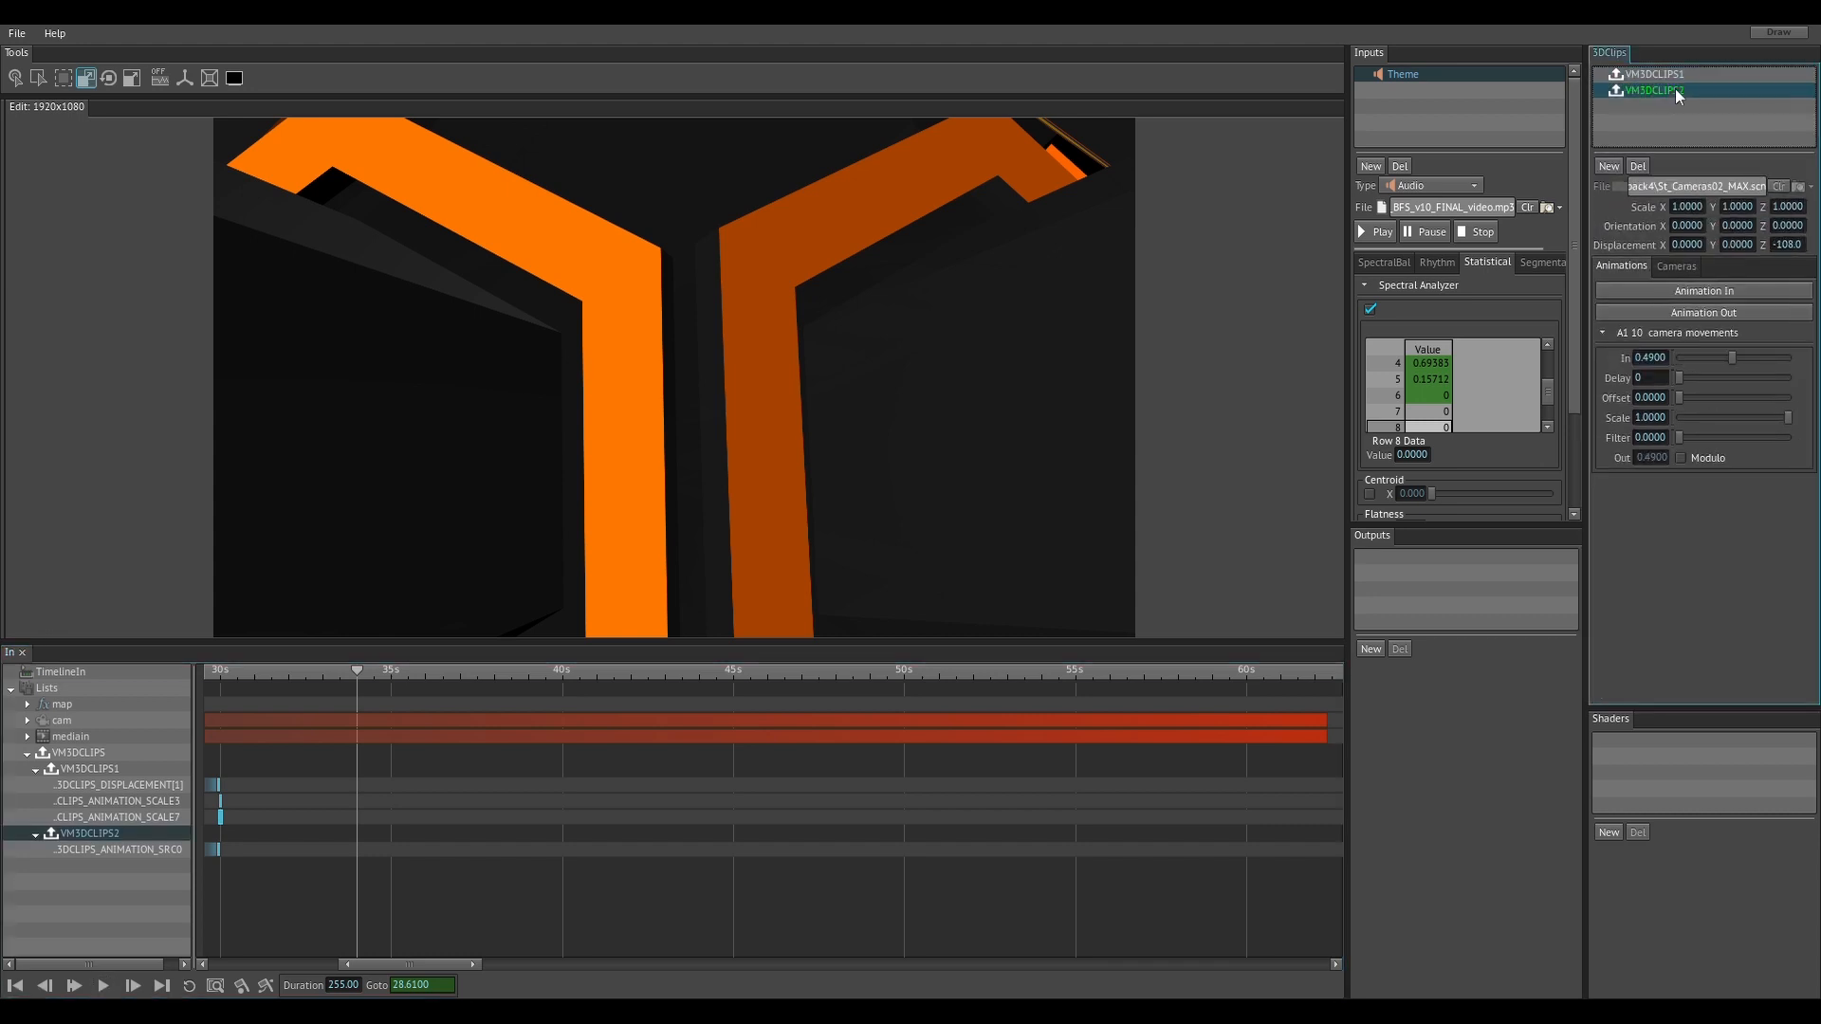
mouse_move(1748, 374)
mouse_down()
mouse_move(1771, 366)
mouse_move(1686, 358)
mouse_move(1741, 366)
mouse_up()
mouse_move(1742, 366)
mouse_down()
mouse_move(1721, 366)
mouse_move(1763, 371)
mouse_up()
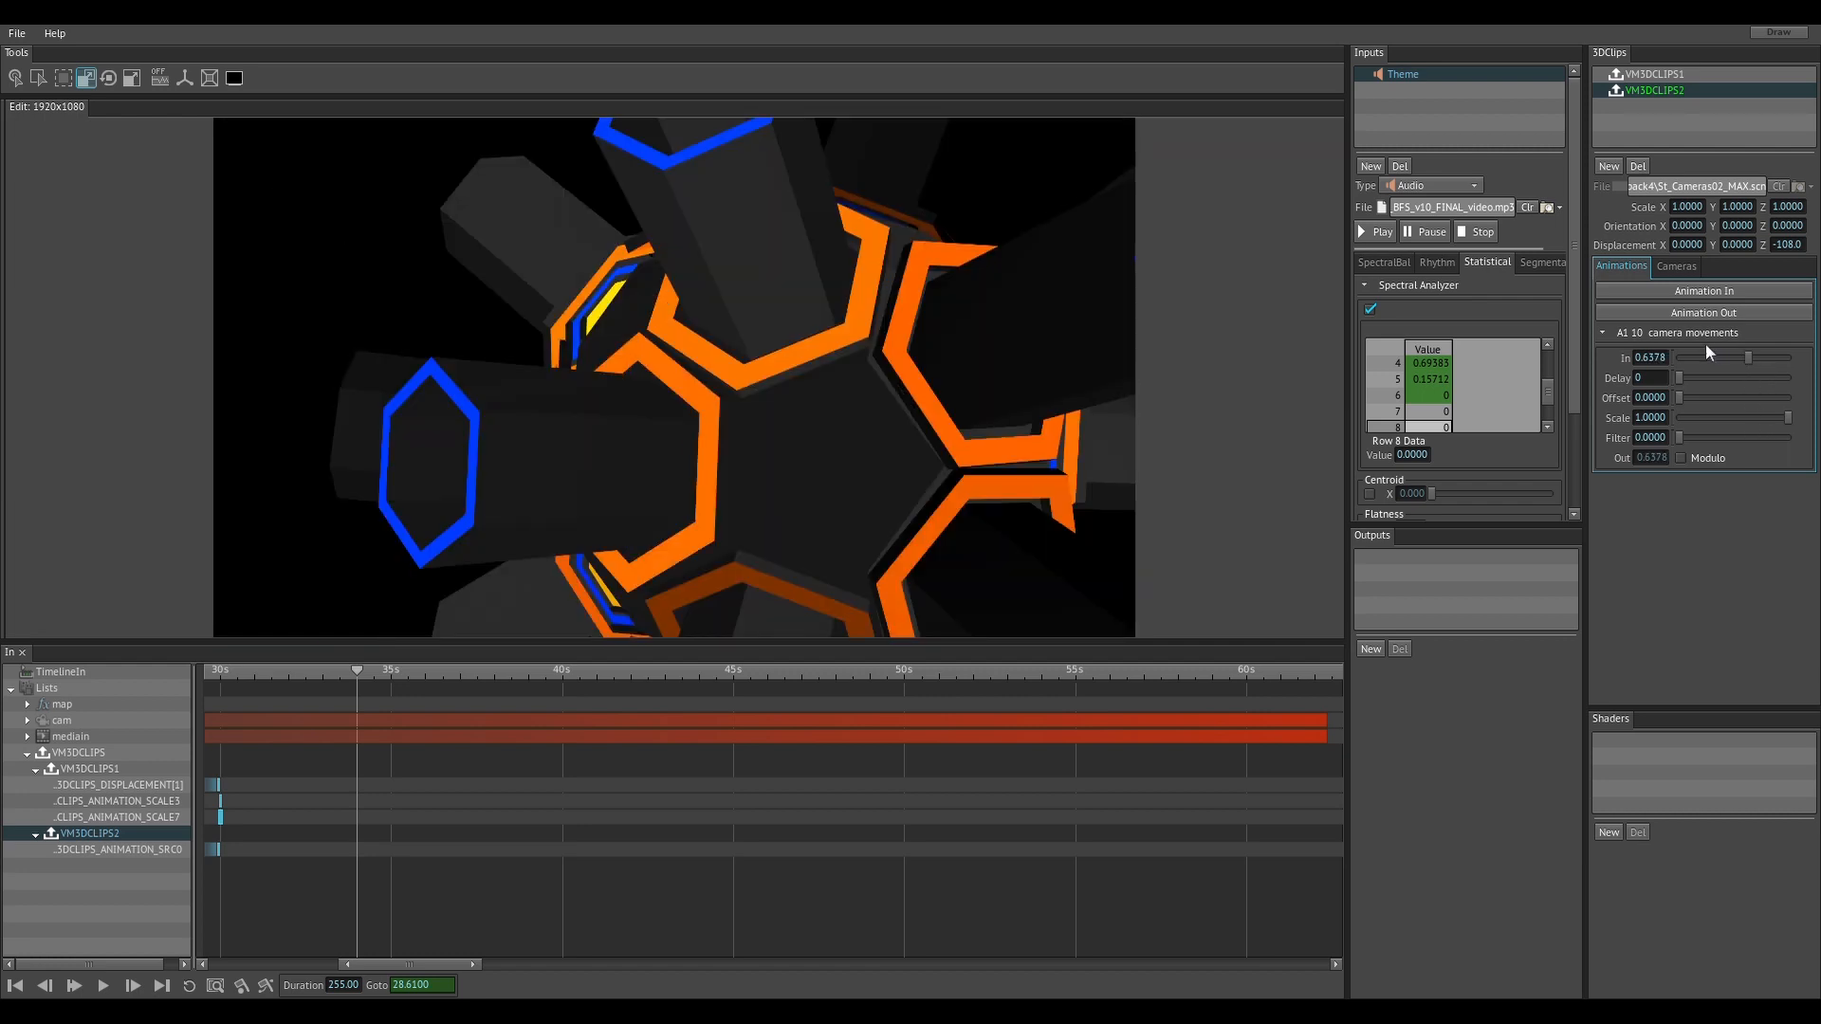
drag(1651, 363, 1672, 374)
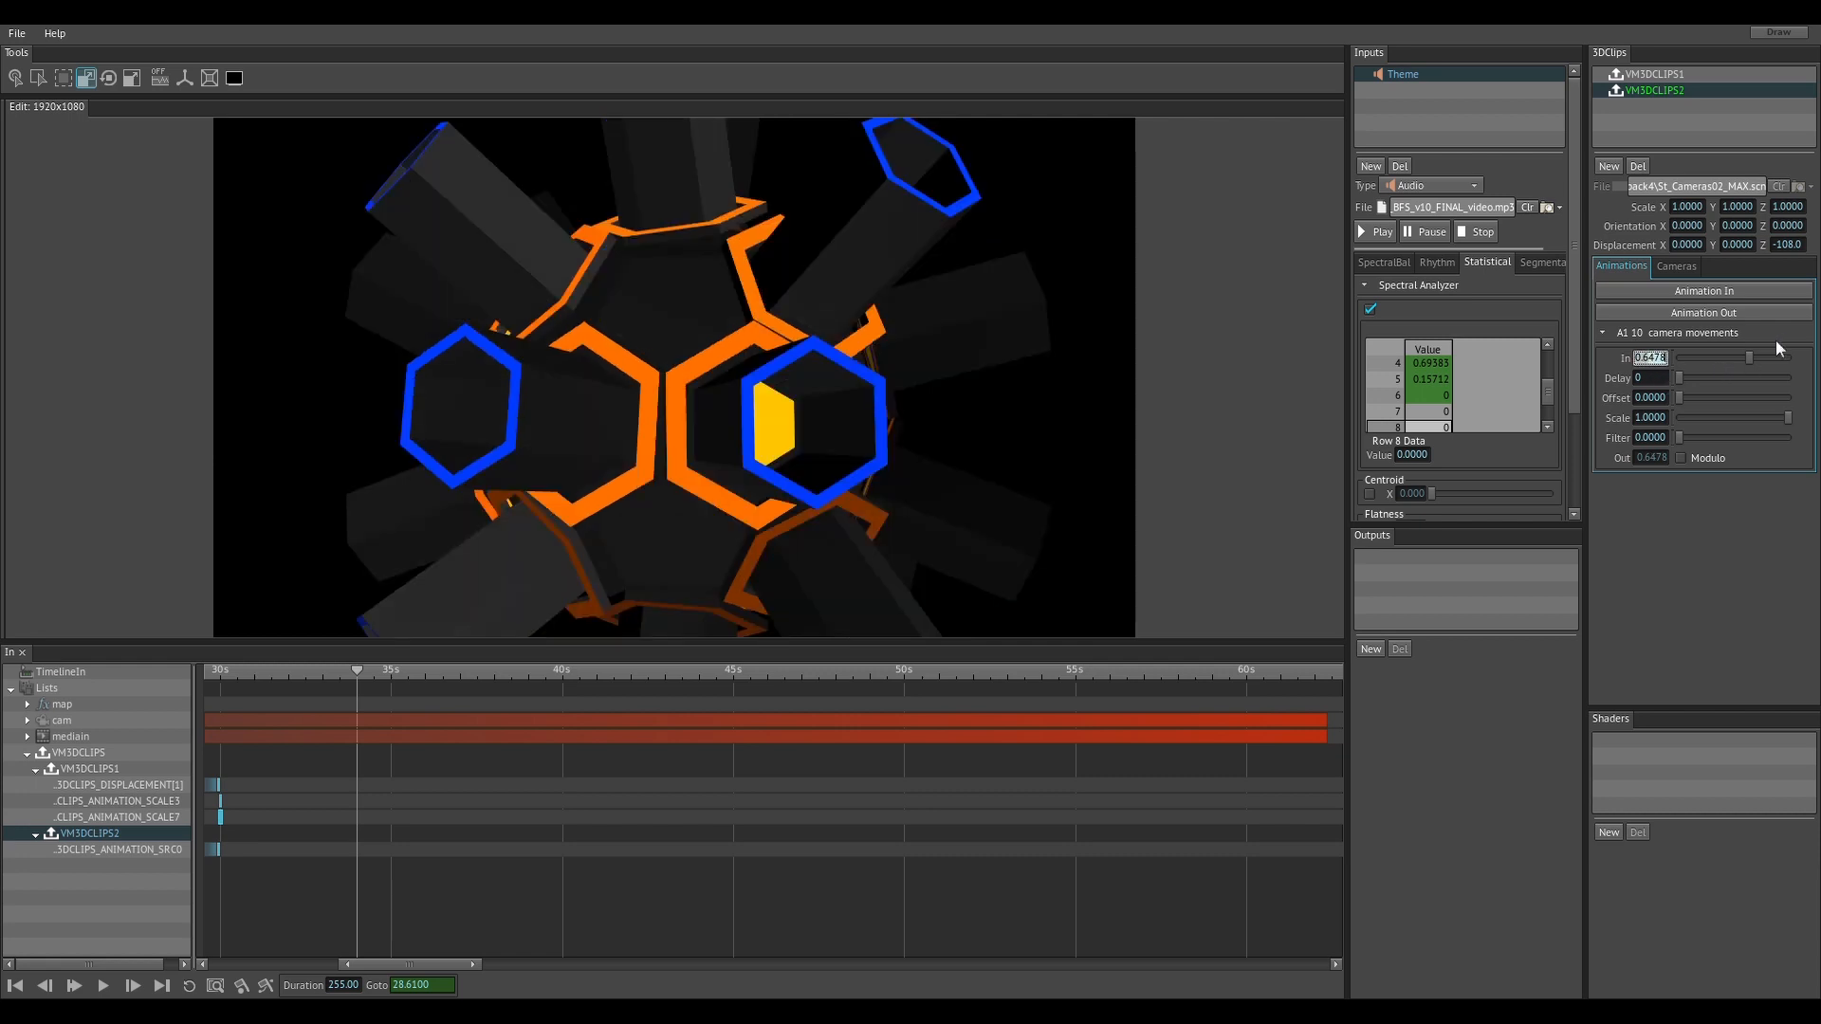
text(0.63)
key(Return)
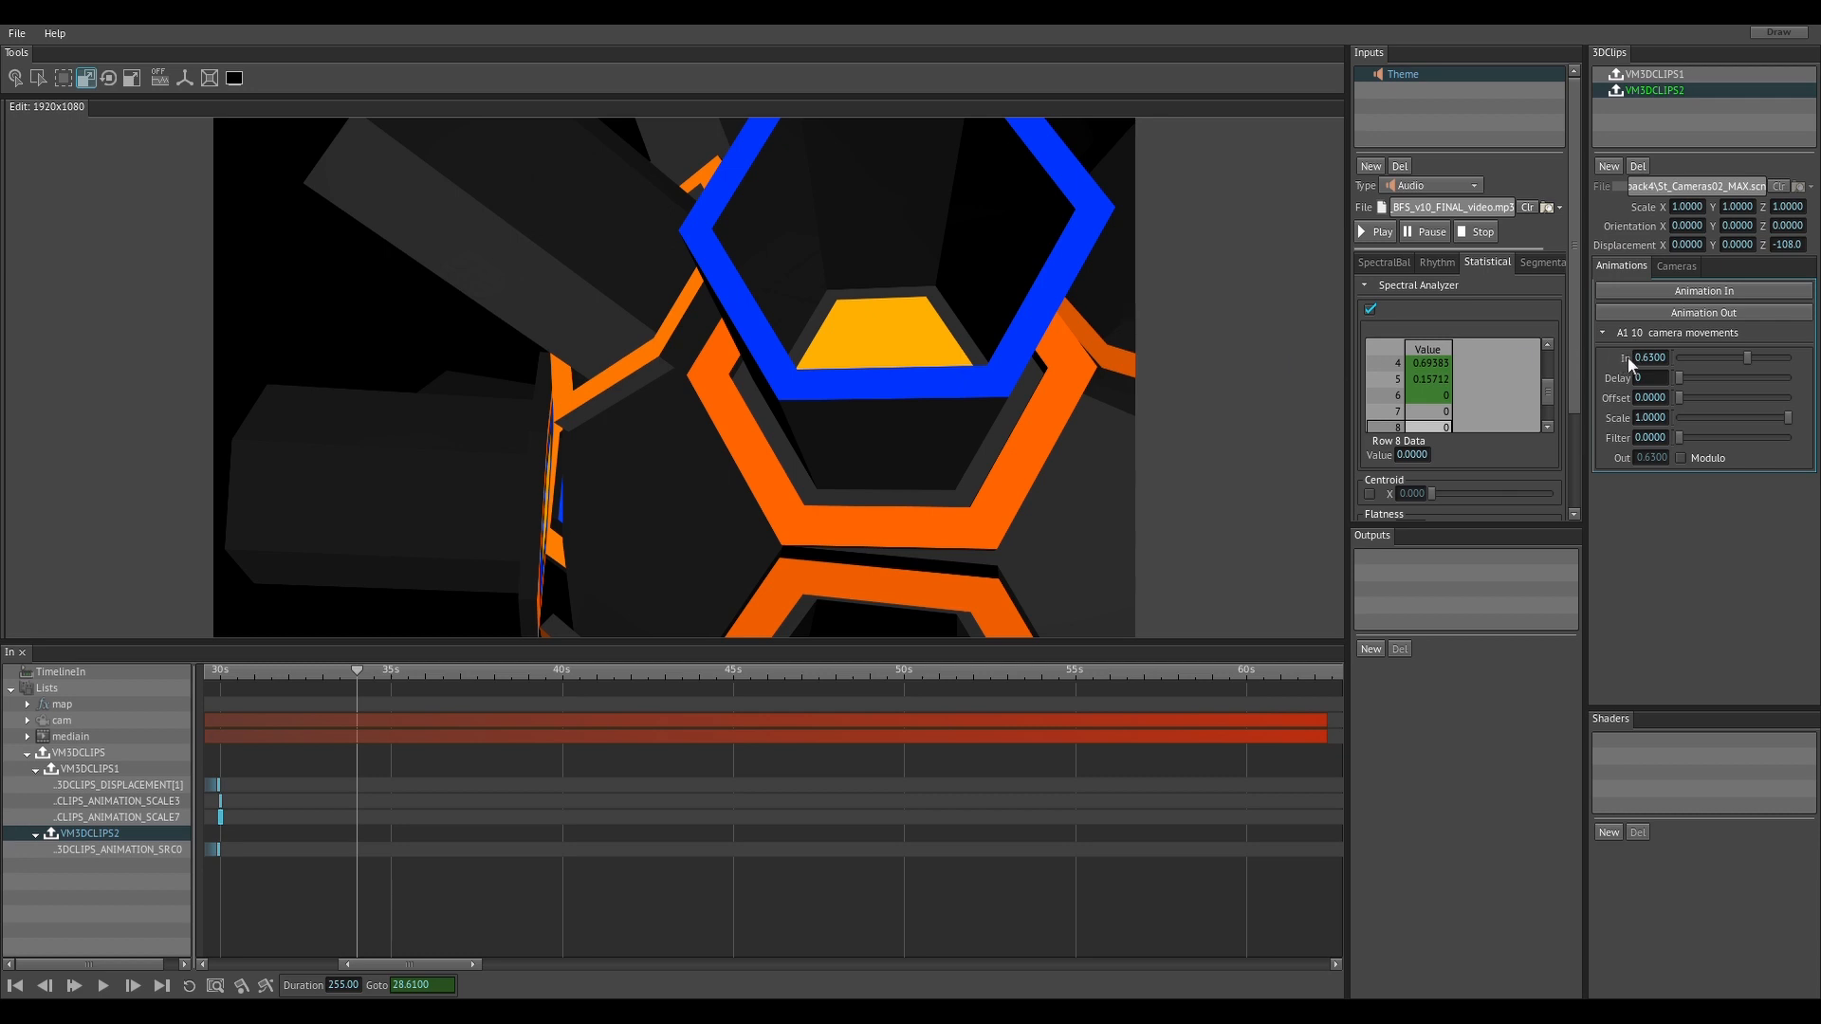
Move the 30 s camera keyframe slightly earlier, to about 29.4 s, on the VM3DCLIPS2 animation track.
mouse_move(1625, 360)
mouse_down()
mouse_move(1329, 564)
mouse_move(384, 842)
mouse_move(226, 840)
mouse_move(241, 853)
mouse_up()
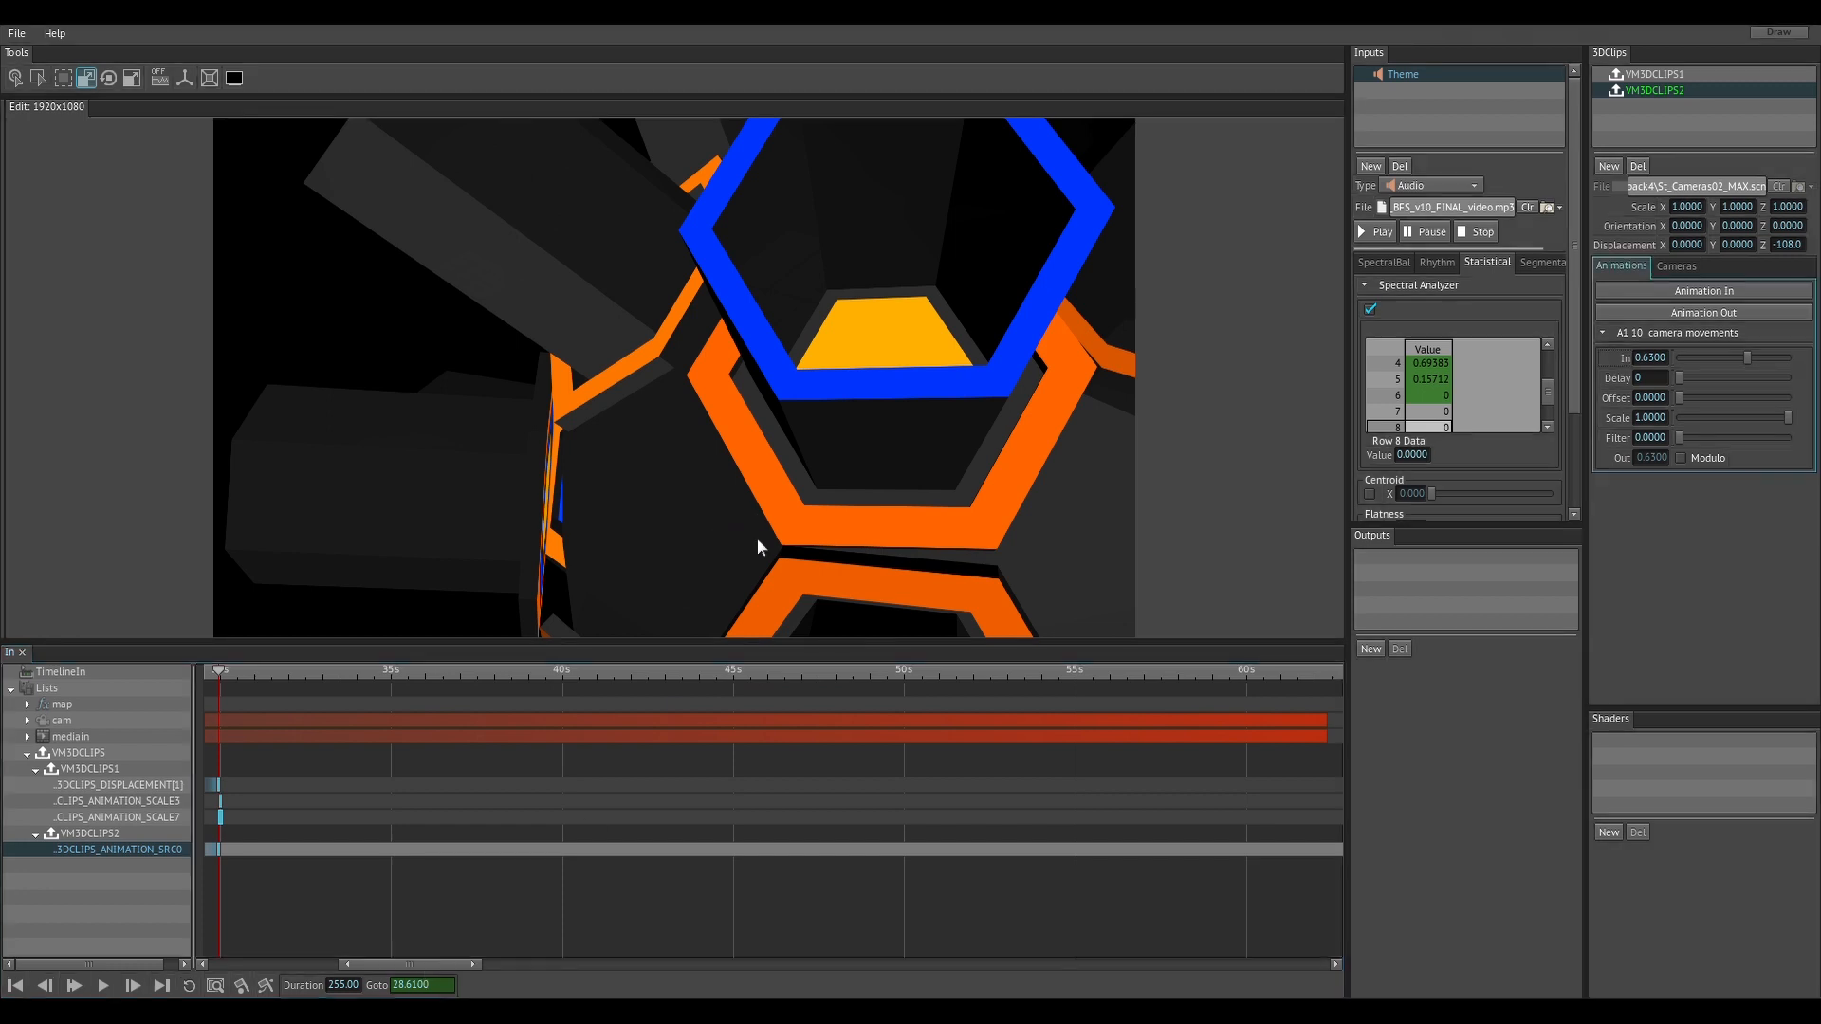
drag(400, 964, 327, 966)
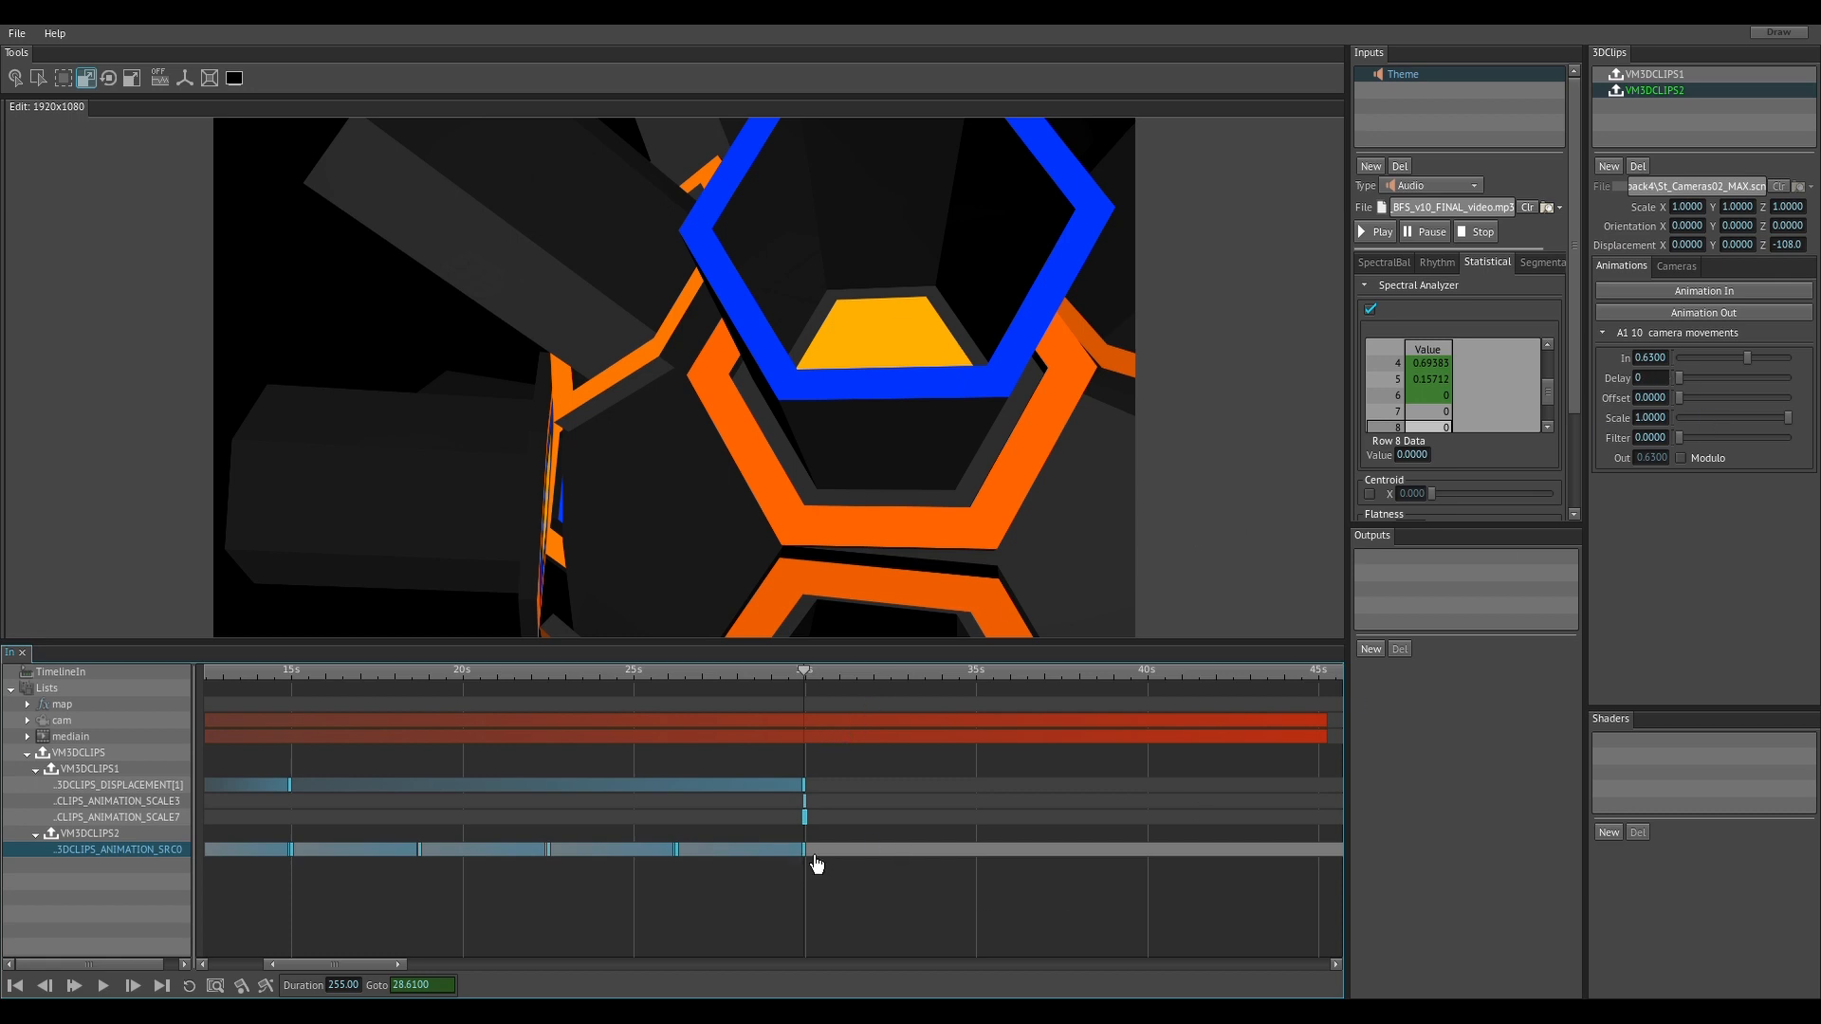
drag(803, 850, 784, 851)
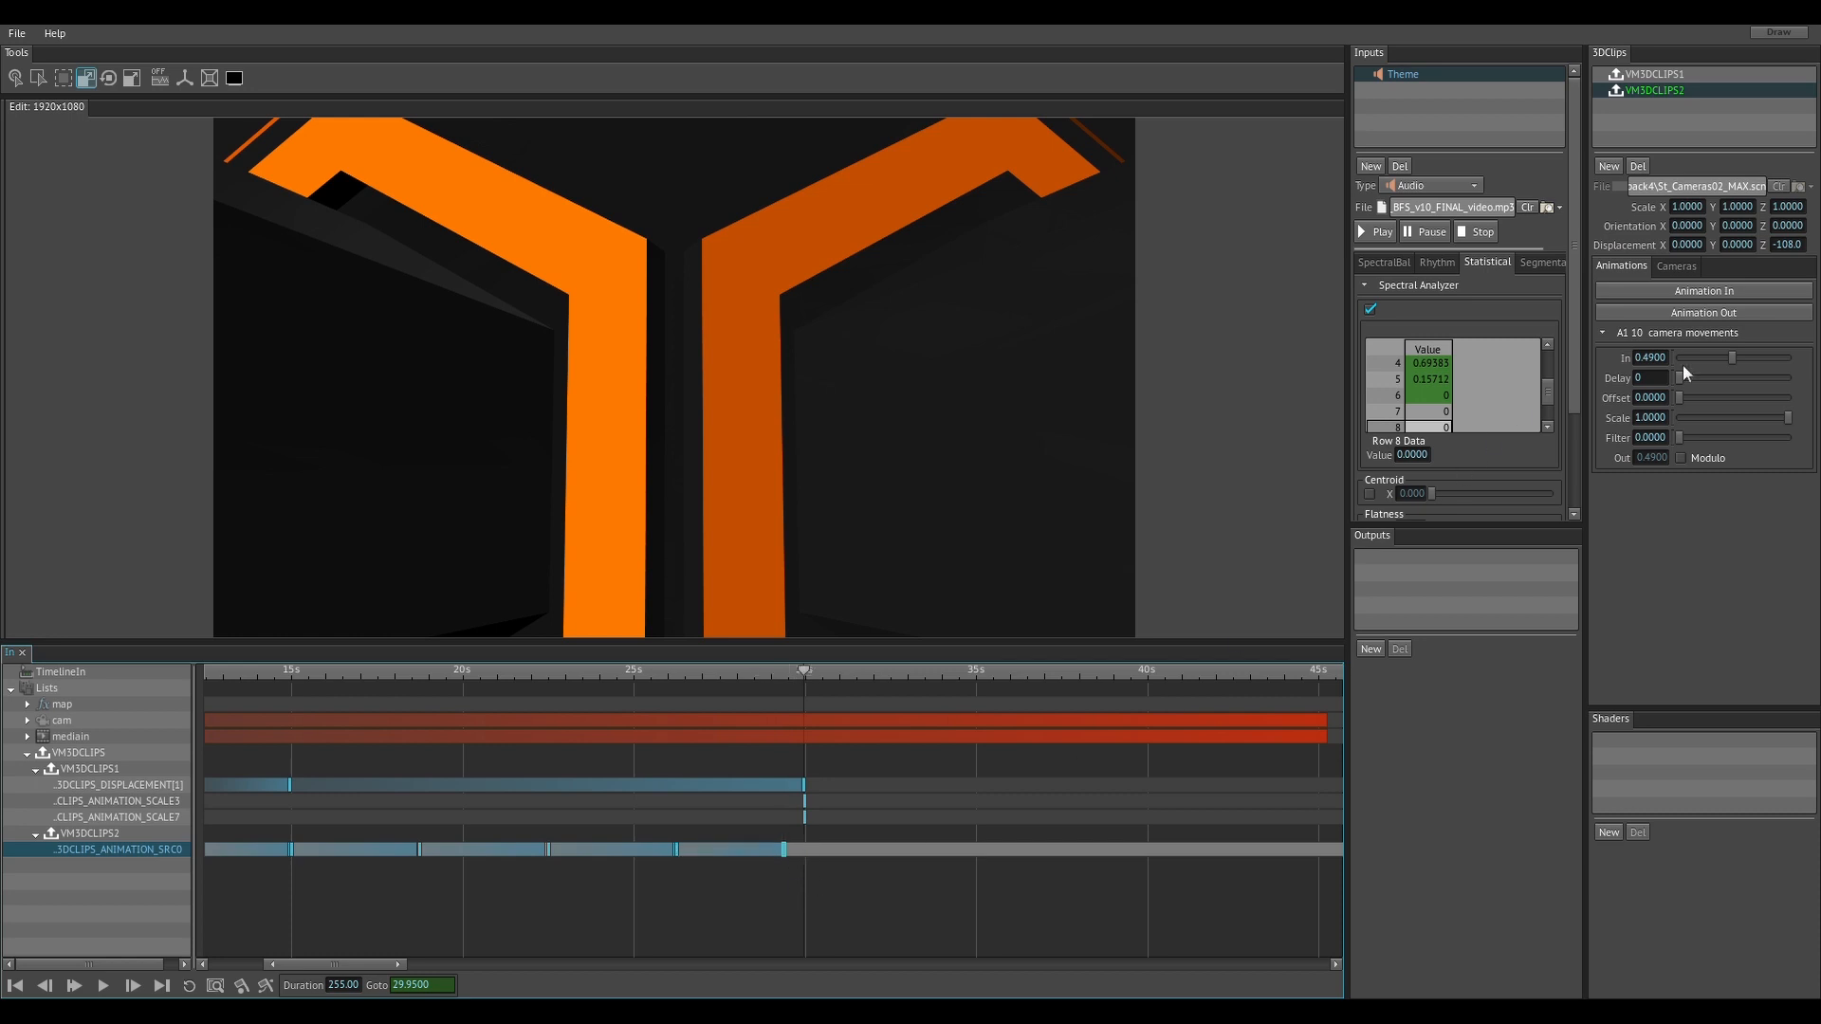
Try In values of 0.6 and 0.62 for the VM3DCLIPS2 camera movements.
double_click(1654, 359)
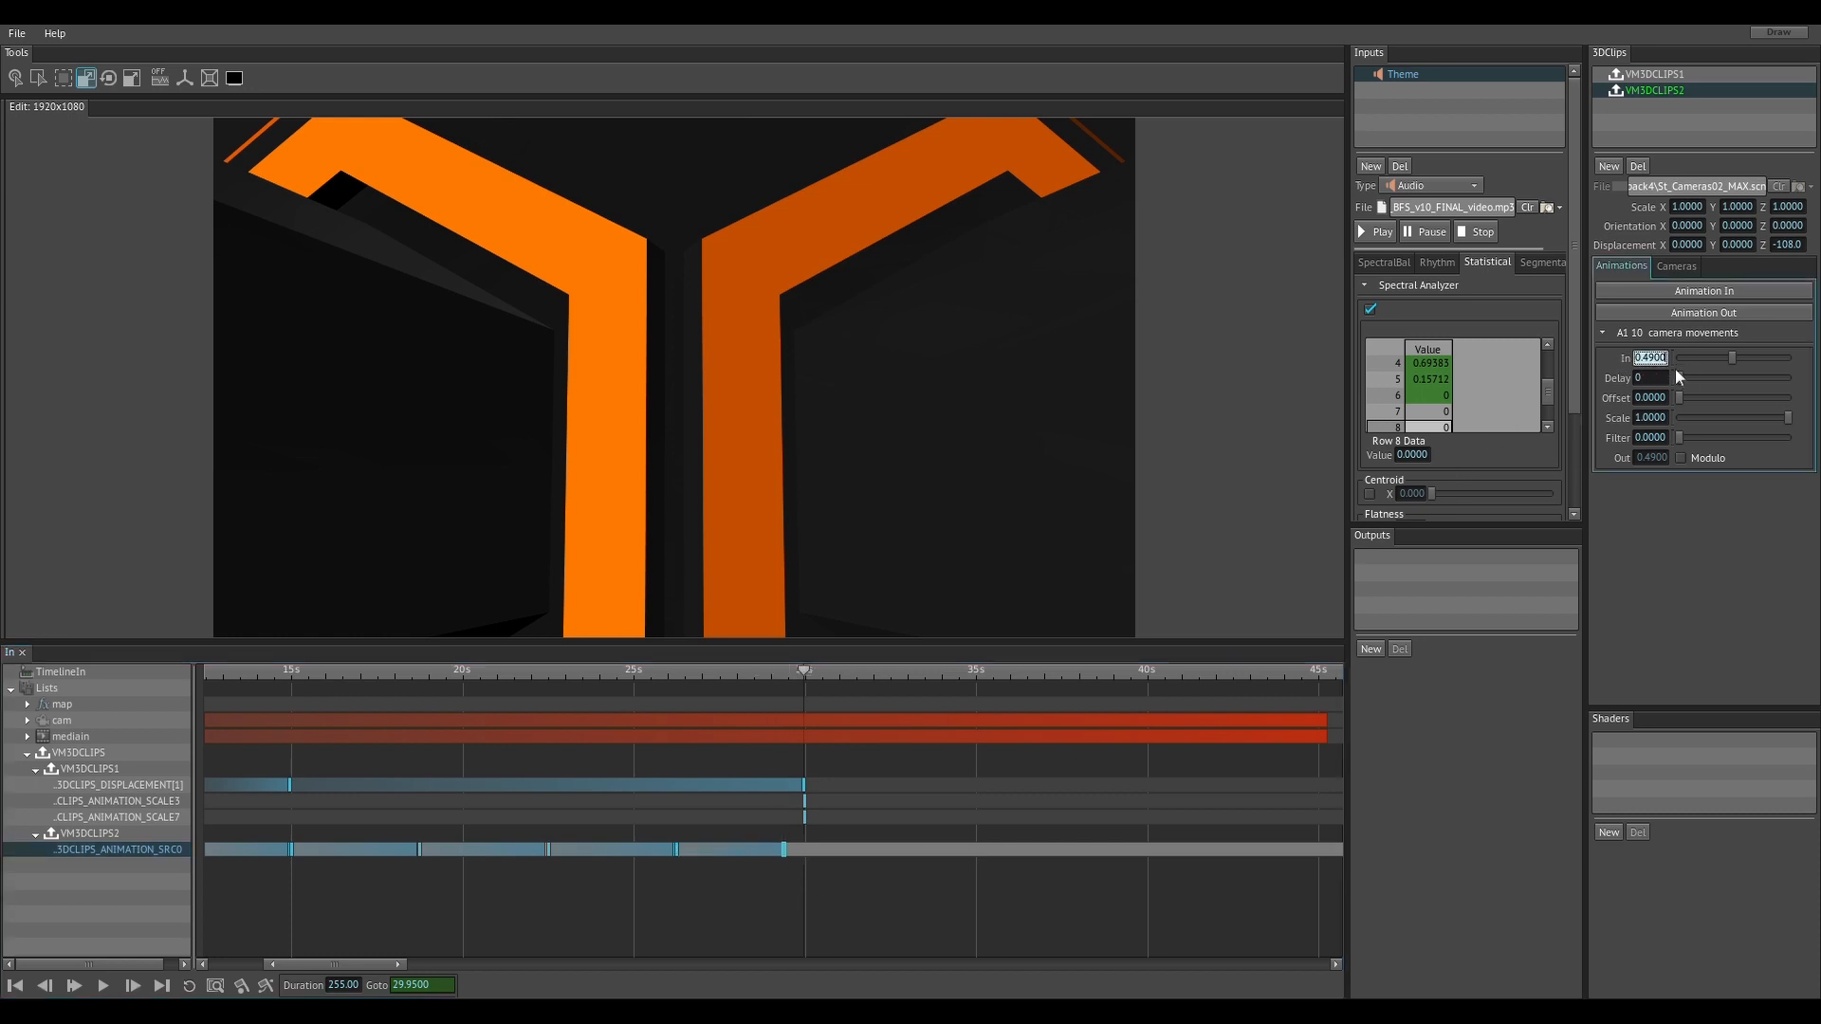
text(0.6)
key(Return)
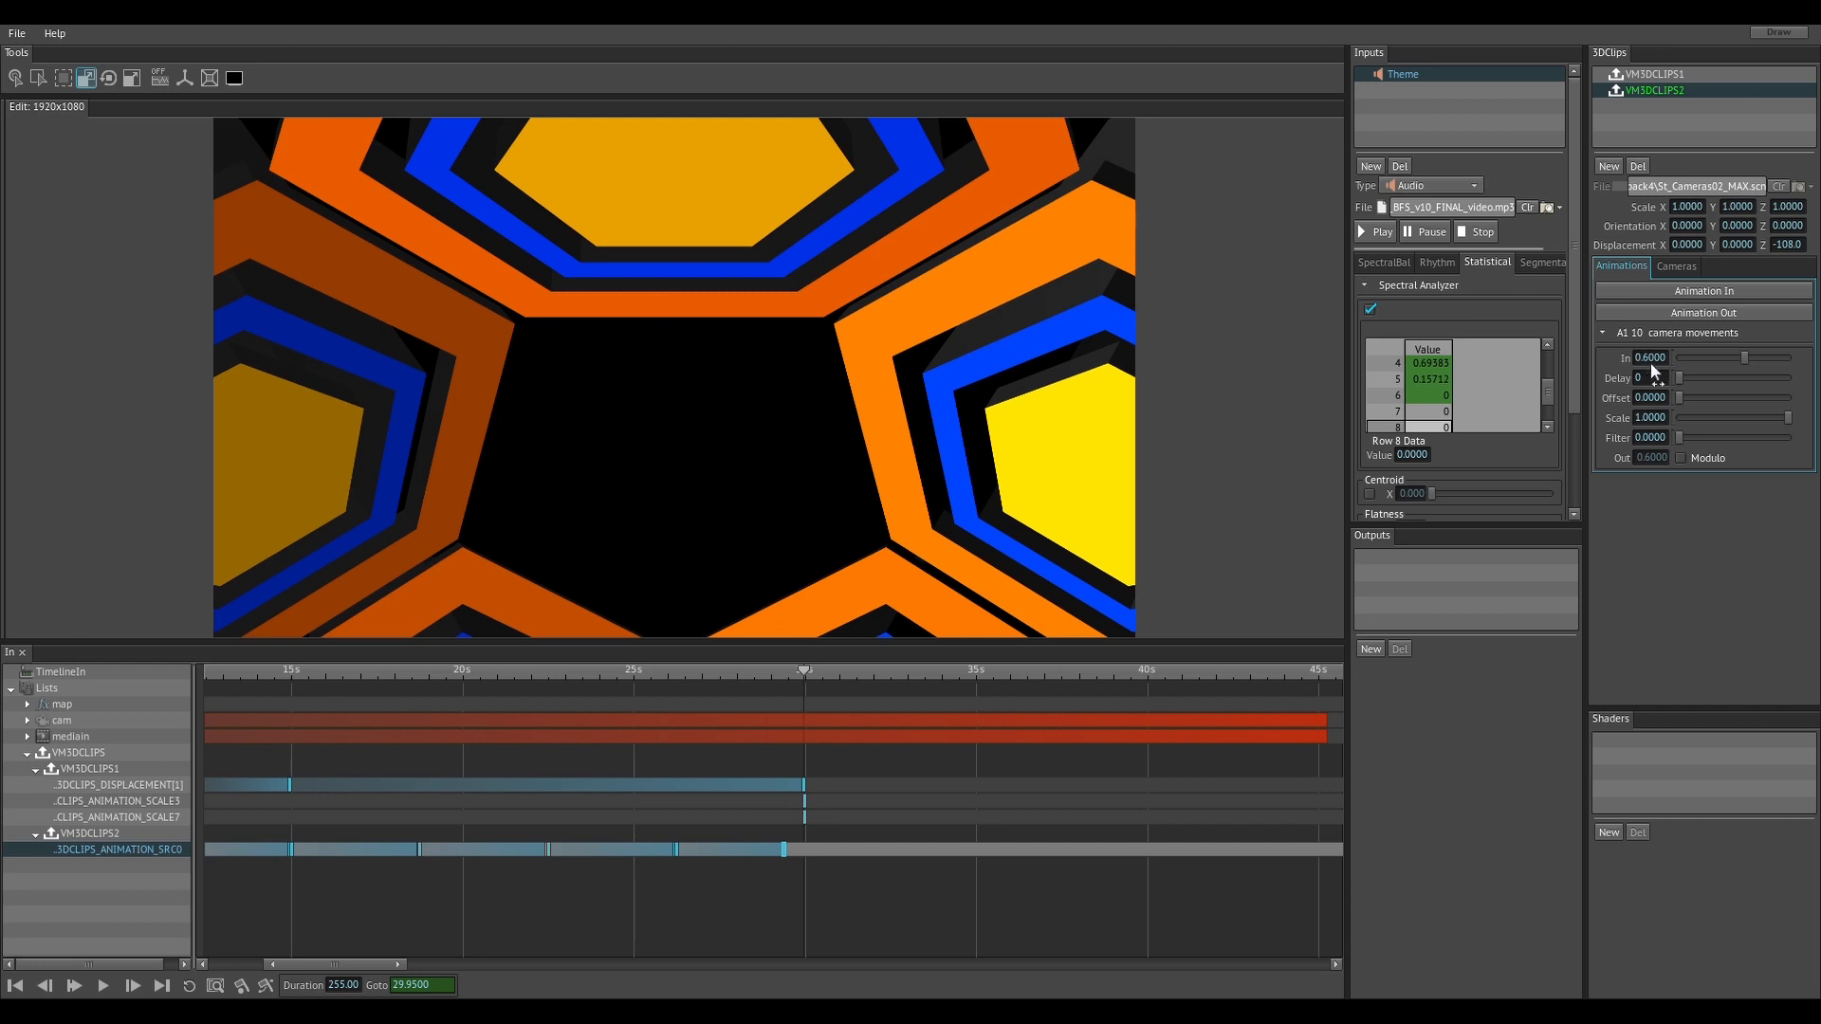
double_click(1655, 358)
text(0.62)
key(Return)
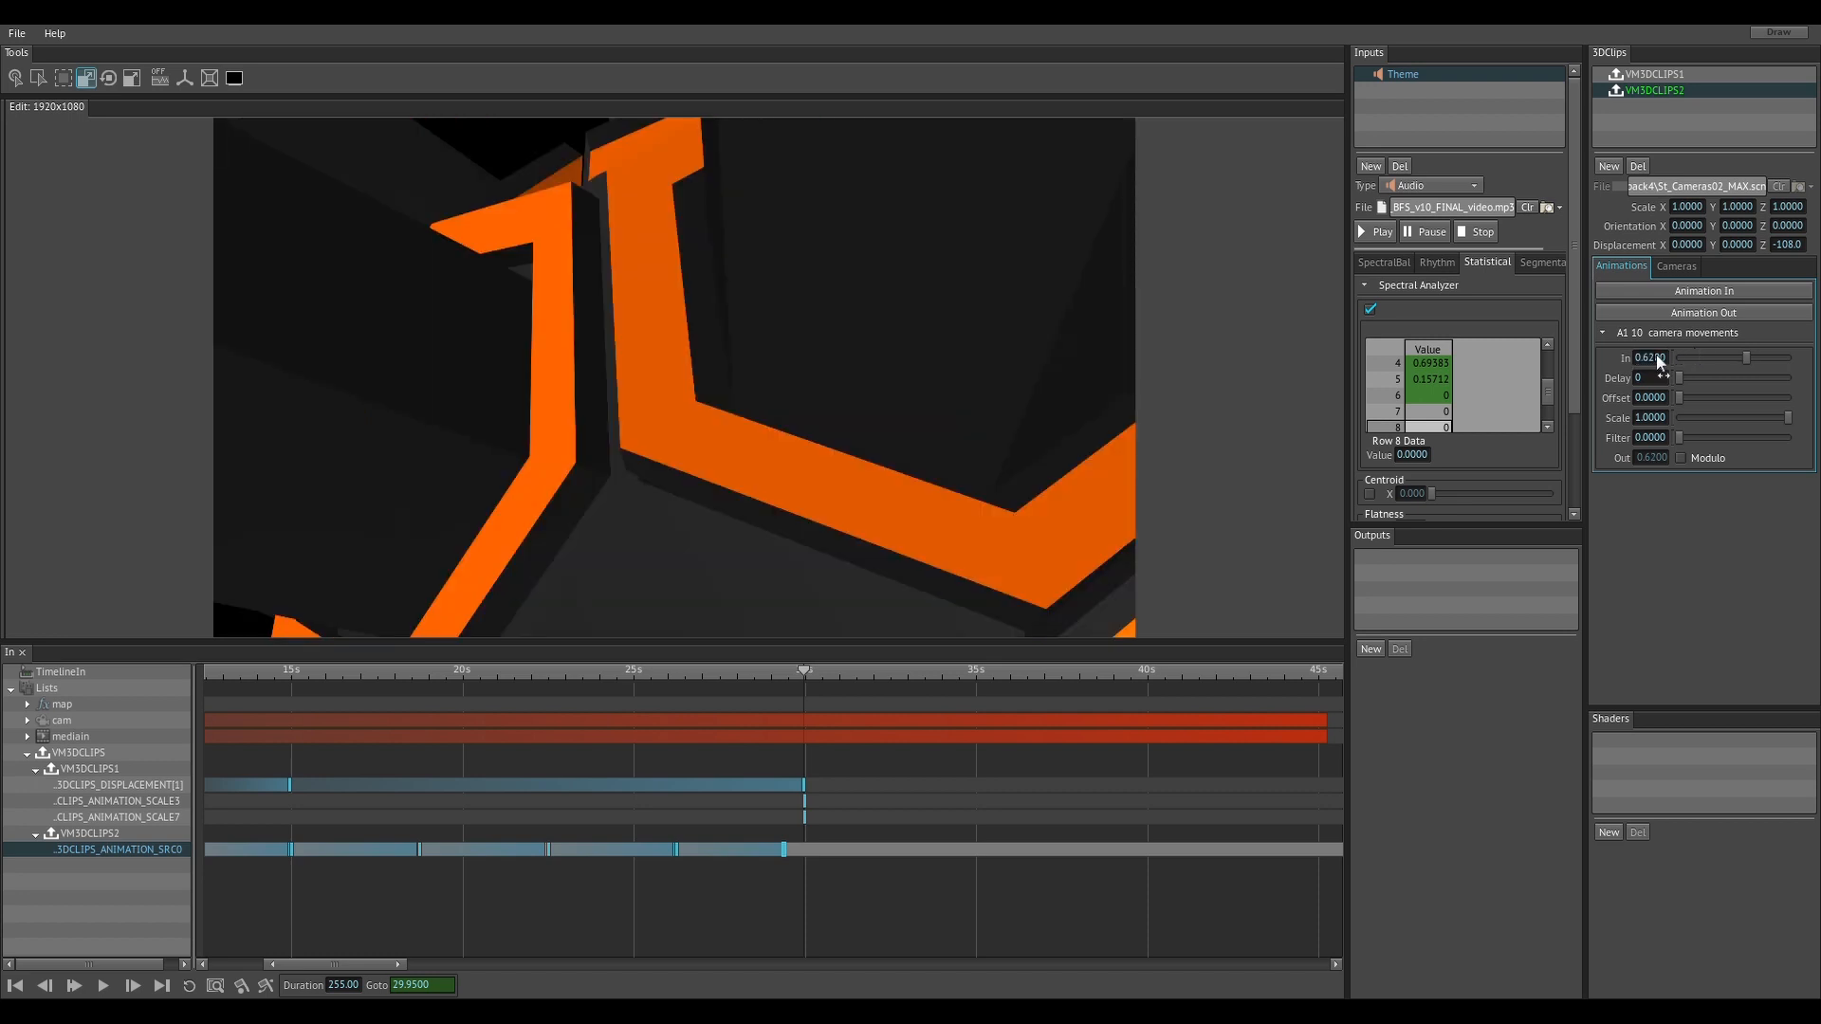
Set the camera movements' In value to 0.60 and keyframe it at 29.95 s on the VM3DCLIPS2 animation track.
double_click(1656, 357)
text(0.60)
key(Return)
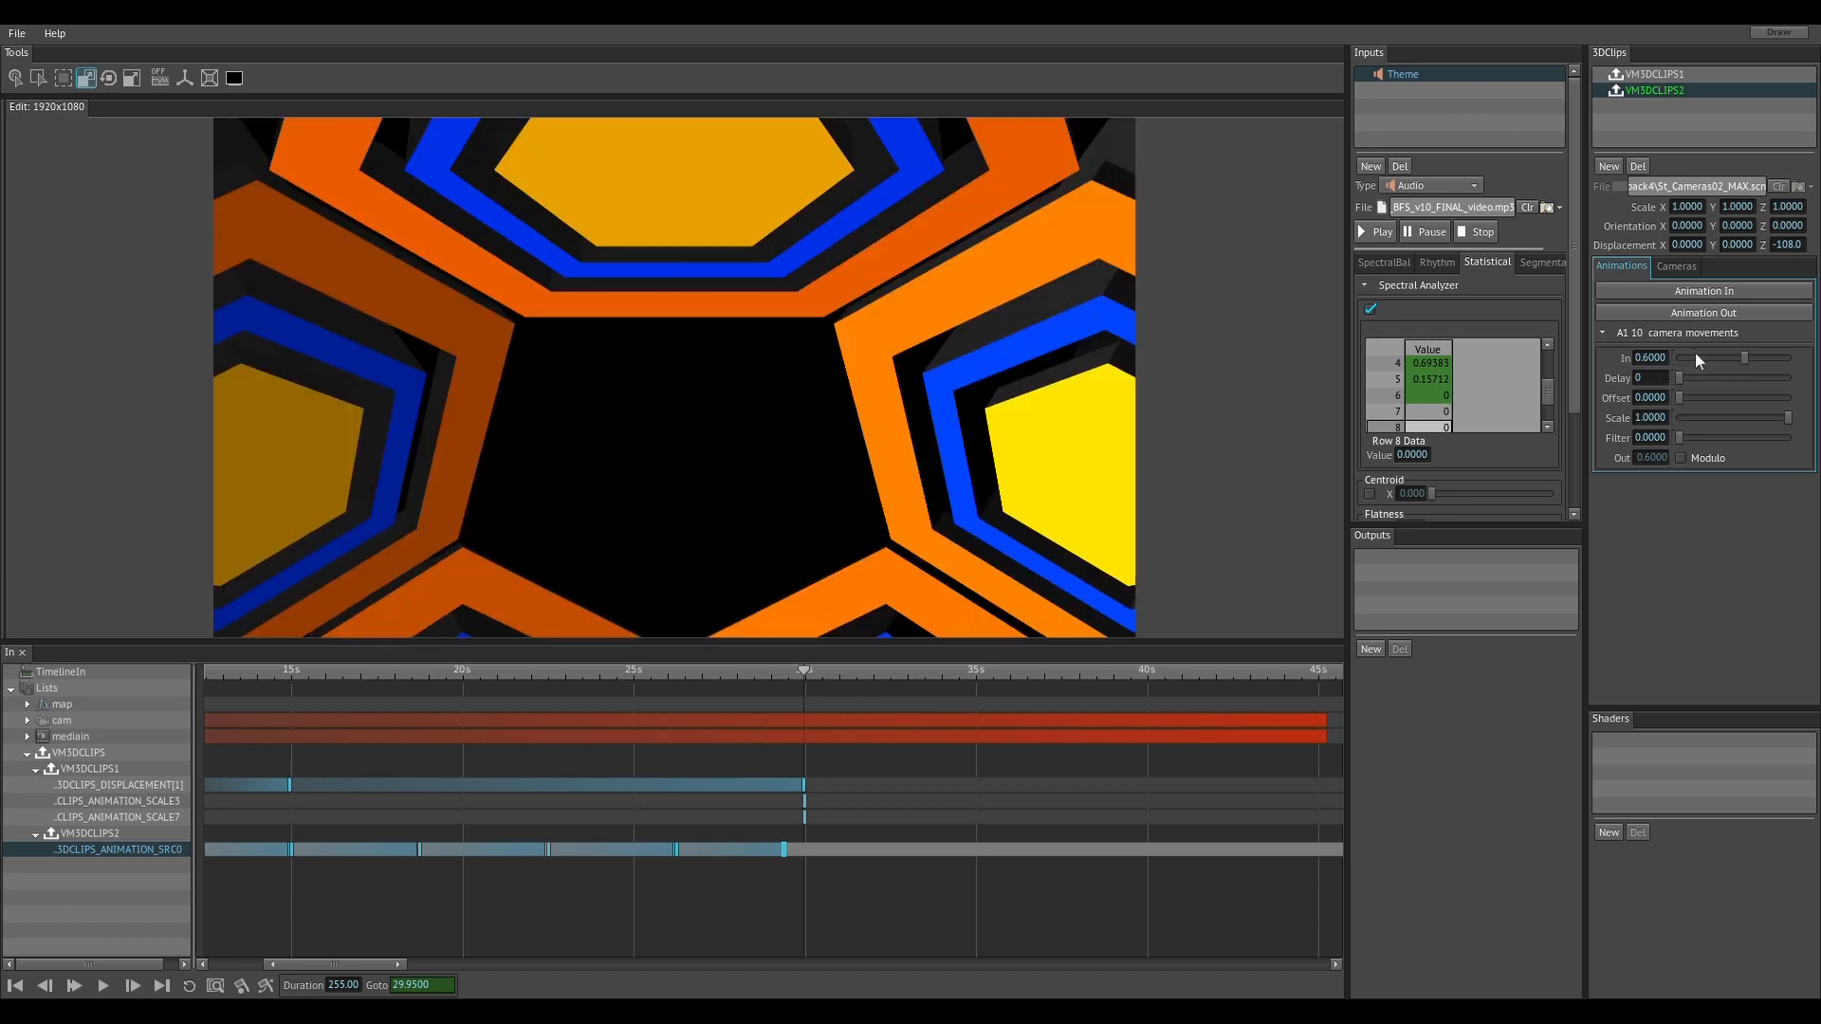
drag(1624, 361, 802, 850)
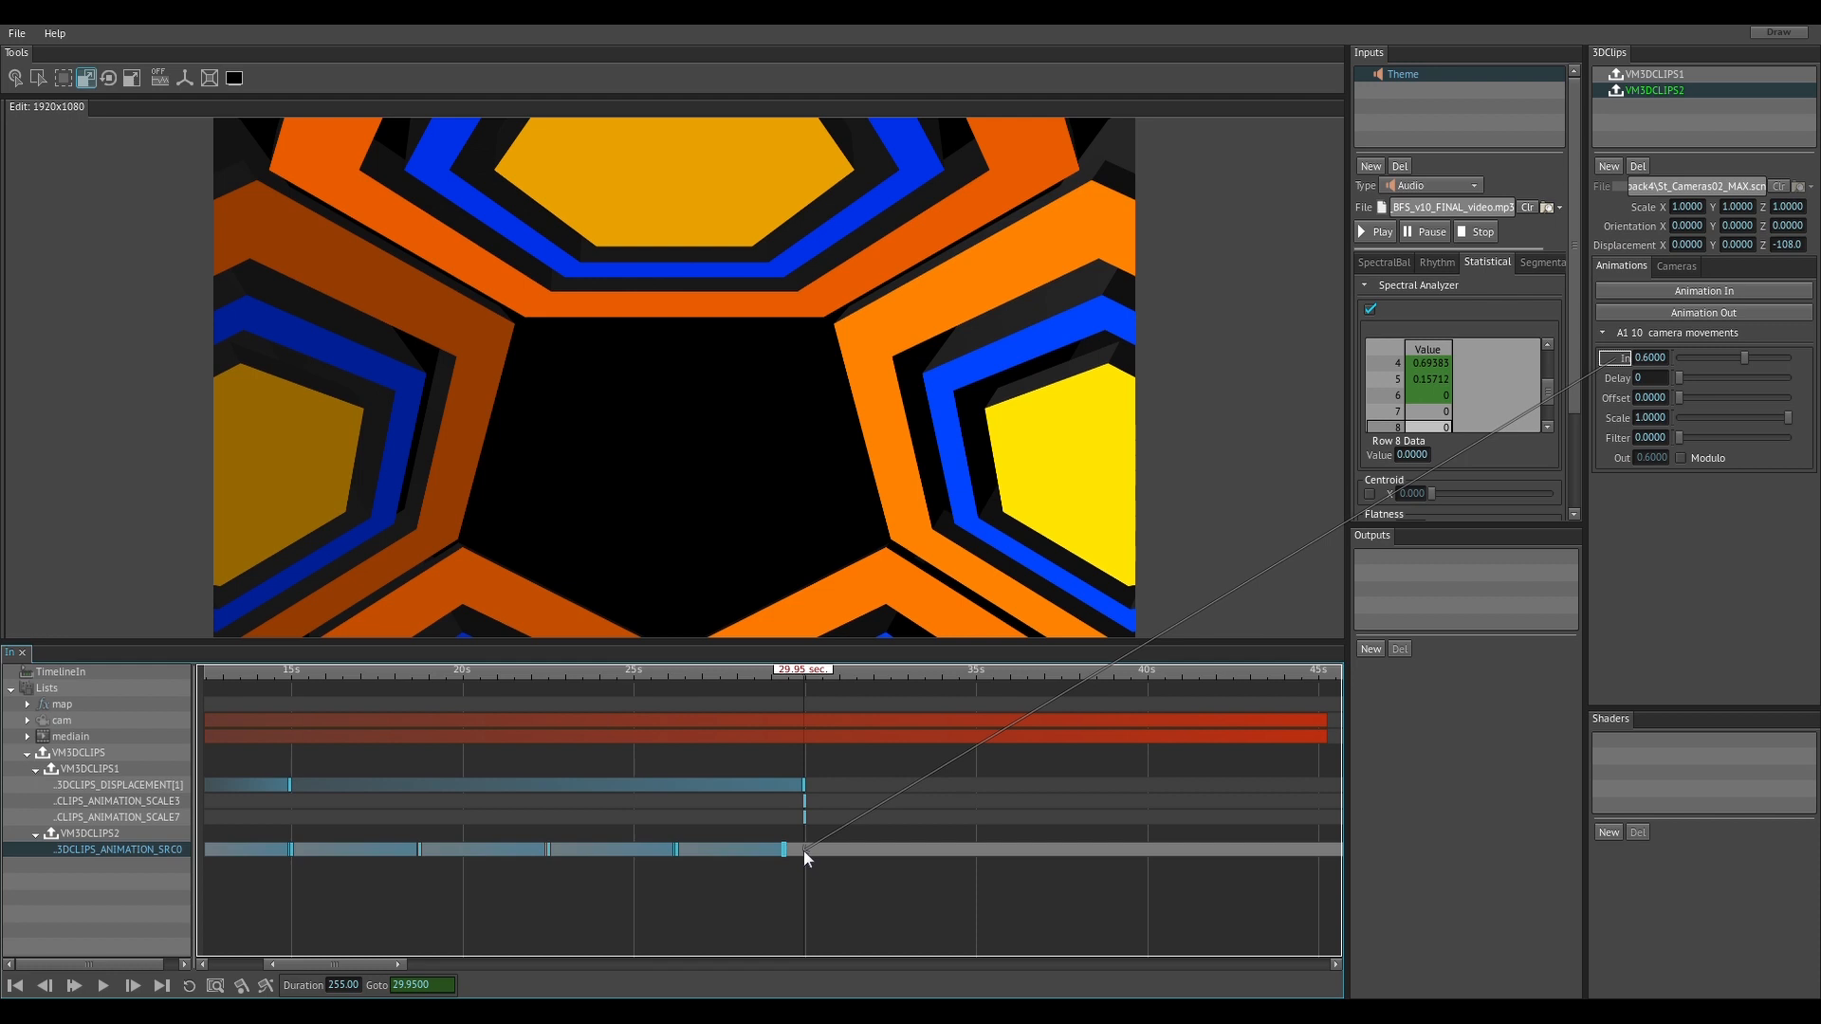
drag(804, 850, 805, 850)
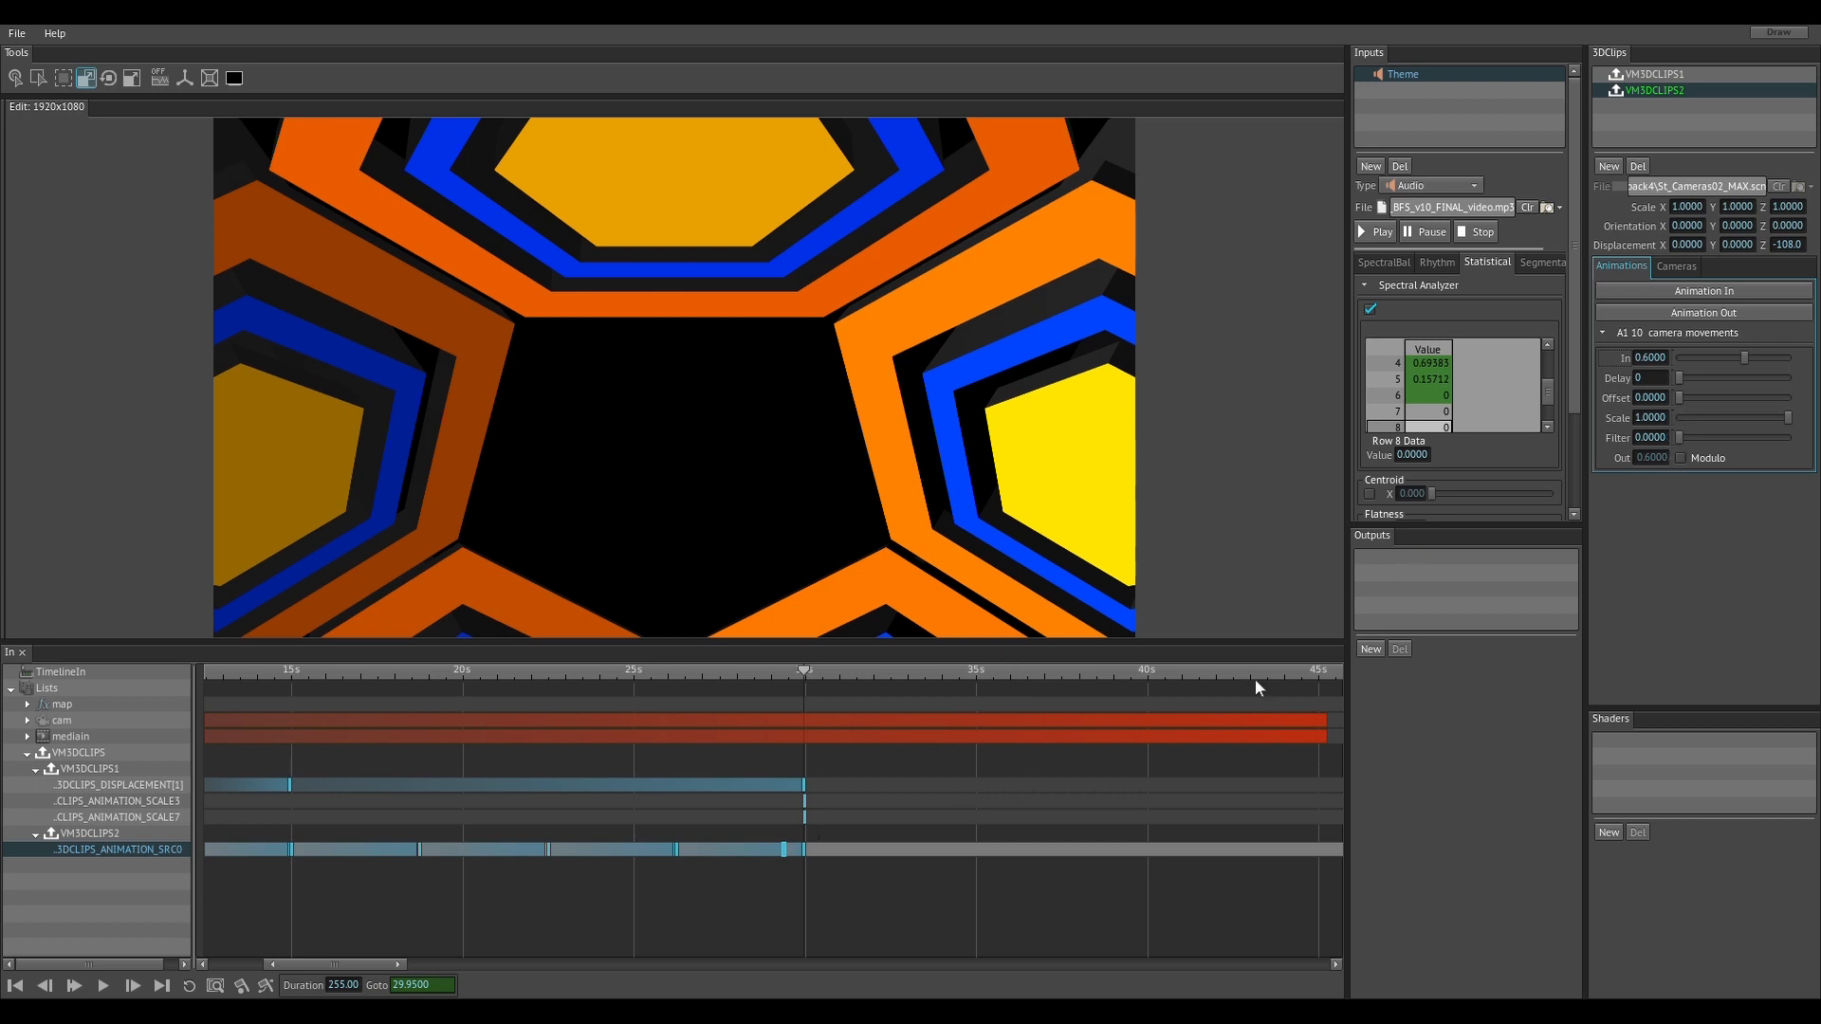
click(804, 852)
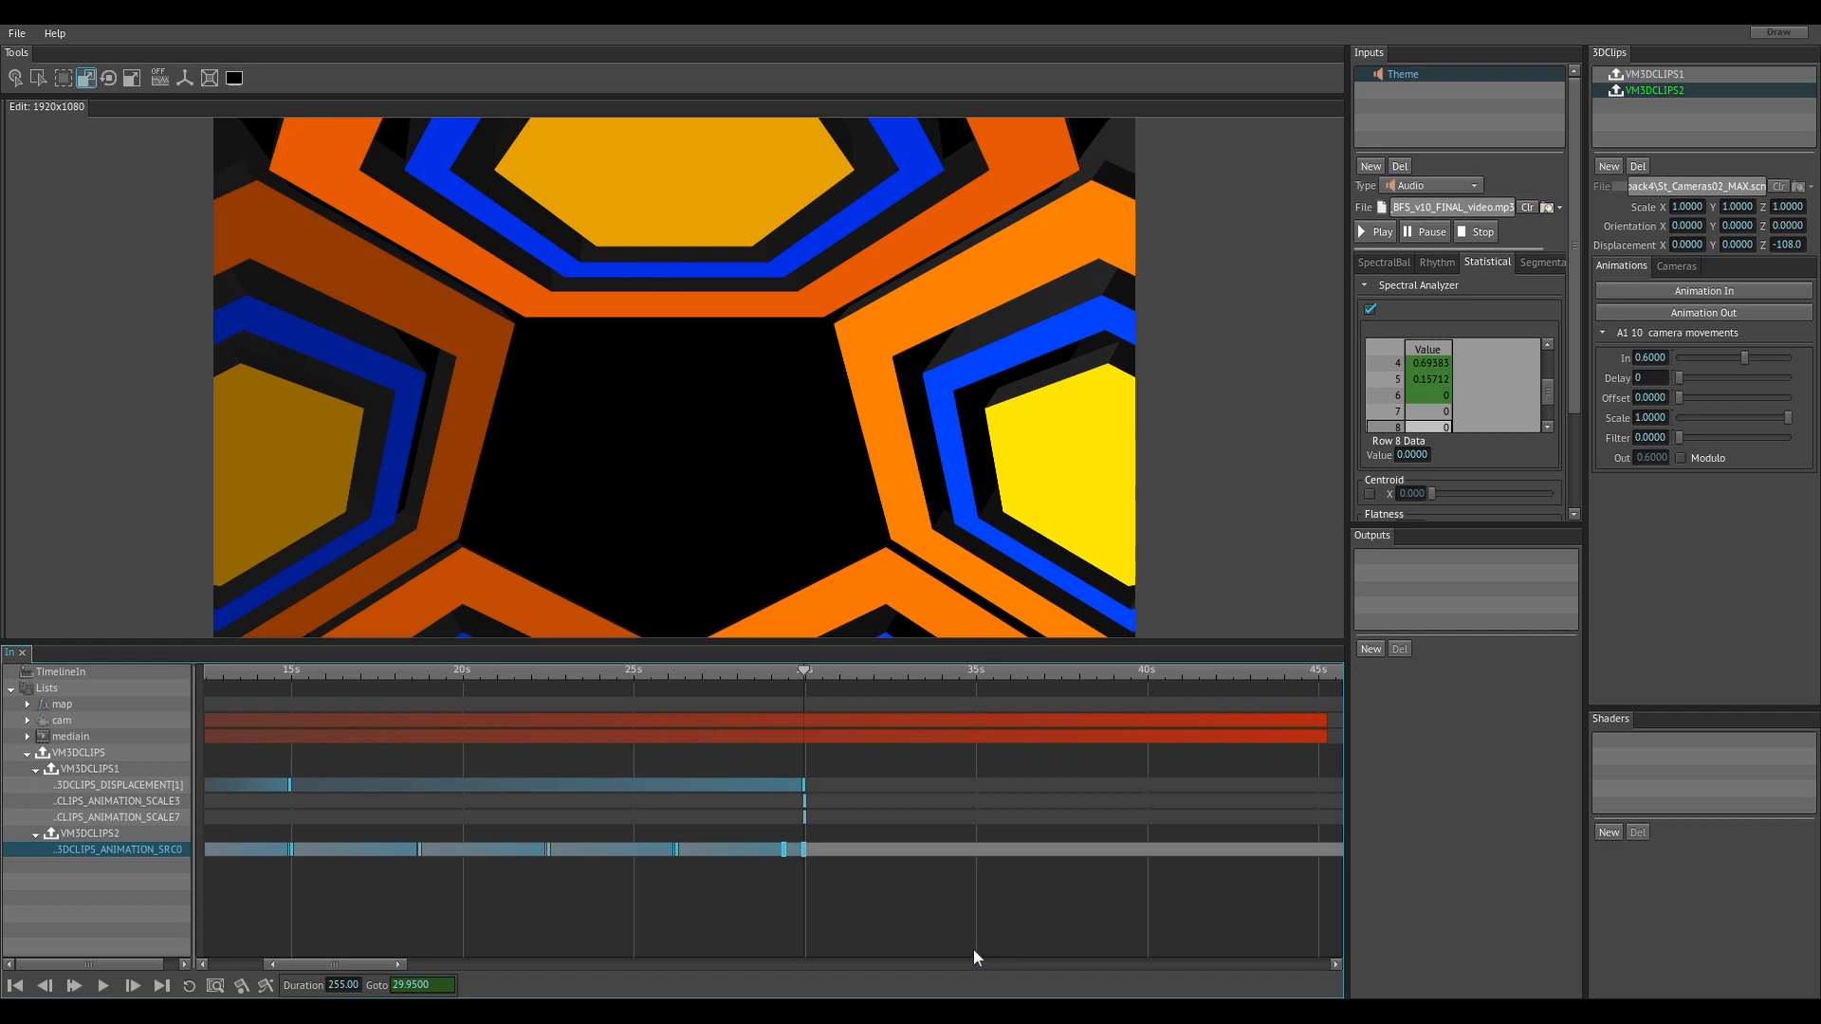
Turn off interpolation between the last two camera keyframes and move the earlier one from about 29.4 s to just before 30 s.
click(766, 943)
click(804, 849)
click(791, 863)
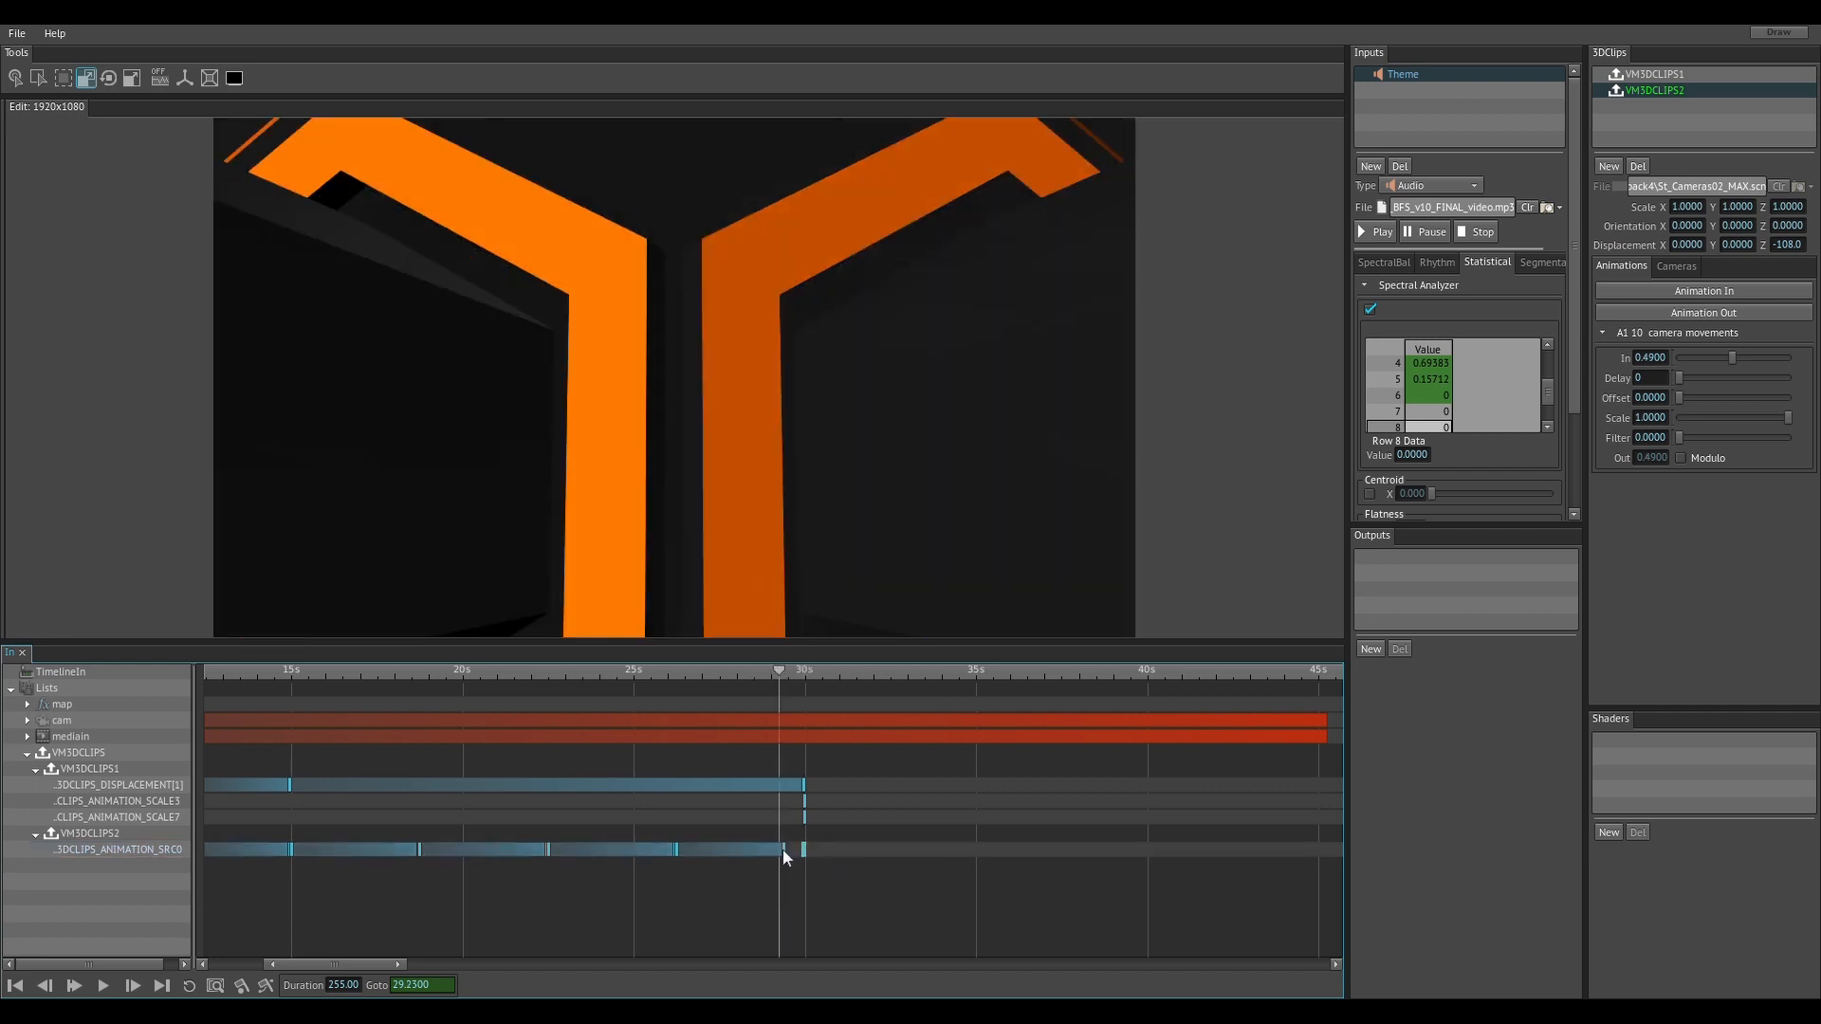
click(783, 850)
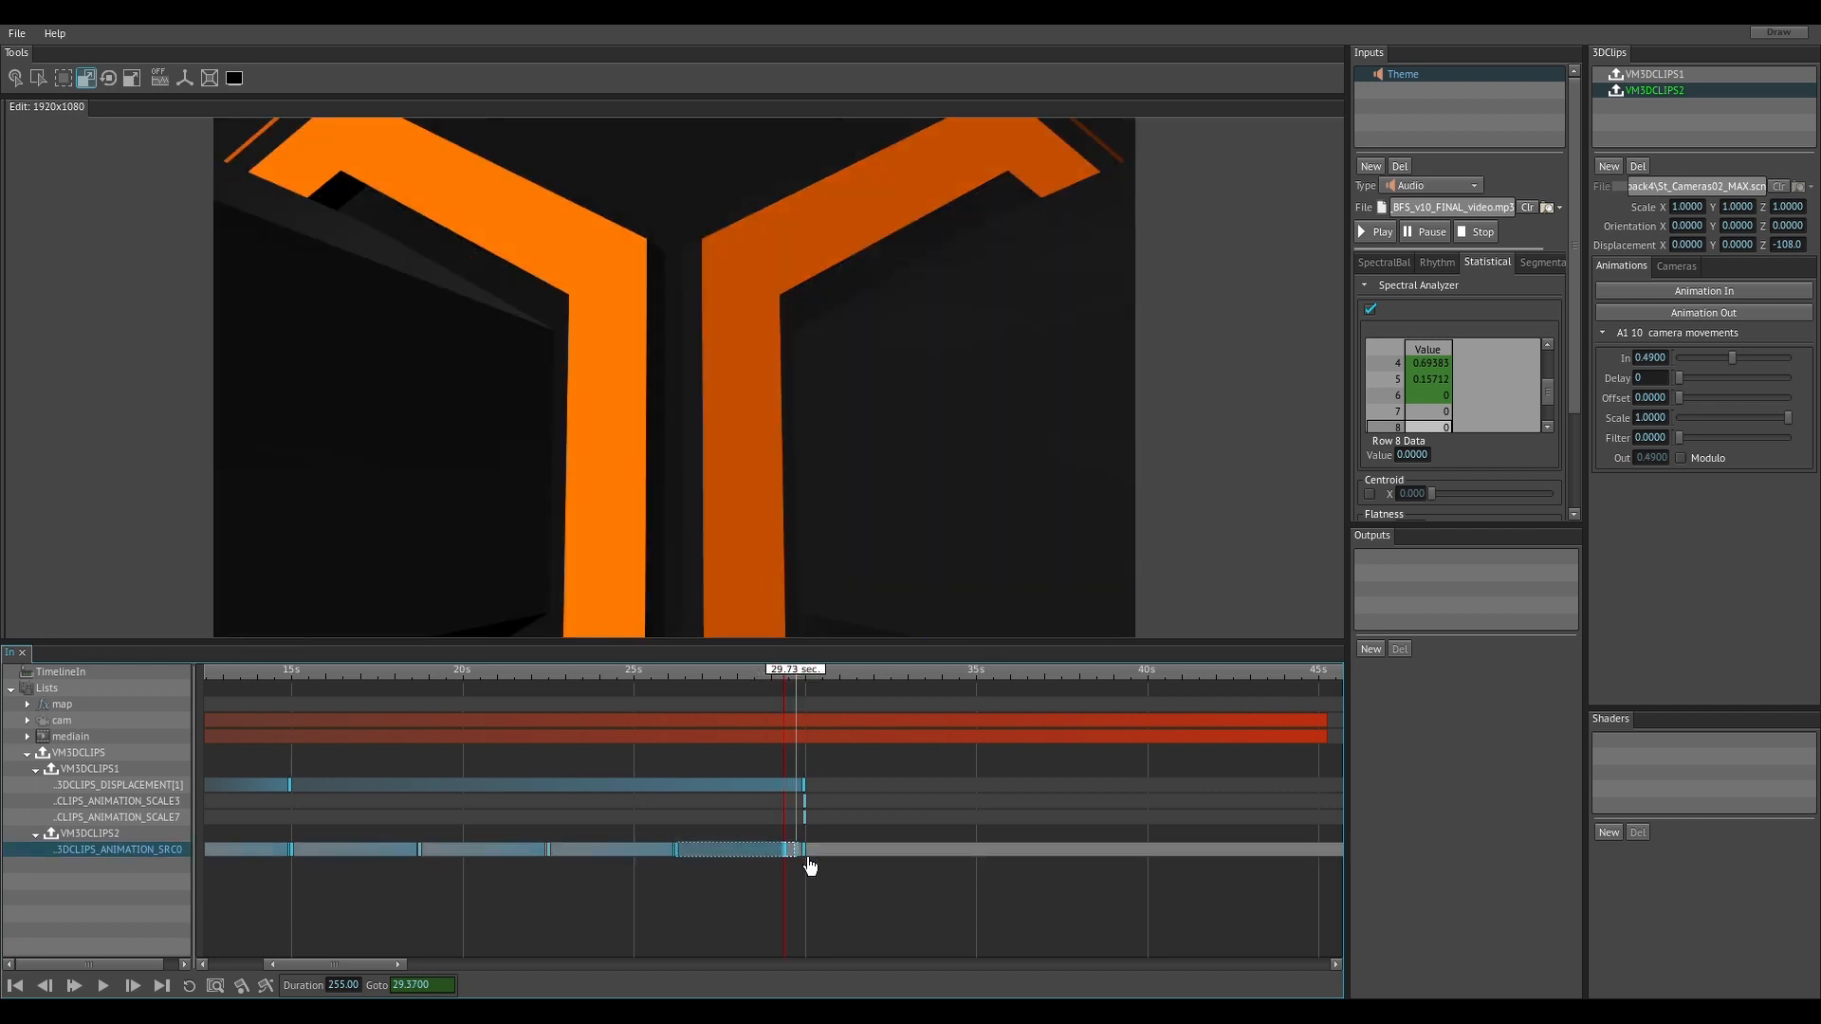
drag(808, 859, 801, 852)
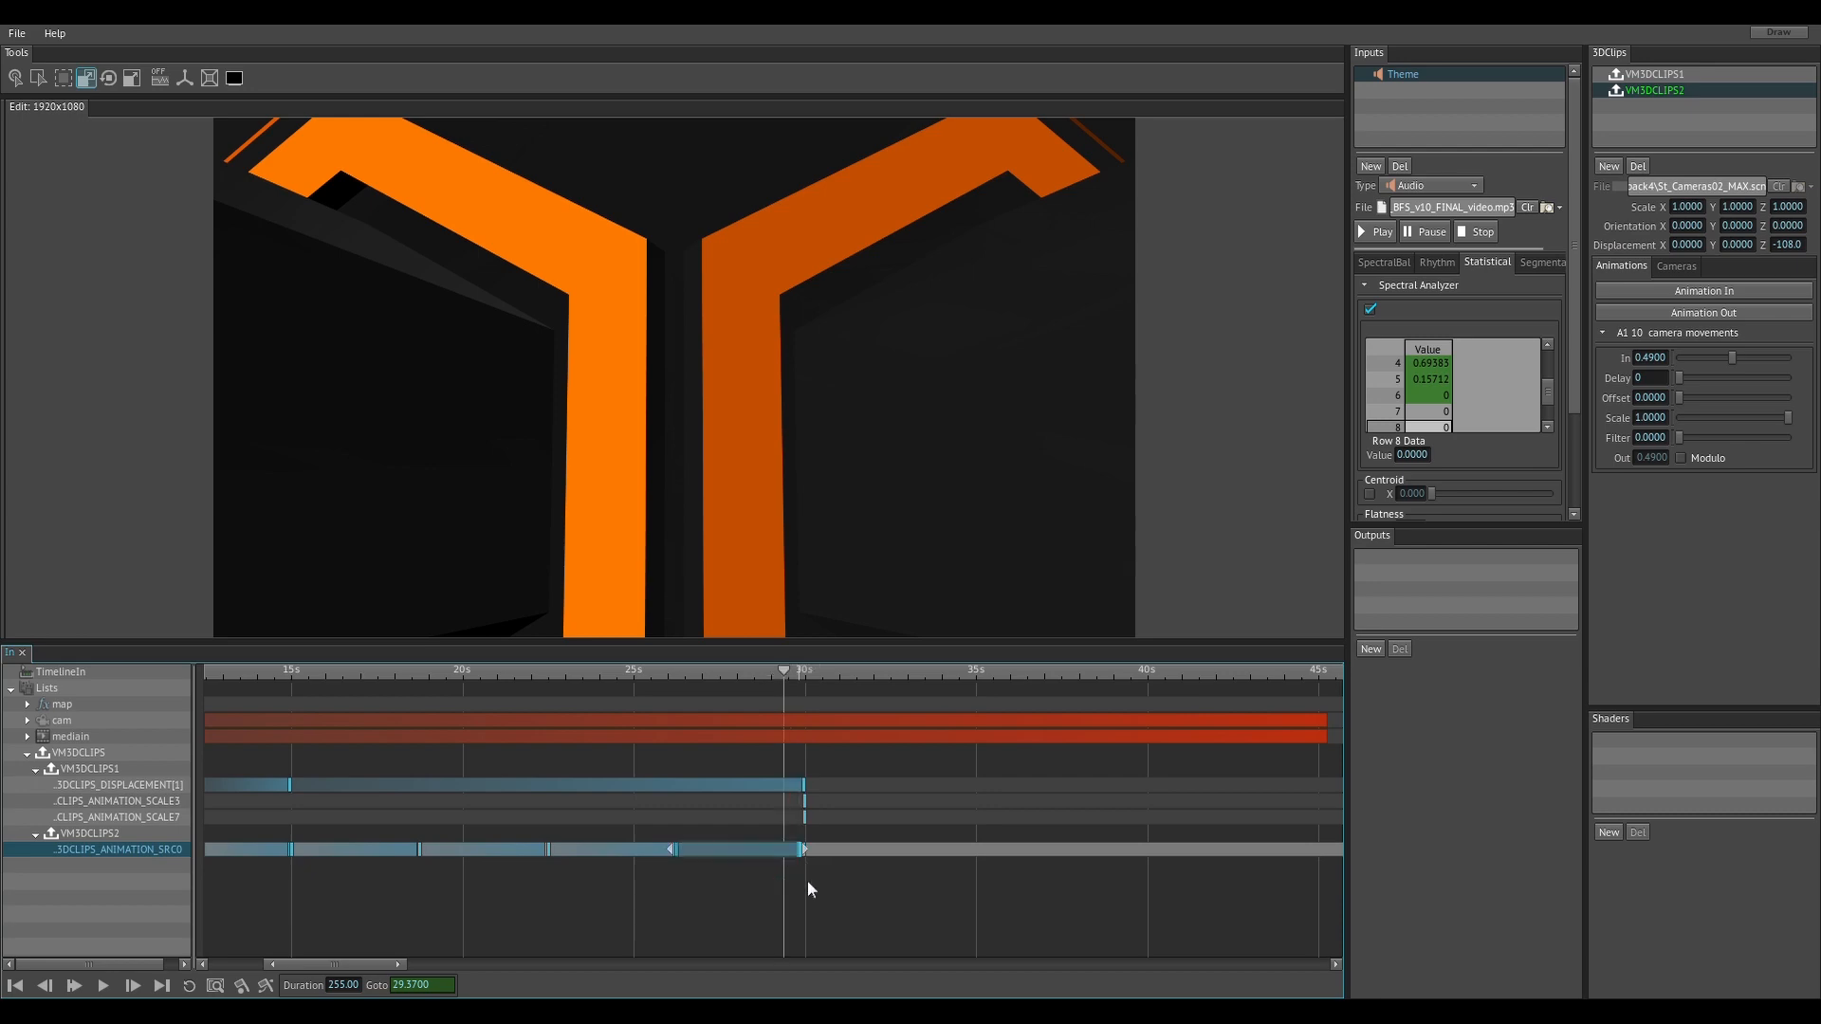
Play the timeline from shortly before 30 s to check the abrupt camera change.
click(102, 987)
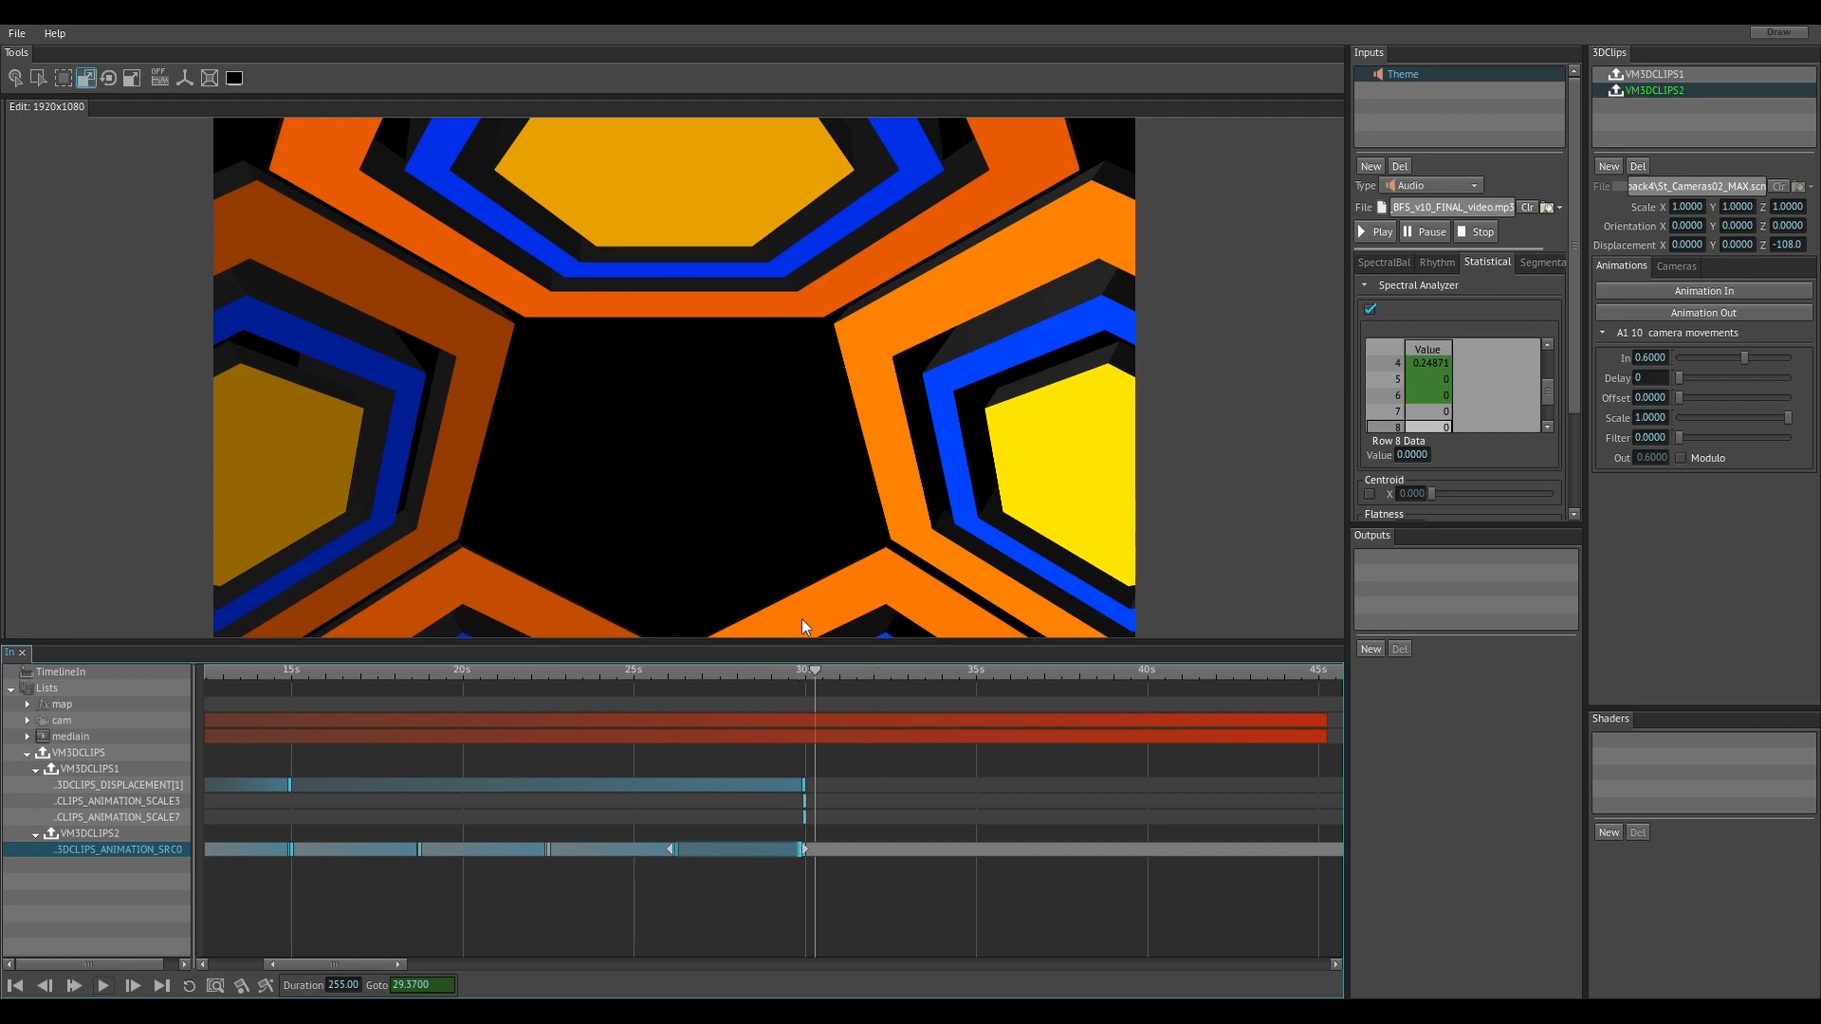
click(757, 673)
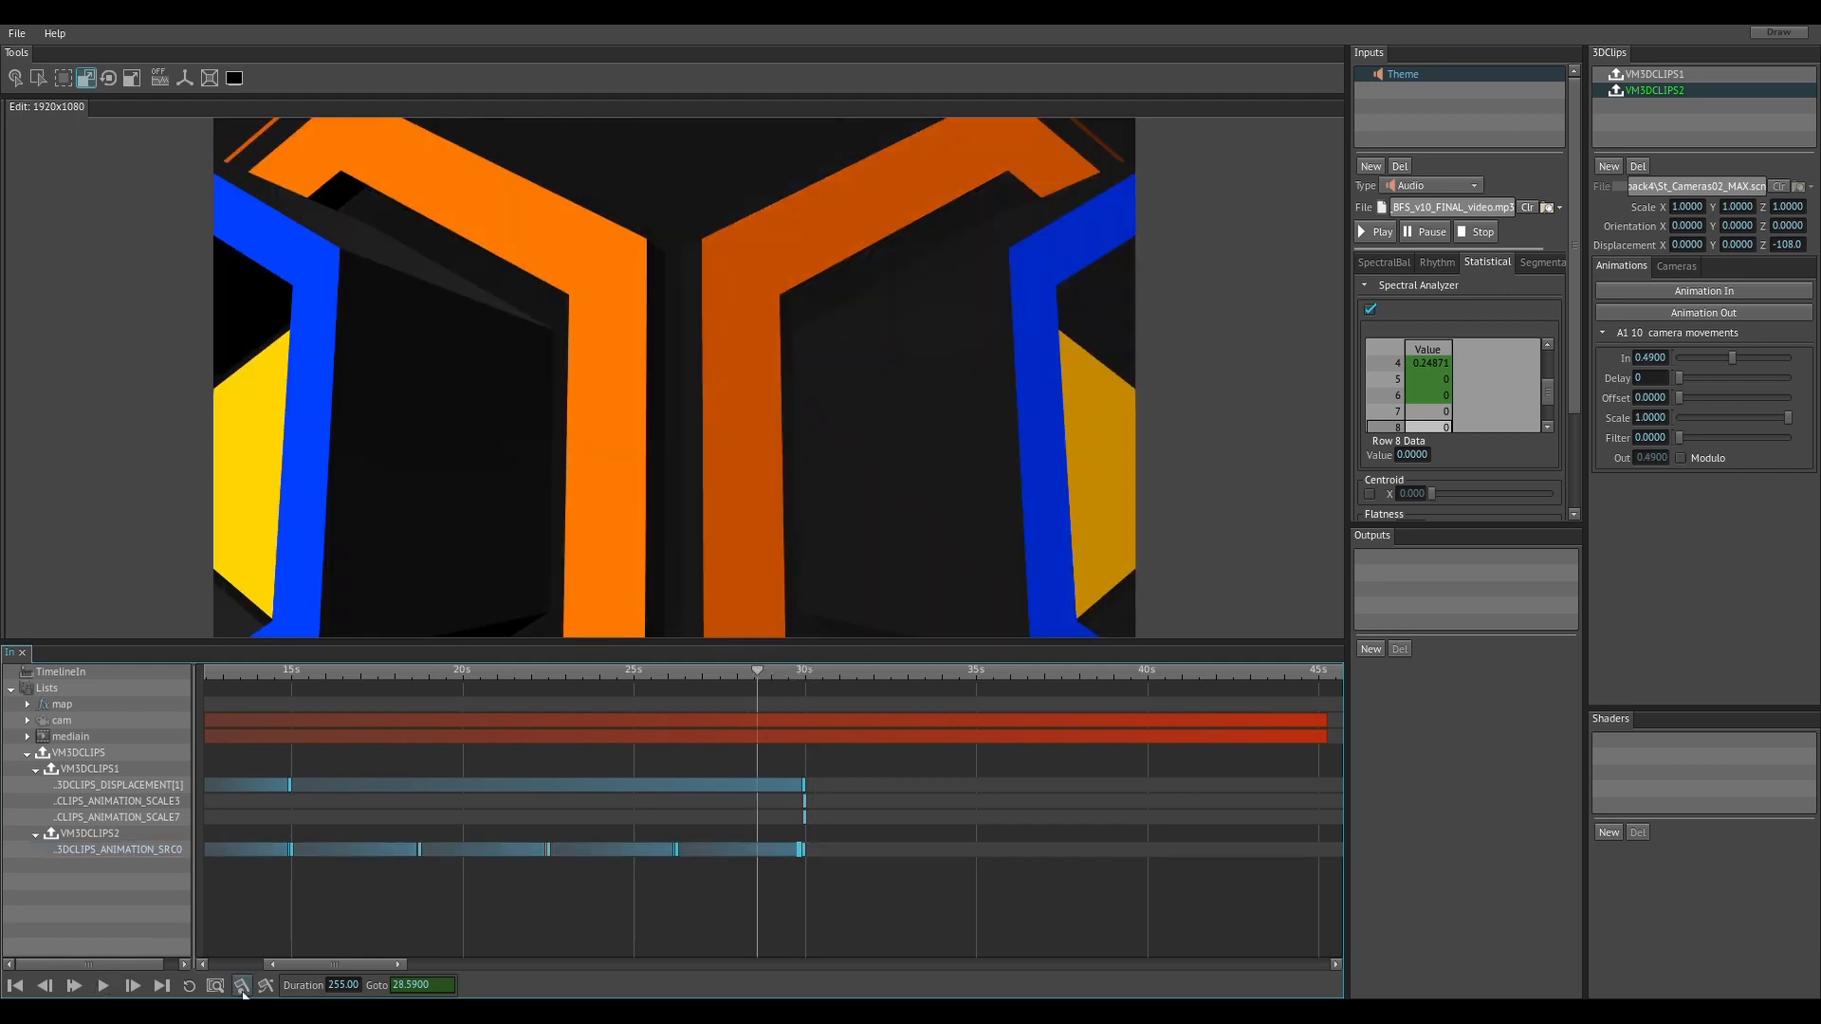
click(103, 986)
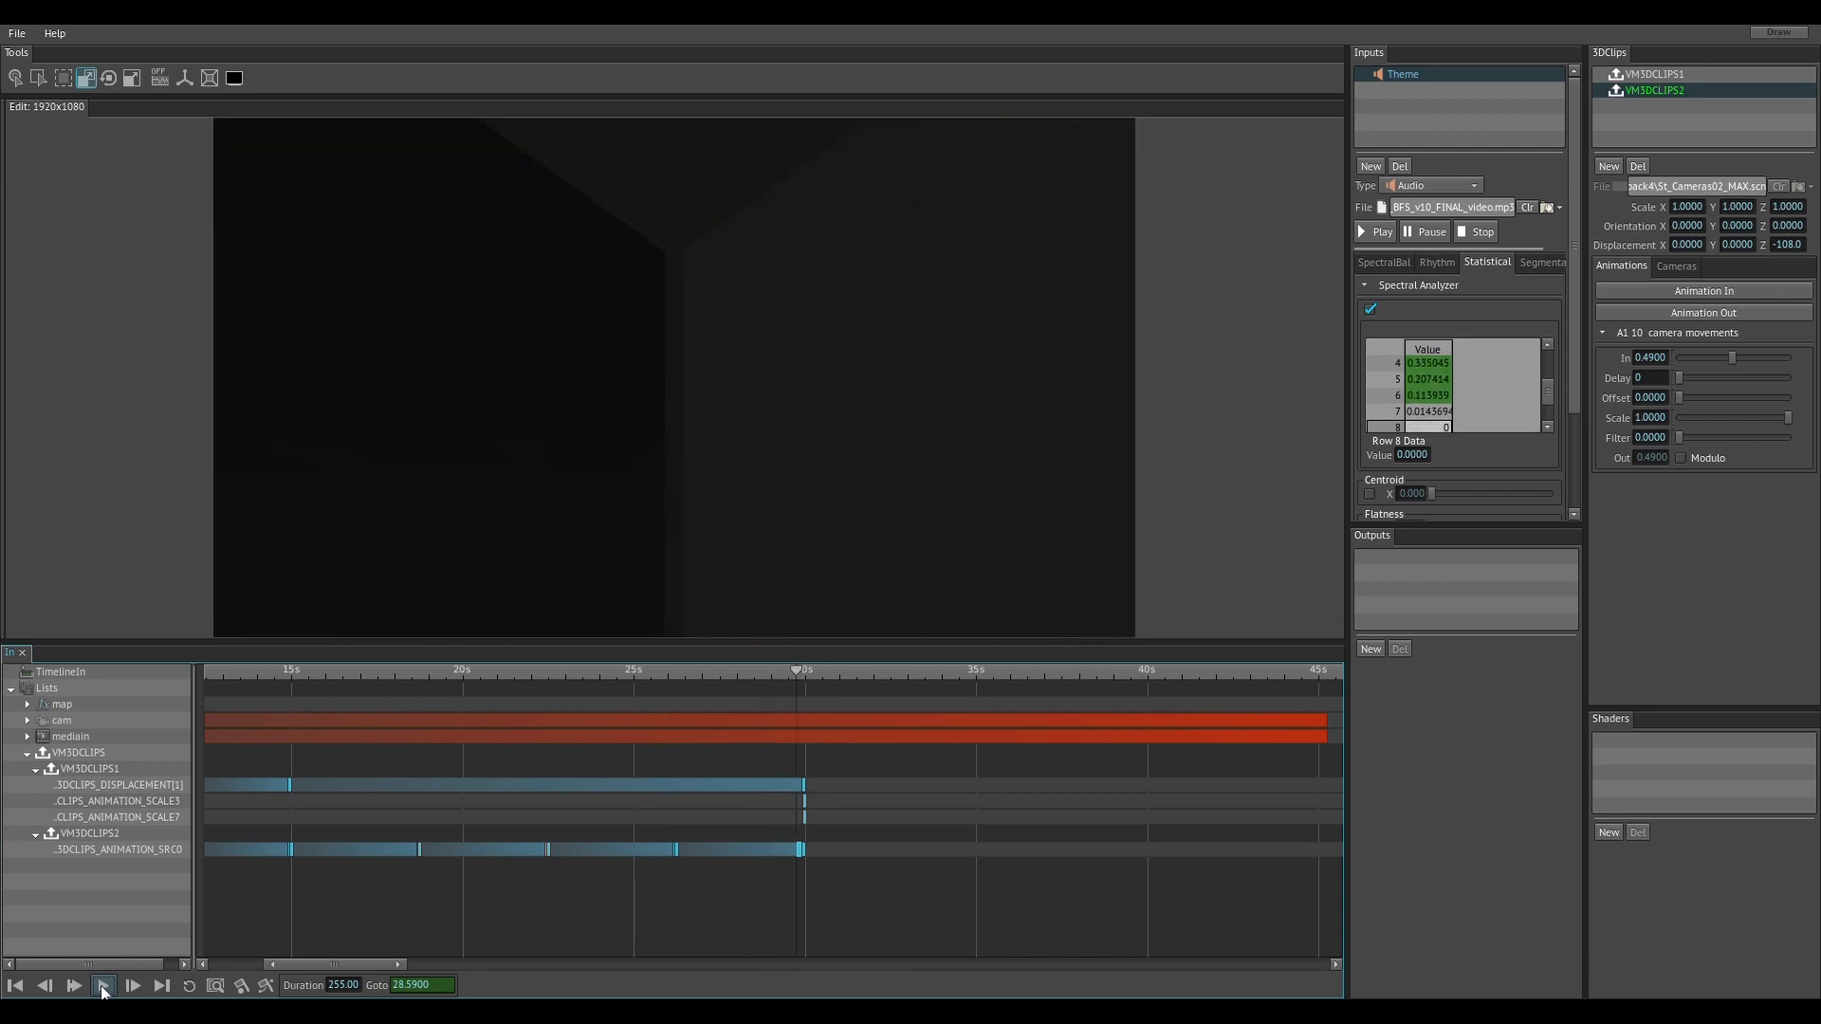
click(103, 987)
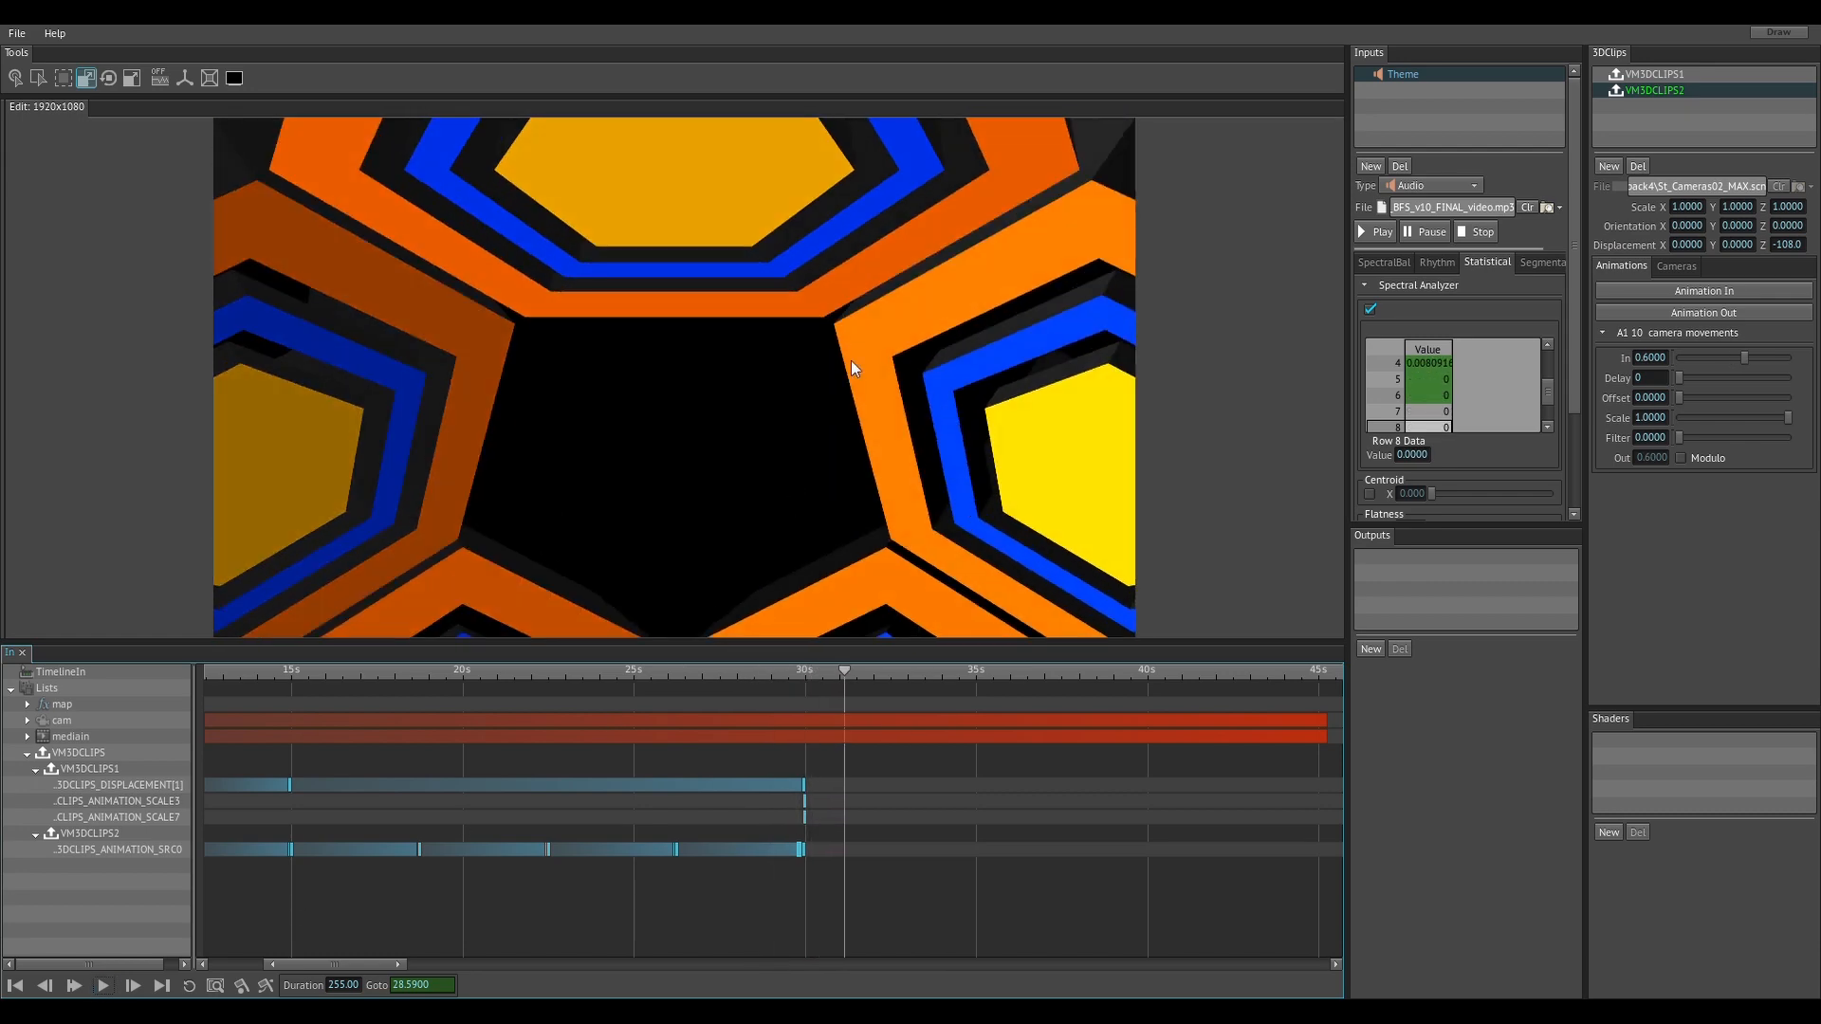
Position the time cursor at about 30 s and set the Y Displacement of VM3DCLIPS1 to 400.
click(805, 674)
click(805, 671)
click(1660, 73)
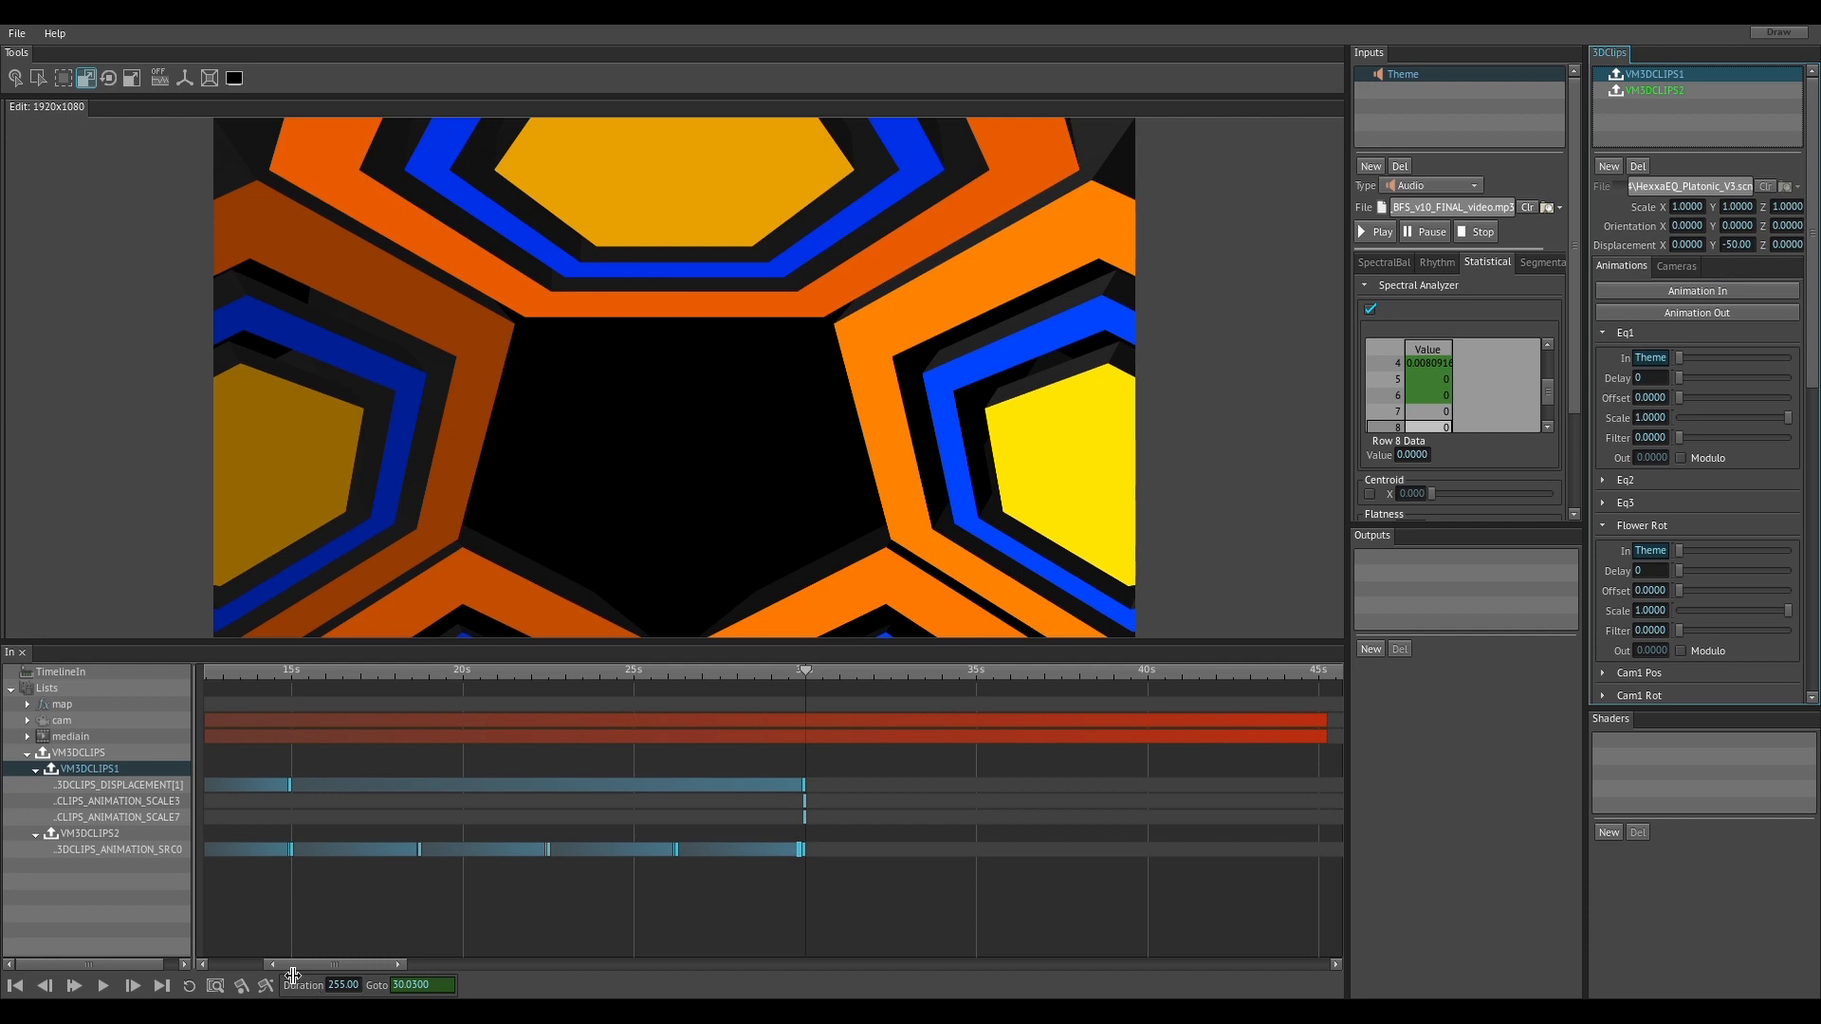
drag(269, 969, 217, 975)
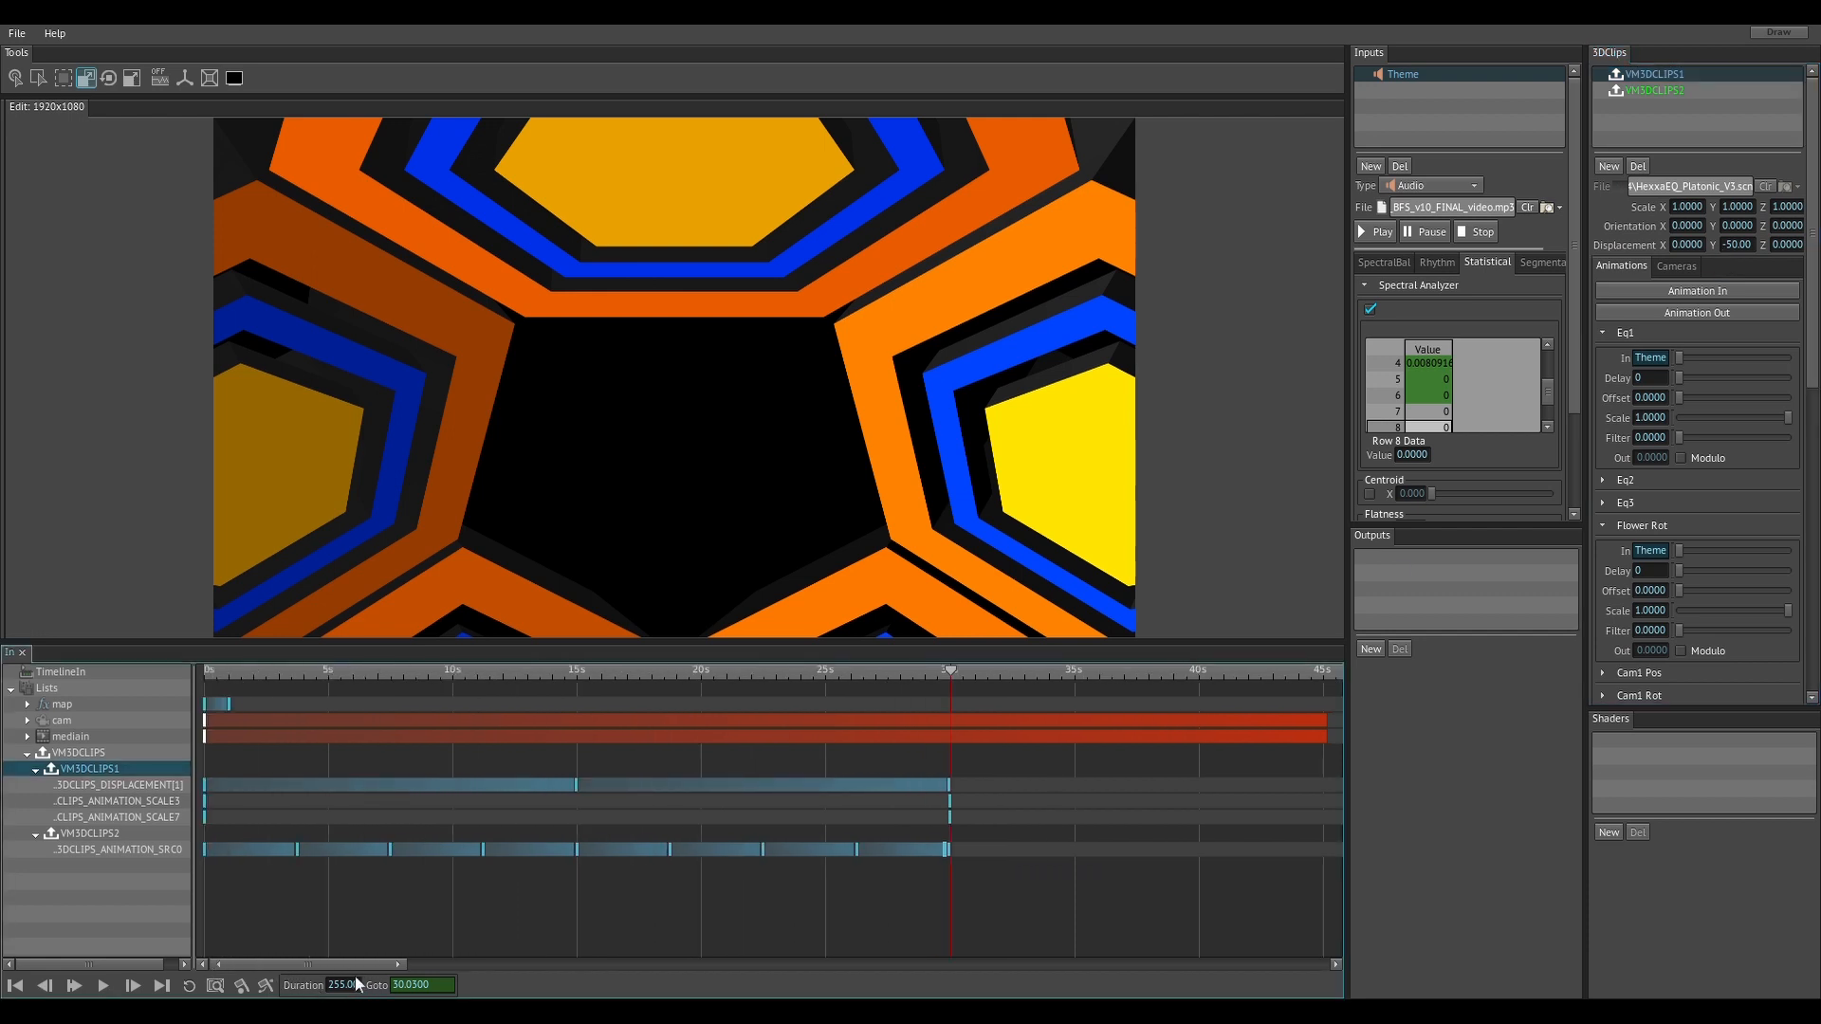
drag(341, 965, 392, 965)
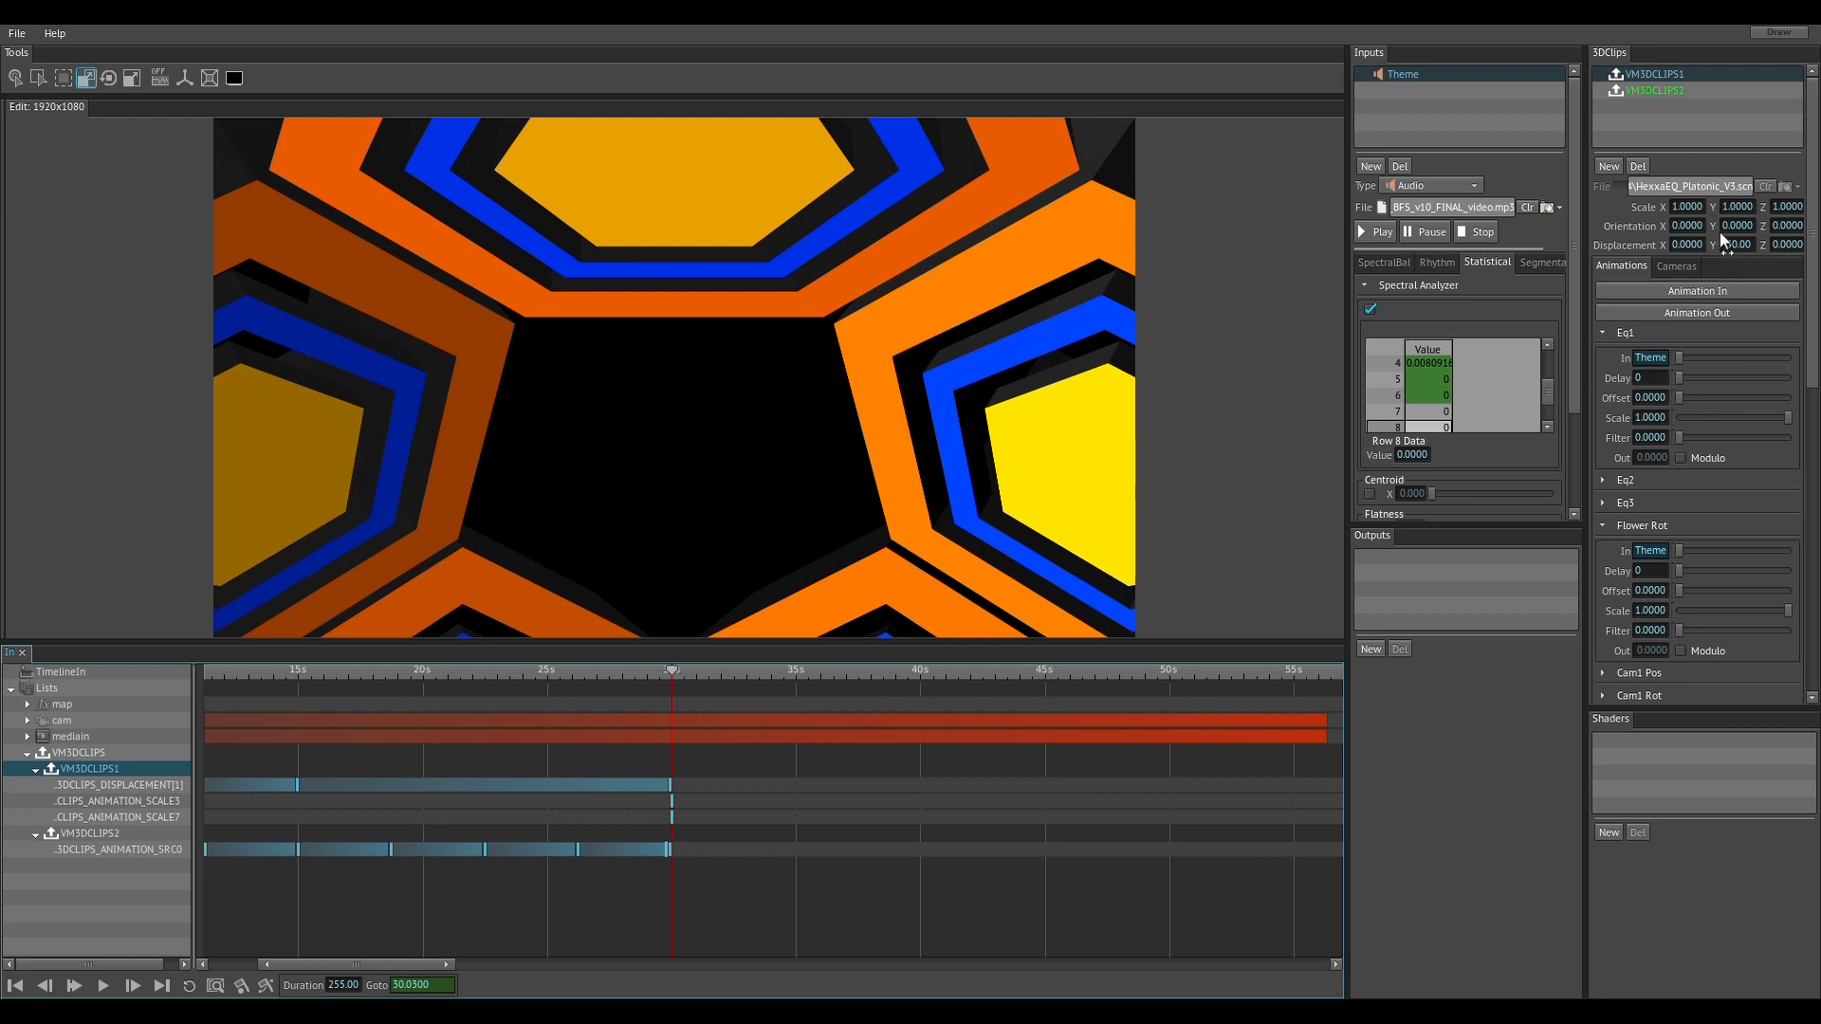
drag(1745, 242, 1820, 242)
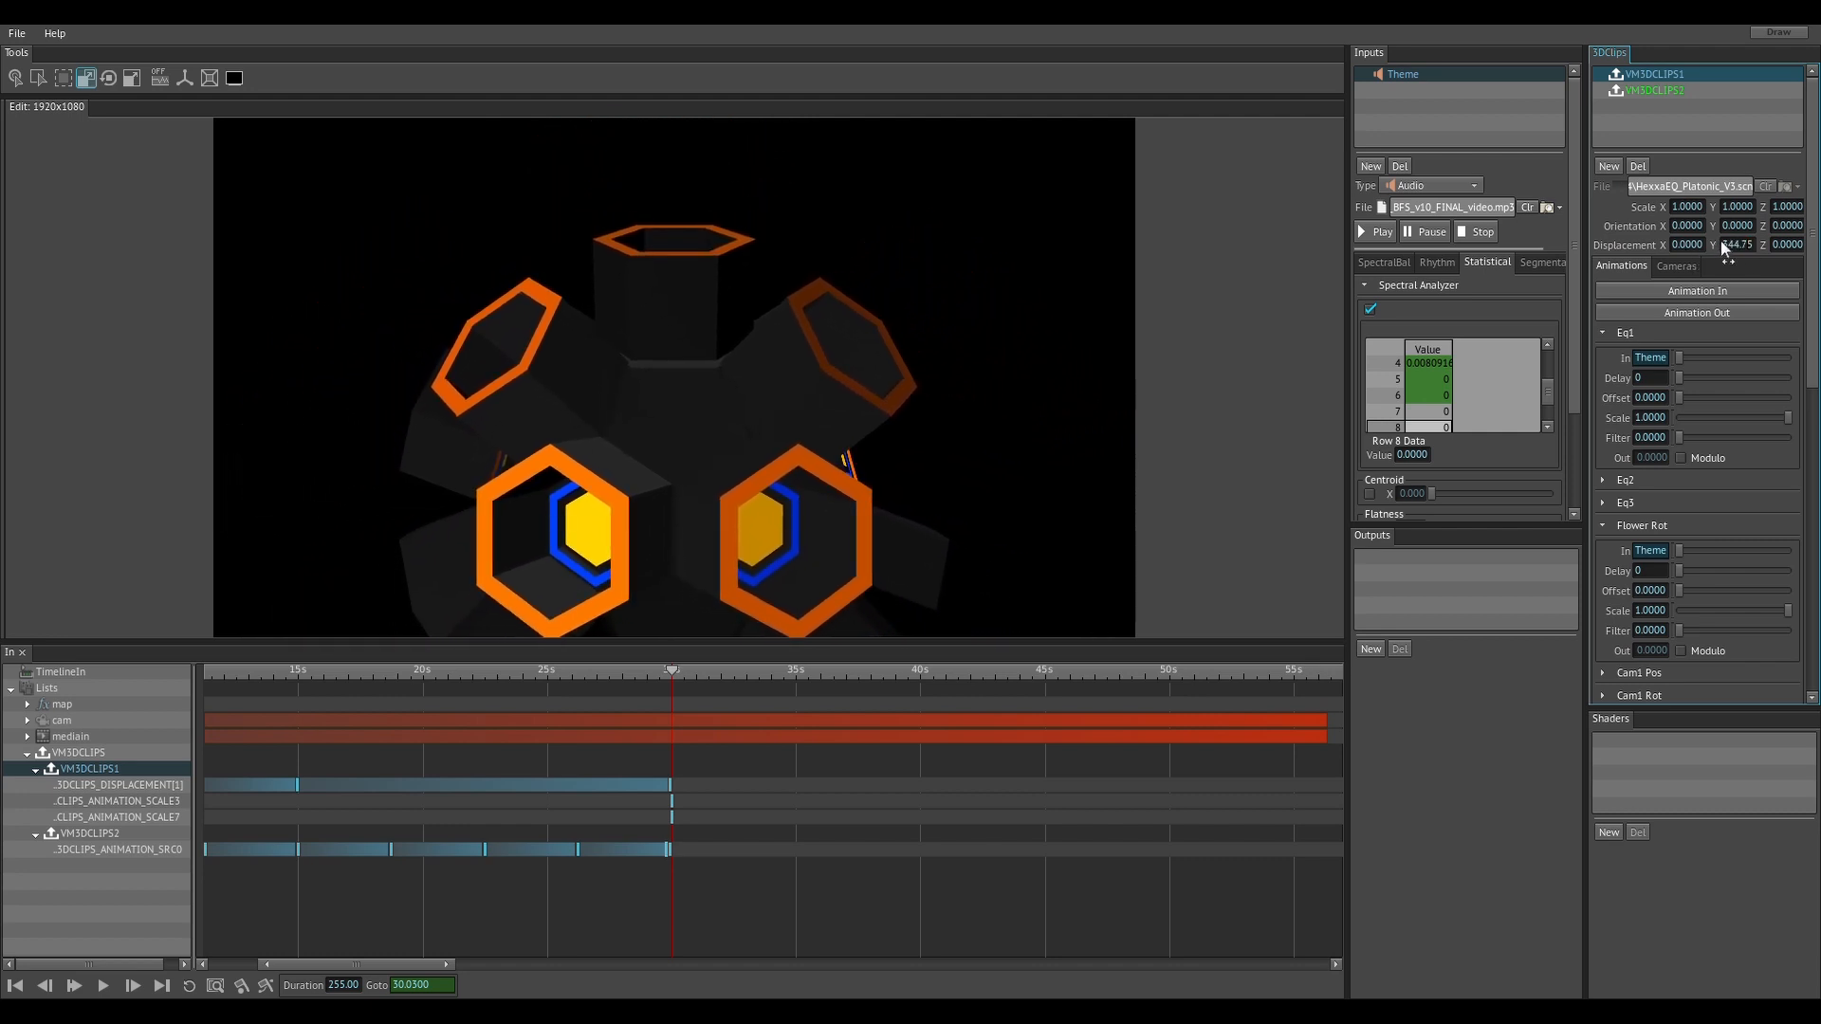
double_click(1747, 244)
text(40)
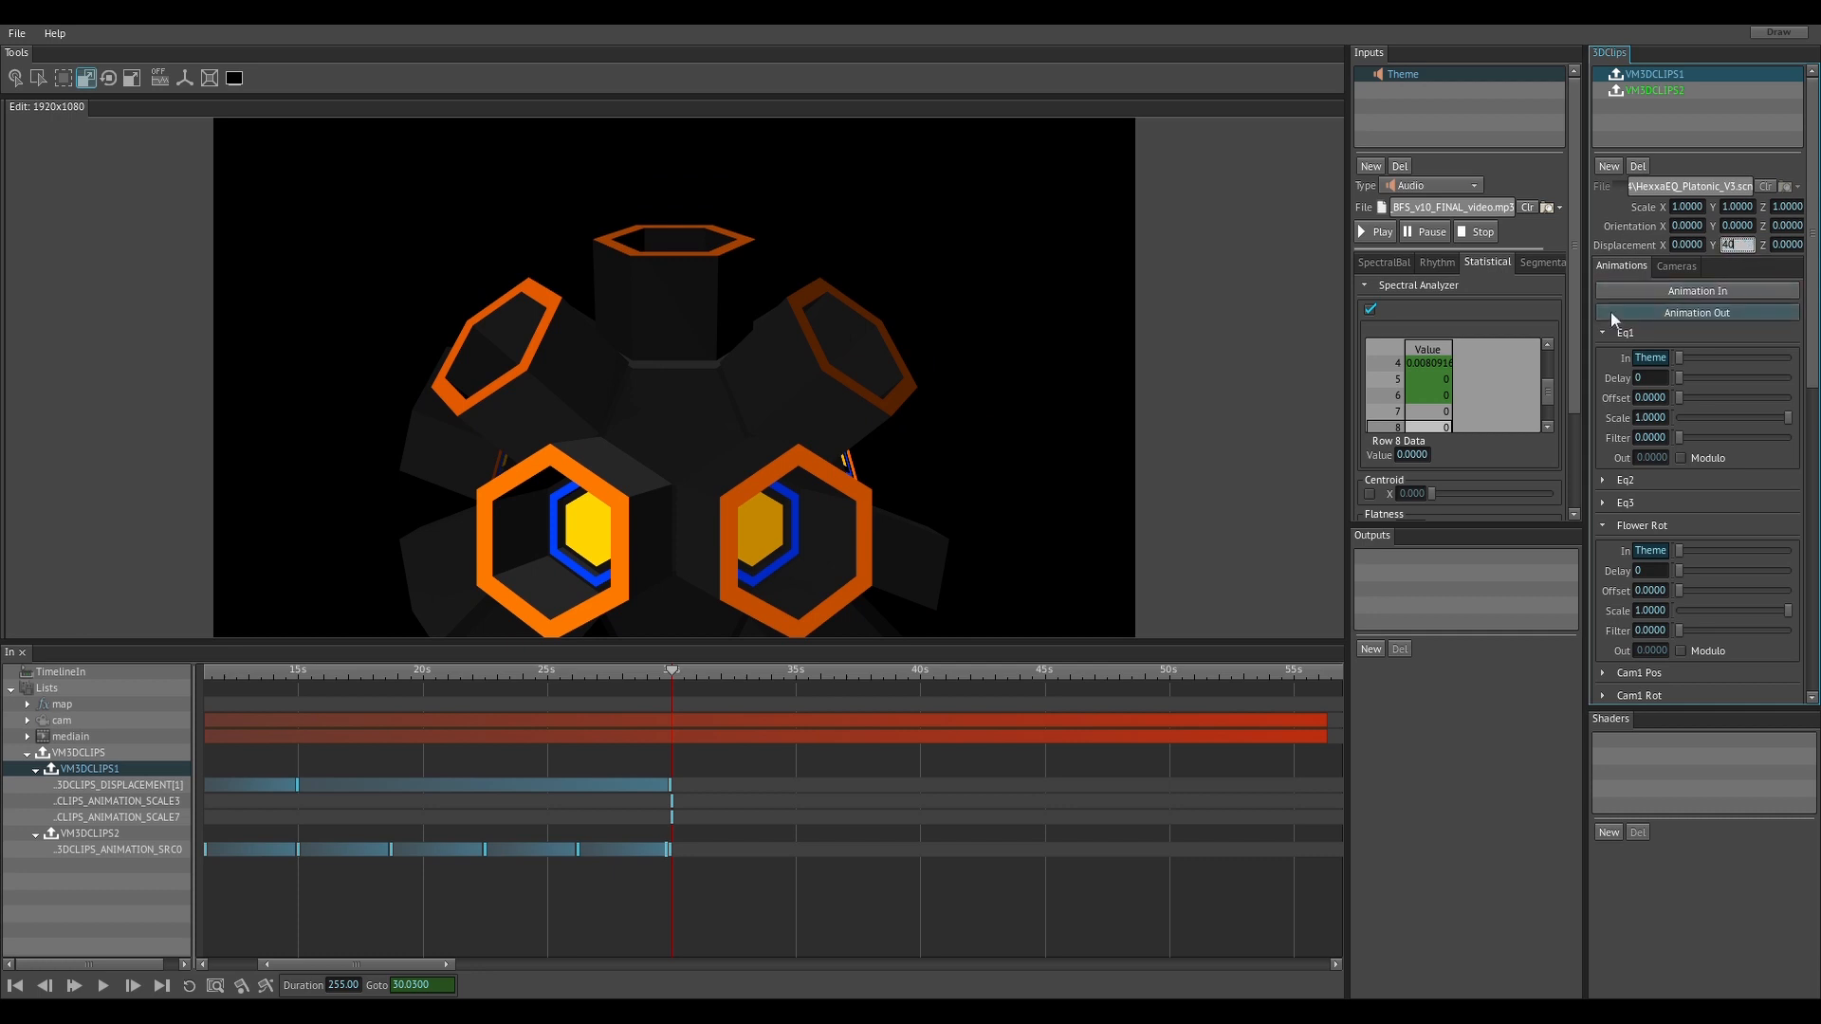
text(0)
key(Return)
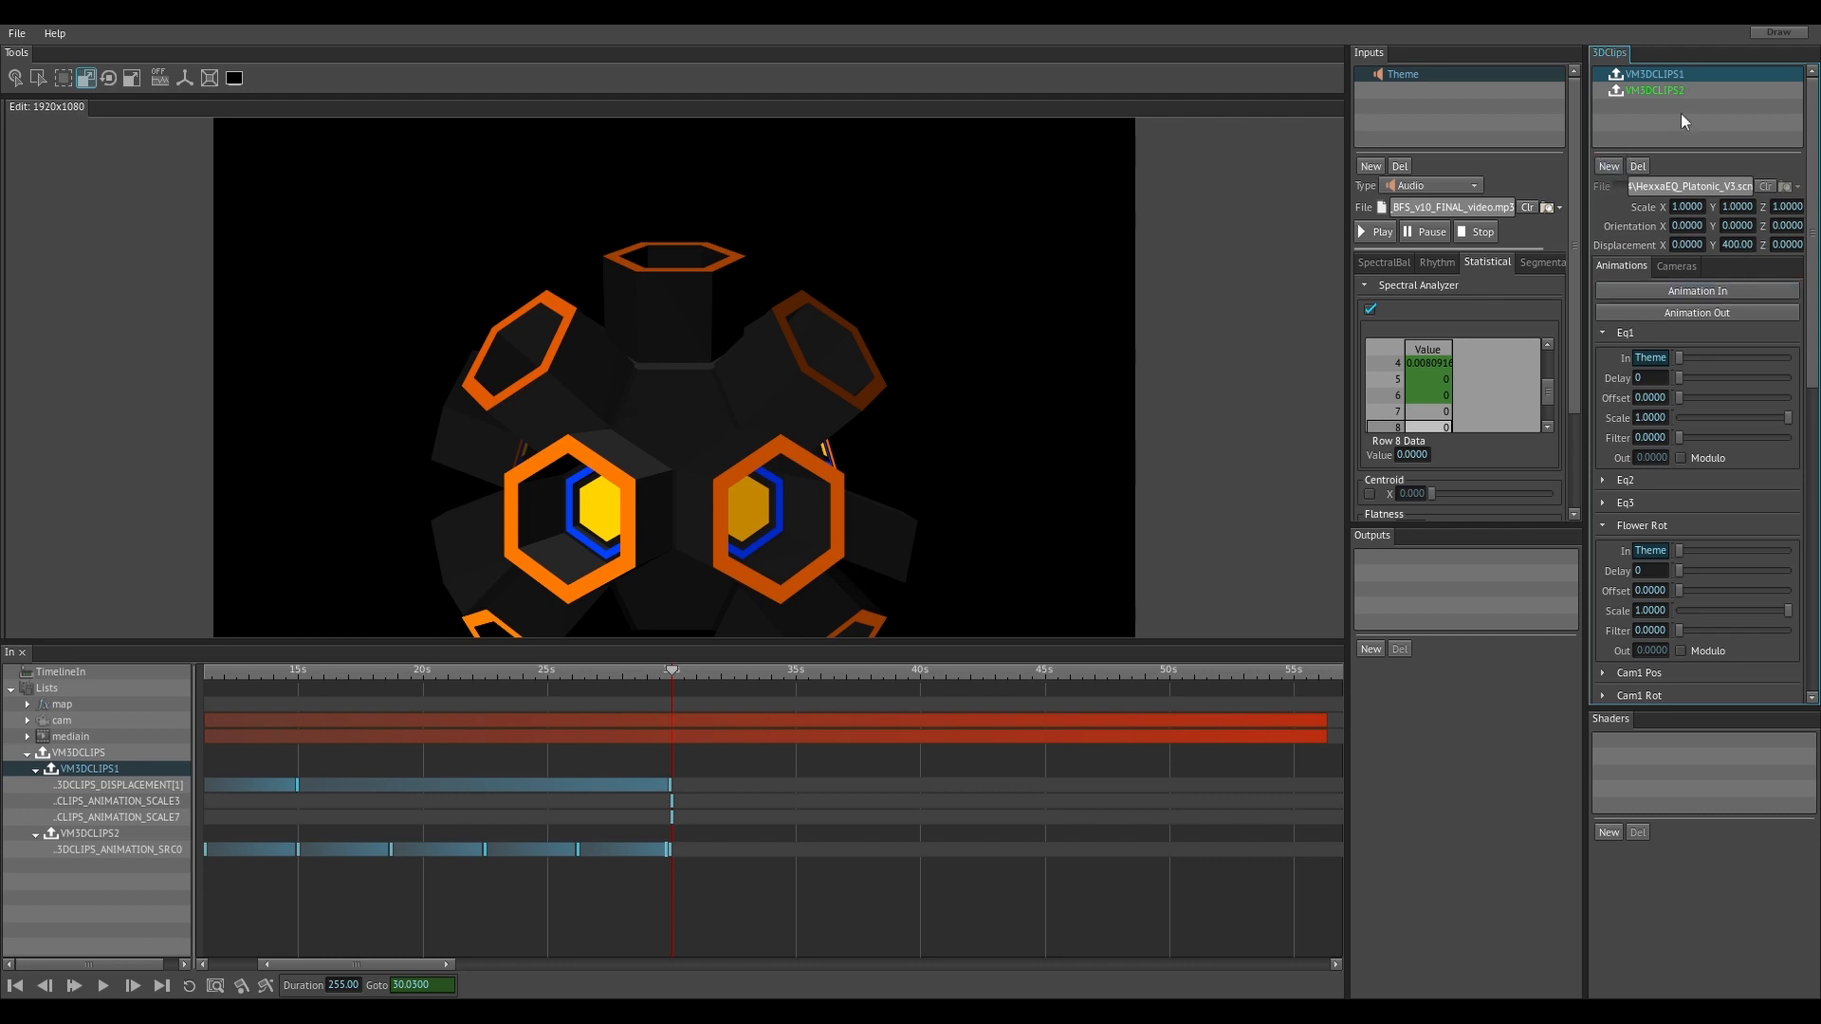
Keyframe the VM3DCLIPS1 Y Displacement of 400 at about 45 s on its displacement track.
click(1660, 92)
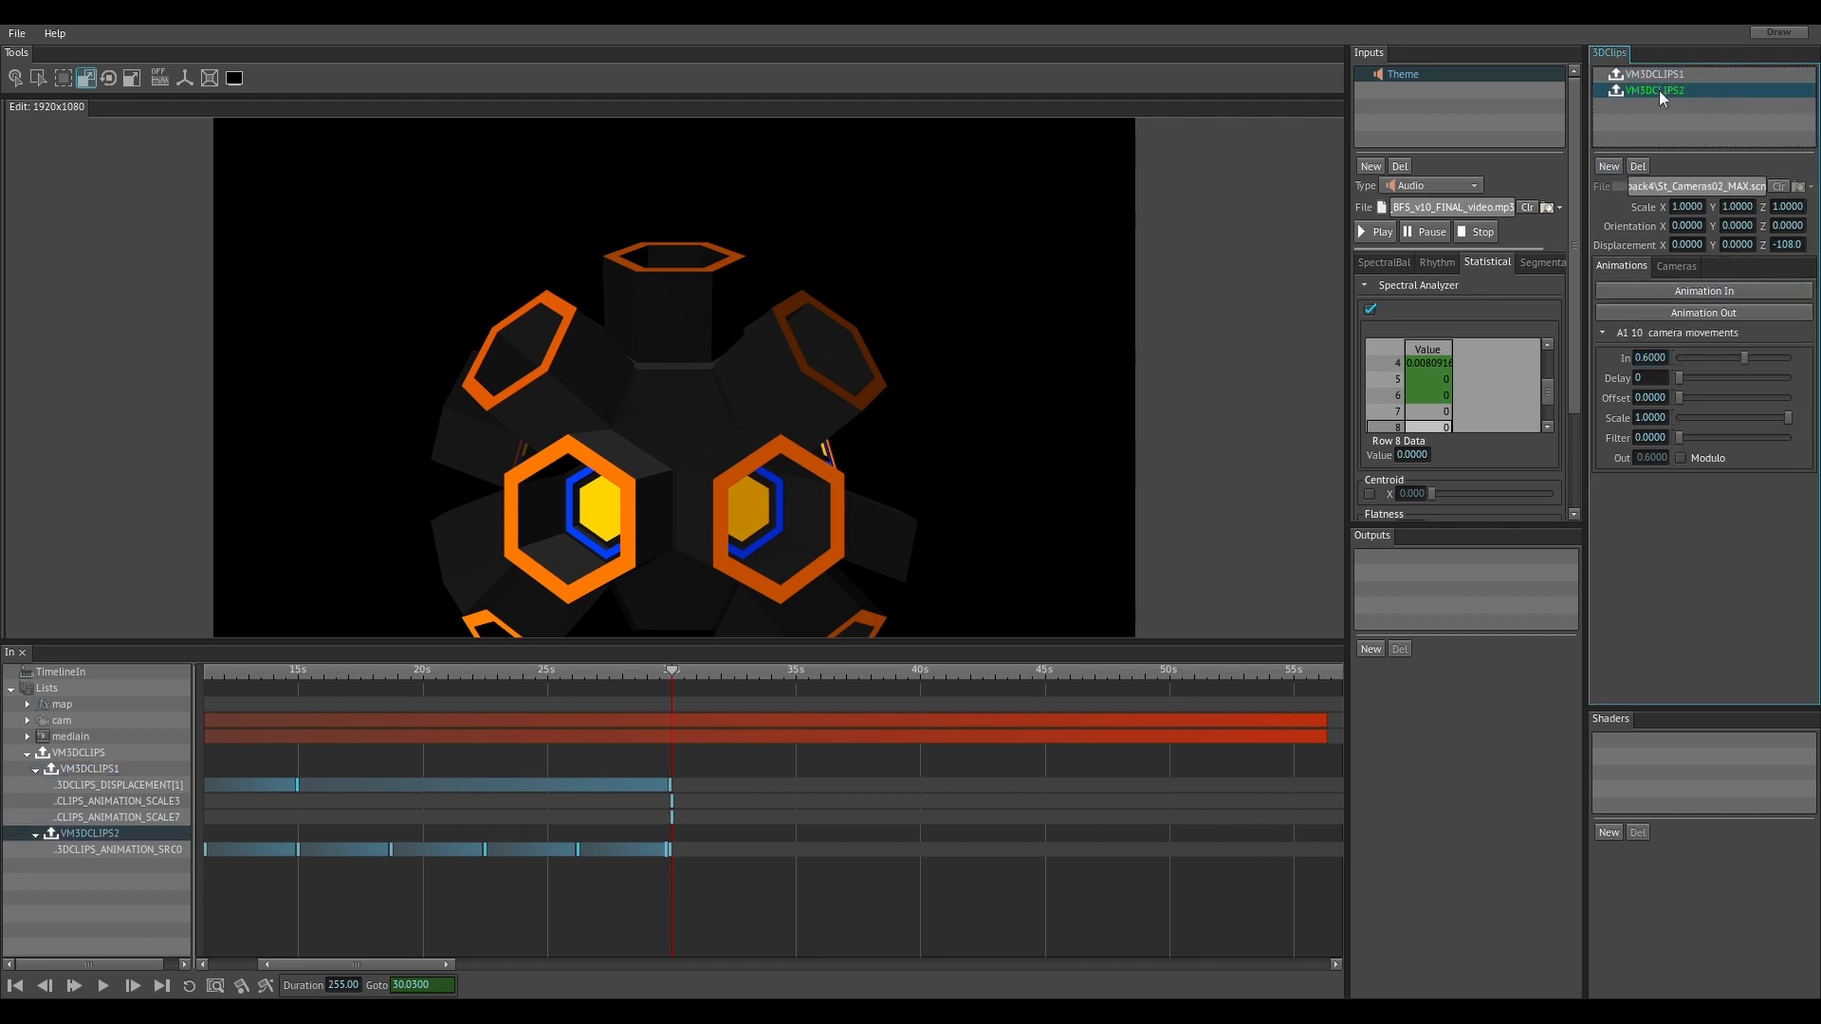
click(1658, 73)
click(1658, 92)
click(1659, 73)
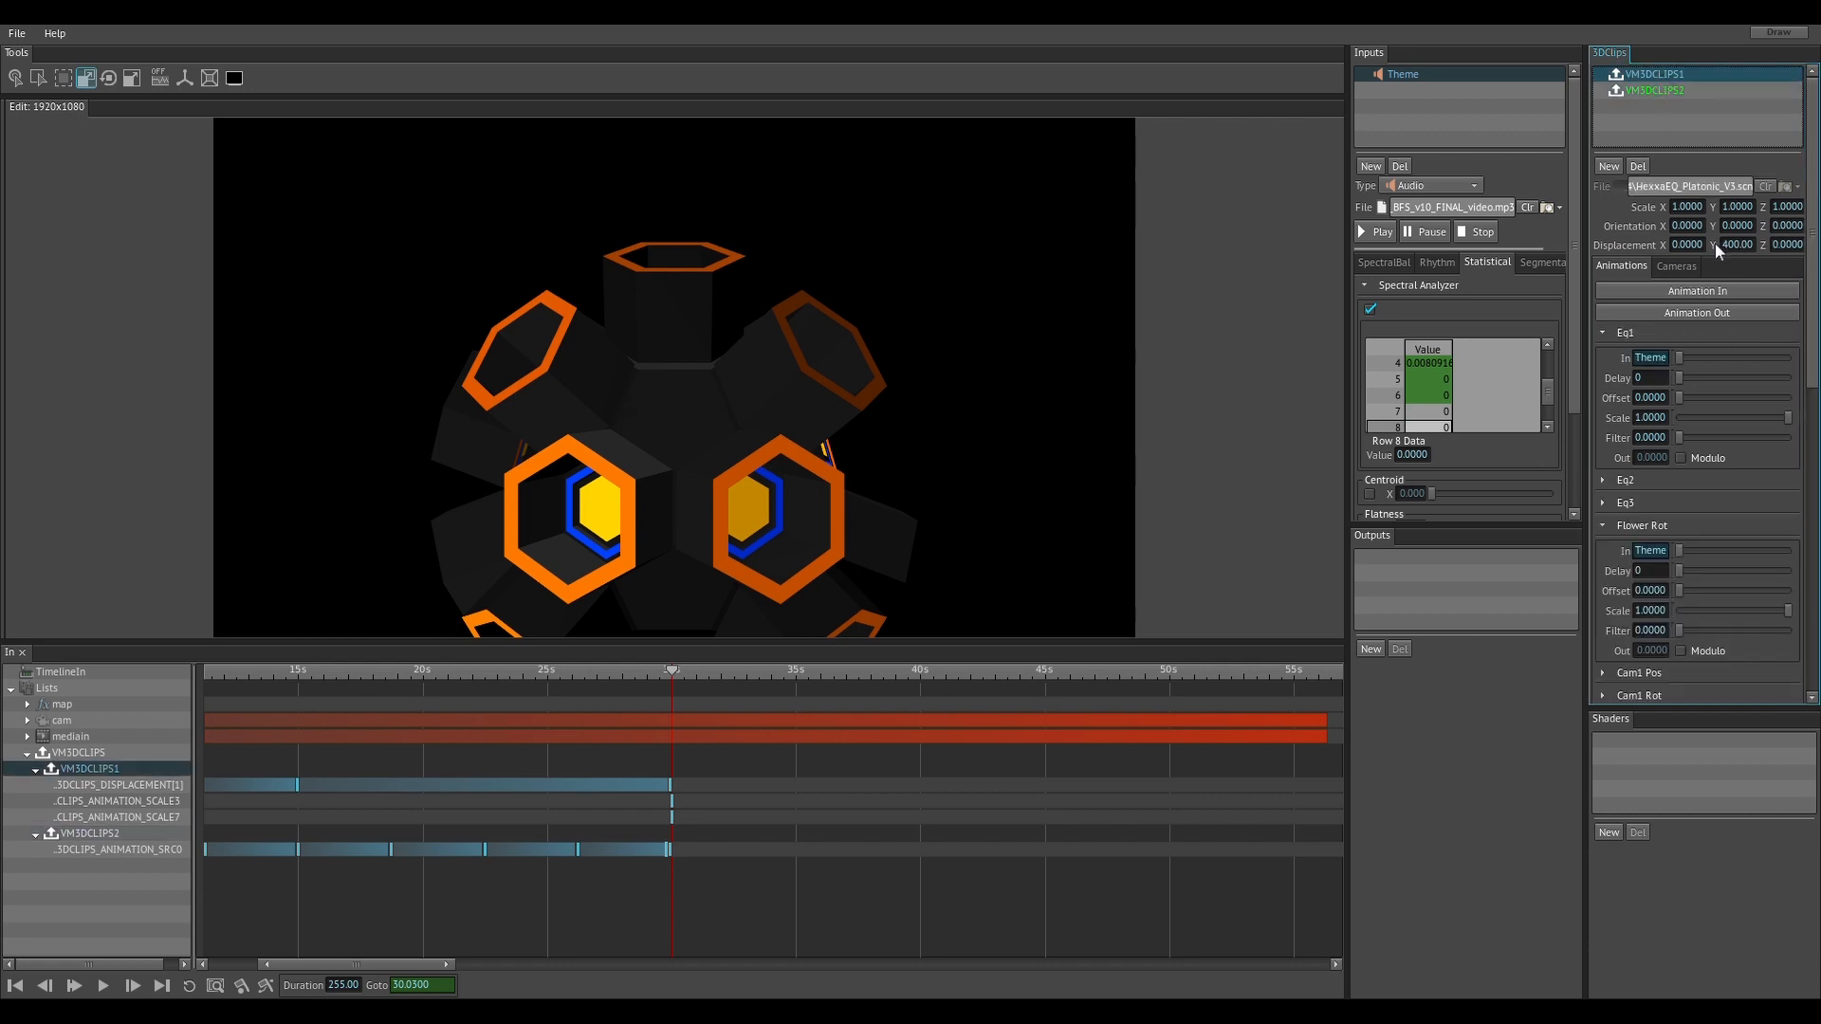
drag(1713, 244, 1046, 801)
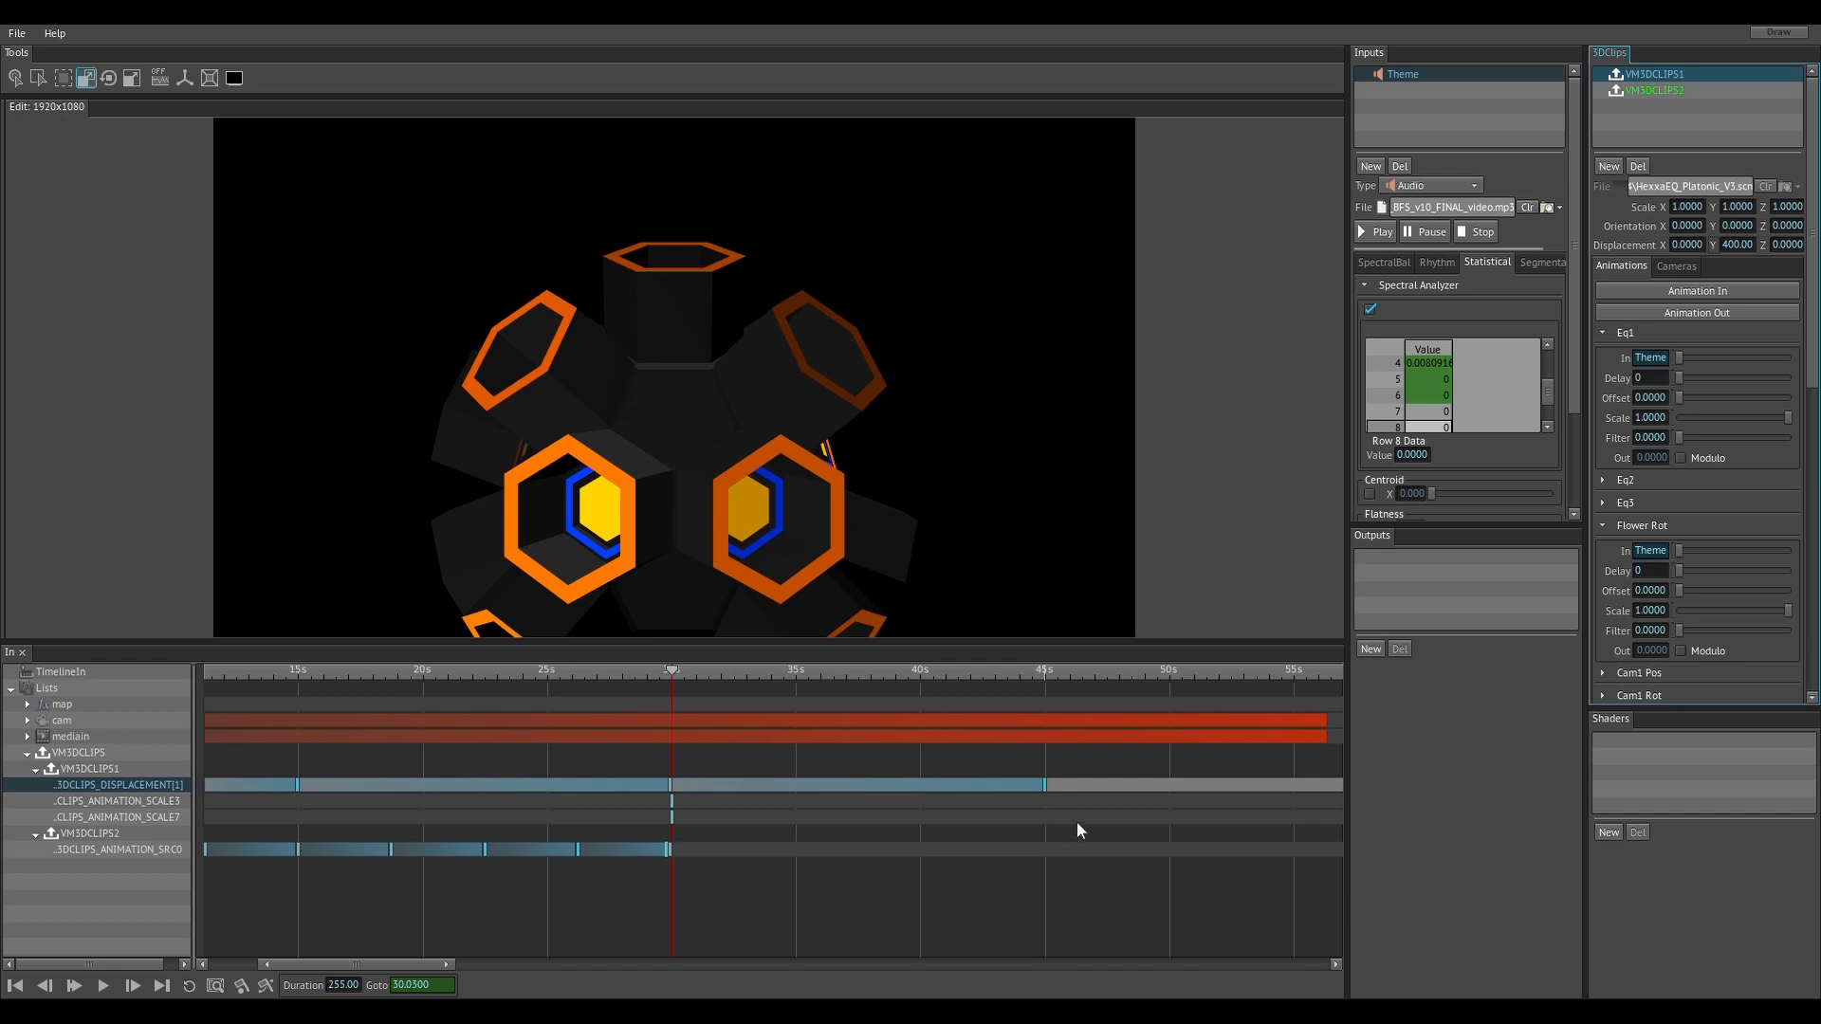
Play the timeline from 28.47 s to check the object's displacement movement between 30 and 45 s.
click(16, 986)
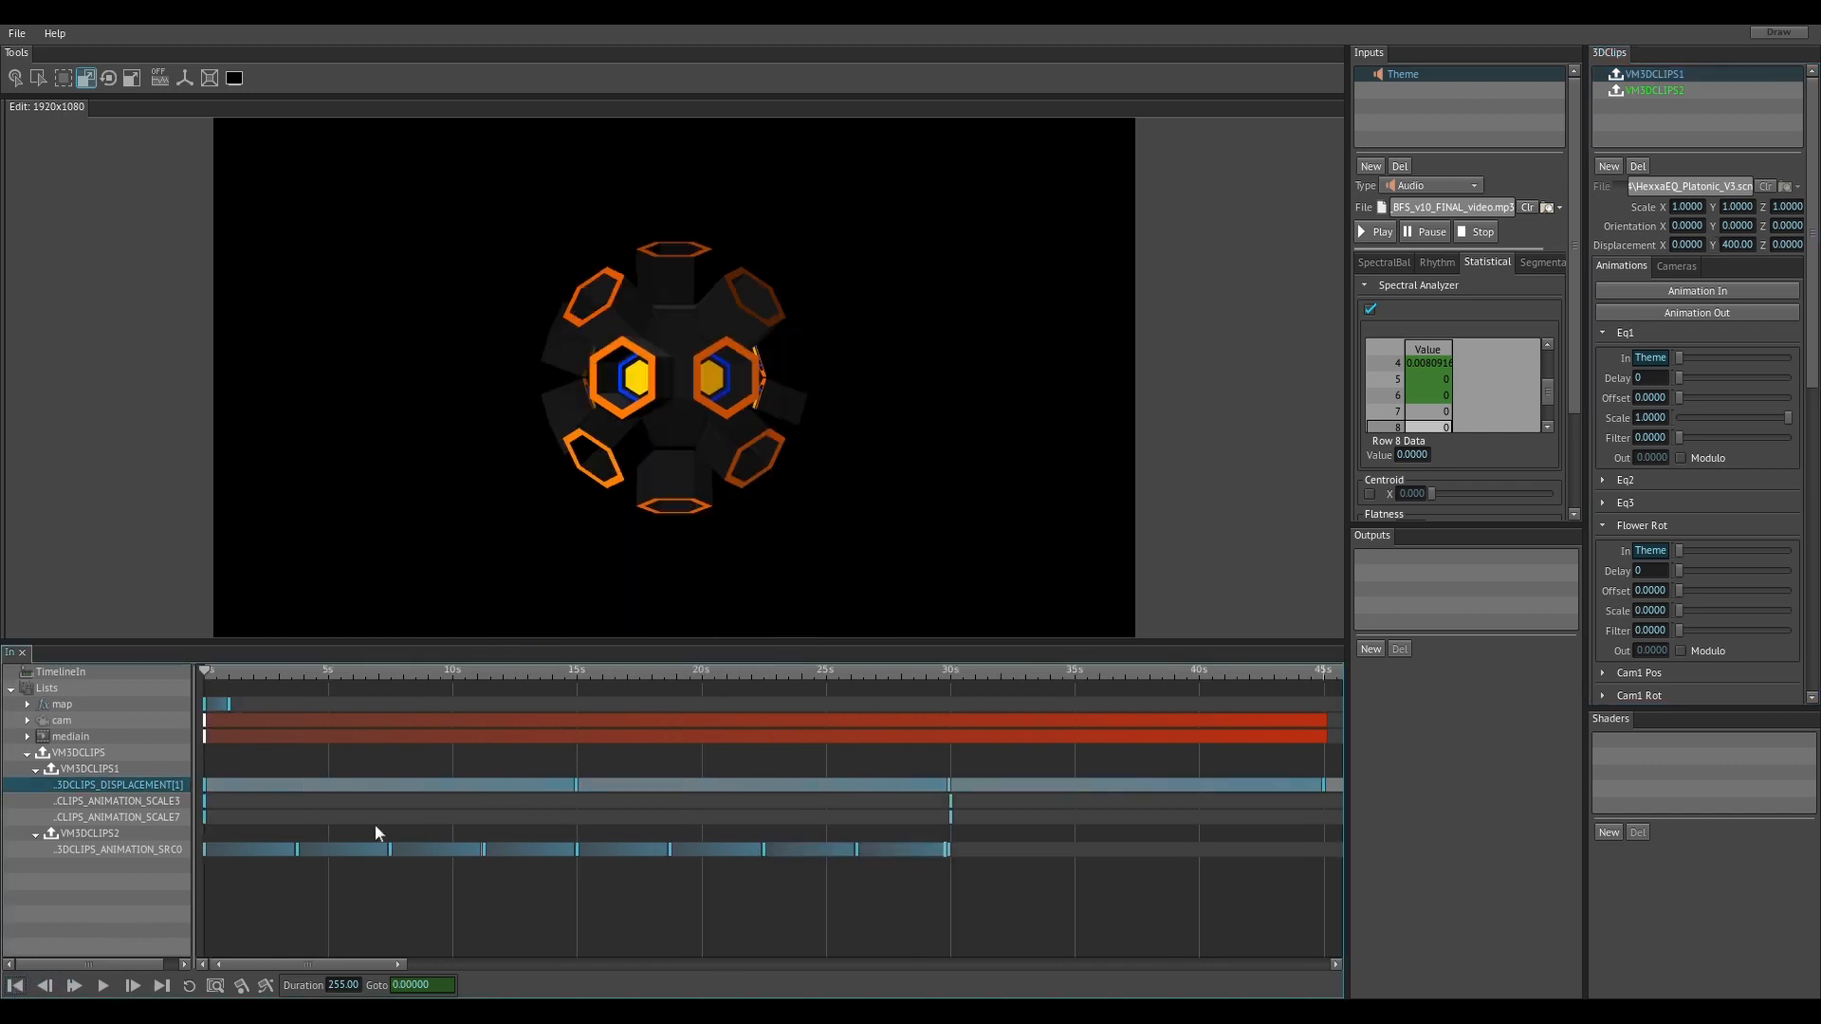
click(913, 668)
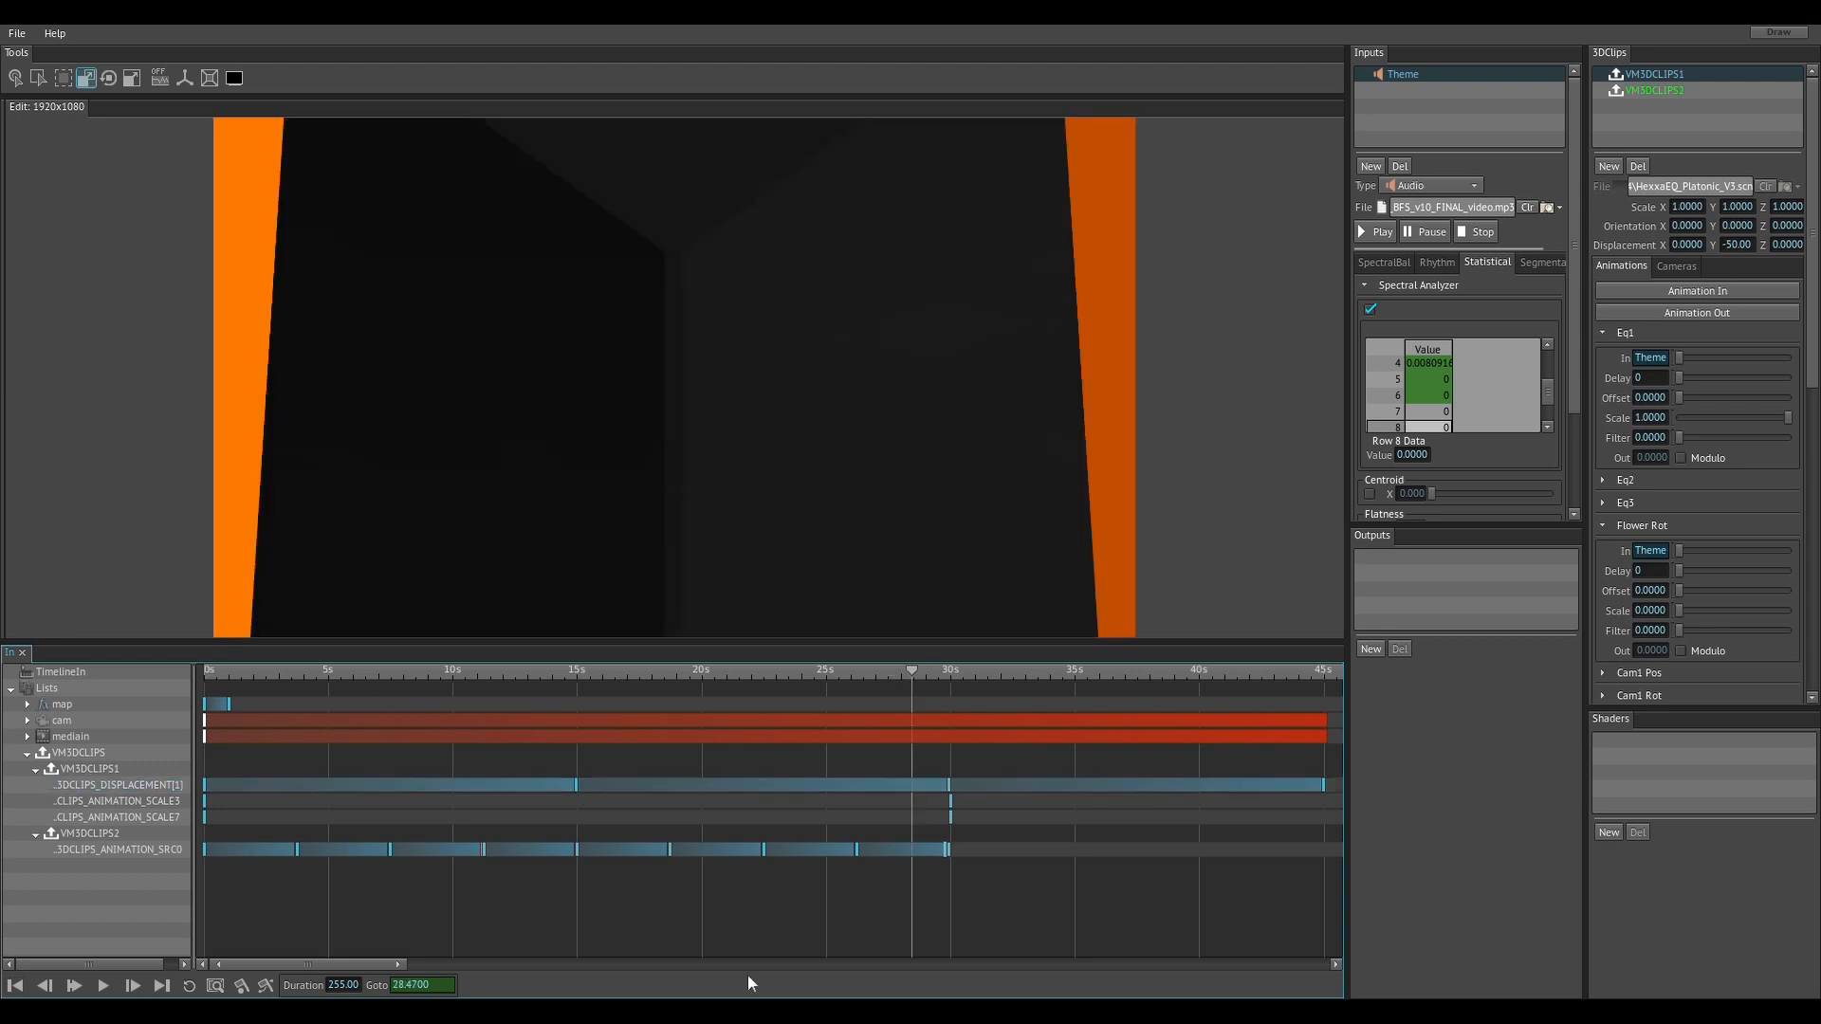
click(103, 986)
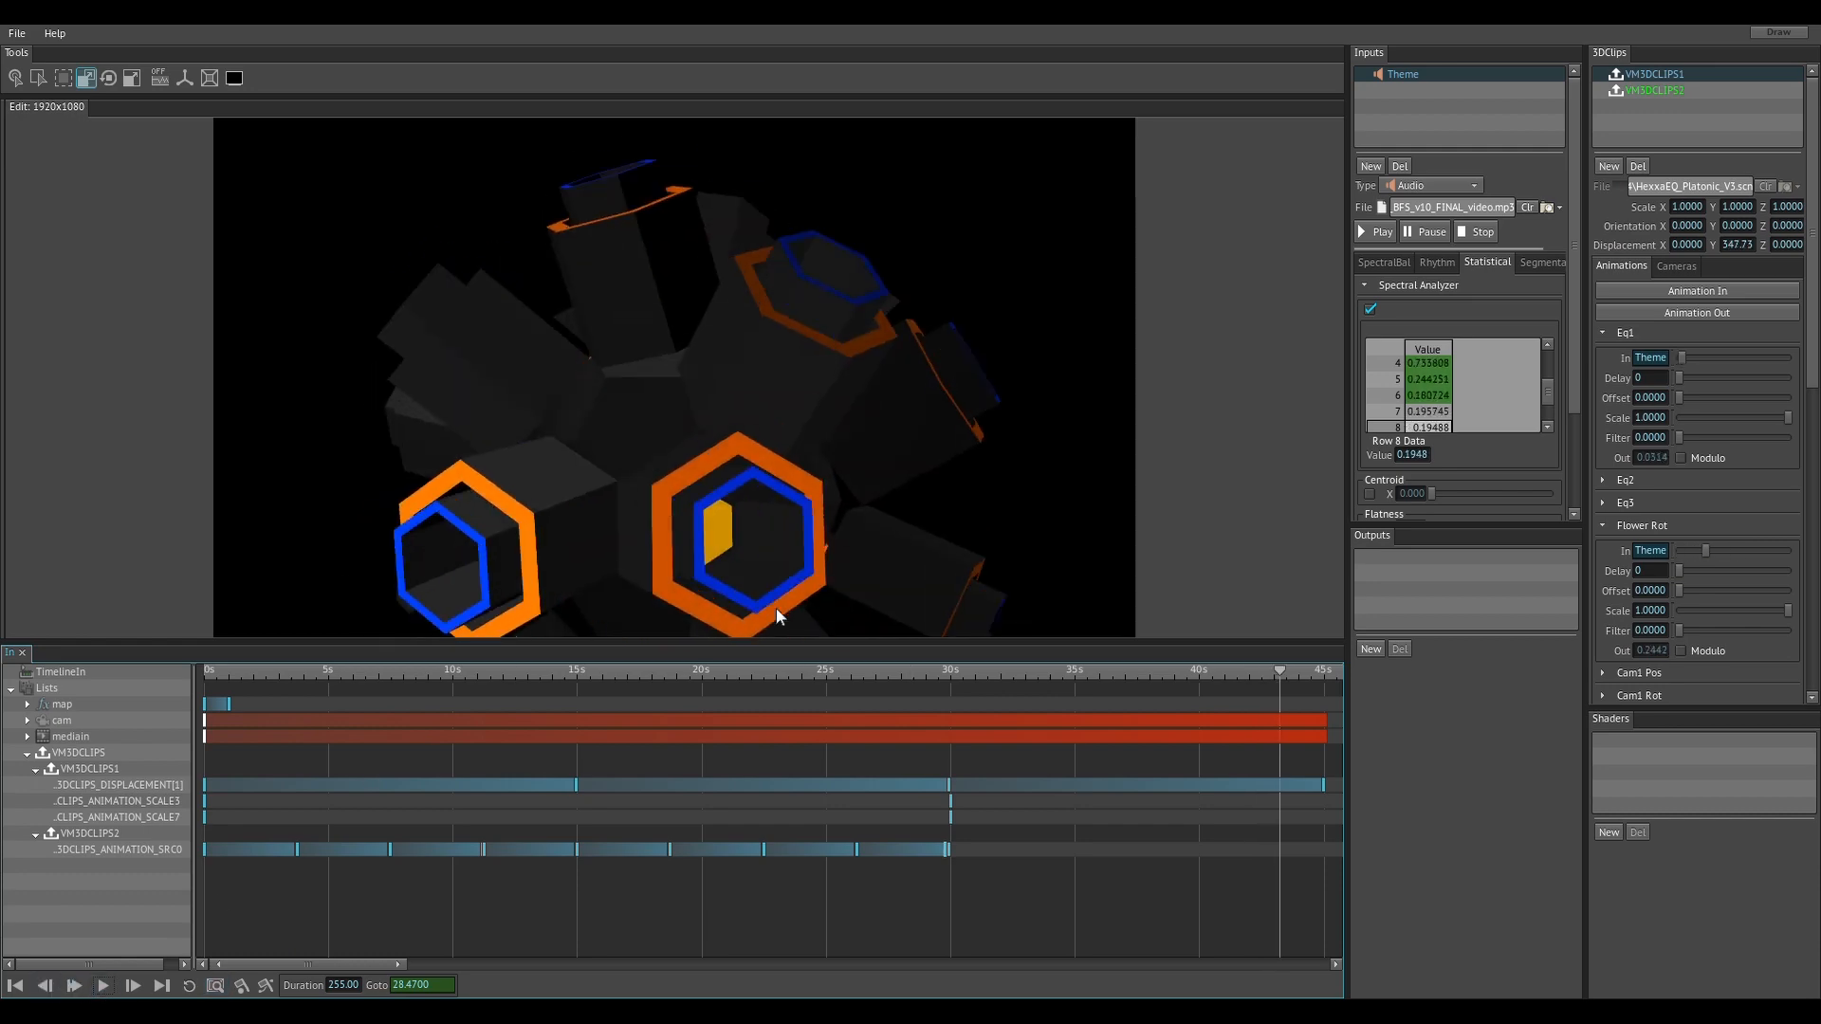
Set the VM3DCLIPS2 camera movements' In value to 0.3378 and keyframe it at about 30 s on its animation track.
click(1637, 88)
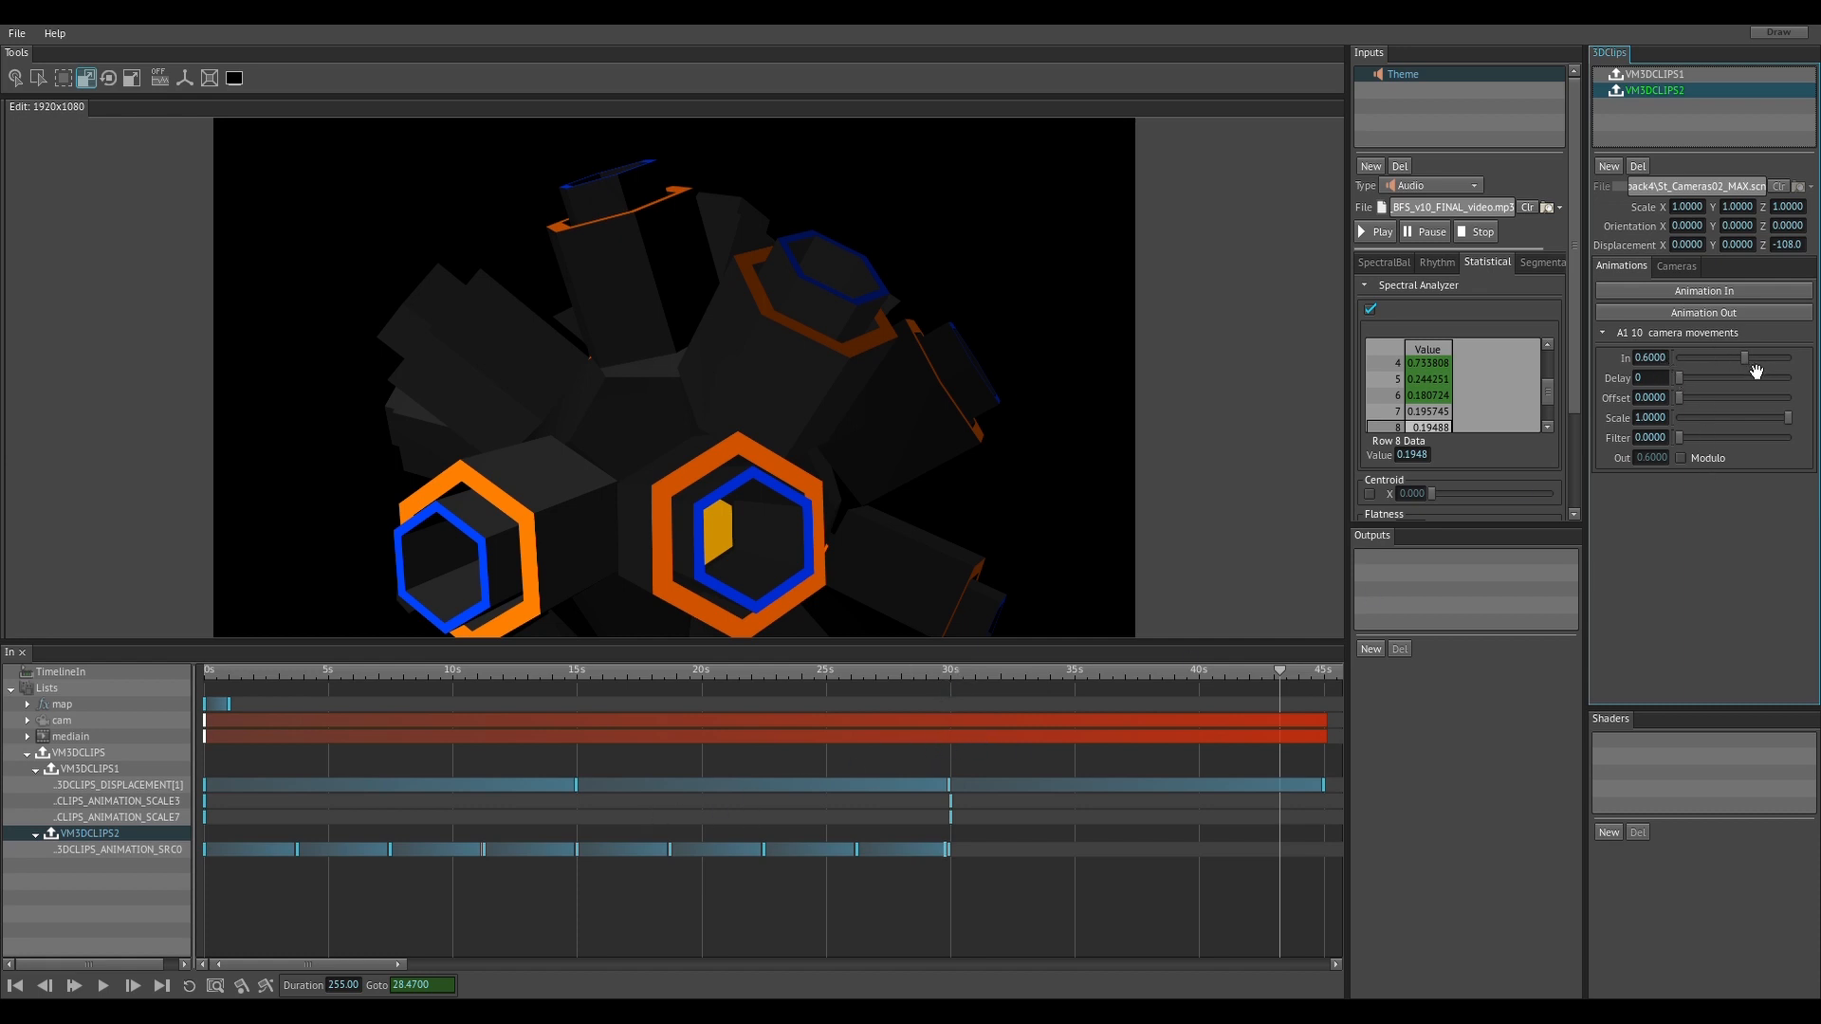
mouse_move(1756, 372)
mouse_down()
mouse_move(1726, 377)
mouse_move(1793, 370)
mouse_move(1749, 360)
mouse_move(1729, 381)
mouse_up()
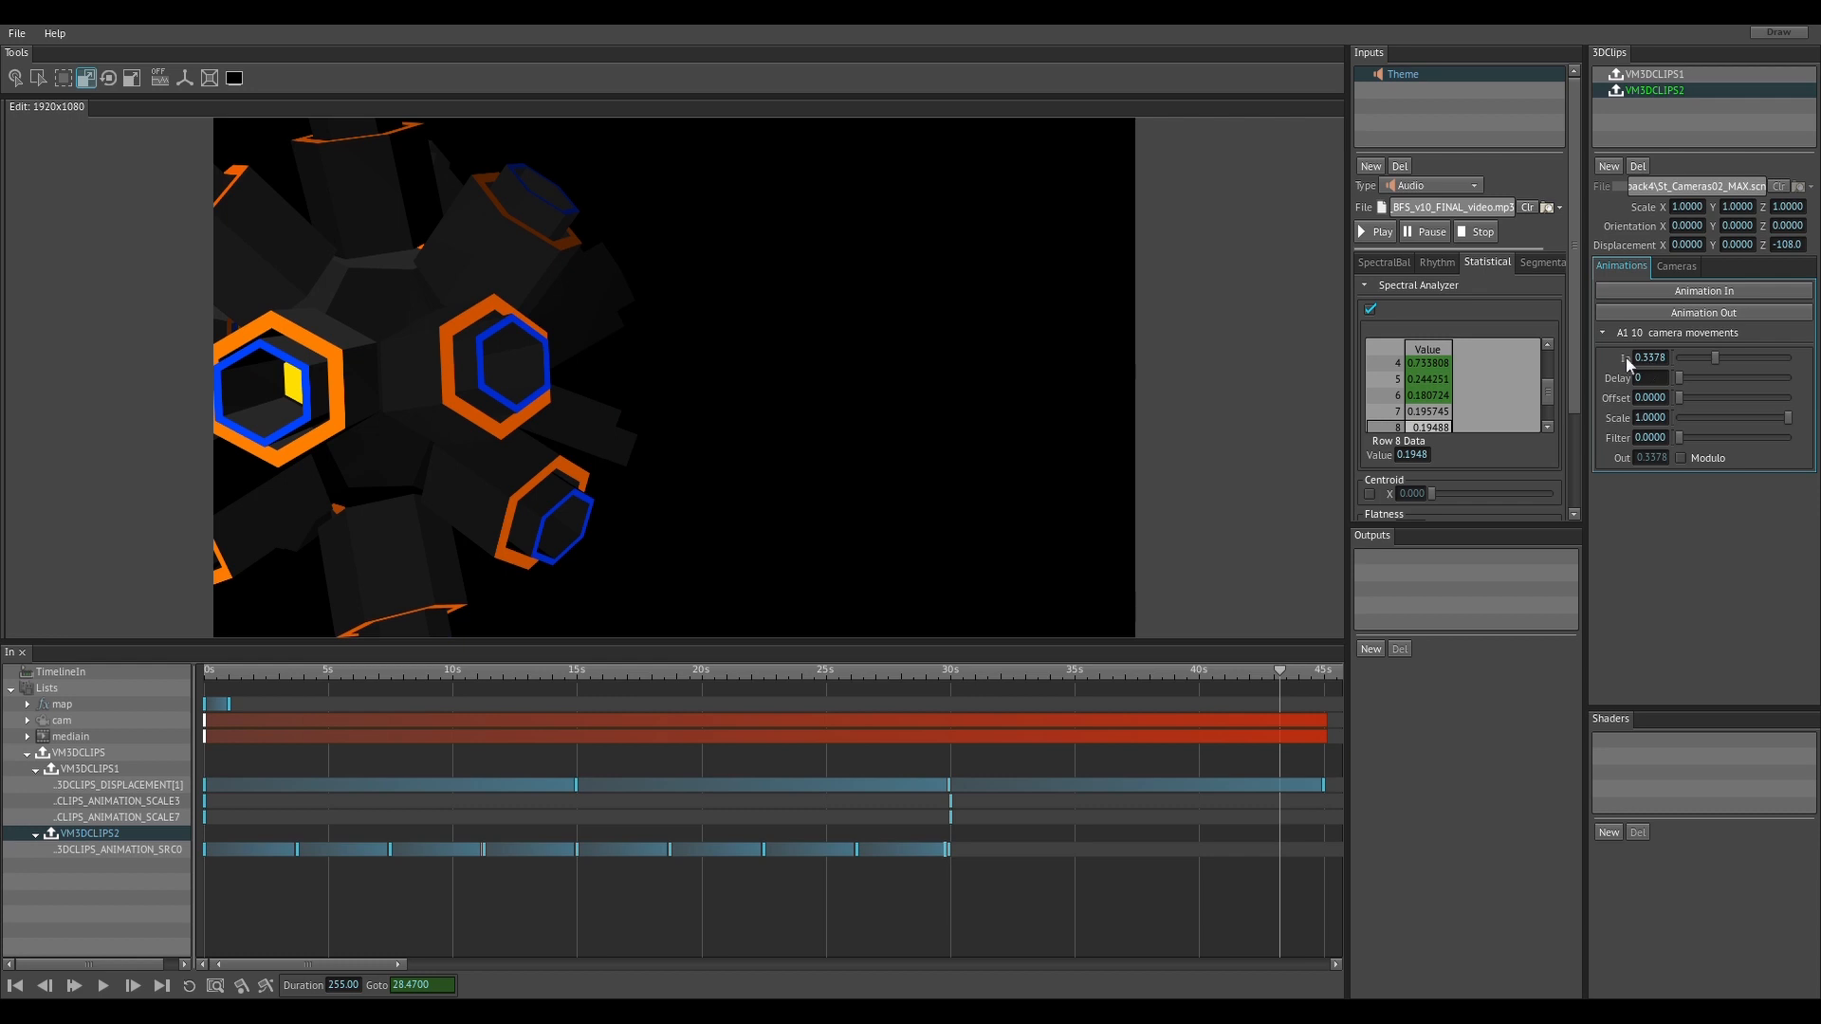
mouse_move(1624, 356)
mouse_down()
mouse_move(992, 869)
mouse_move(953, 850)
mouse_up()
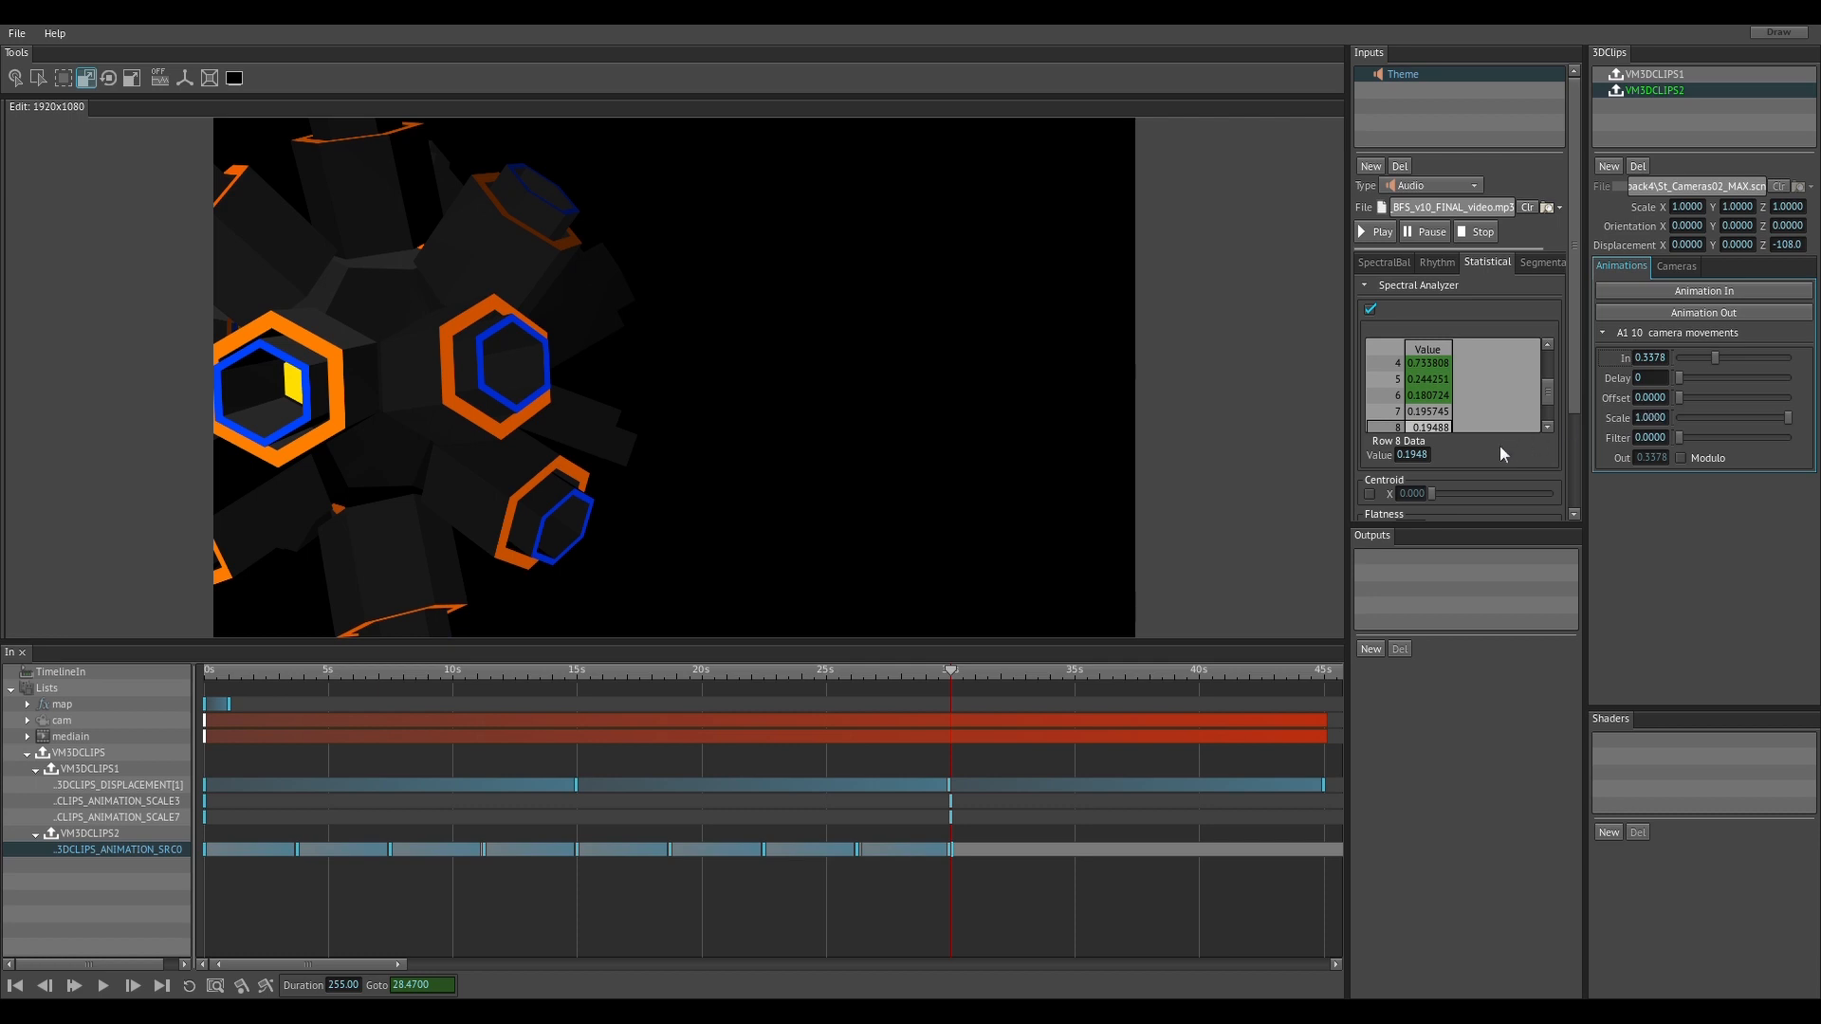
Play the timeline from 29.46 s to check the camera view after the 30 s change.
click(103, 986)
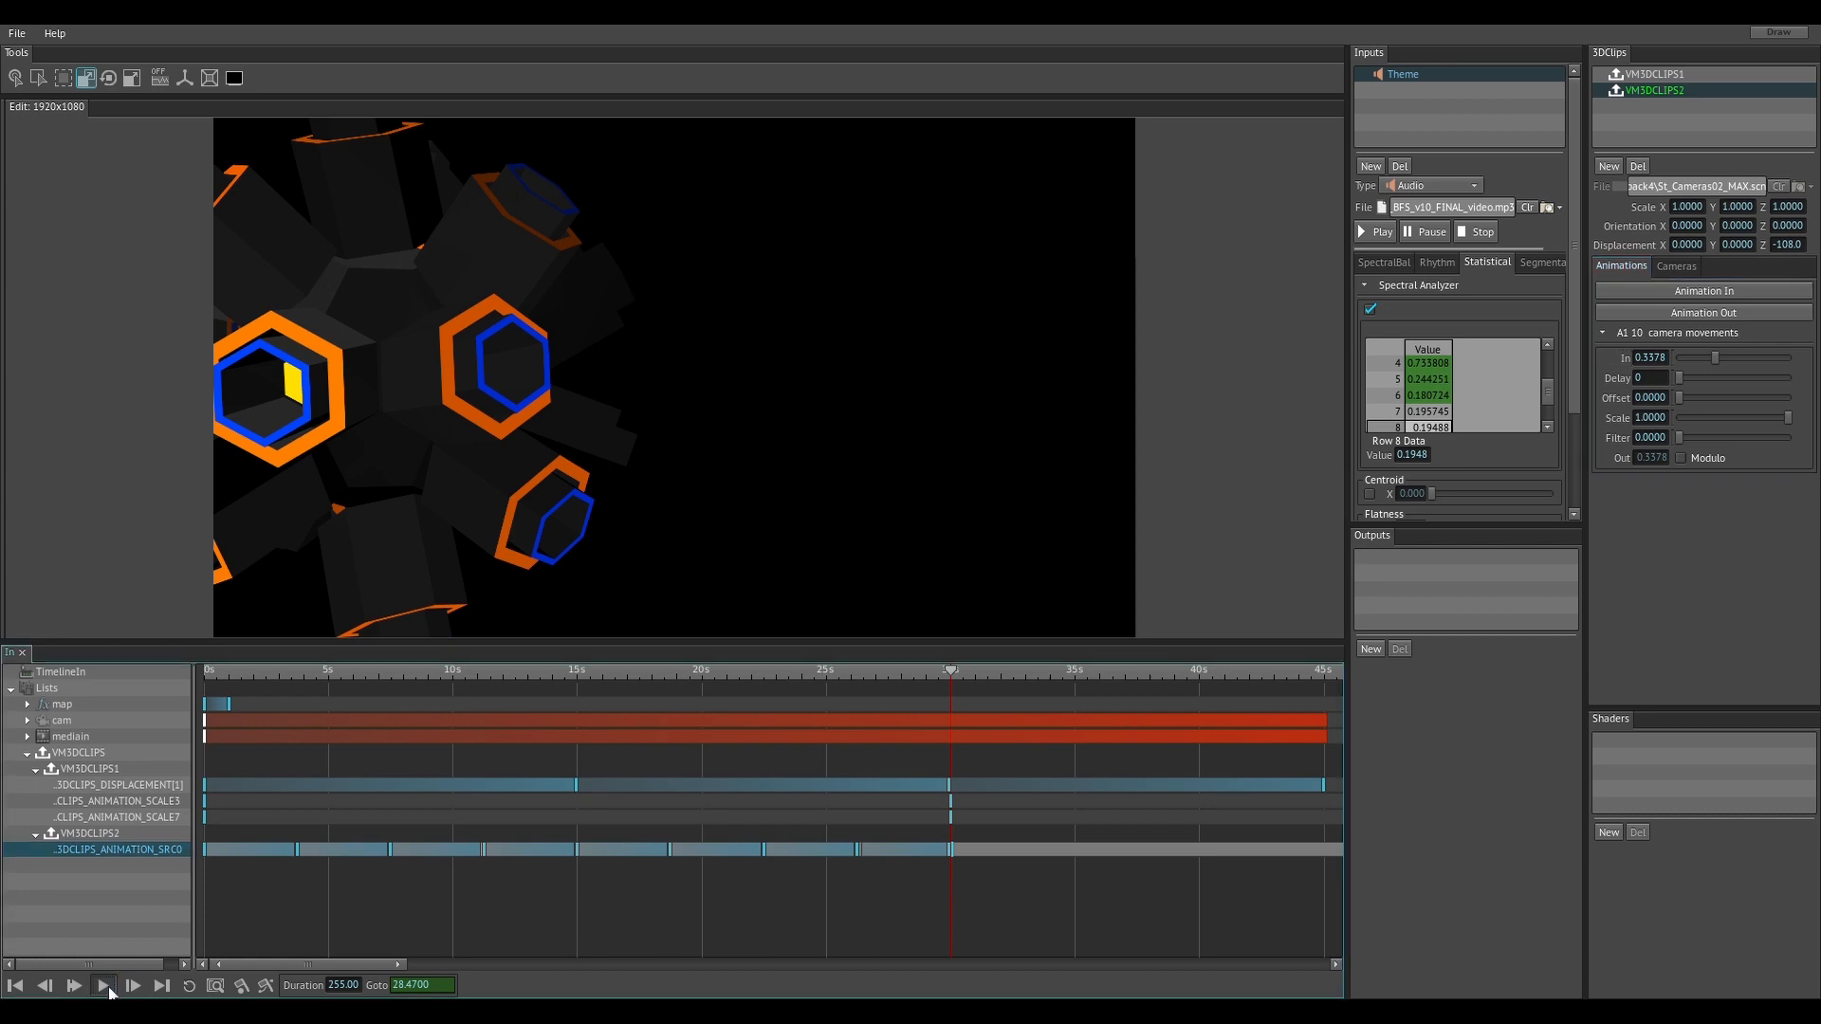
click(104, 987)
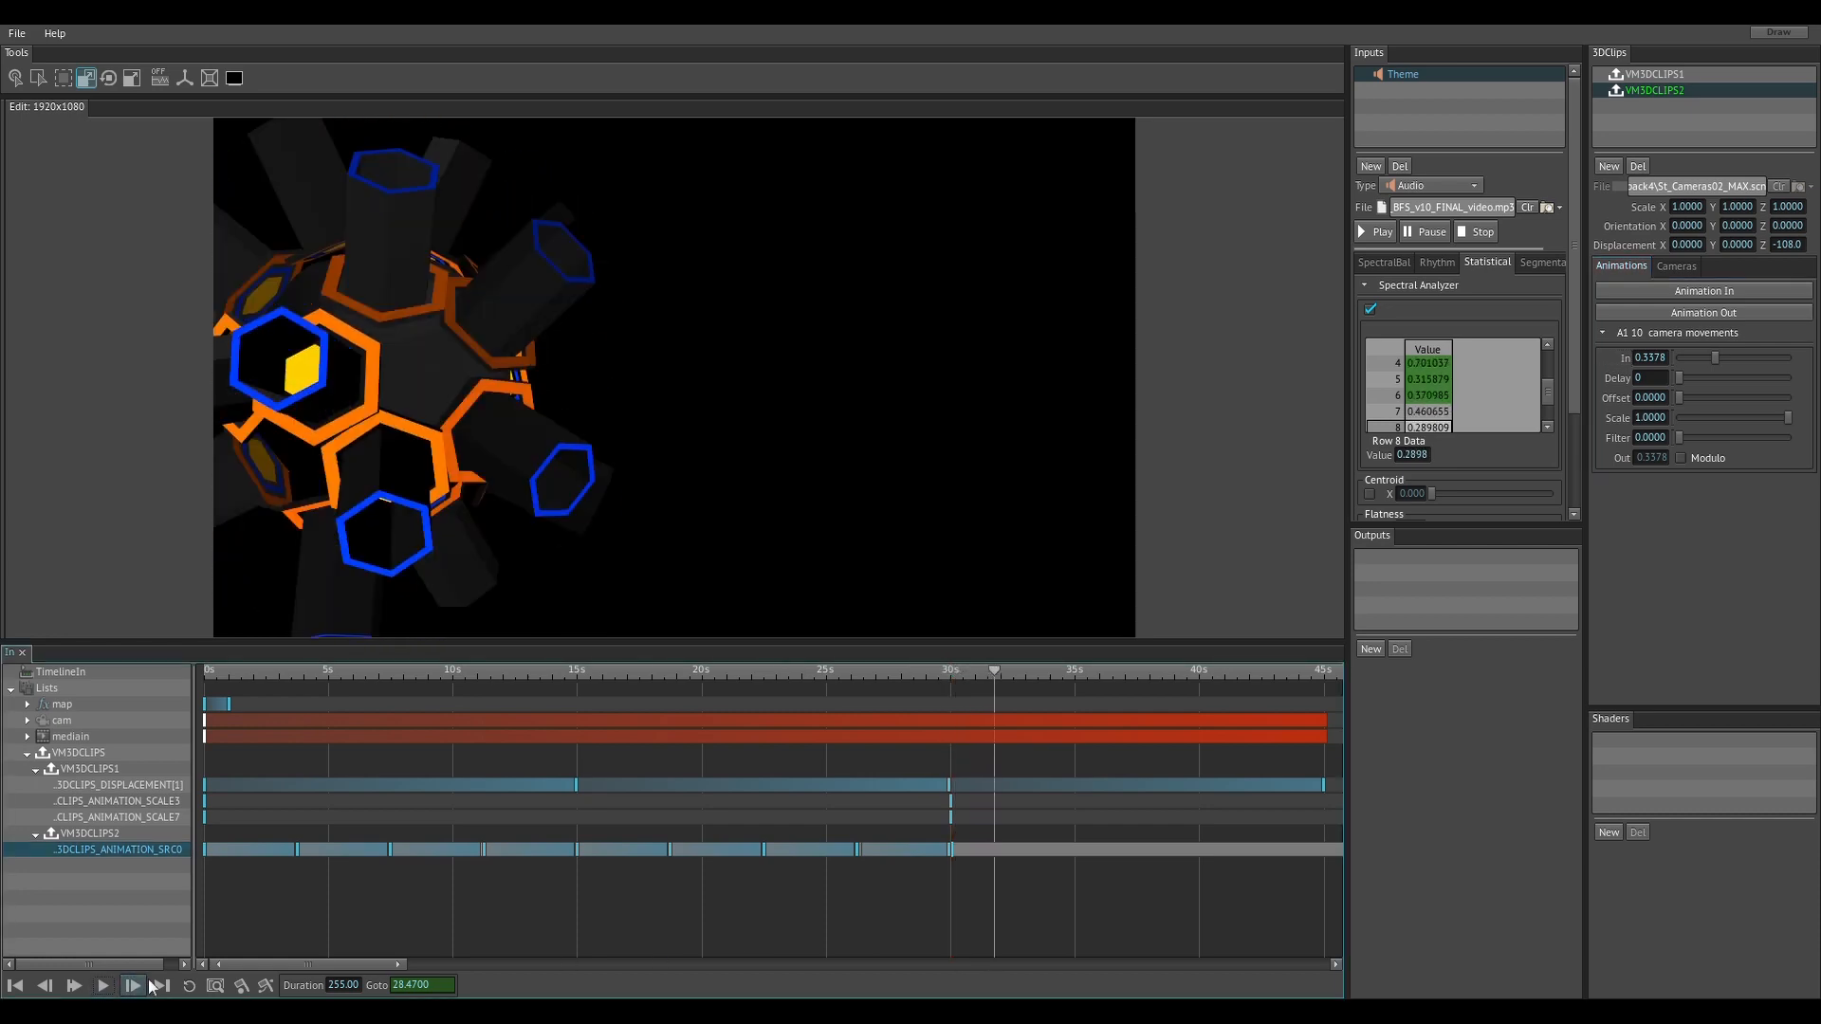
click(42, 986)
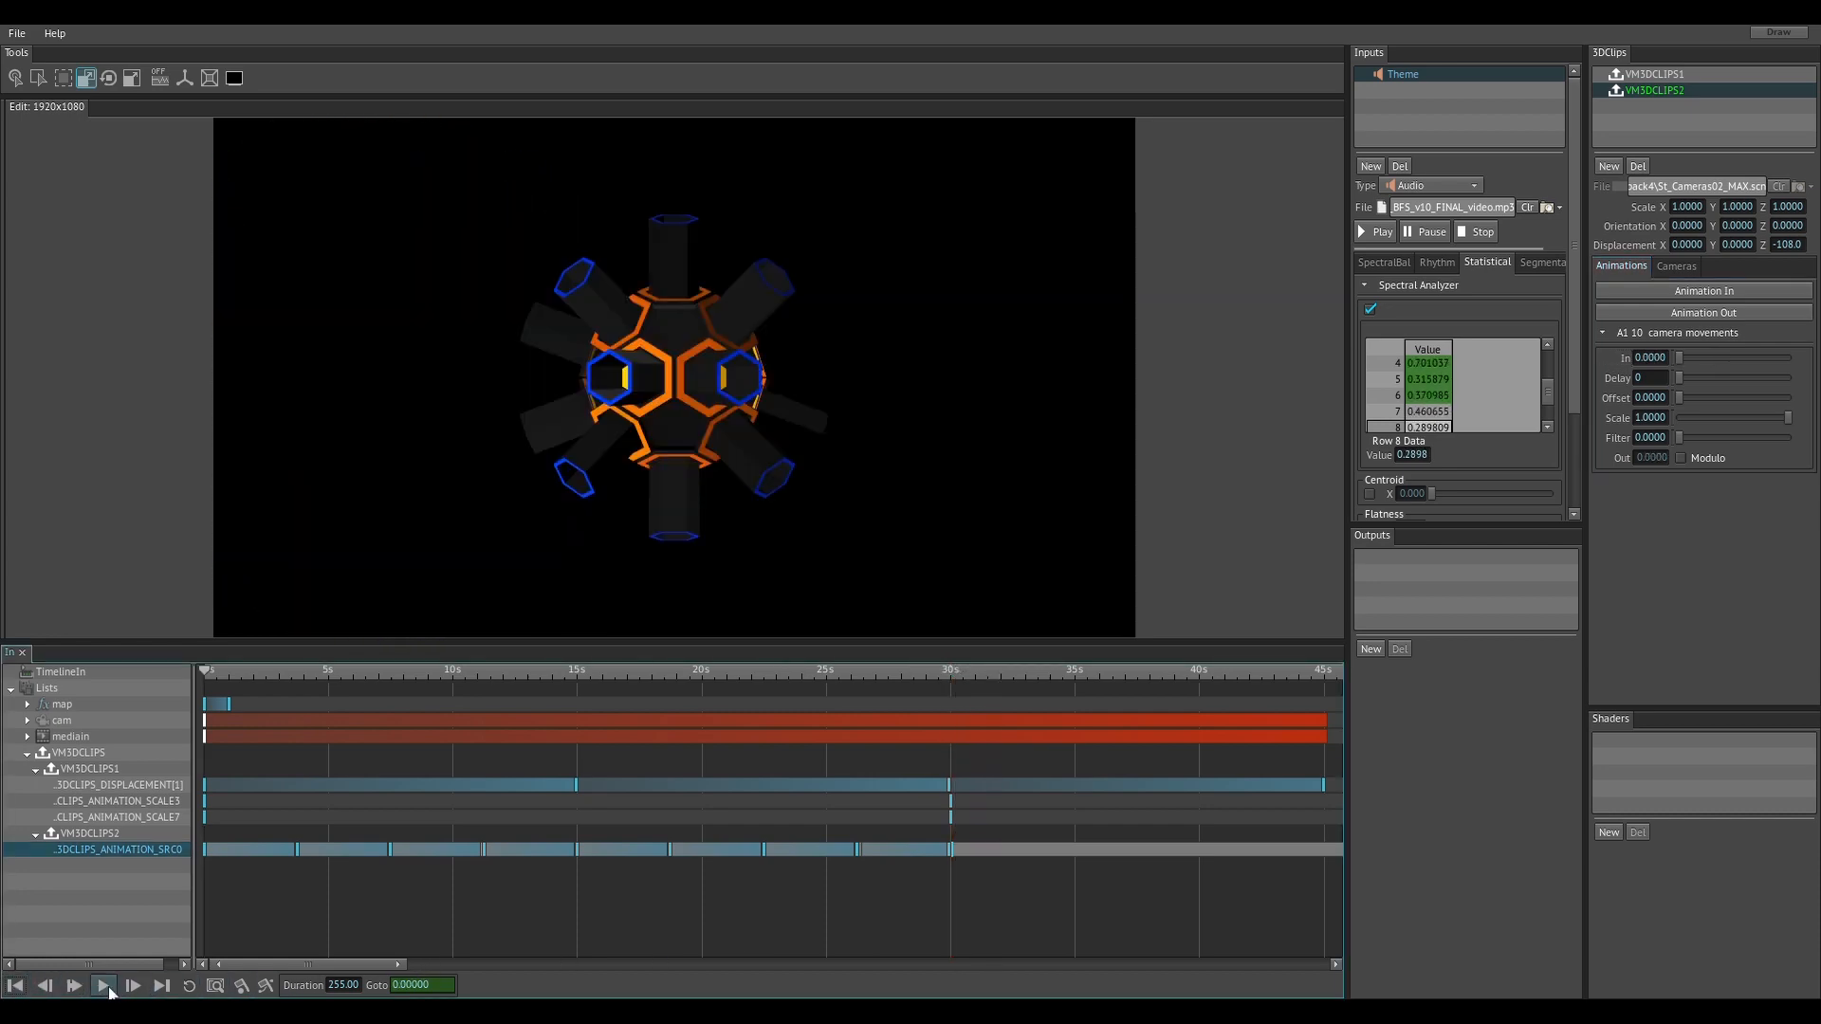
click(103, 987)
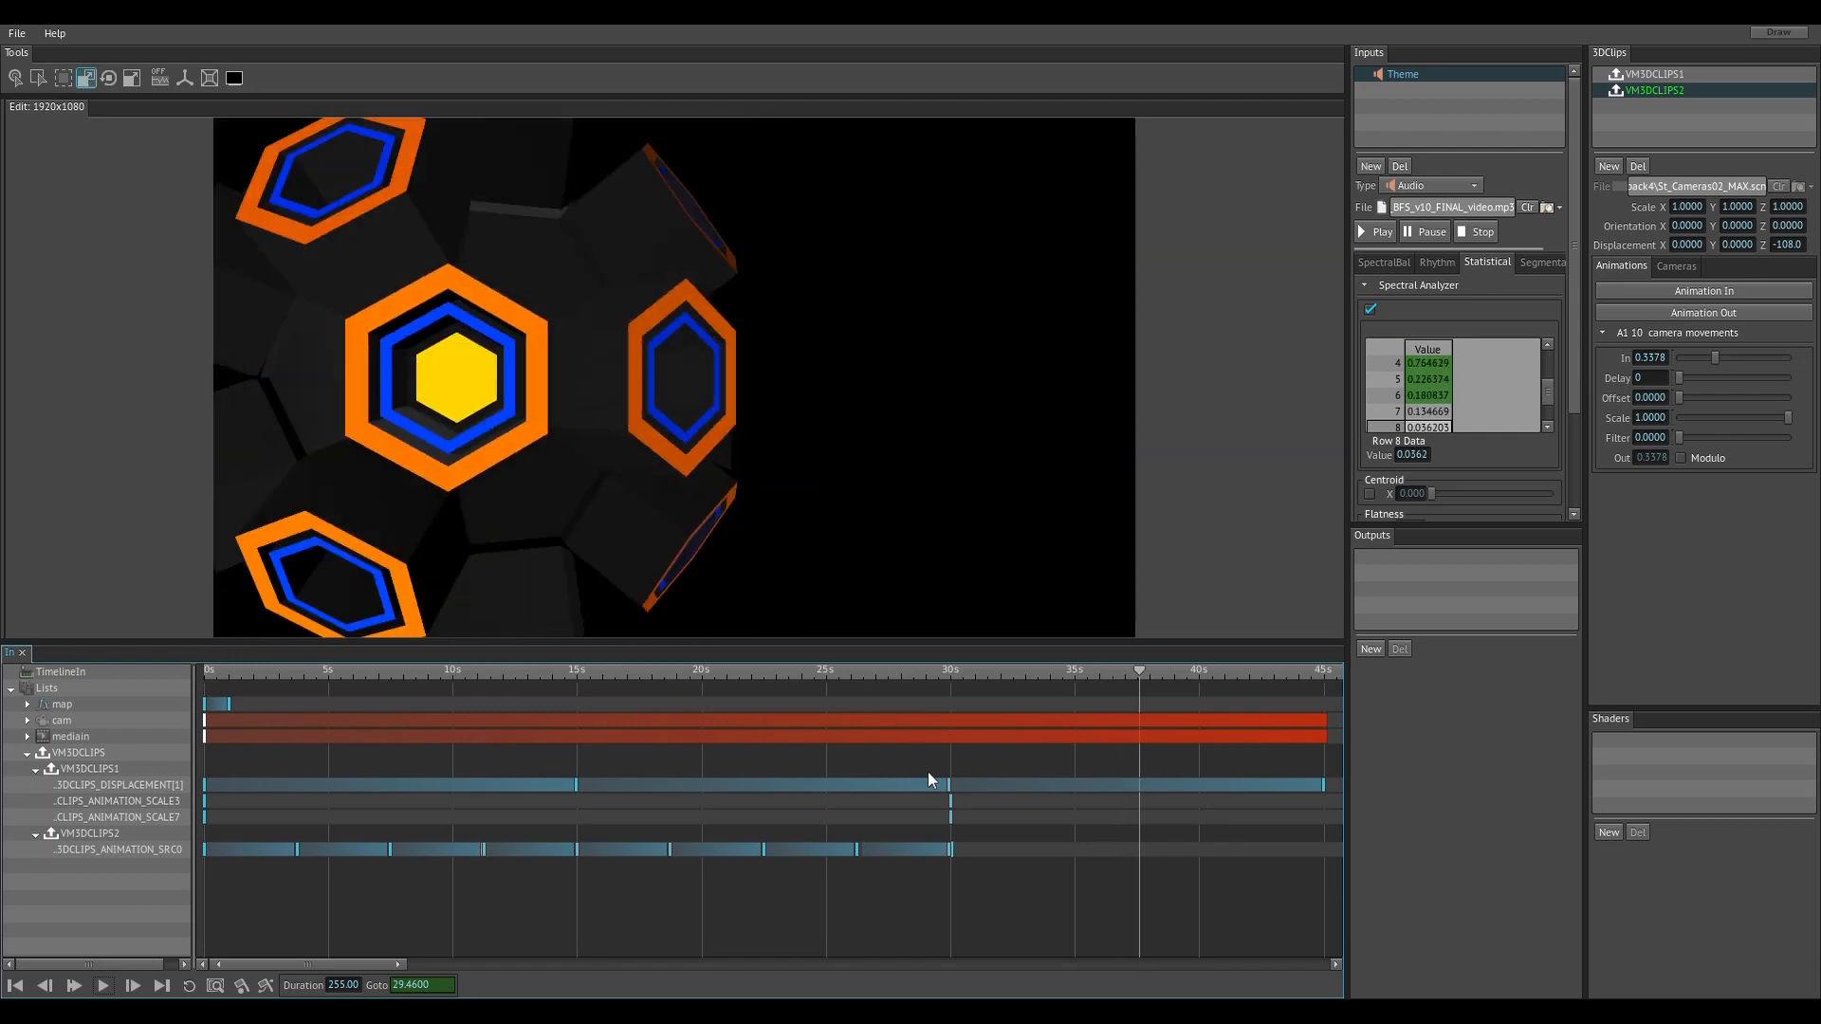
click(102, 986)
click(102, 989)
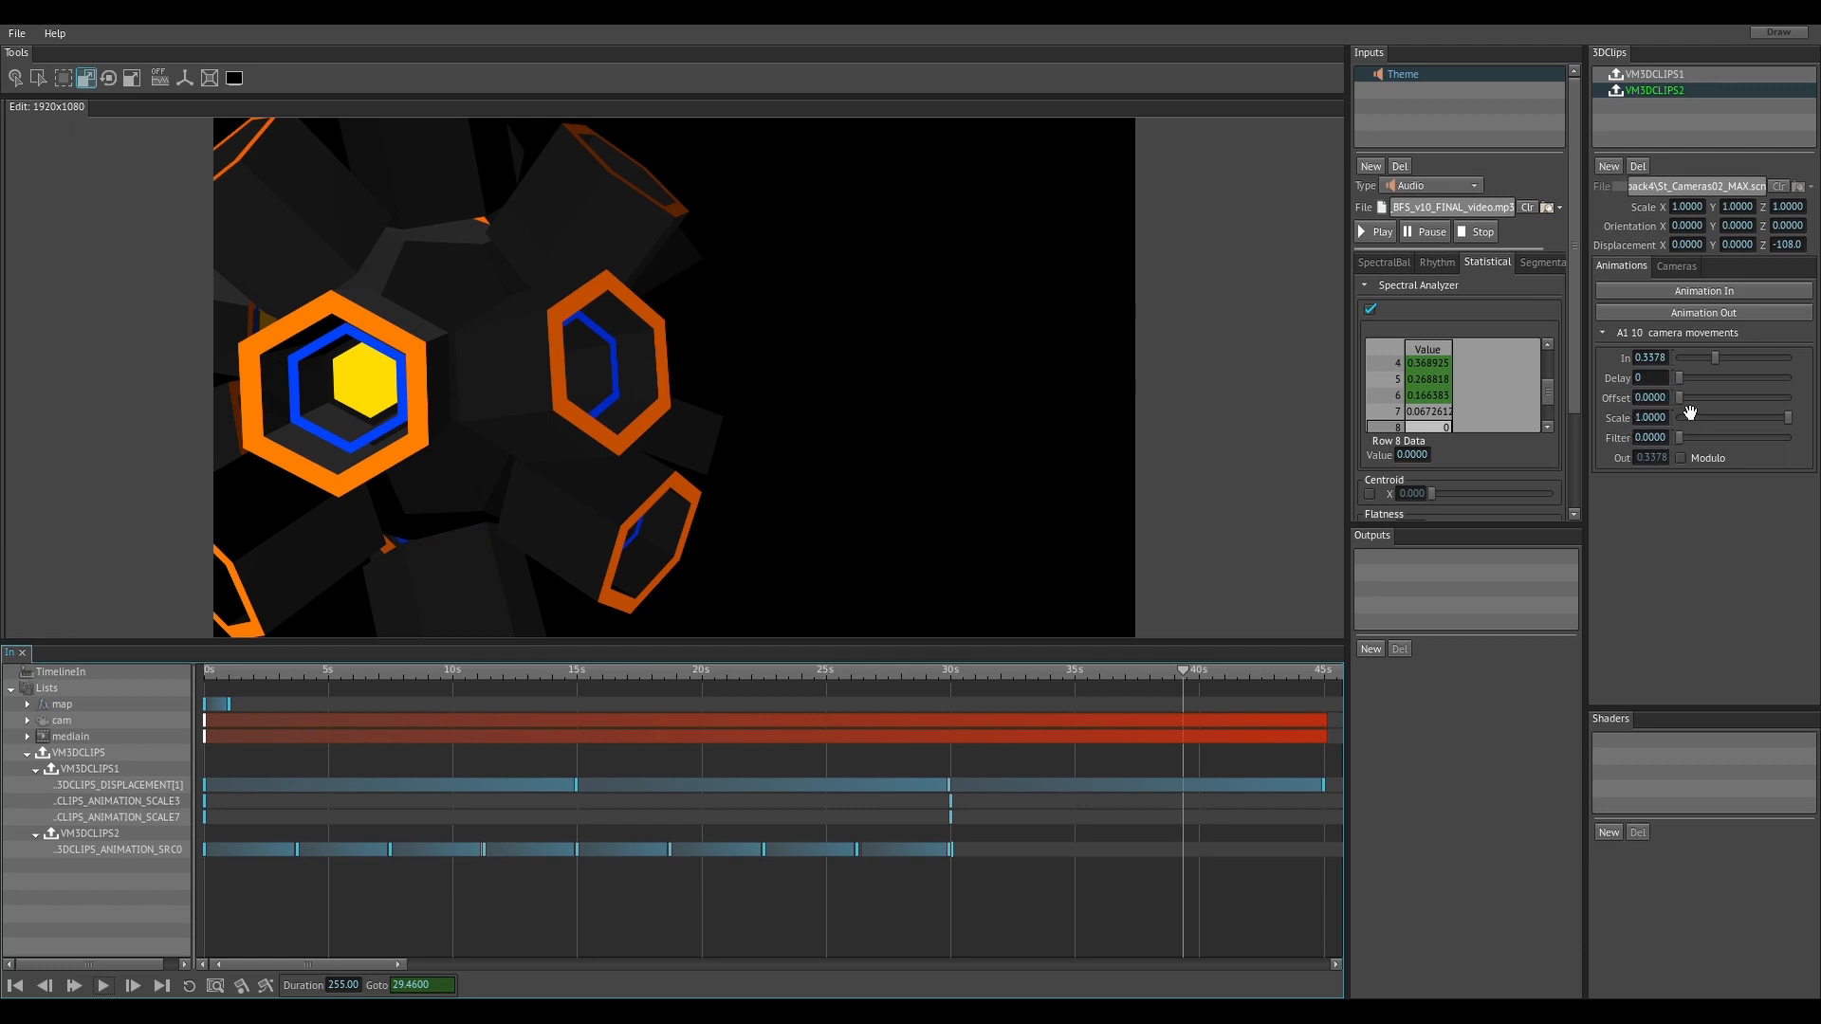
Set the Flower Rot Delay of VM3DCLIPS1 to 4 and play the result from 28.74 s.
click(1655, 74)
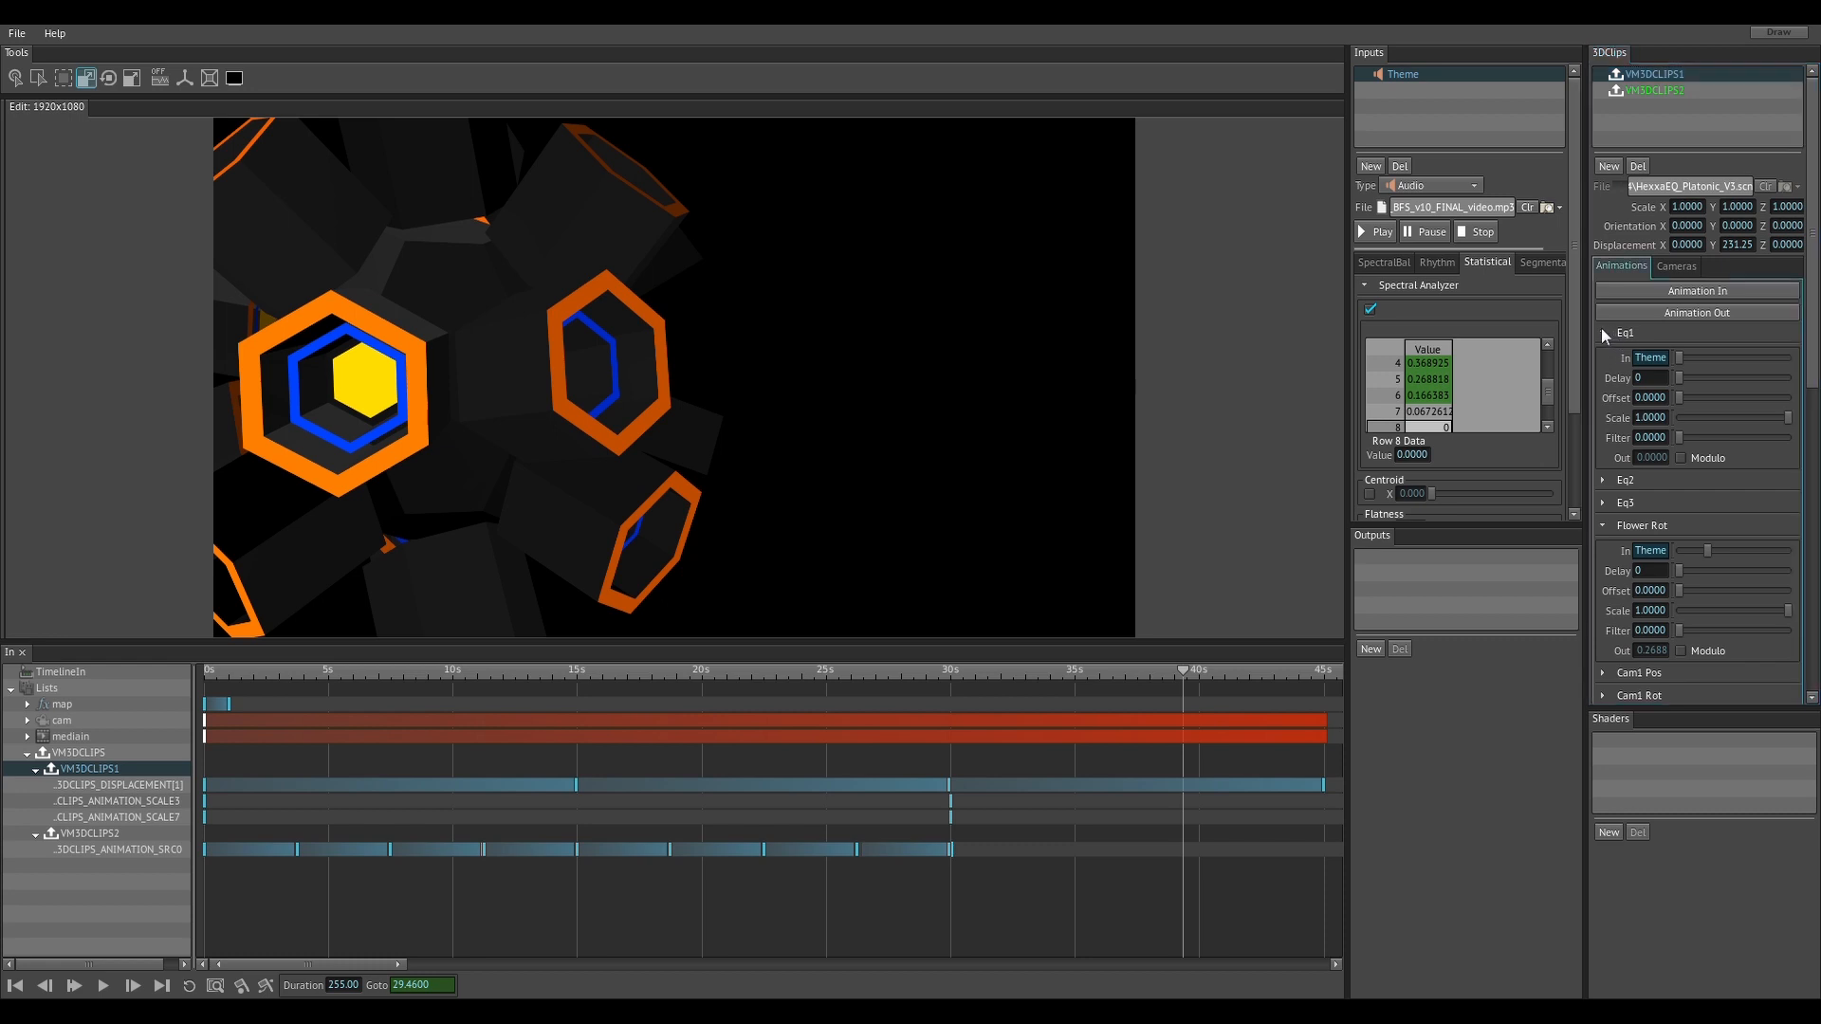
click(1602, 331)
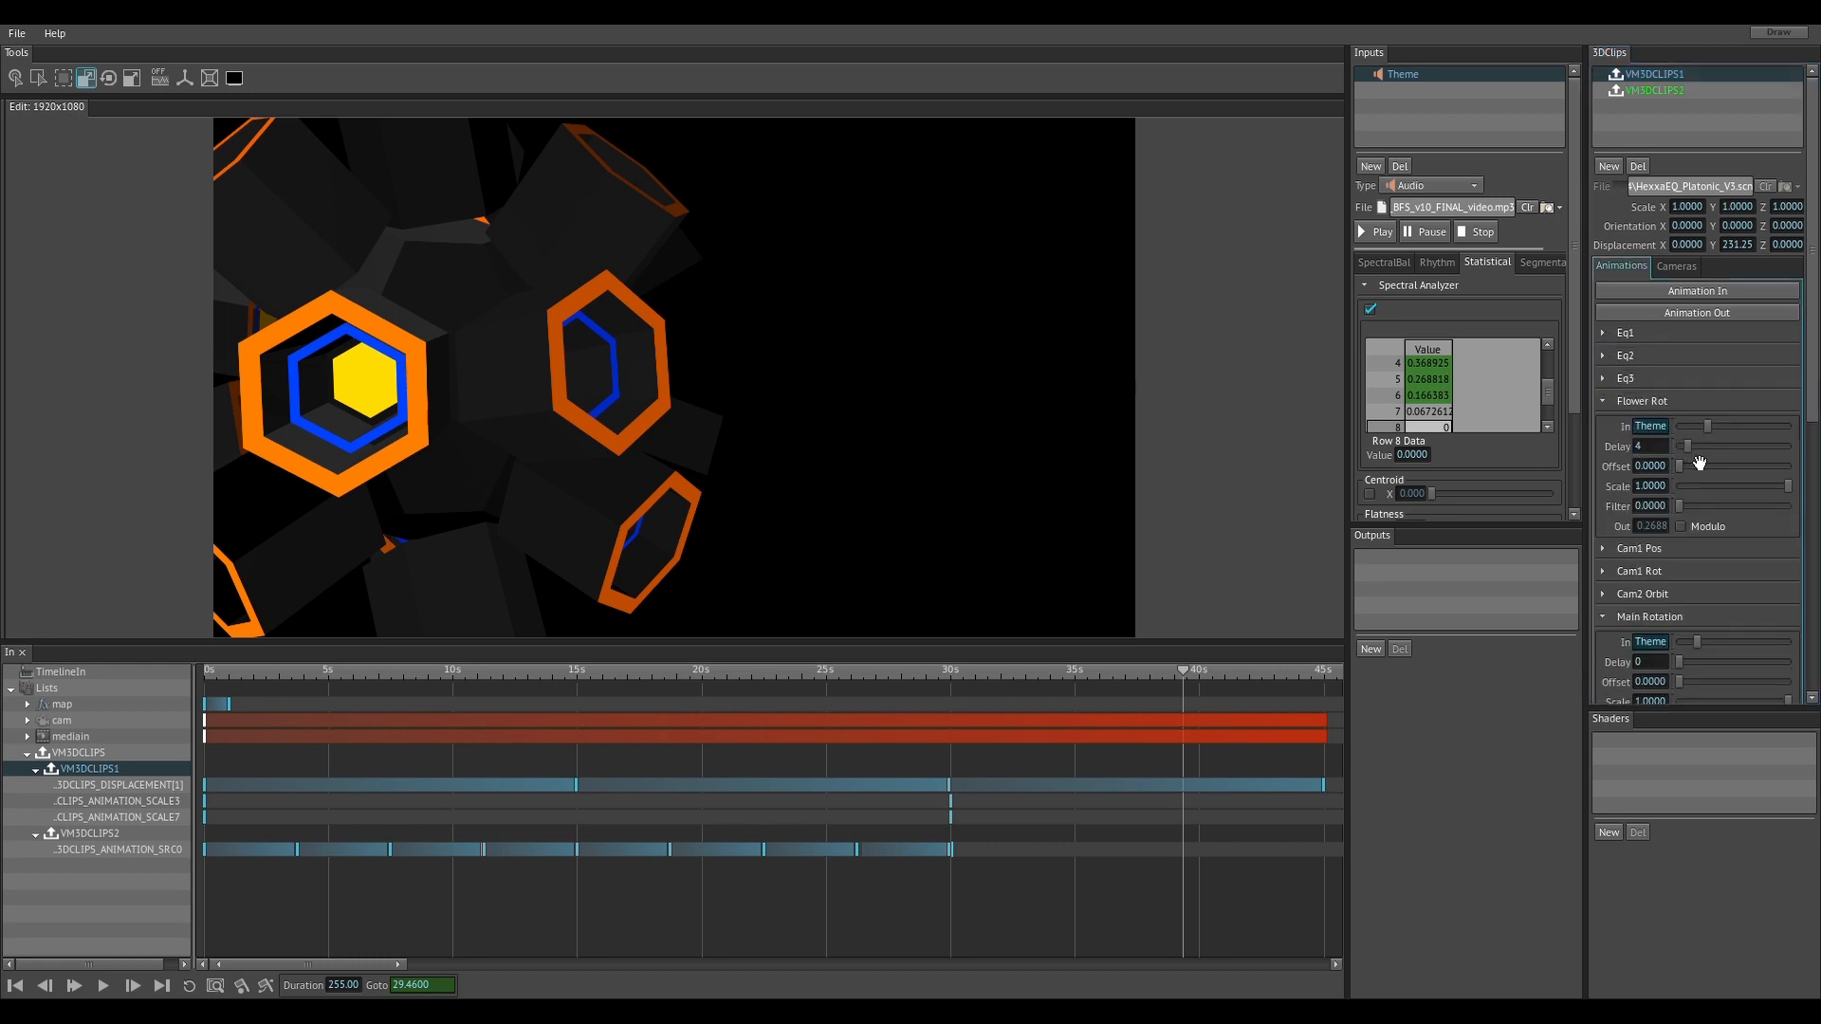
click(15, 986)
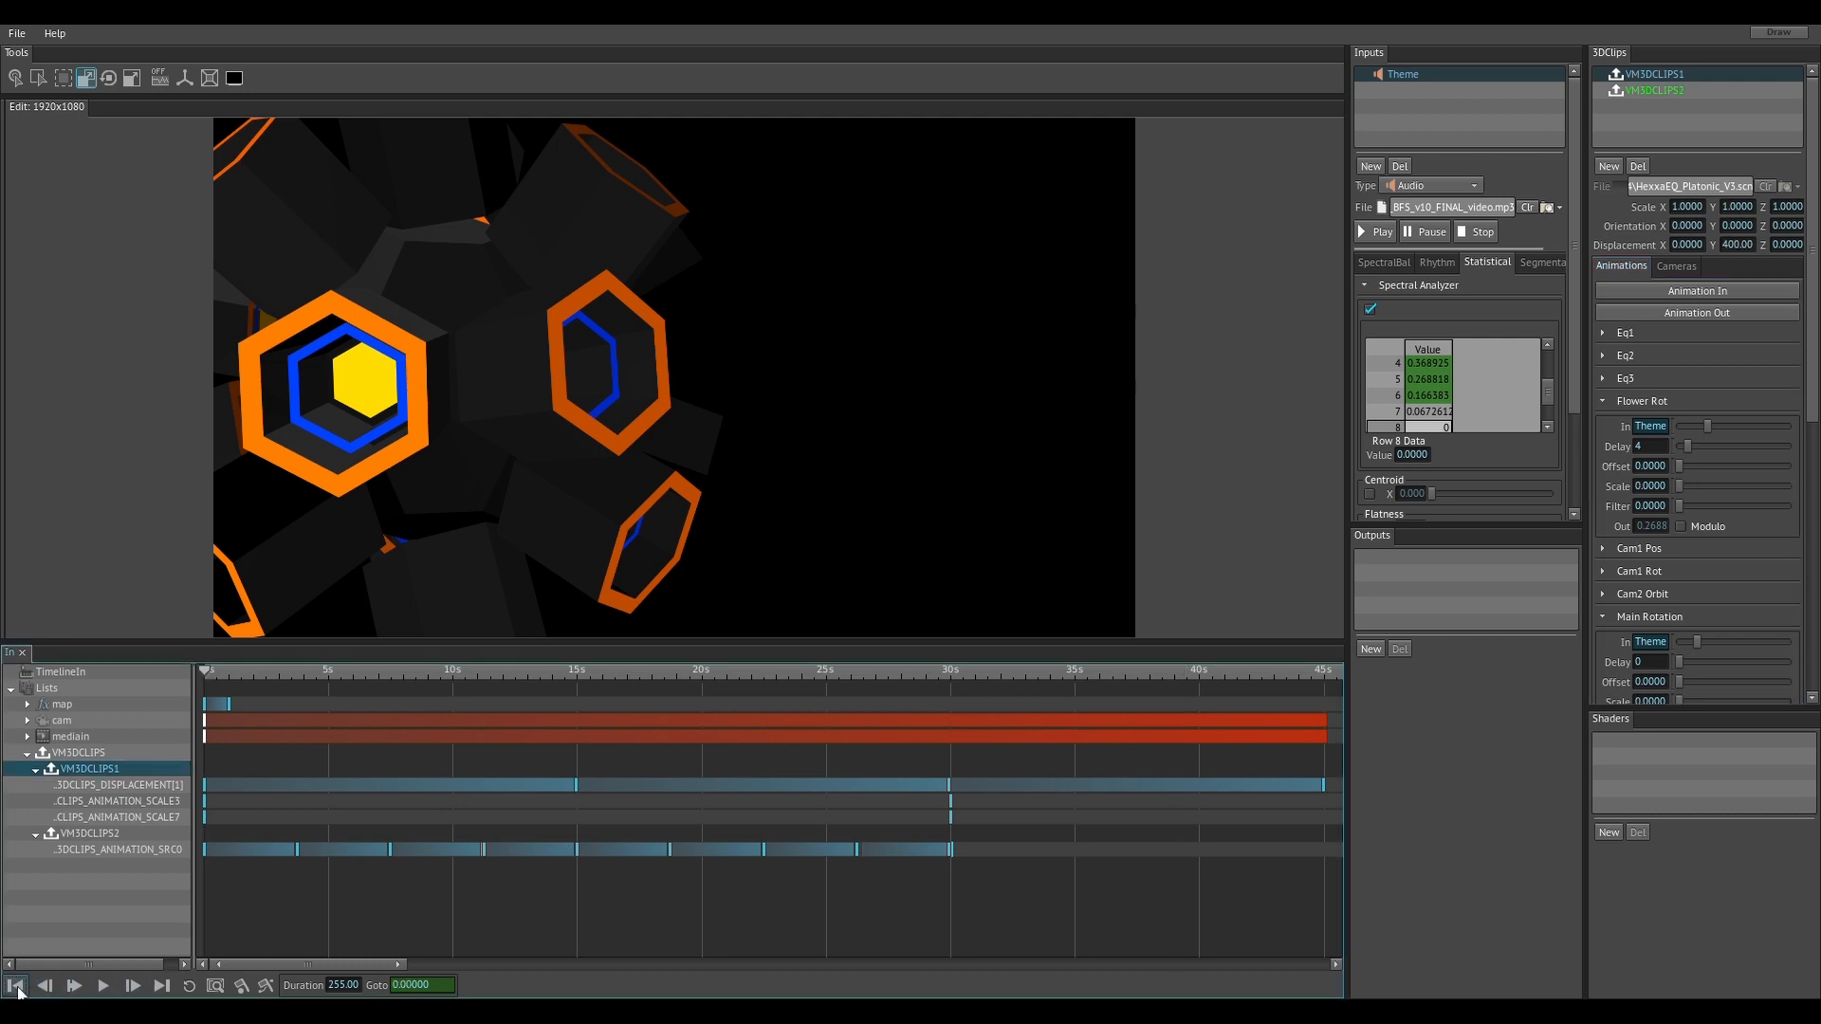
click(918, 676)
click(103, 986)
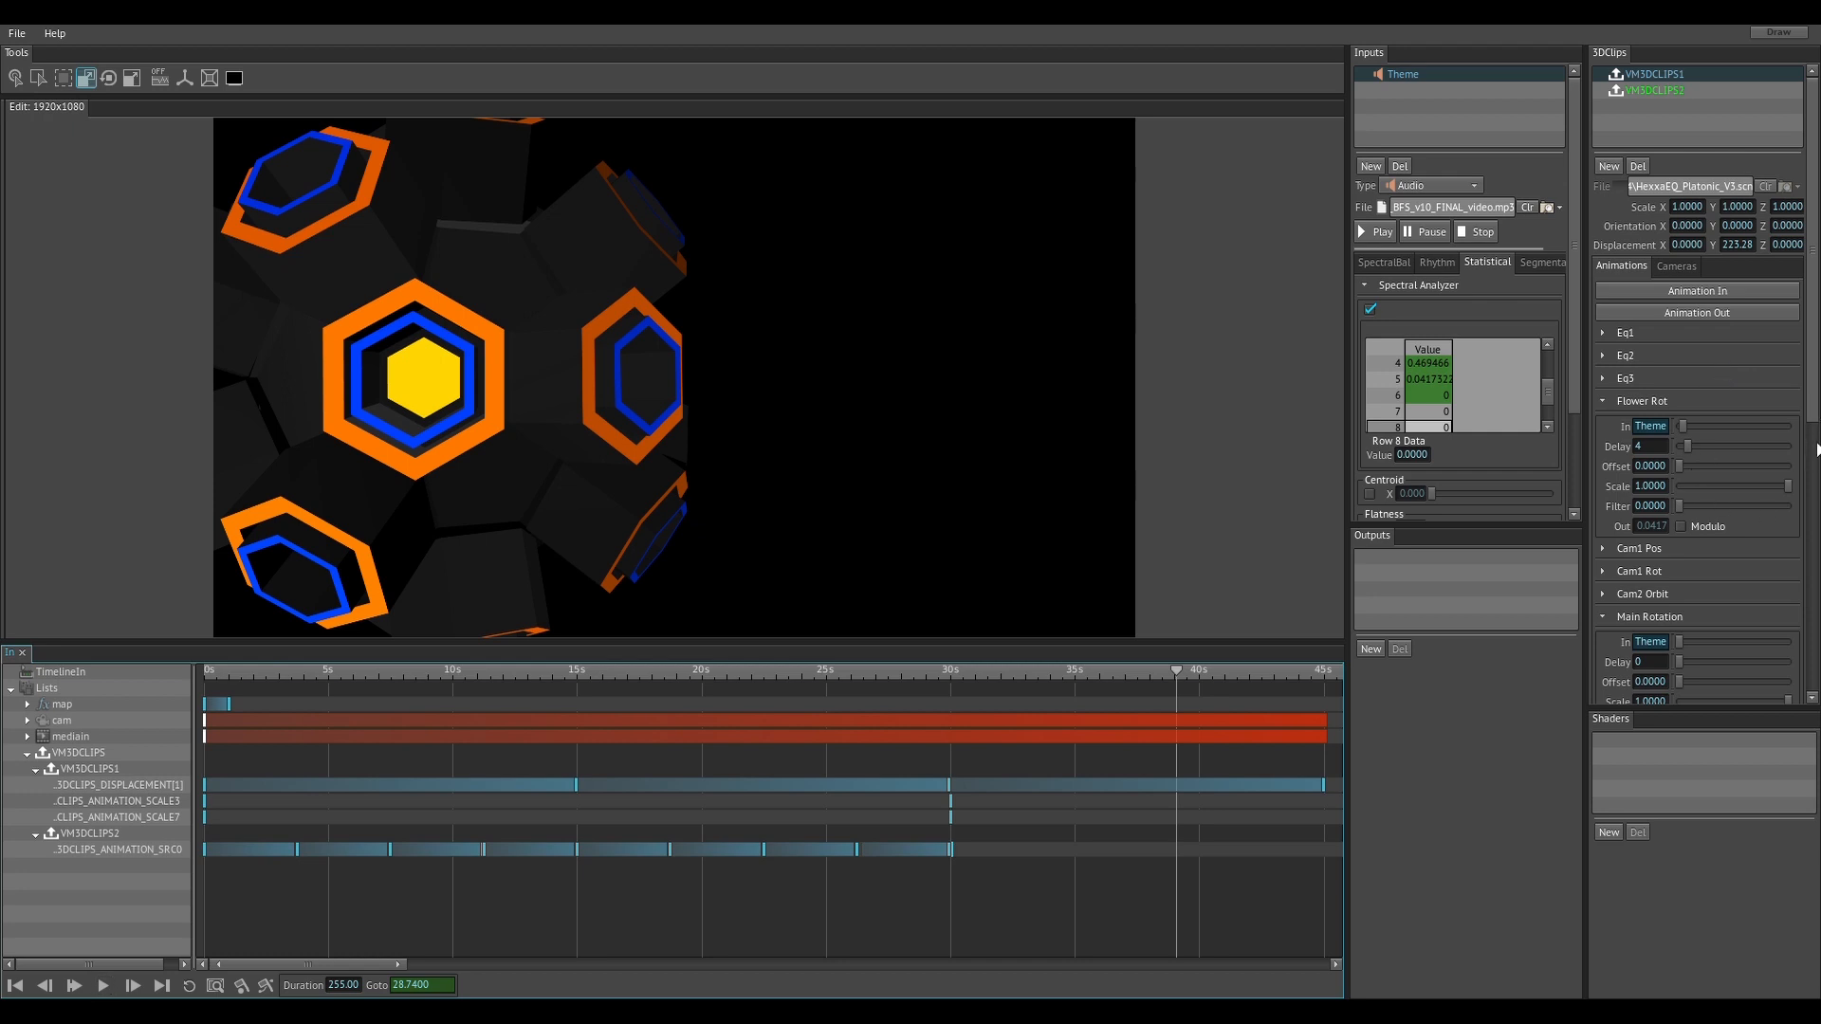
Set the Main Rotation Delay of VM3DCLIPS1 to 5 and play the result from 28.85 s.
drag(1816, 409, 1816, 507)
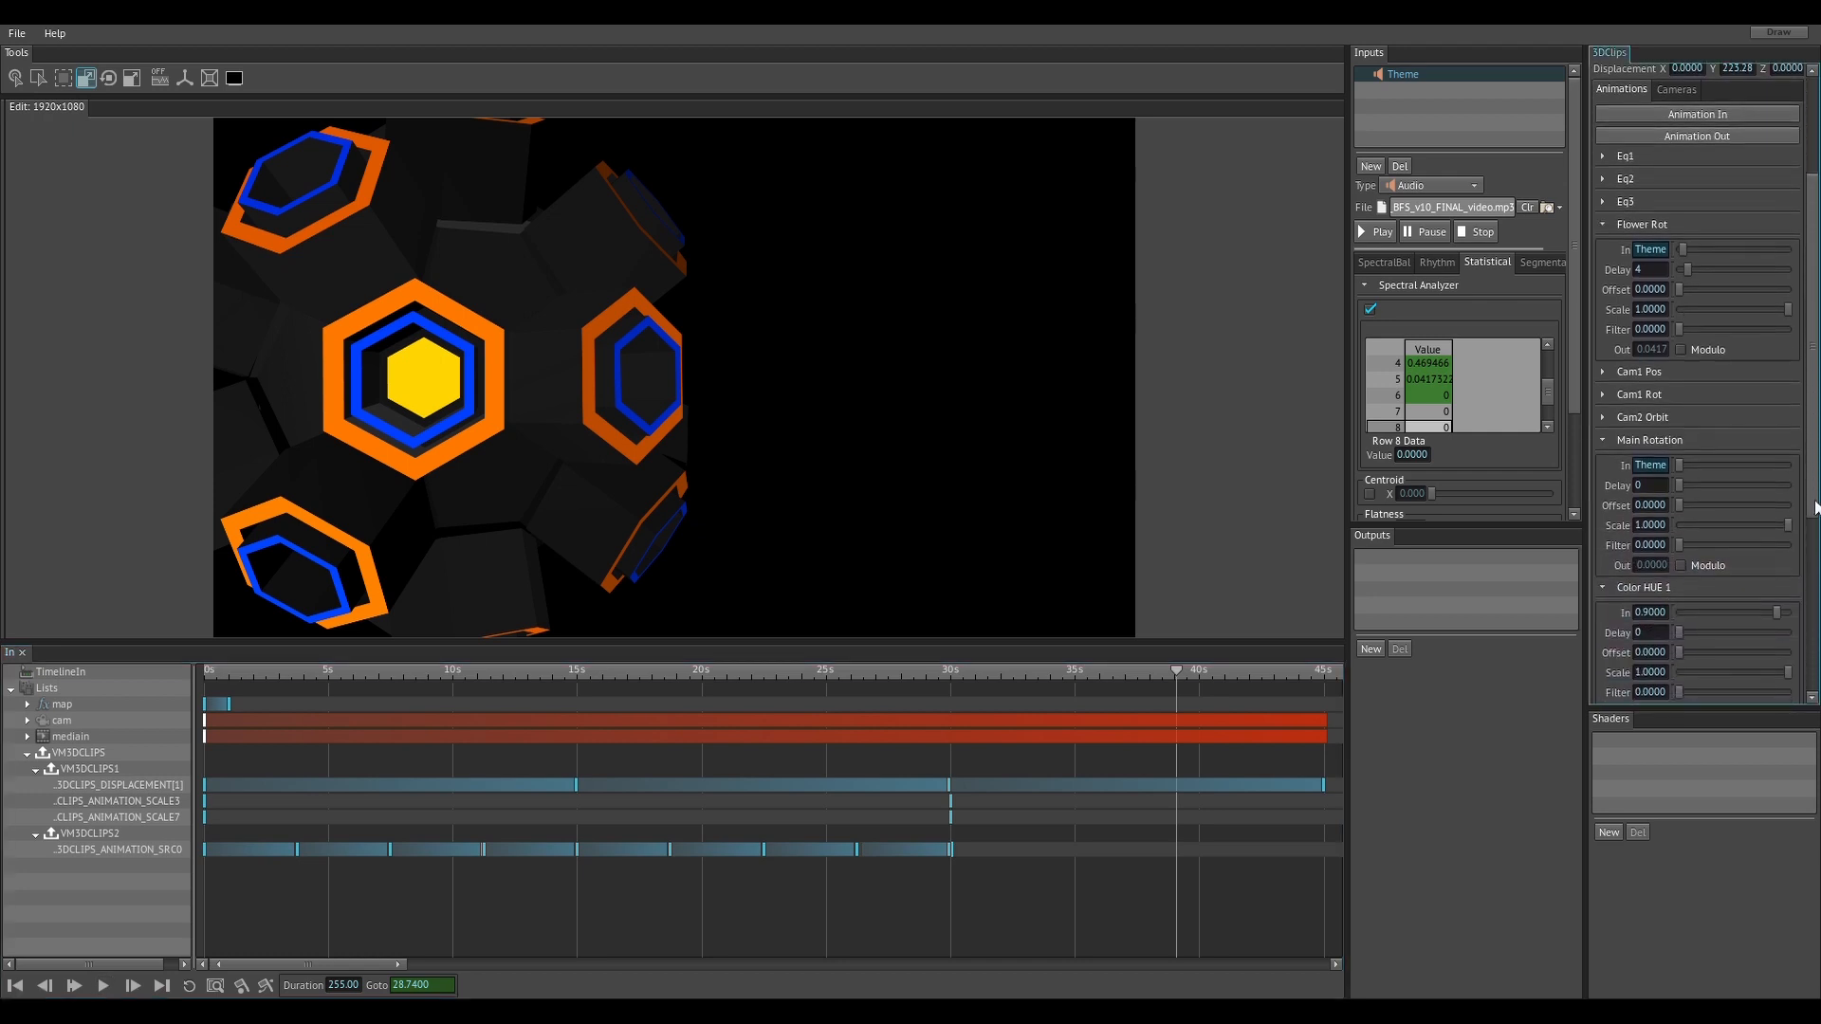
click(1692, 487)
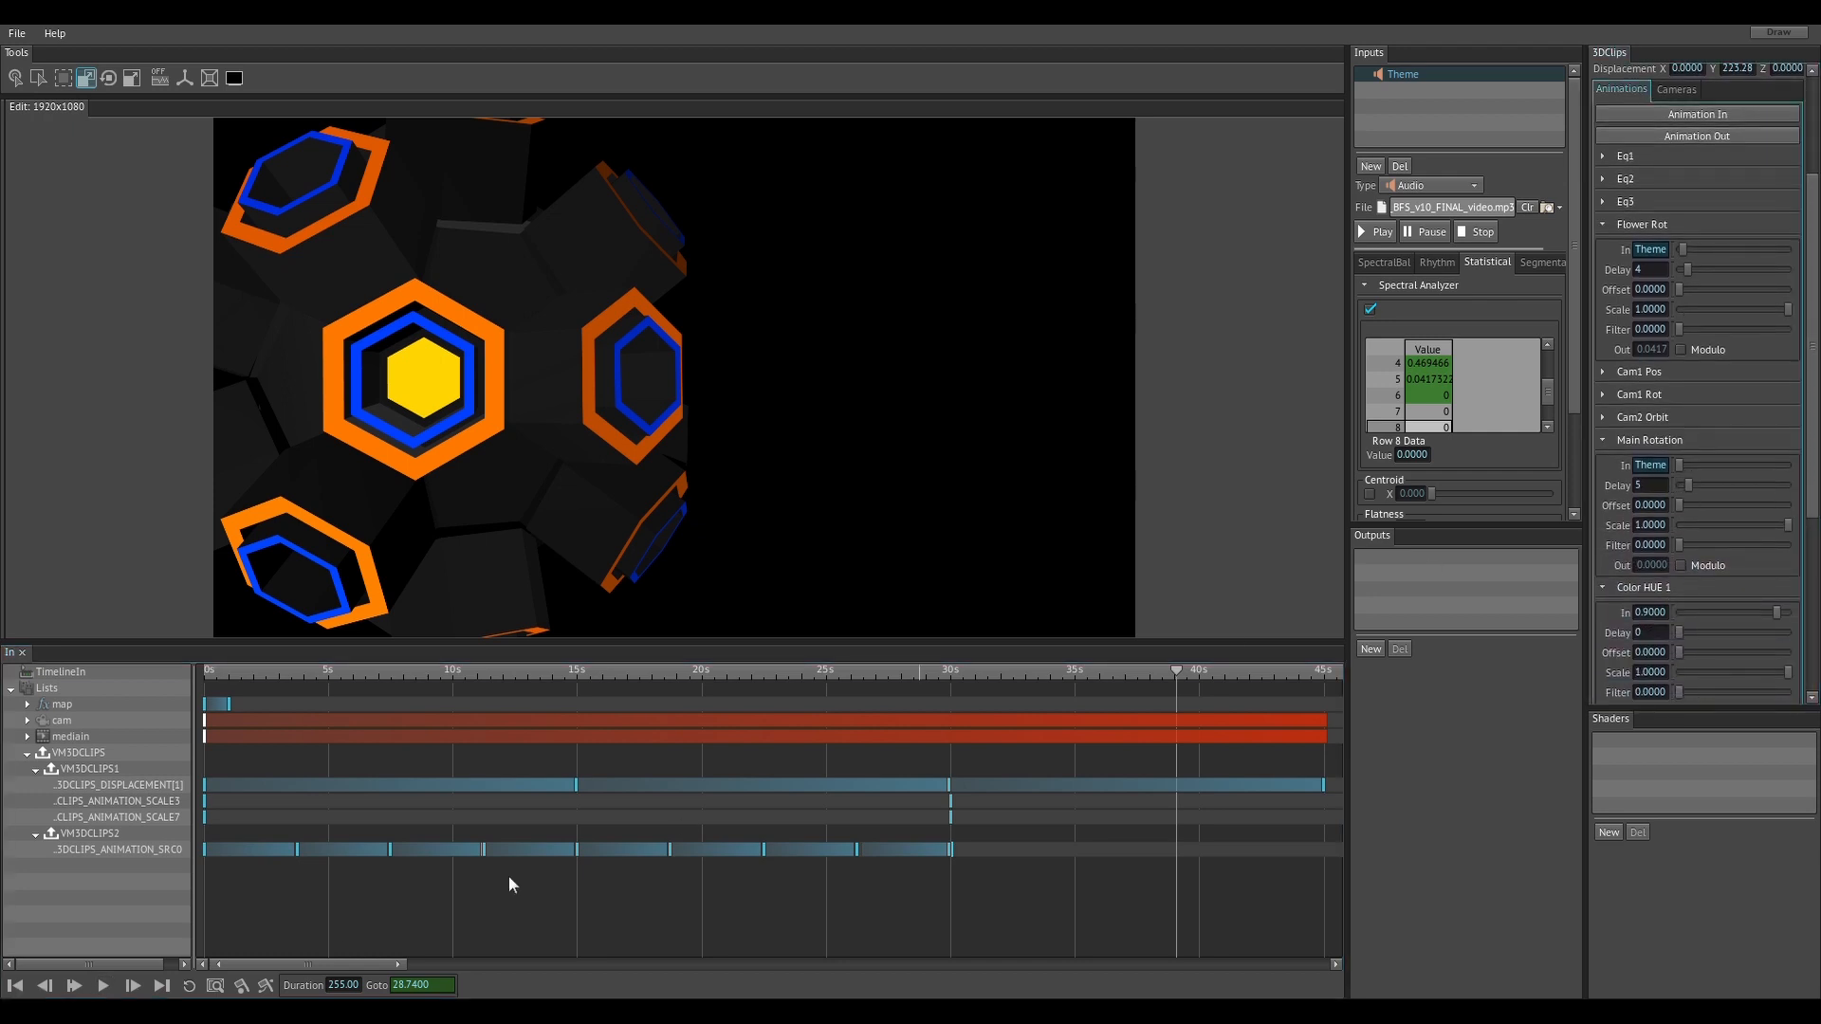
click(14, 987)
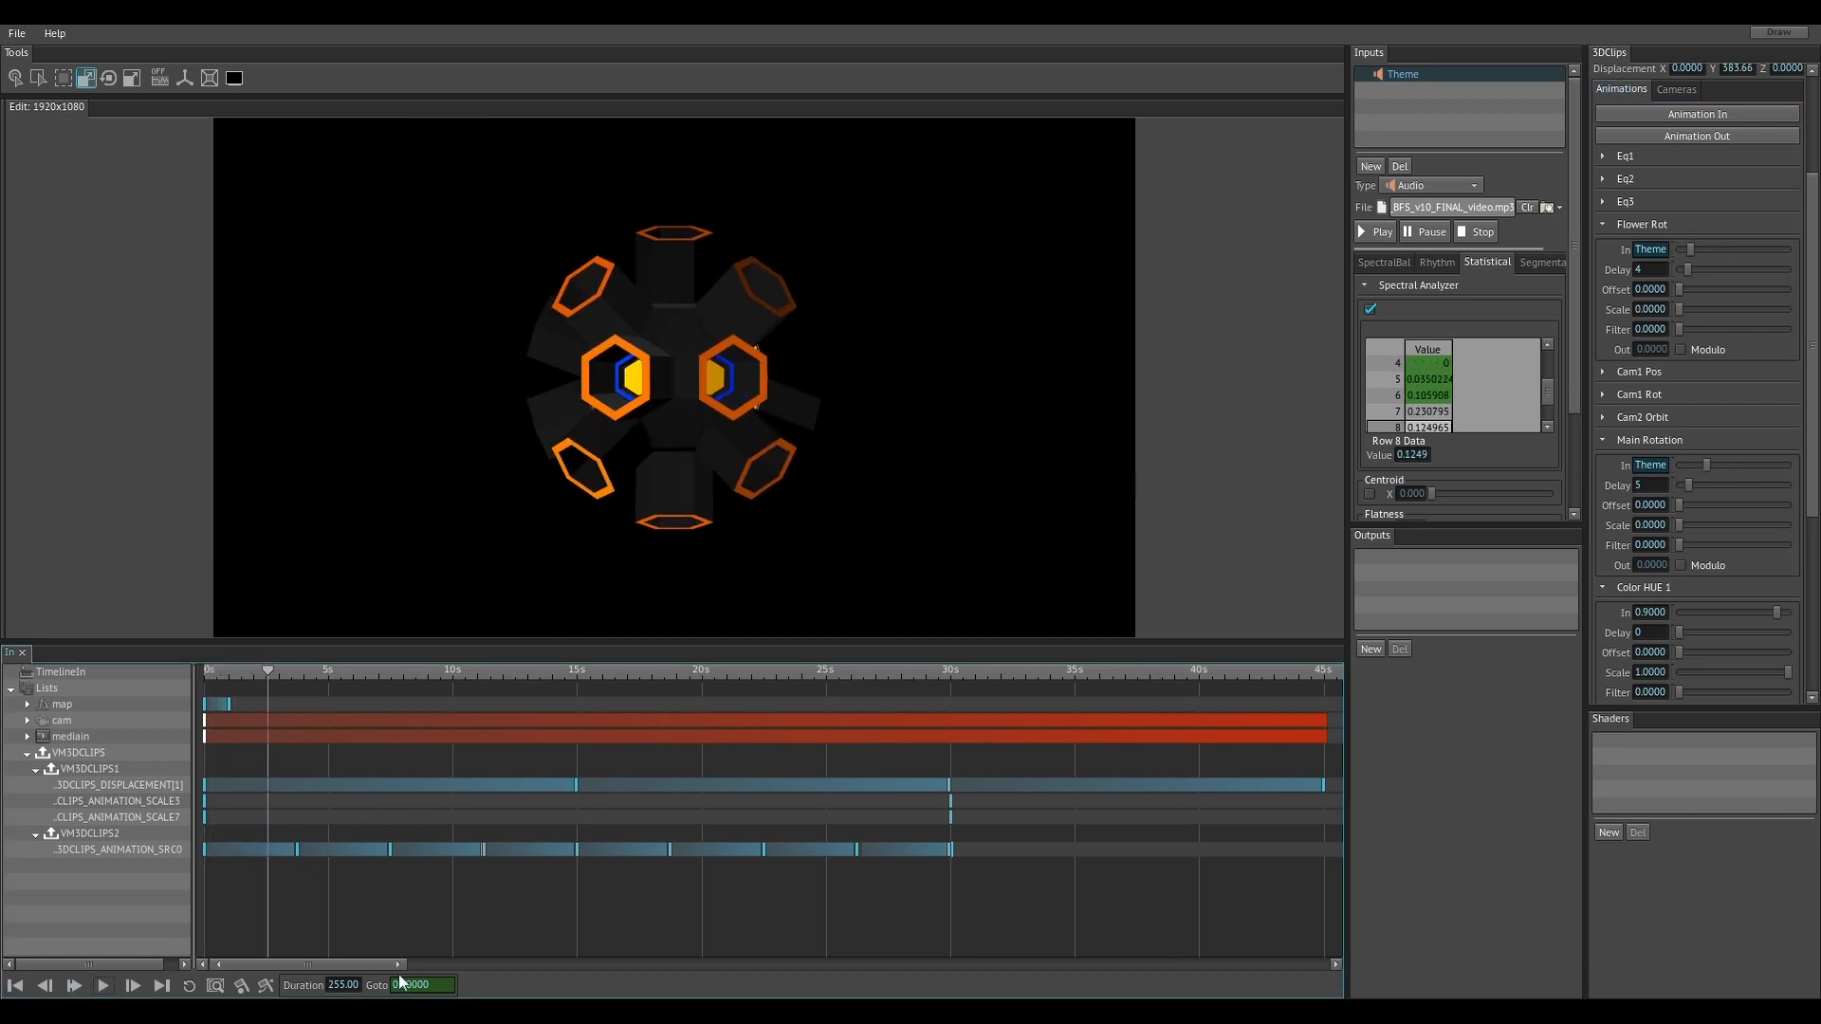
click(922, 671)
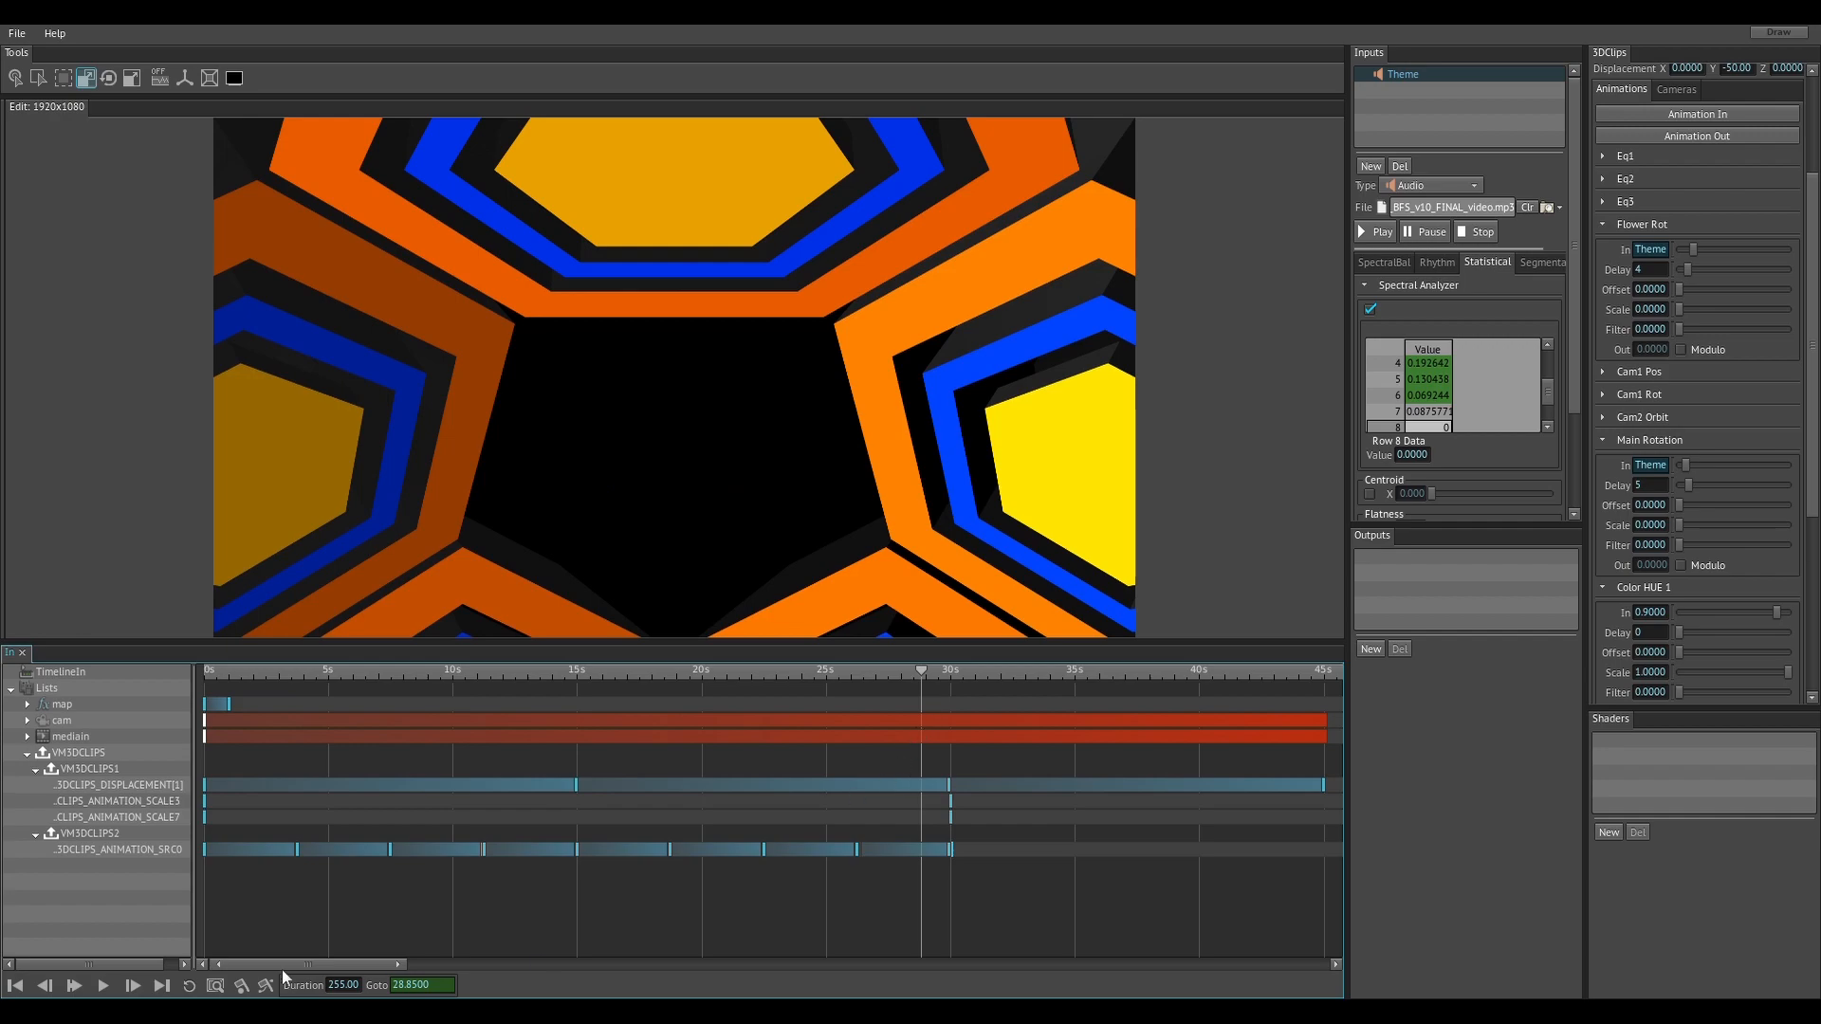
click(103, 987)
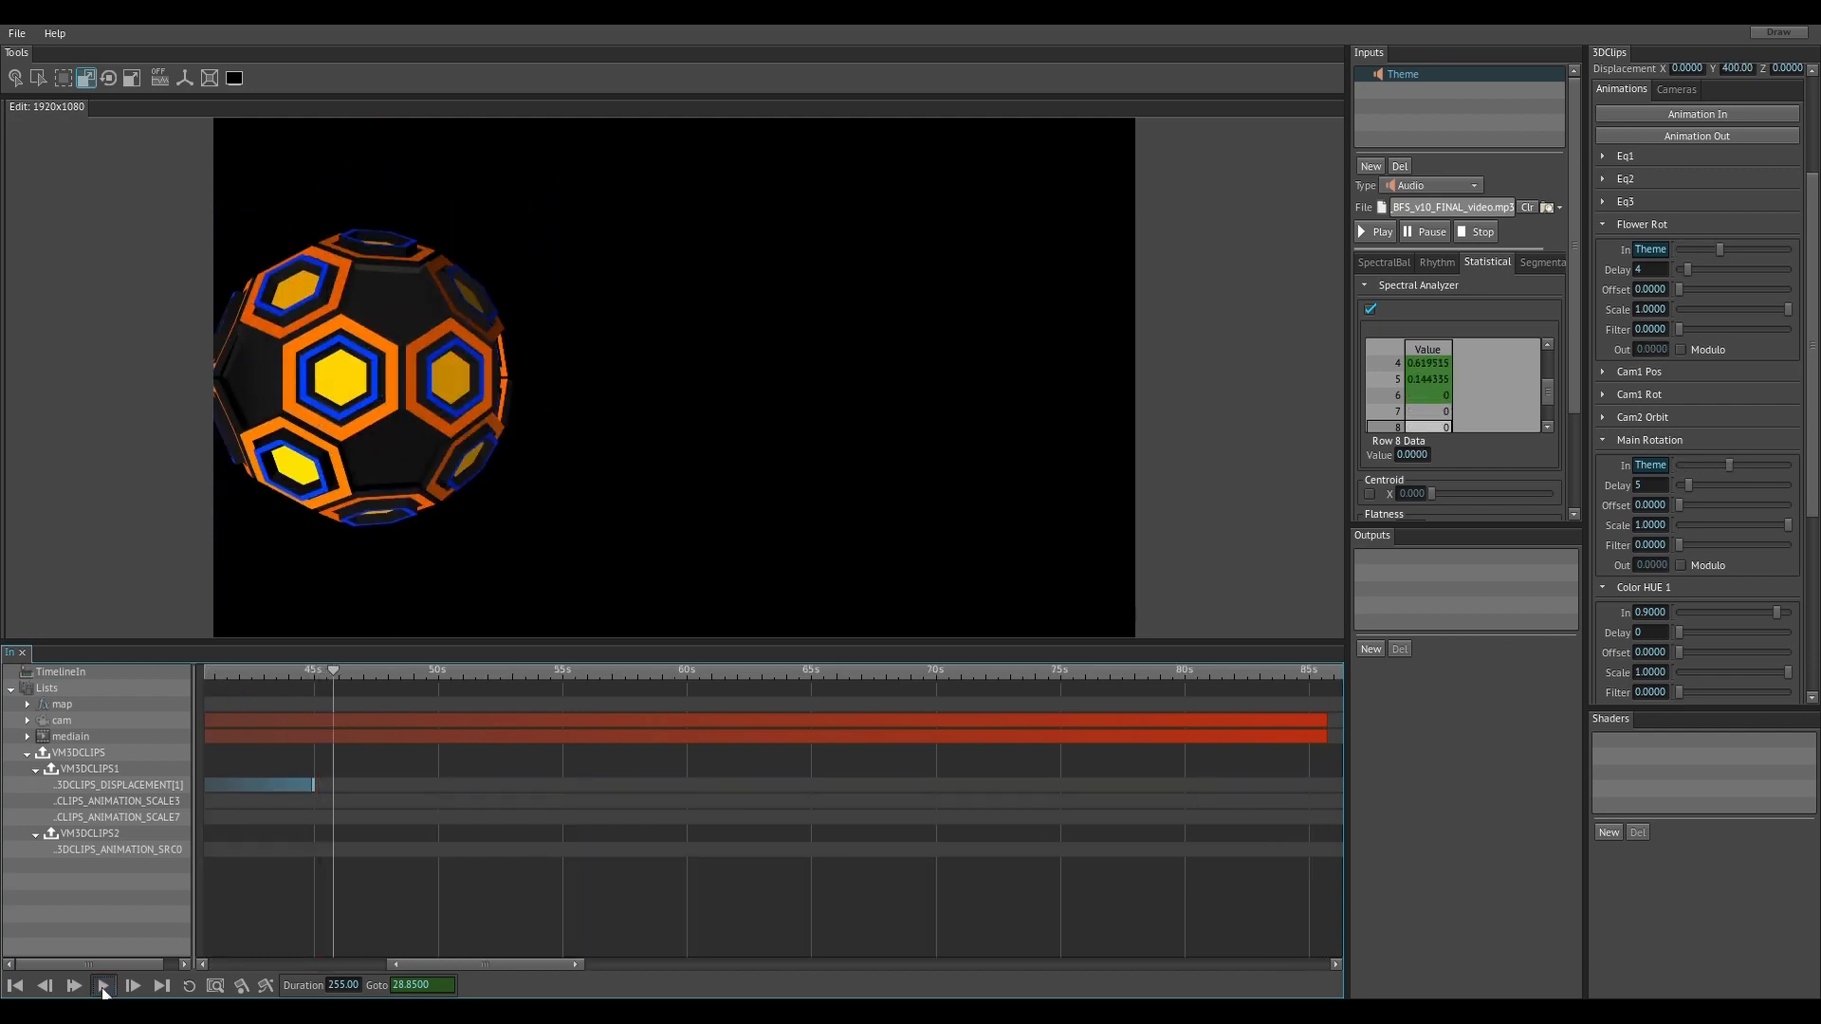
Position the time cursor at 44.97 s and add a Bloom shader with a cutoutThreshold of 0.3.
click(313, 675)
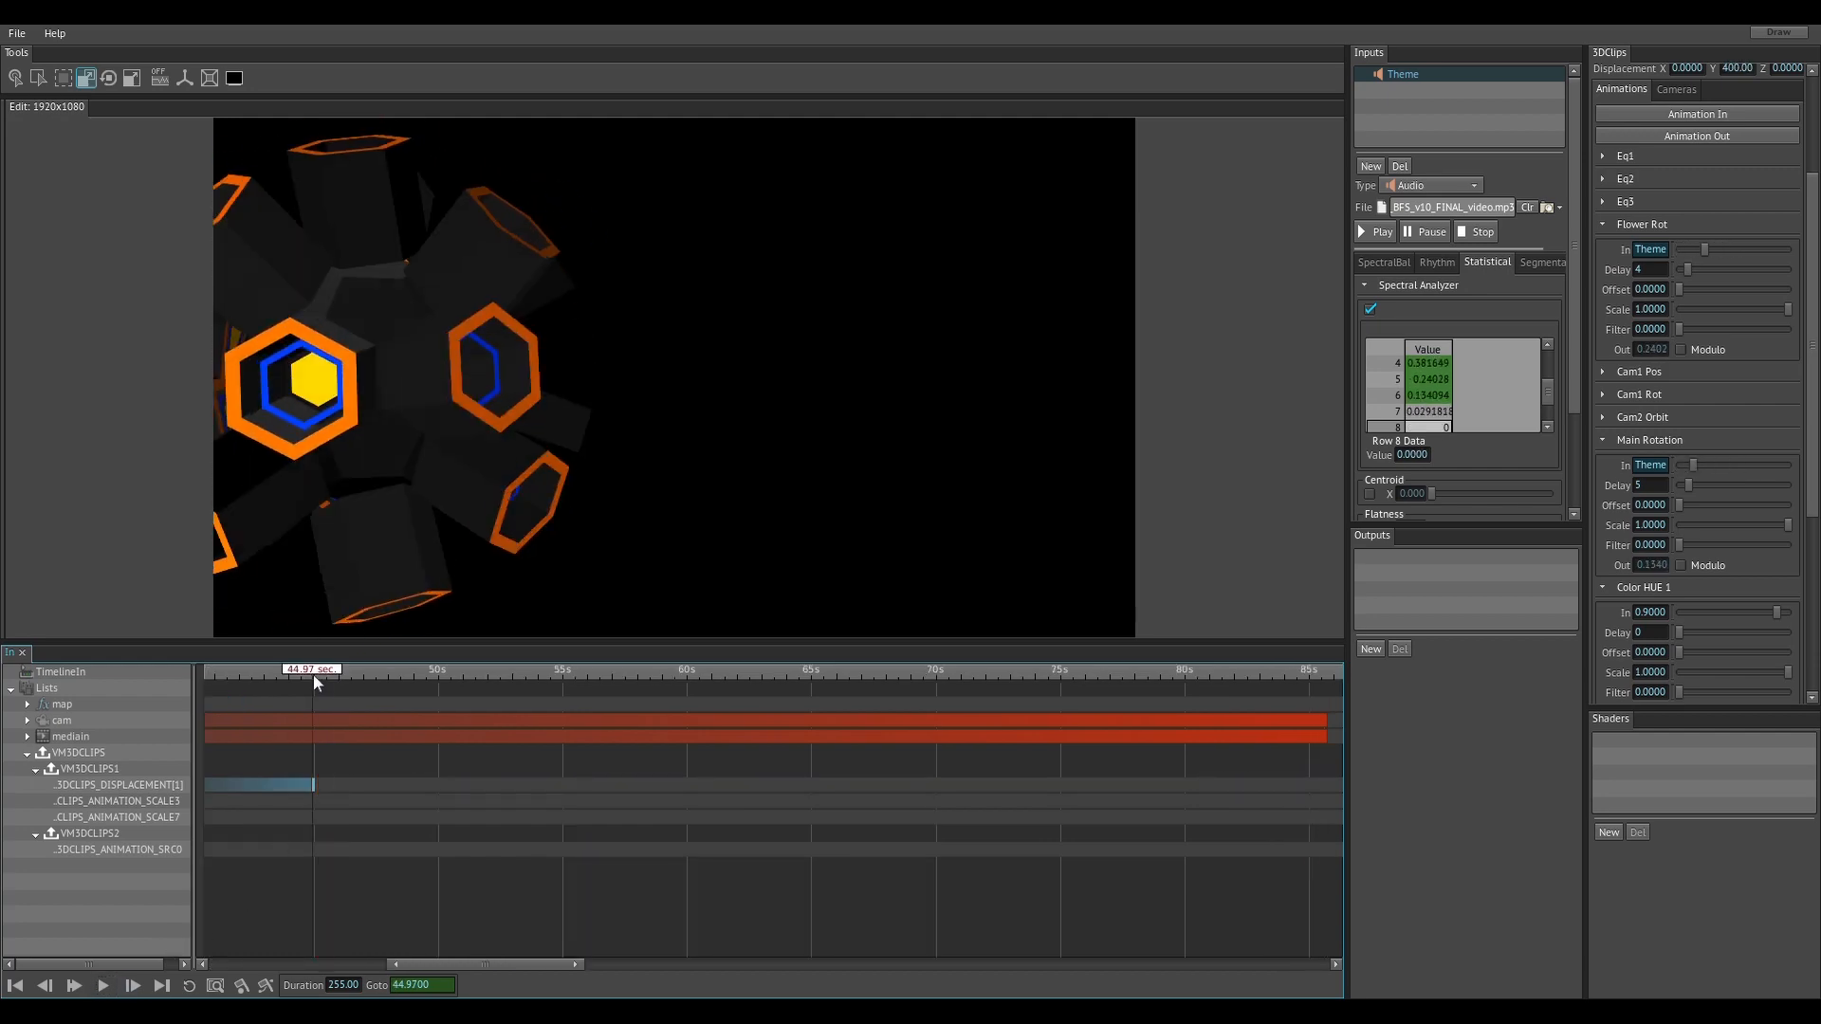
drag(396, 966, 195, 977)
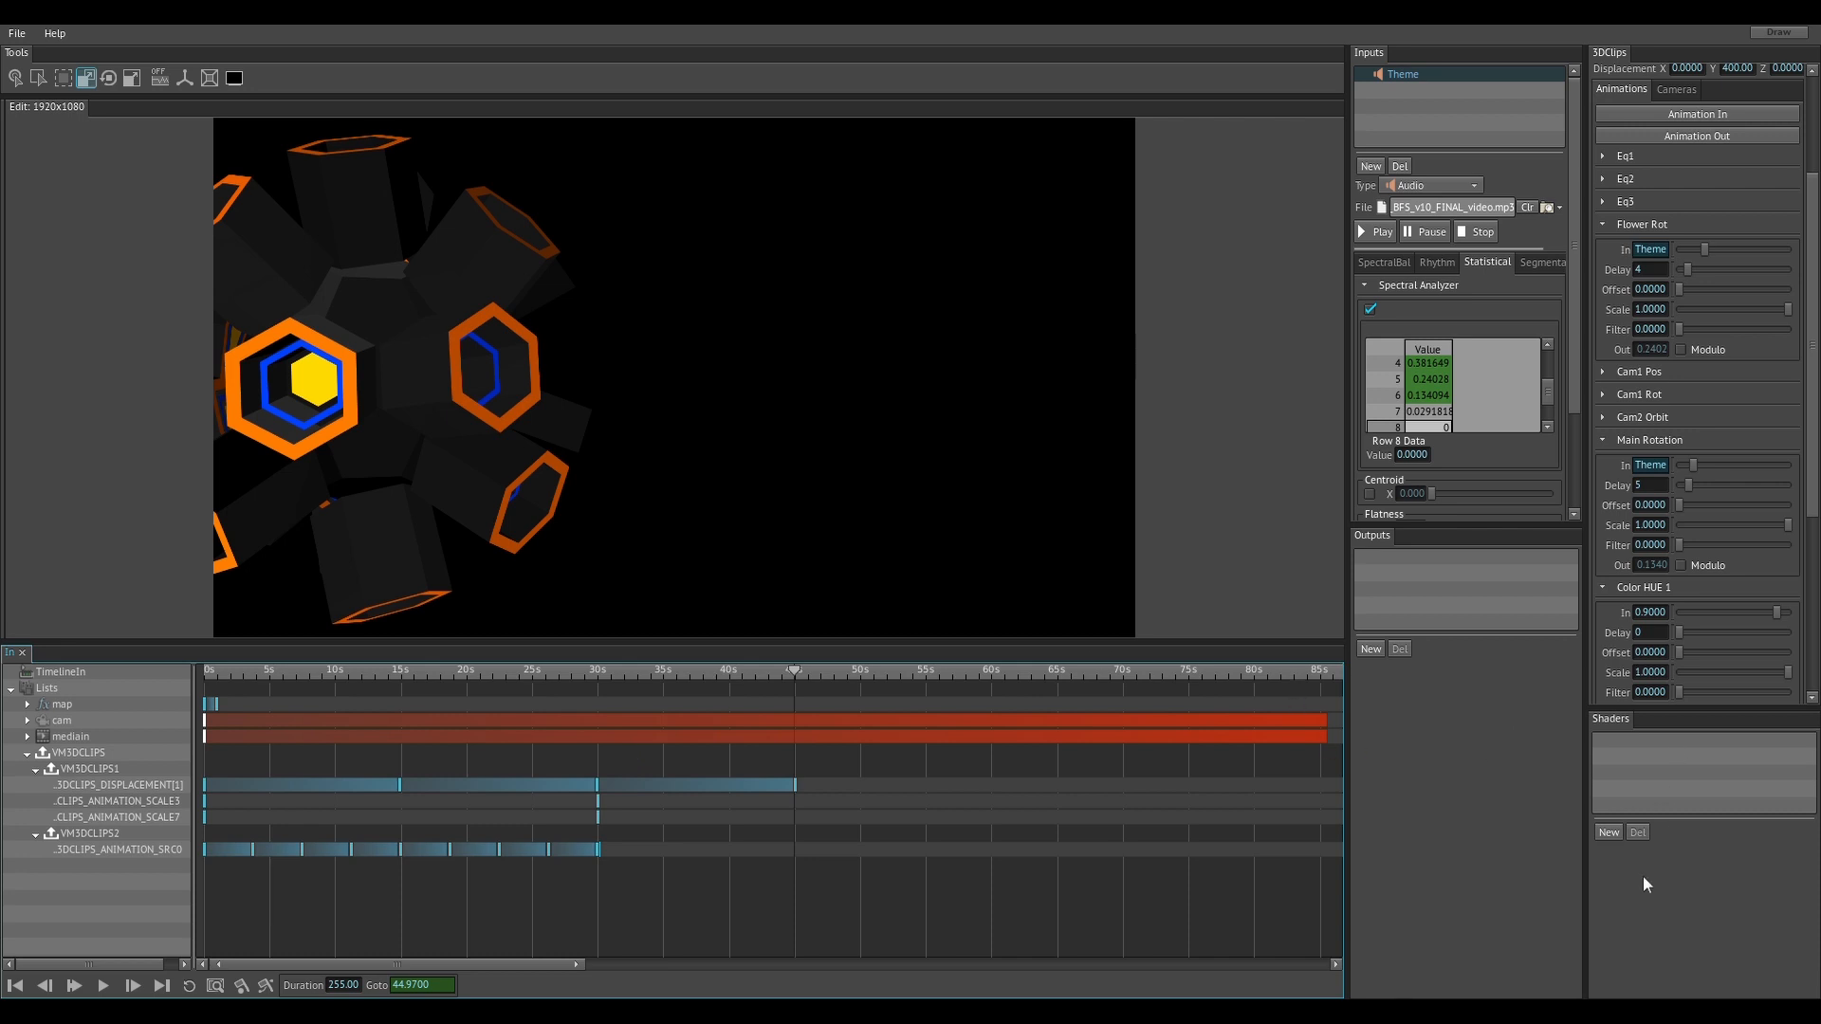
click(1609, 832)
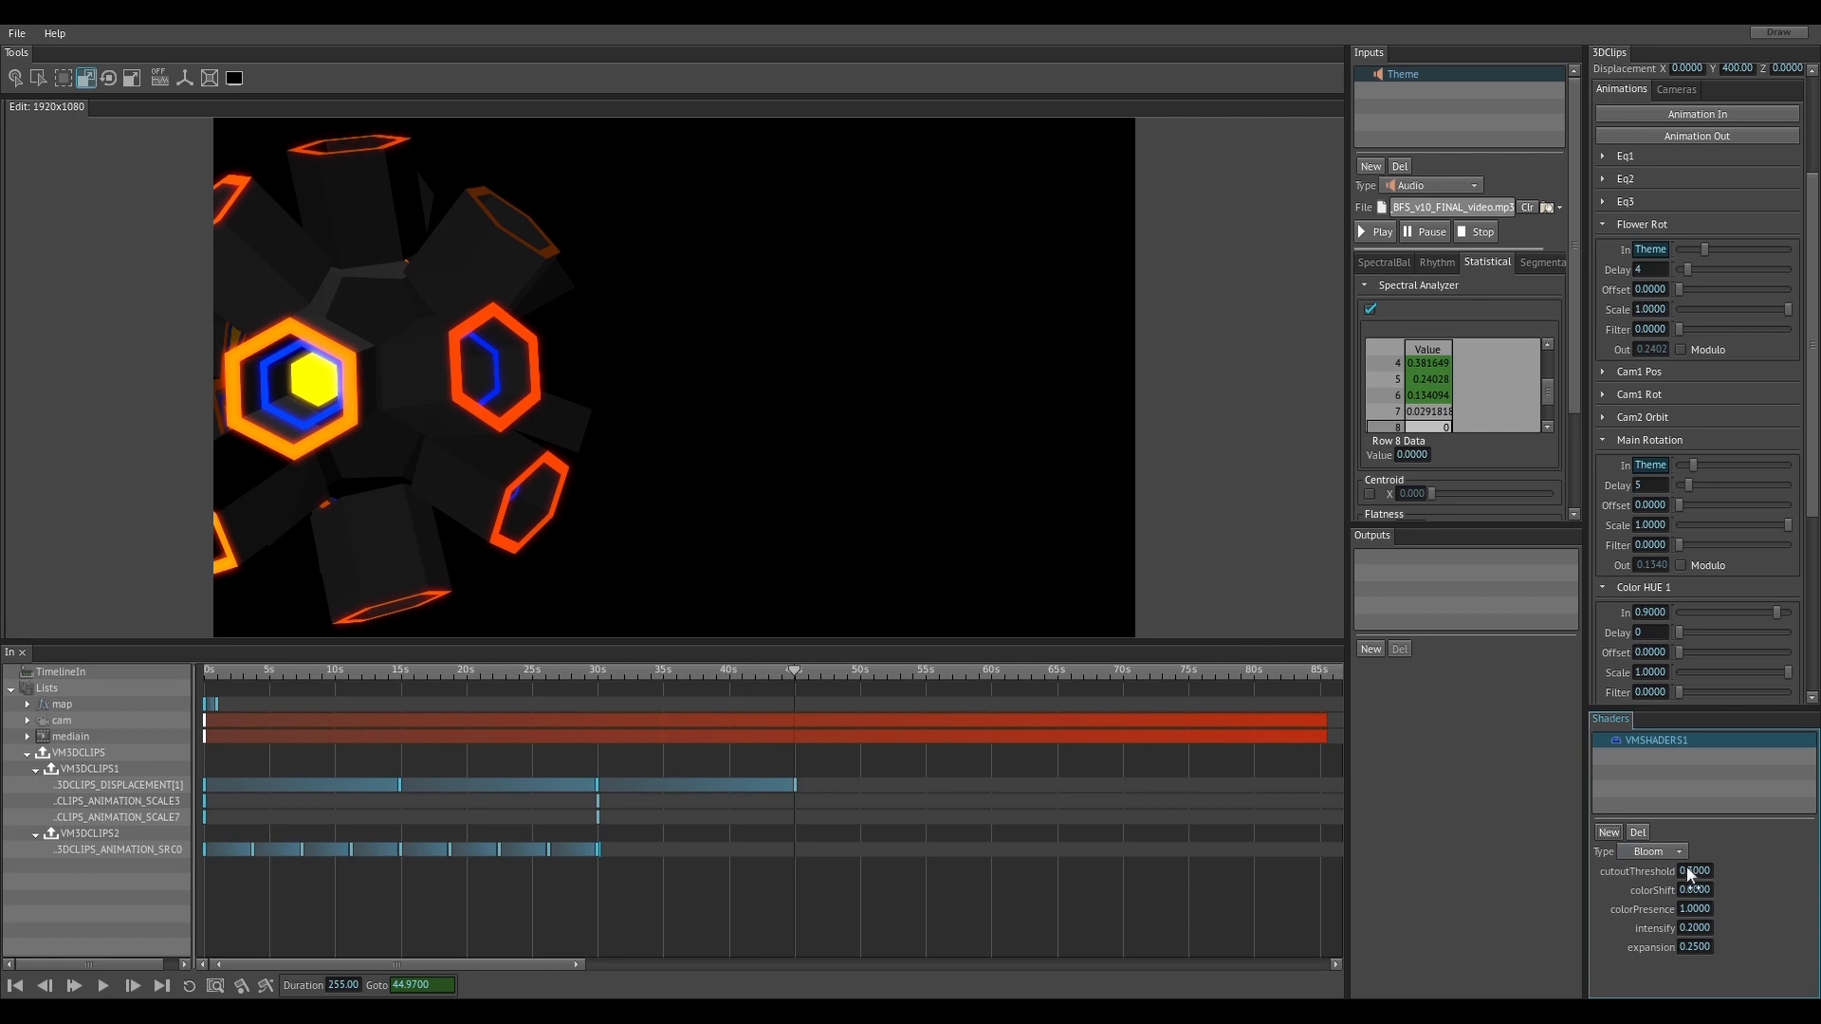
mouse_move(1688, 871)
mouse_down()
mouse_move(1688, 842)
mouse_move(1691, 892)
mouse_move(1690, 858)
mouse_up()
click(1689, 871)
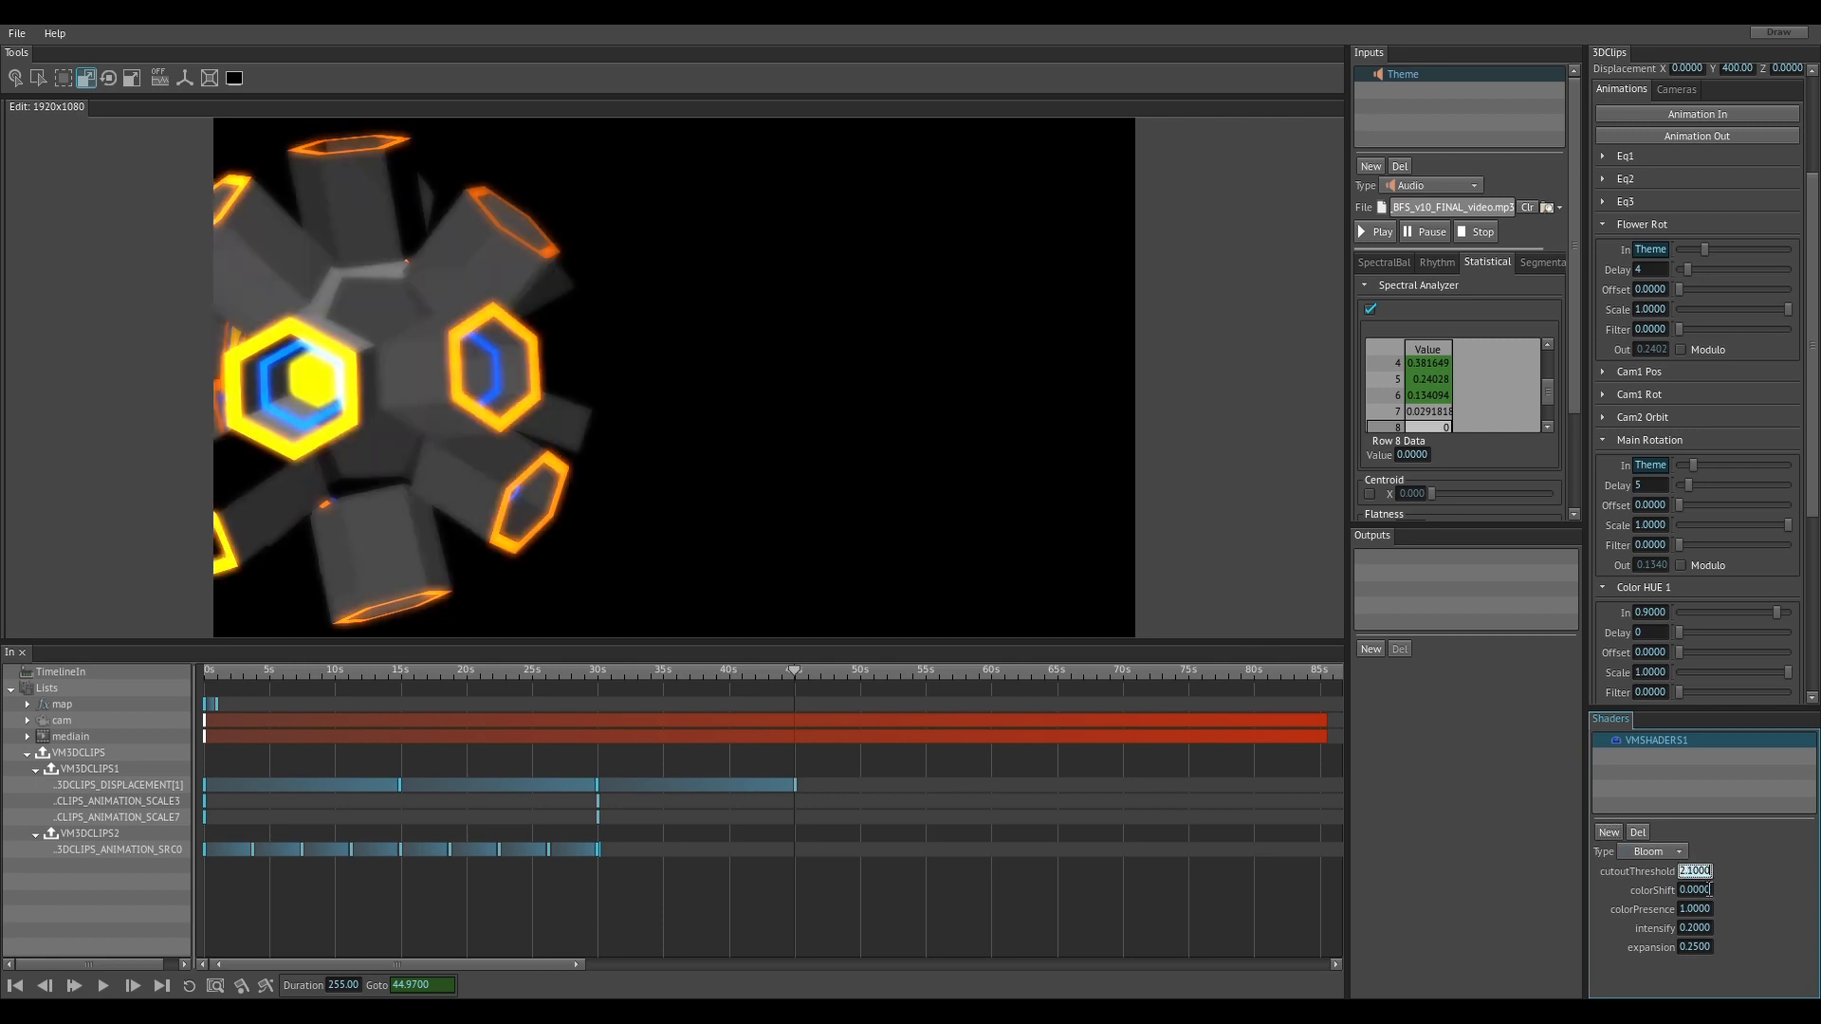
text(0.3)
key(Return)
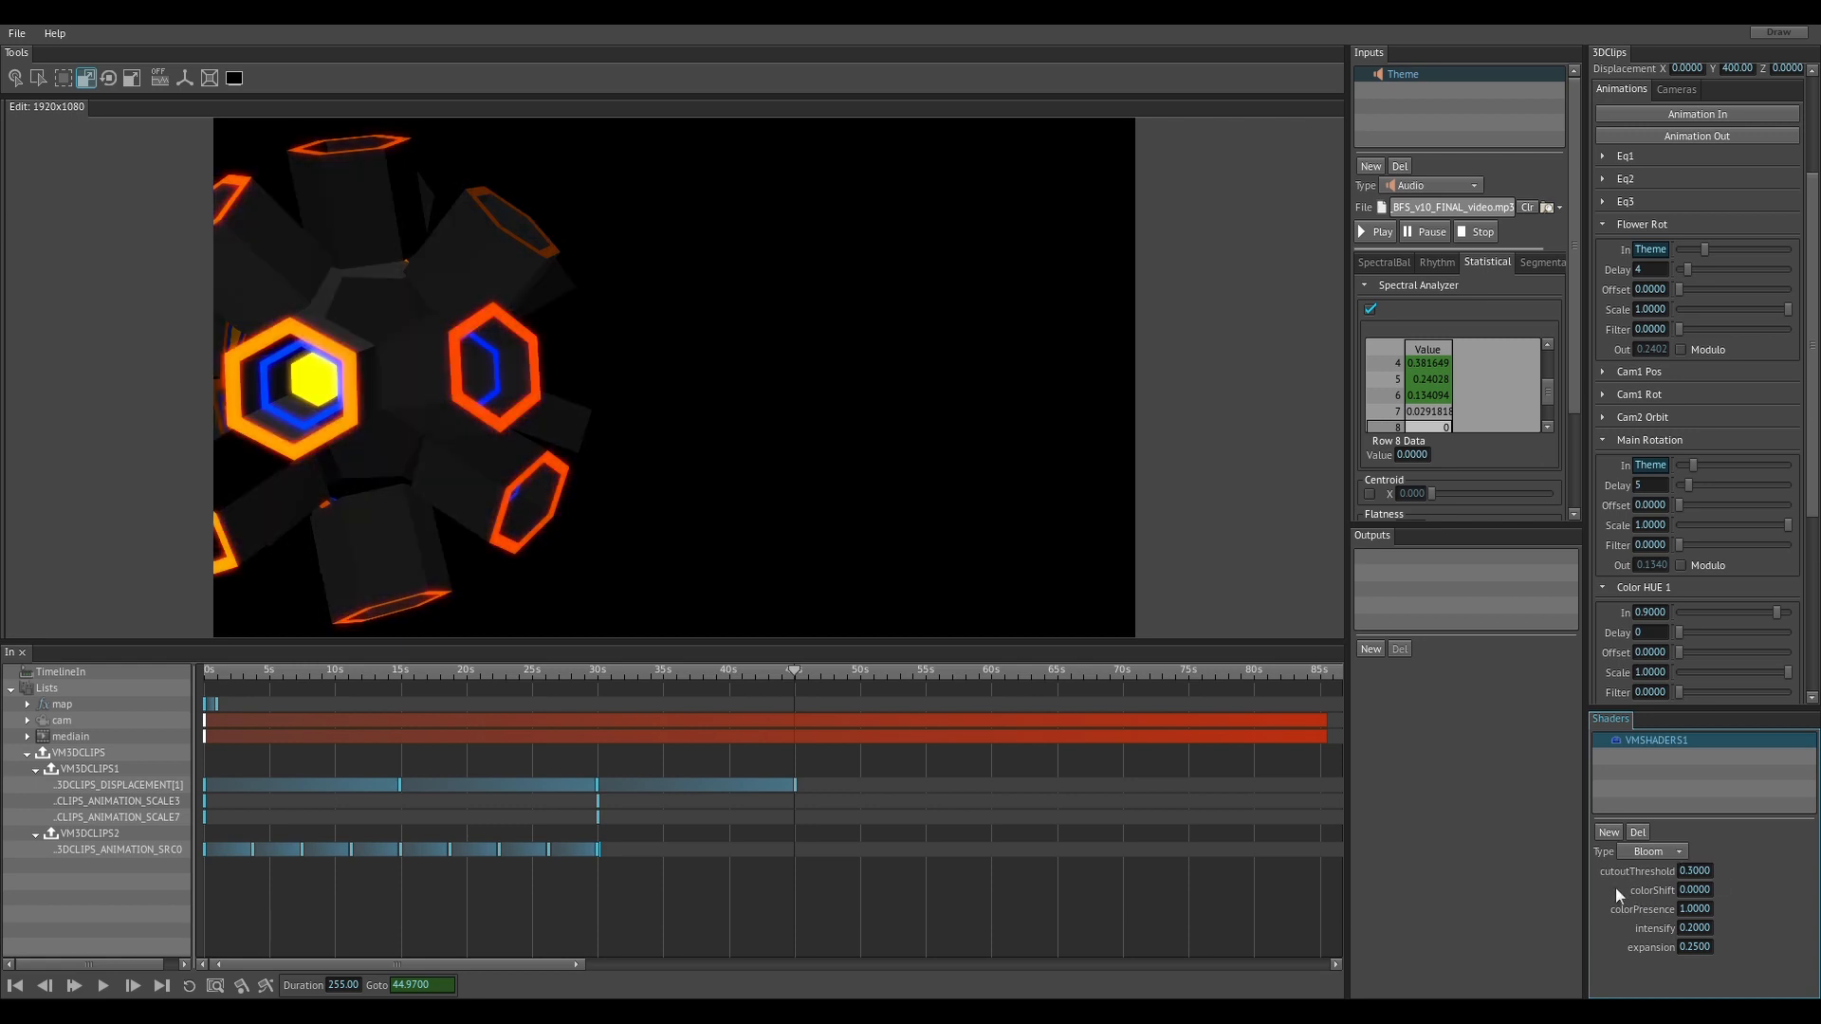
Set the Bloom intensity to 0.3299 and drive its expansion with row 9 of the Theme audio's Spectral Analyzer.
drag(1696, 928, 1696, 842)
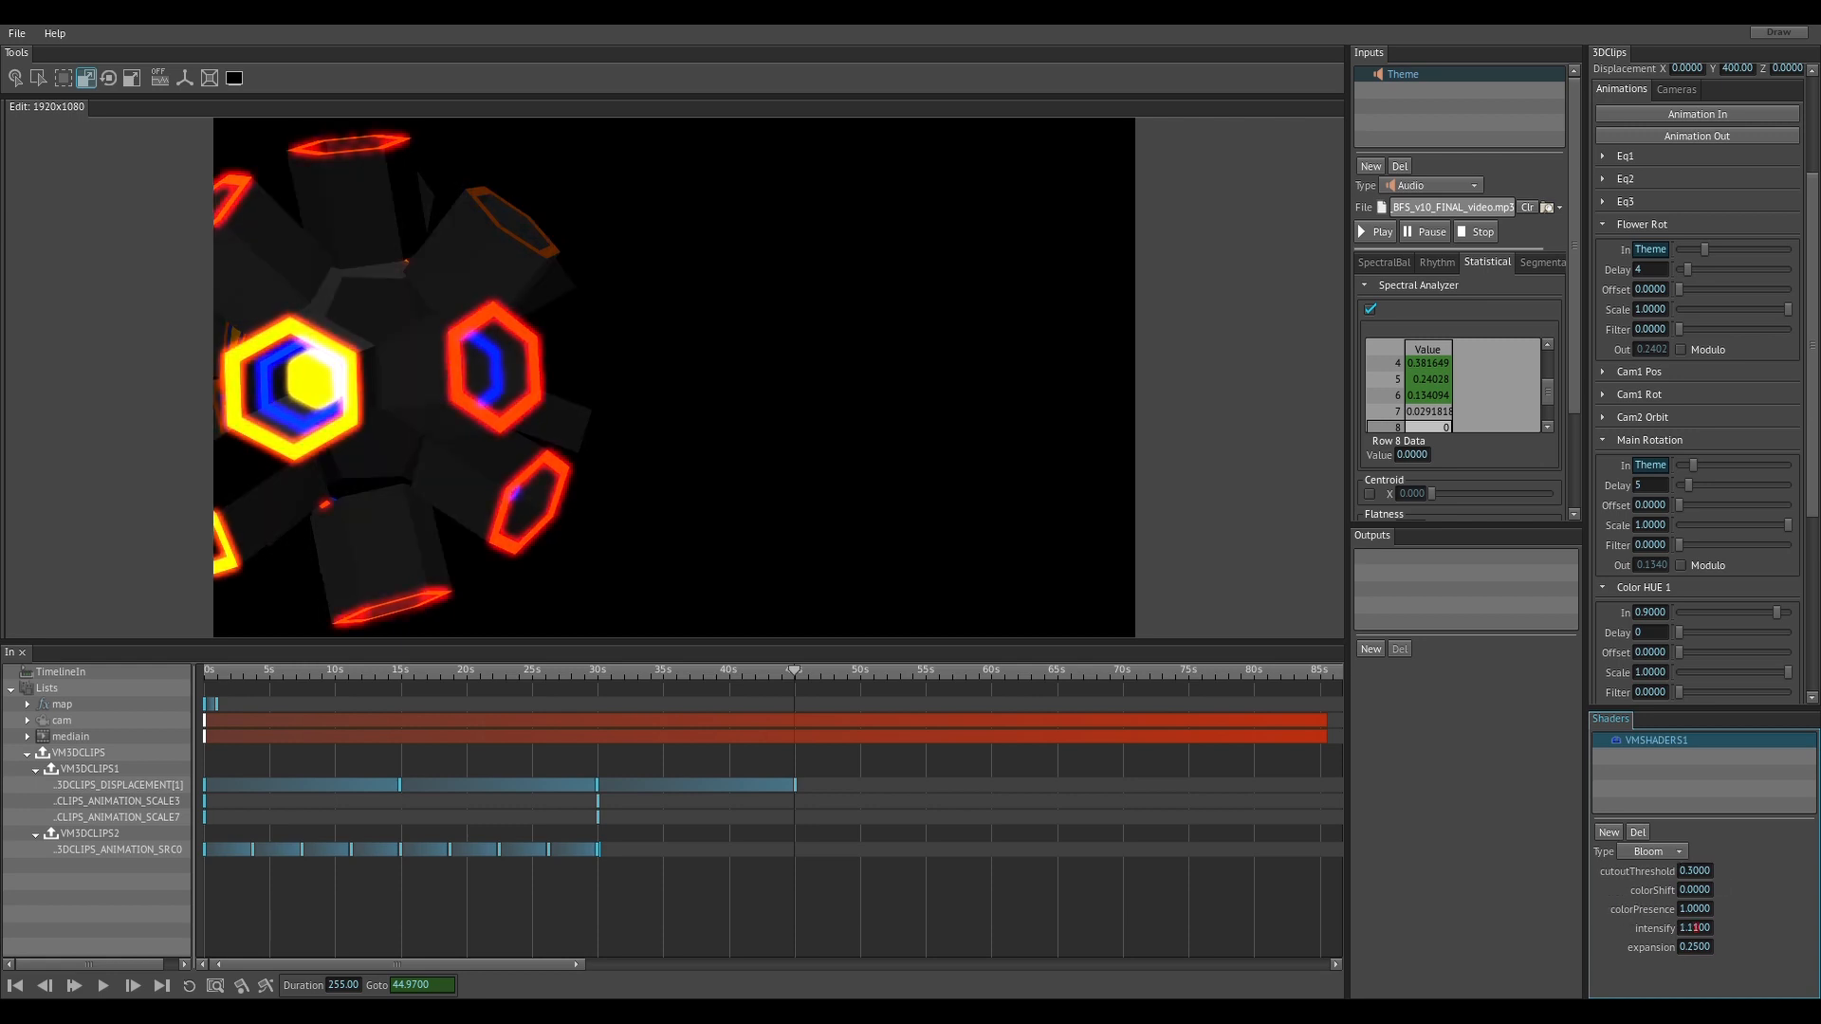
drag(1696, 928, 1696, 1023)
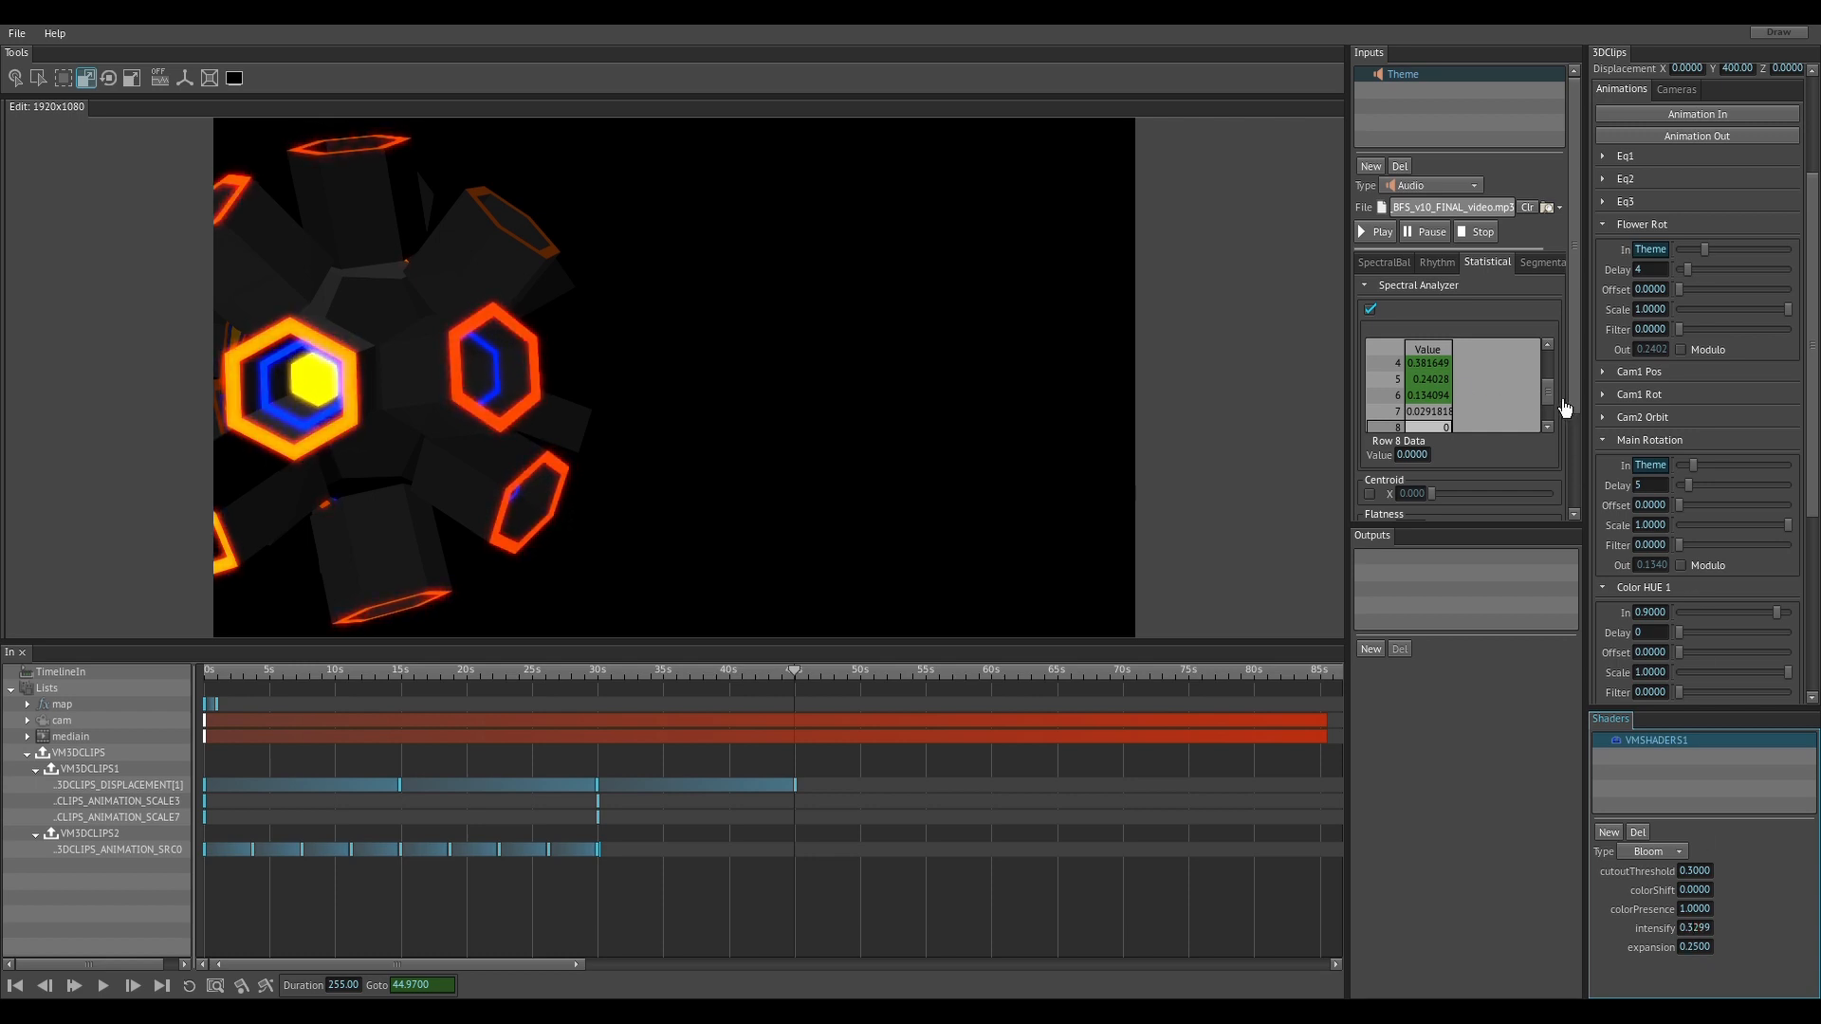
drag(1557, 396, 1557, 423)
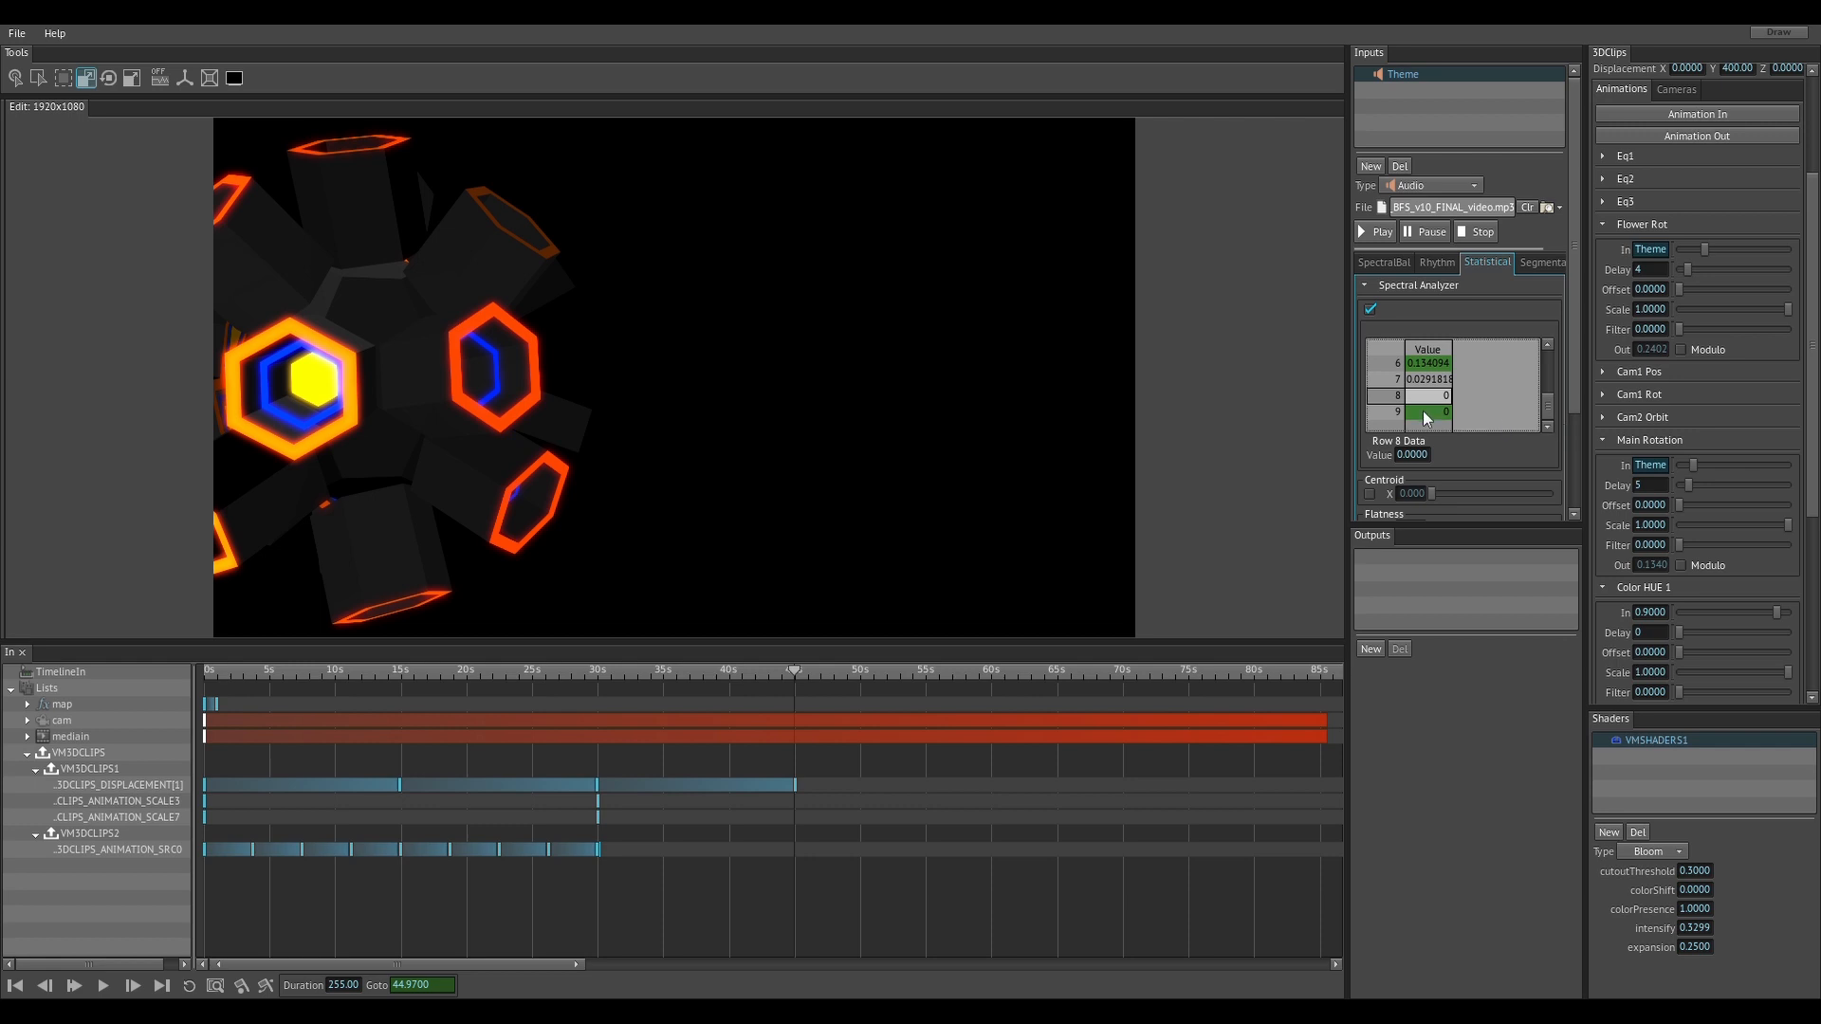
drag(1427, 418, 1658, 950)
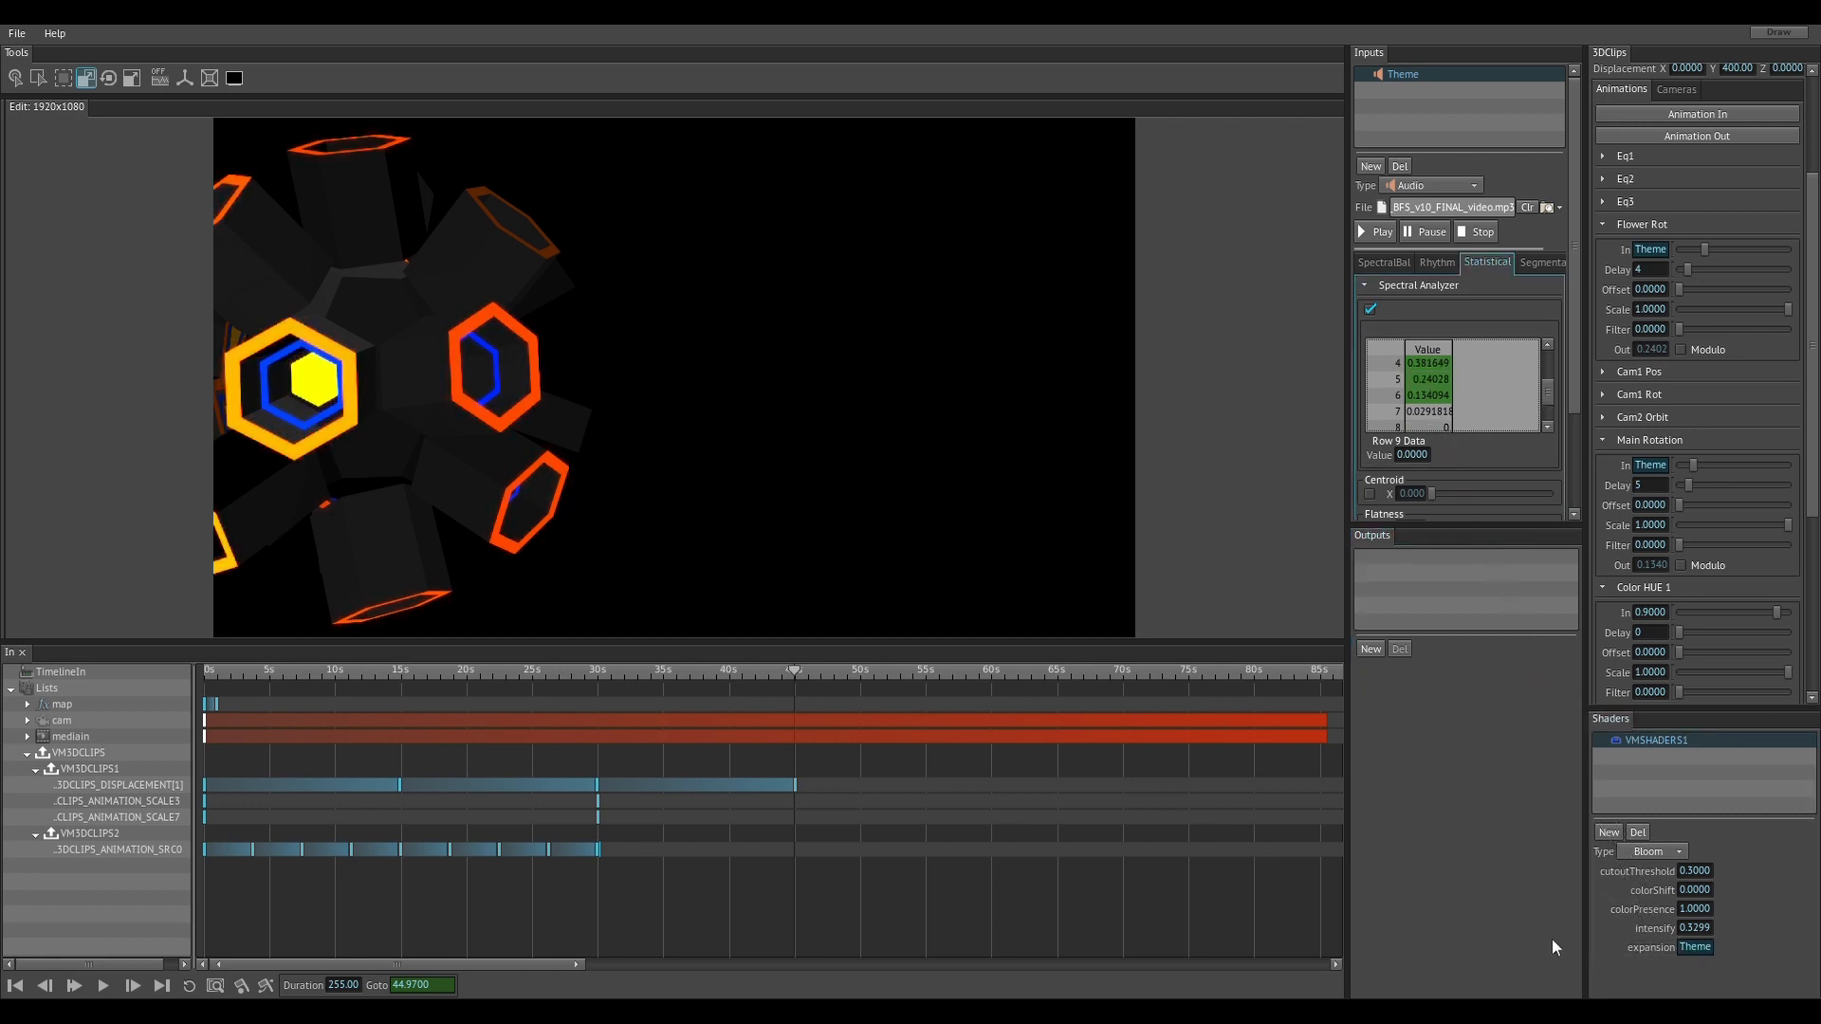
Play the timeline from the start to check the audio-driven Bloom expansion.
click(15, 985)
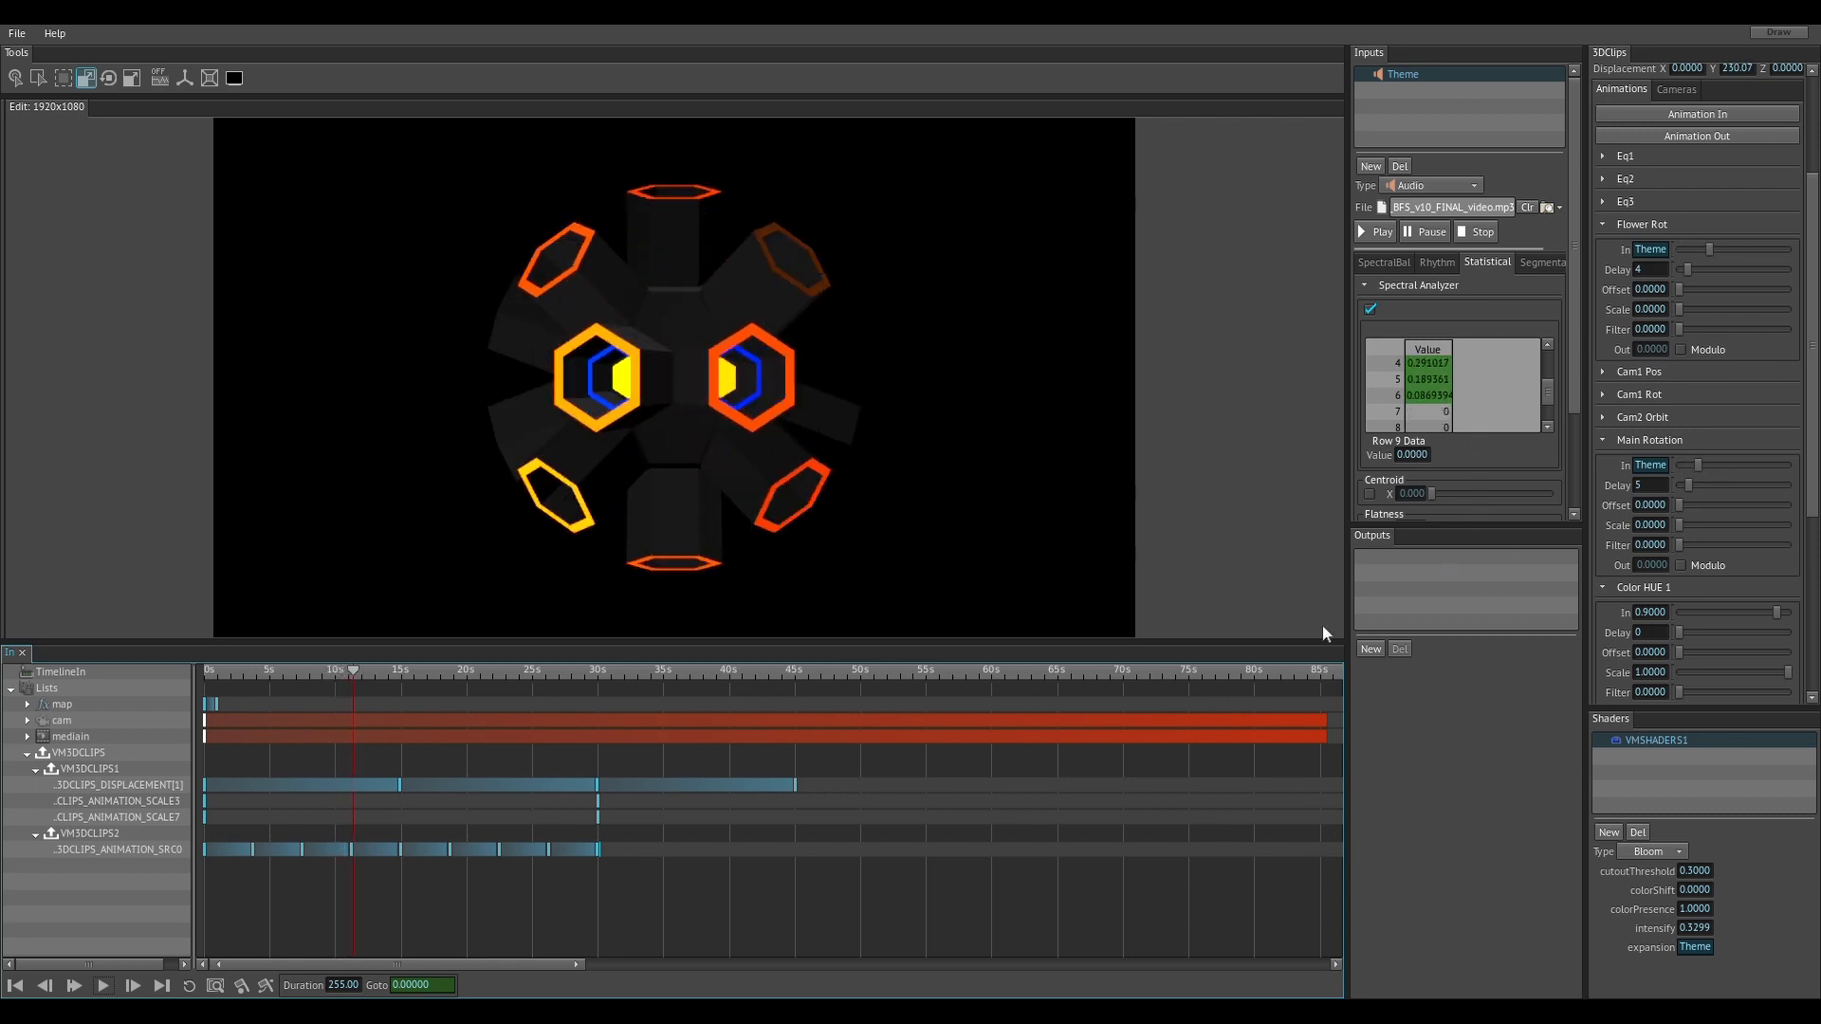
click(103, 987)
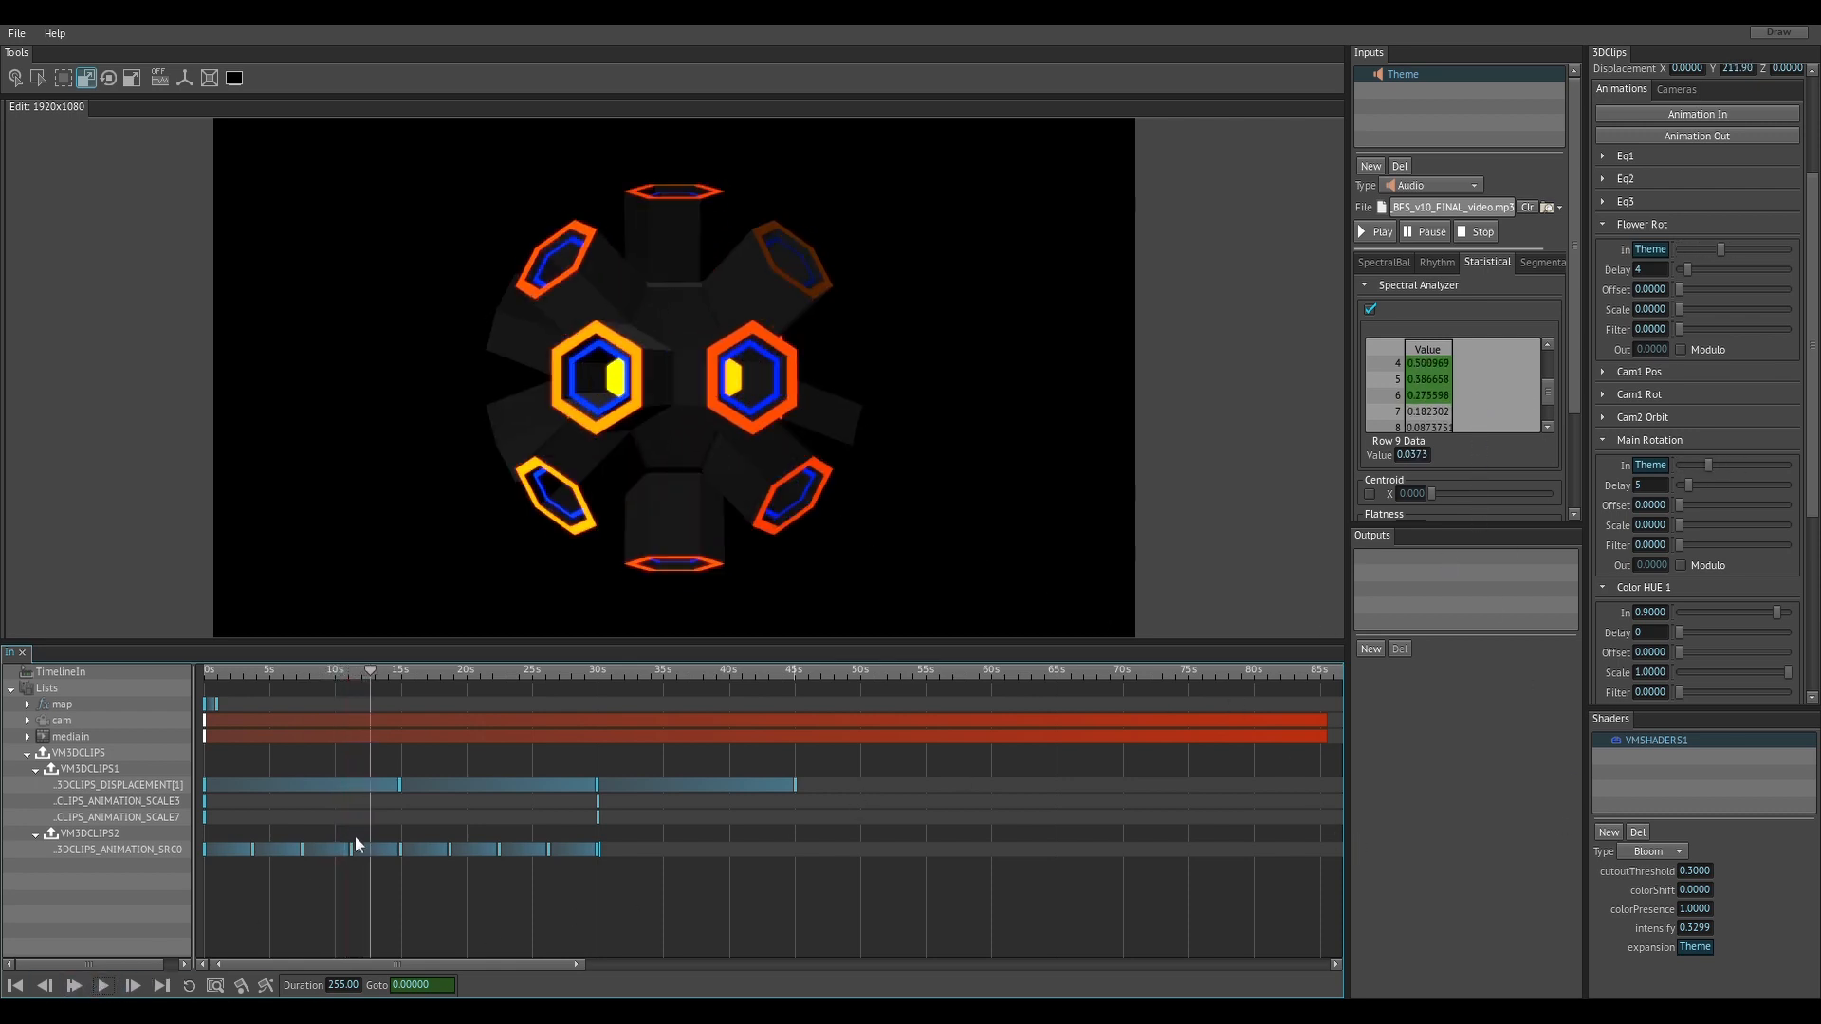
click(1653, 947)
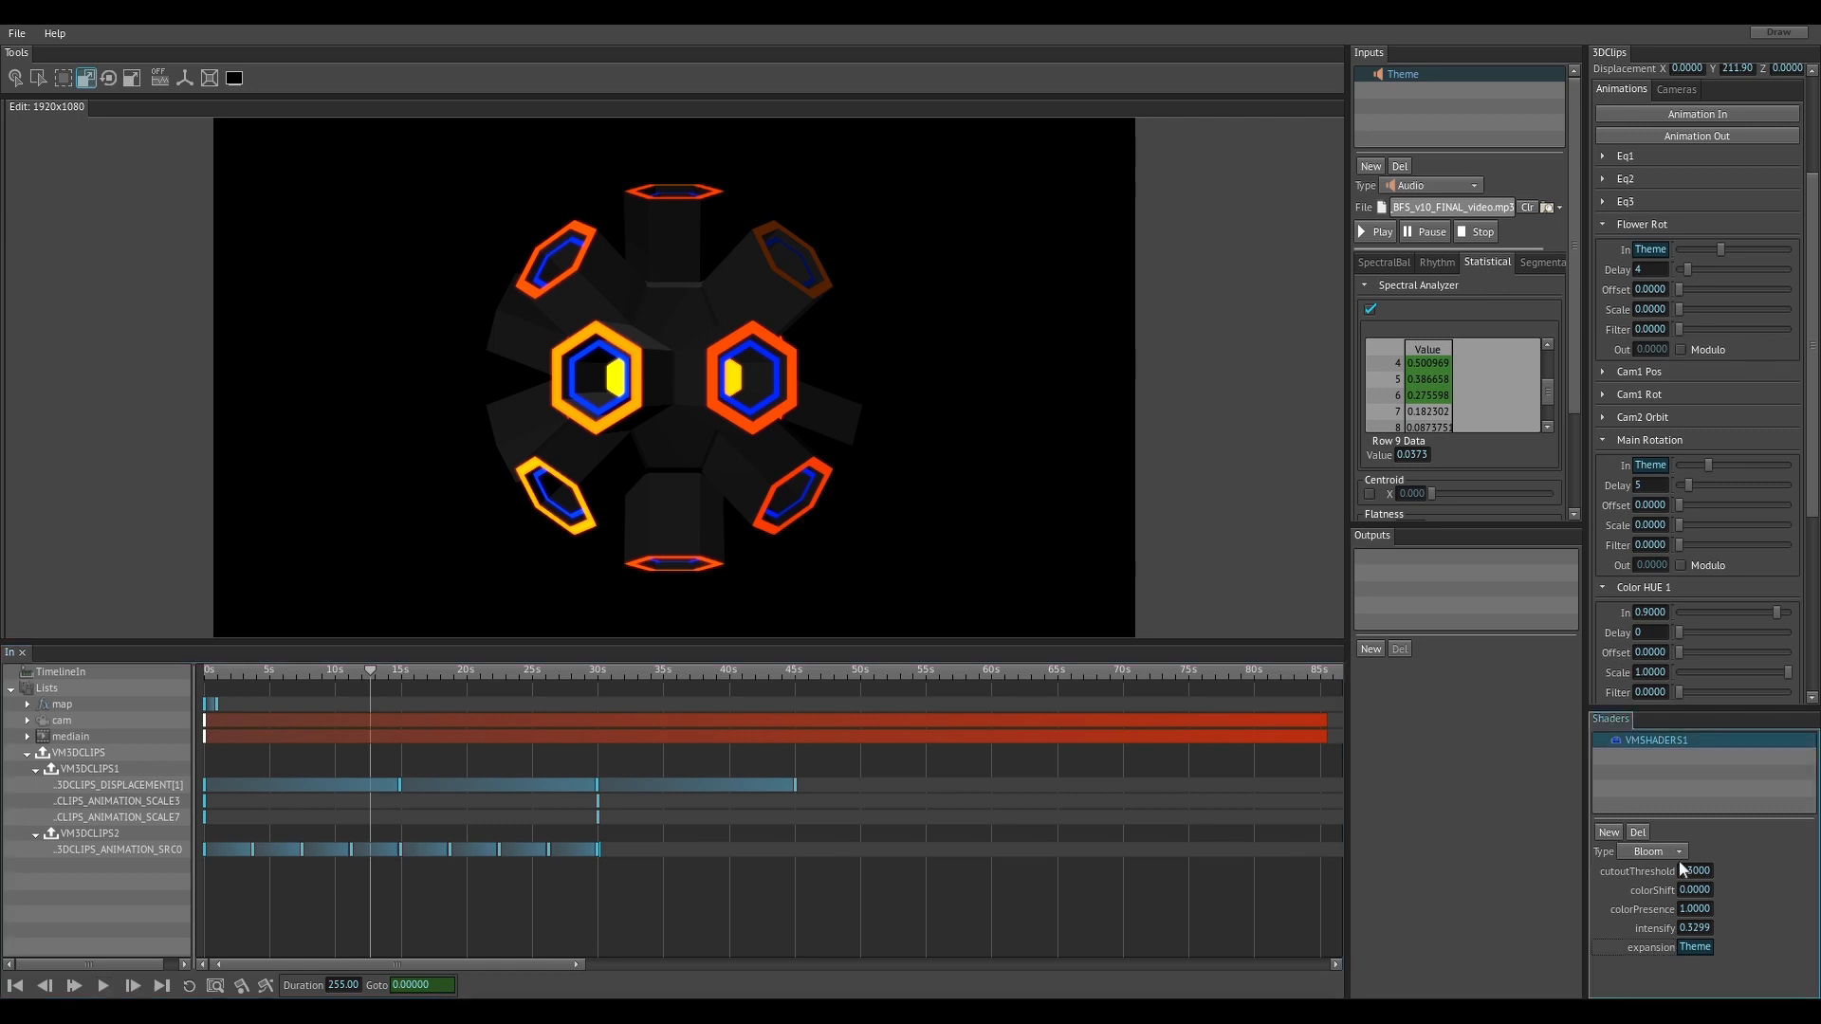
Unbind the Bloom expansion, drive the Bloom intensity with row 4 of the Theme audio's Spectral Analyzer, and play from the start.
key(Delete)
drag(1545, 401, 1552, 366)
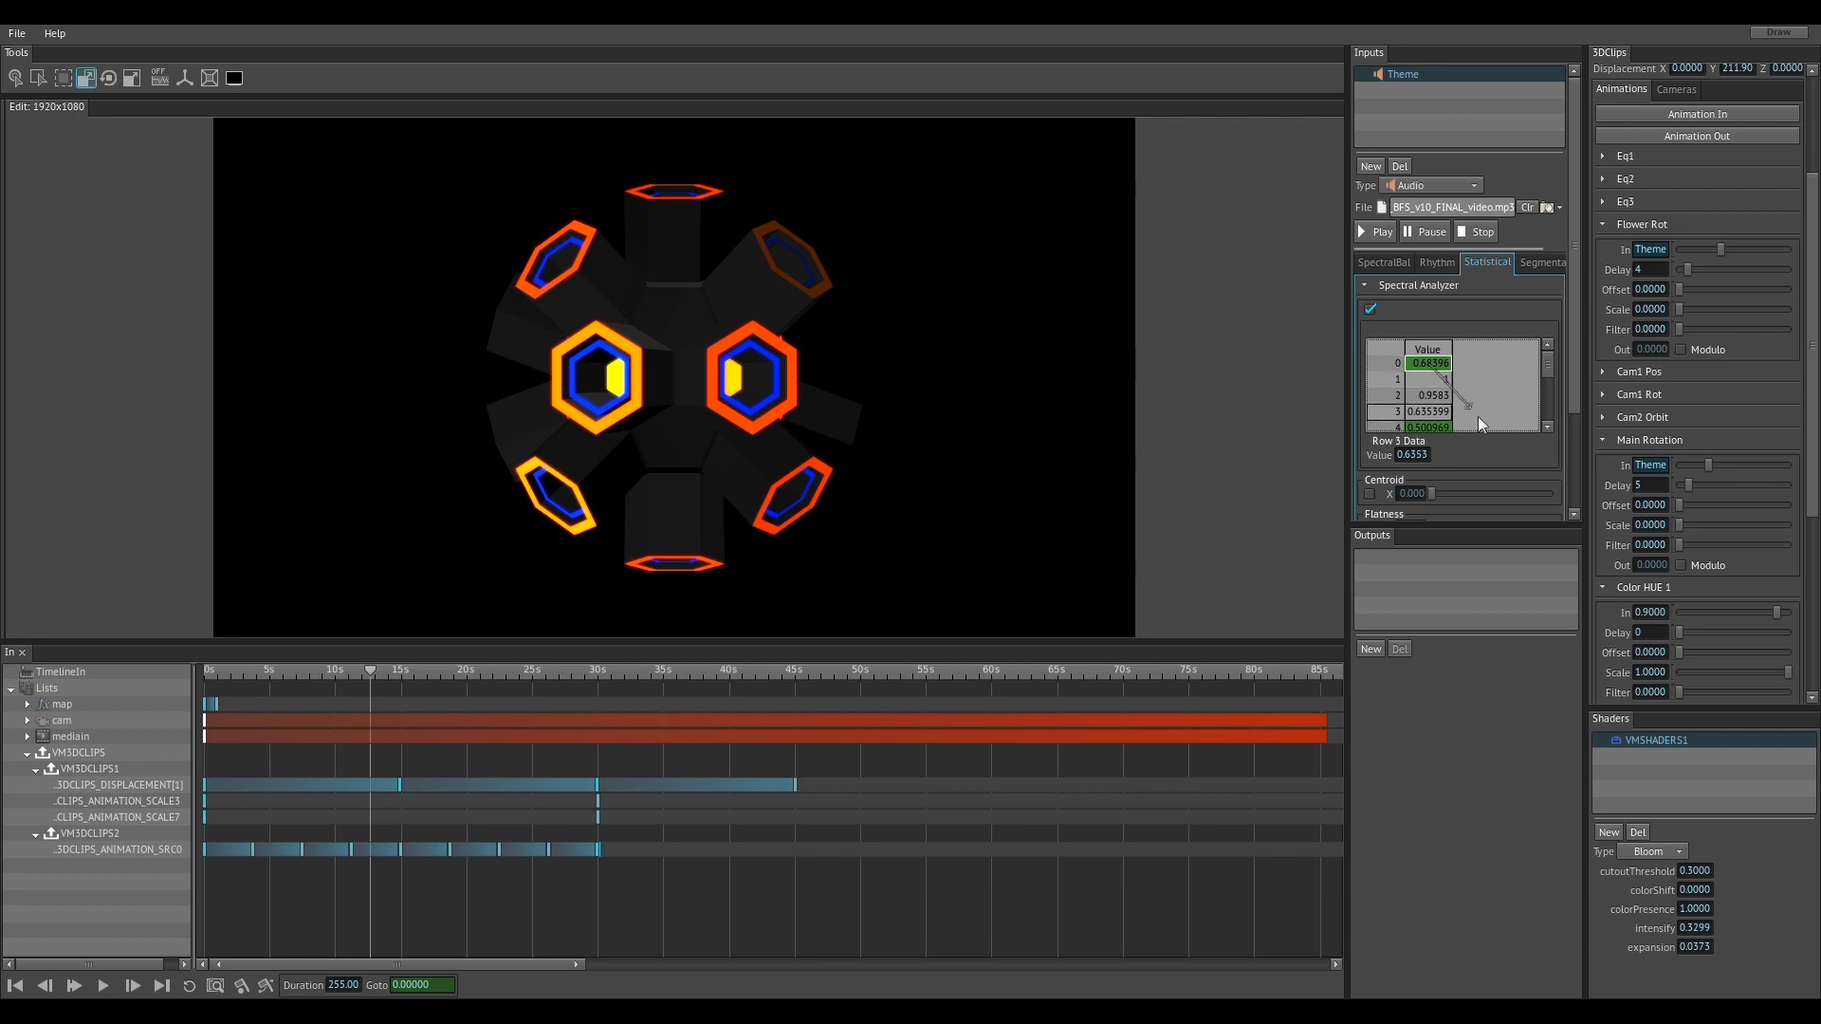
drag(1481, 424, 1661, 935)
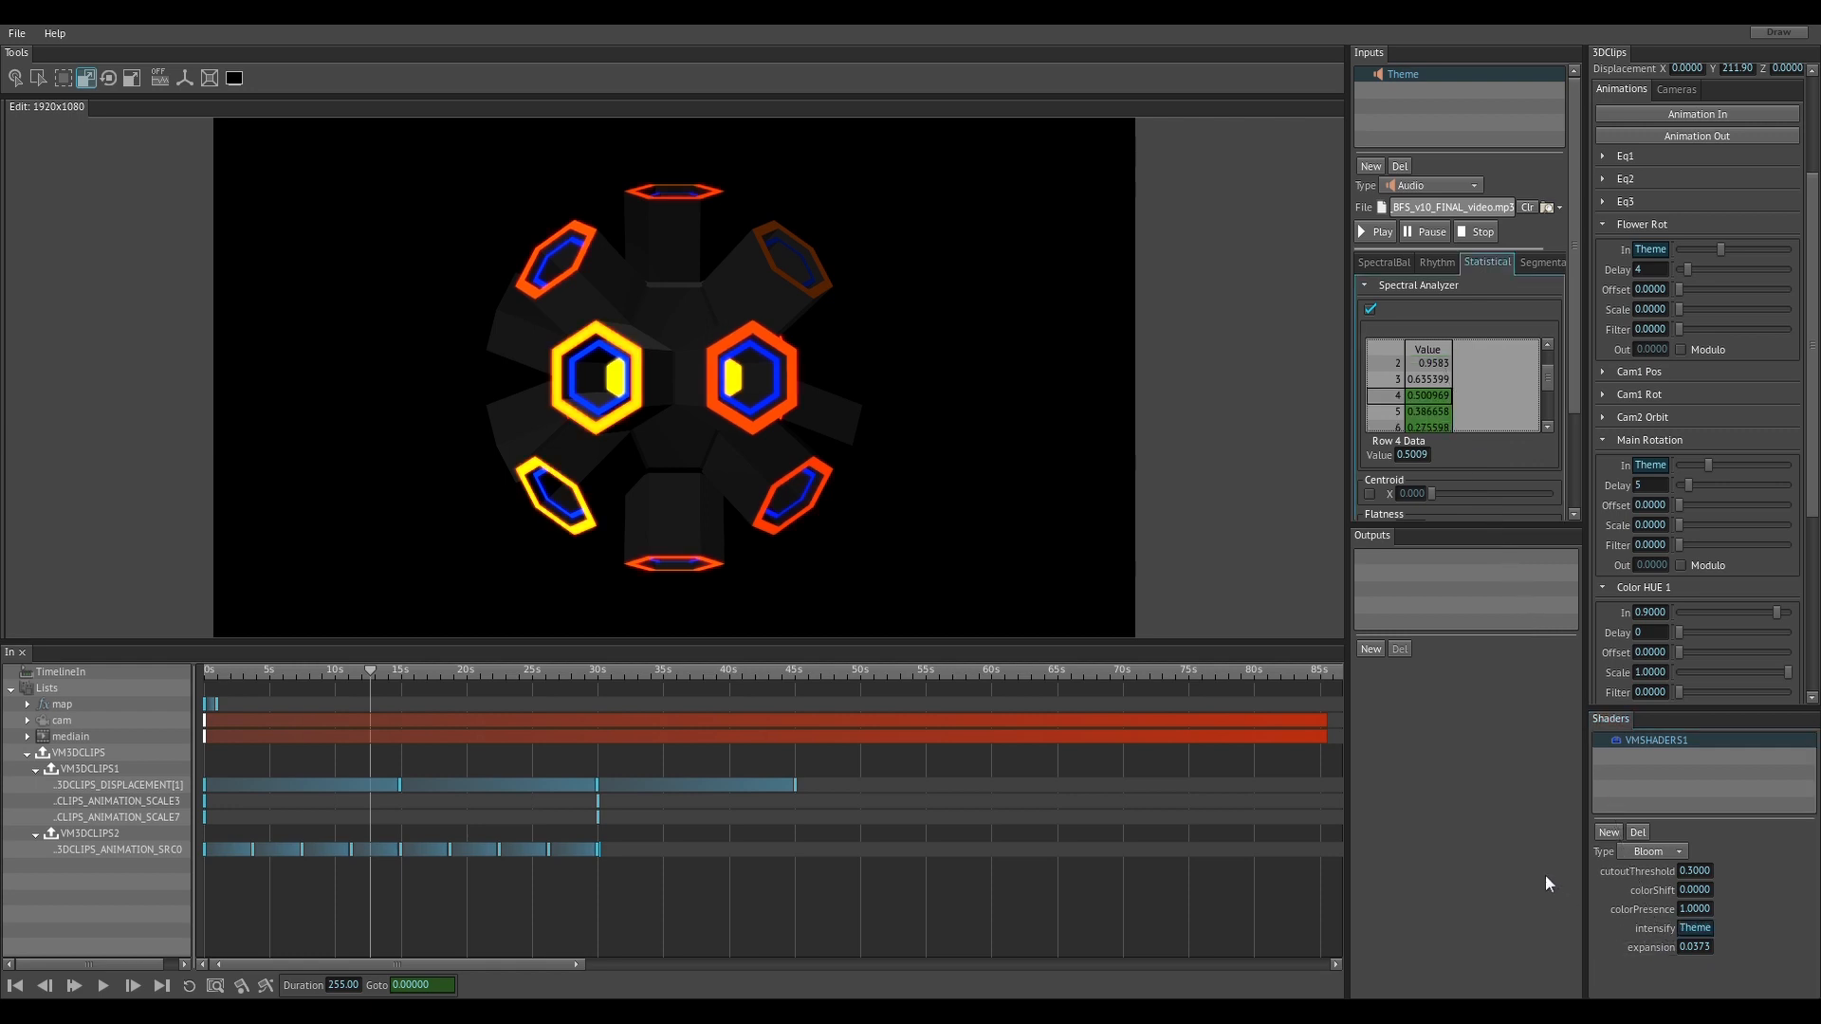
click(15, 985)
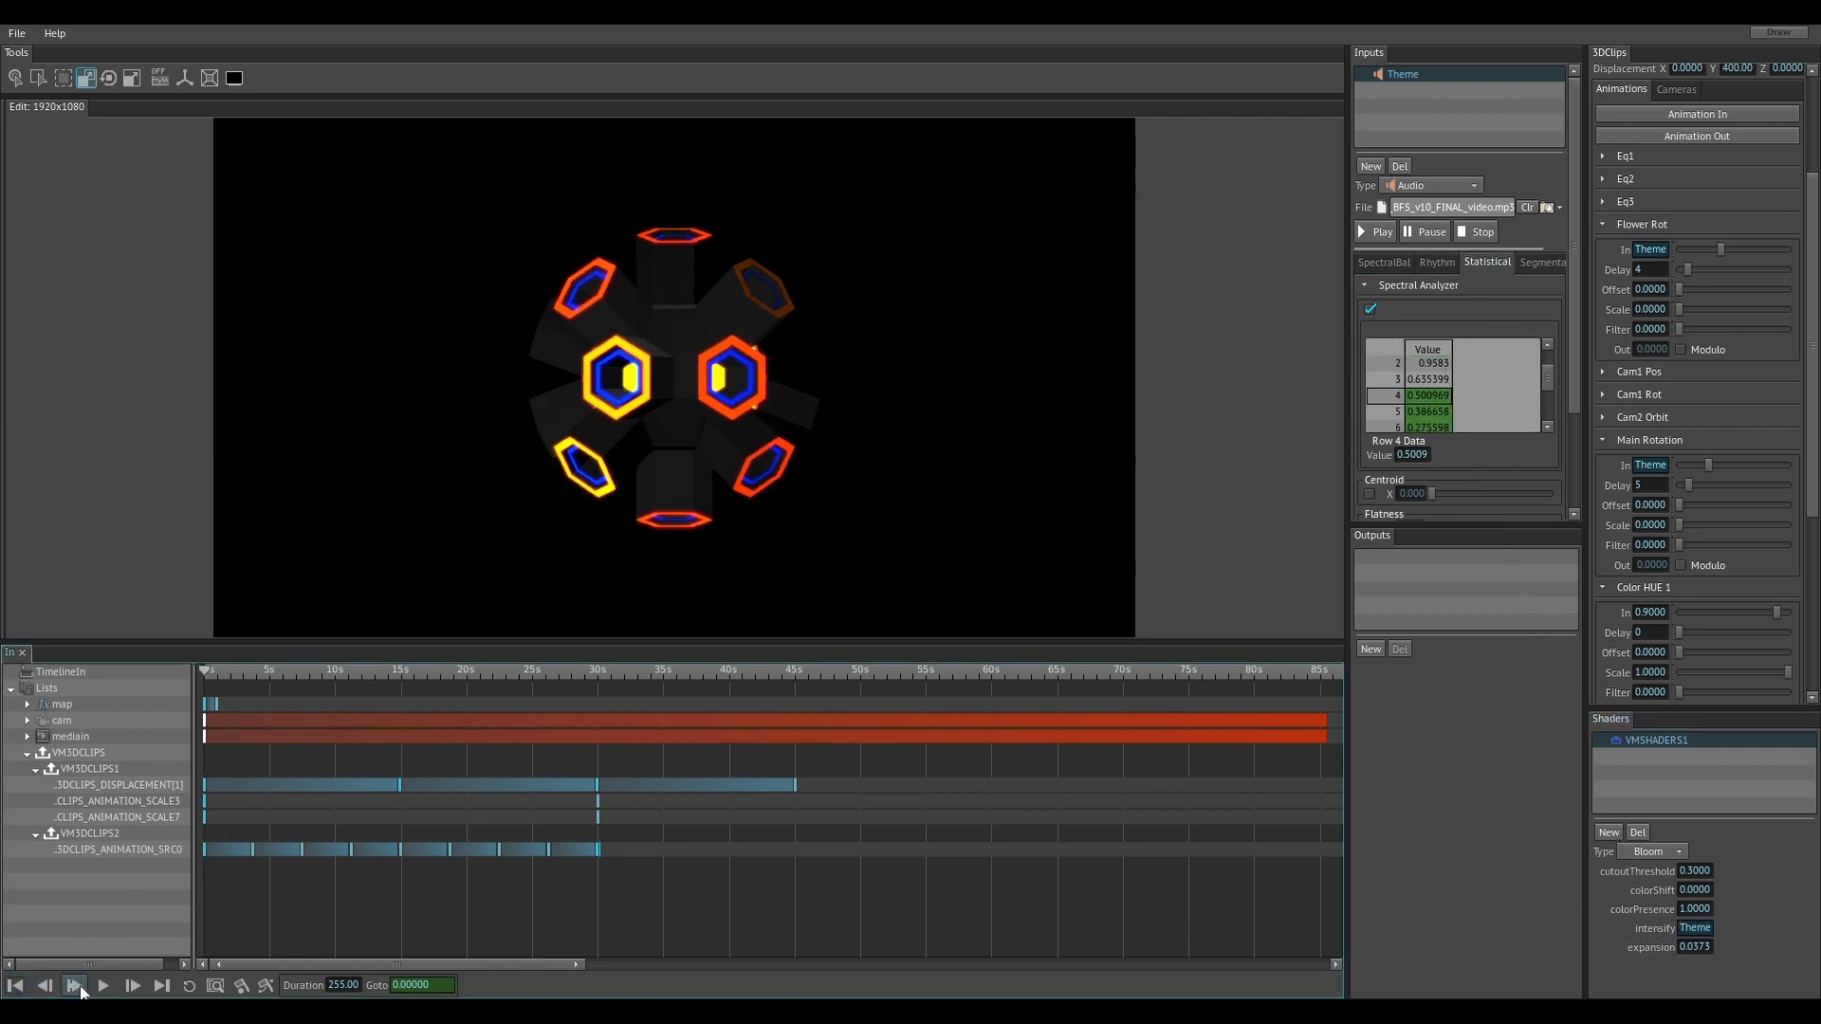
click(102, 985)
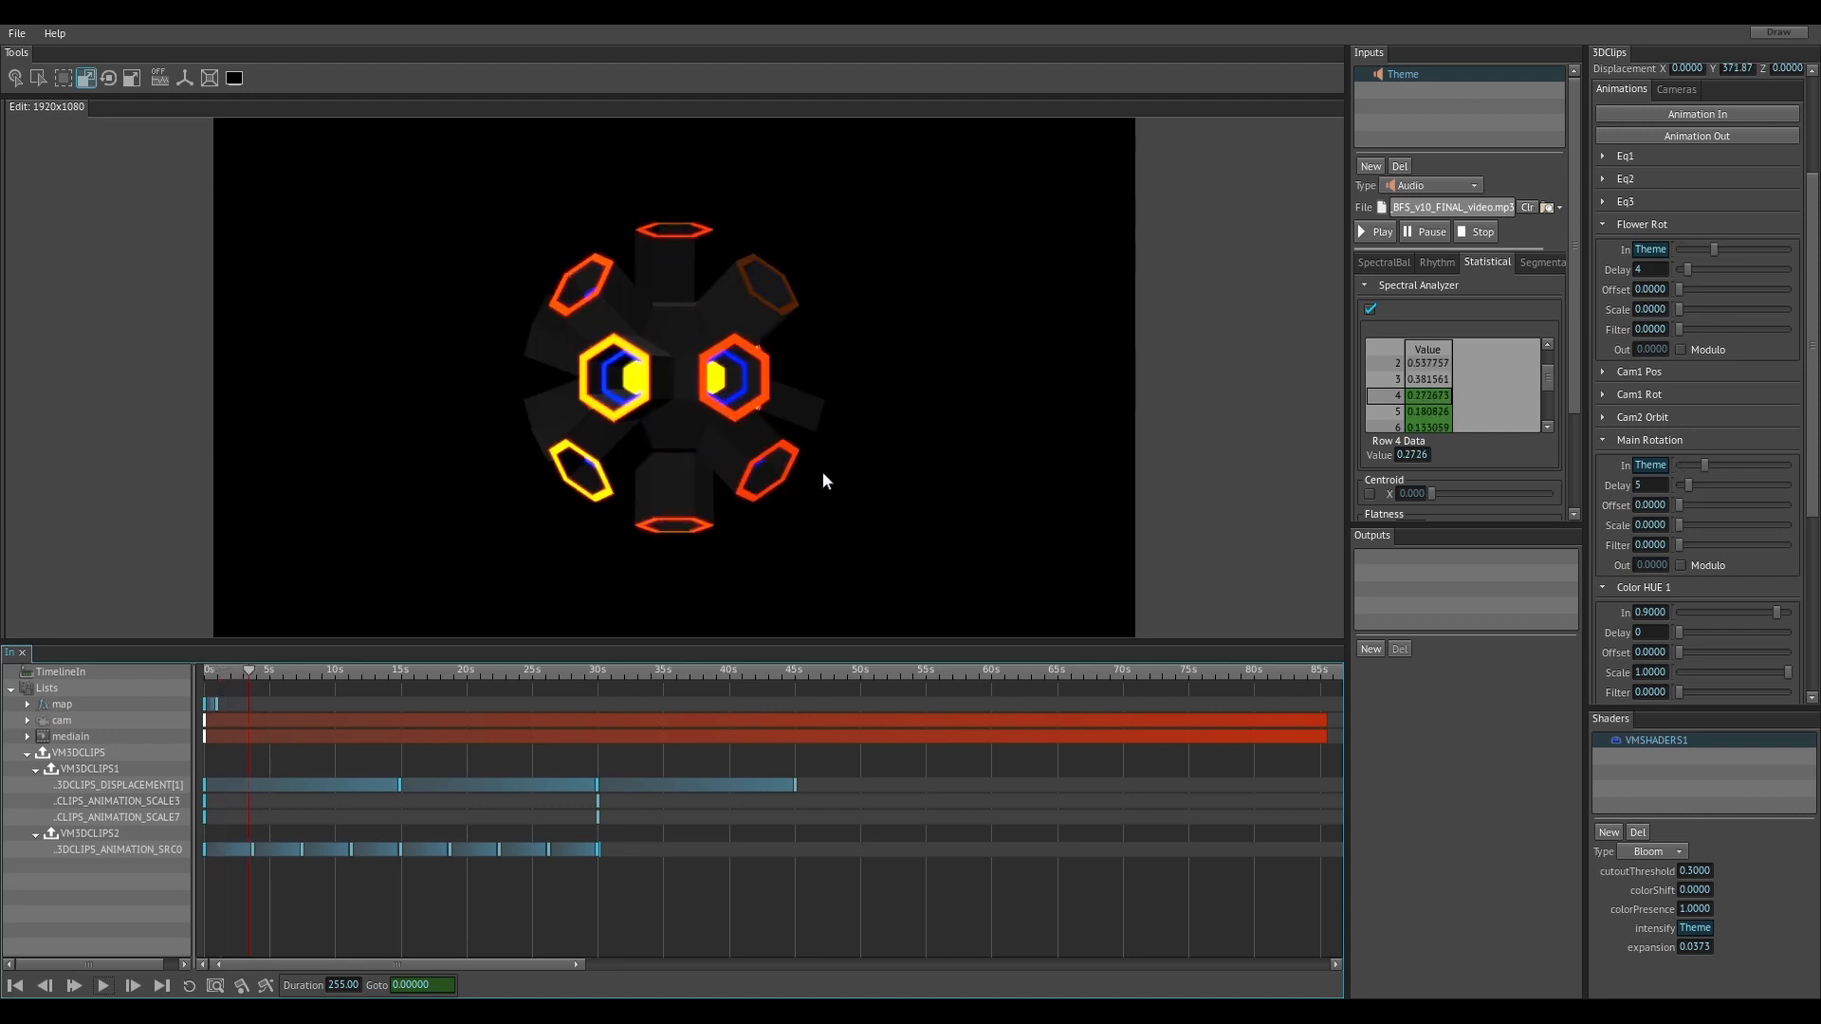
Set the Bloom cutoutThreshold to 0.4 and continue playing the timeline.
mouse_move(1696, 872)
mouse_down()
mouse_move(1695, 837)
mouse_move(1696, 884)
mouse_up()
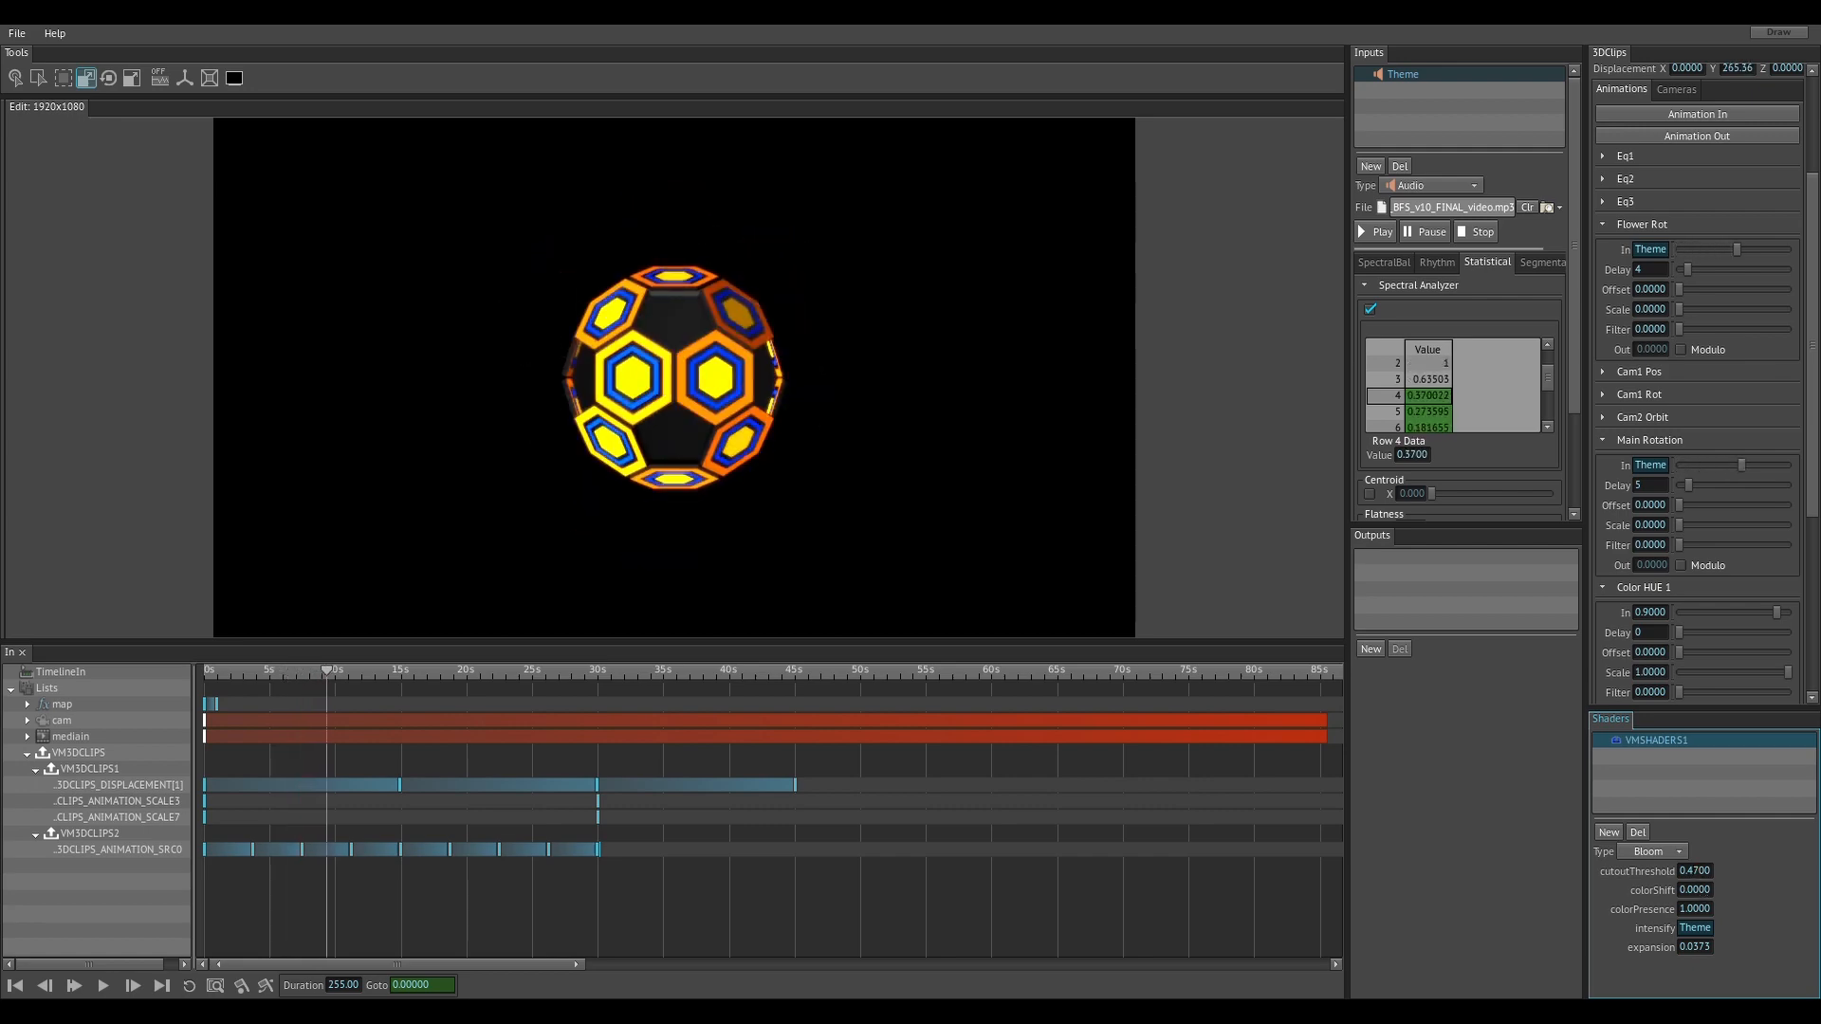
click(1704, 871)
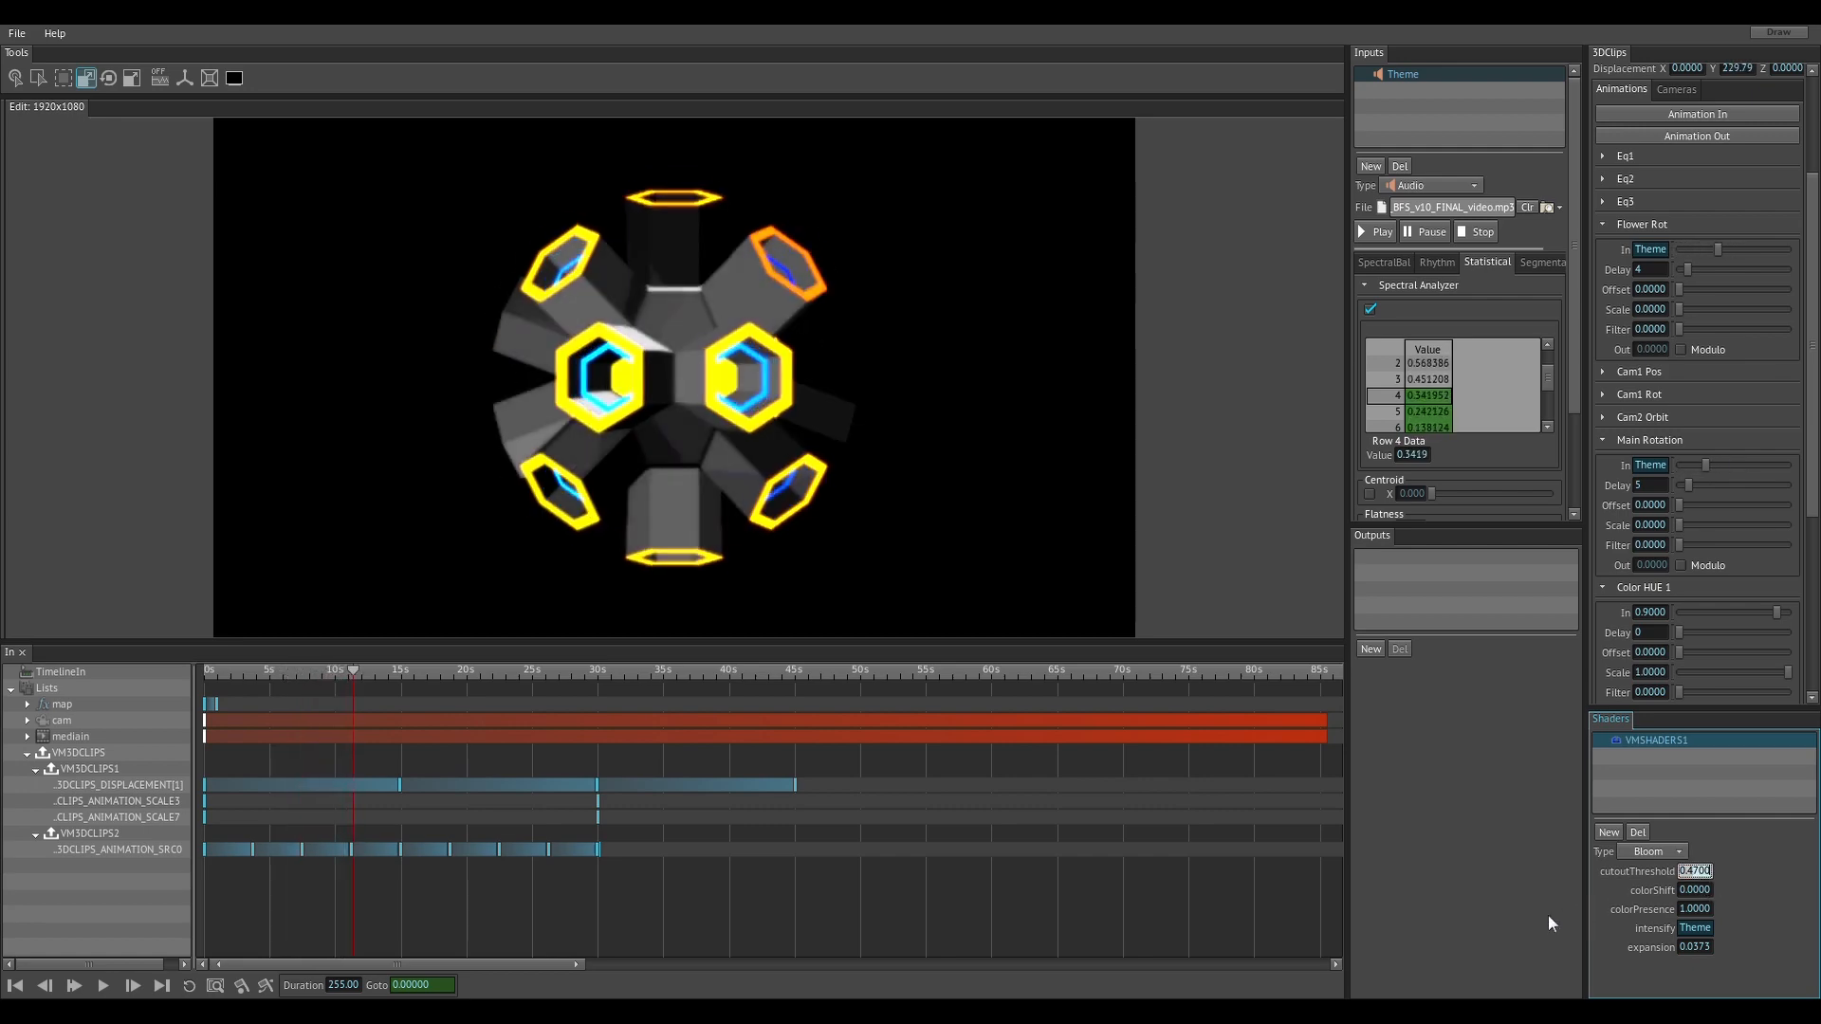
text(0.4)
key(Return)
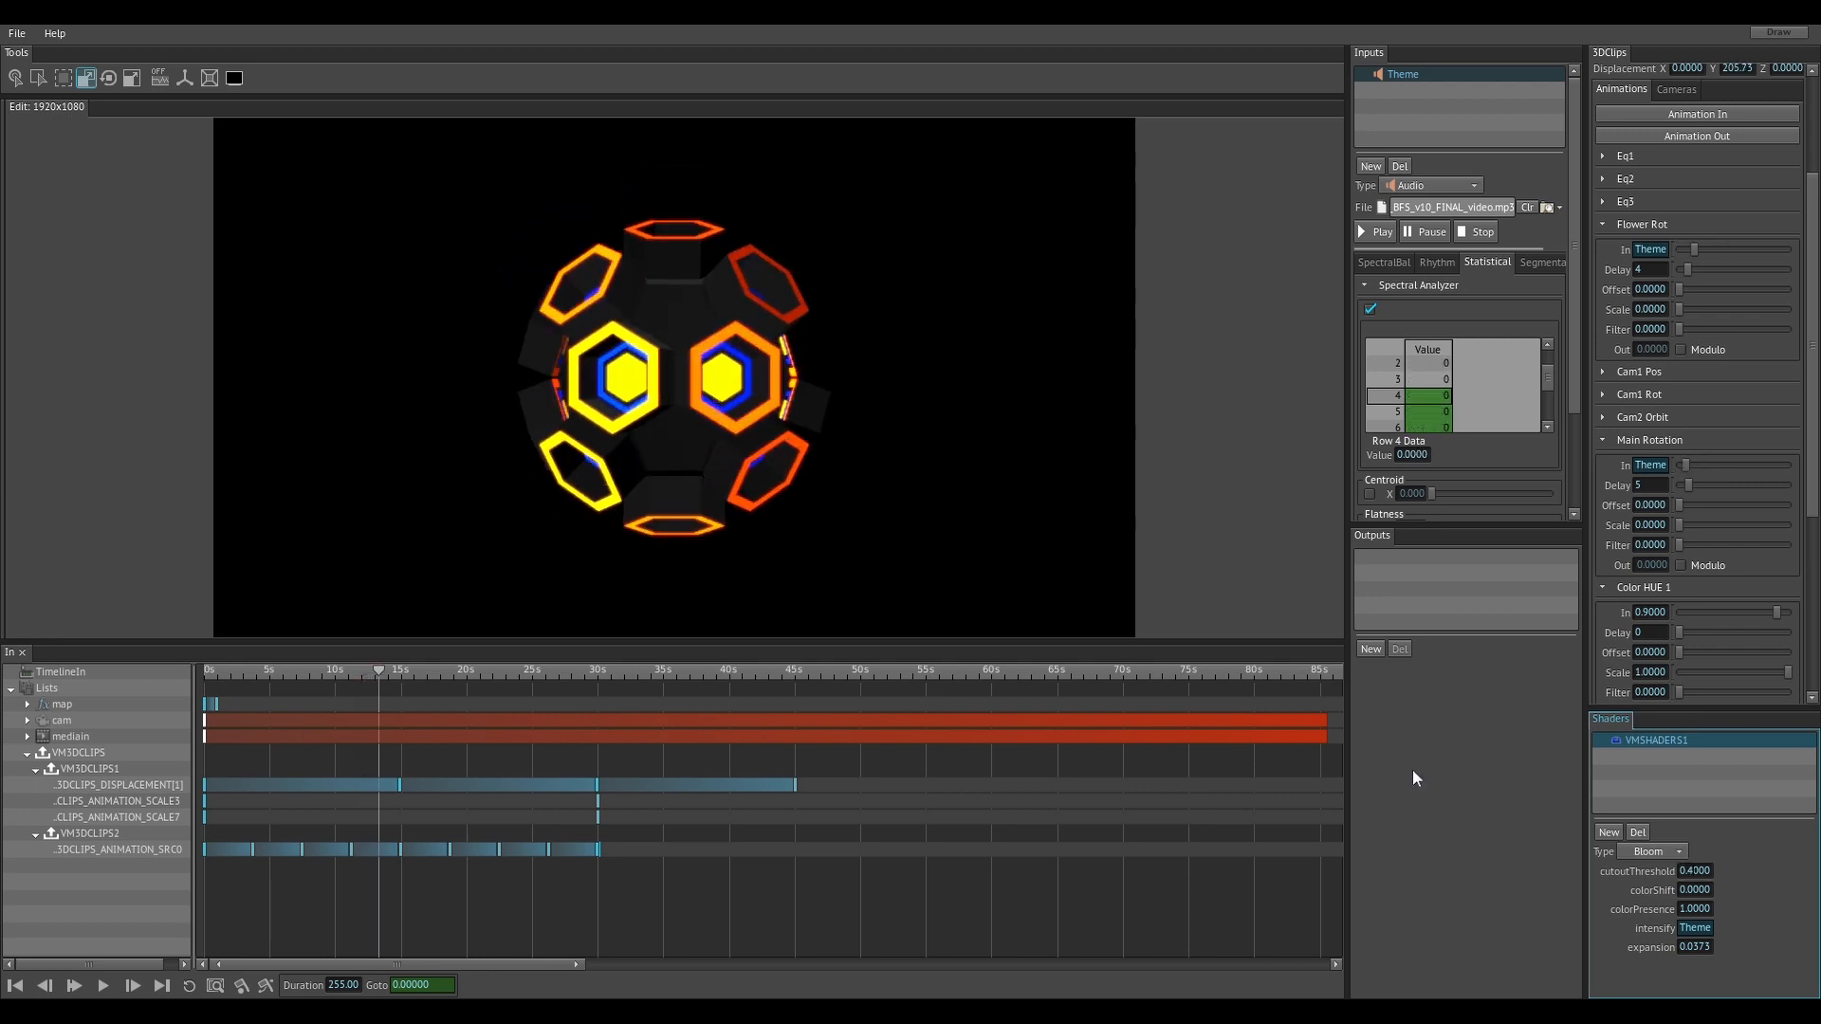
click(102, 985)
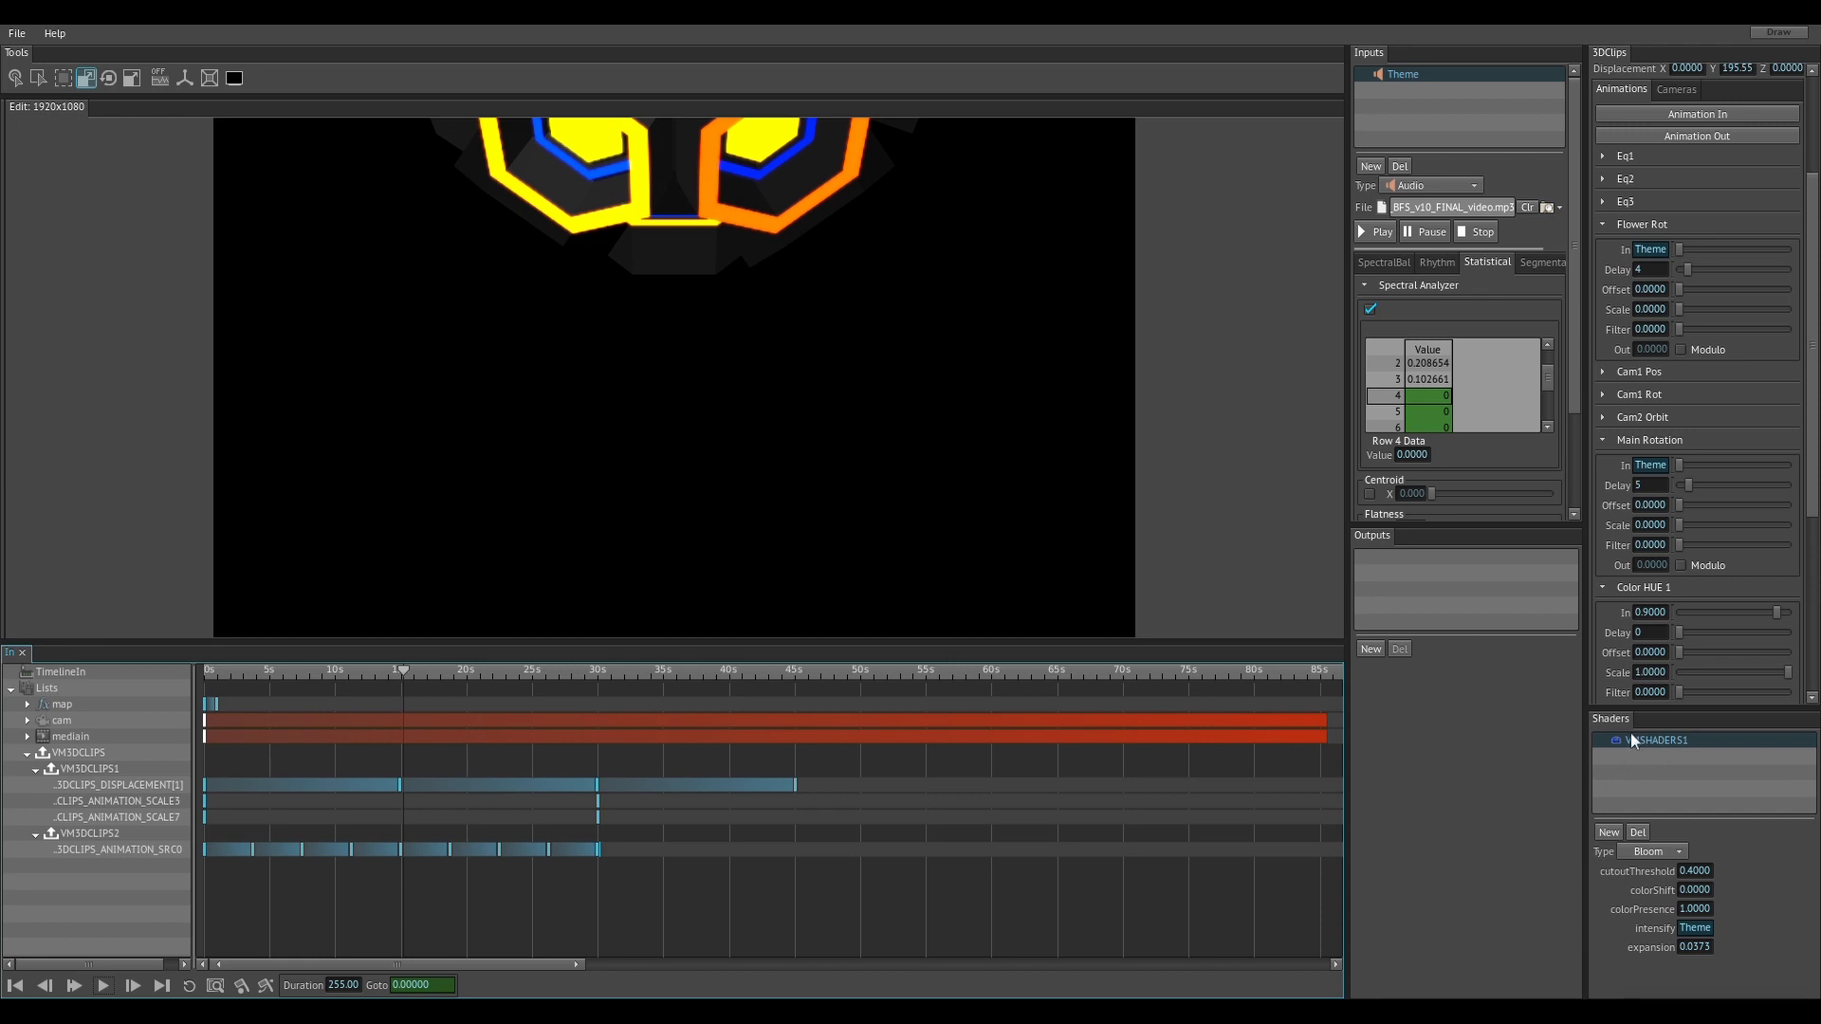
Add a second shader of type Mosaic and drive its Size with row 7 of the Theme audio's Spectral Analyzer.
click(1610, 833)
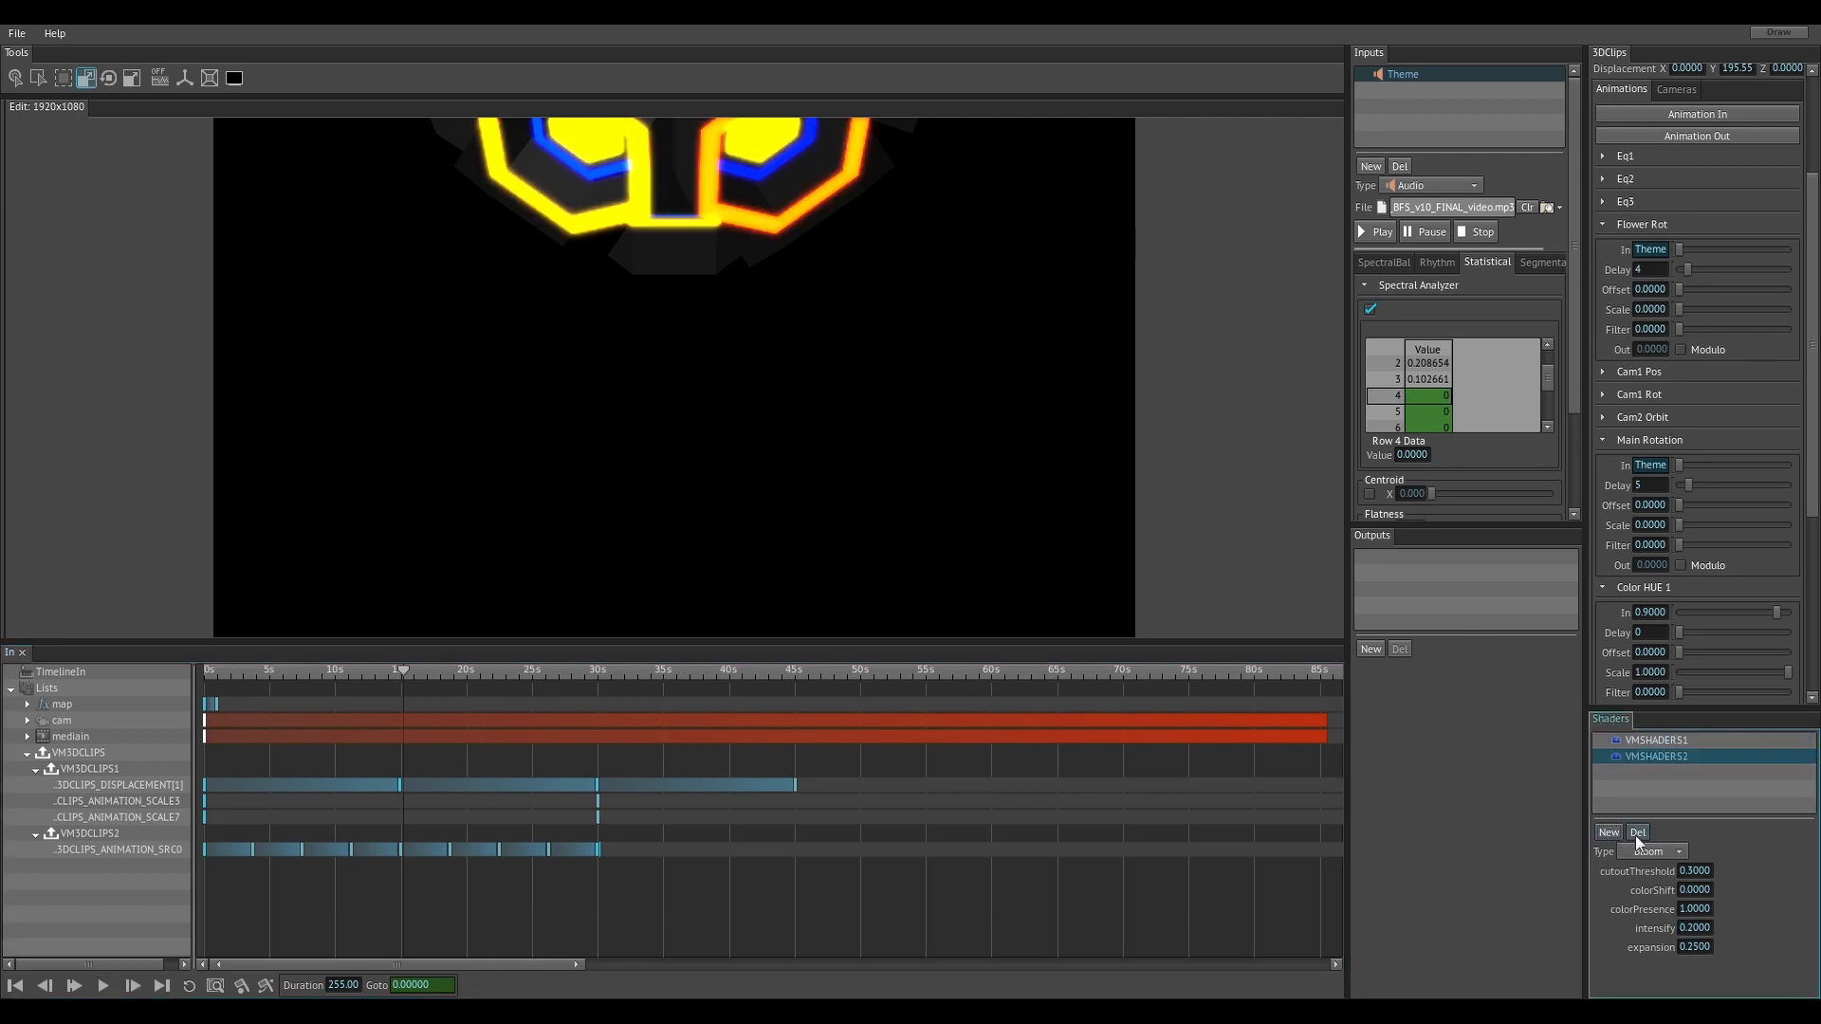
click(1648, 951)
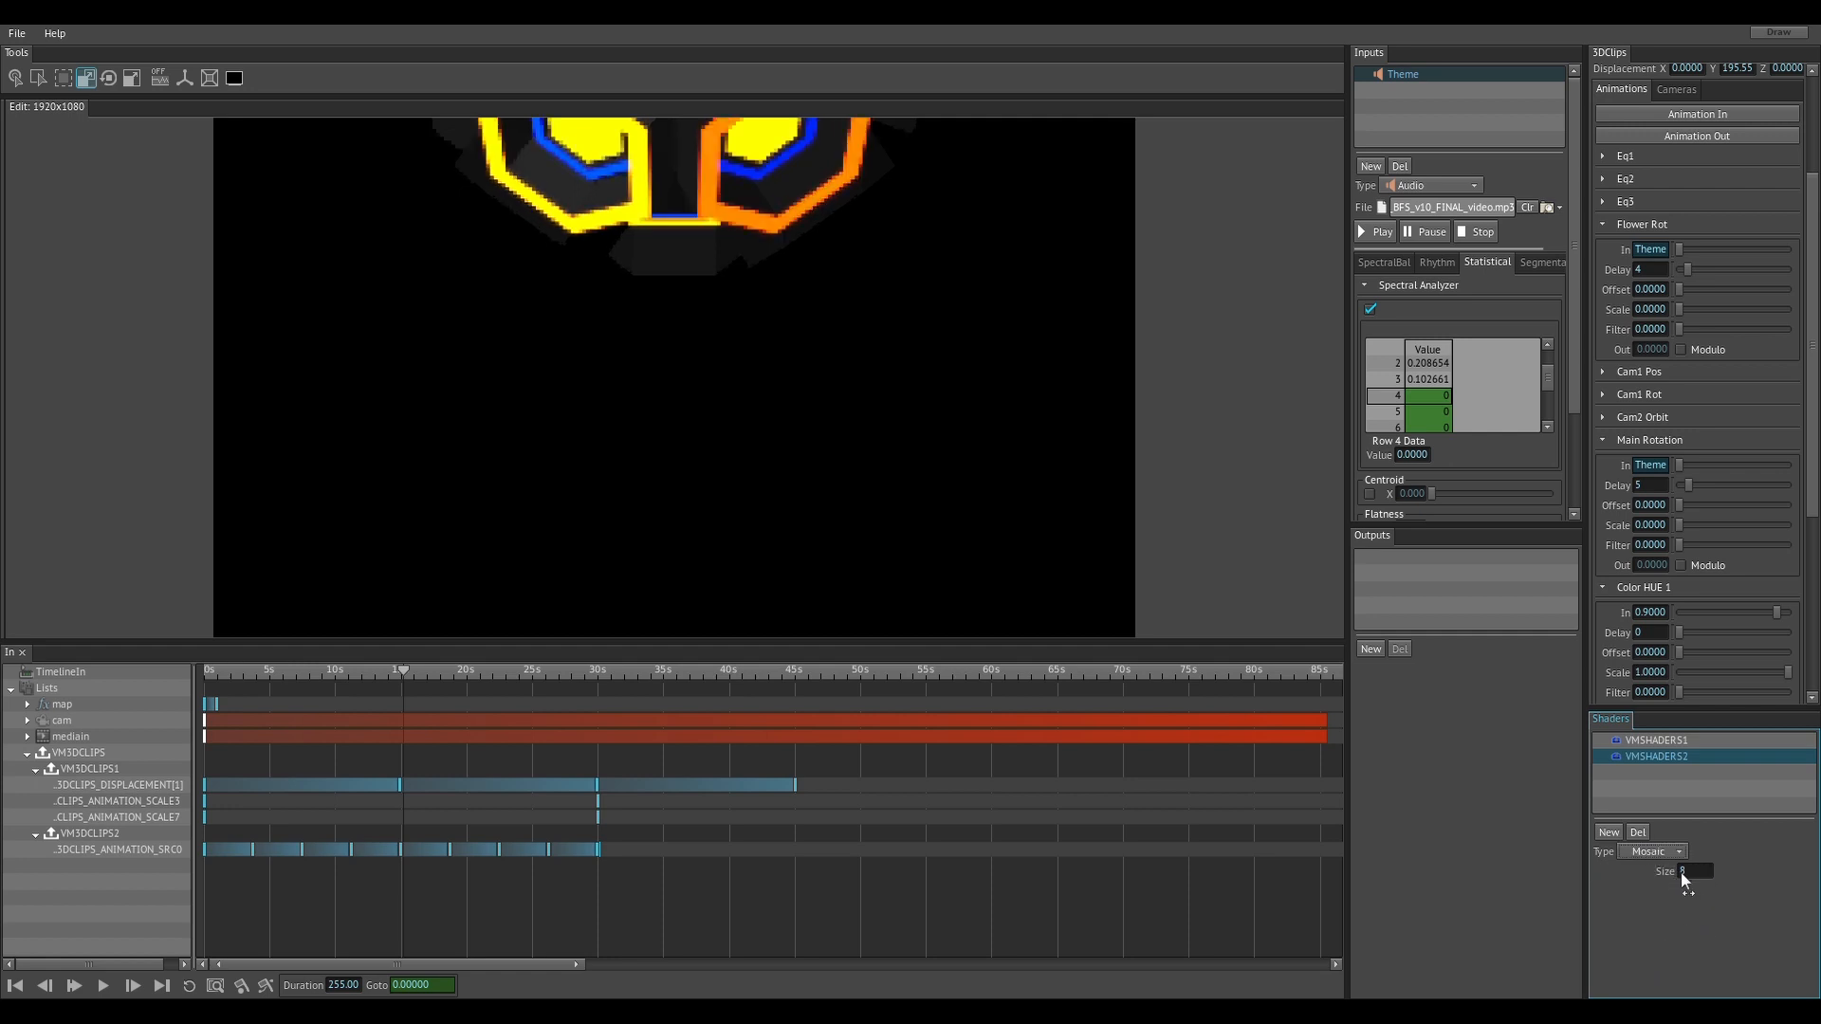
drag(1545, 377, 1546, 388)
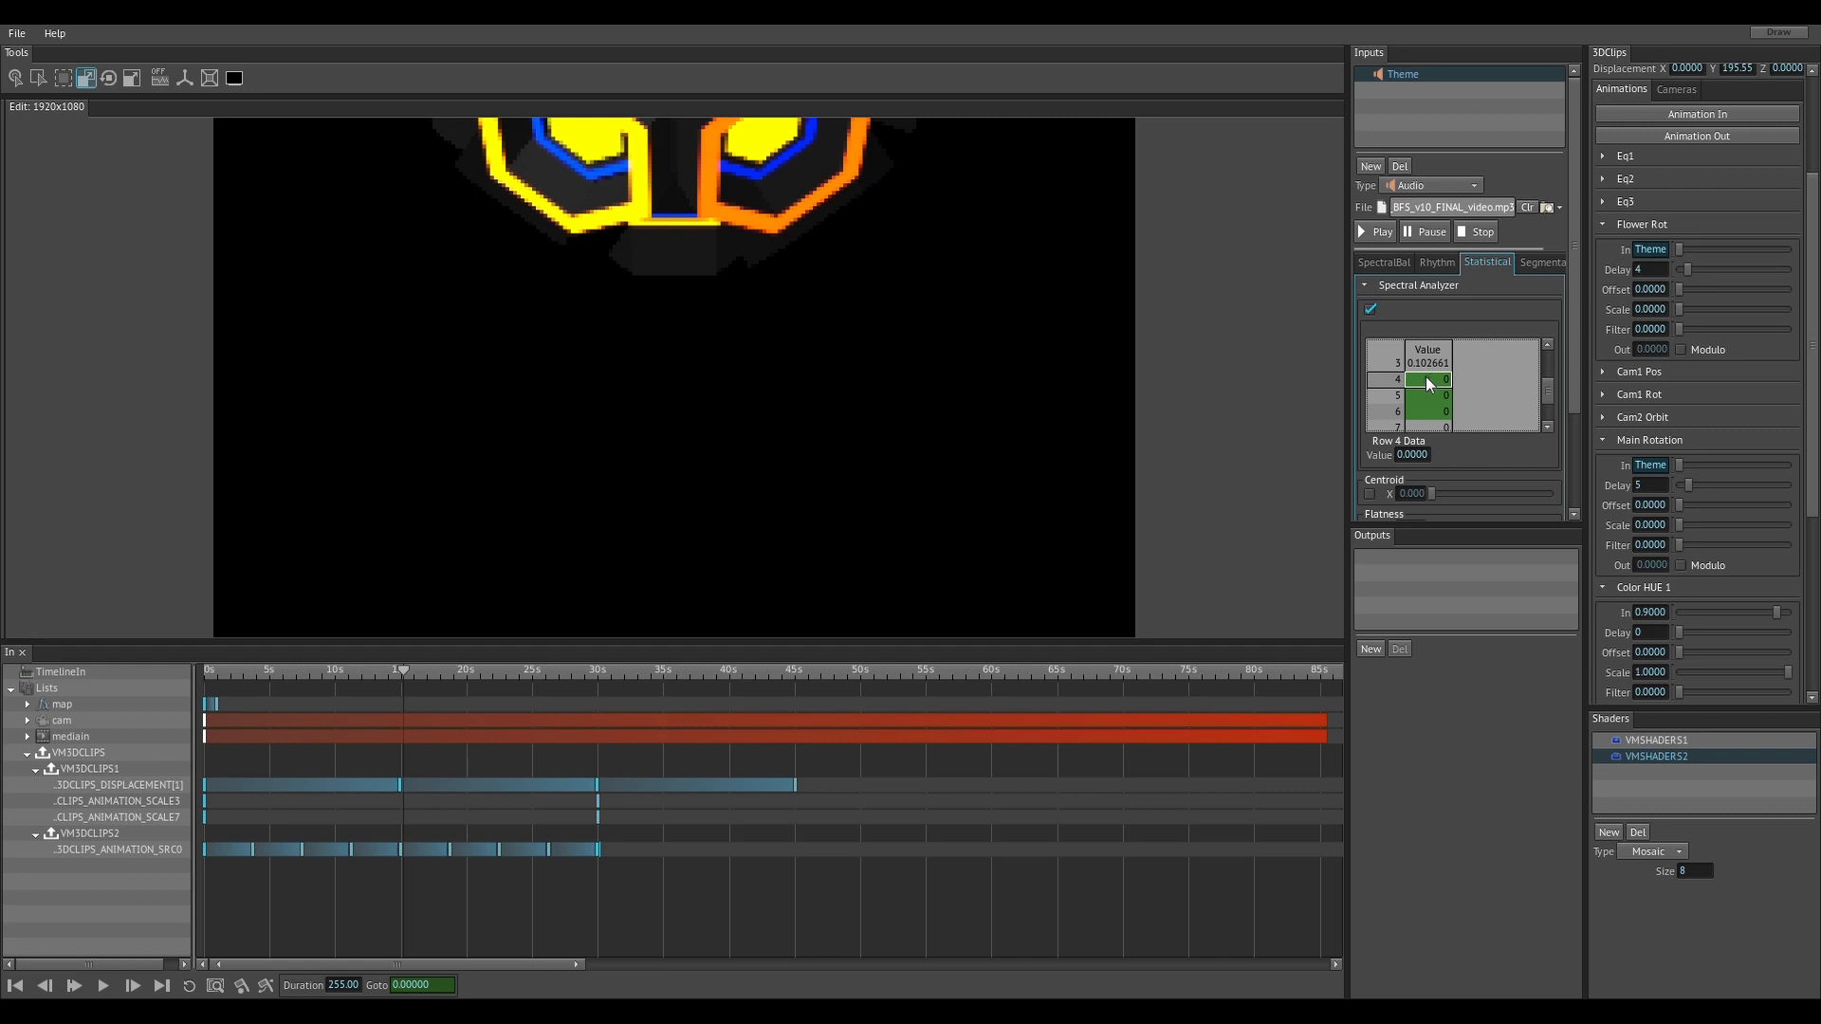
drag(1425, 377, 1702, 878)
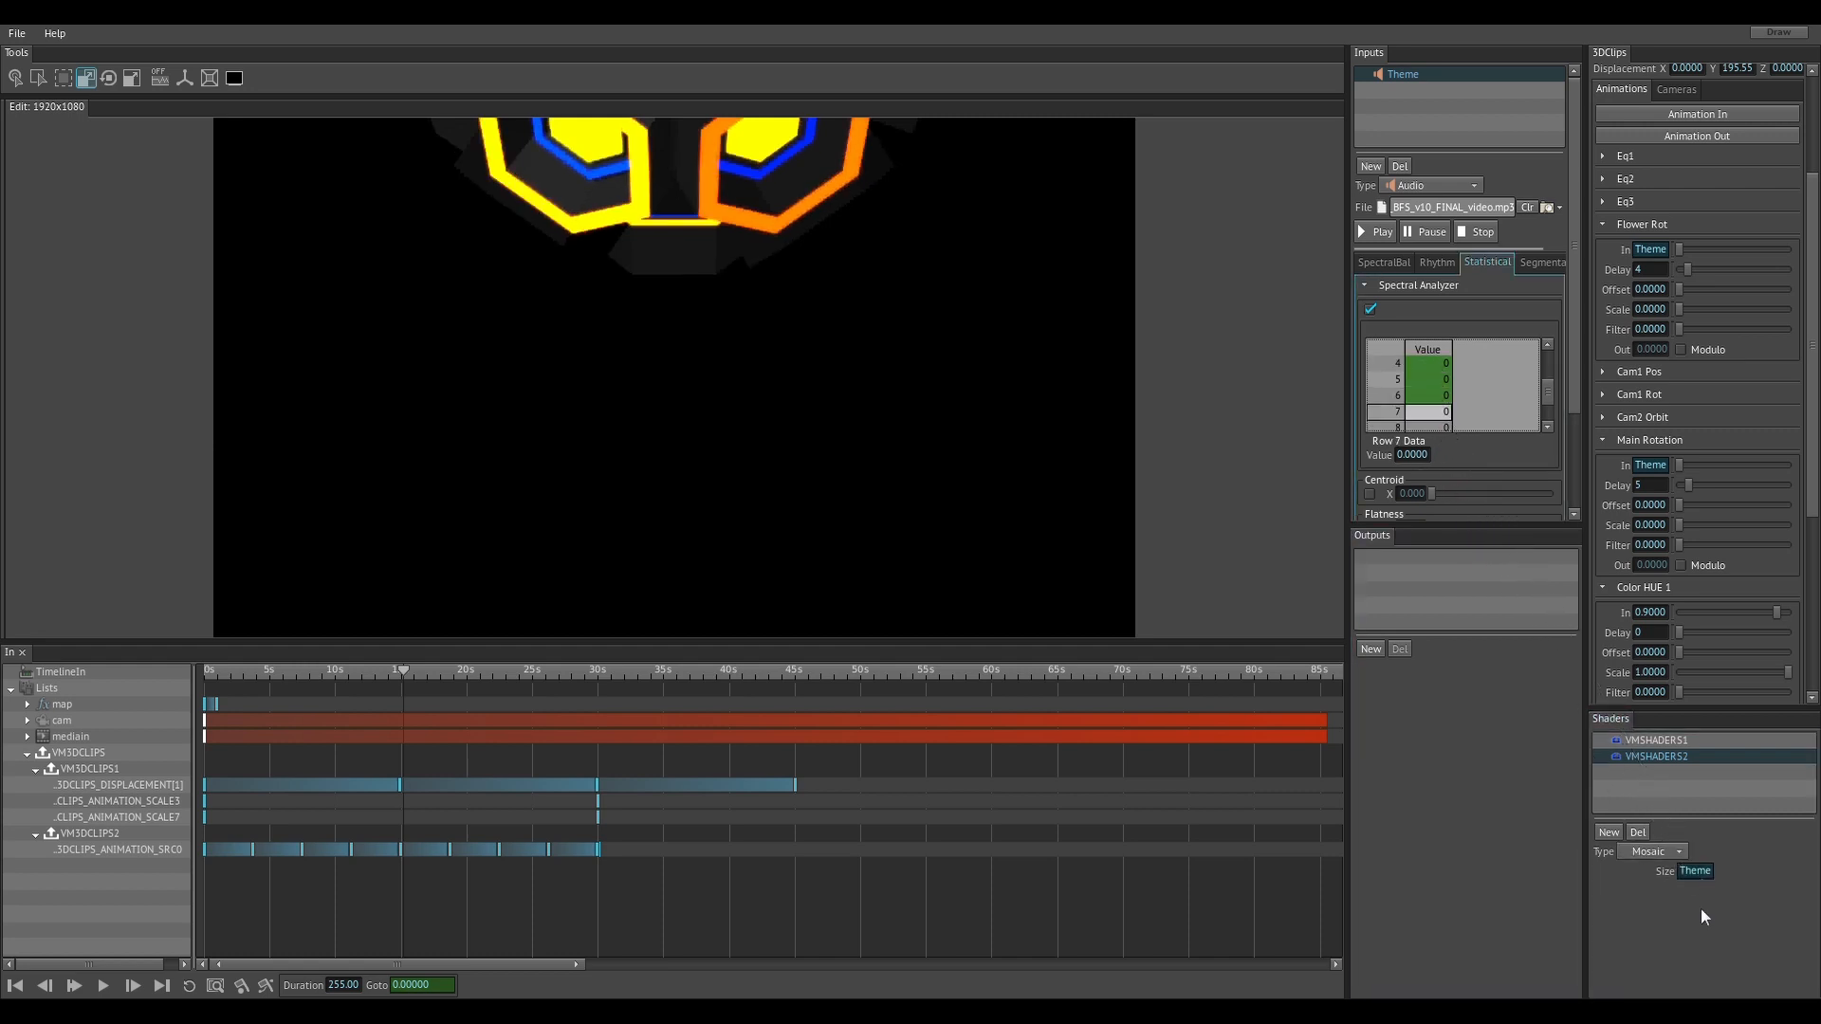
click(1690, 872)
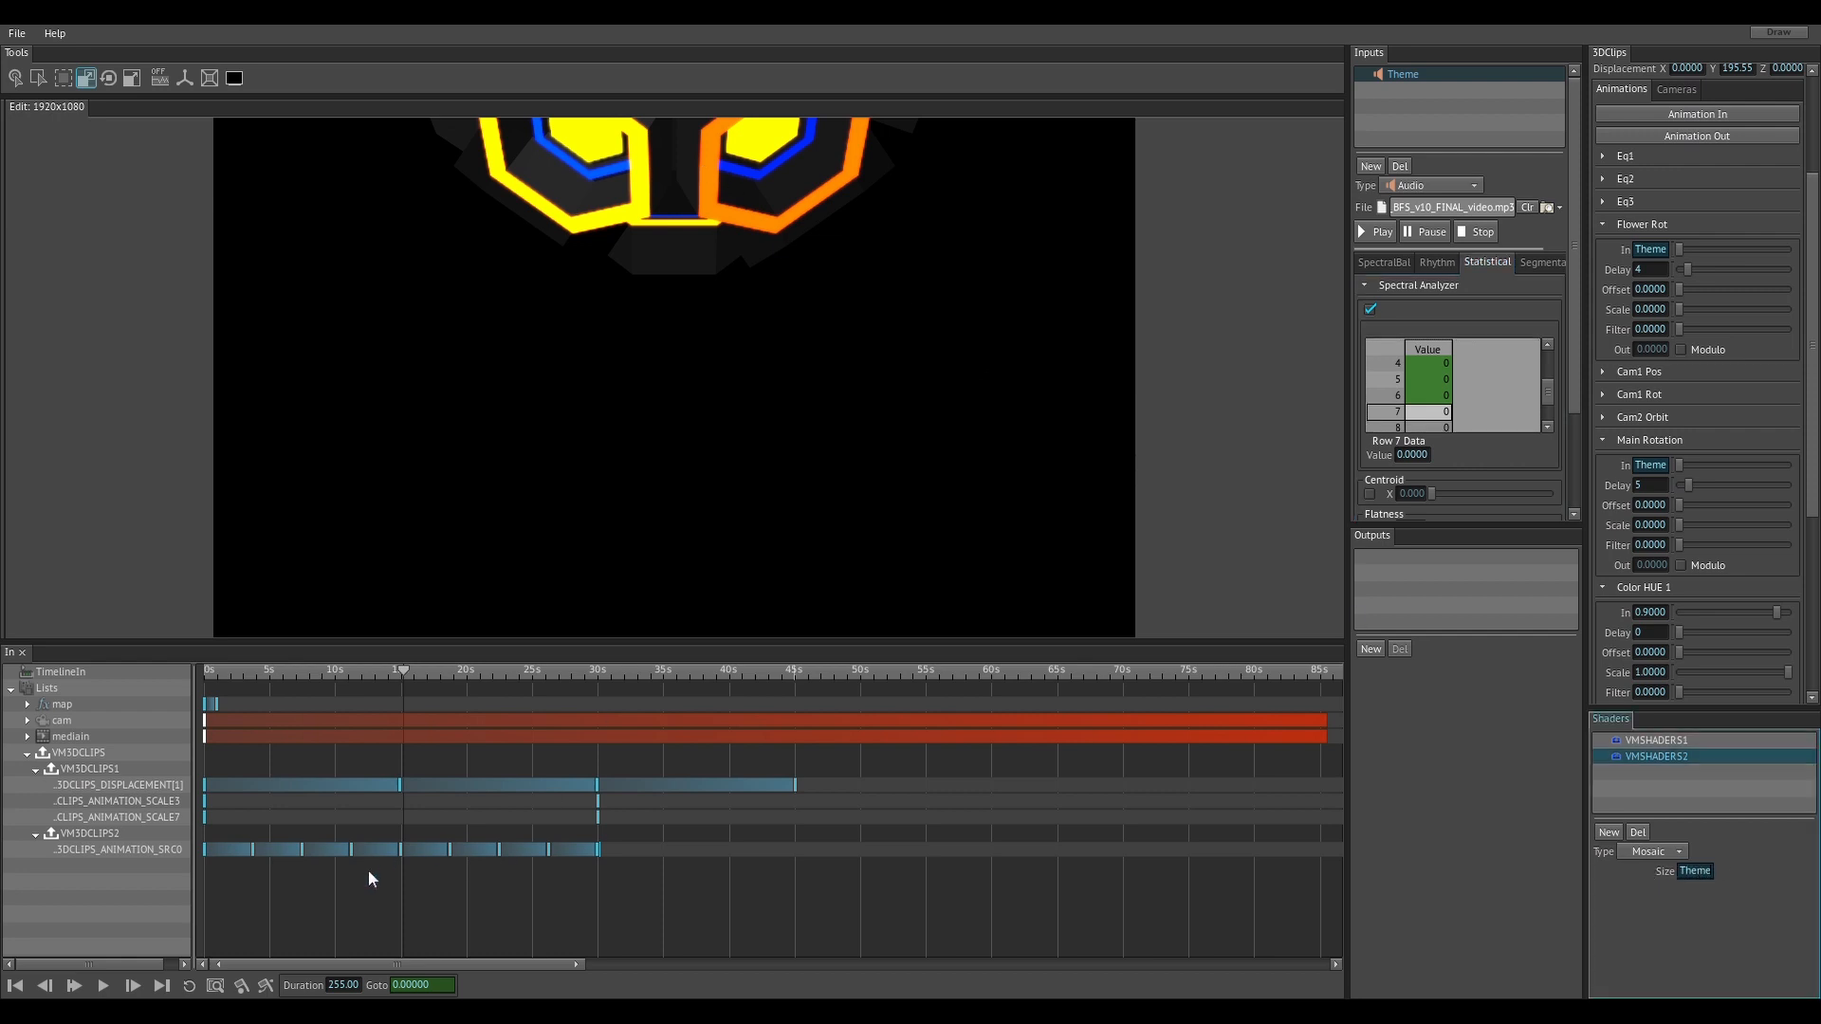
Play the timeline from the start to check how the audio drives the Mosaic size.
click(14, 986)
click(102, 985)
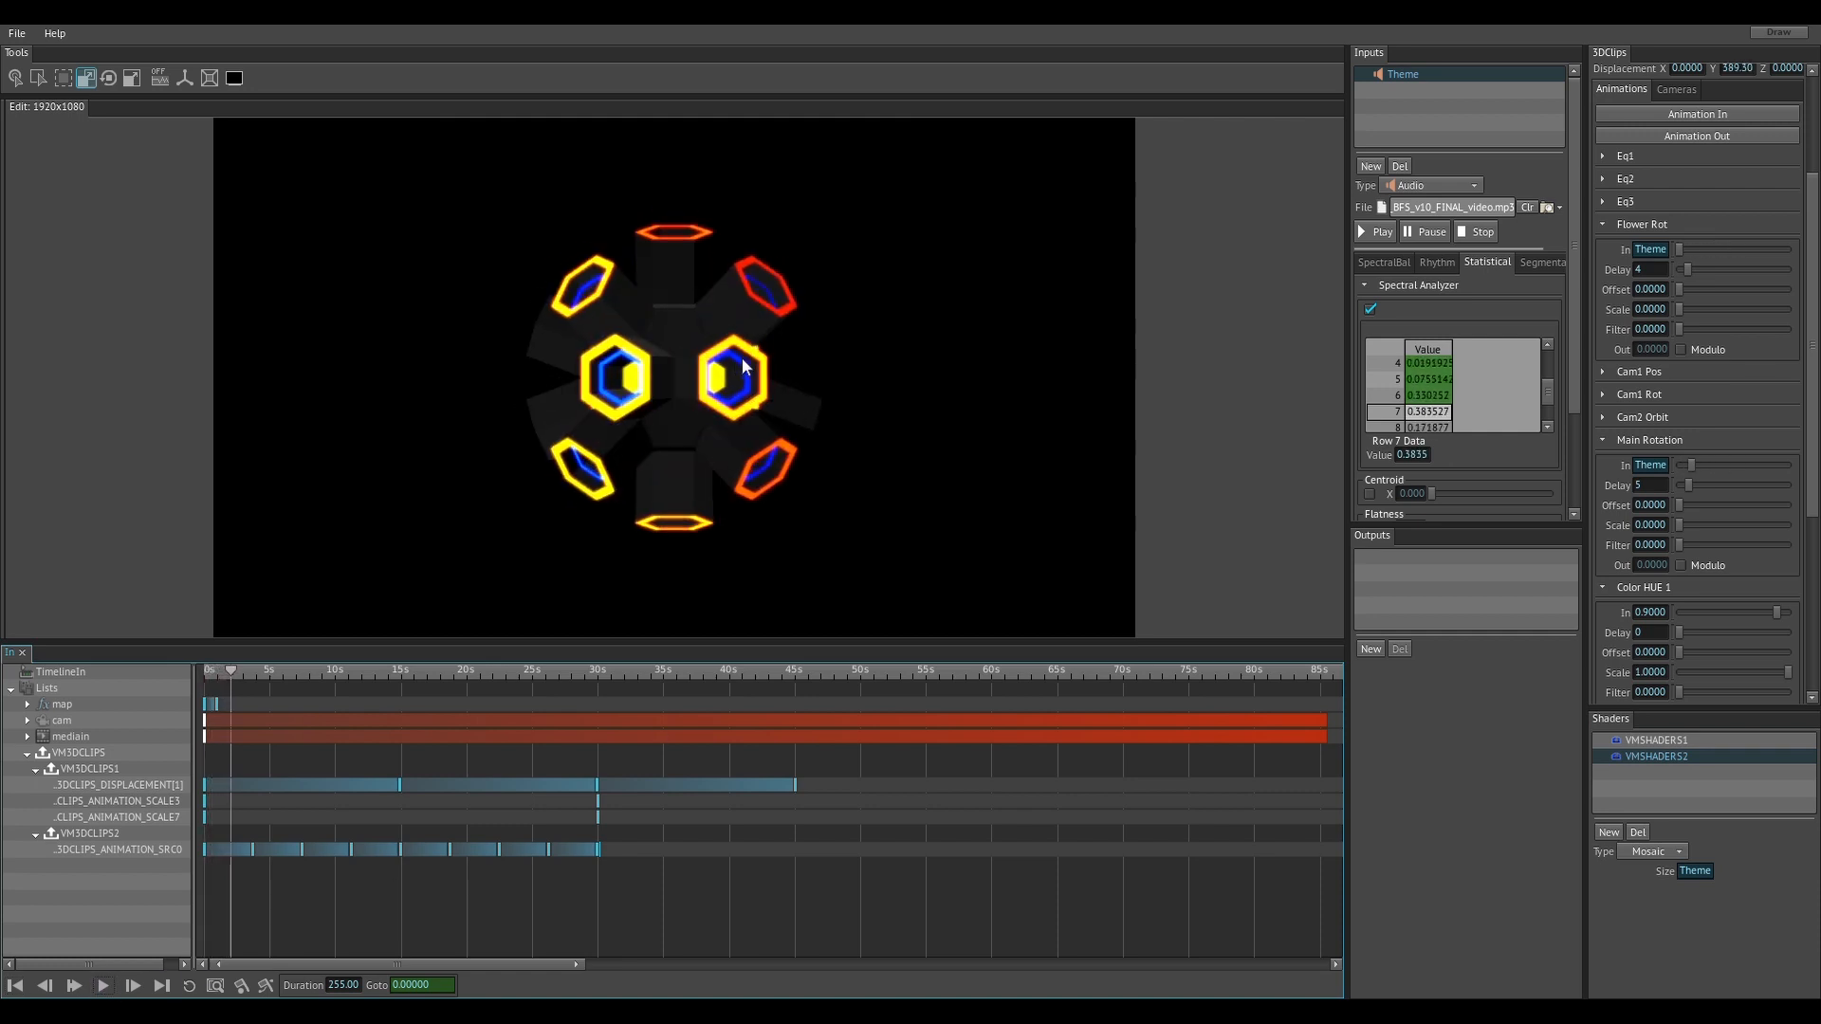
click(1696, 873)
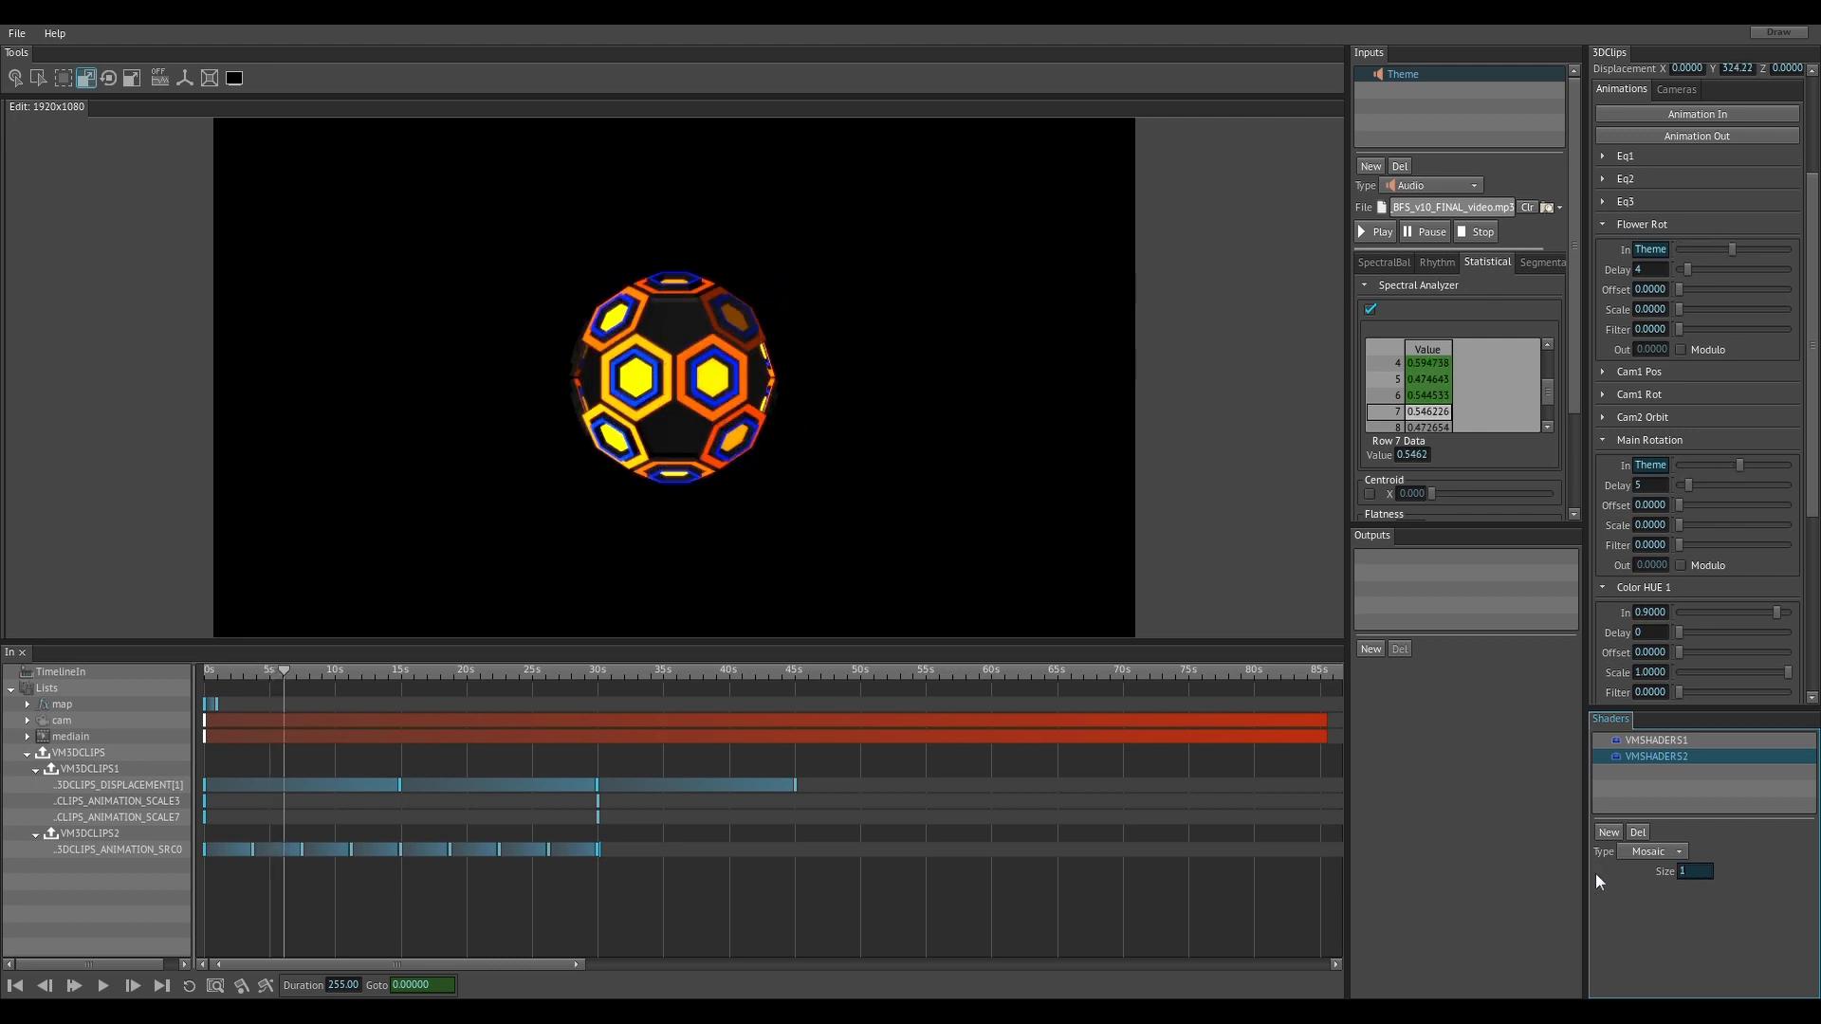
click(1595, 873)
click(104, 985)
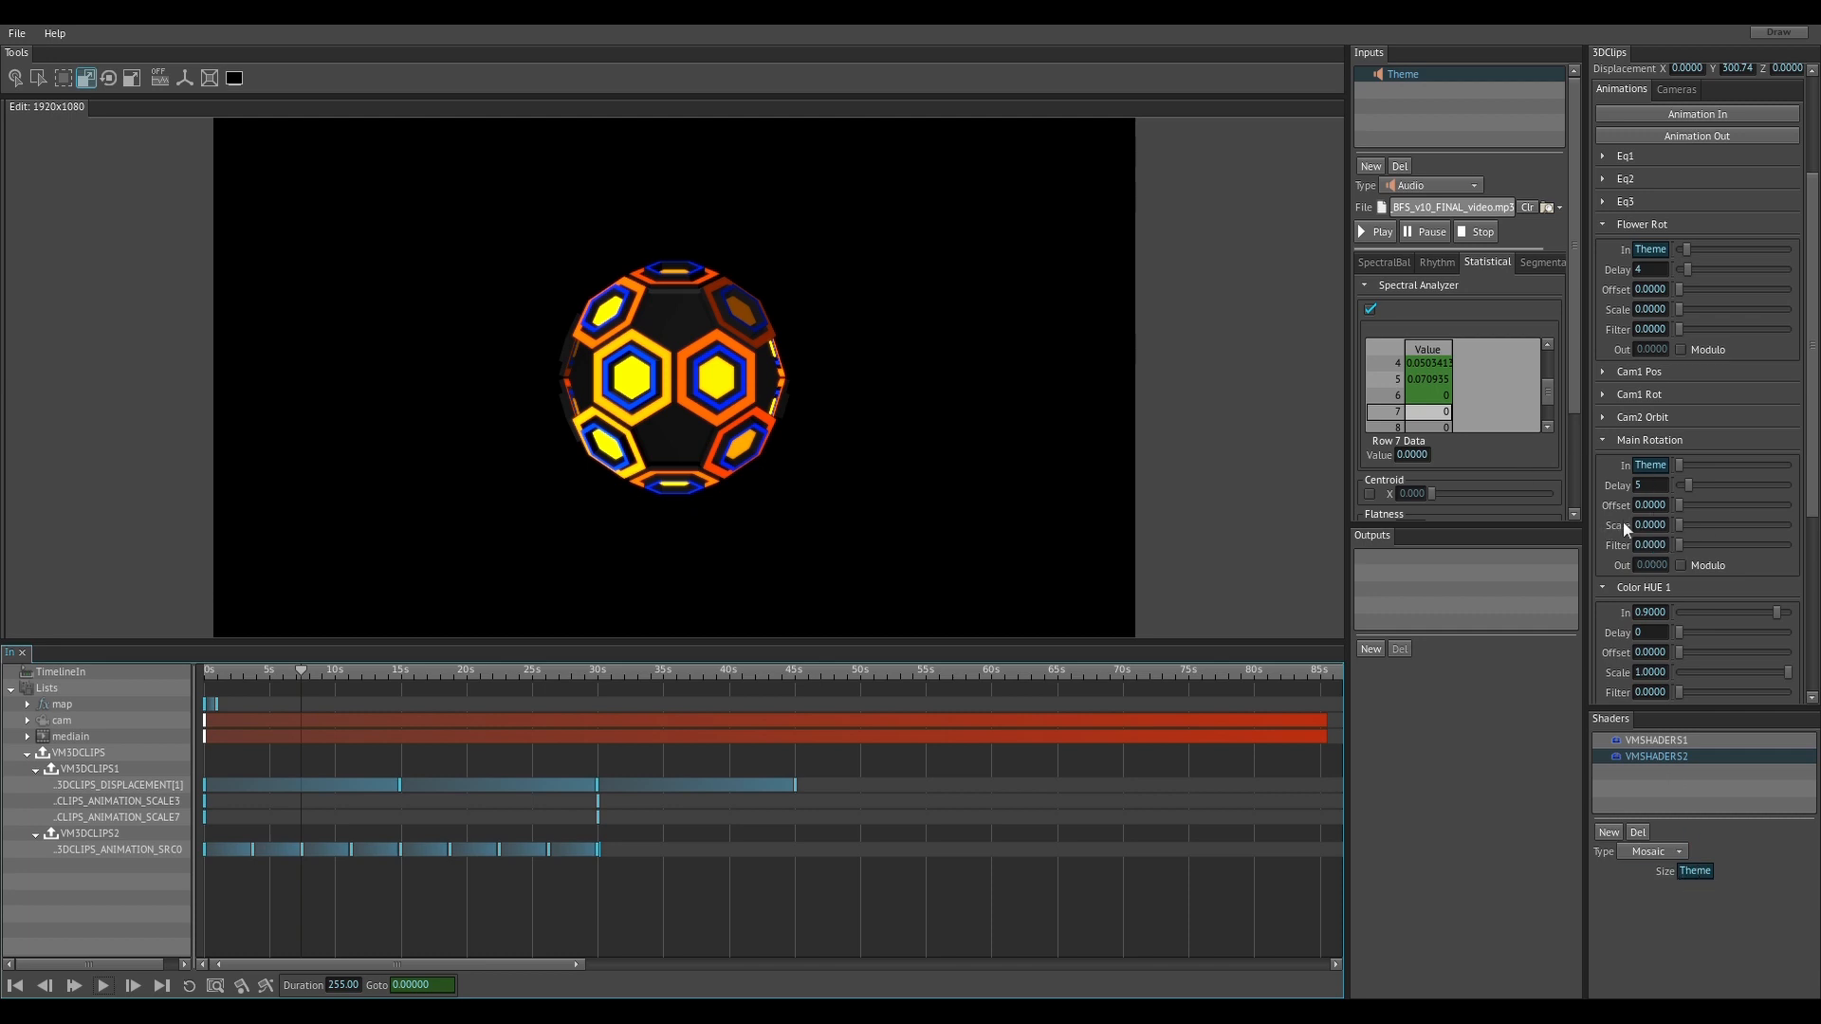
Set Scale A of the Mosaic Size's audio binding to 50 and return to the shader list.
click(1697, 872)
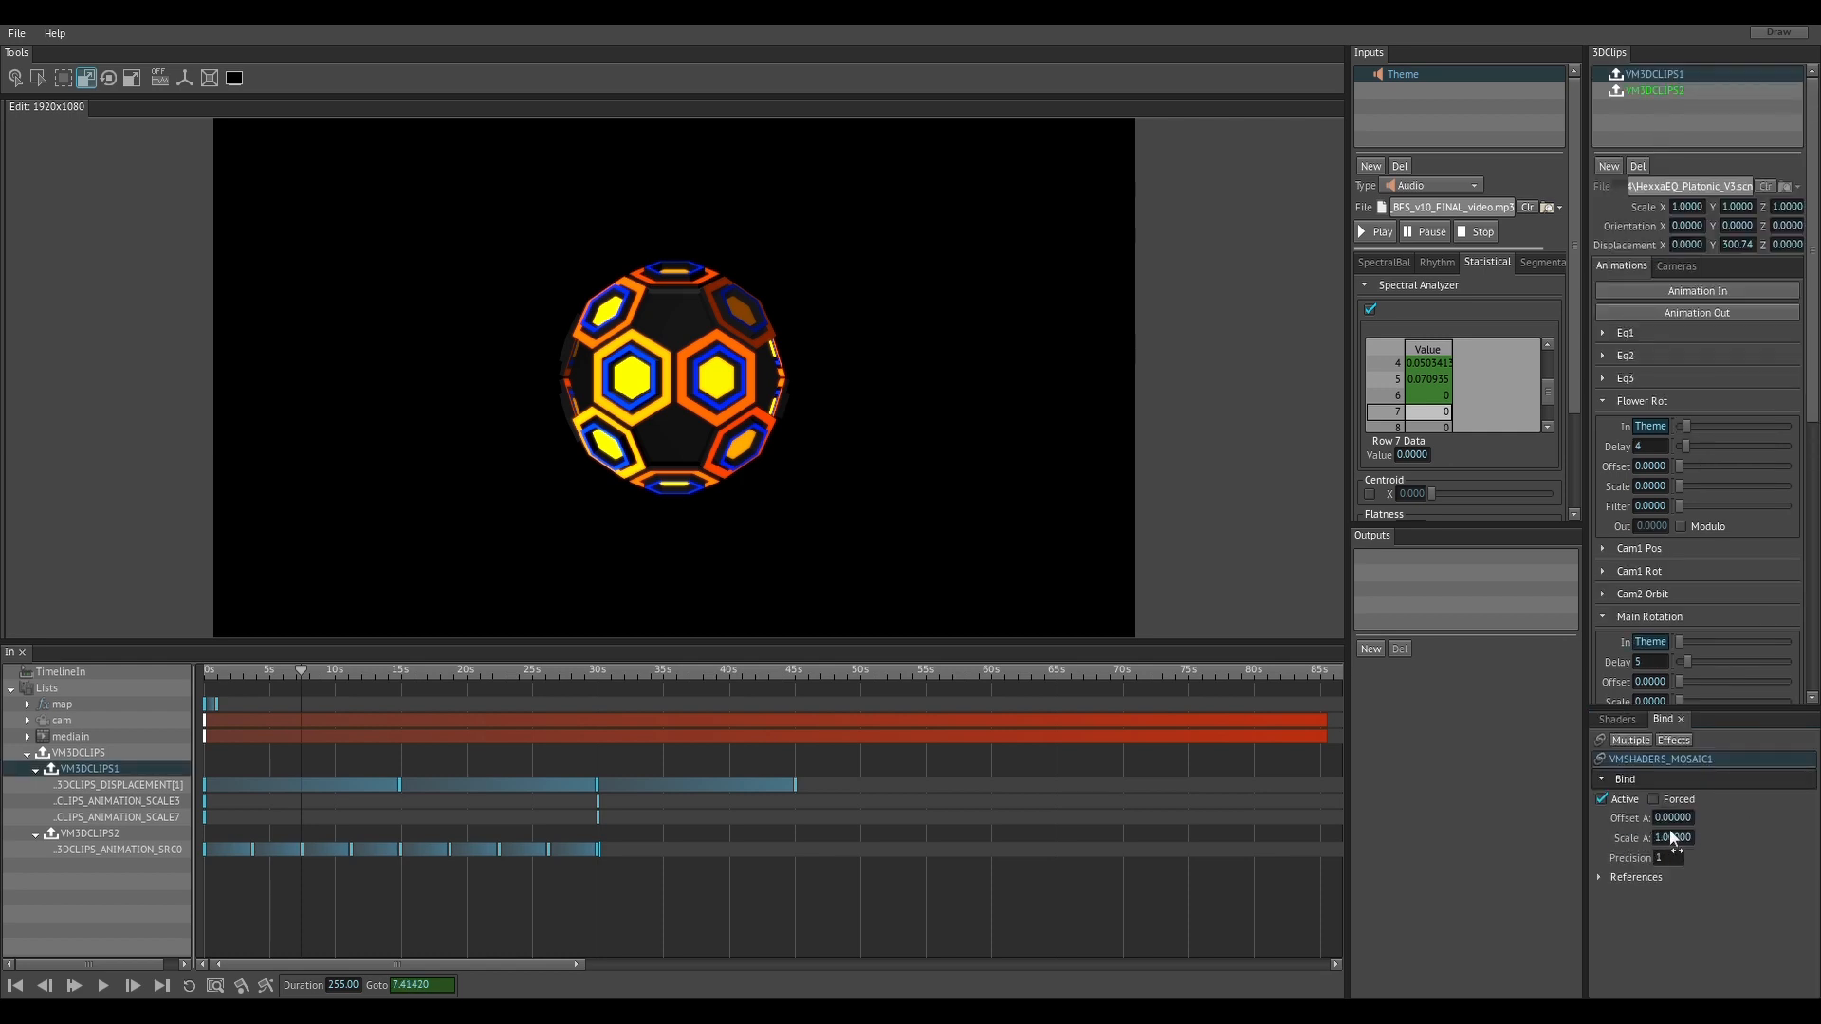
double_click(1670, 834)
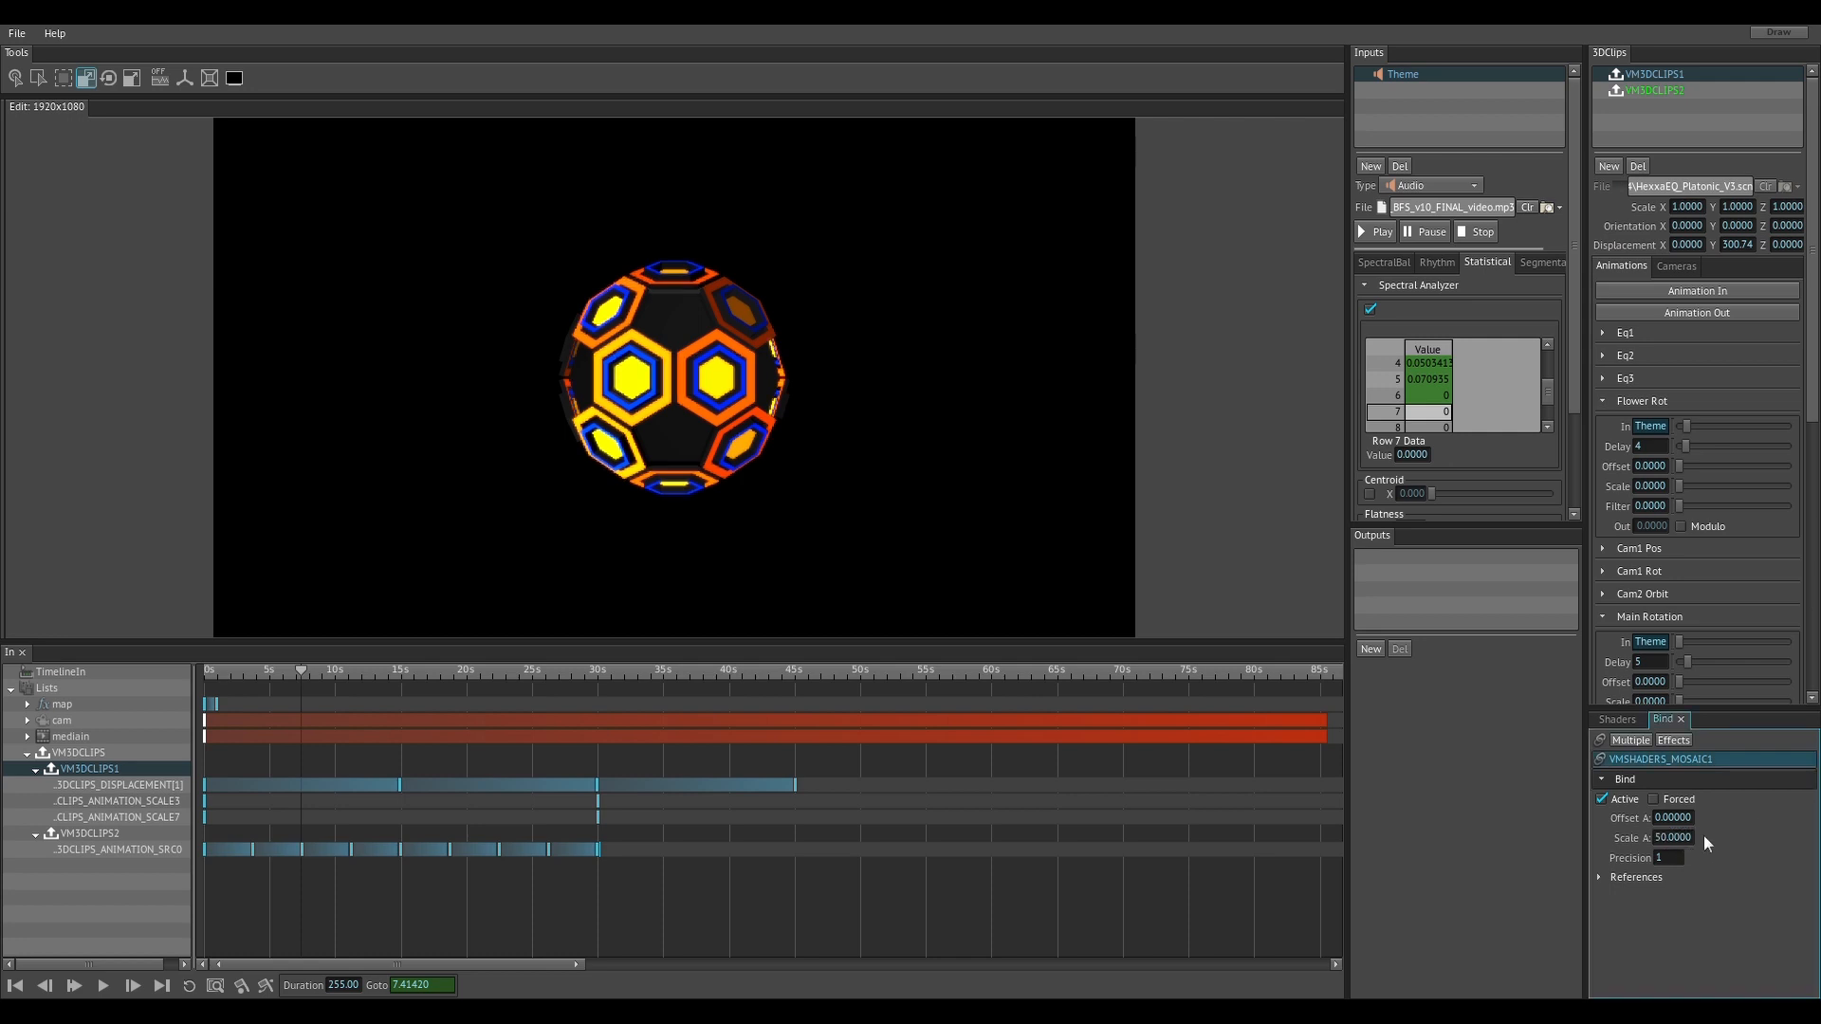
click(1624, 719)
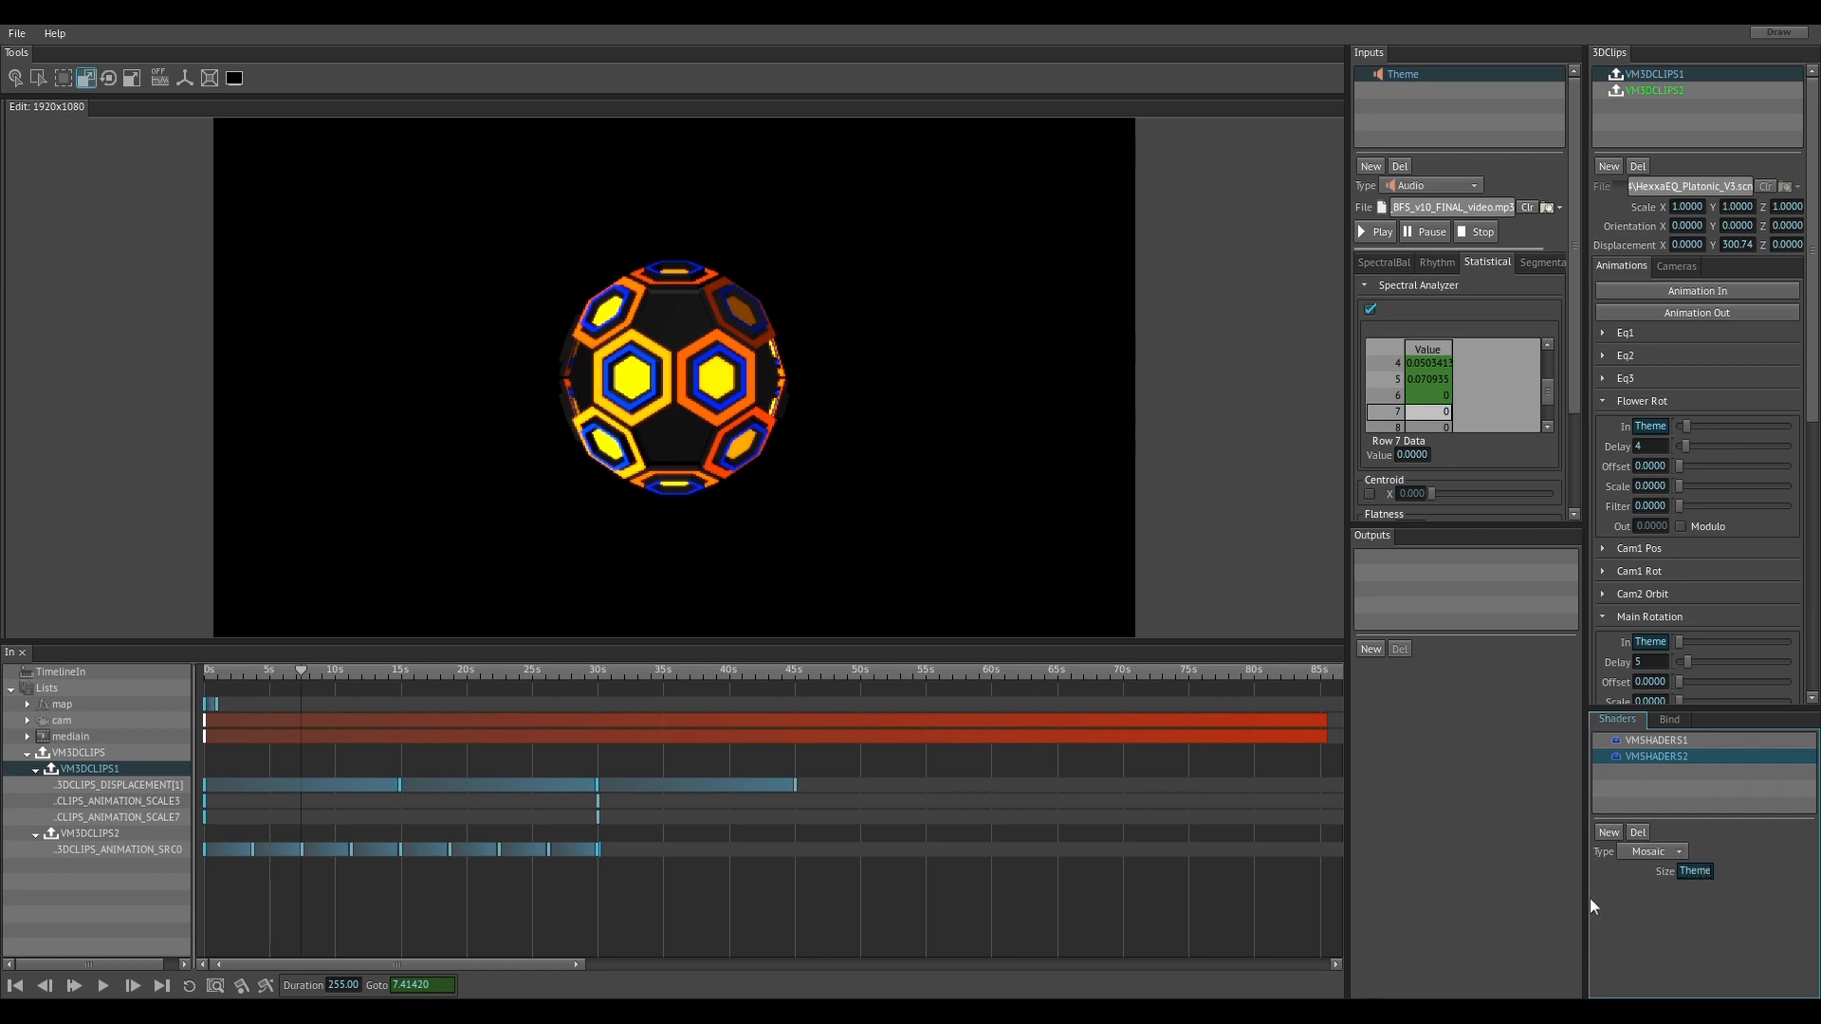
Play the timeline from the start to examine the scaled audio-reactive Mosaic effect, then replay it.
click(14, 986)
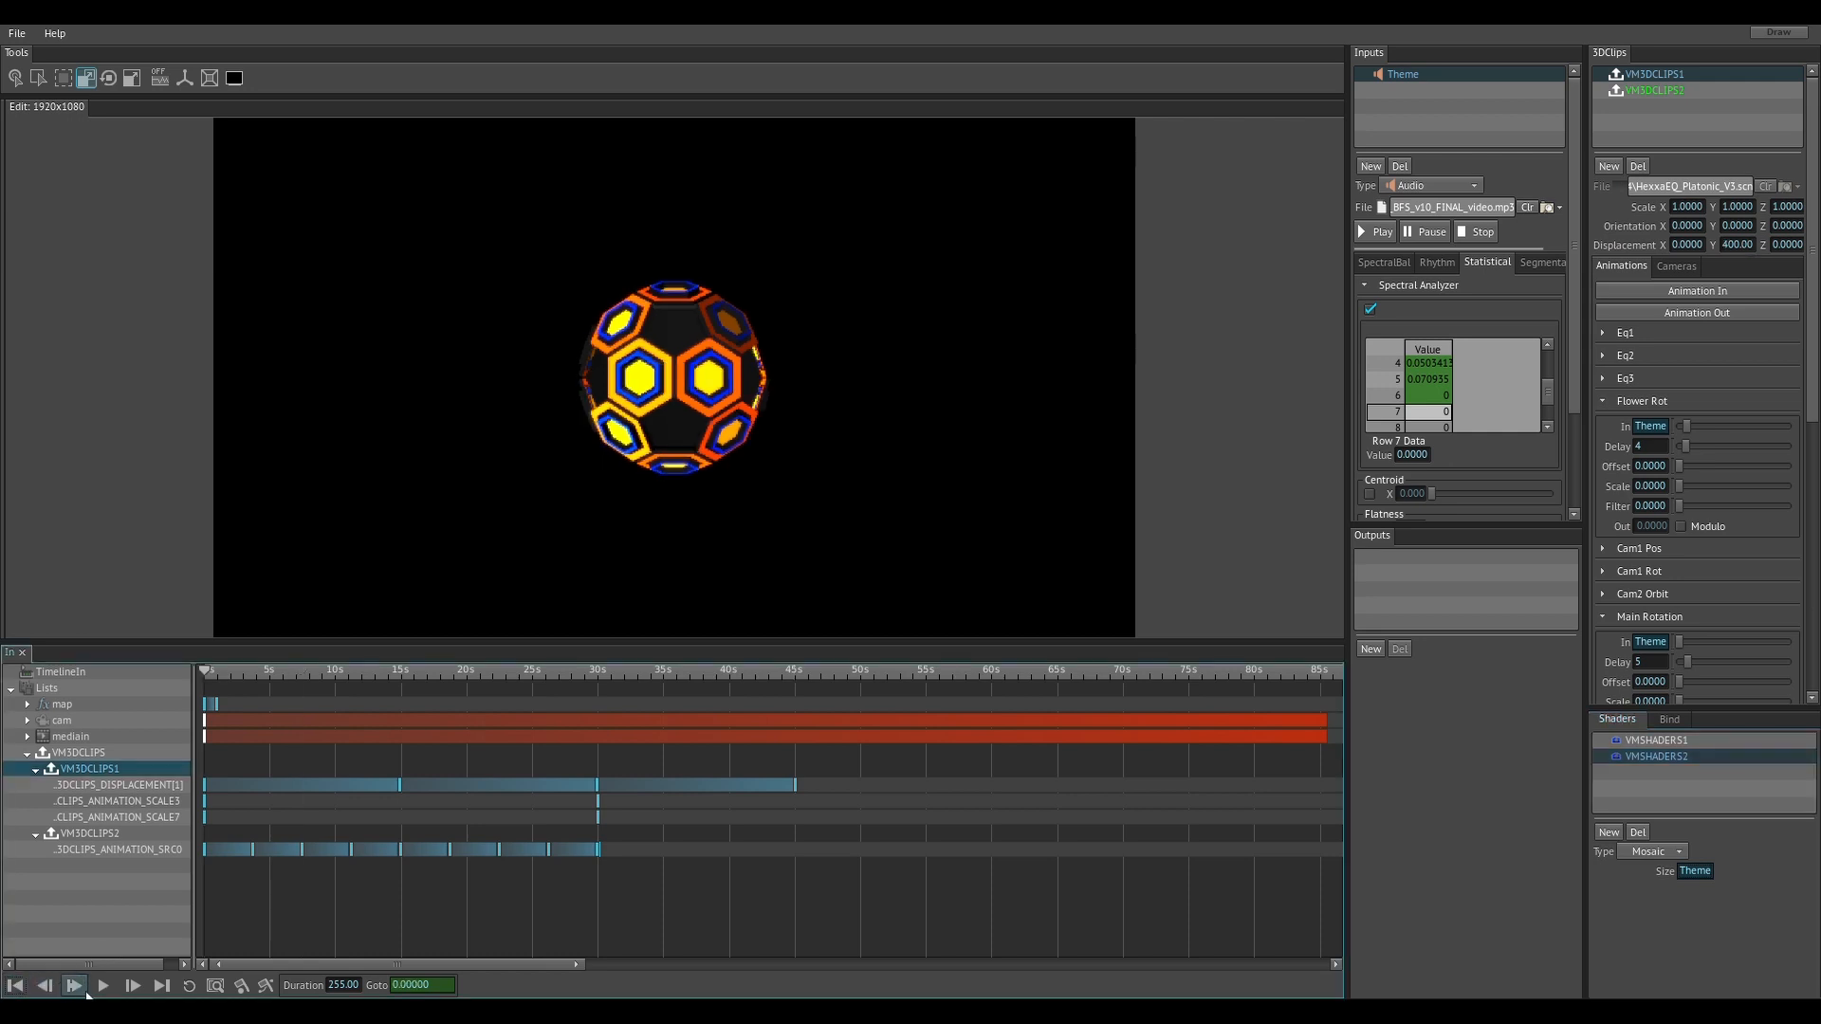
click(102, 985)
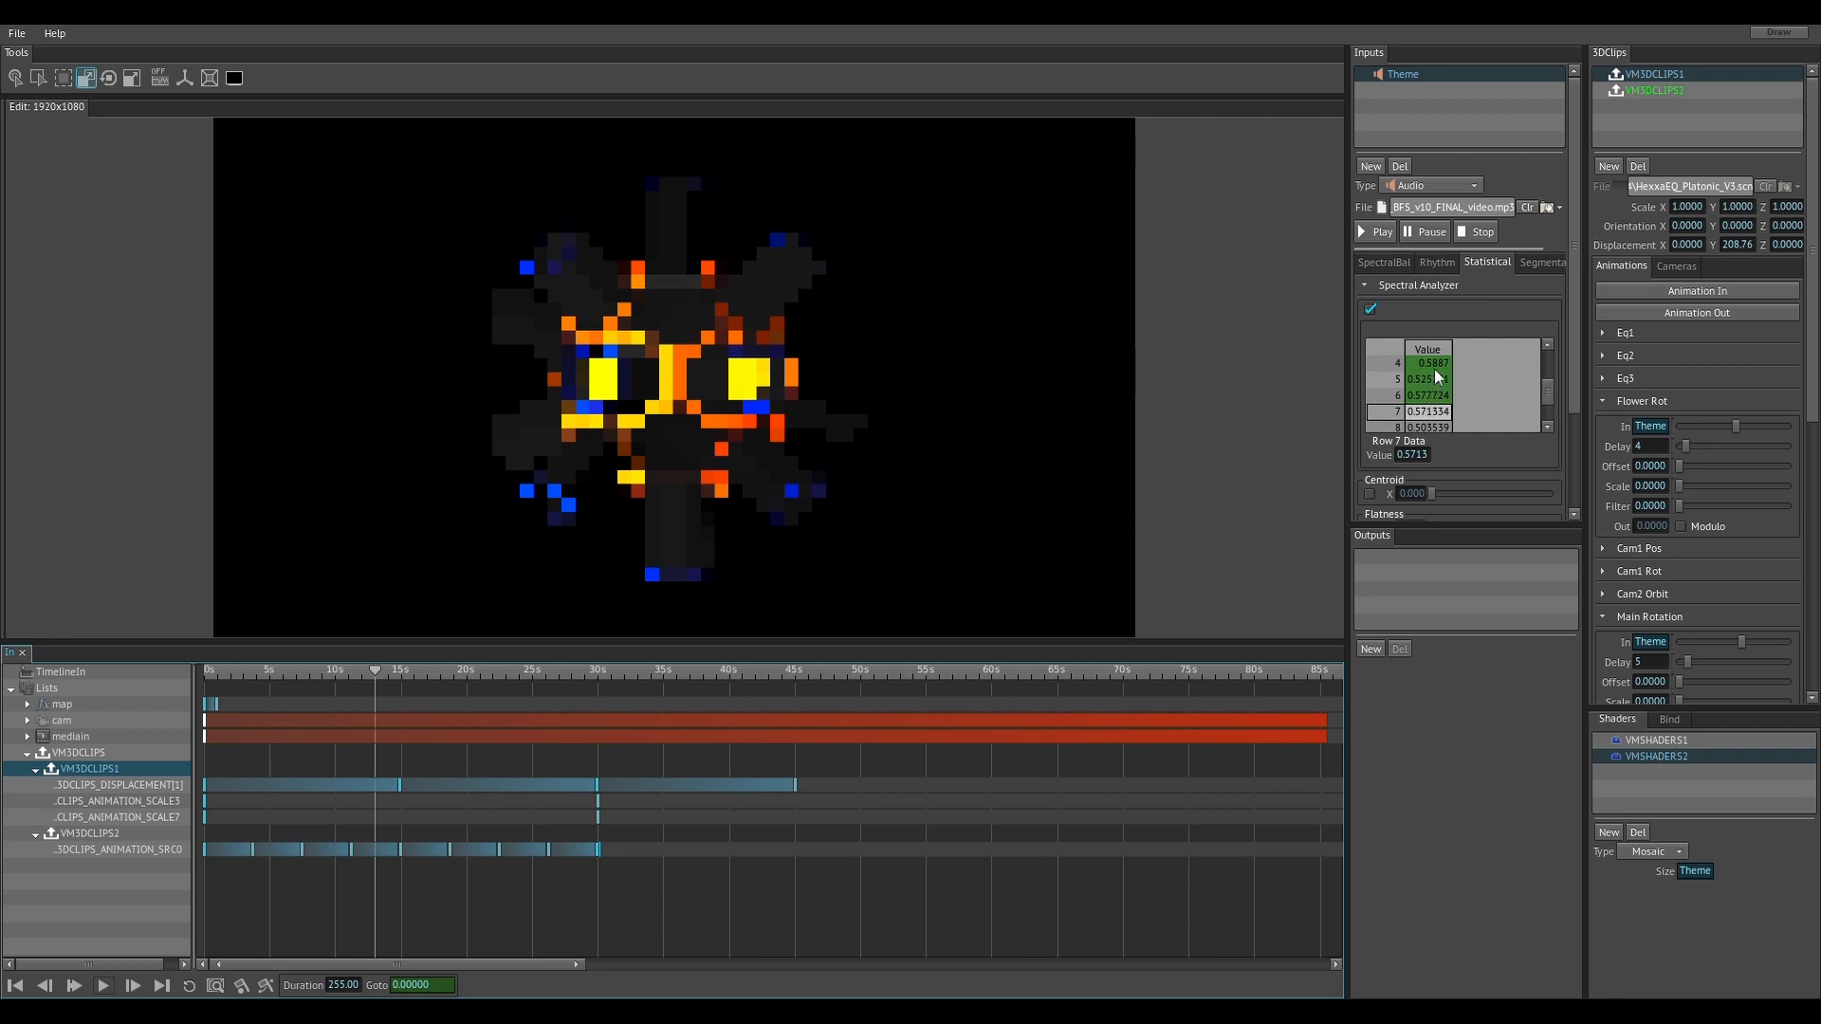
click(1696, 872)
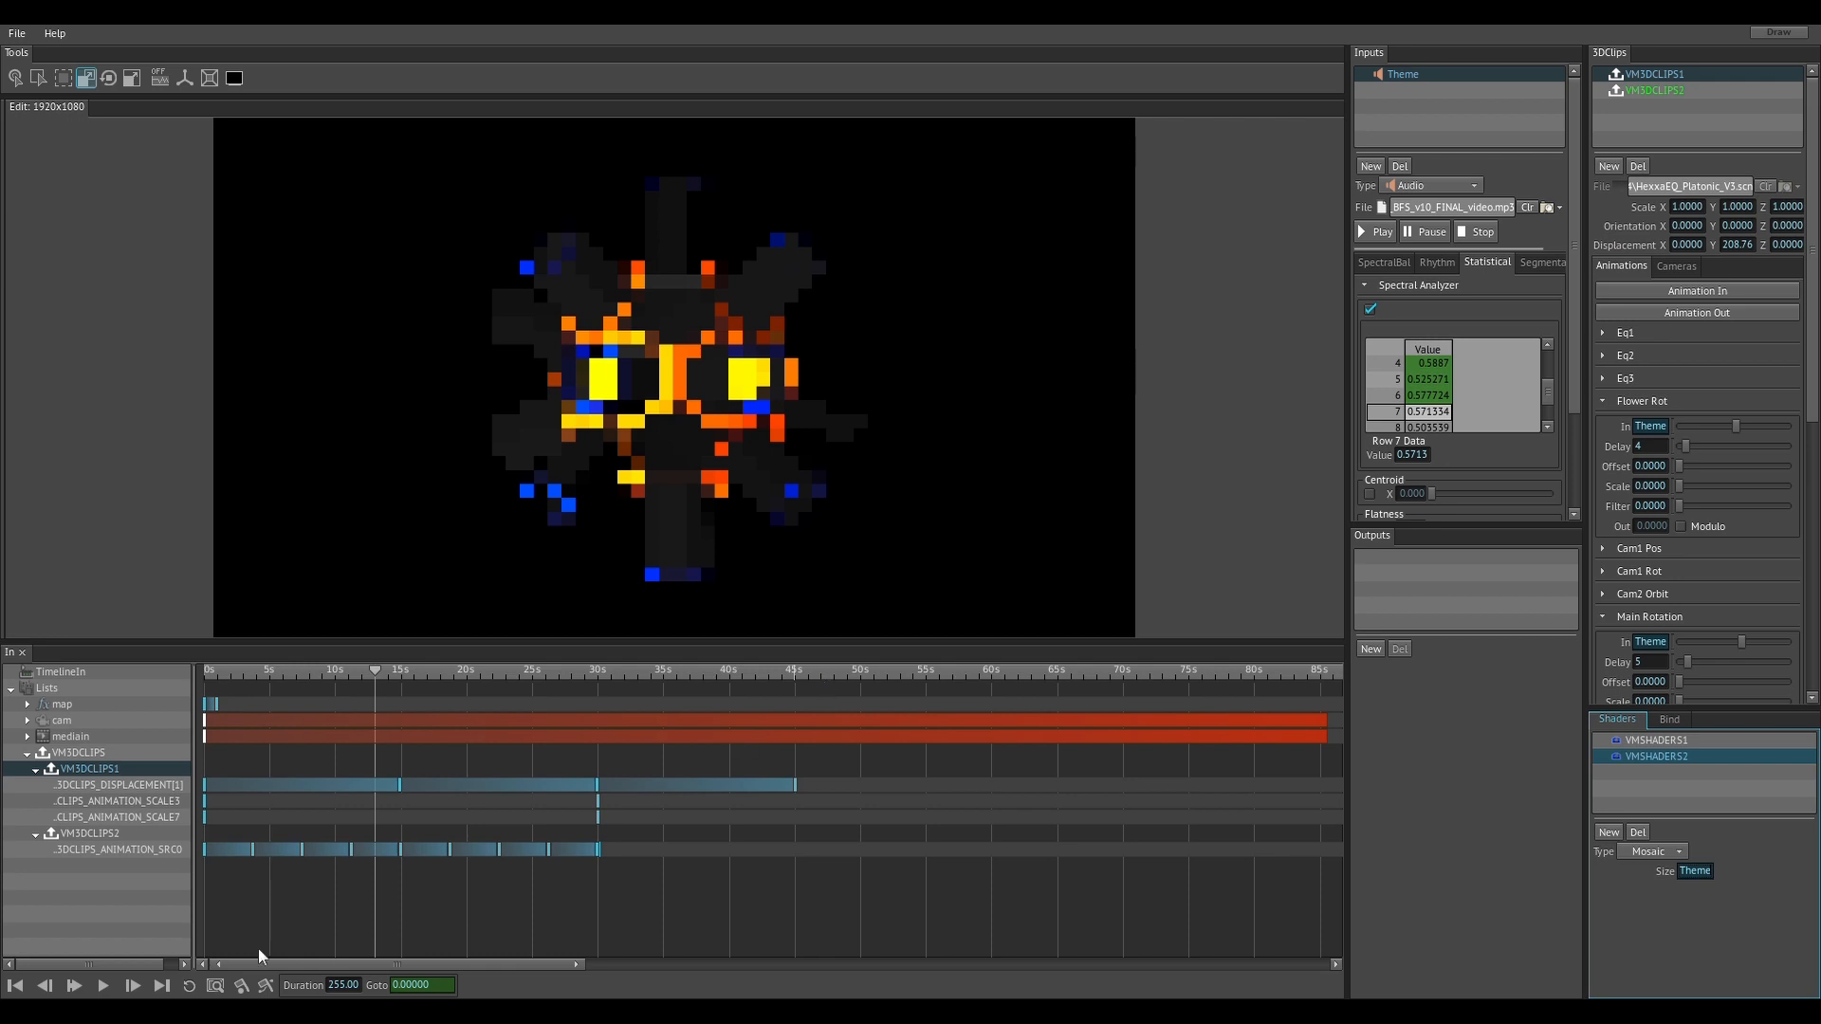
click(14, 987)
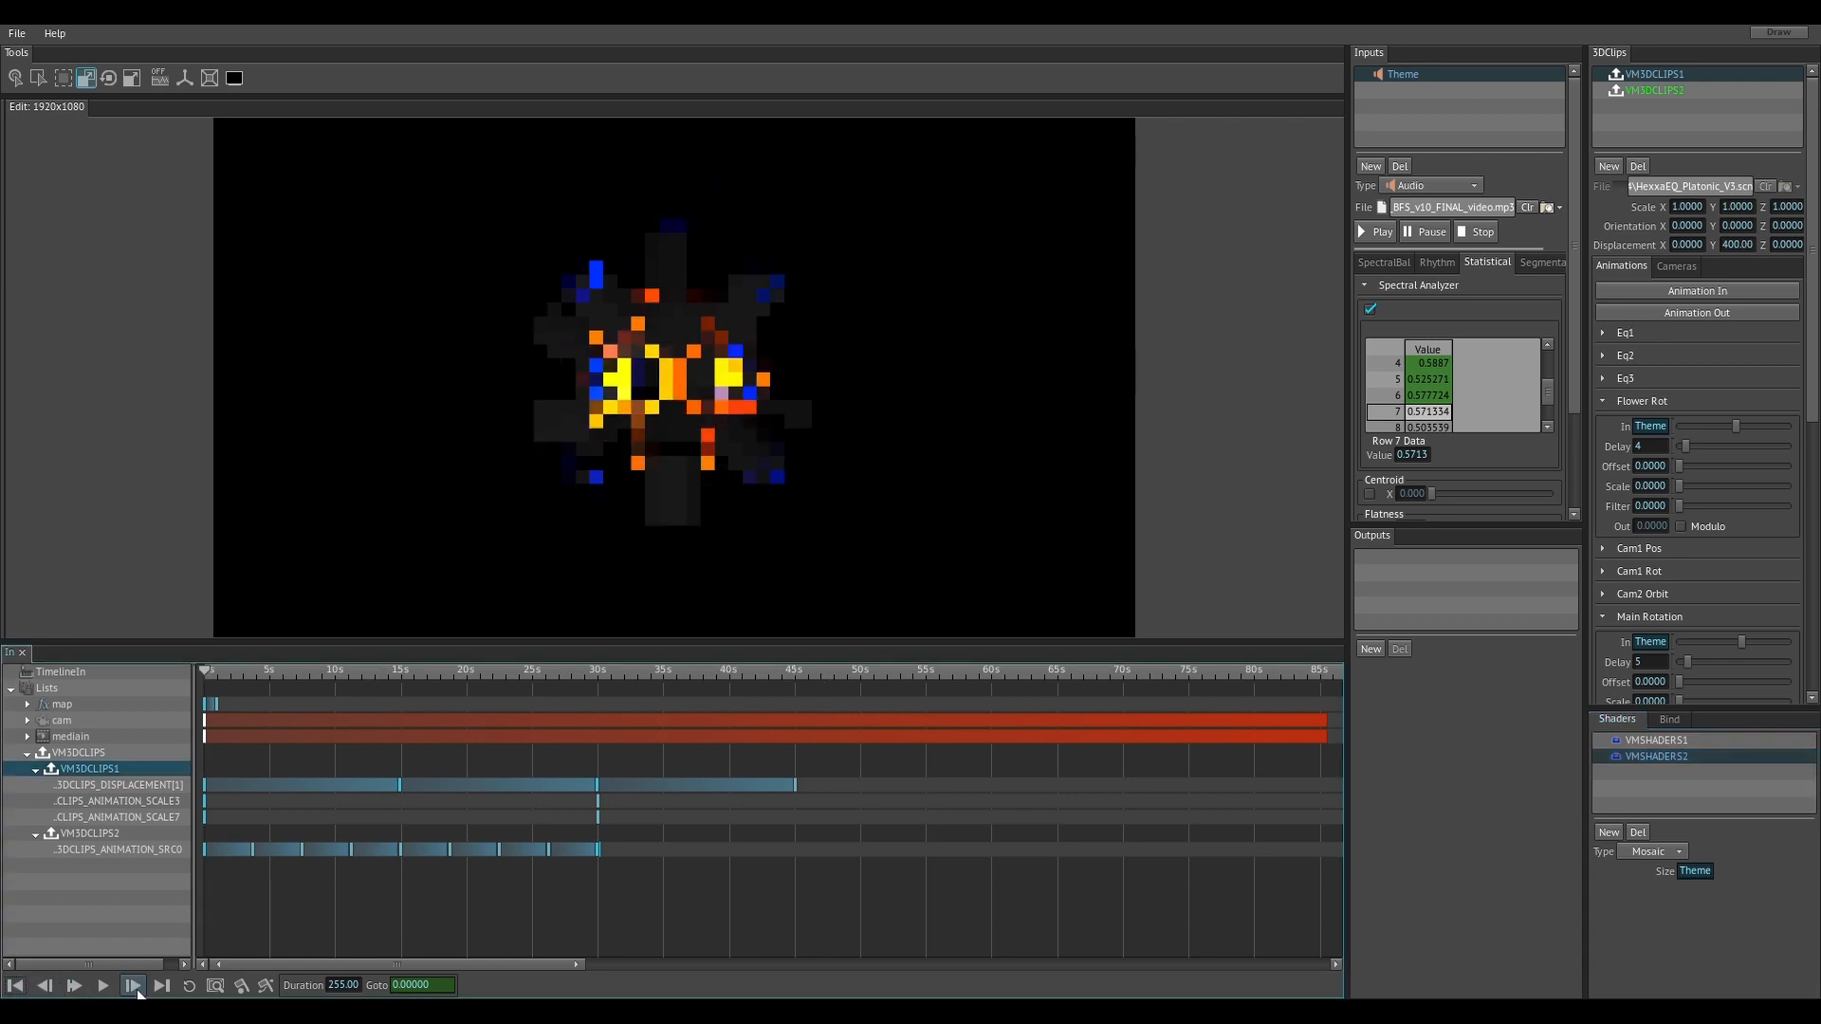
click(102, 986)
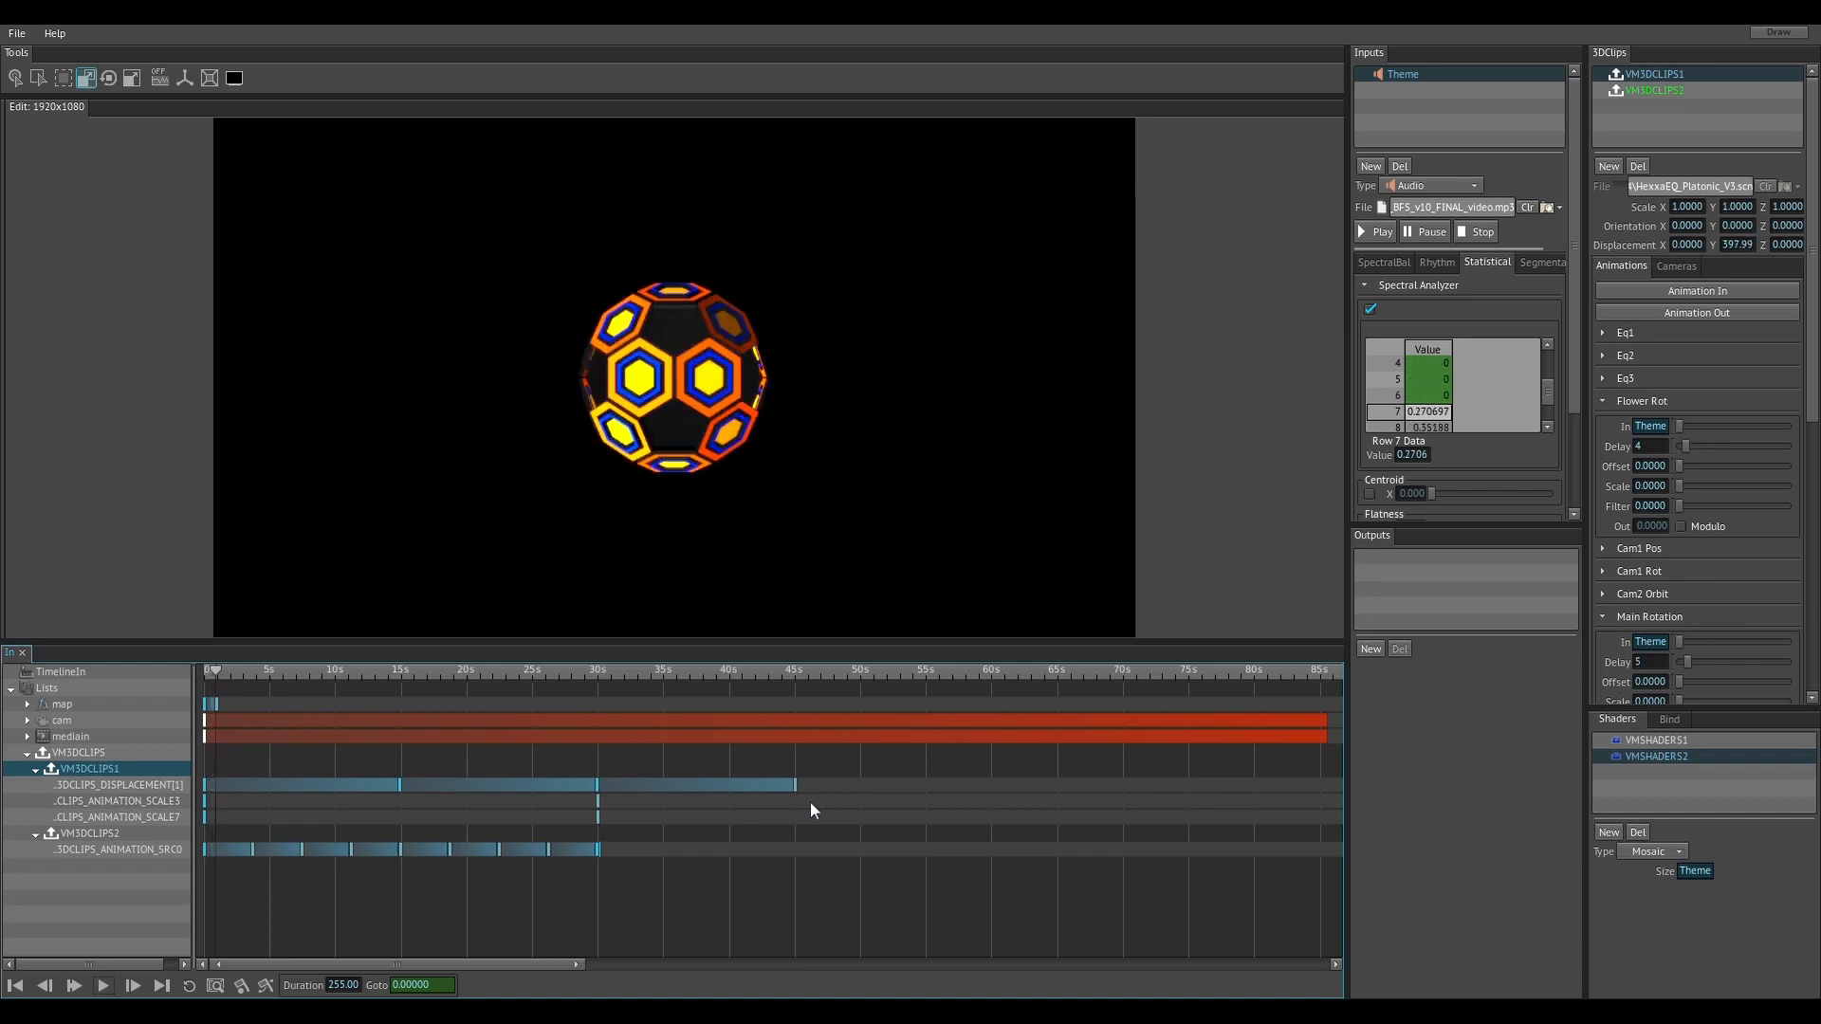